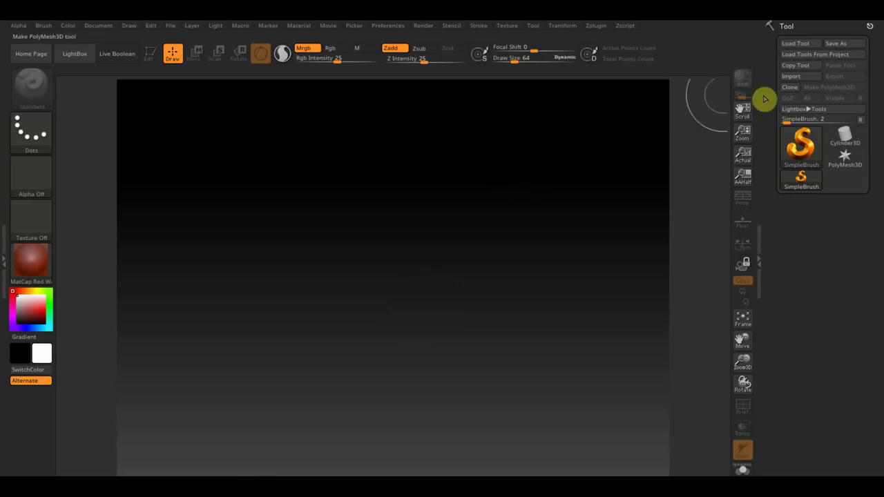
Step: Import the болванка mesh from the Desktop through Tool > Import
click(792, 76)
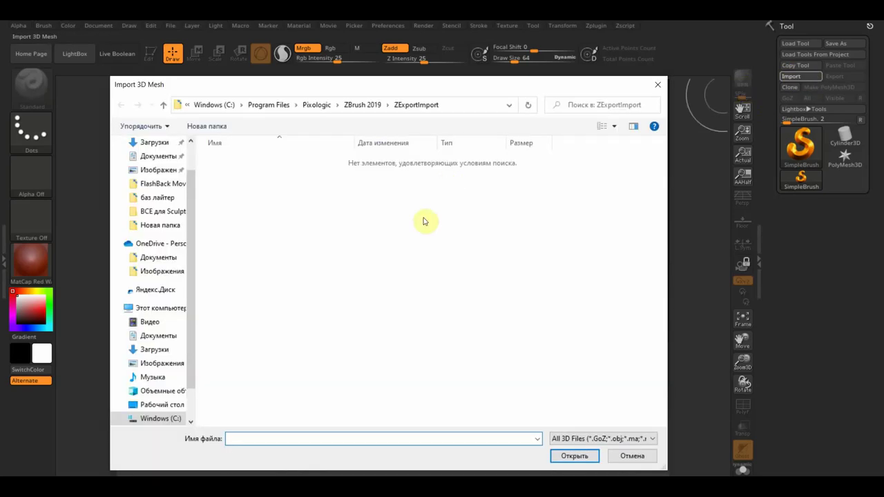
click(163, 337)
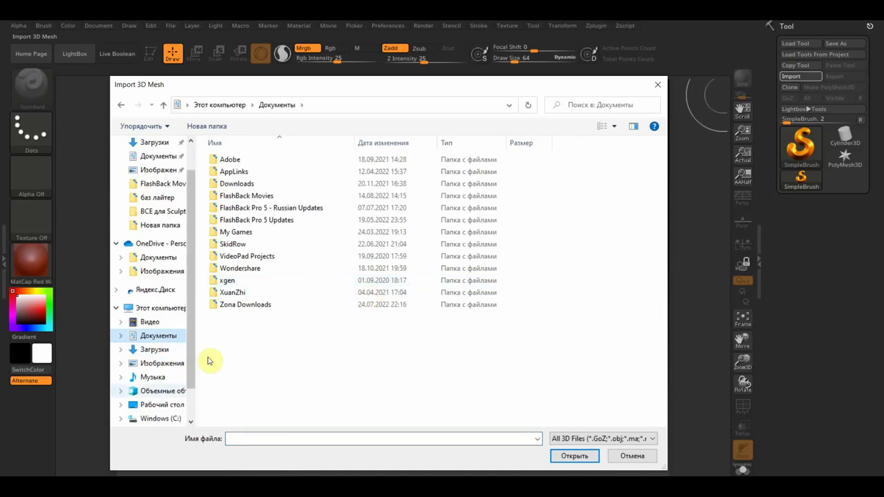
click(162, 405)
click(579, 256)
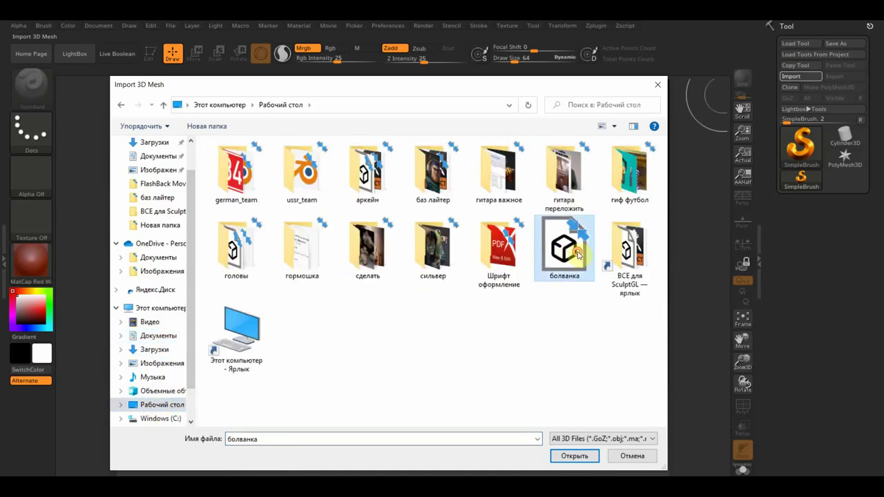
double_click(578, 256)
Step: Draw the болванка figure in the canvas centre, enable Edit mode and show the subtool list
mouse_move(387, 249)
mouse_down()
mouse_move(396, 373)
mouse_move(389, 405)
mouse_up()
click(149, 53)
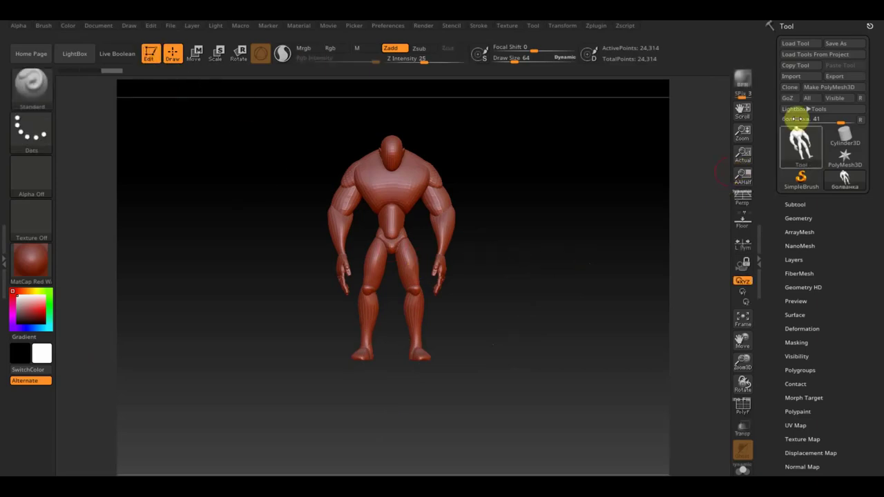
click(798, 204)
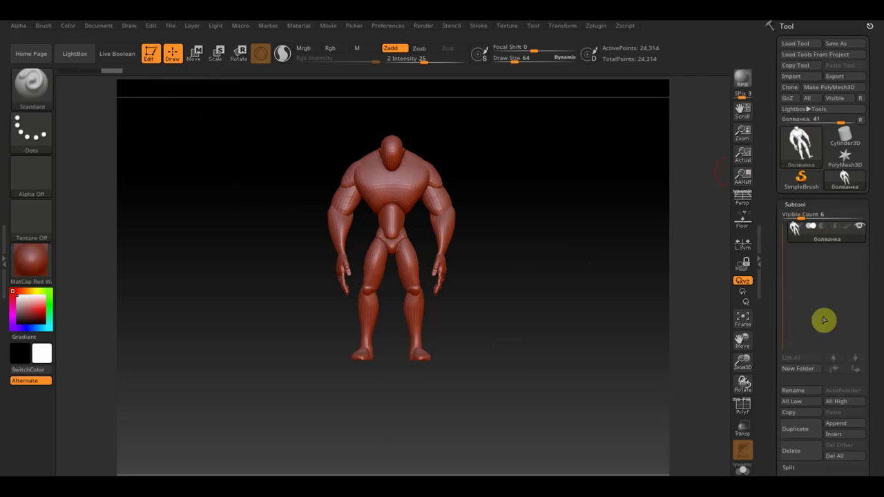
Step: Duplicate the болванка subtool and import голова лайтер2 from the баз лайтер folder into it
click(806, 433)
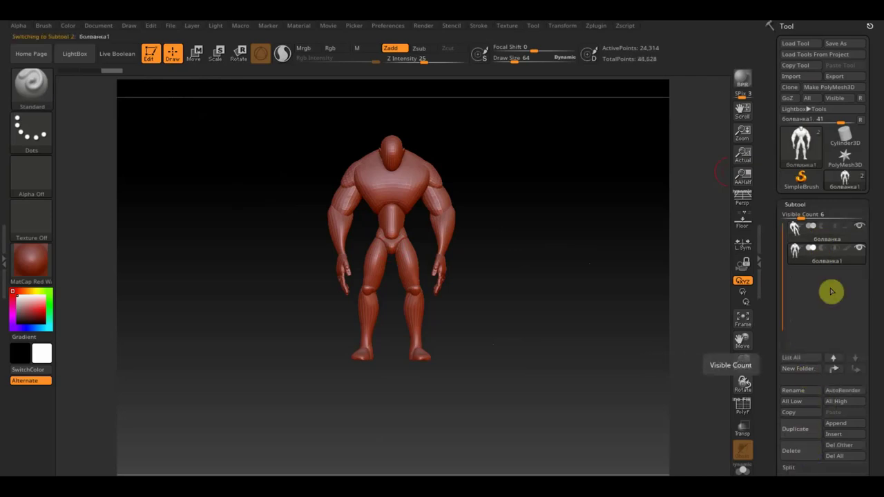
click(792, 74)
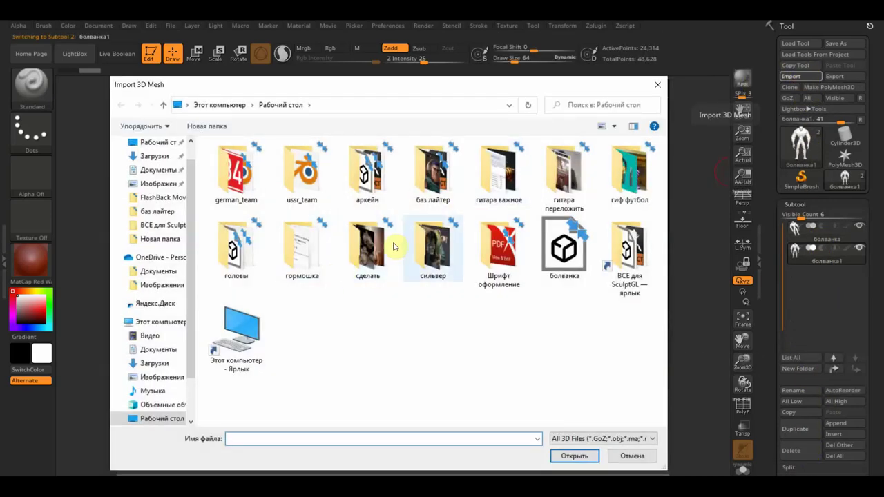
double_click(438, 184)
double_click(312, 174)
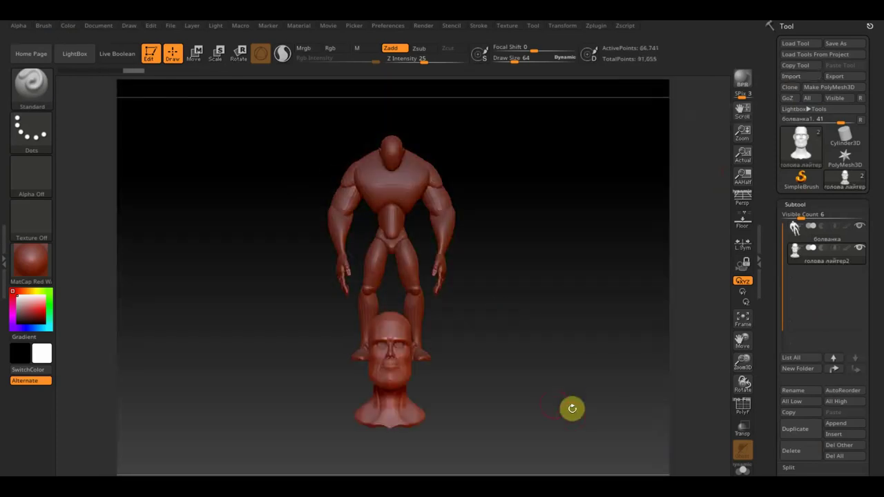
Step: Zoom in and place the Move transpose gizmo on the new head
alt+right_drag(530, 341, 534, 354)
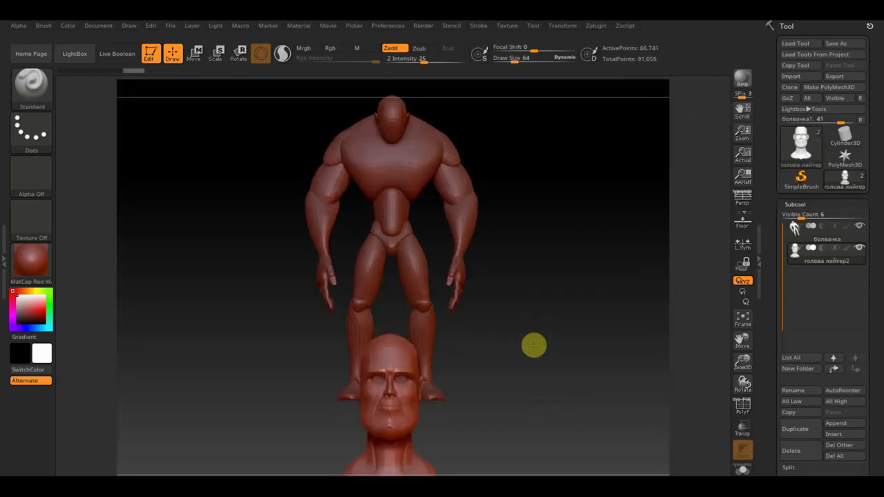
click(194, 53)
click(390, 387)
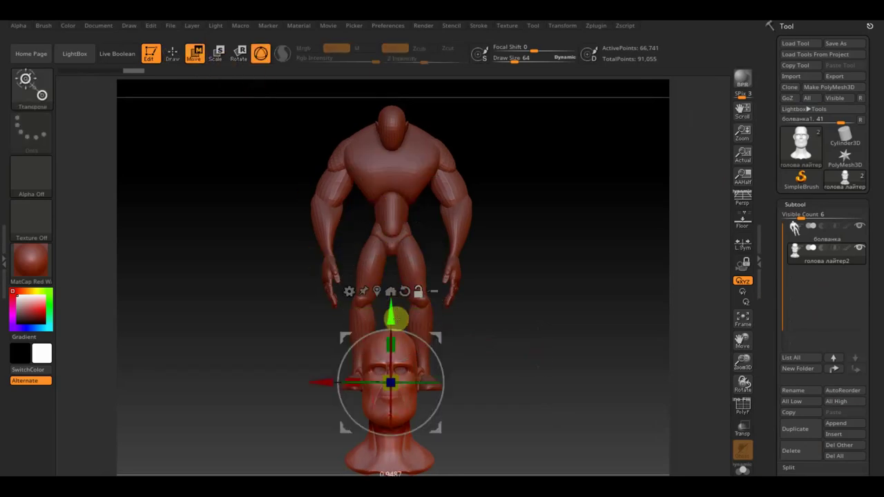
Step: Scale the head down to about 0.57 and seat it on the body's neck
mouse_move(401, 315)
mouse_down()
mouse_move(530, 314)
mouse_move(525, 219)
mouse_up()
drag(402, 218, 418, 59)
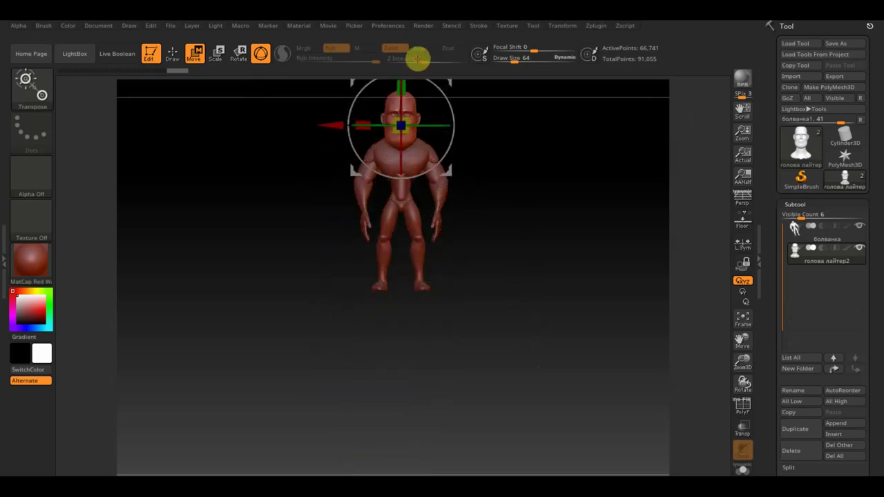
key(f)
key(f)
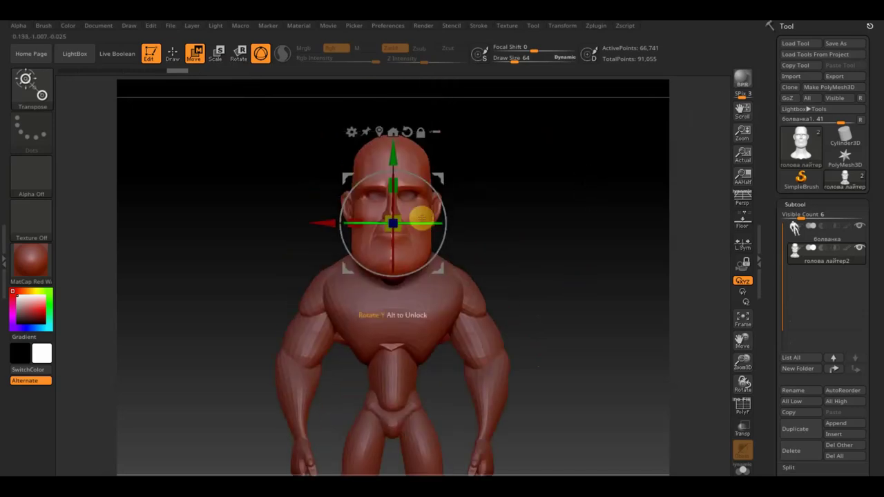
drag(404, 219, 373, 226)
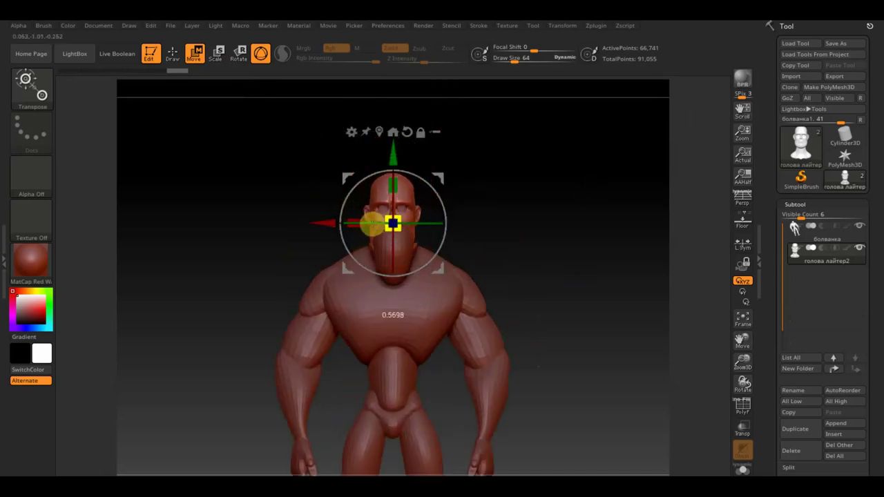
drag(494, 243, 572, 260)
drag(475, 222, 476, 223)
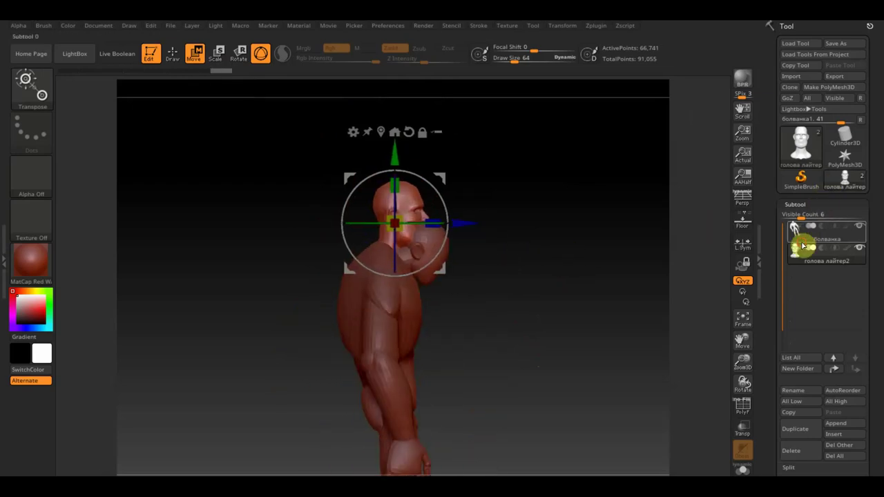
Step: Select the болванка body subtool, turn it to a side view and bring up the selection brushes
click(802, 245)
click(173, 59)
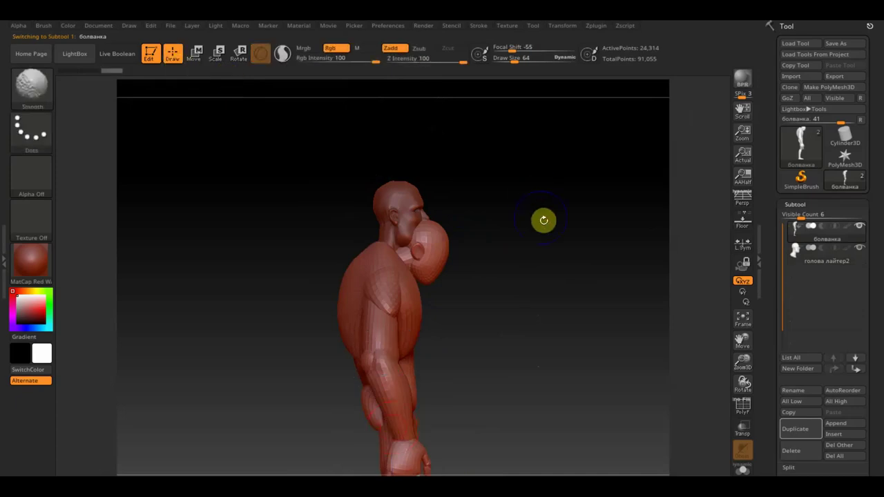
drag(548, 282, 541, 227)
key(ctrl)
key(ctrl+shift)
ctrl+shift+click(34, 92)
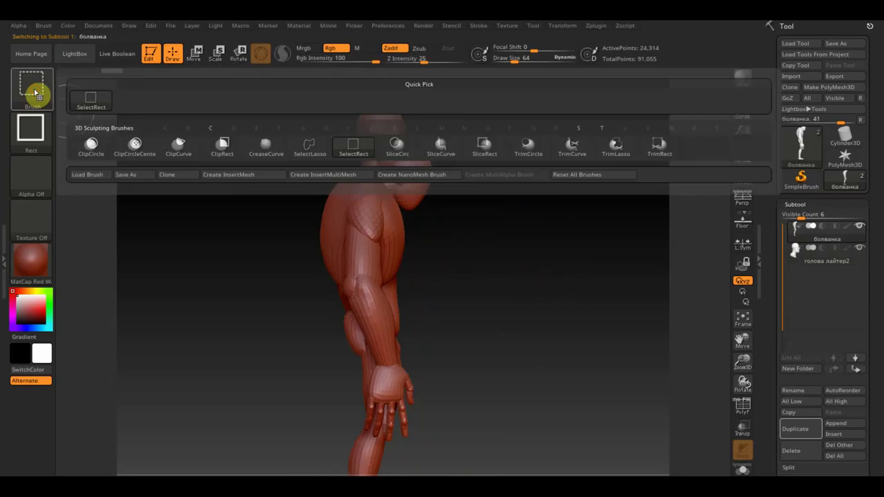
Step: Trim off the body's original head sphere with TrimCurve, return to front view, raise draw size to 104
click(572, 145)
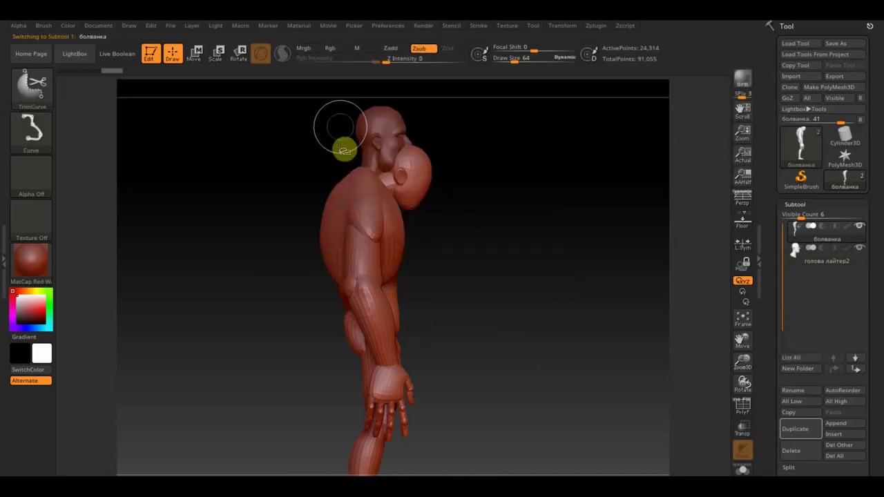
ctrl+shift+drag(347, 127, 426, 251)
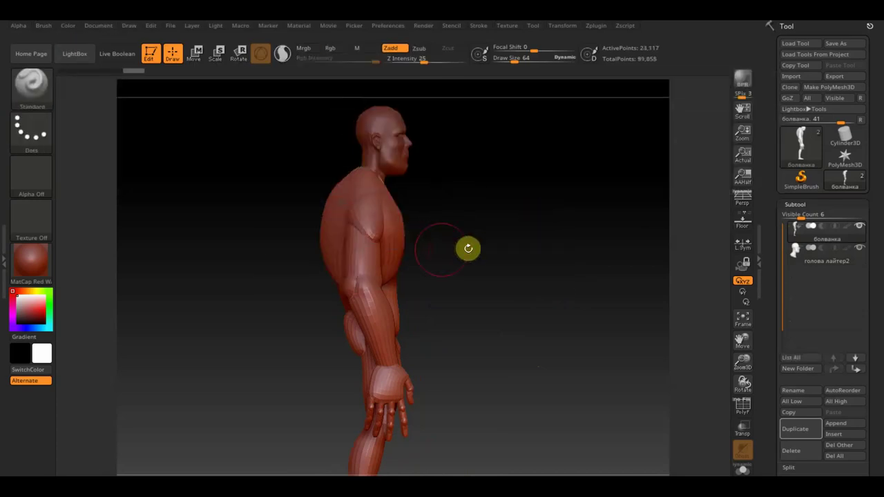
mouse_move(565, 257)
mouse_down()
mouse_move(519, 263)
mouse_move(566, 246)
mouse_move(543, 250)
mouse_move(506, 237)
mouse_up()
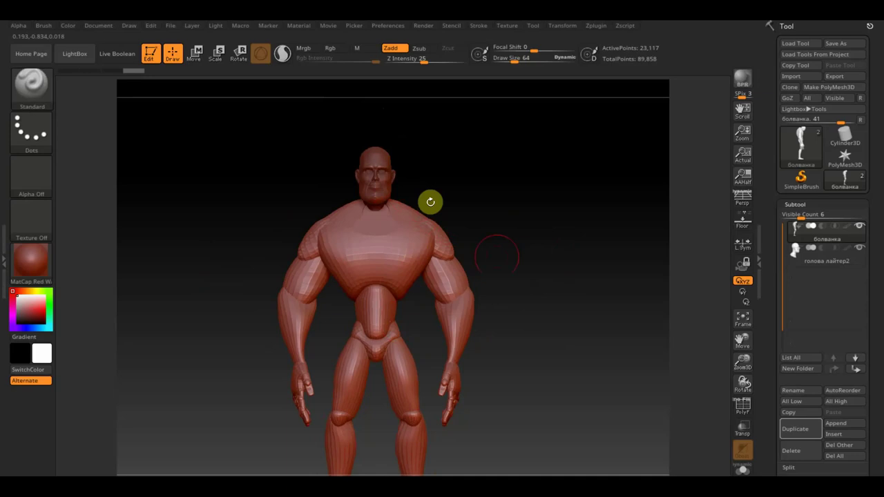
drag(513, 58, 517, 59)
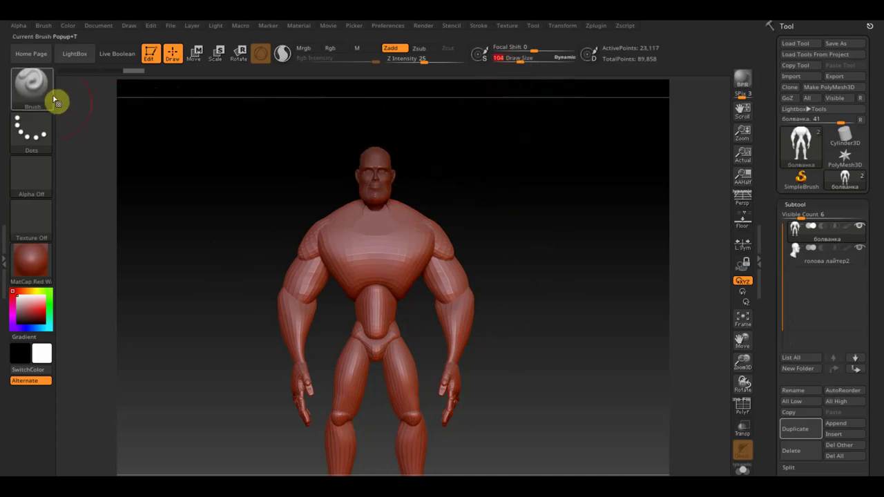
click(34, 87)
click(488, 254)
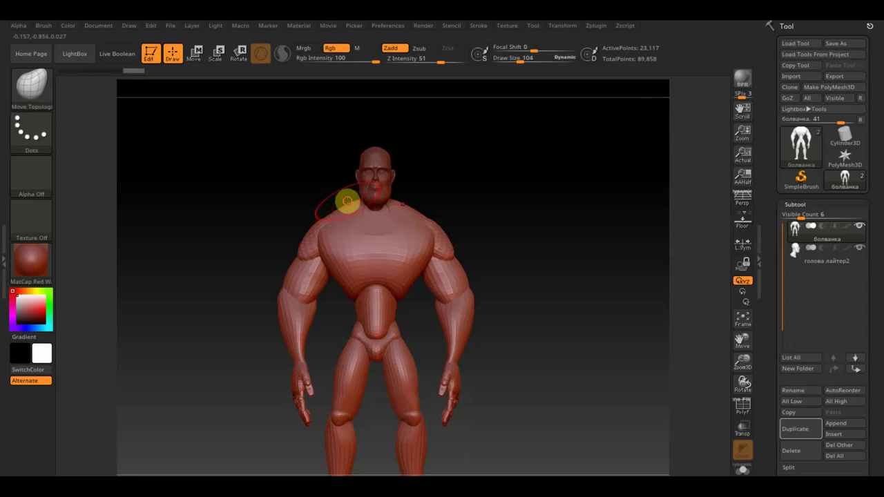
drag(350, 212, 311, 221)
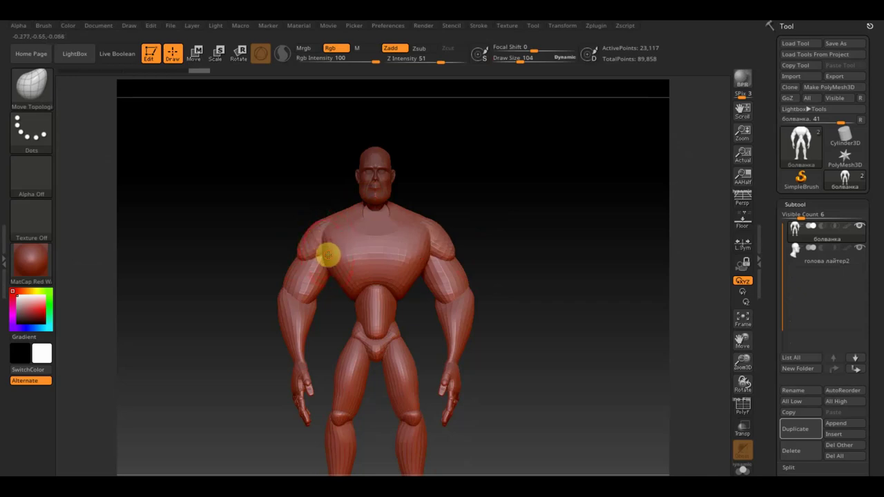
mouse_move(335, 256)
mouse_down()
mouse_move(332, 238)
mouse_move(331, 268)
mouse_up()
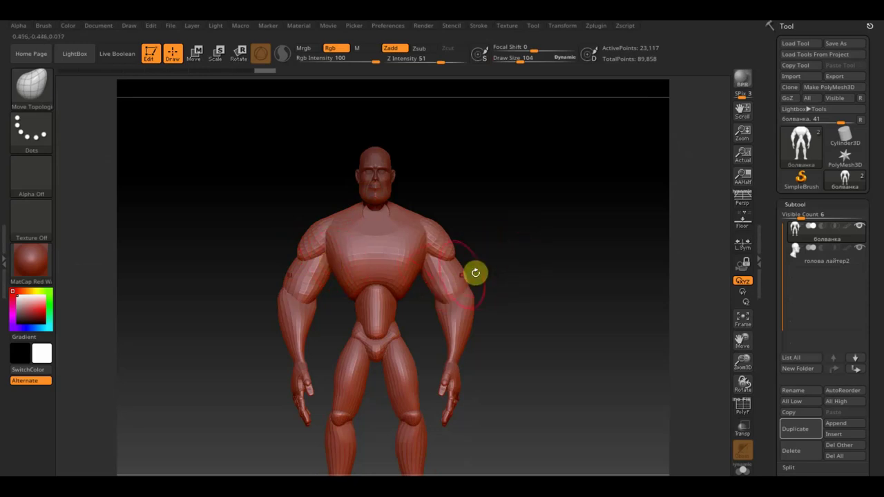
shift+drag(312, 283, 295, 267)
mouse_move(383, 293)
mouse_down()
mouse_move(357, 306)
mouse_move(290, 308)
mouse_up()
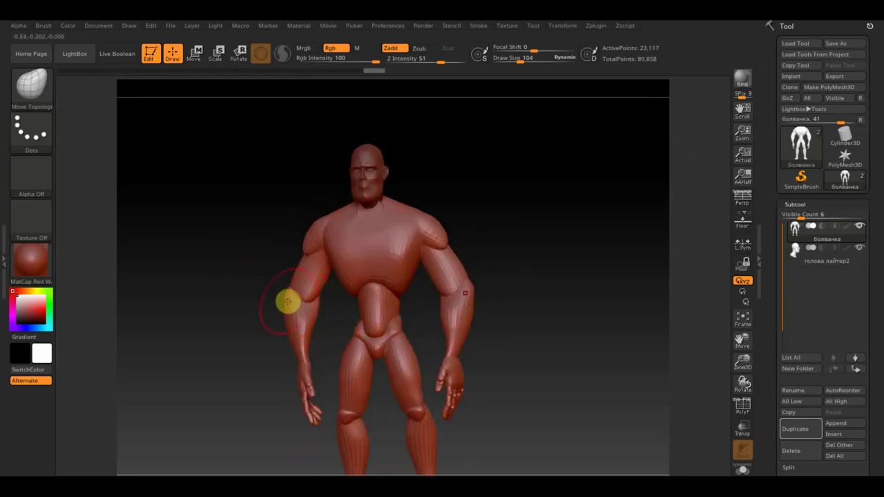
mouse_move(484, 320)
mouse_down()
mouse_move(562, 318)
mouse_move(570, 231)
mouse_up()
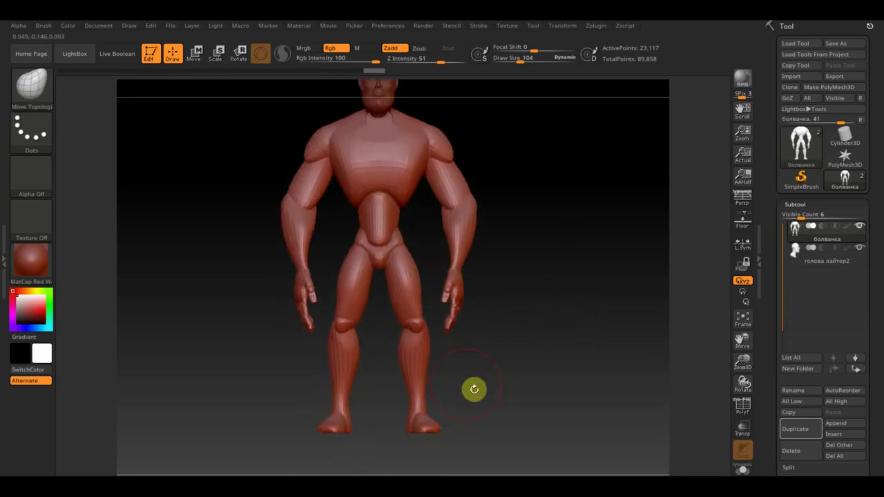
drag(548, 292, 545, 350)
mouse_move(373, 298)
mouse_down()
mouse_move(507, 276)
mouse_move(486, 274)
mouse_up()
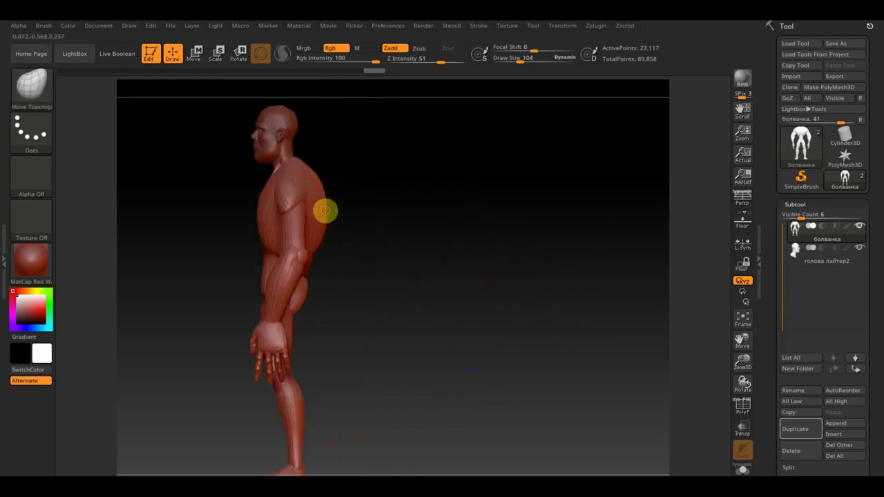
drag(517, 59, 529, 58)
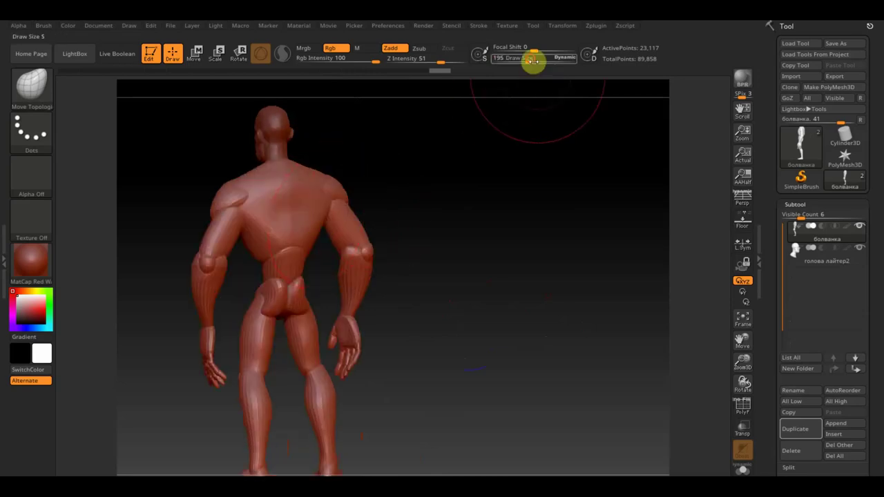
drag(532, 60, 526, 58)
shift+drag(336, 188, 276, 254)
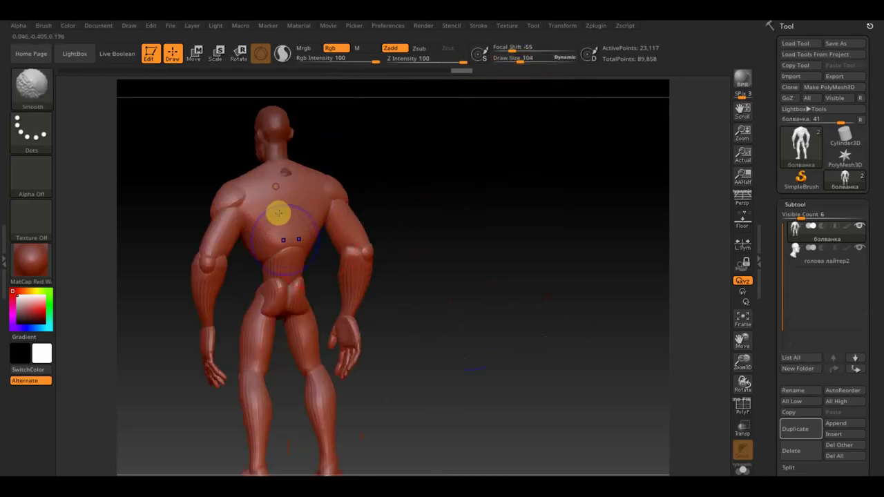
mouse_move(410, 246)
mouse_down()
mouse_move(465, 237)
mouse_move(460, 252)
mouse_up()
mouse_move(402, 290)
mouse_down()
mouse_move(501, 231)
mouse_move(539, 265)
mouse_move(519, 285)
mouse_up()
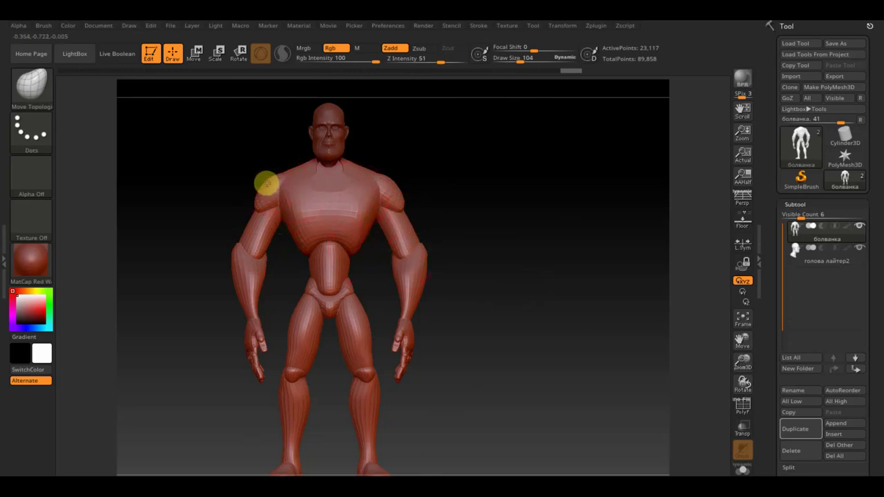
mouse_move(265, 183)
mouse_down()
mouse_move(529, 187)
mouse_move(319, 212)
mouse_up()
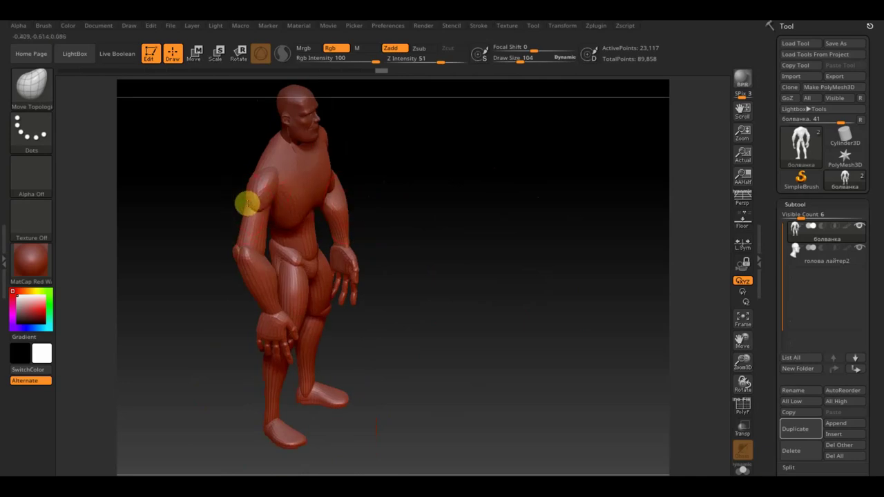
mouse_move(274, 202)
mouse_down()
mouse_move(375, 201)
mouse_move(255, 212)
mouse_move(355, 173)
mouse_move(433, 166)
mouse_up()
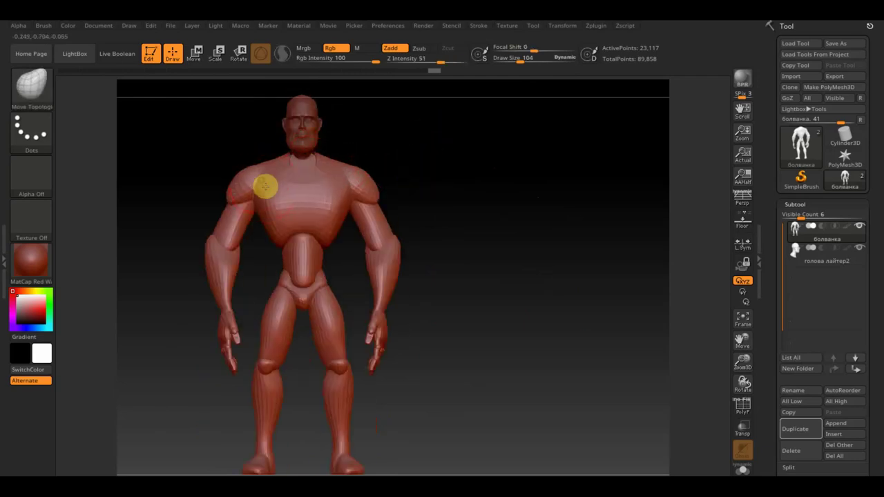
mouse_move(439, 161)
mouse_down()
mouse_move(474, 162)
mouse_move(444, 183)
mouse_up()
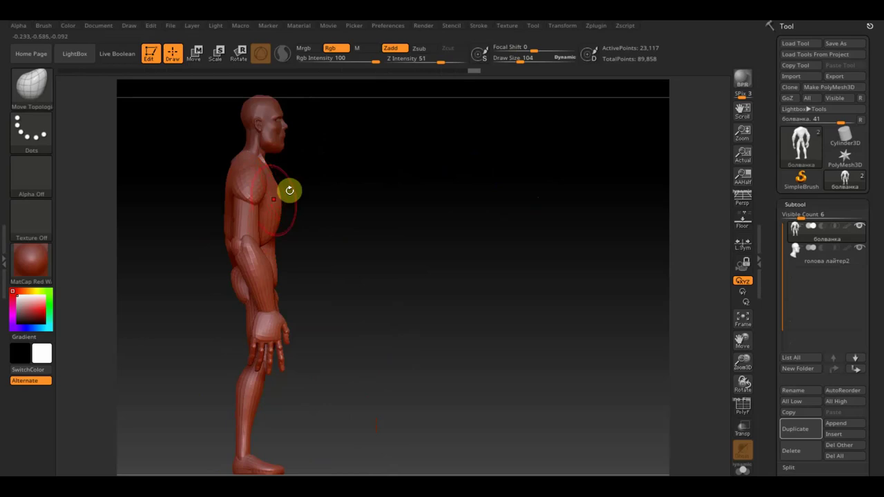
mouse_move(366, 253)
mouse_down()
mouse_move(387, 241)
mouse_move(396, 249)
mouse_move(379, 260)
mouse_up()
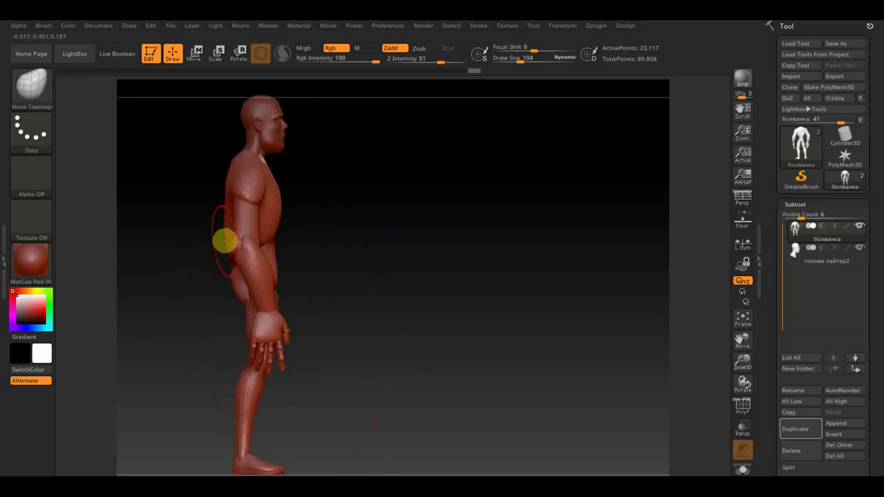
drag(310, 245, 263, 255)
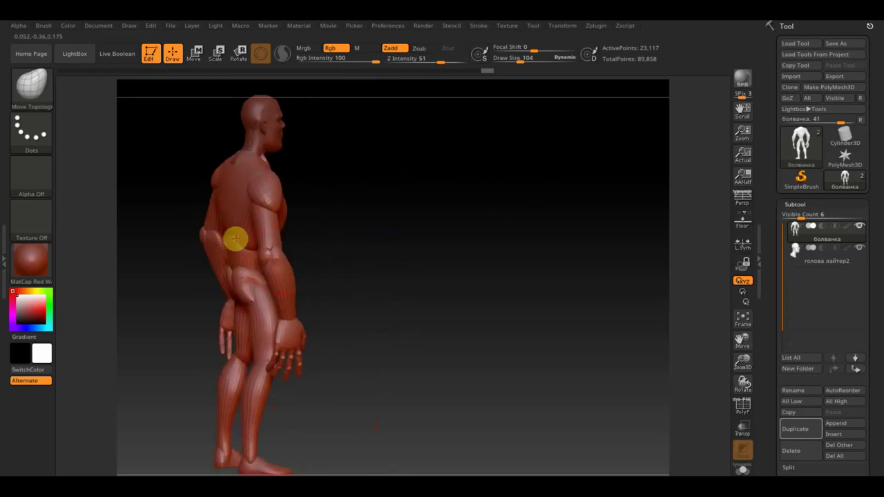
shift+drag(311, 242, 331, 241)
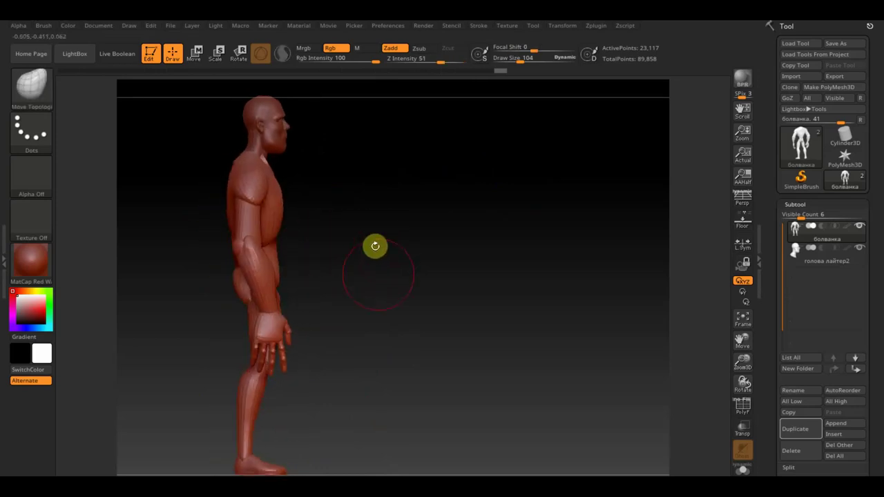
mouse_move(396, 276)
shift+mouse_down()
mouse_move(369, 274)
mouse_move(463, 251)
shift+mouse_up()
mouse_move(523, 246)
alt+mouse_down()
mouse_move(515, 237)
mouse_move(506, 273)
alt+mouse_up()
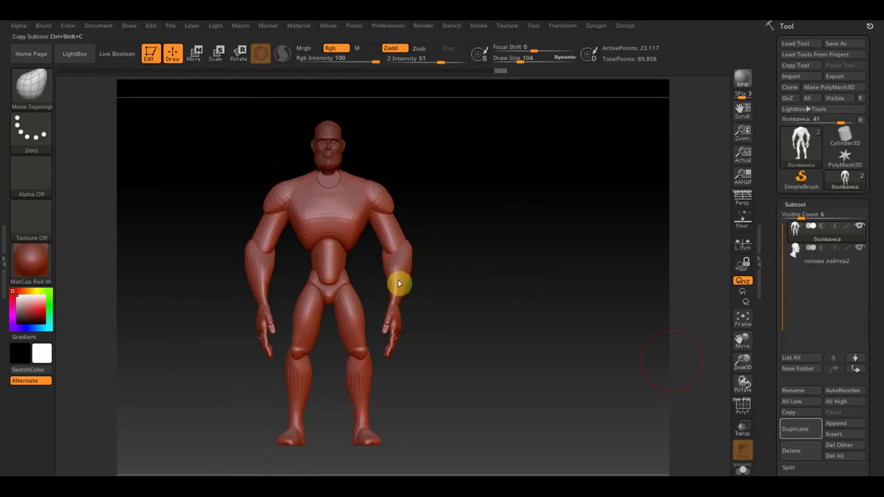
scroll(871, 442, down, 3)
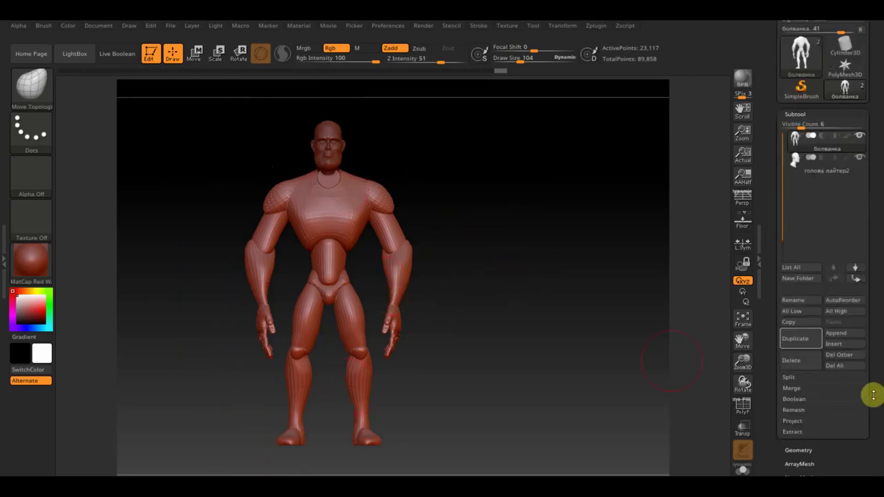
Step: Check polygroups with PolyF, then DynaMesh the body at resolution 528 (about 201,771 points)
click(743, 409)
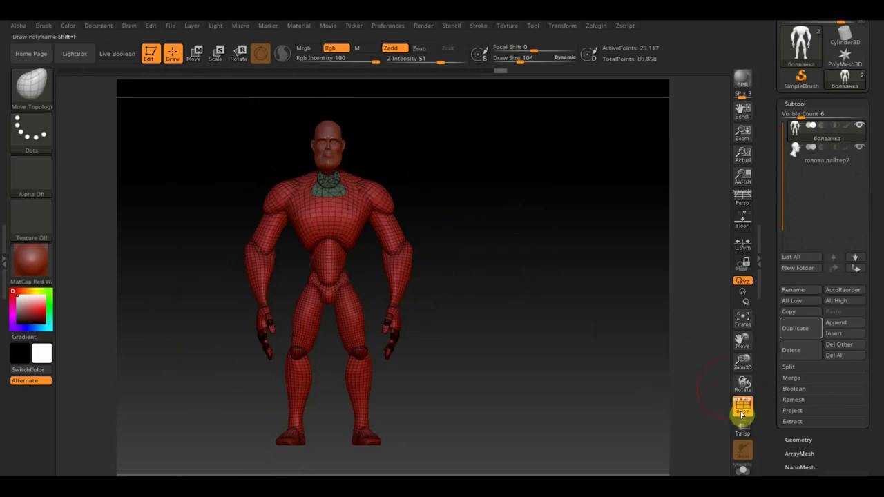
click(742, 411)
click(797, 439)
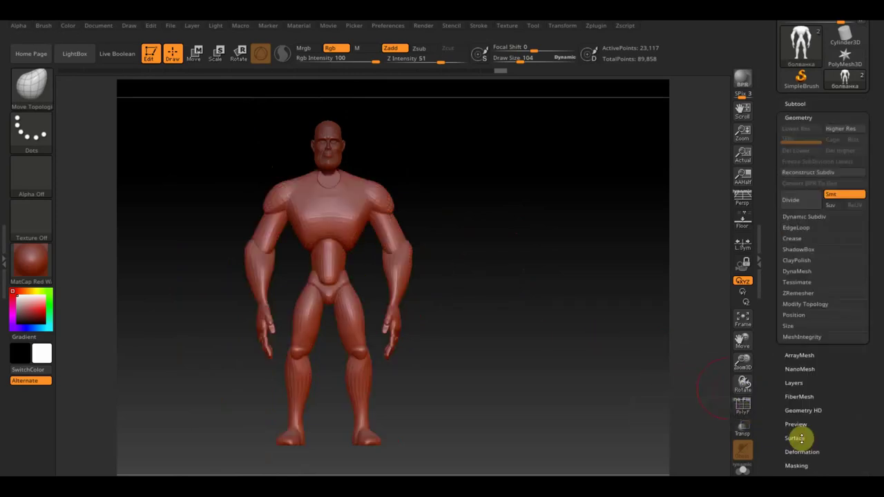
click(801, 270)
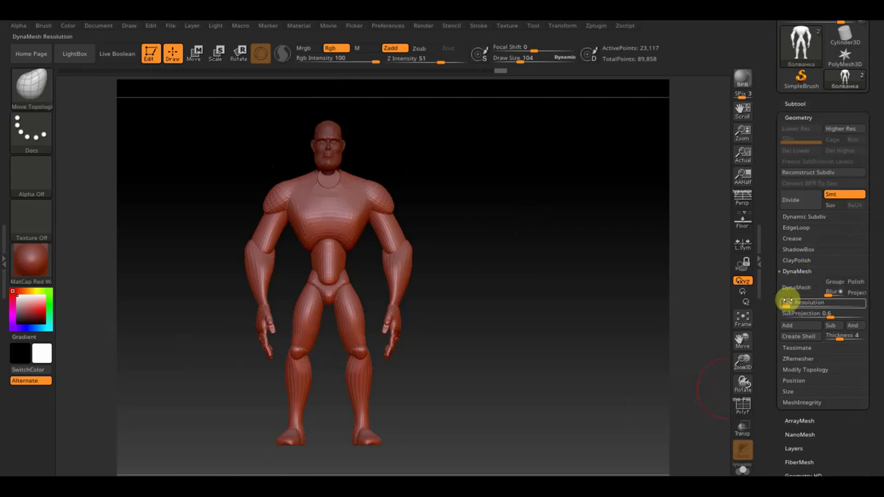
drag(793, 300, 803, 294)
click(801, 289)
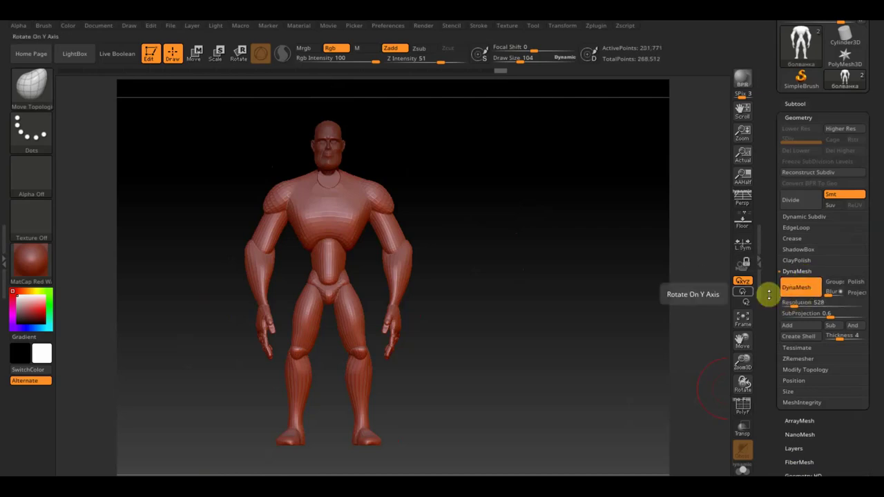
mouse_move(283, 197)
mouse_down()
mouse_move(262, 282)
mouse_move(290, 237)
mouse_up()
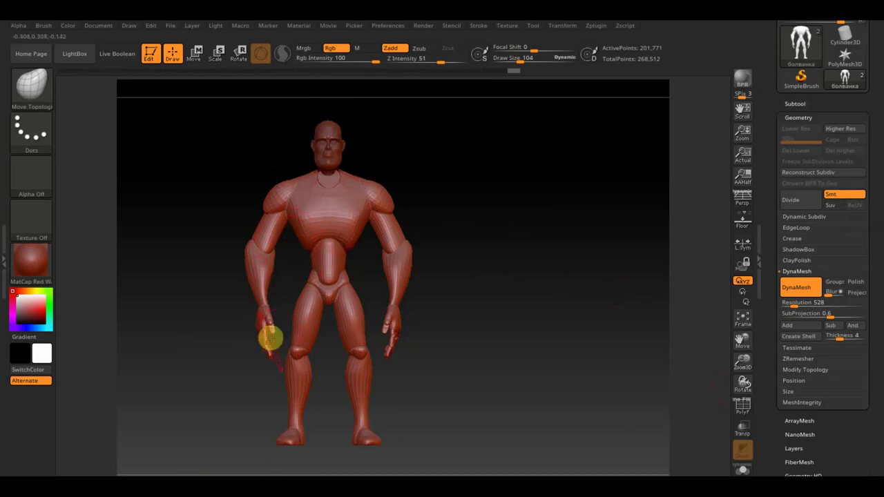
key(ctrl)
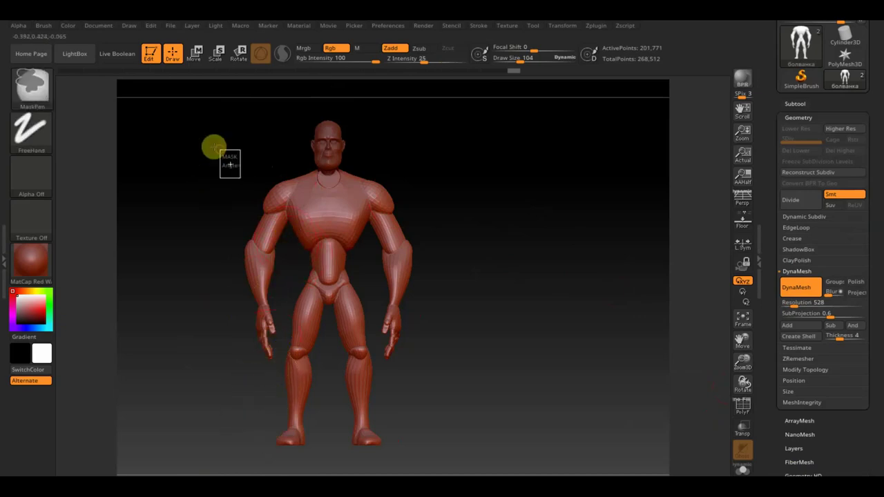
Step: Mask the screen-left shoulder and arm with two rectangles, then invert the mask
ctrl+drag(219, 149, 288, 253)
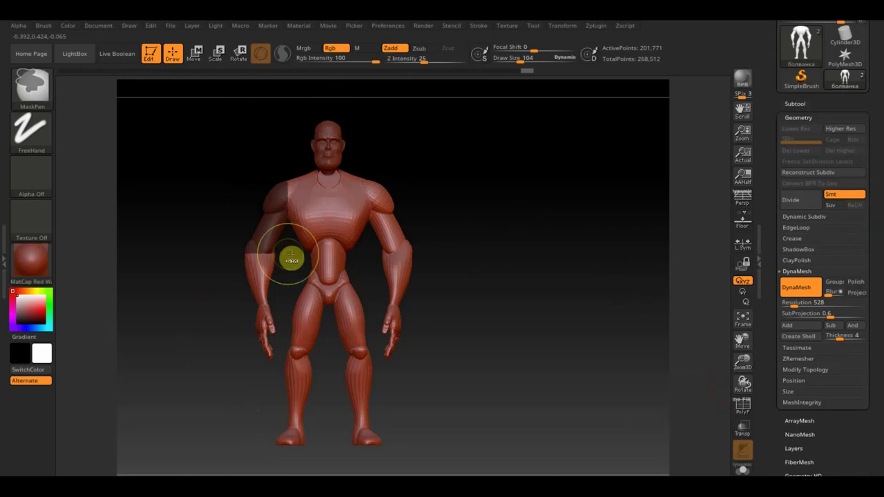
mouse_move(223, 229)
ctrl+mouse_down()
mouse_move(283, 298)
mouse_move(266, 324)
mouse_move(283, 364)
ctrl+mouse_up()
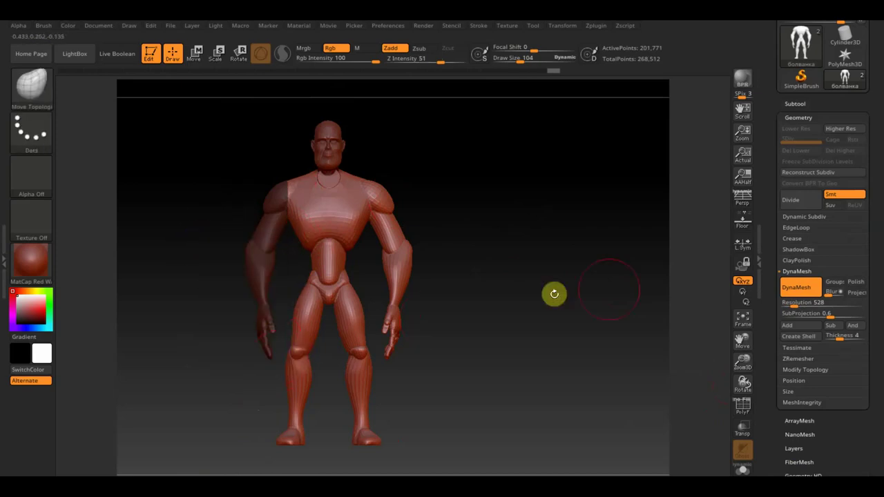
ctrl+click(589, 273)
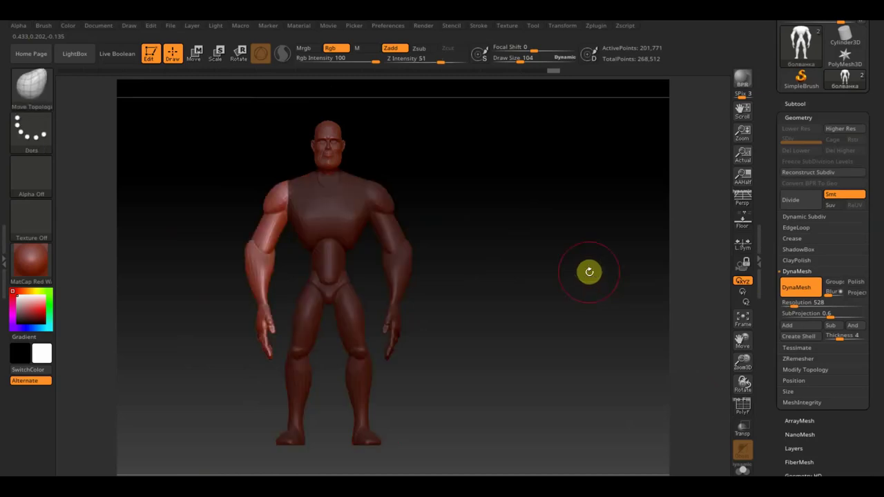
Step: Swing the screen-left arm up and outward using a shoulder-to-hand Rotate transpose
click(194, 52)
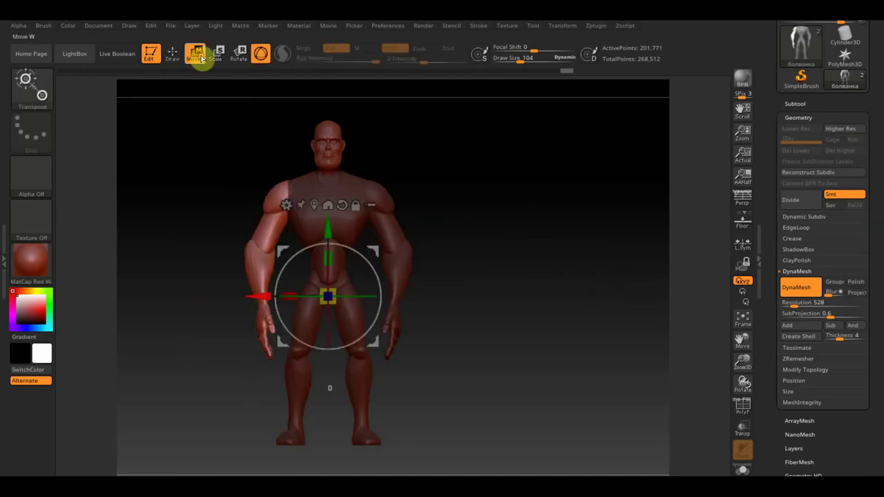
click(243, 58)
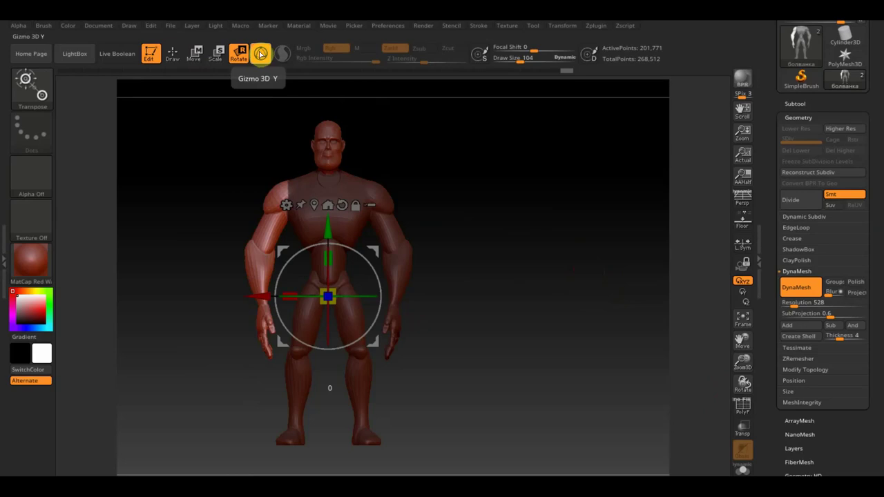
mouse_move(280, 200)
mouse_down()
mouse_move(244, 344)
mouse_move(174, 306)
mouse_up()
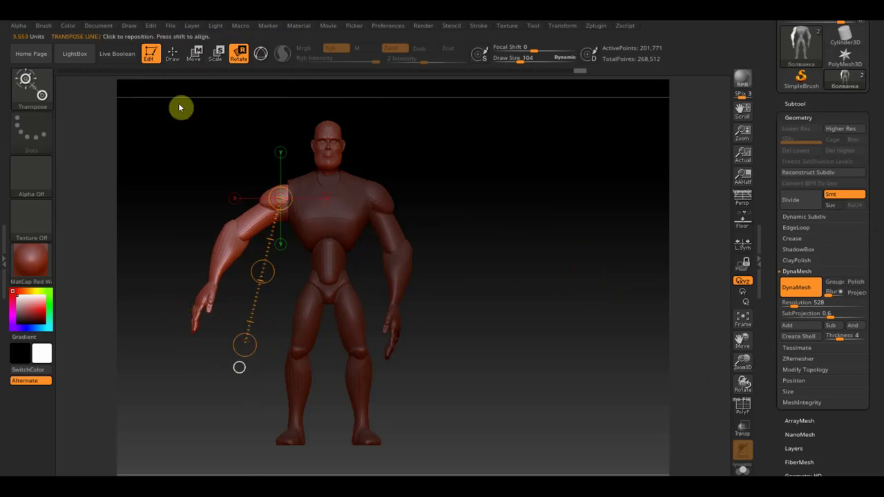
click(194, 53)
drag(263, 271, 263, 270)
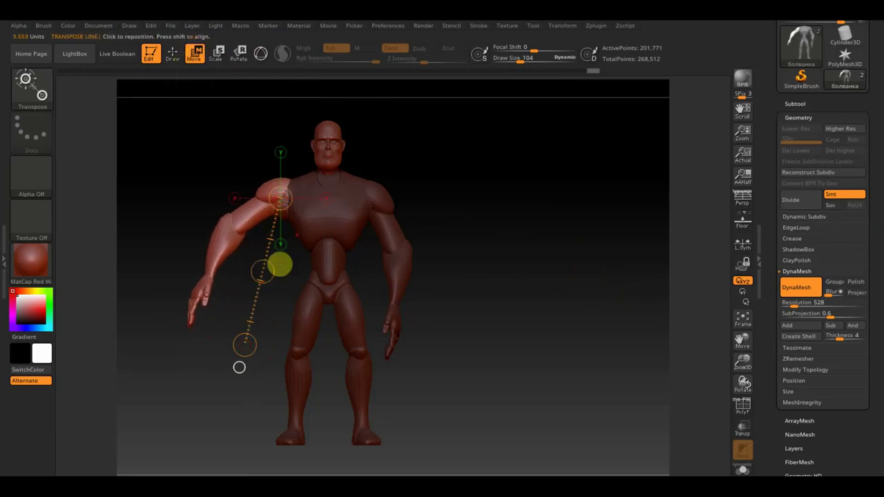
click(172, 53)
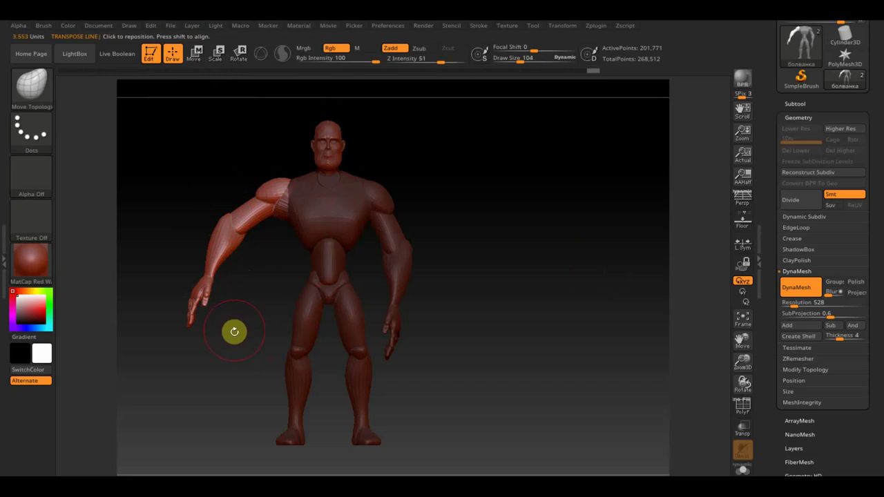
Step: Test a TrimCurve cut on the raised forearm, undo it, and clear the mask
key(ctrl+shift)
ctrl+shift+drag(253, 361, 196, 237)
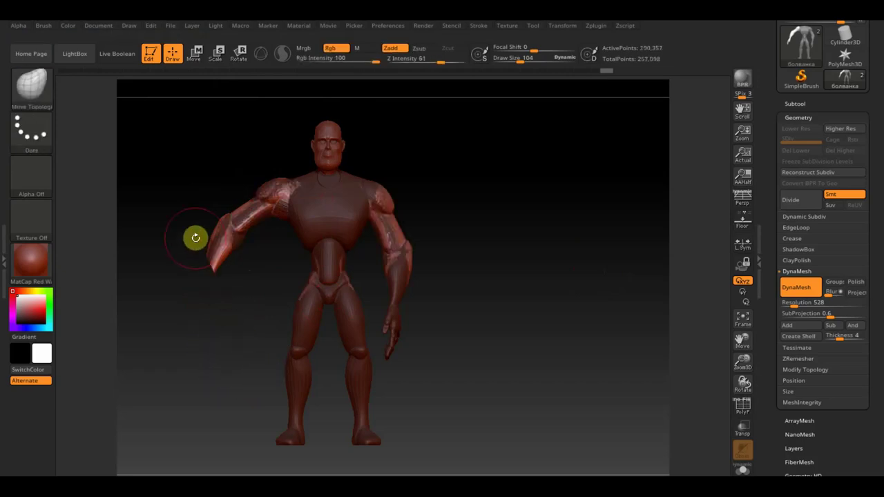
key(ctrl+z)
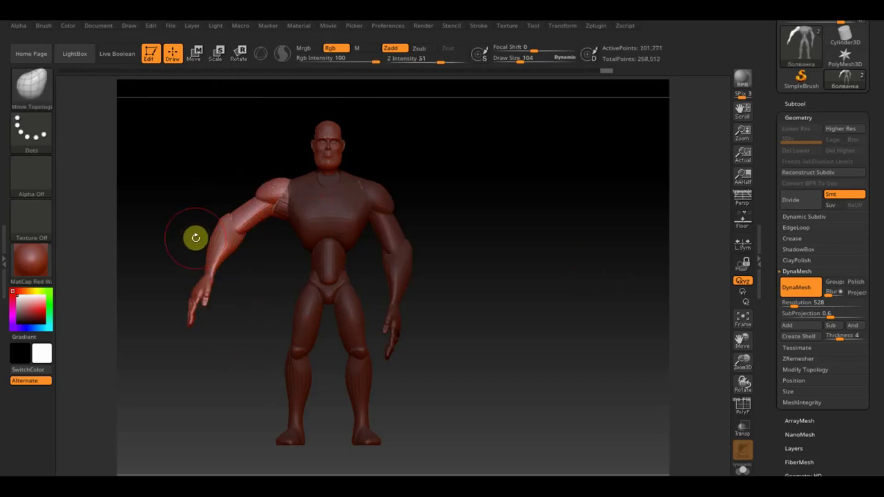
ctrl+drag(462, 184, 498, 202)
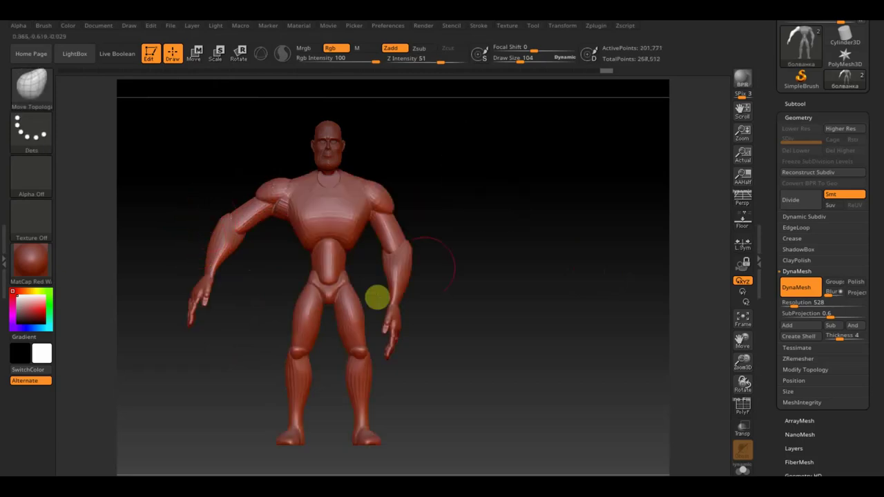
Step: Delete the hidden hand geometry and Mirror And Weld so both arms match
click(808, 369)
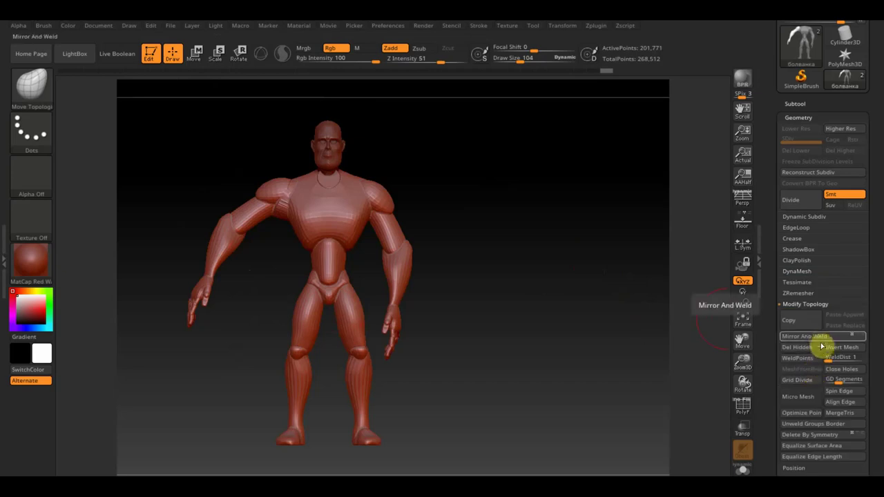
click(819, 336)
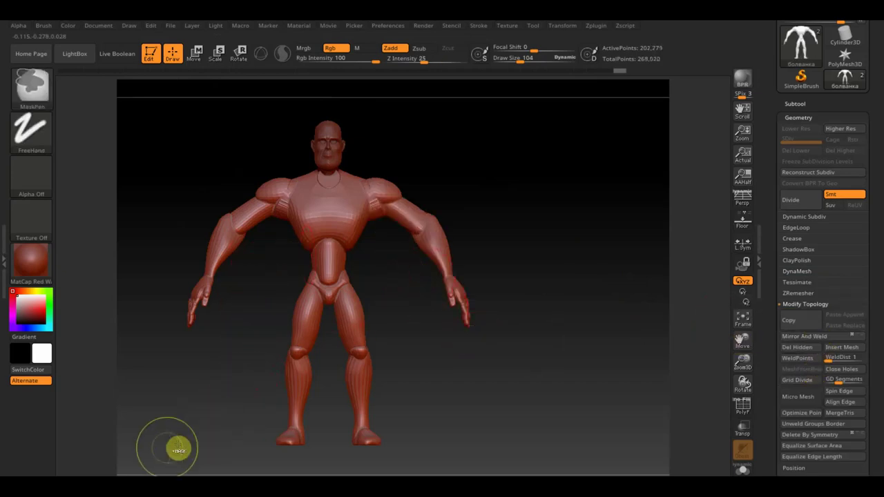
mouse_move(124, 454)
ctrl+mouse_down()
mouse_move(237, 362)
mouse_move(257, 273)
mouse_move(201, 297)
ctrl+mouse_up()
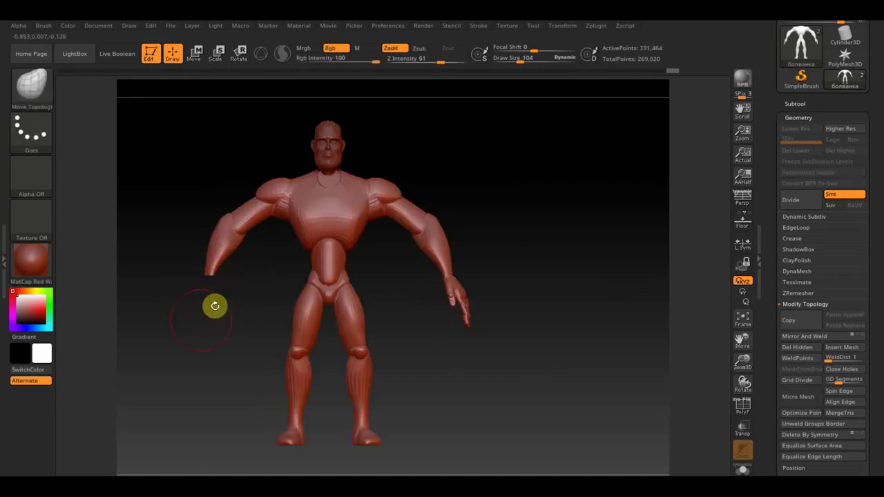
click(803, 349)
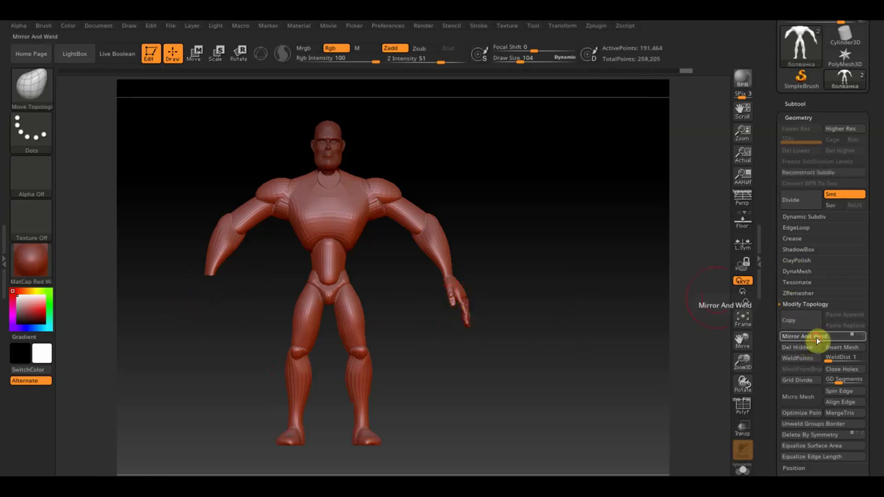
click(817, 339)
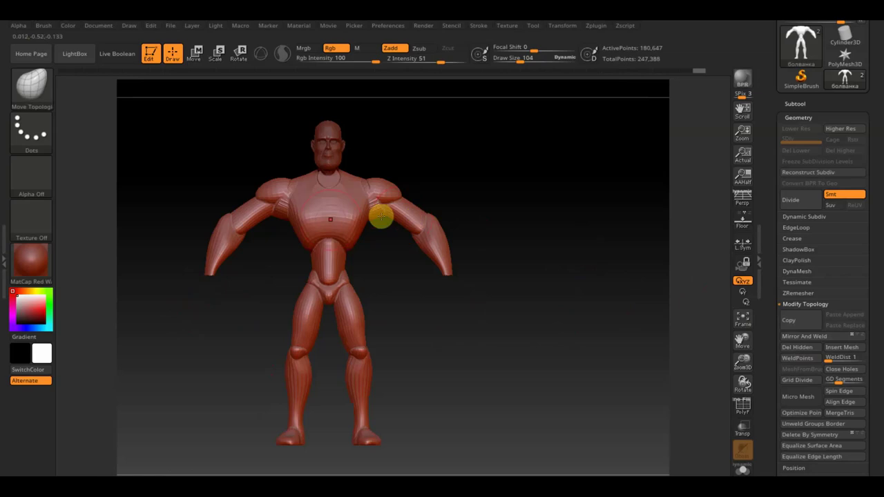
Step: Rotate and reframe the figure to inspect the symmetrical arms
key(shift)
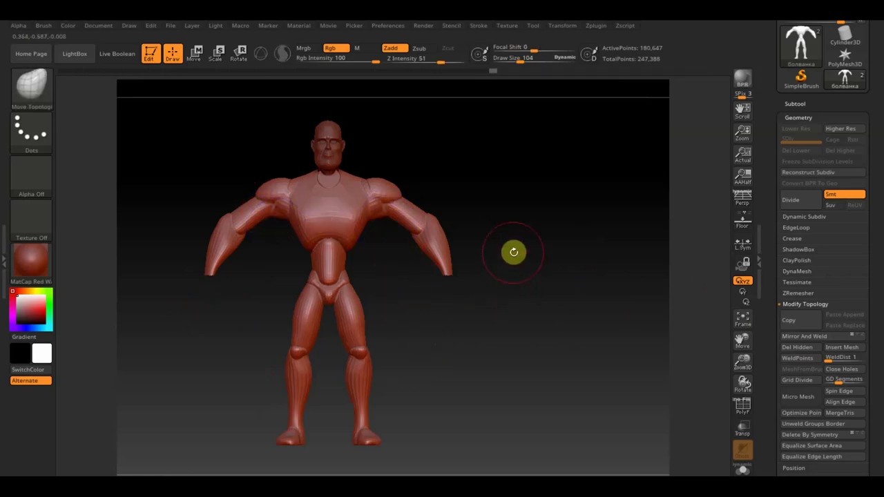
mouse_move(504, 250)
mouse_down()
mouse_move(523, 261)
mouse_move(535, 290)
mouse_move(536, 275)
mouse_move(578, 262)
mouse_up()
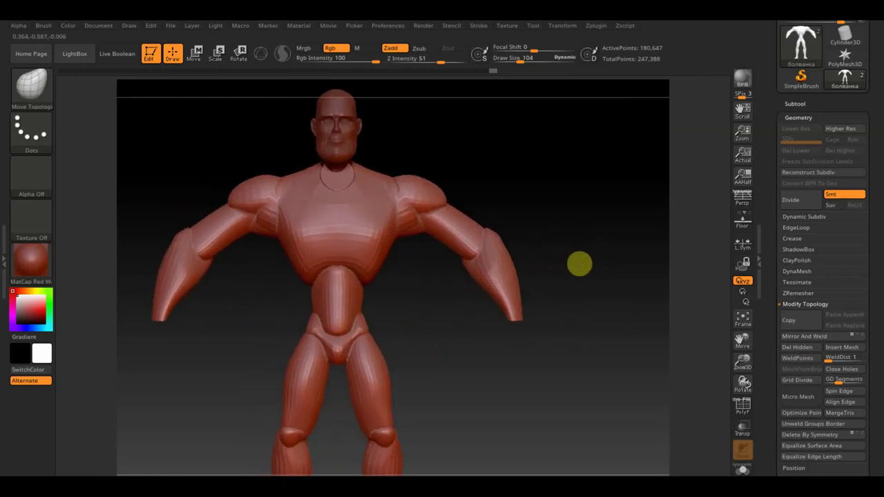
mouse_move(499, 188)
mouse_down()
mouse_move(551, 187)
mouse_move(525, 193)
mouse_up()
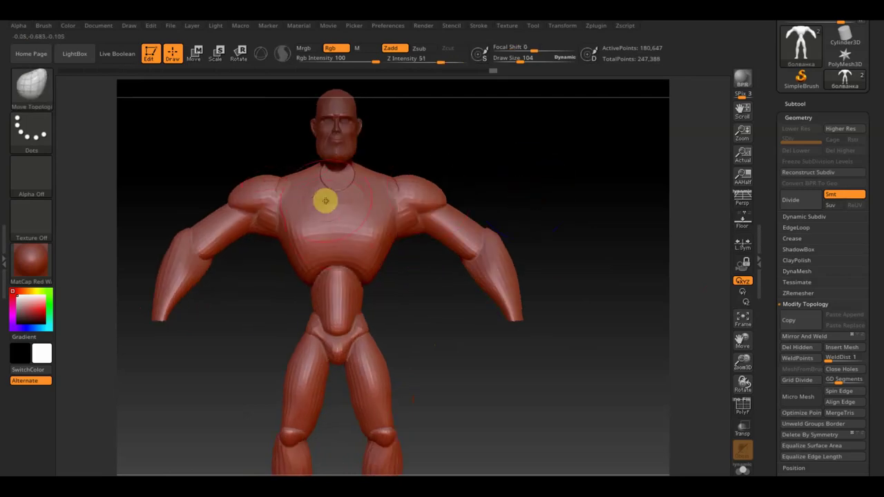
click(511, 31)
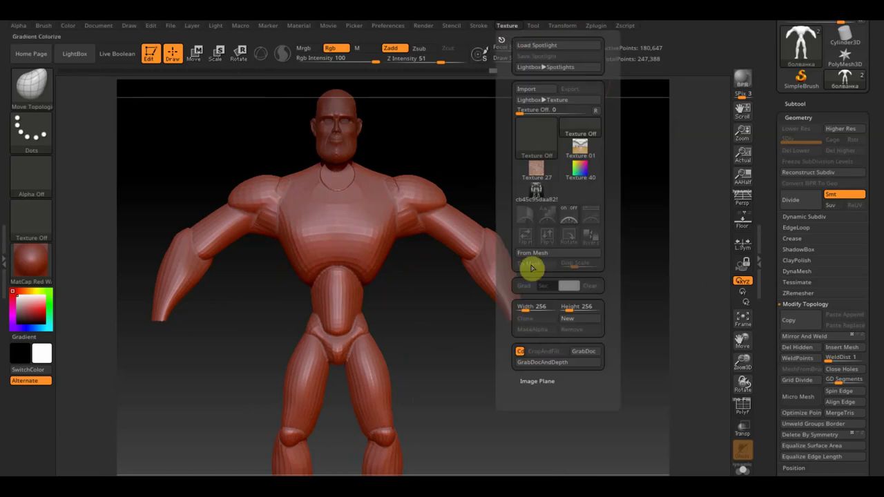
Step: Show the Buzz Lightyear reference as a pinned Spotlight on the right half, then hide it
click(545, 194)
click(591, 212)
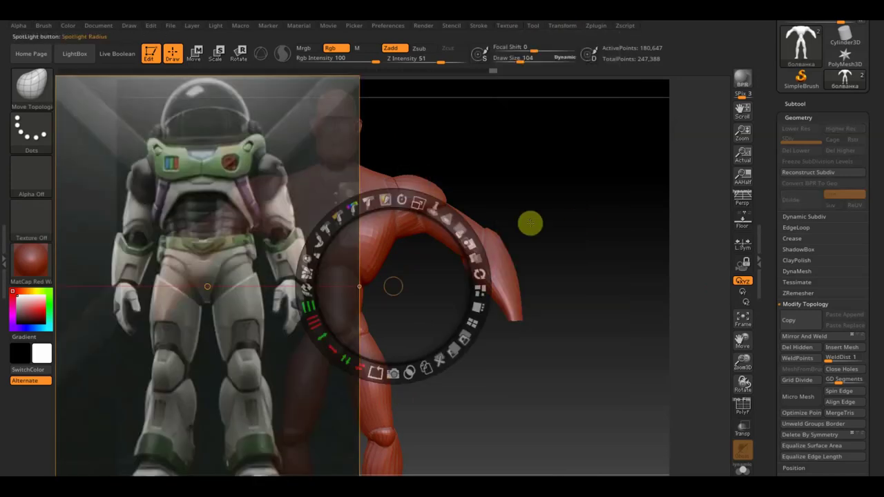
mouse_move(435, 188)
mouse_down()
mouse_move(414, 197)
mouse_move(434, 246)
mouse_move(716, 261)
mouse_move(856, 256)
mouse_up()
click(657, 214)
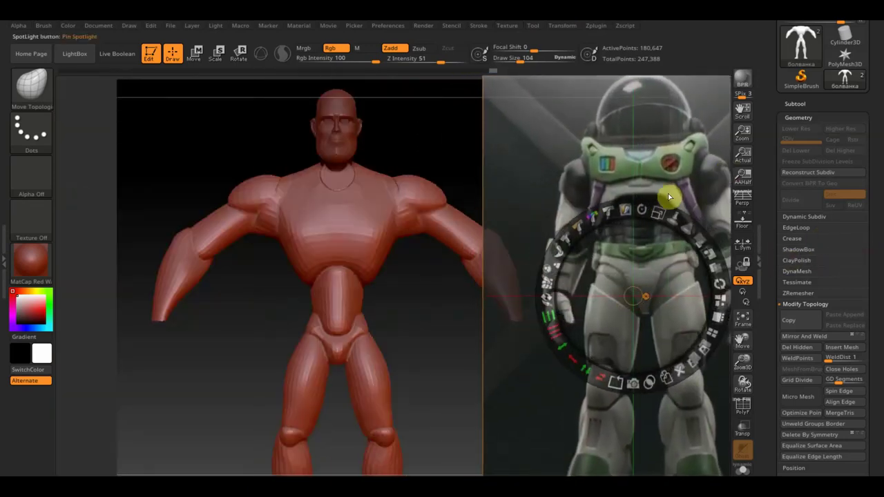
key(z)
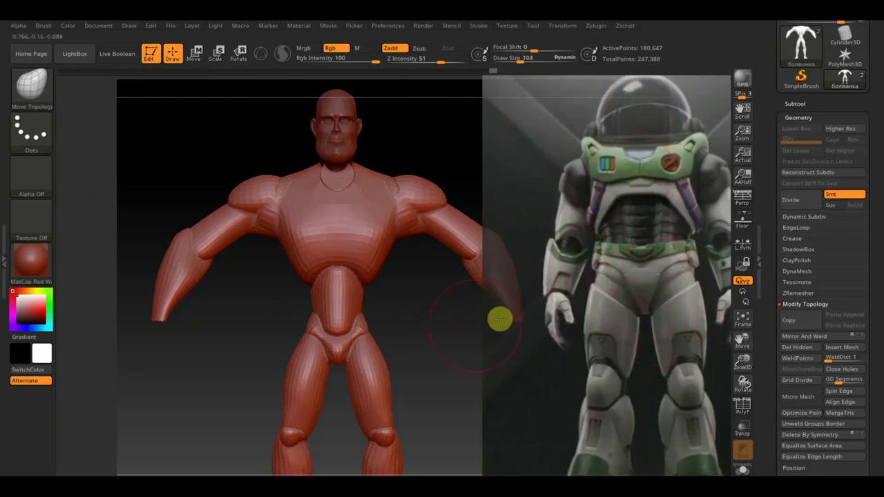
key(shift+z)
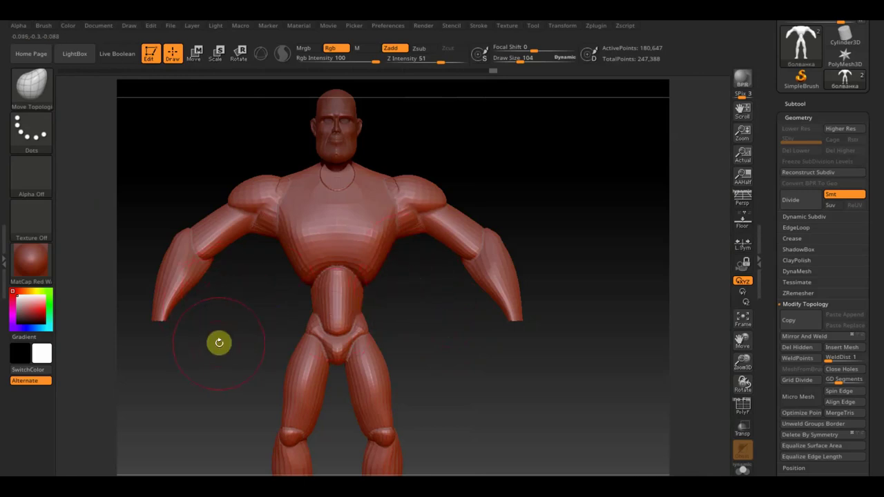
scroll(505, 407, down, 5)
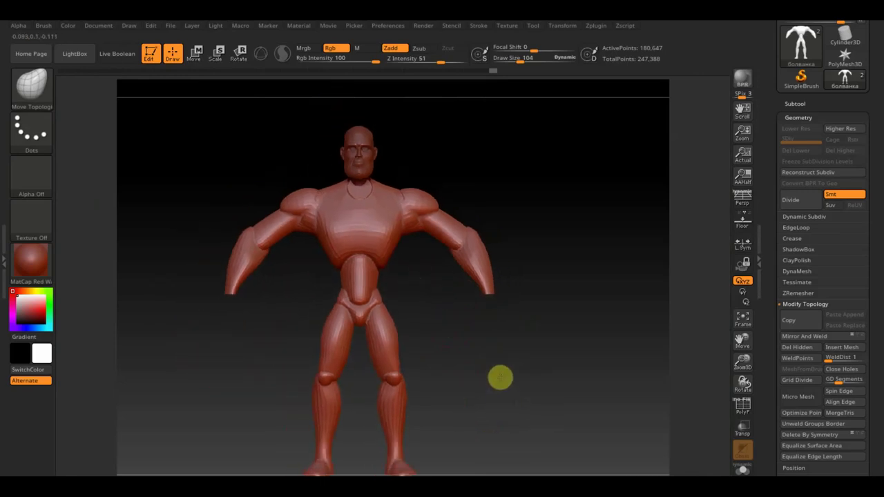
Step: Rotate the figure slightly and reduce the brush draw size to 28
mouse_move(500, 377)
mouse_down()
mouse_move(507, 332)
mouse_move(529, 362)
mouse_move(518, 373)
mouse_move(554, 359)
mouse_up()
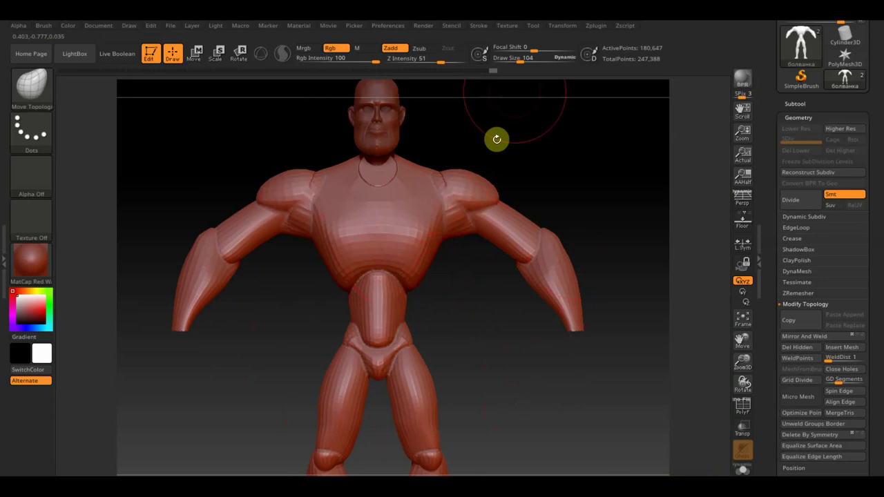
drag(529, 60, 516, 59)
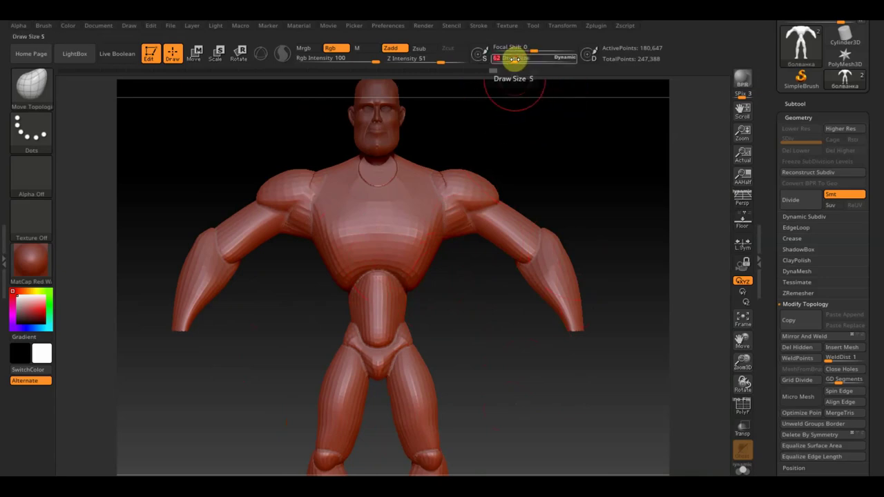
drag(509, 61, 514, 60)
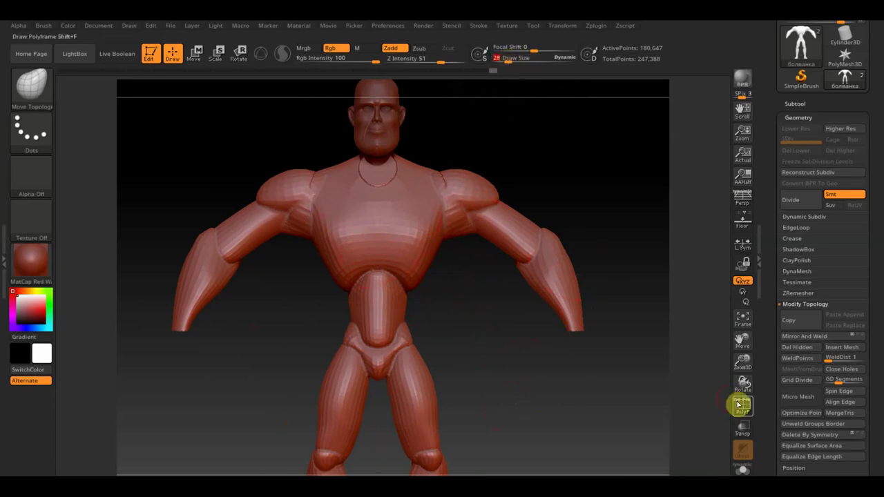
Step: Toggle PolyF on and off twice to inspect the model's polygroups
click(742, 406)
click(743, 406)
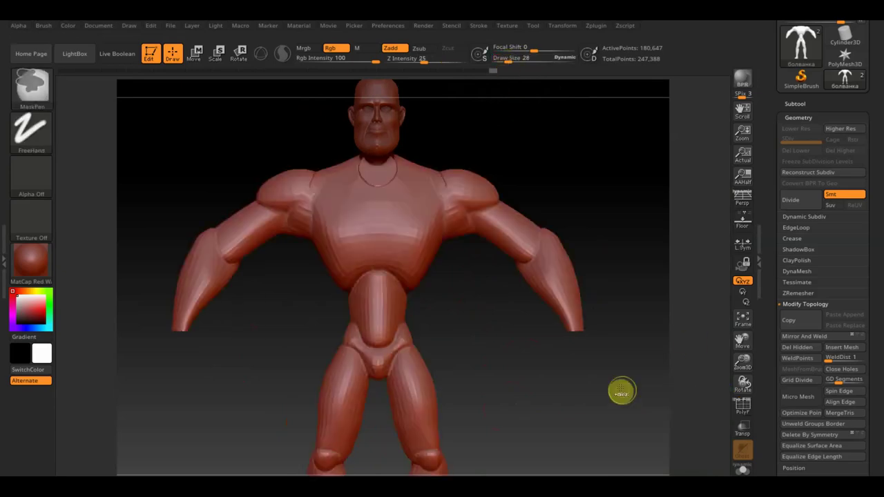
key(ctrl)
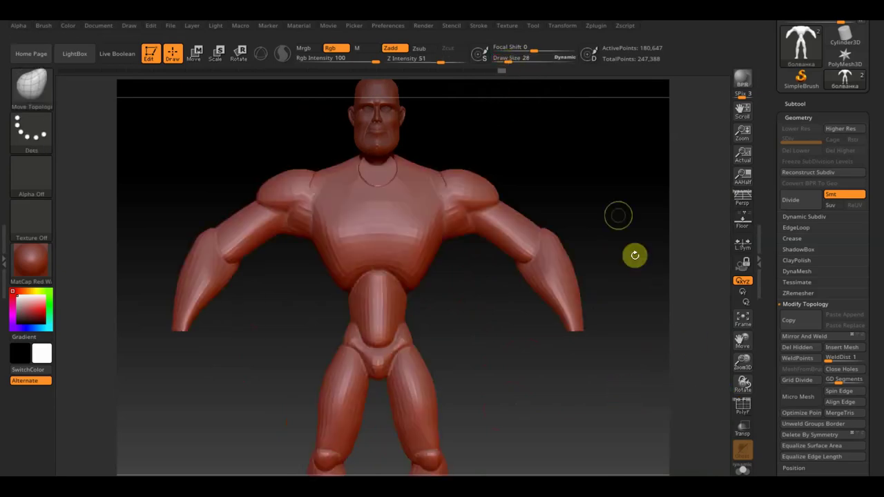
click(743, 409)
click(745, 411)
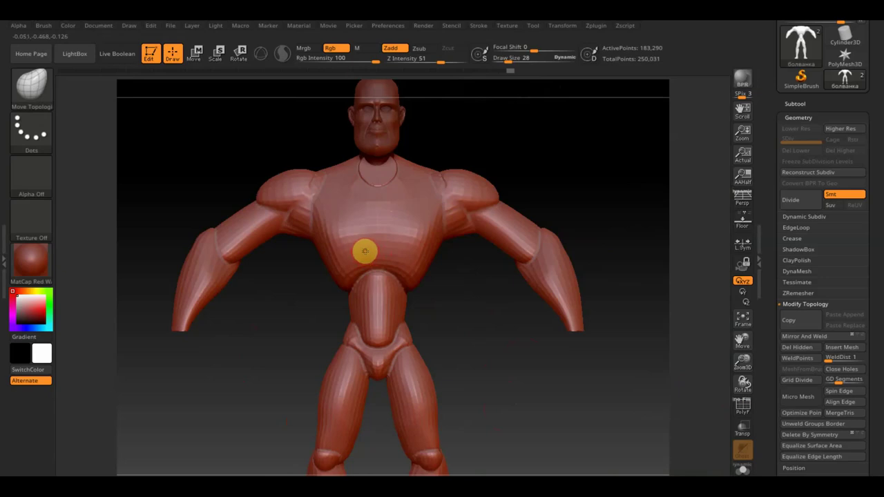
key(ctrl)
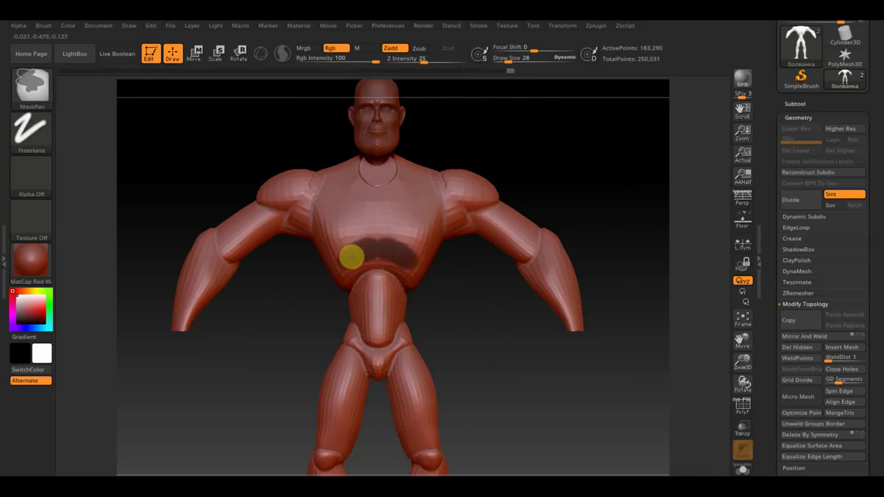
Step: Mask a band across the belly, checking it from above and below
mouse_move(340, 266)
ctrl+mouse_down()
mouse_move(364, 253)
mouse_move(338, 260)
mouse_move(331, 207)
mouse_move(389, 210)
mouse_move(354, 199)
ctrl+mouse_up()
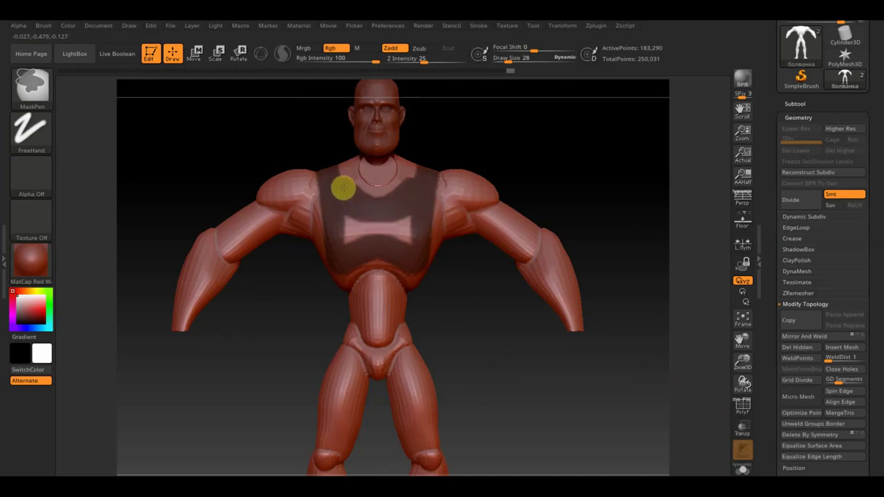
mouse_move(493, 125)
mouse_down()
mouse_move(484, 310)
mouse_move(460, 264)
mouse_up()
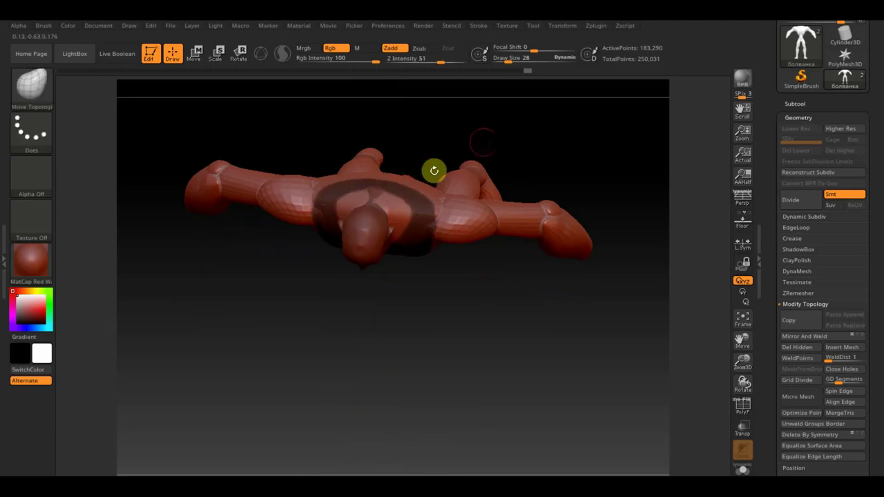
drag(512, 120, 508, 180)
mouse_move(393, 209)
mouse_down()
mouse_move(385, 194)
mouse_move(393, 219)
mouse_up()
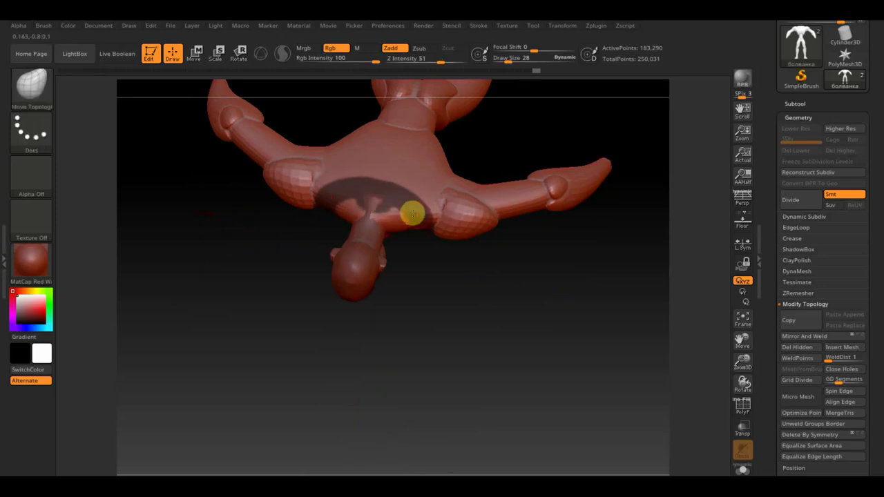
ctrl+click(394, 220)
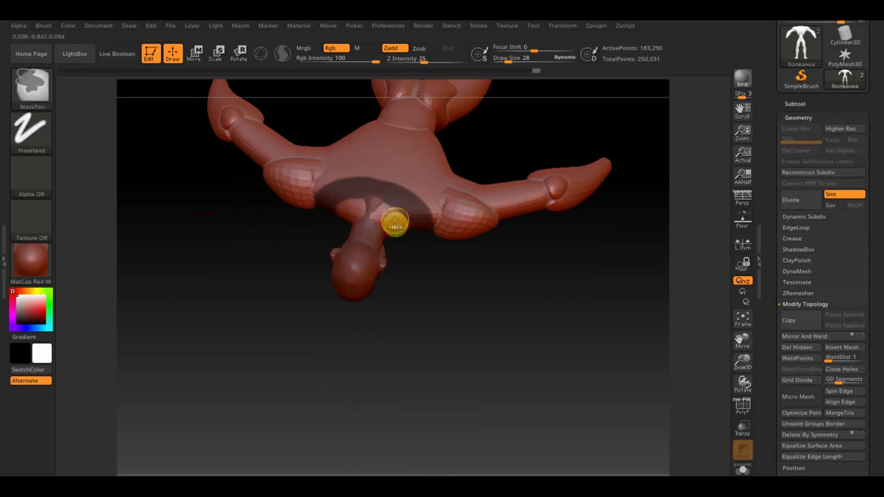
Step: Fill in the mask across the chest and wrap it around the back and shoulders
mouse_move(499, 343)
mouse_down()
mouse_move(570, 199)
mouse_move(566, 253)
mouse_up()
ctrl+drag(353, 241, 318, 228)
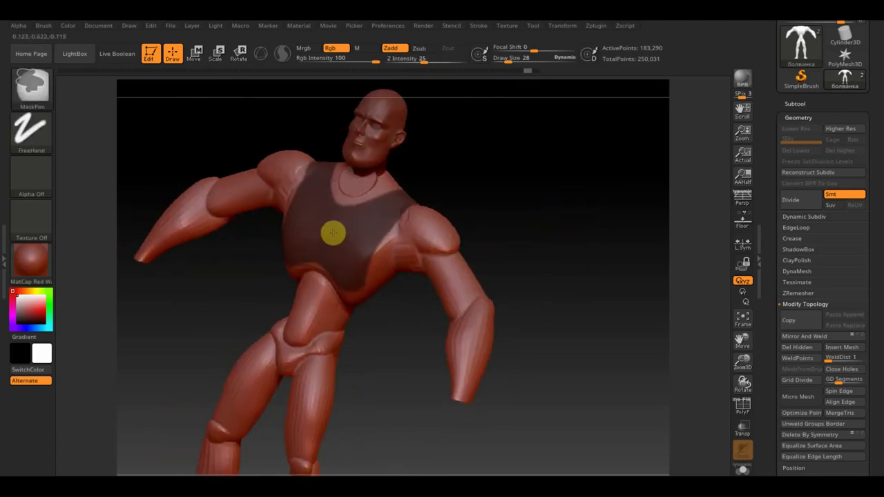
drag(482, 173, 344, 311)
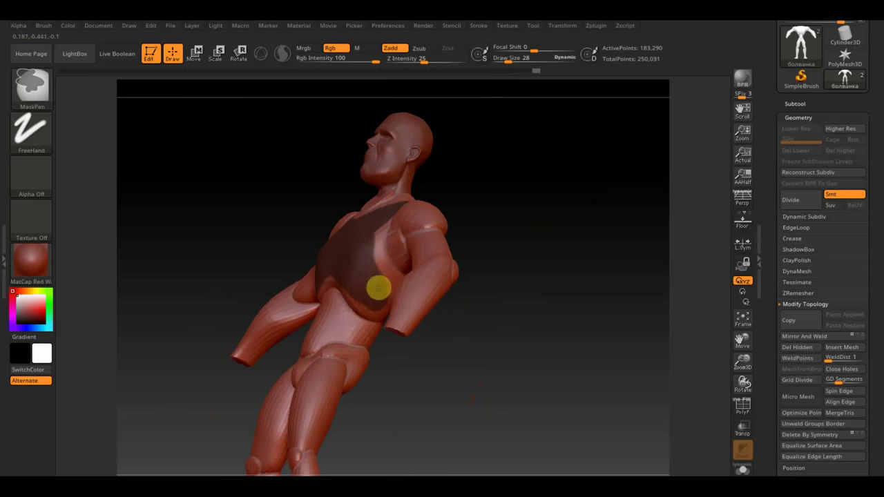
mouse_move(493, 314)
mouse_down()
mouse_move(472, 274)
mouse_move(370, 295)
mouse_move(396, 292)
mouse_move(428, 306)
mouse_move(382, 297)
mouse_up()
drag(655, 316, 626, 325)
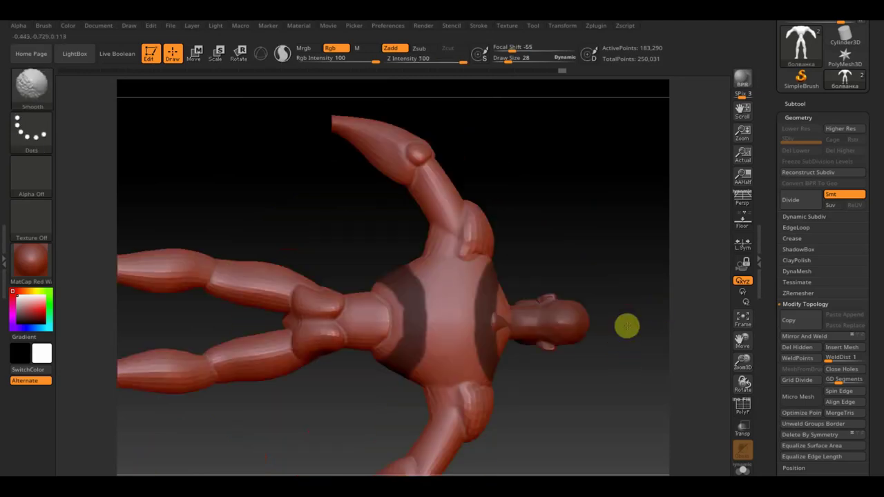
Step: Extend the vest mask around the torso and tidy its lower edge with a draw size 12 brush
mouse_move(488, 270)
ctrl+mouse_down()
mouse_move(407, 268)
mouse_move(427, 296)
mouse_move(476, 285)
mouse_move(432, 302)
mouse_move(473, 300)
mouse_move(515, 159)
mouse_move(488, 76)
mouse_move(576, 233)
mouse_move(546, 288)
ctrl+mouse_up()
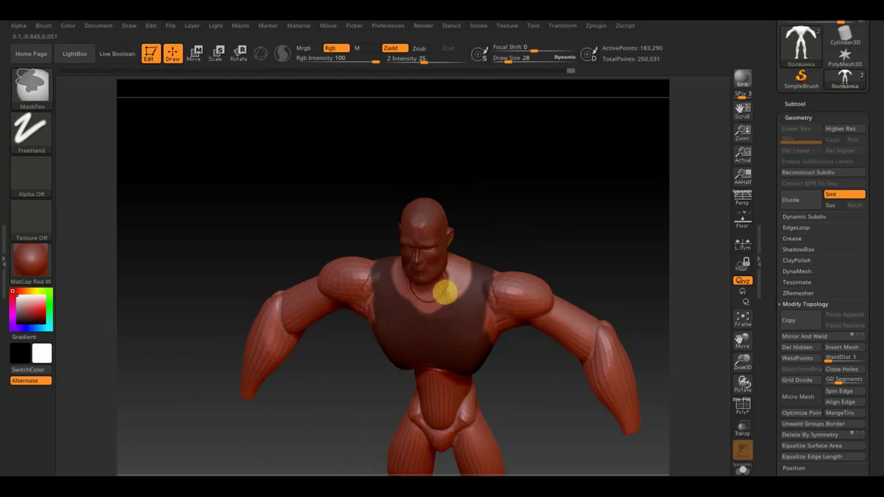
mouse_move(399, 264)
mouse_down()
mouse_move(543, 195)
mouse_move(574, 128)
mouse_move(557, 179)
mouse_up()
mouse_move(469, 284)
mouse_down()
mouse_move(568, 245)
mouse_move(543, 275)
mouse_up()
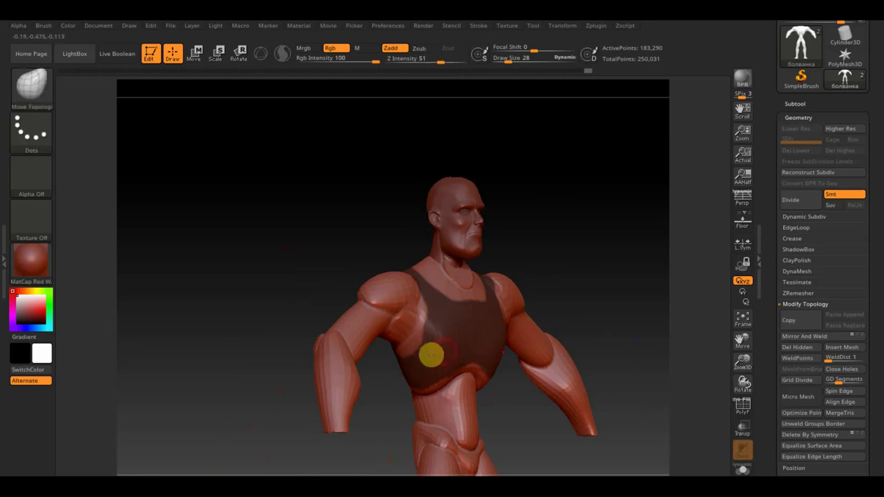
mouse_move(590, 232)
mouse_down()
mouse_move(609, 211)
mouse_move(482, 174)
mouse_up()
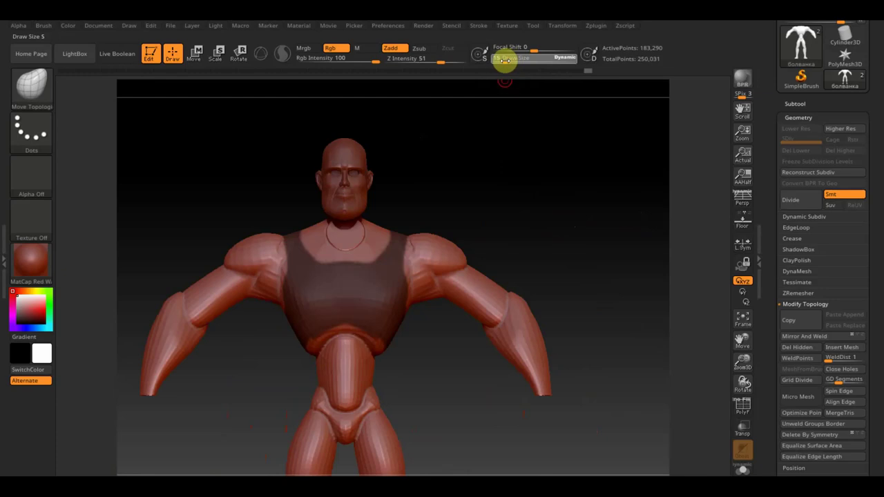
key(ctrl)
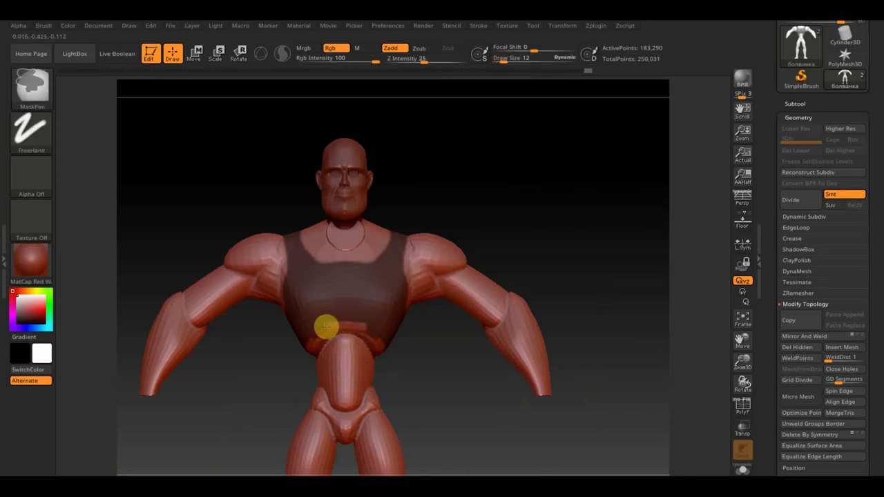
drag(403, 389, 454, 369)
shift+drag(508, 312, 469, 320)
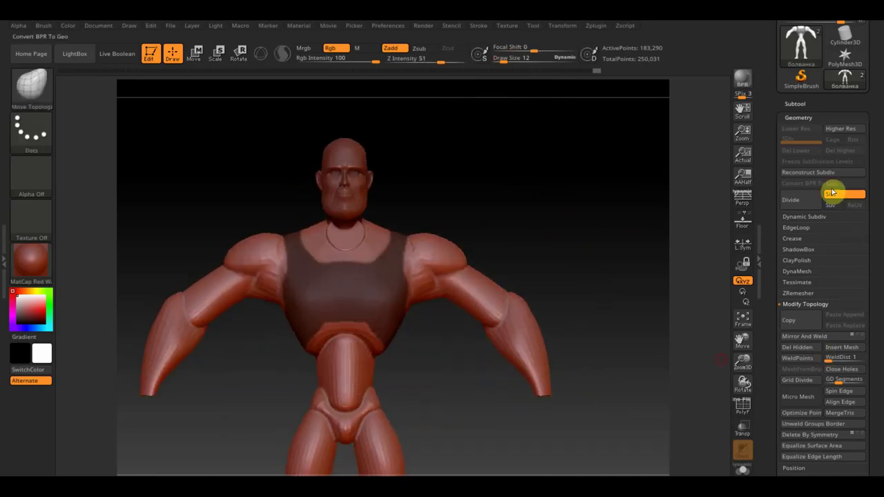
Step: Extract the masked chest as a new Extract0 shell subtool and clear the body's mask
click(797, 104)
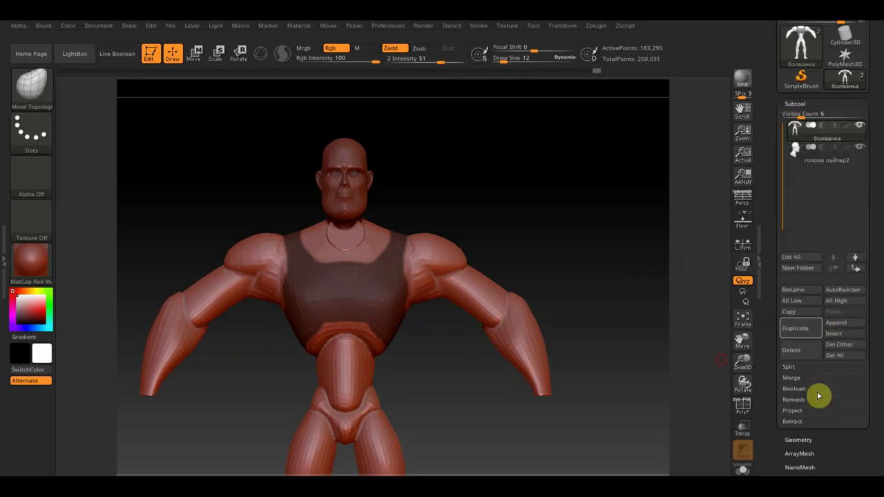
click(792, 421)
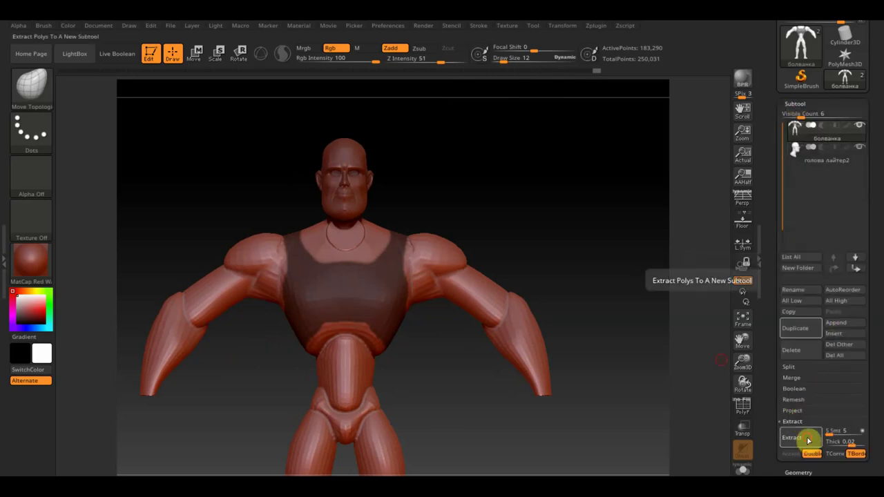
click(808, 439)
click(792, 454)
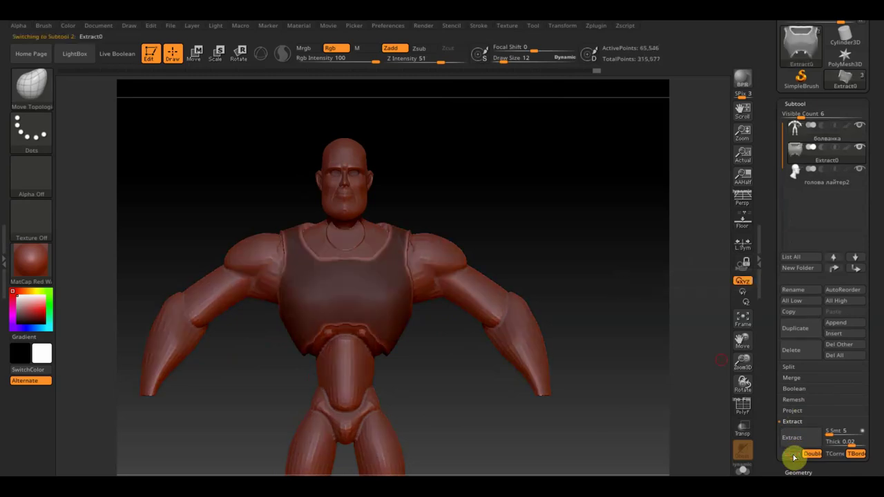
ctrl+drag(556, 198, 576, 239)
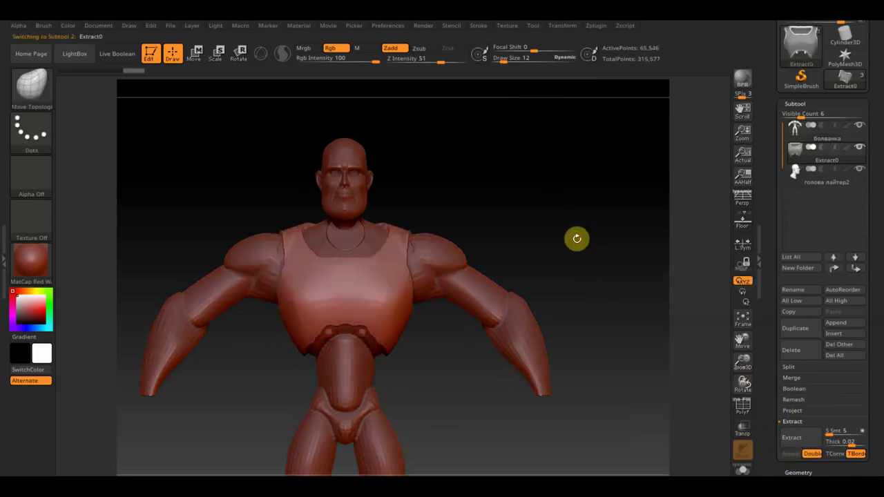
Step: Toggle the polygroup display on and off to inspect the Extract0 shell
click(799, 469)
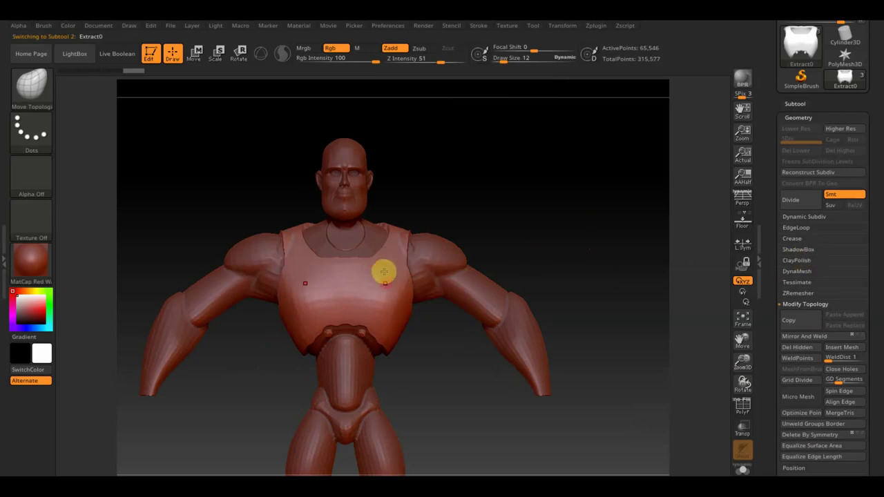
click(749, 410)
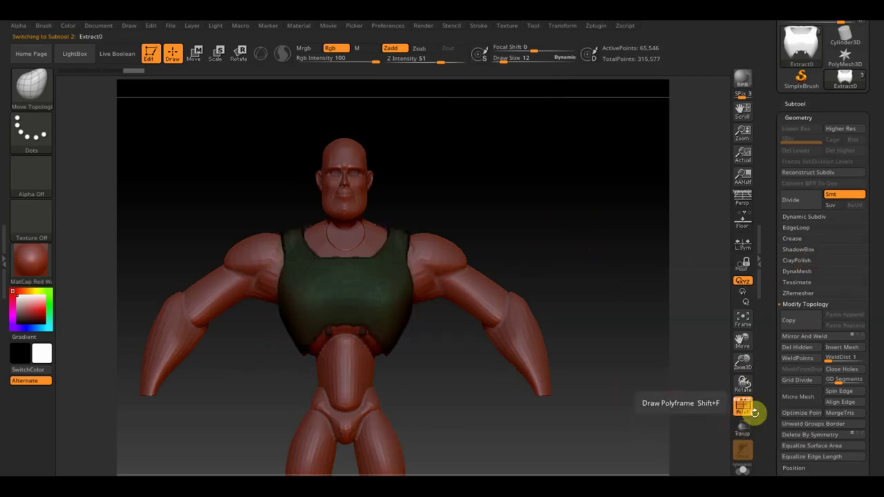
click(745, 412)
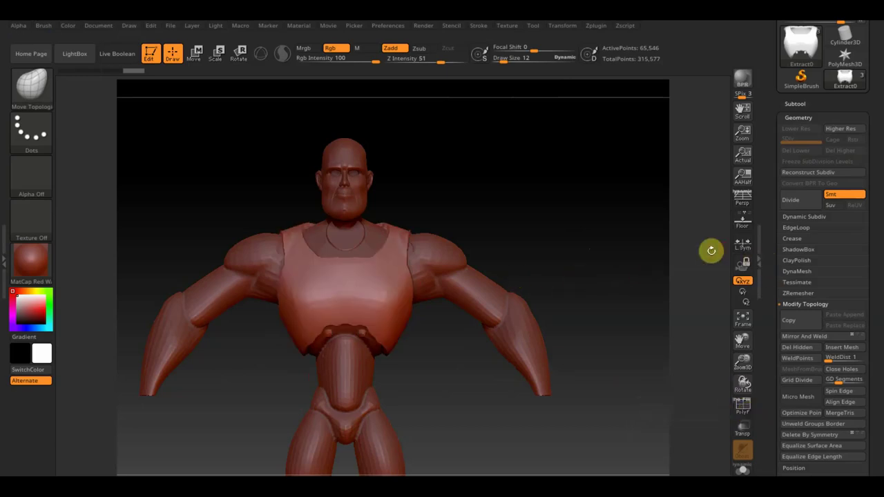
click(803, 271)
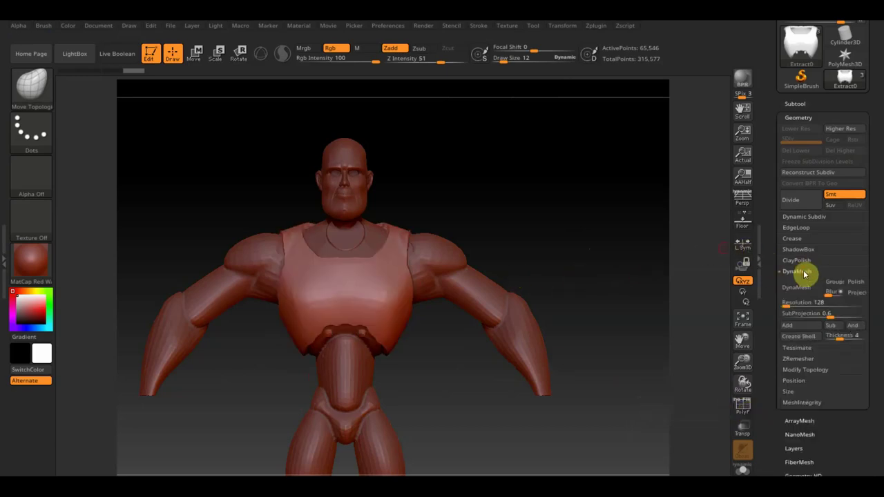
Step: DynaMesh the vest at resolution 496 and smooth its shoulder and waist seams at draw size 58
click(796, 286)
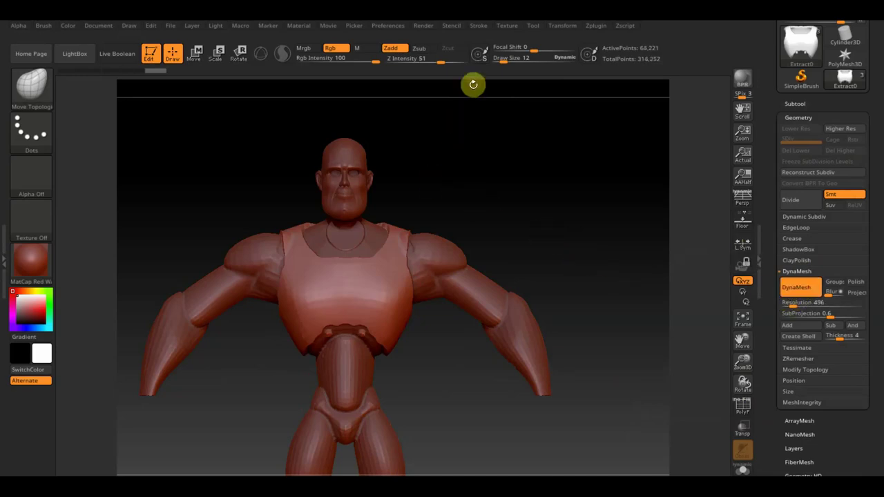
drag(504, 60, 517, 66)
key(shift)
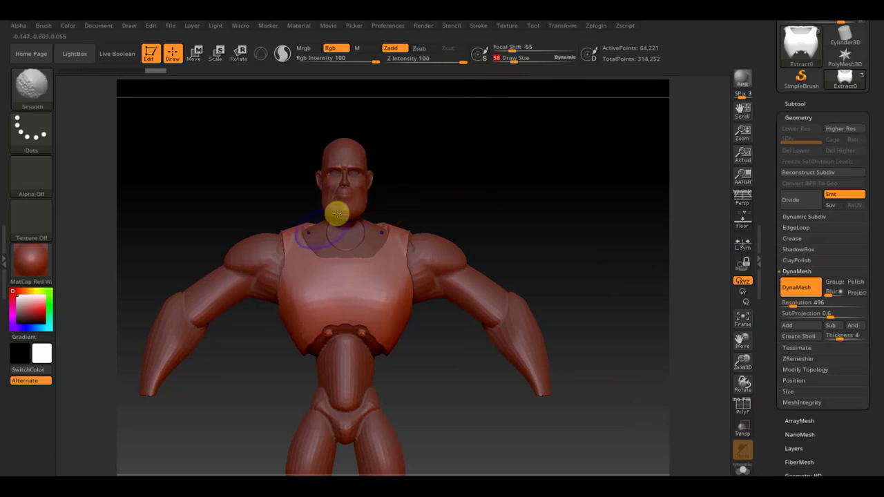
shift+drag(289, 235, 275, 292)
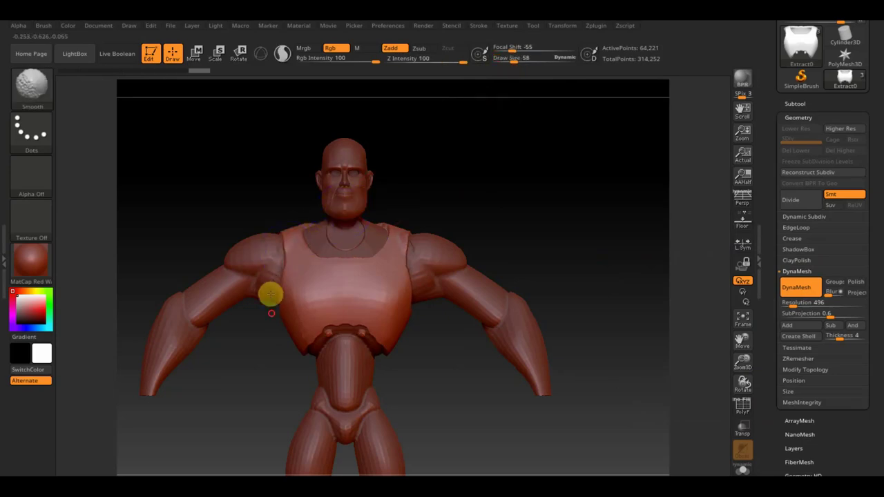
shift+drag(351, 310, 297, 355)
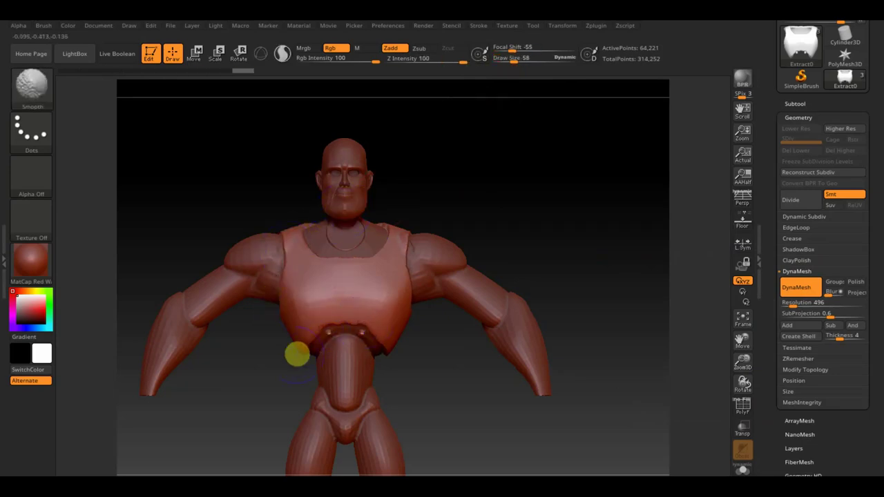
Step: Smooth the vest's back, armpit and lower waist edges from side and back views
drag(463, 244, 532, 234)
mouse_move(279, 302)
shift+mouse_down()
mouse_move(258, 261)
mouse_move(267, 292)
mouse_move(263, 237)
mouse_move(260, 306)
shift+mouse_up()
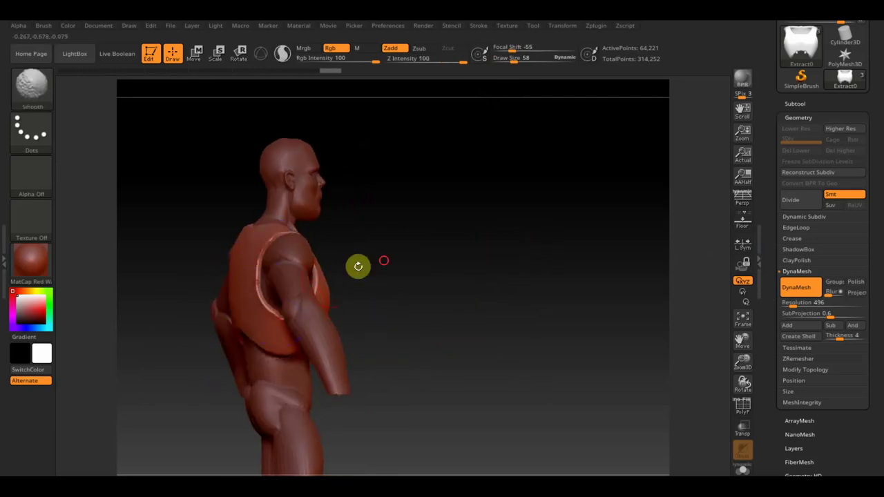
drag(359, 266, 426, 265)
shift+drag(254, 328, 217, 329)
mouse_move(382, 251)
mouse_down()
mouse_move(261, 246)
mouse_move(212, 230)
mouse_up()
shift+drag(253, 212, 367, 196)
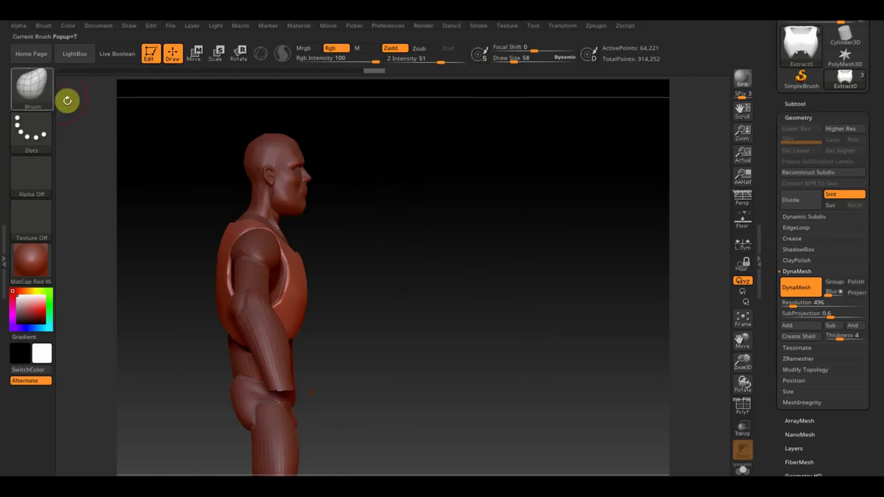
drag(516, 60, 519, 57)
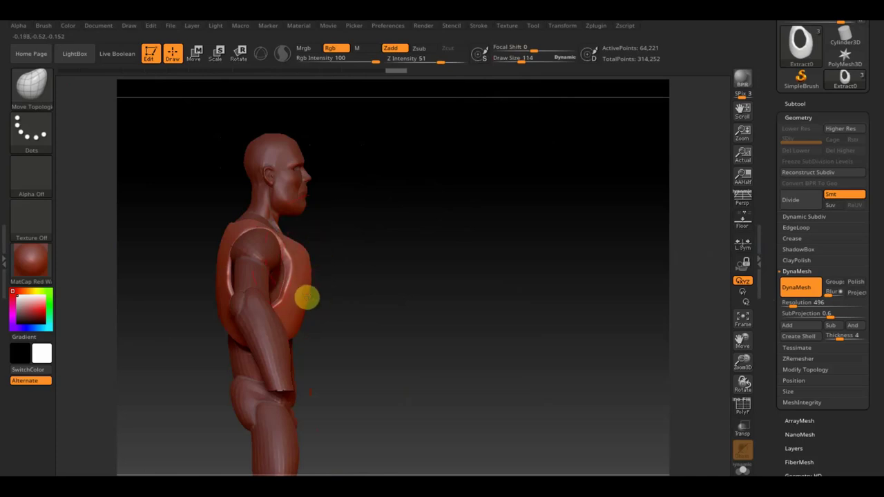
mouse_move(375, 288)
mouse_down()
mouse_move(345, 296)
mouse_move(371, 367)
mouse_move(329, 271)
mouse_up()
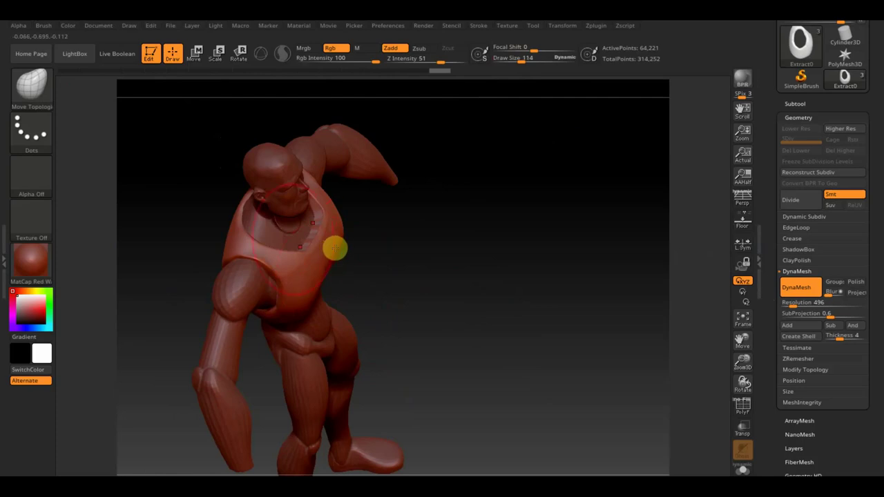
mouse_move(181, 221)
mouse_down()
mouse_move(189, 194)
mouse_move(233, 223)
mouse_move(197, 214)
mouse_move(232, 191)
mouse_move(241, 223)
mouse_up()
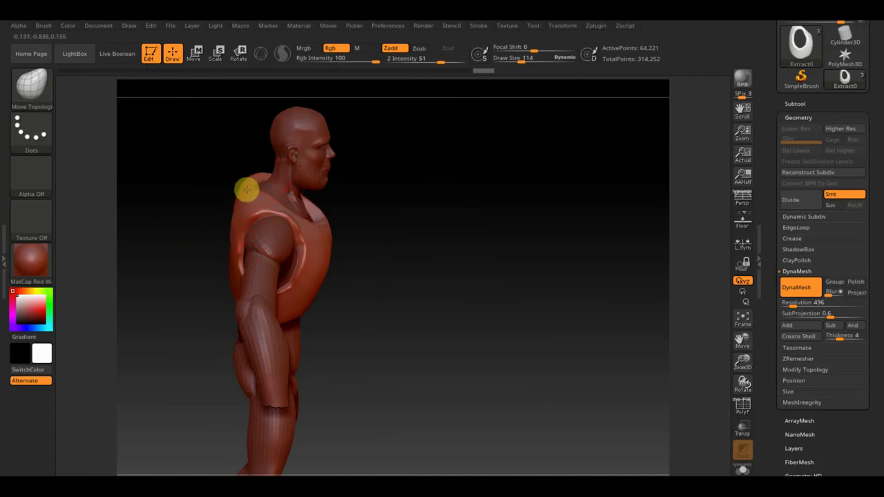
drag(385, 196, 332, 193)
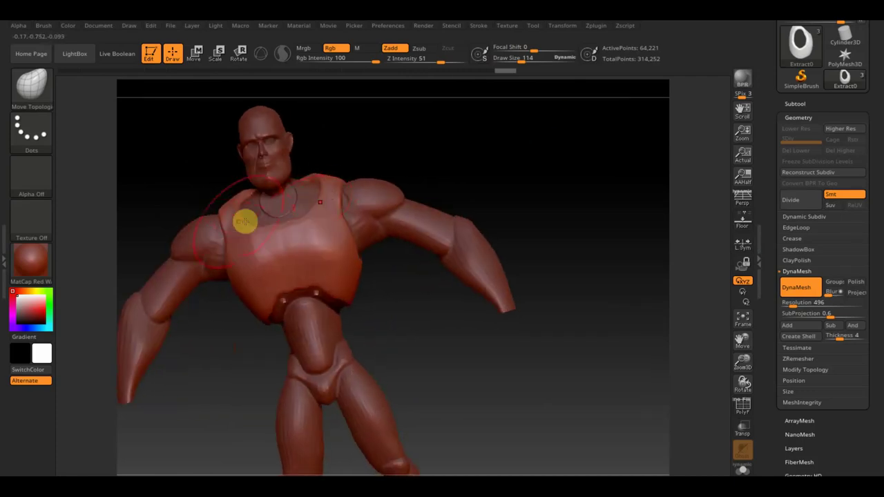
drag(524, 59, 515, 62)
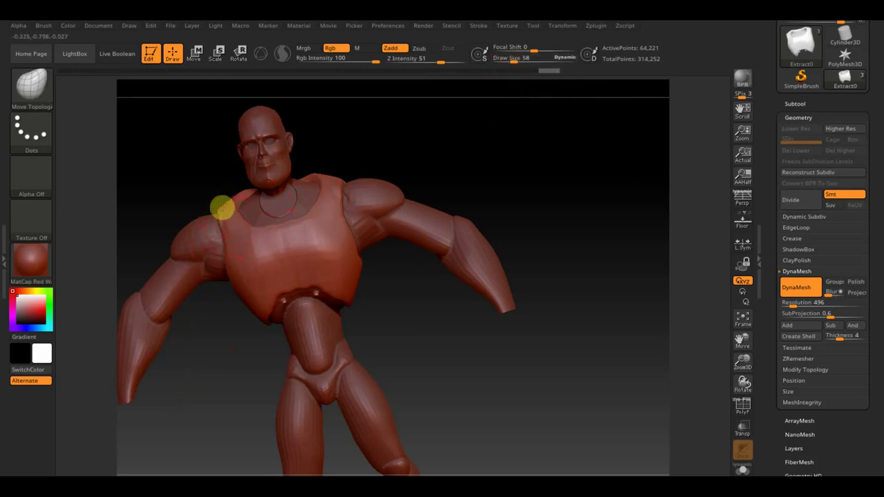
key(shift)
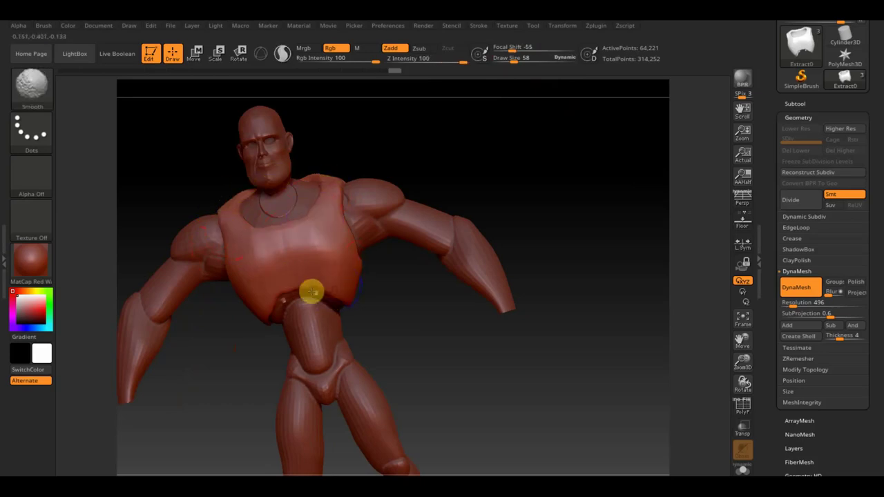
mouse_move(493, 192)
shift+mouse_down()
mouse_move(511, 221)
mouse_move(544, 215)
shift+mouse_up()
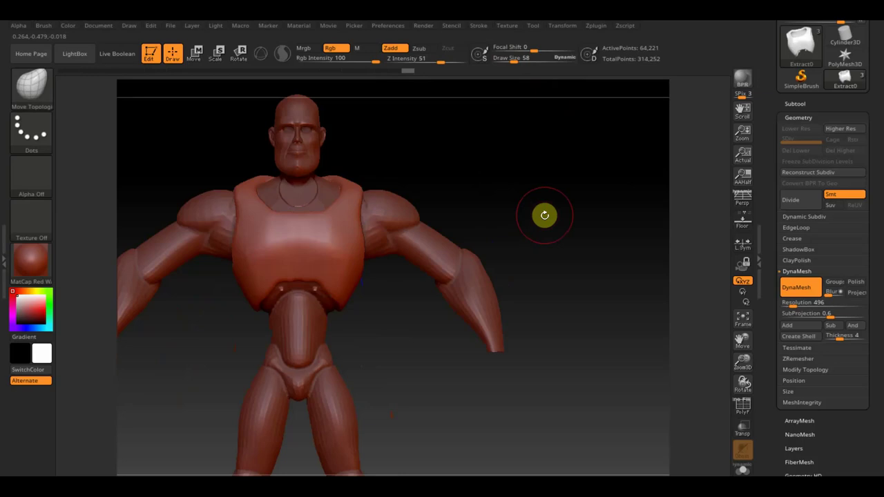
mouse_move(428, 341)
alt+mouse_down()
mouse_move(422, 331)
mouse_move(458, 280)
mouse_move(532, 224)
mouse_move(568, 286)
alt+mouse_up()
mouse_move(428, 292)
alt+mouse_down()
mouse_move(516, 376)
mouse_move(444, 265)
alt+mouse_up()
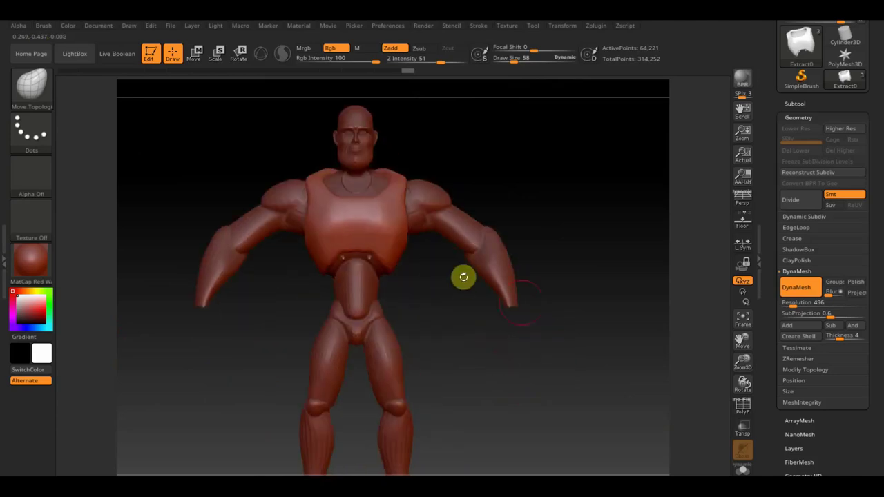
alt+click(486, 240)
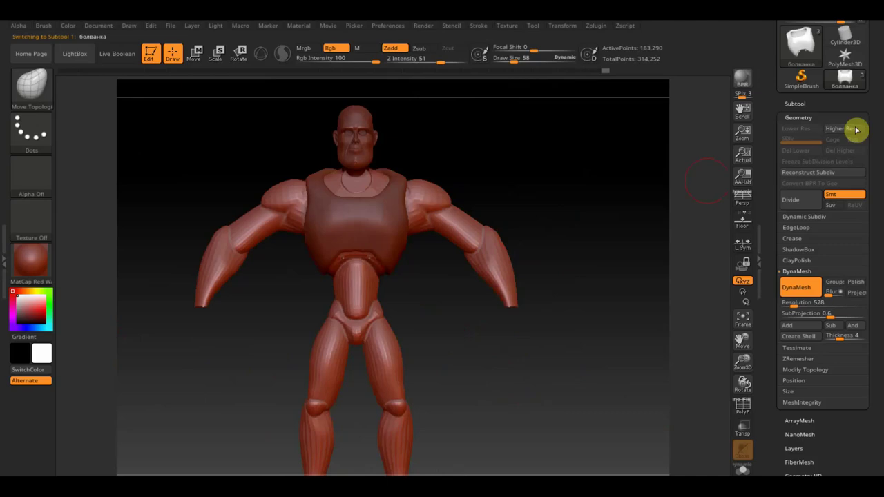
Step: Append a Sphere3D as subtool PM3D_Sphere3D1 and select it for moving
click(796, 104)
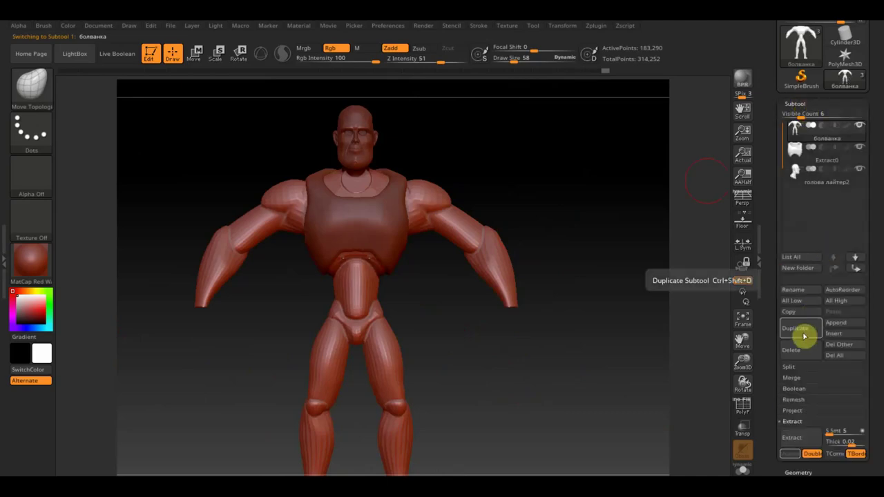
click(843, 323)
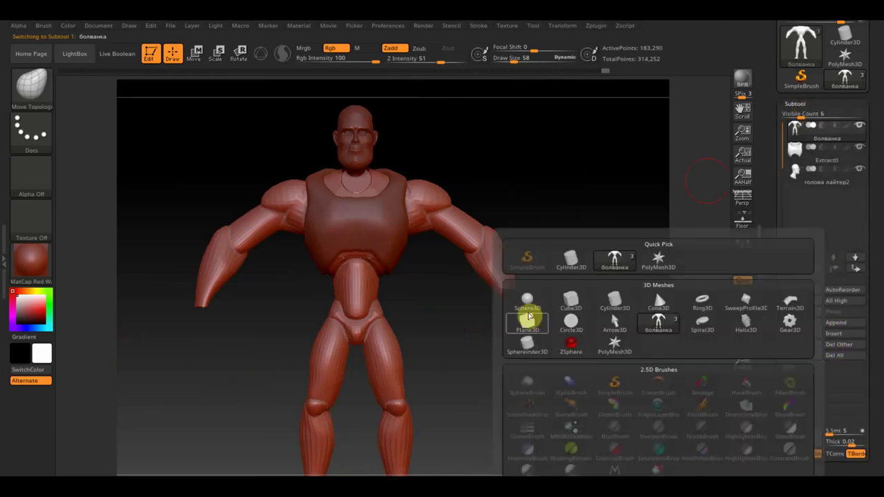
click(527, 307)
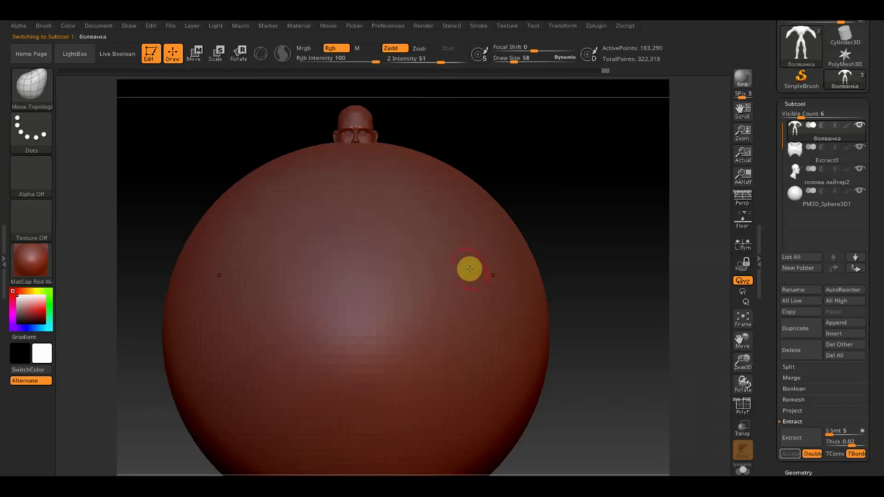
alt+click(483, 266)
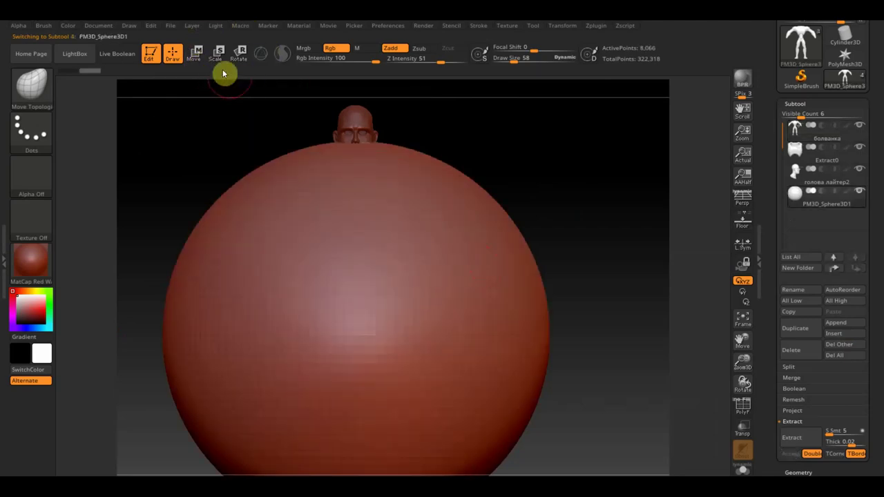
click(194, 54)
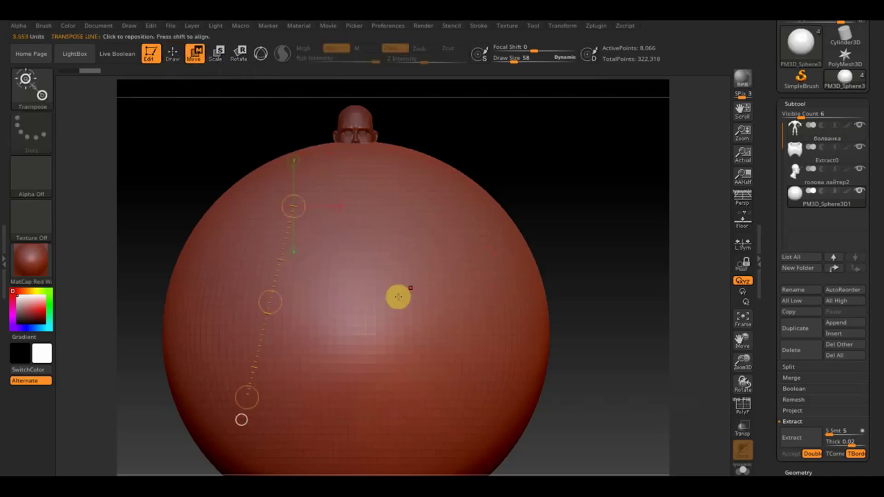
Step: Shrink the sphere with the 3D gizmo and move it up to the neck
click(261, 55)
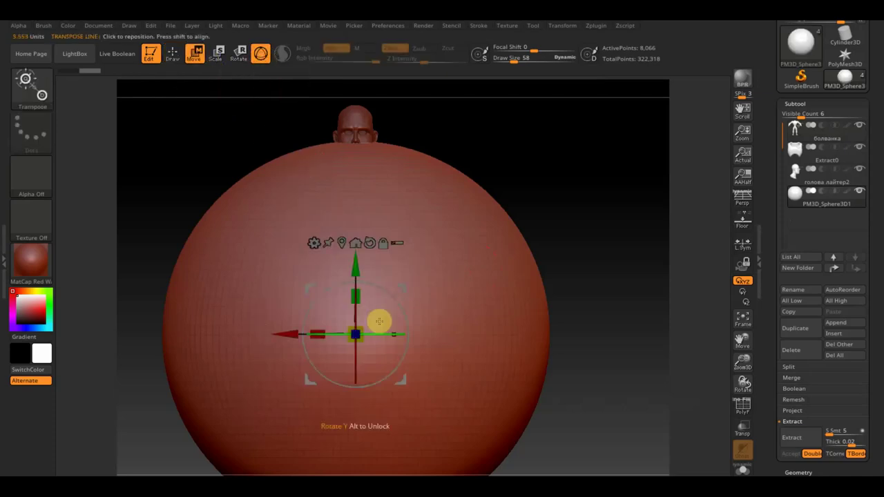
drag(363, 339, 249, 234)
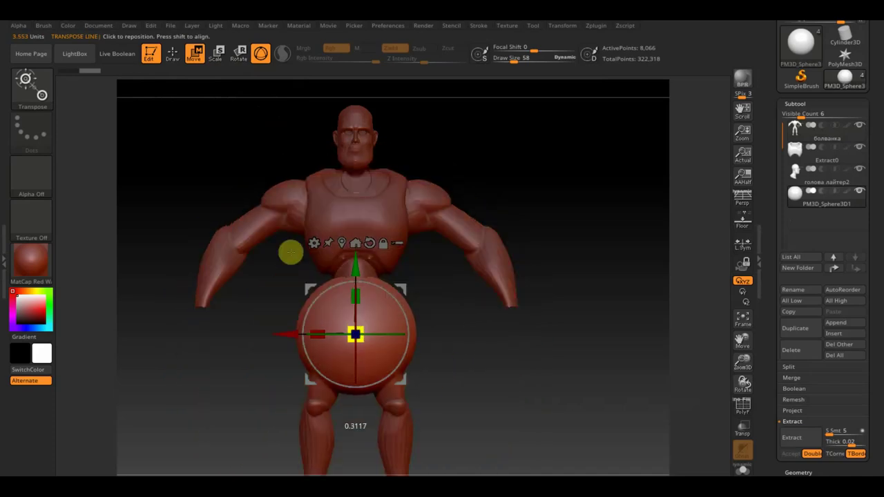
drag(355, 263, 355, 118)
mouse_move(415, 173)
mouse_down()
mouse_move(584, 170)
mouse_move(587, 181)
mouse_up()
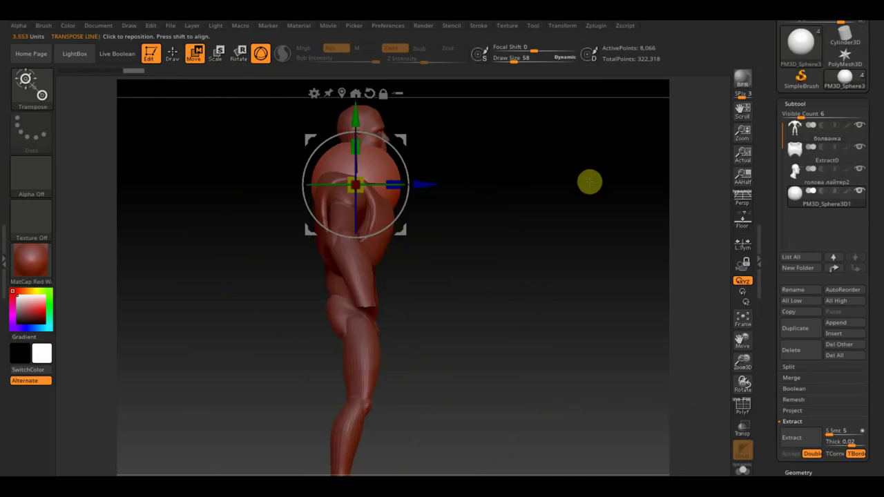
Step: Slice the sphere's top and bottom flat with TrimCurve into a neck collar disk
click(170, 53)
mouse_move(431, 250)
alt+mouse_down()
mouse_move(462, 233)
mouse_move(480, 321)
alt+mouse_up()
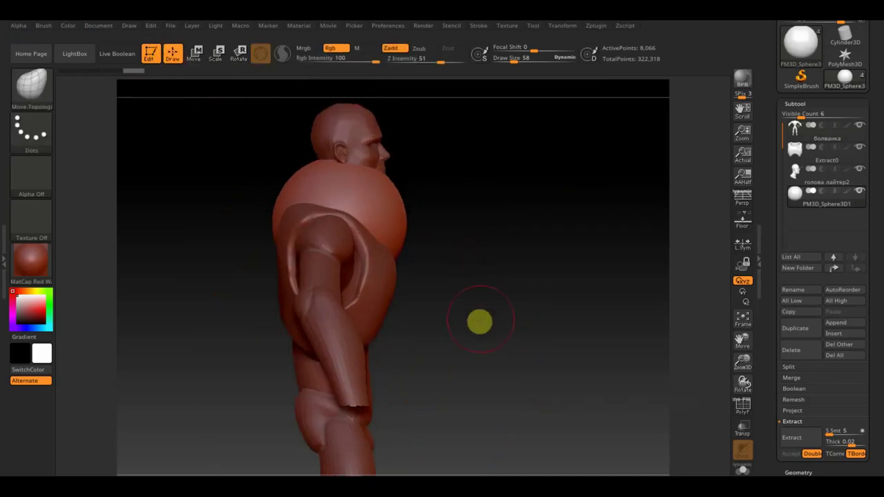
ctrl+shift+drag(228, 142, 515, 270)
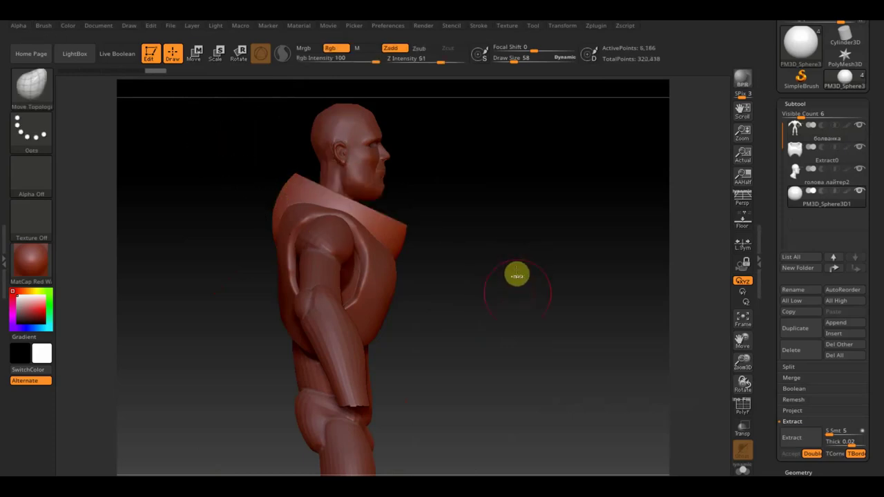
mouse_move(519, 336)
ctrl+shift+mouse_down()
mouse_move(391, 261)
mouse_move(152, 168)
mouse_move(147, 136)
ctrl+shift+mouse_up()
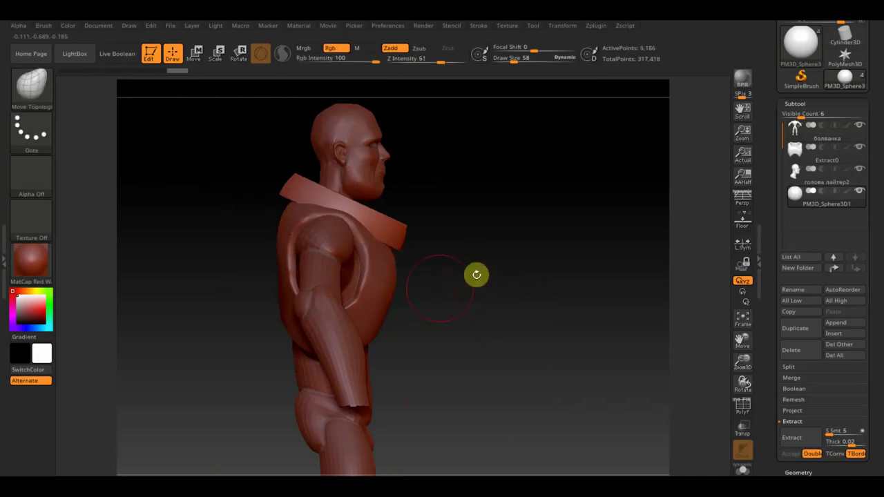
mouse_move(420, 297)
mouse_down()
mouse_move(493, 325)
mouse_move(478, 300)
mouse_move(536, 301)
mouse_up()
Step: Select the Extract0 vest and, at draw size 140, push its chest surface outward
key(space)
alt+click(382, 271)
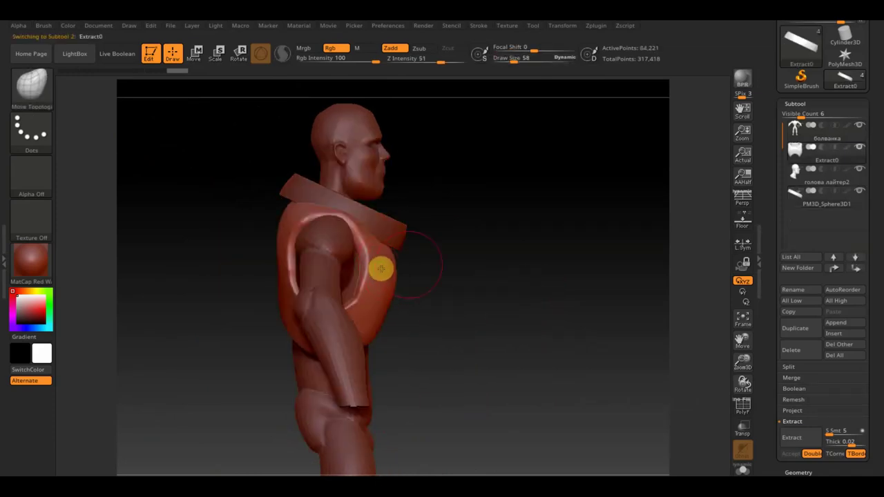
drag(514, 60, 526, 60)
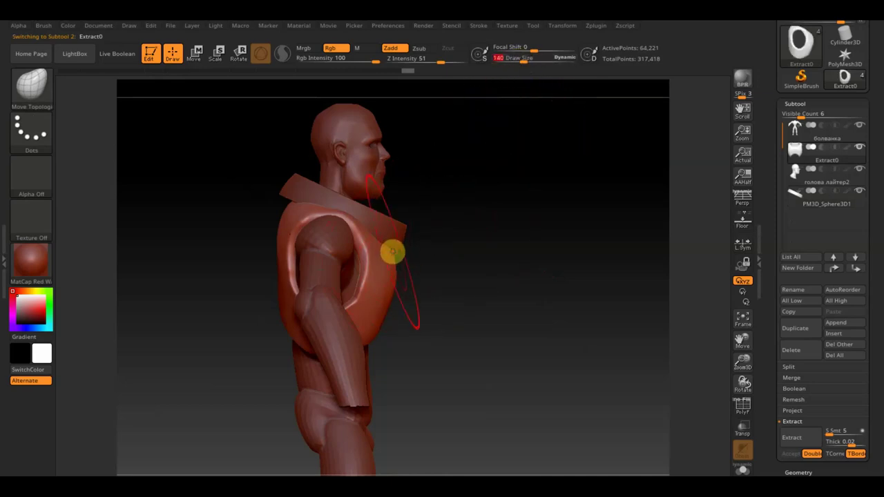
mouse_move(396, 245)
right_down()
mouse_move(434, 241)
mouse_move(381, 242)
right_up()
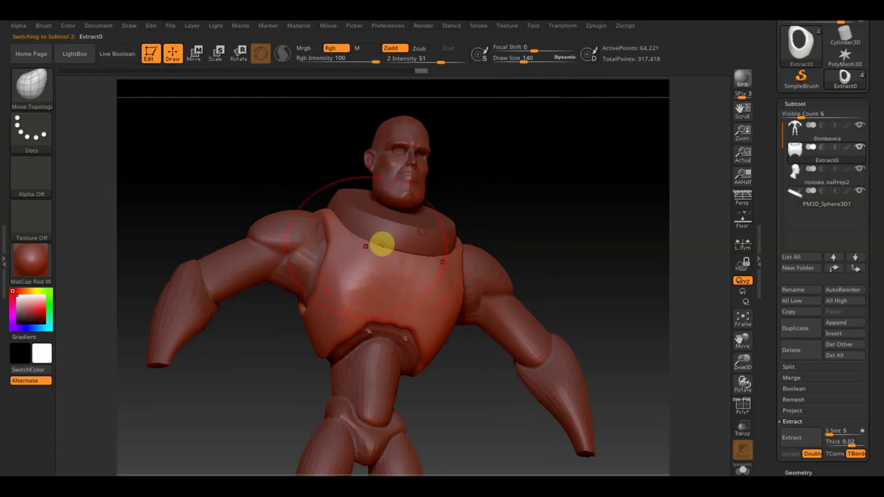
mouse_move(390, 253)
mouse_down()
mouse_move(395, 245)
mouse_move(411, 258)
mouse_up()
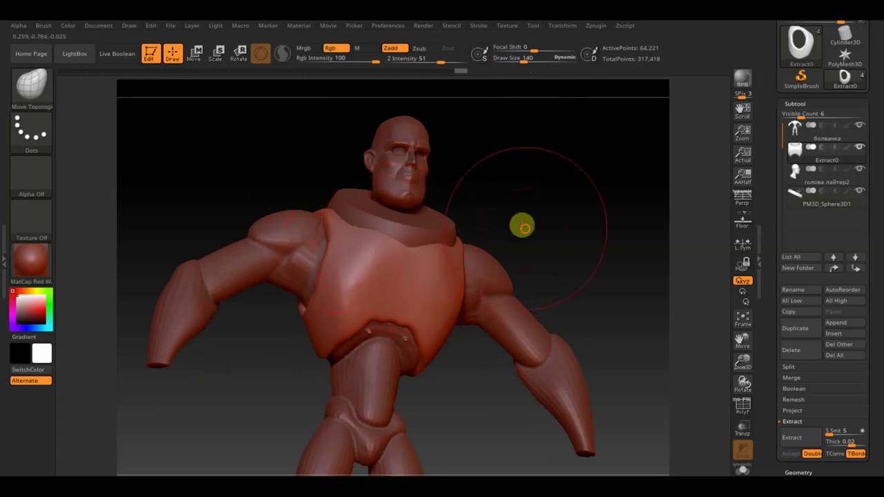
Step: Pull the vest's back edge outward at the shoulder, then reduce the draw size to 21
right_drag(520, 223, 490, 238)
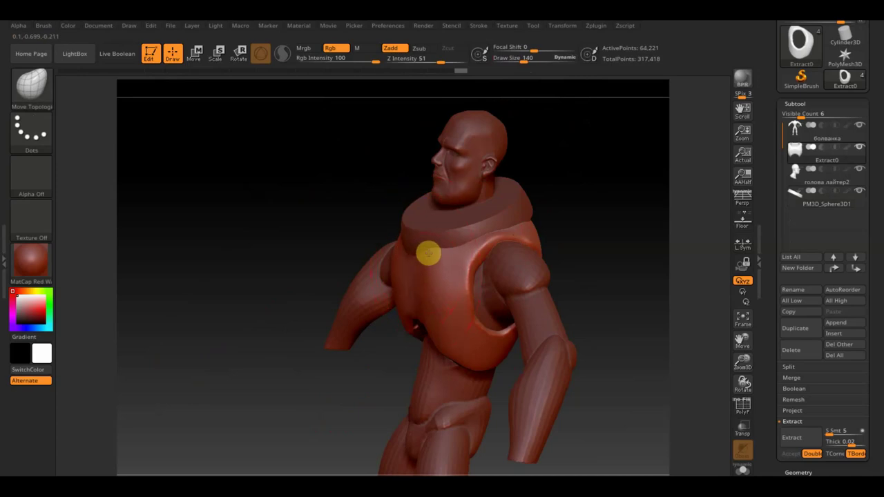
right_drag(421, 237, 620, 193)
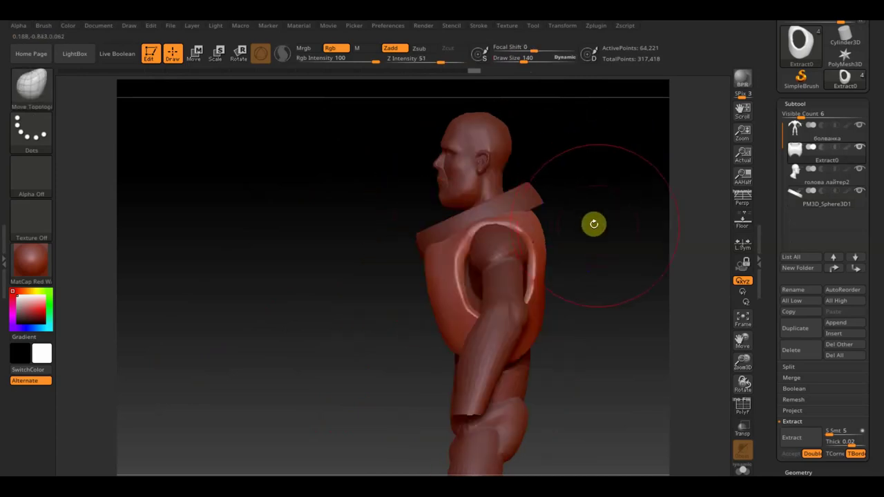
right_drag(549, 222, 541, 216)
drag(543, 207, 564, 200)
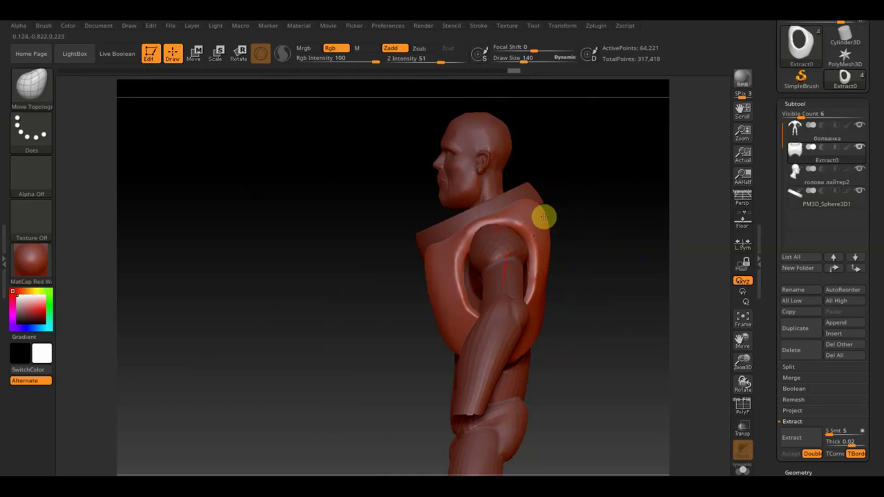
mouse_move(546, 201)
mouse_down()
mouse_move(603, 188)
mouse_move(622, 377)
mouse_move(554, 369)
mouse_up()
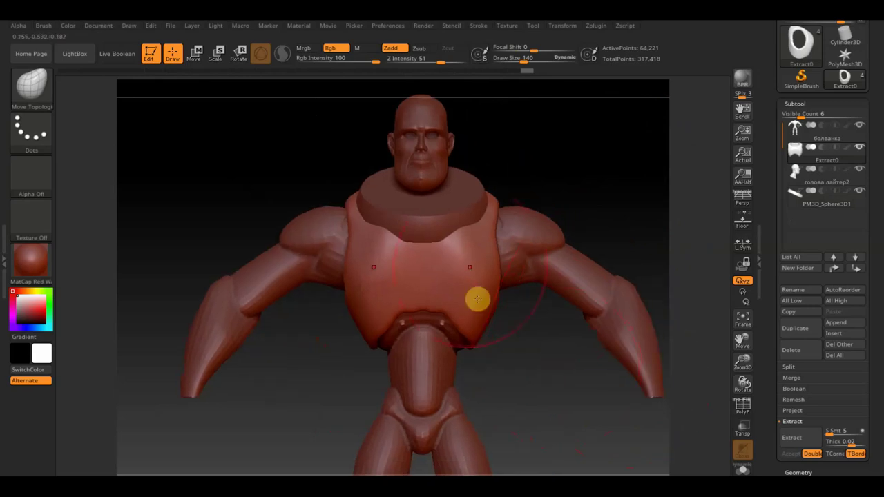
drag(527, 57, 515, 59)
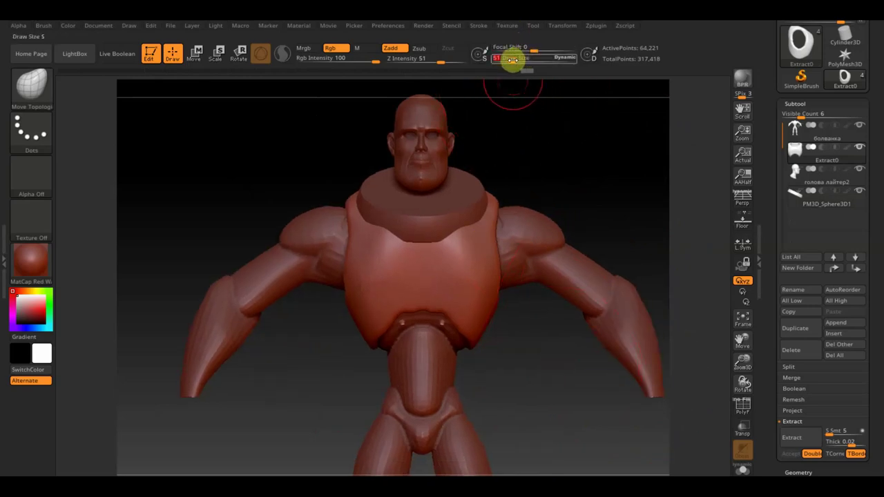
drag(573, 146, 558, 143)
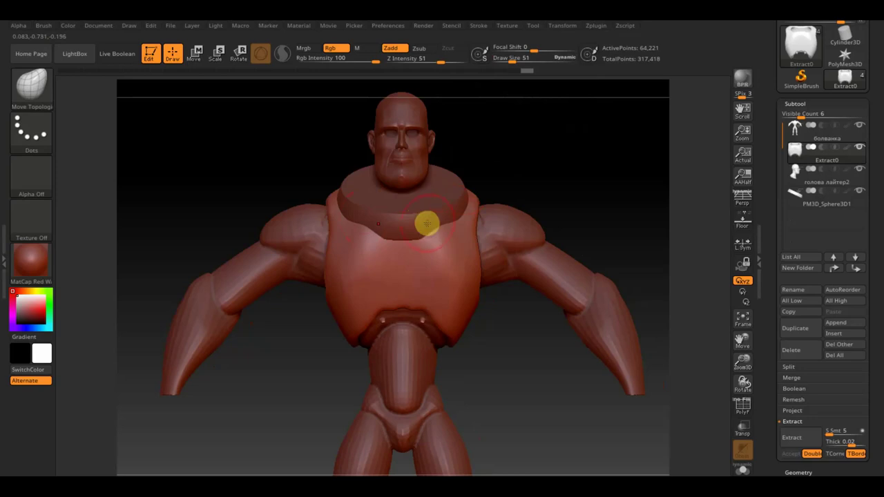
drag(511, 59, 508, 60)
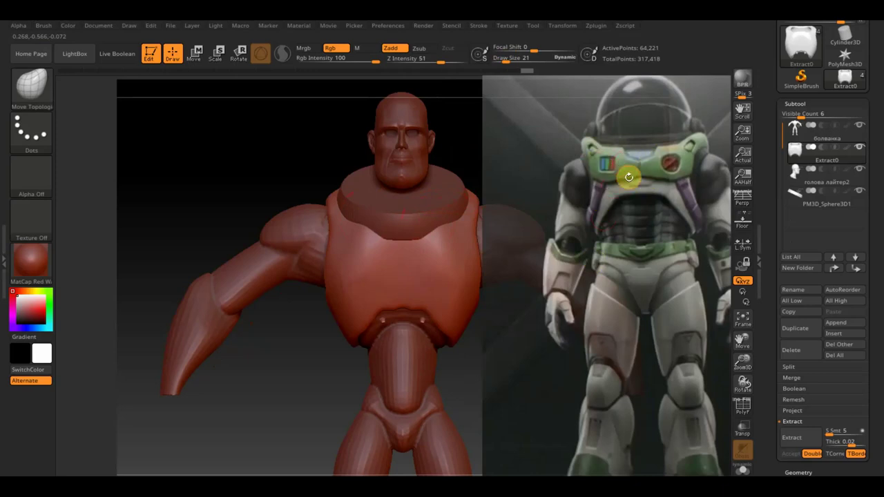
Step: Paint a mask band across the vest's chest and hide the PM3D_Sphere3D1 collar
key(shift)
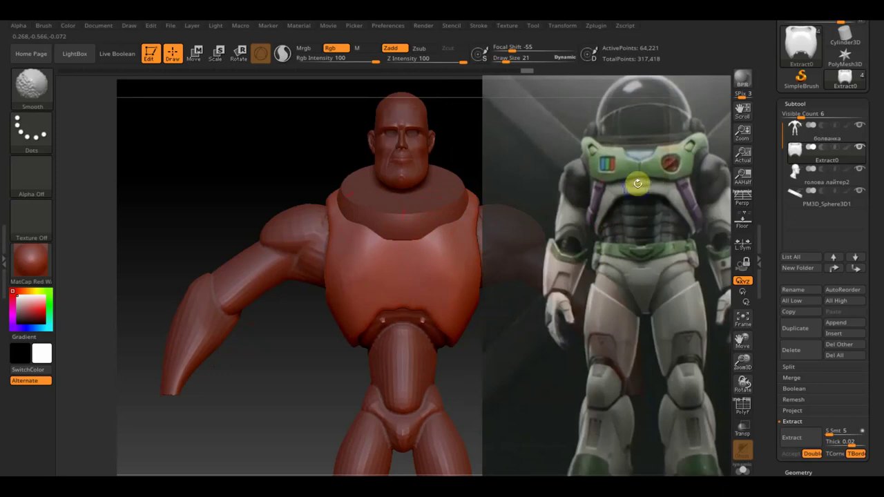
double_click(639, 190)
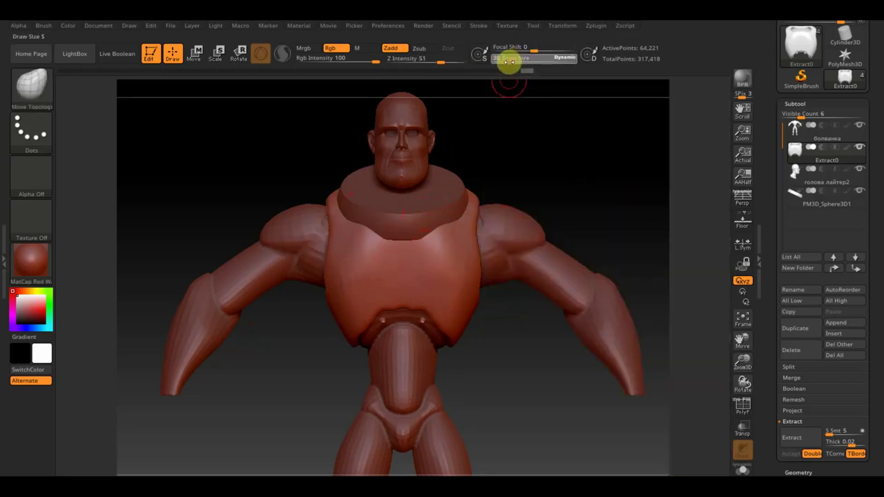
key(ctrl)
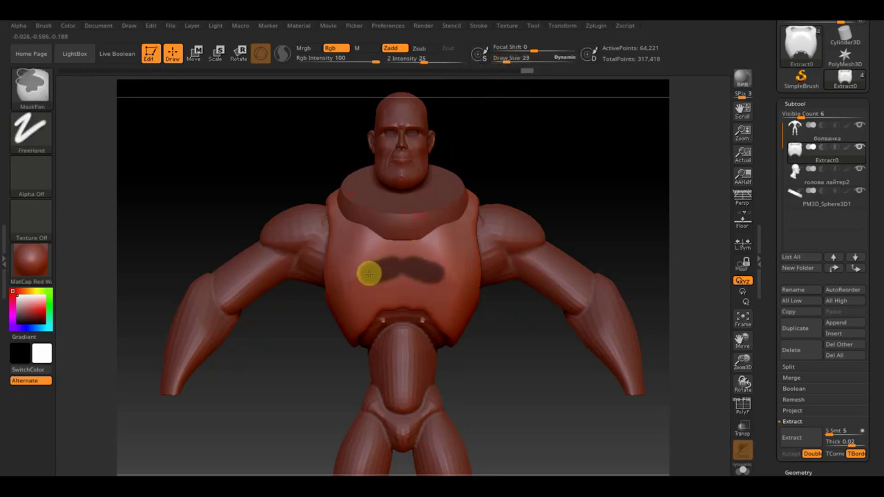
ctrl+drag(358, 274, 337, 267)
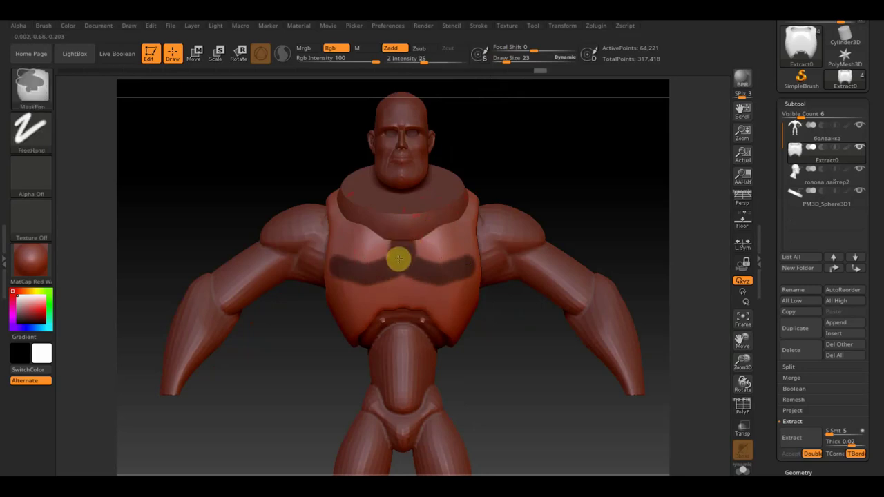
ctrl+drag(402, 266, 404, 242)
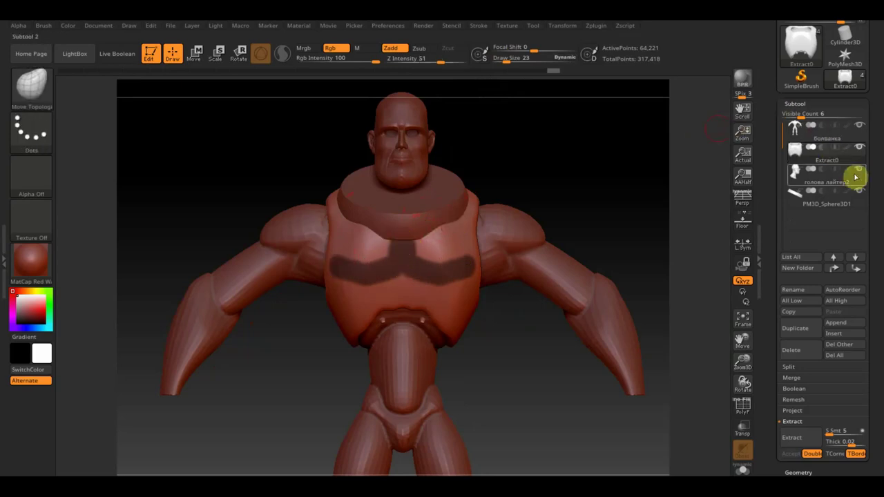
click(866, 194)
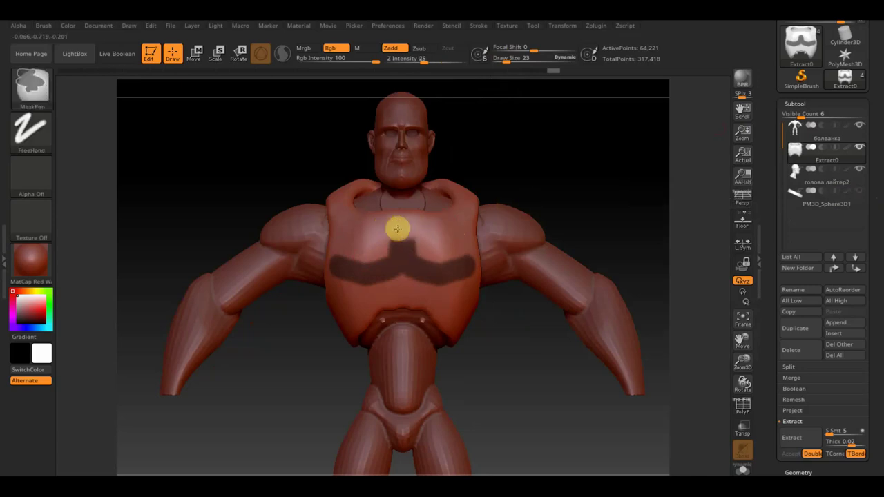
Step: Reshape the chest mask into a broad X-shaped band and fill its gaps solid
ctrl+alt+drag(420, 230, 394, 245)
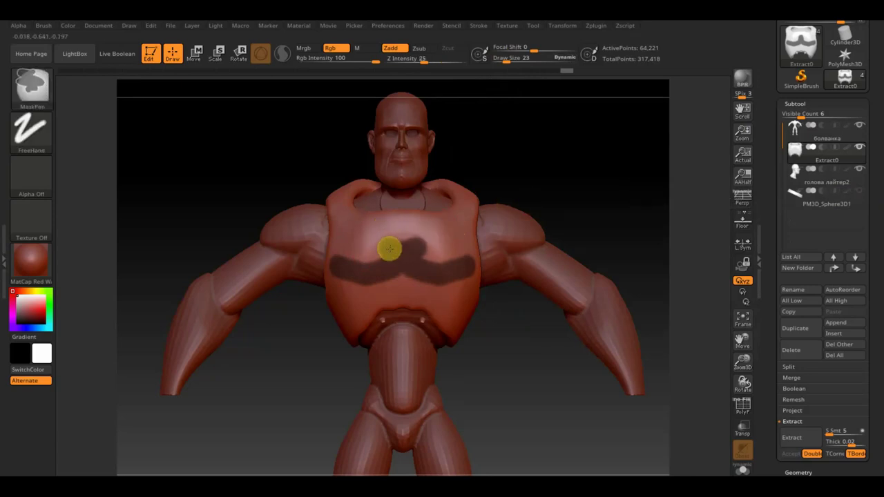
ctrl+drag(373, 241, 361, 237)
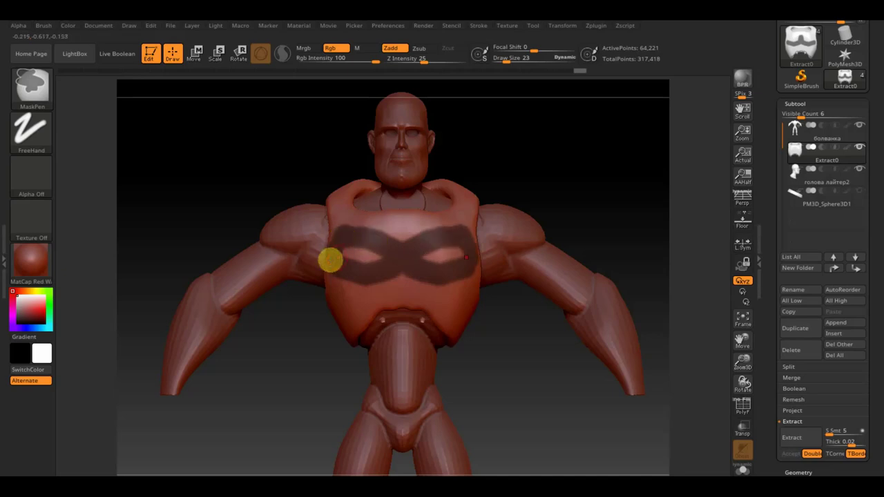
drag(471, 144, 509, 142)
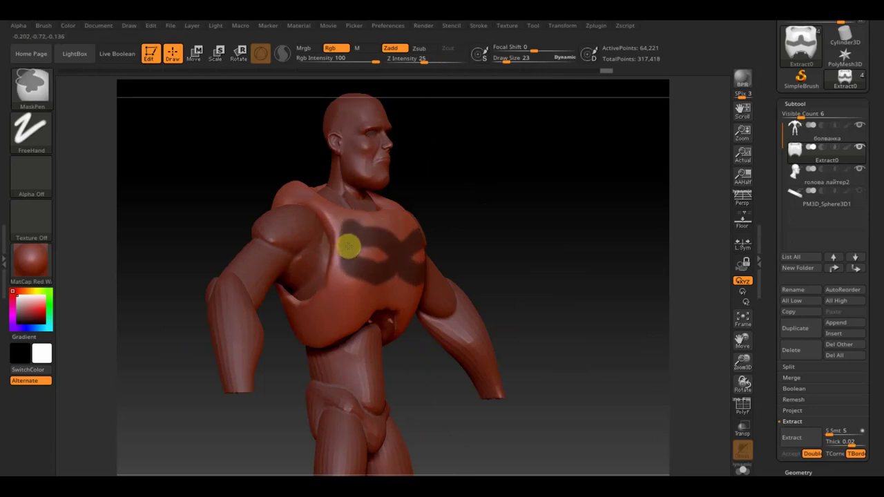
drag(559, 193, 522, 191)
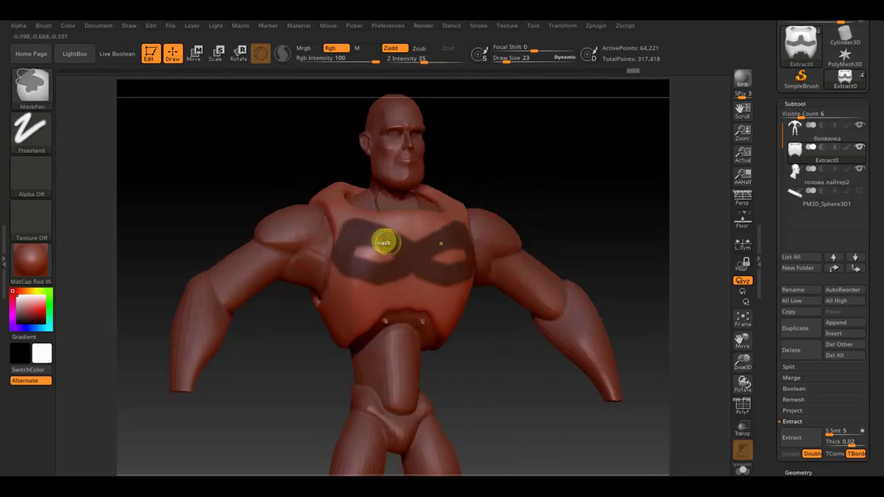
ctrl+drag(384, 243, 357, 247)
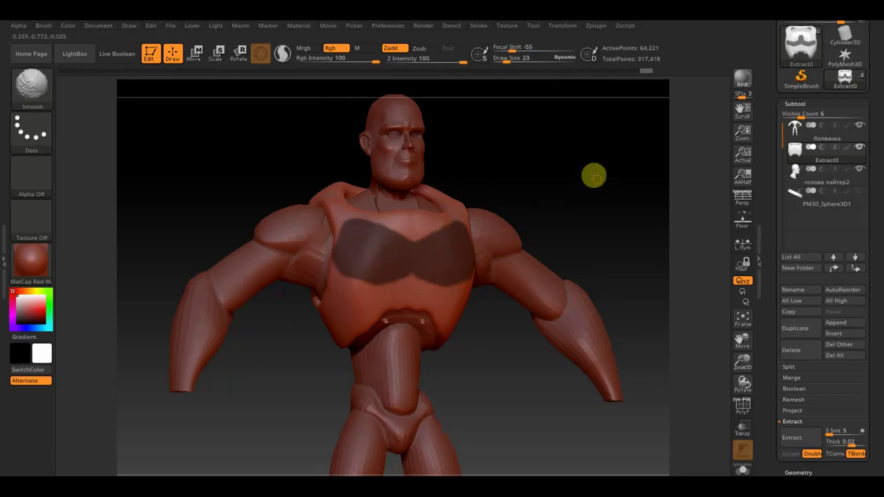
Step: Hide the Buzz Lightyear reference overlay with Ctrl+H and preview a chest-plate shell from the mask
drag(592, 174, 588, 189)
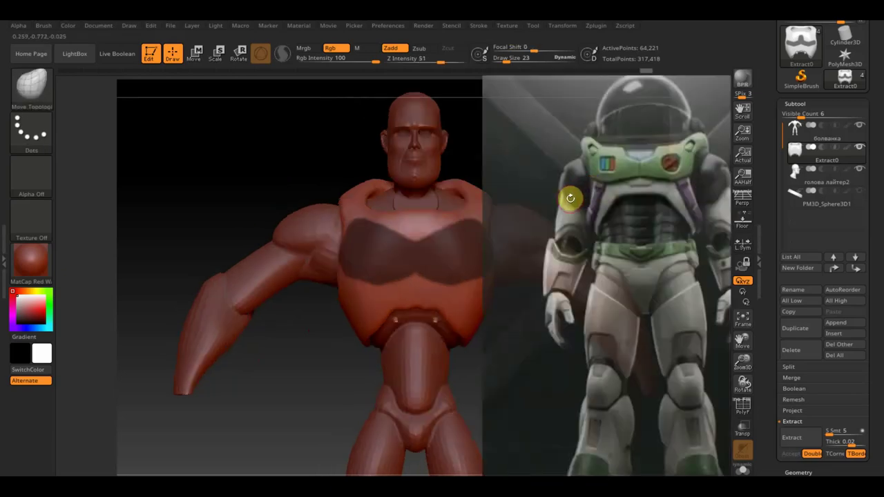
key(shift)
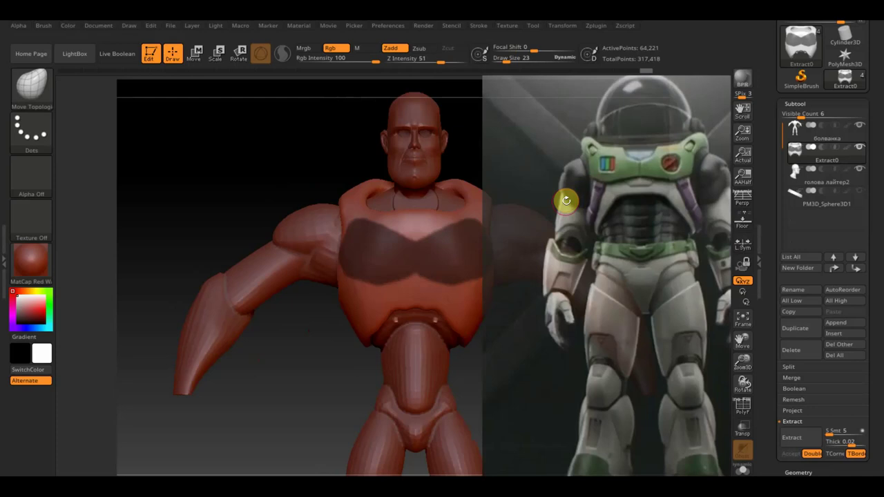
key(shift)
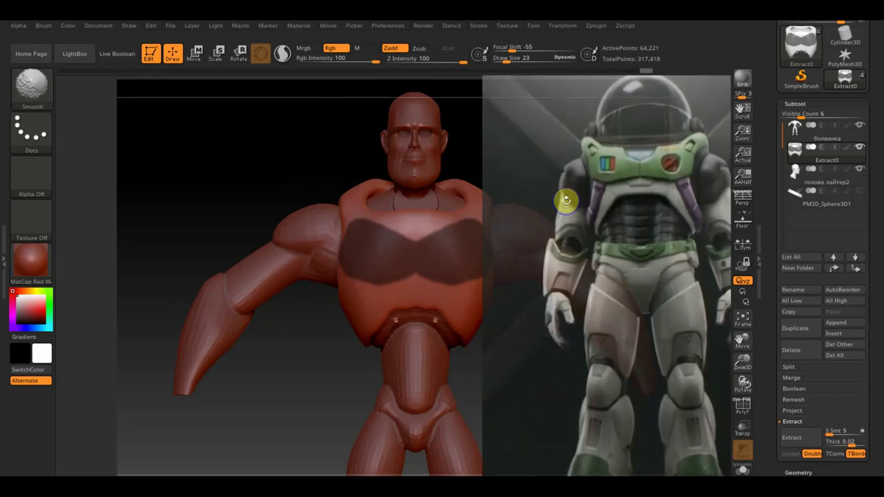
key(shift)
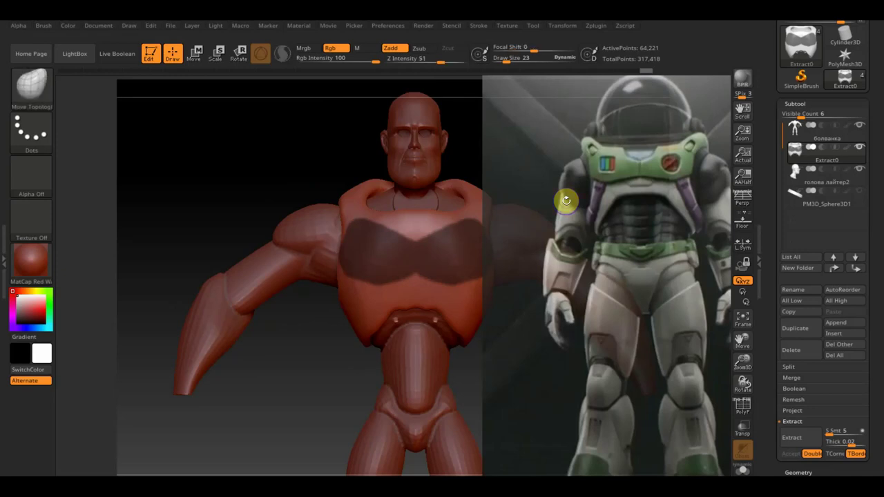
key(ctrl+h)
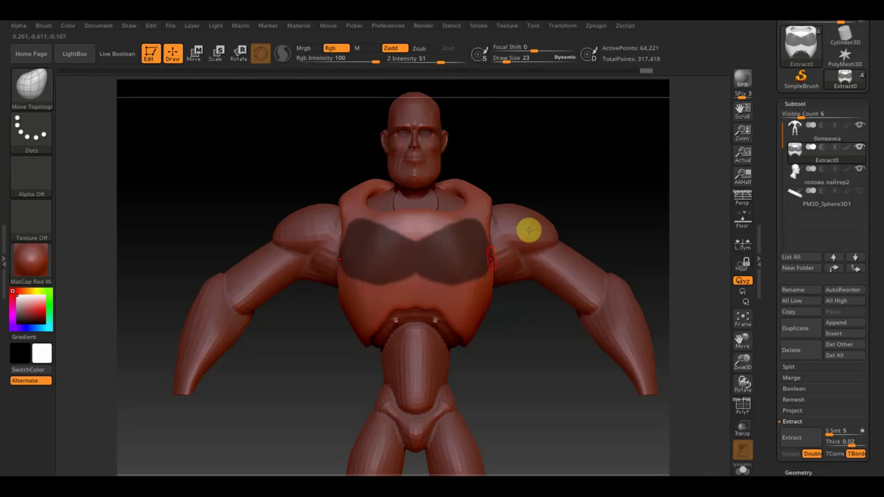
key(ctrl+f)
key(shift)
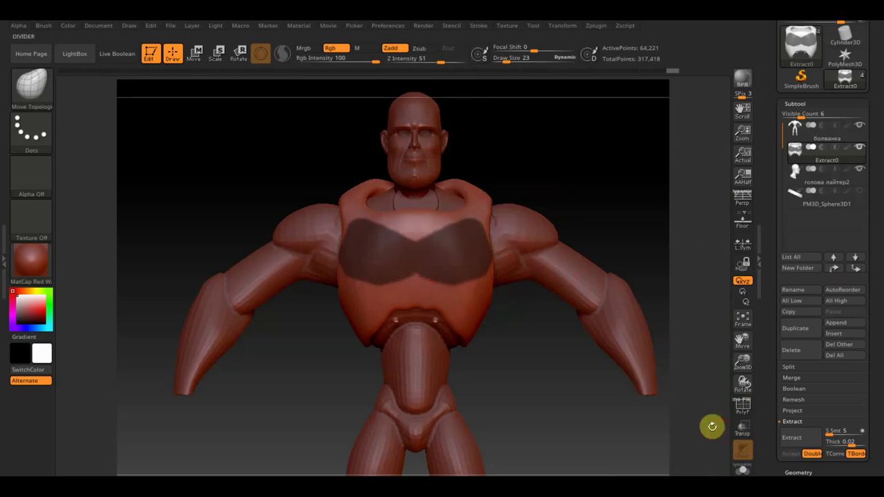
click(792, 437)
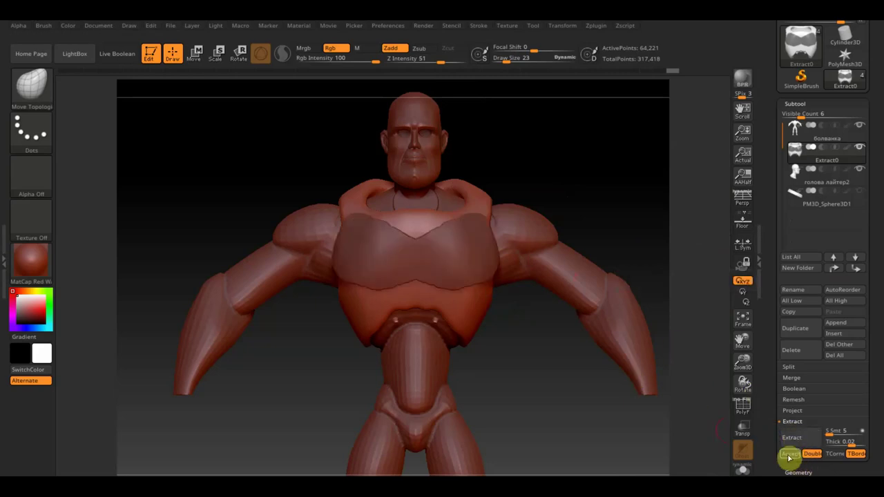
Step: Accept the chest shell as subtool Extract1, clear its mask, and trim one edge with a curve cut
click(791, 455)
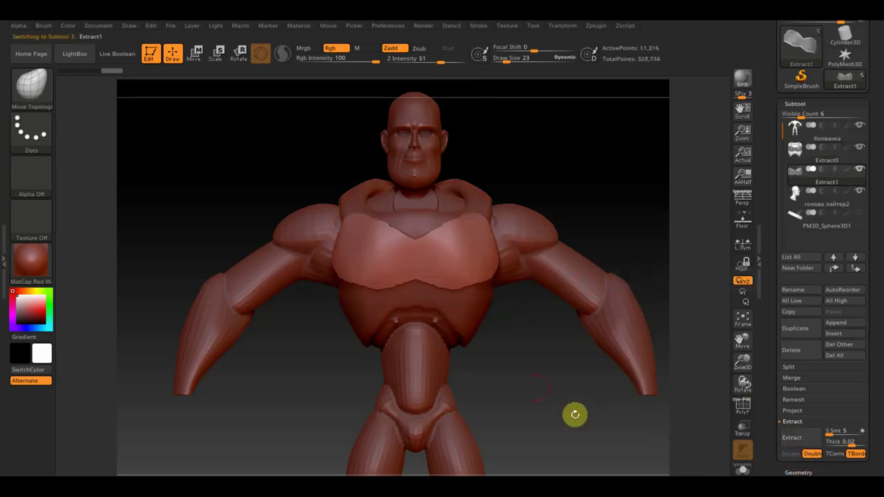
key(ctrl+shift)
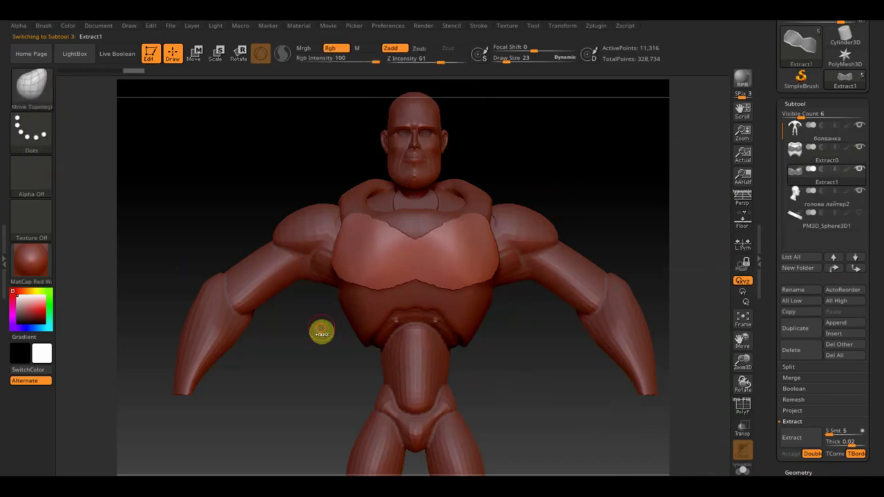
right_drag(322, 331, 331, 383)
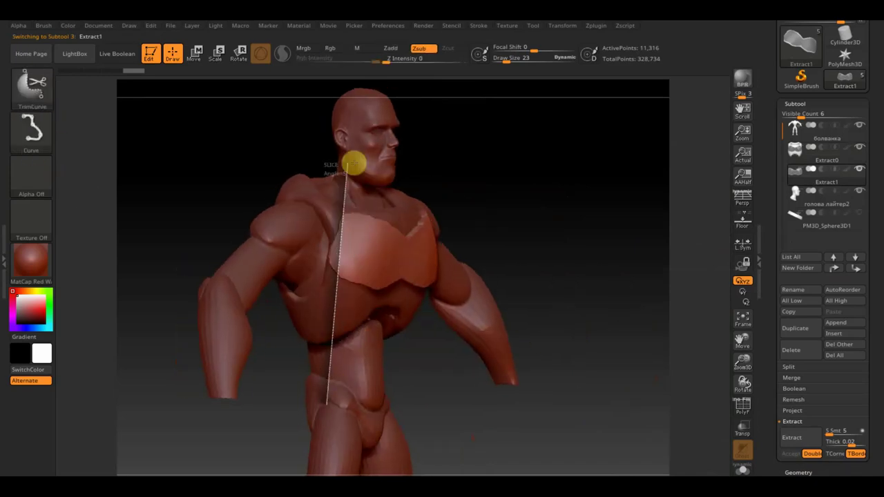
ctrl+shift+drag(331, 383, 352, 162)
shift+drag(557, 221, 527, 219)
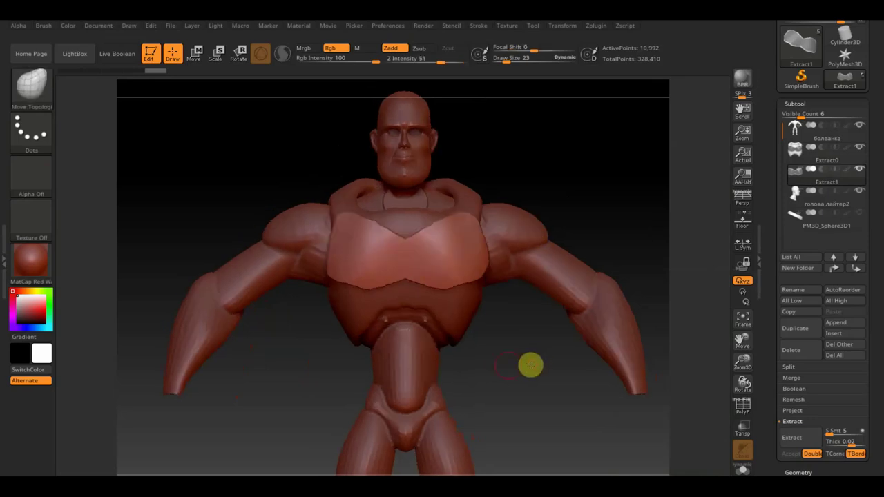
Step: Trim the chest plate with angled cuts, undoing and recutting until a slanted lower edge remains
mouse_move(492, 363)
ctrl+shift+mouse_down()
mouse_move(225, 261)
mouse_move(228, 233)
ctrl+shift+mouse_up()
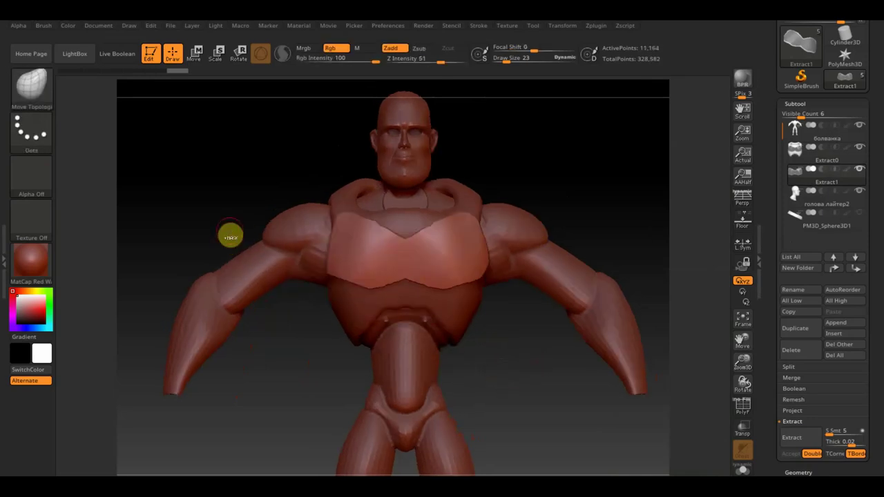
mouse_move(283, 227)
ctrl+shift+mouse_down()
mouse_move(401, 223)
mouse_move(403, 214)
ctrl+shift+mouse_up()
mouse_move(335, 198)
ctrl+shift+mouse_down()
mouse_move(389, 237)
mouse_move(429, 203)
ctrl+shift+mouse_up()
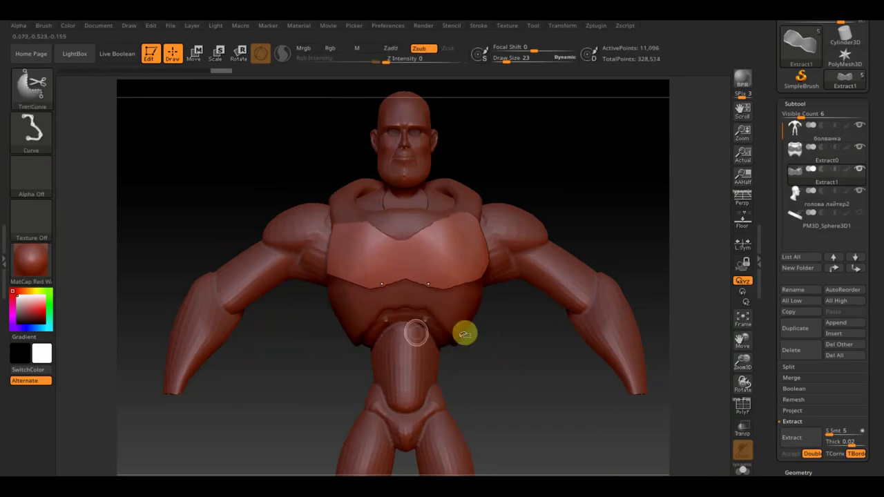
mouse_move(272, 345)
ctrl+shift+mouse_down()
mouse_move(449, 264)
mouse_move(502, 226)
ctrl+shift+mouse_up()
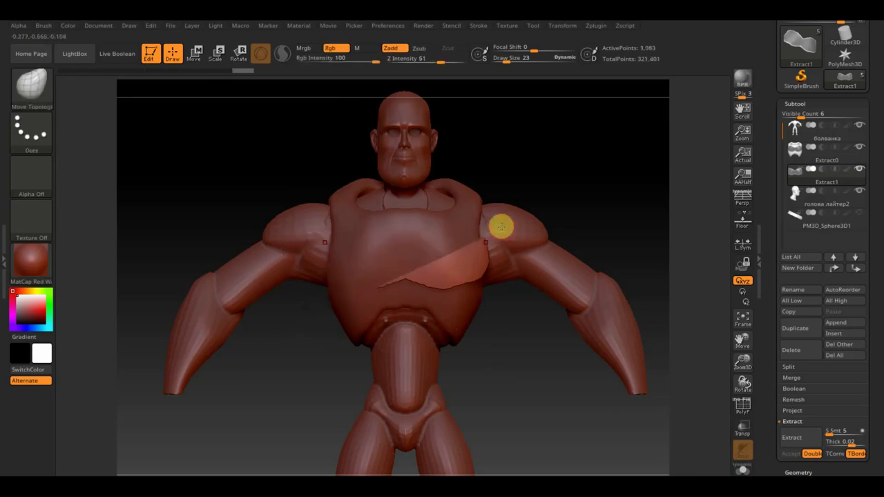
key(ctrl+z)
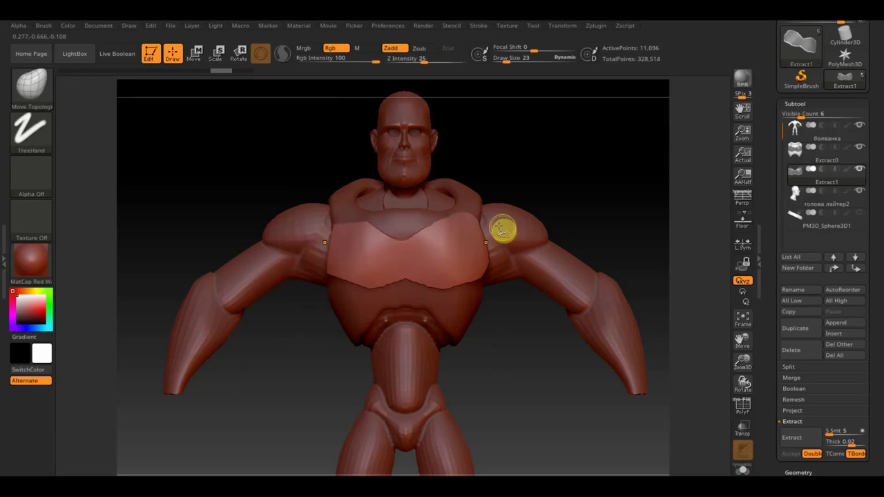
ctrl+shift+drag(570, 192, 294, 322)
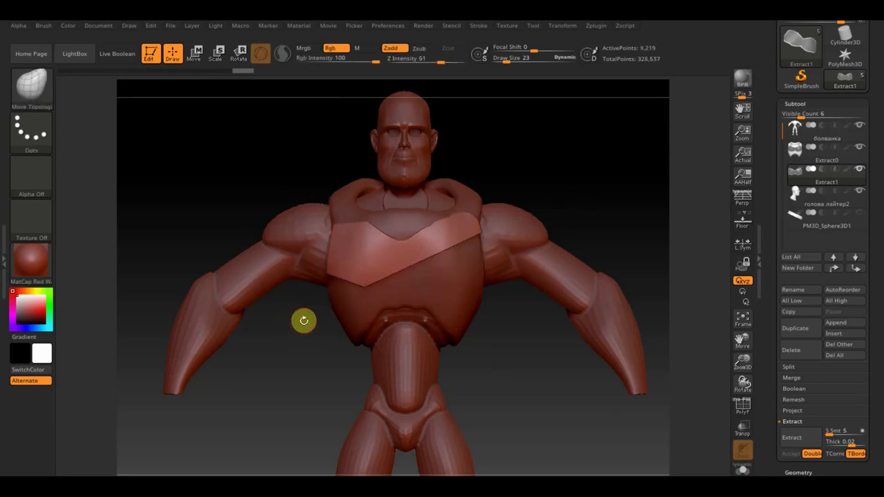
click(809, 472)
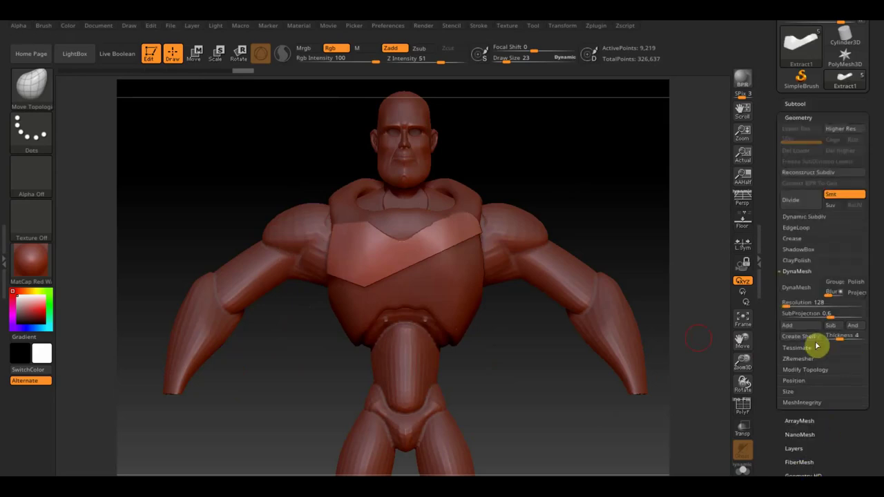
Step: Apply Mirror And Weld to the Extract1 chest plate and orbit to check its matching V-notch
click(812, 370)
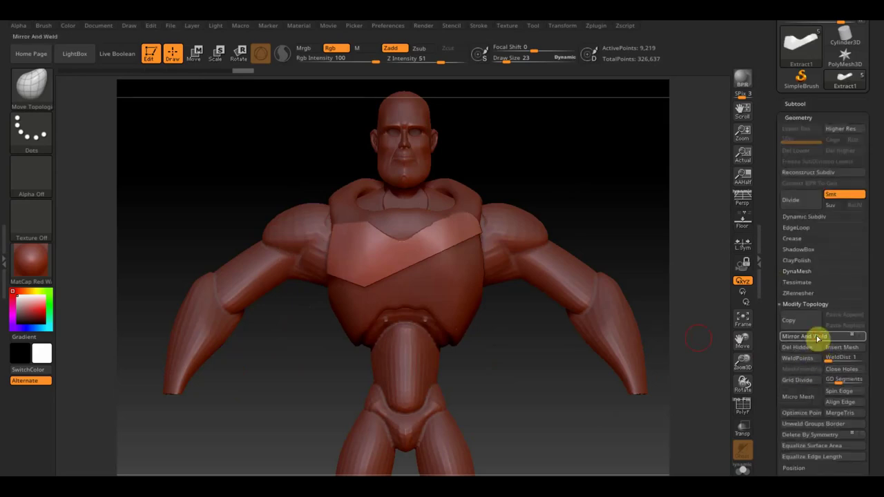
click(817, 338)
mouse_move(598, 181)
mouse_down()
mouse_move(572, 187)
mouse_move(642, 189)
mouse_move(616, 198)
mouse_up()
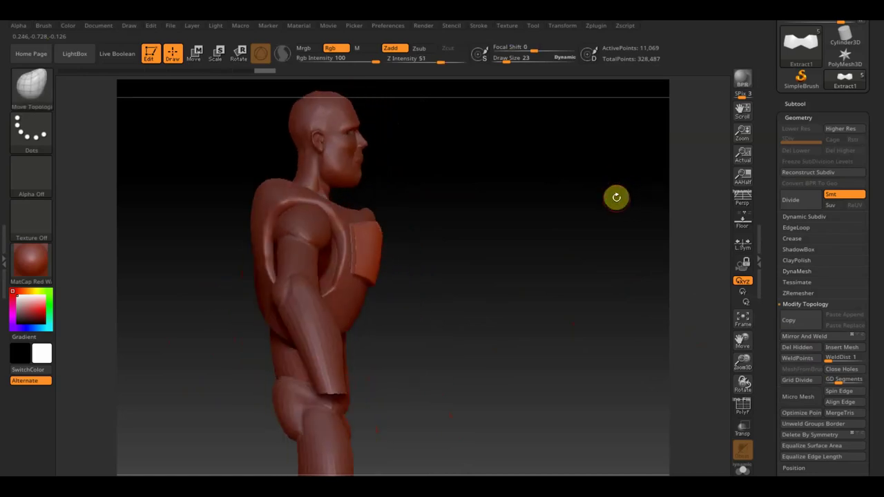
mouse_move(596, 183)
mouse_down()
mouse_move(550, 200)
mouse_move(619, 176)
mouse_move(560, 164)
mouse_move(570, 168)
mouse_move(569, 151)
mouse_move(598, 142)
mouse_up()
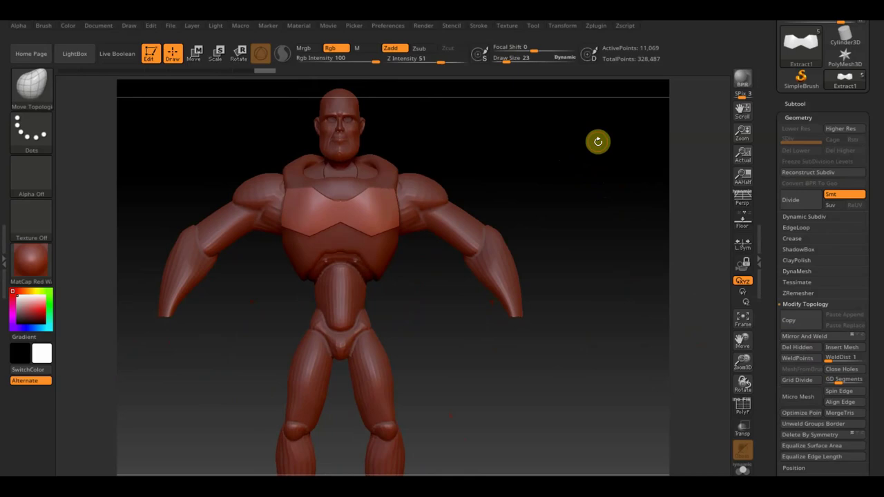
Step: Append a Cube3D as a new subtool and make it the active subtool
click(800, 103)
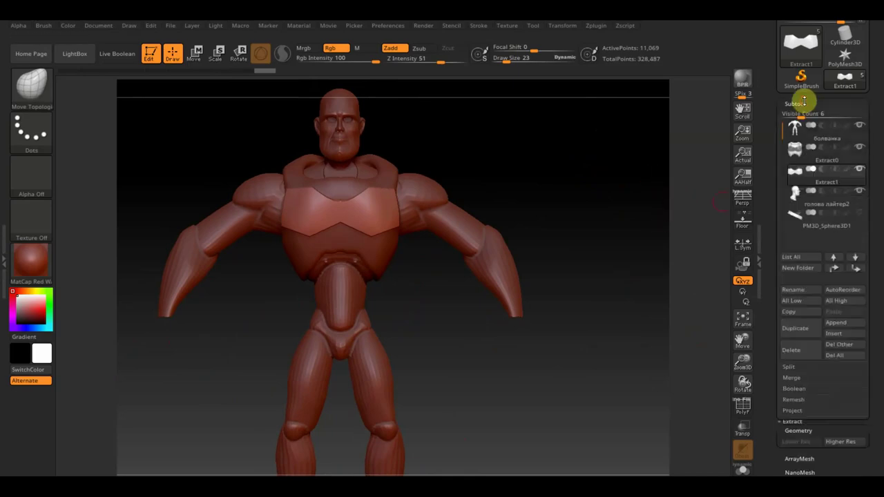
click(837, 323)
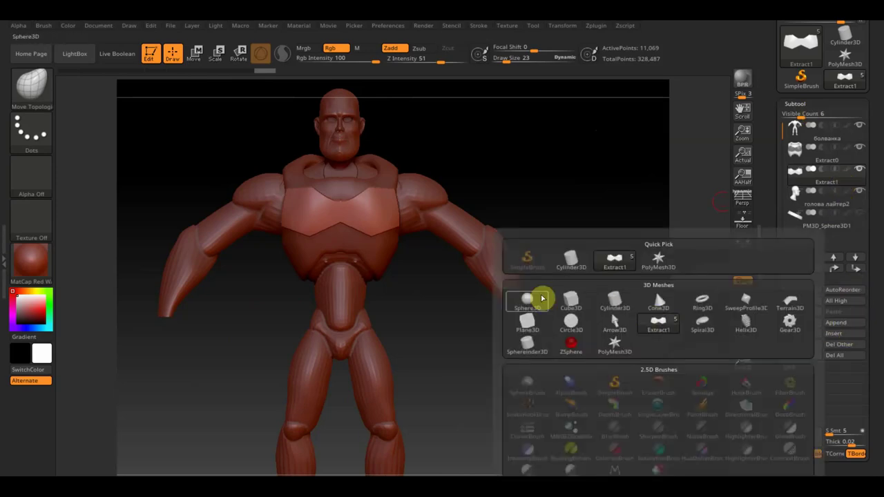
click(566, 300)
shift+drag(568, 297, 641, 331)
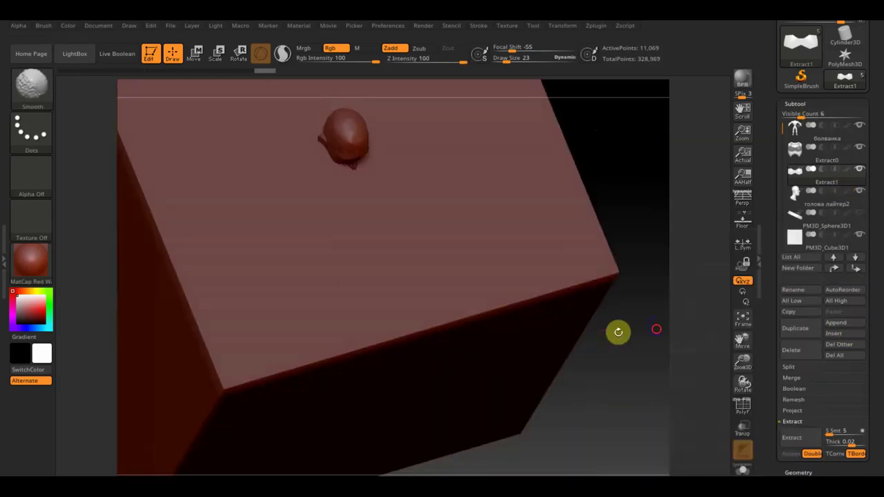
alt+click(529, 323)
alt+drag(533, 320, 611, 184)
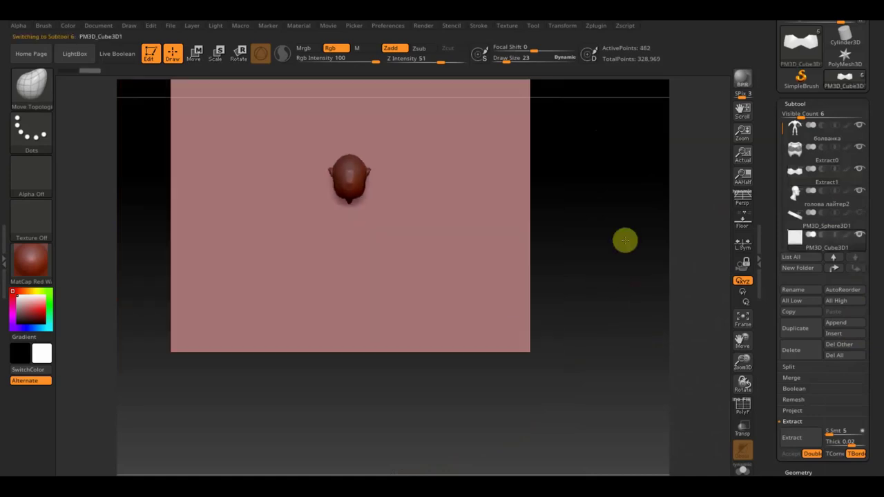
Step: Shrink the cube into a small block and move it in front of the torso
click(194, 53)
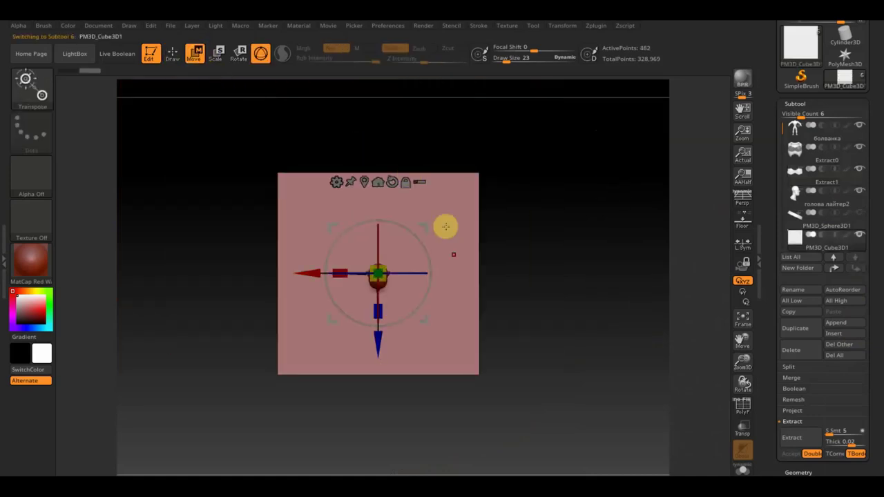
drag(389, 276, 305, 216)
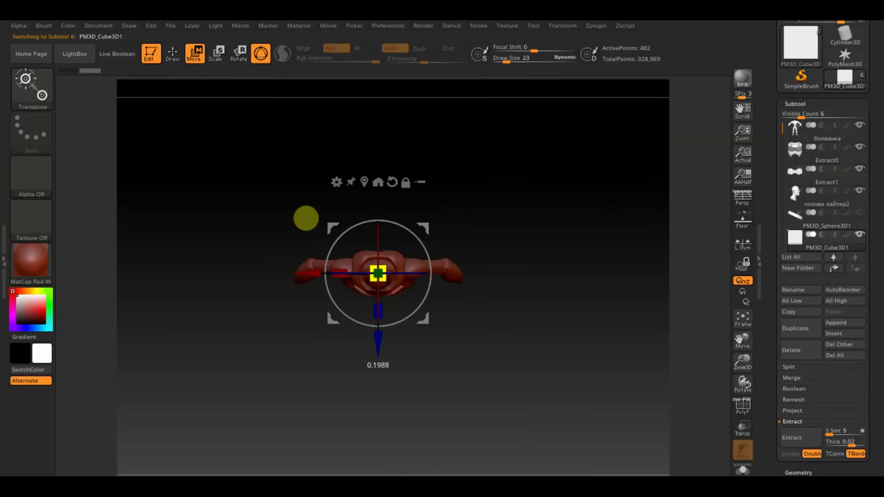
drag(385, 338, 381, 389)
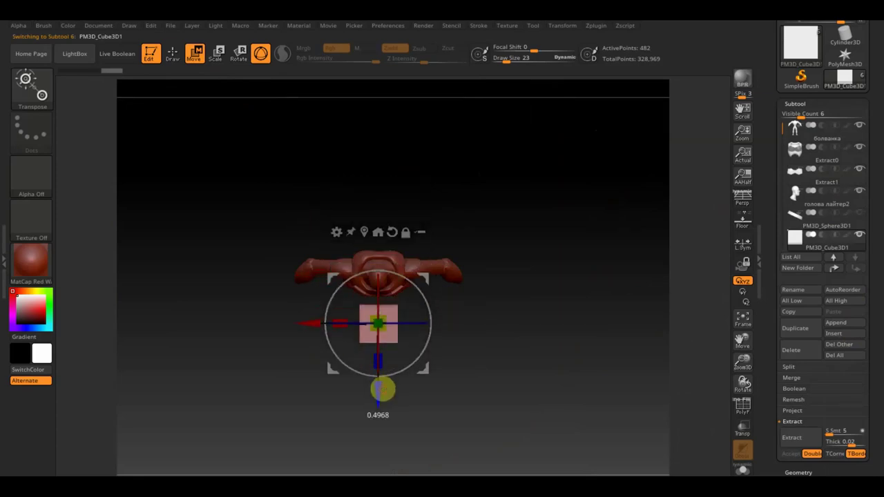
alt+drag(453, 364, 539, 458)
Step: Cut off the cube's lower-left corner with the TrimCurve brush
click(173, 52)
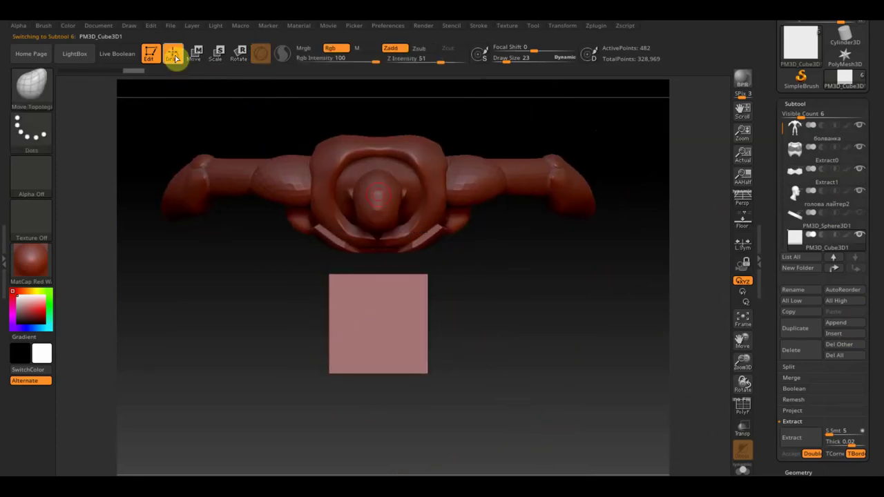
key(b)
key(t)
key(c)
mouse_move(389, 412)
ctrl+shift+mouse_down()
mouse_move(314, 308)
mouse_move(525, 299)
ctrl+shift+mouse_up()
Step: Trim a thin strip off the top of the cube block
key(b)
key(m)
key(t)
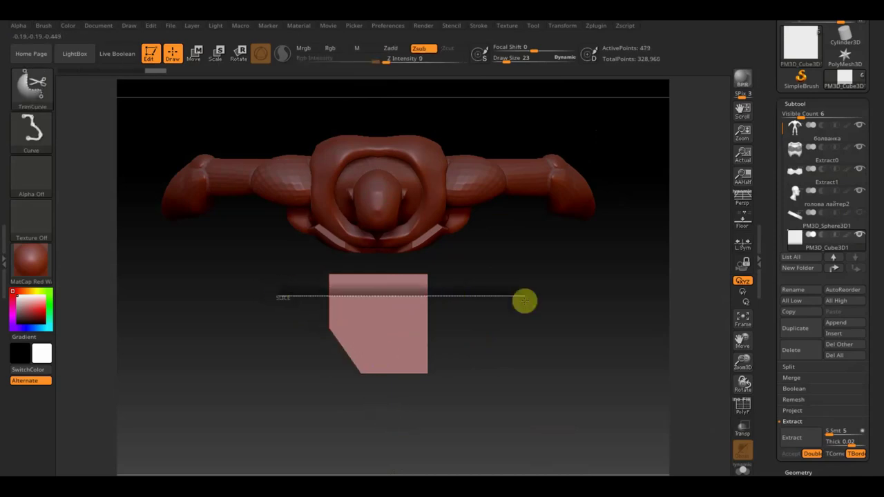
ctrl+shift+drag(283, 304, 493, 306)
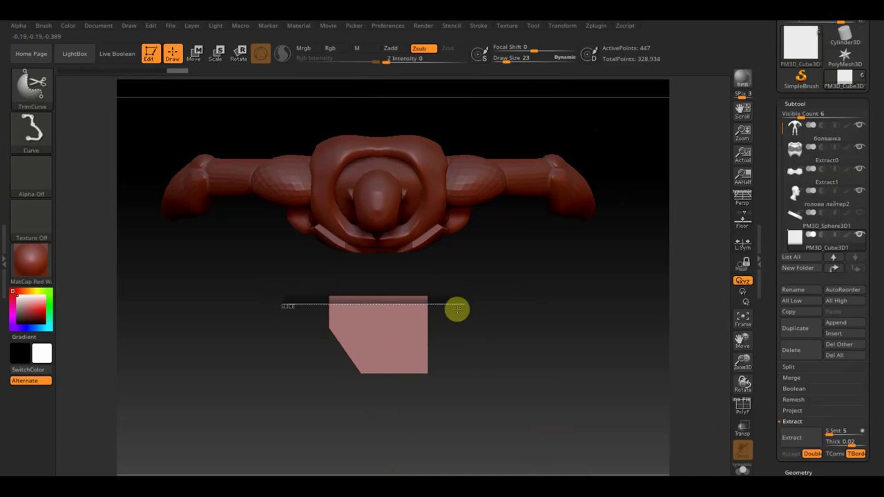
Step: Mirror And Weld the cube so both lower corners are bevelled
mouse_move(479, 390)
mouse_down()
mouse_move(480, 282)
mouse_move(503, 294)
mouse_up()
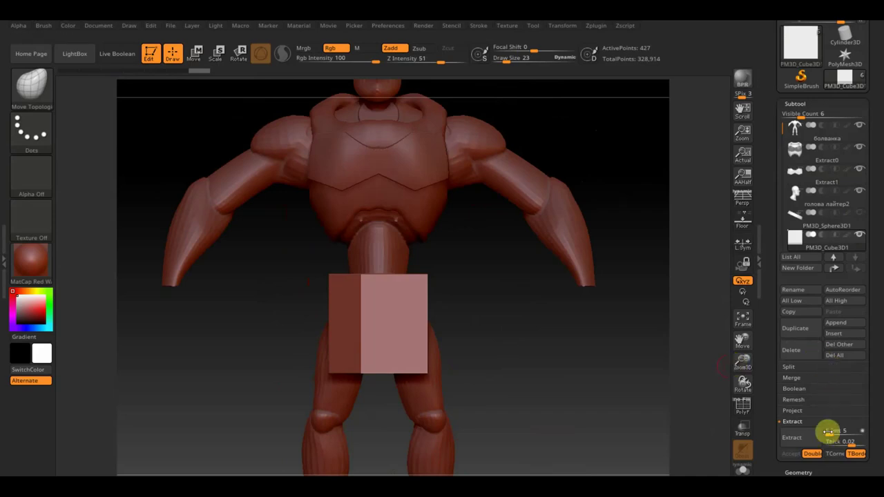
click(797, 471)
click(804, 337)
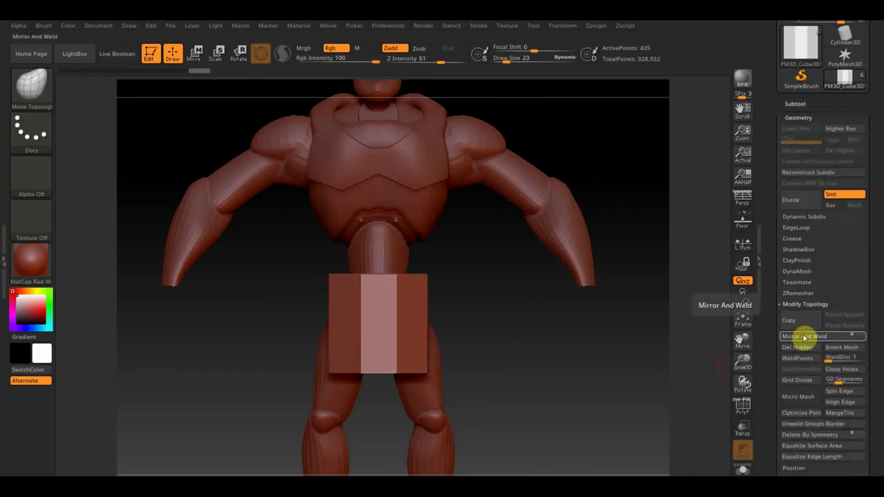
Step: Slice the block's bottom flat with a trim curve drawn from the top view
mouse_move(661, 306)
mouse_down()
mouse_move(636, 328)
mouse_move(638, 436)
mouse_move(645, 383)
mouse_up()
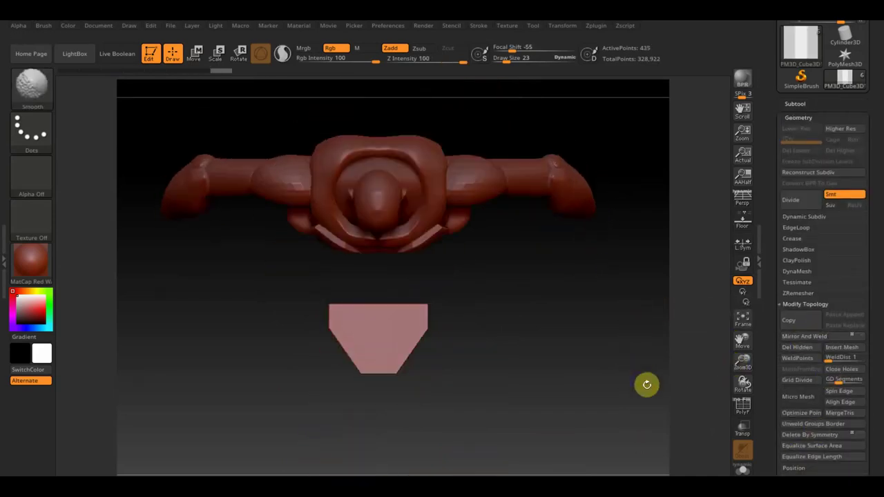
key(ctrl+shift)
ctrl+shift+drag(565, 378, 240, 366)
mouse_move(510, 415)
mouse_down()
mouse_move(527, 306)
mouse_move(533, 333)
mouse_up()
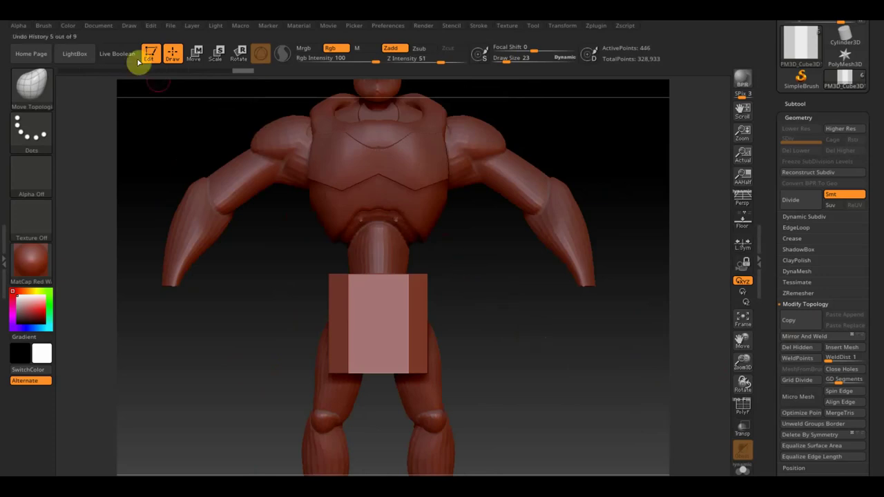
click(196, 53)
Step: Squeeze the block narrow, raise it onto the belly and push it back against the body
drag(393, 315, 347, 312)
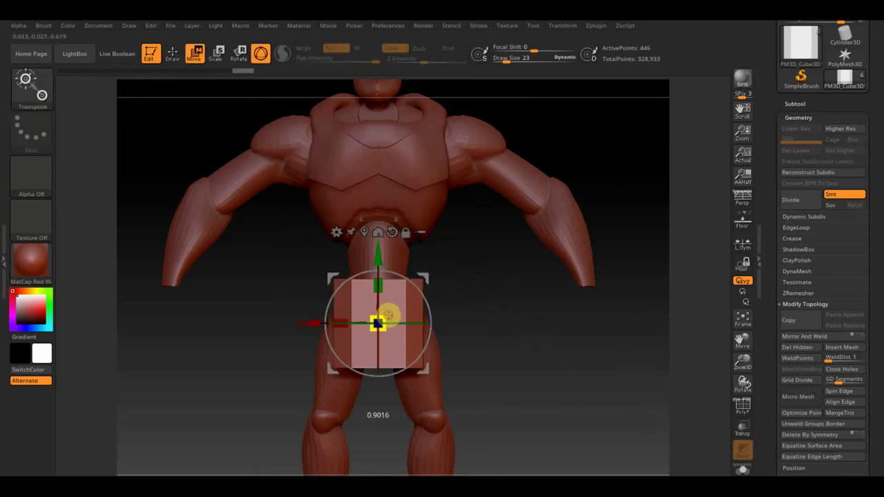
mouse_move(379, 256)
mouse_down()
mouse_move(394, 223)
mouse_move(382, 194)
mouse_up()
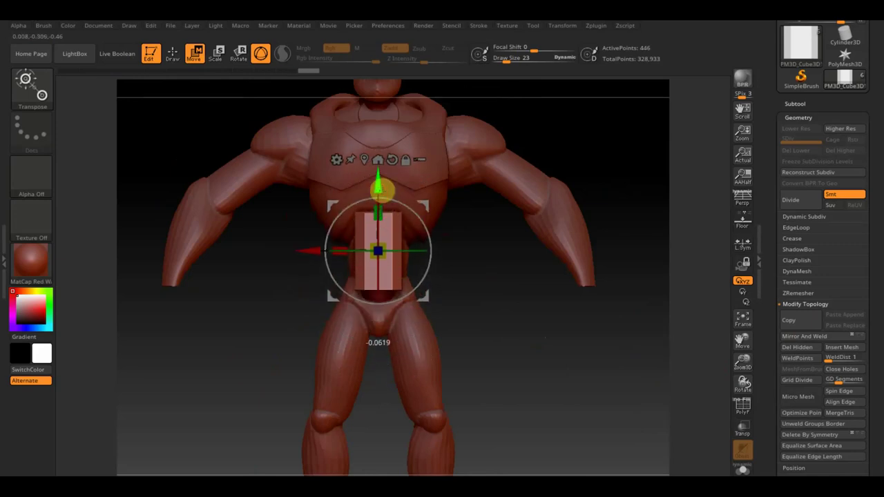
drag(470, 278, 536, 283)
drag(453, 247, 352, 248)
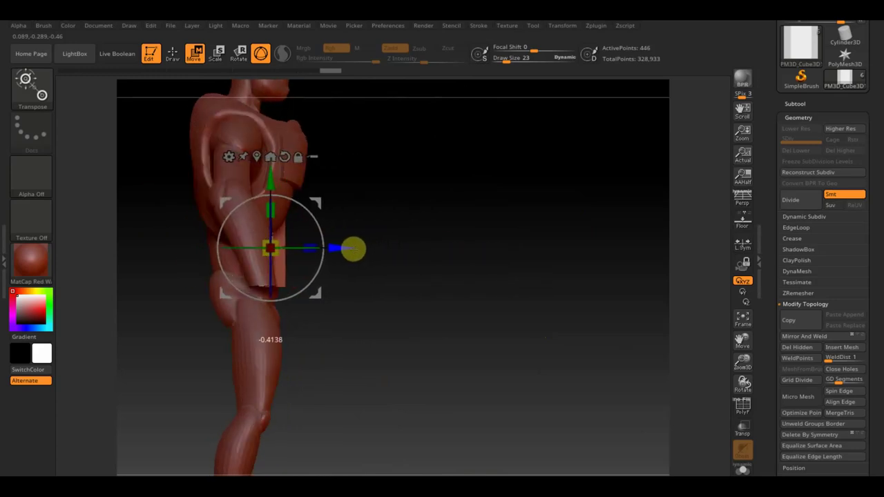
drag(483, 279, 430, 288)
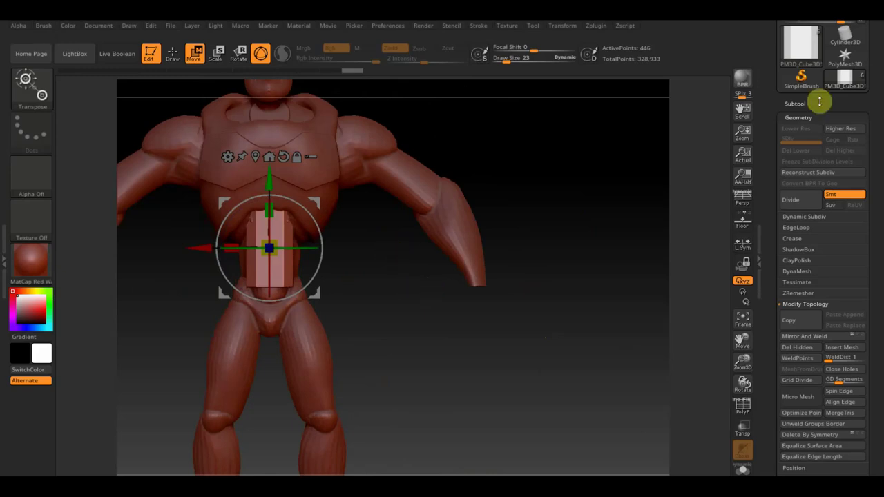
click(792, 103)
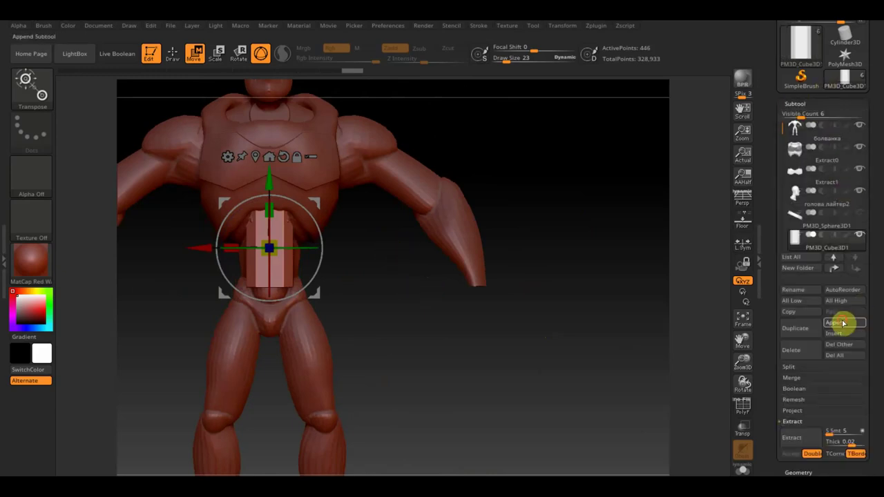
Step: Append a Sphere3D subtool, shrink it and move it onto the abdomen below the block
click(843, 322)
click(530, 298)
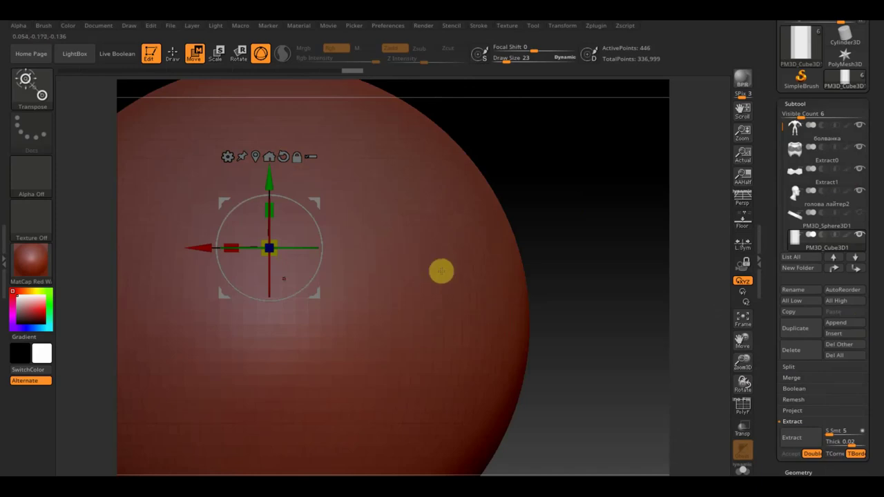
alt+drag(573, 298, 629, 234)
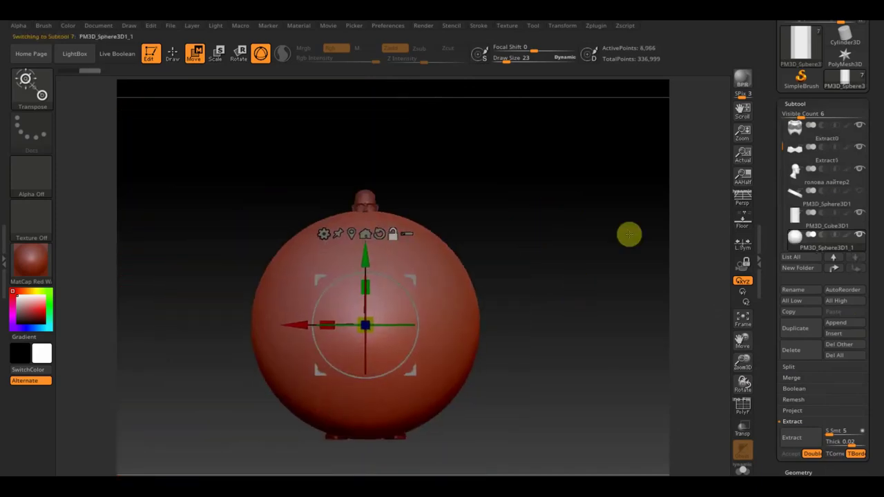
drag(380, 319, 247, 279)
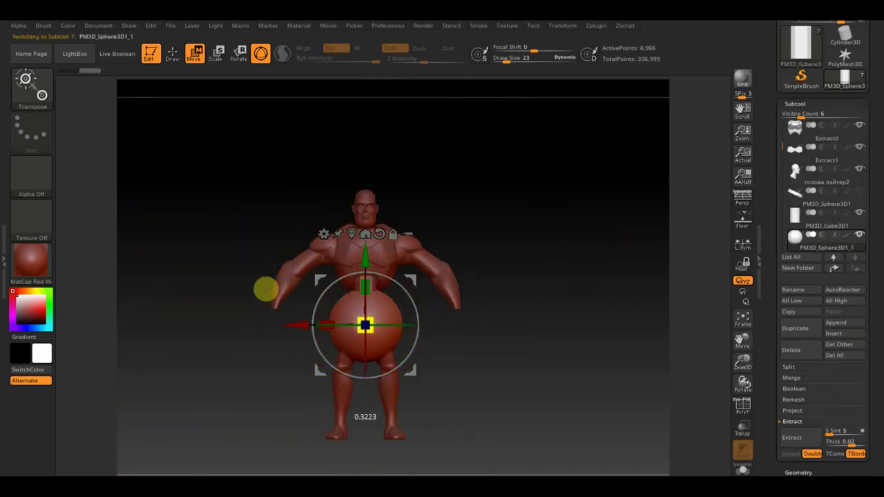
drag(365, 268, 363, 238)
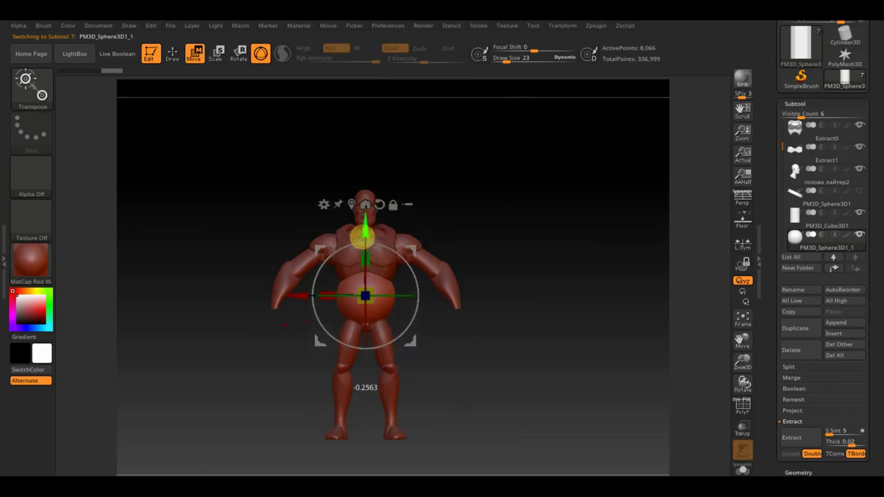
alt+drag(454, 332, 521, 409)
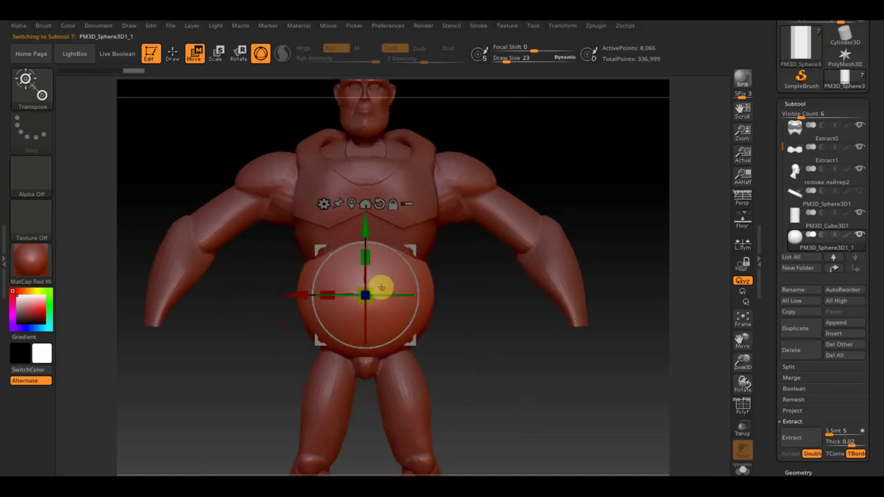
drag(373, 285, 344, 286)
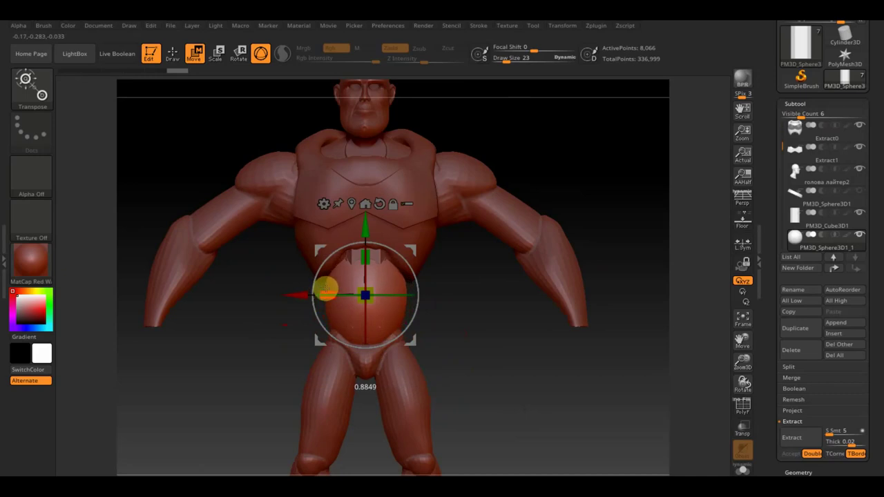
click(173, 53)
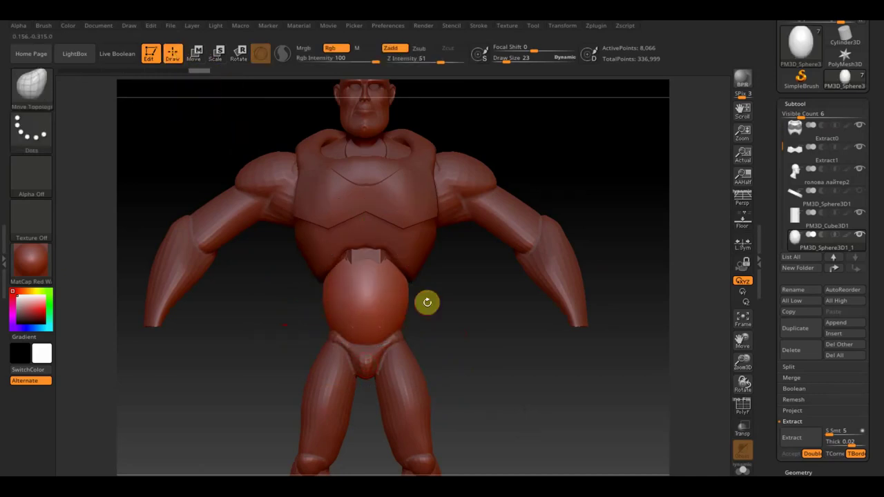
Step: Slice the belly sphere's rear portion flat with a vertical trim curve from the side
mouse_move(433, 303)
mouse_down()
mouse_move(493, 310)
mouse_move(504, 337)
mouse_move(550, 337)
mouse_up()
mouse_move(397, 138)
ctrl+shift+mouse_down()
mouse_move(397, 385)
mouse_move(389, 385)
ctrl+shift+mouse_up()
mouse_move(442, 380)
mouse_down()
mouse_move(523, 361)
mouse_move(470, 368)
mouse_up()
mouse_move(455, 319)
mouse_down()
mouse_move(458, 377)
mouse_move(434, 310)
mouse_move(388, 269)
mouse_up()
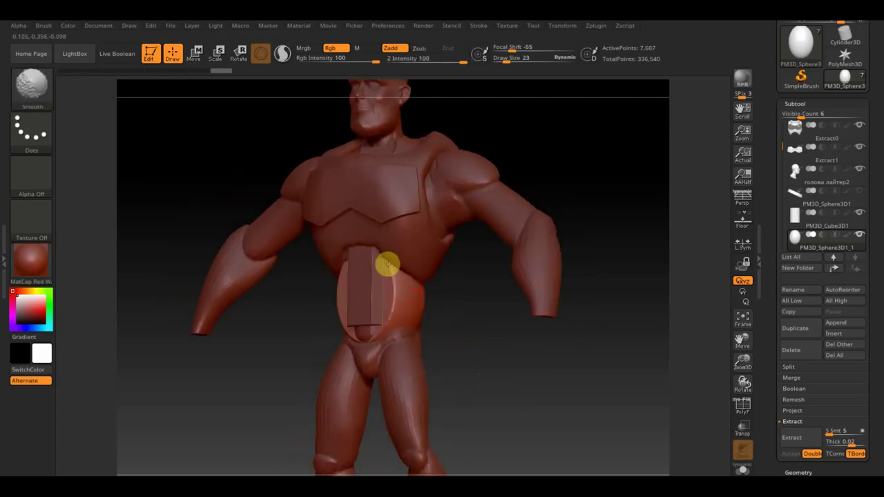
Step: Smooth the abdomen plate's cut edges and raise the Draw Size to 73
shift+drag(399, 319, 345, 284)
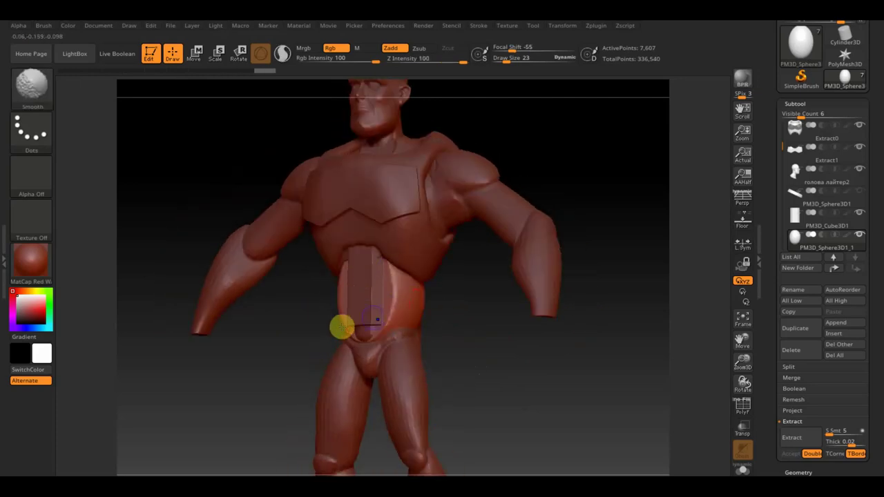
shift+drag(342, 326, 391, 297)
mouse_move(439, 341)
mouse_down()
mouse_move(458, 357)
mouse_move(406, 355)
mouse_move(428, 343)
mouse_up()
key(ctrl+shift)
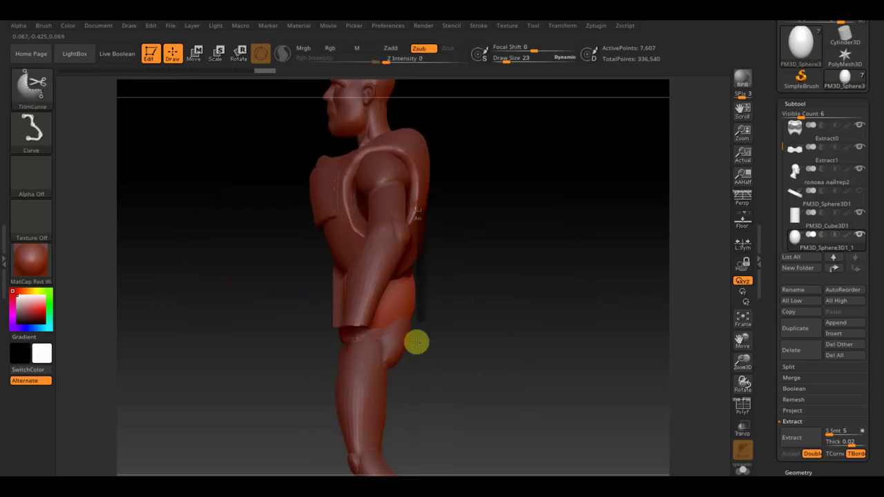
shift+drag(483, 366, 508, 367)
drag(506, 60, 517, 60)
click(789, 472)
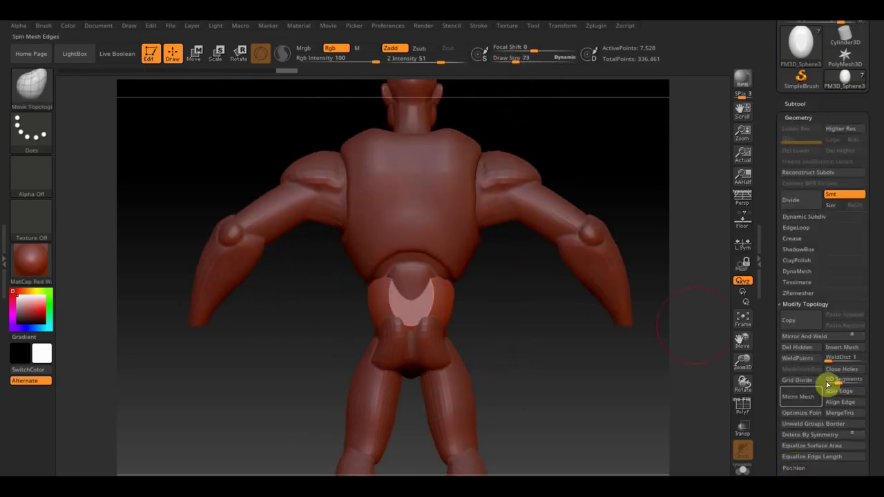
Step: DynaMesh the belly sphere at resolution 496 and orbit to check it against the body
click(799, 272)
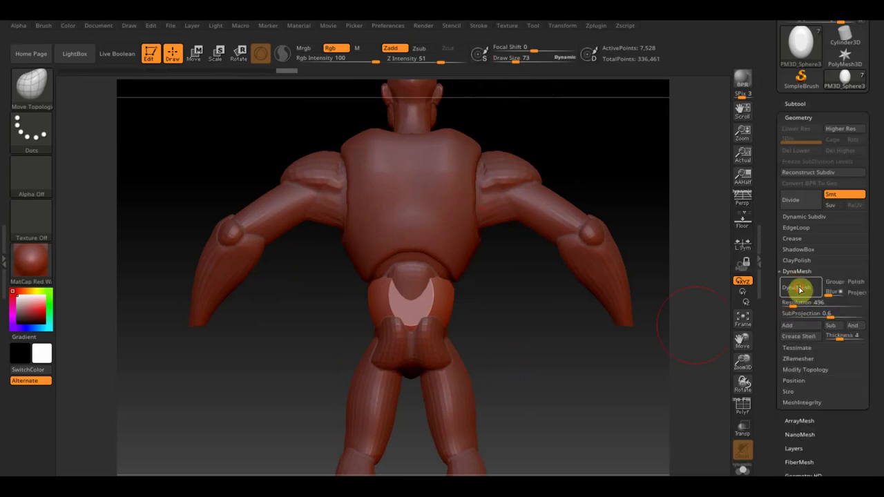
click(798, 289)
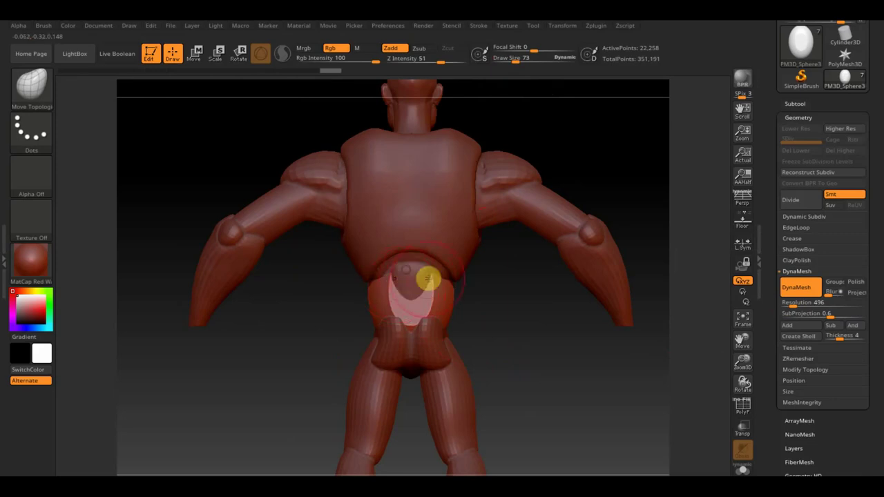
mouse_move(496, 345)
mouse_down()
mouse_move(485, 350)
mouse_move(423, 294)
mouse_up()
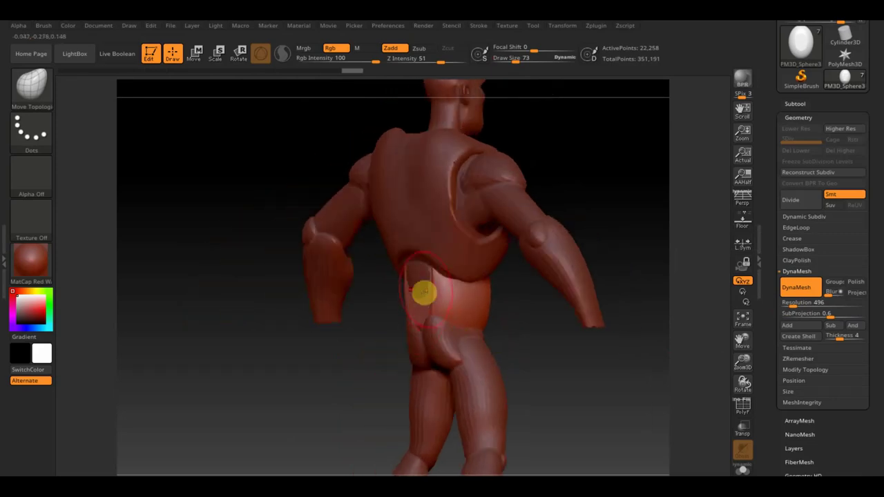
alt+click(414, 283)
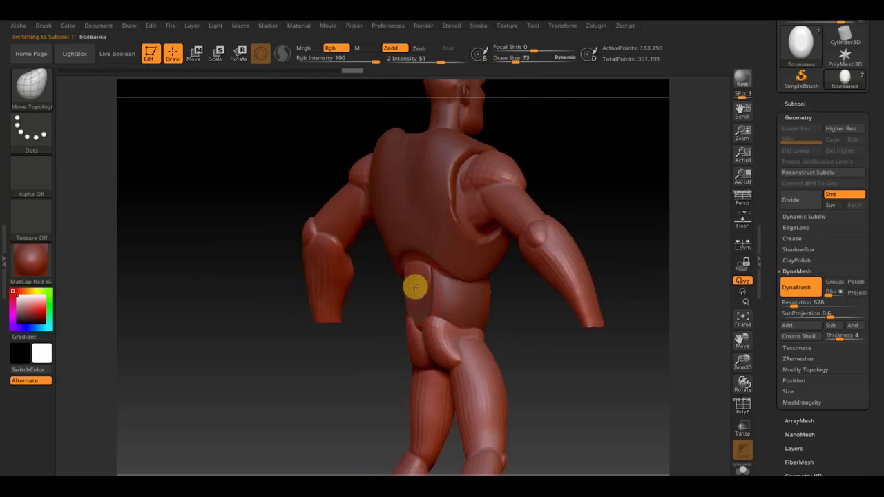
mouse_move(485, 312)
mouse_down()
mouse_move(532, 322)
mouse_move(531, 336)
mouse_move(483, 345)
mouse_move(494, 351)
mouse_move(474, 334)
mouse_move(523, 343)
mouse_move(482, 345)
mouse_up()
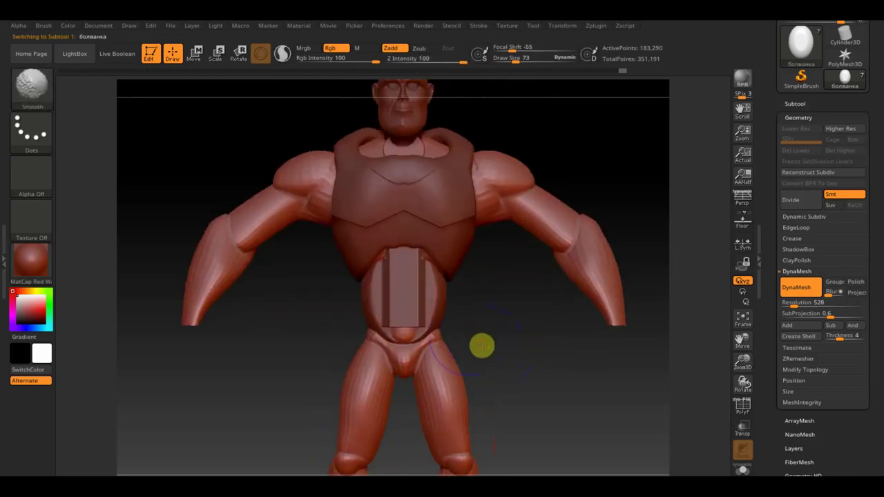
alt+click(440, 325)
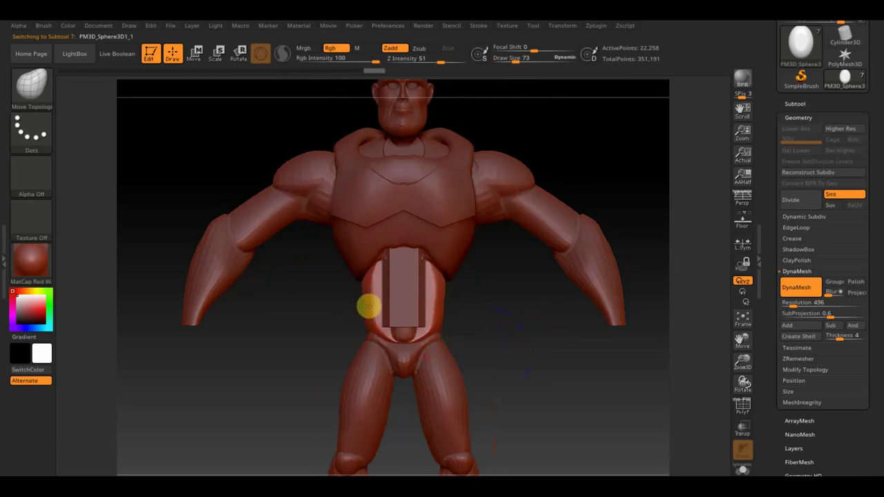
mouse_move(456, 325)
mouse_down()
mouse_move(519, 338)
mouse_move(365, 298)
mouse_move(378, 282)
mouse_up()
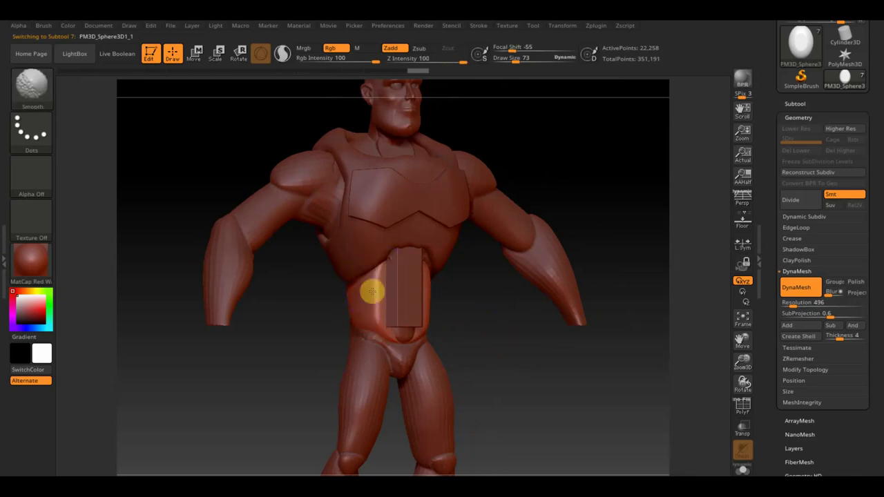
drag(493, 335, 543, 333)
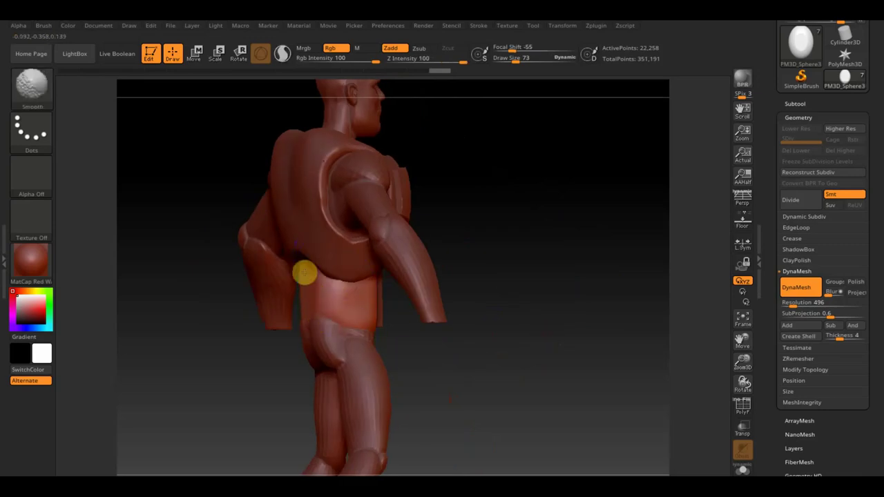
drag(517, 282, 476, 326)
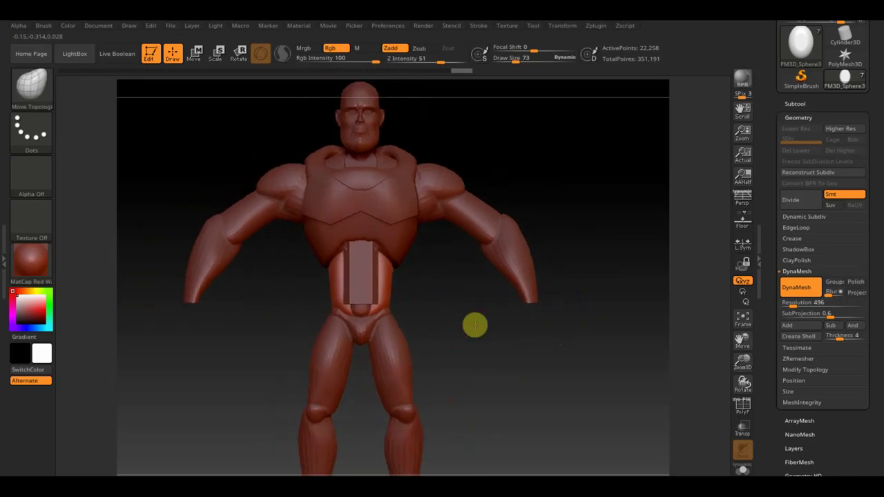
click(800, 104)
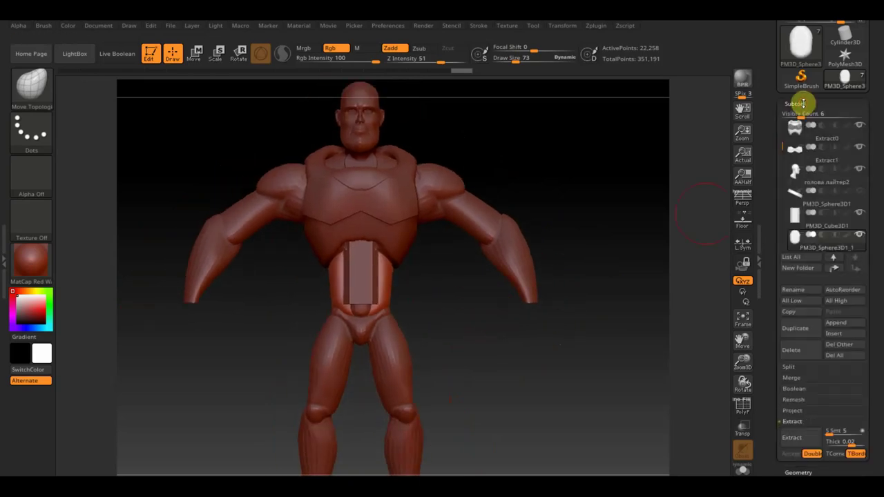
Step: Append a Sphere3D, shrink it onto the pelvis and slice its top flat at the waist
click(836, 322)
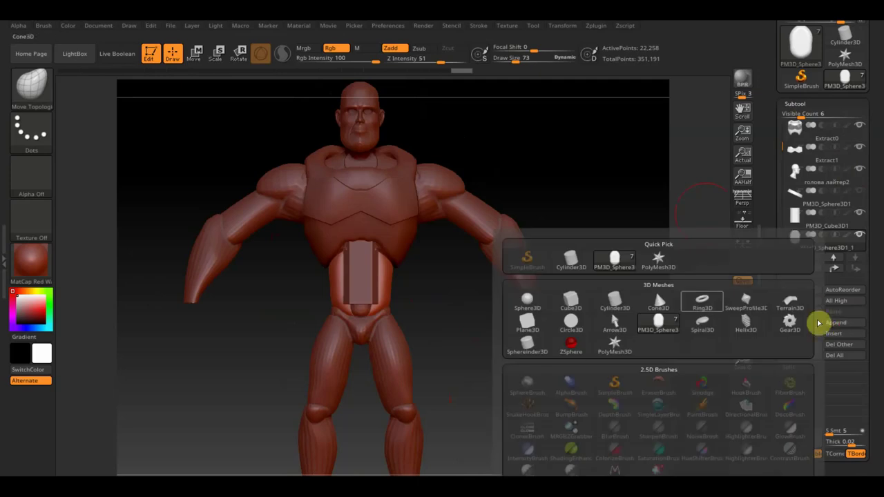
click(528, 304)
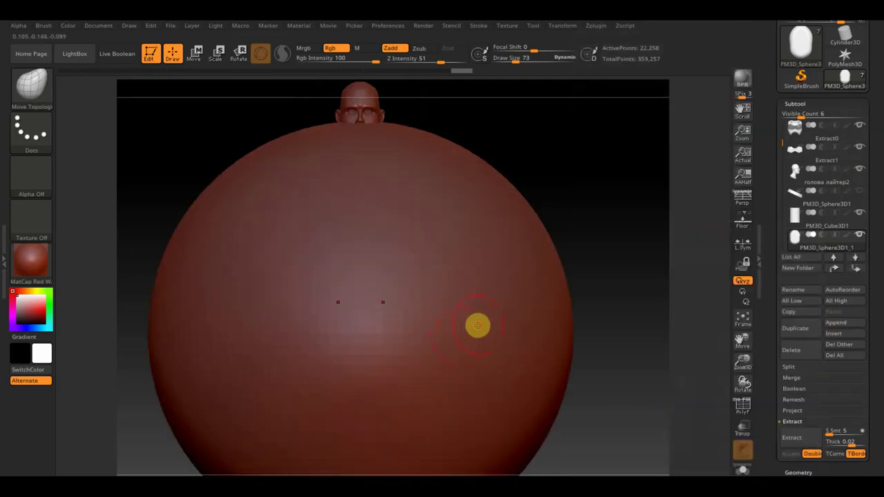
alt+click(477, 324)
click(193, 54)
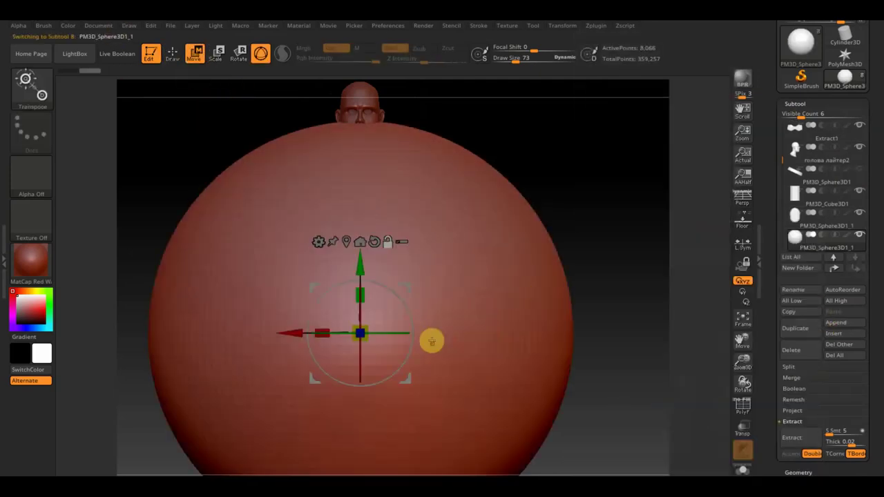
drag(369, 325, 266, 278)
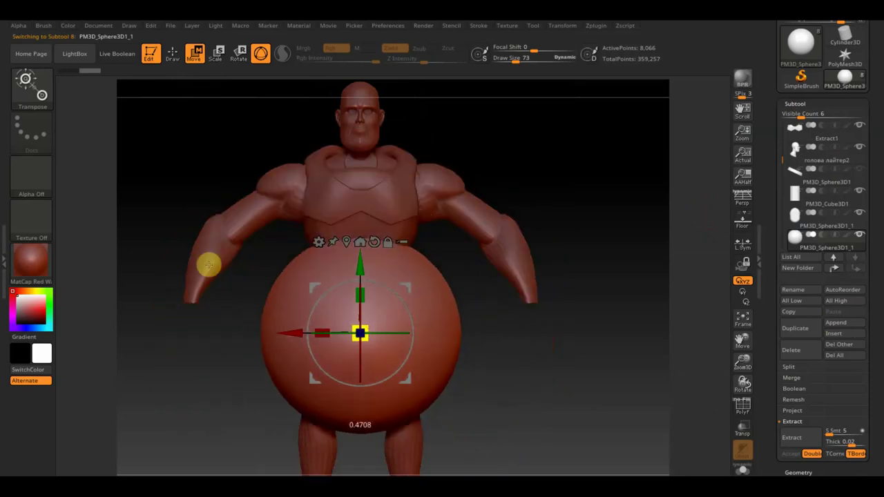
drag(371, 329, 264, 299)
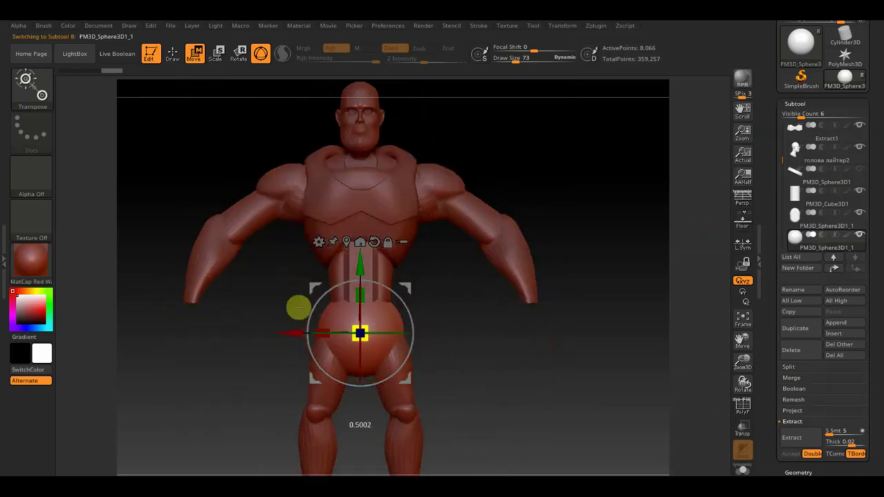
drag(363, 269, 358, 257)
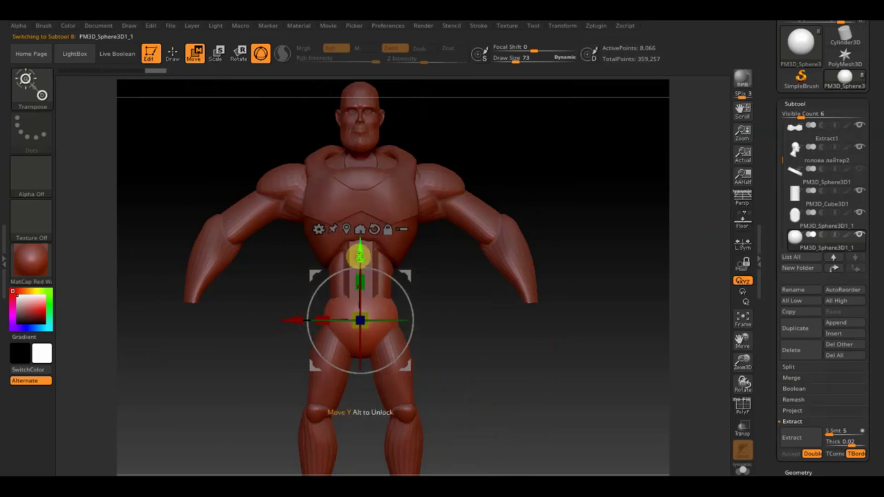
click(174, 55)
drag(224, 305, 573, 304)
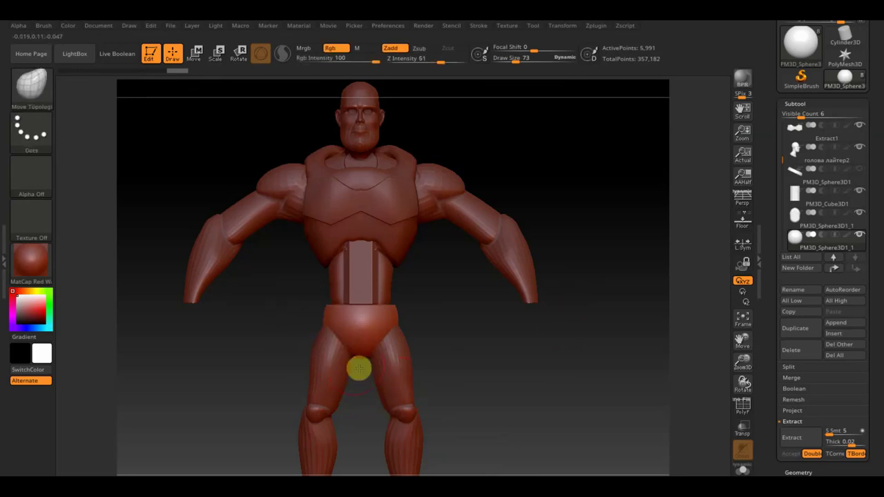
Step: Trim angled leg cuts into the briefs and weld their duplicate points
mouse_move(352, 358)
ctrl+shift+mouse_down()
mouse_move(371, 391)
mouse_move(302, 284)
ctrl+shift+mouse_up()
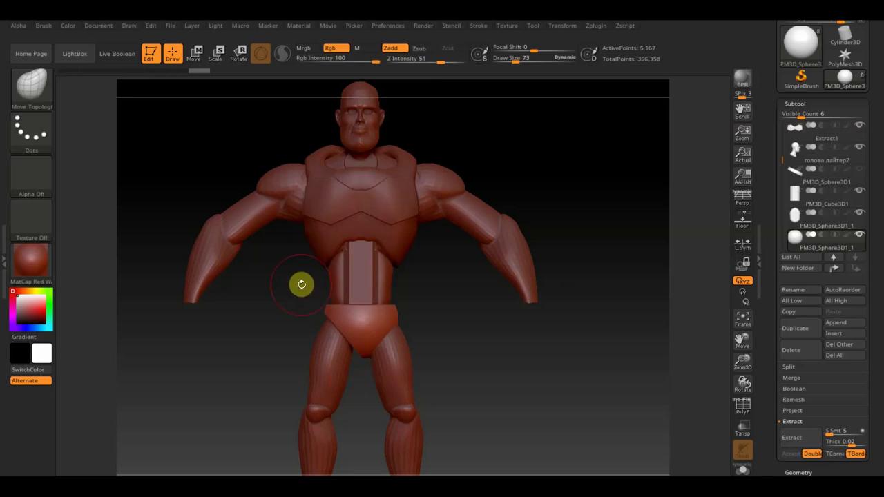
click(798, 473)
click(805, 369)
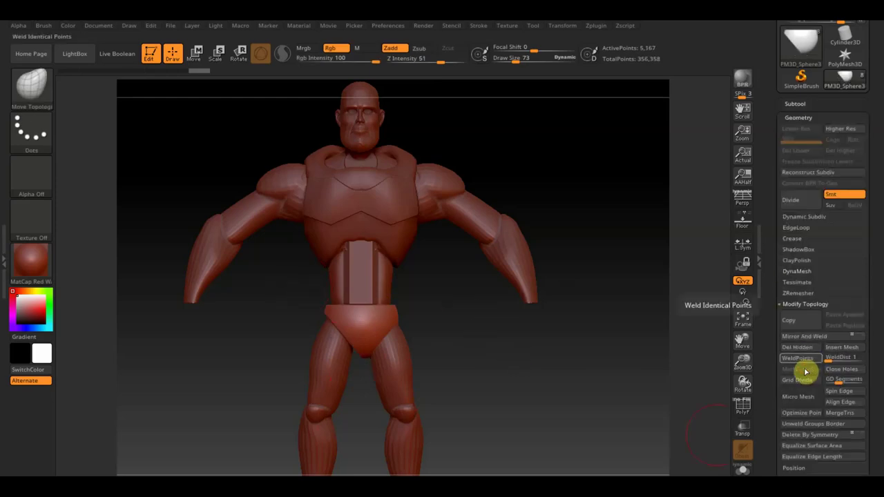
click(817, 337)
Step: Scale the briefs along Z to flatten them front-to-back on the hips
drag(536, 359, 502, 310)
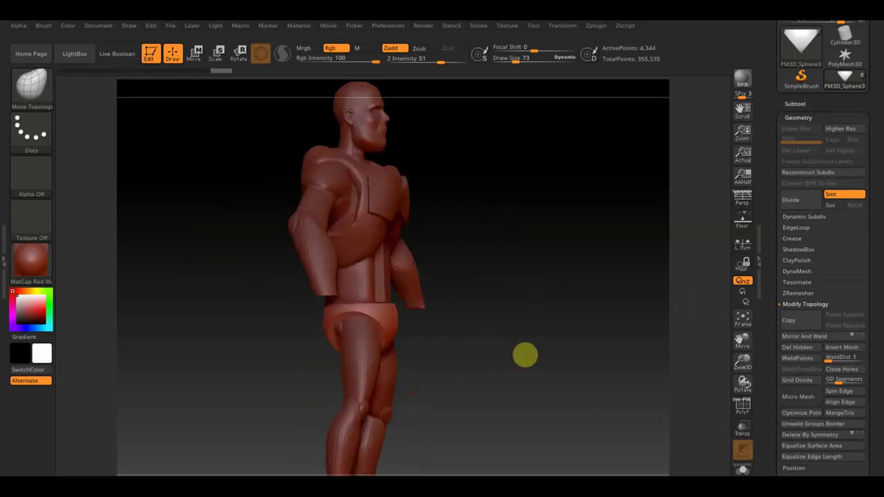
click(195, 53)
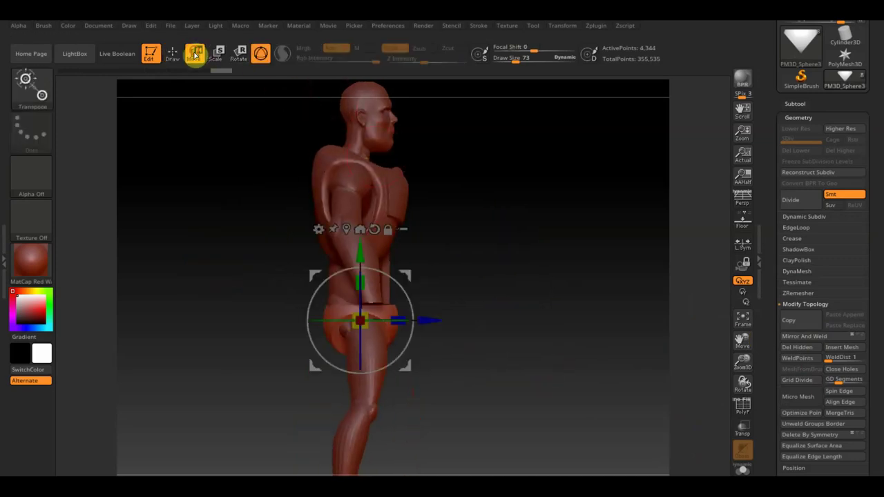
drag(400, 317, 394, 318)
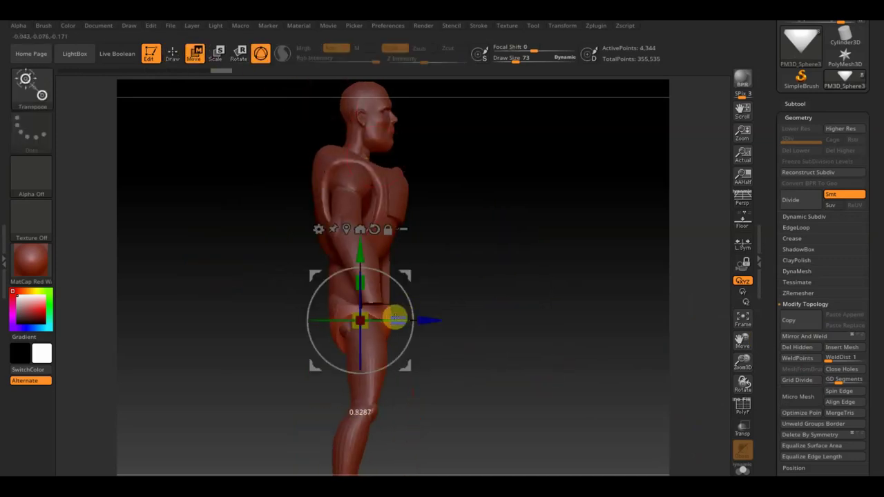
drag(458, 262, 515, 266)
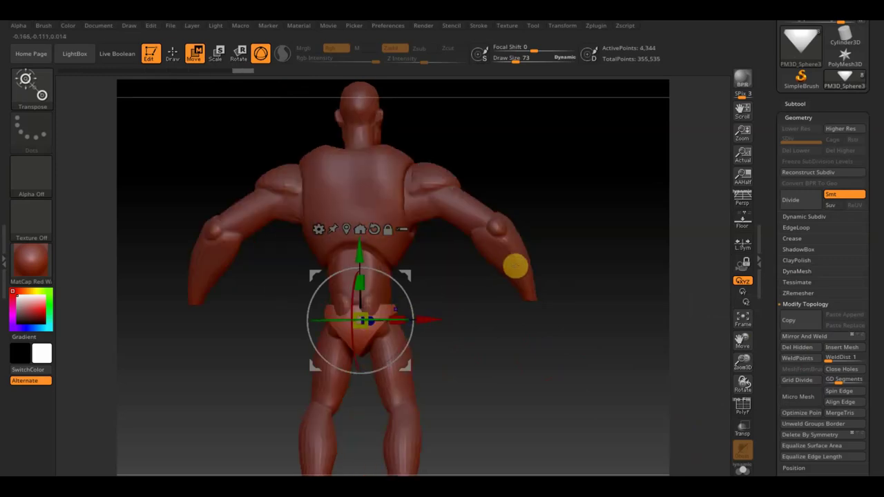
click(172, 53)
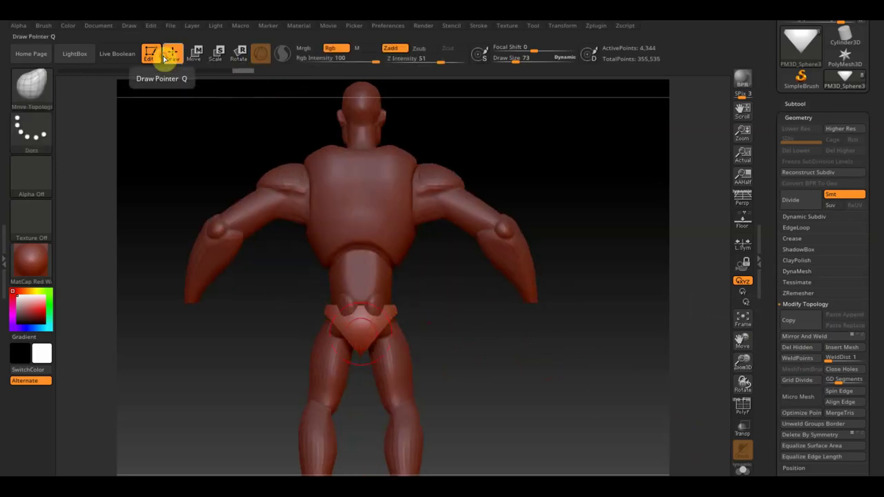
Step: Push and smooth the briefs around the hips with a size-119 Move Topological brush, then reselect the body
drag(516, 58, 523, 59)
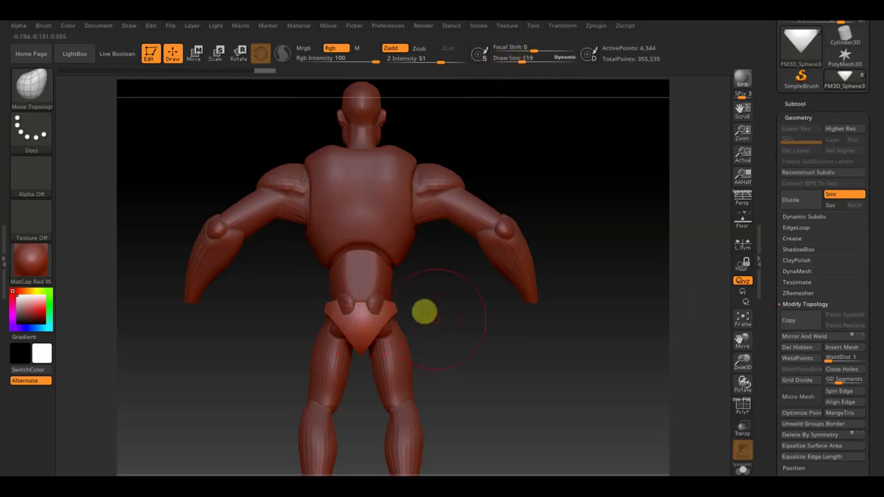
drag(422, 310, 392, 318)
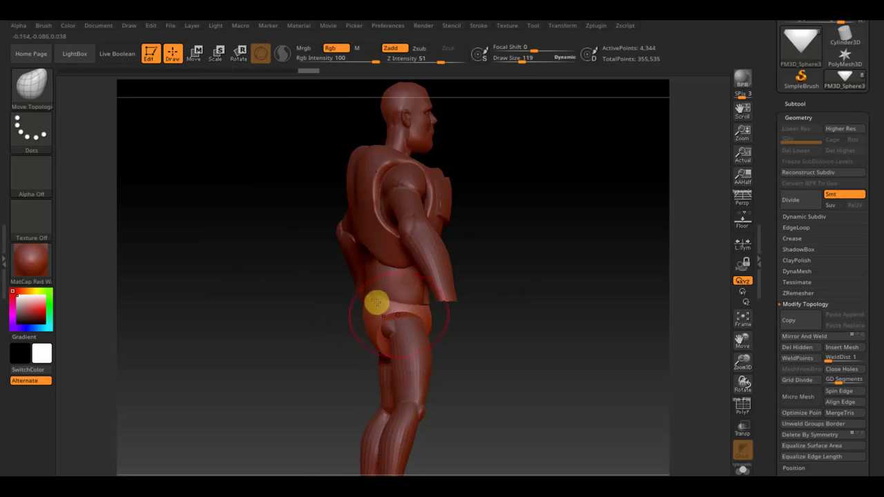
mouse_move(509, 352)
mouse_down()
mouse_move(477, 352)
mouse_move(514, 350)
mouse_move(503, 339)
mouse_up()
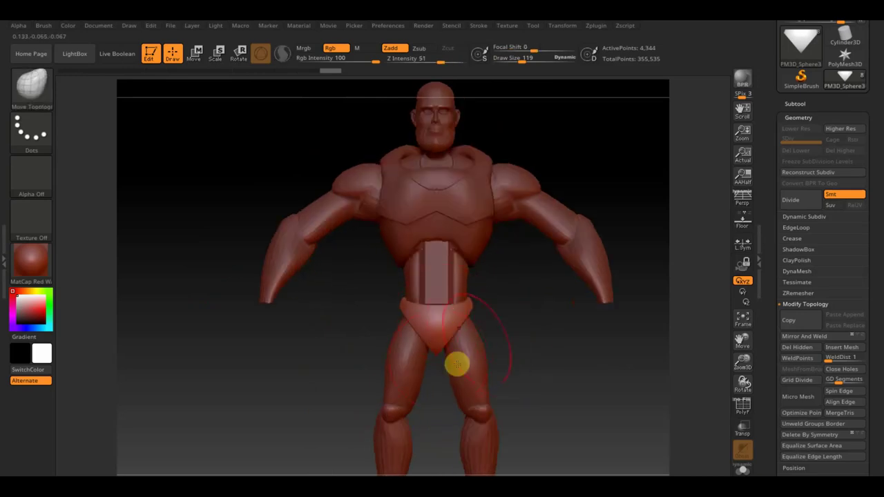
key(shift)
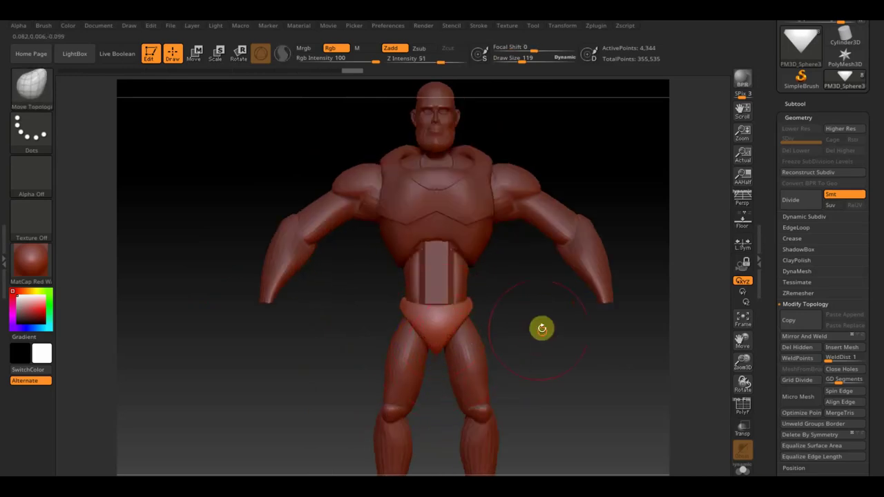
drag(541, 328, 532, 275)
mouse_move(450, 360)
mouse_down()
mouse_move(543, 343)
mouse_move(550, 399)
mouse_move(562, 379)
mouse_up()
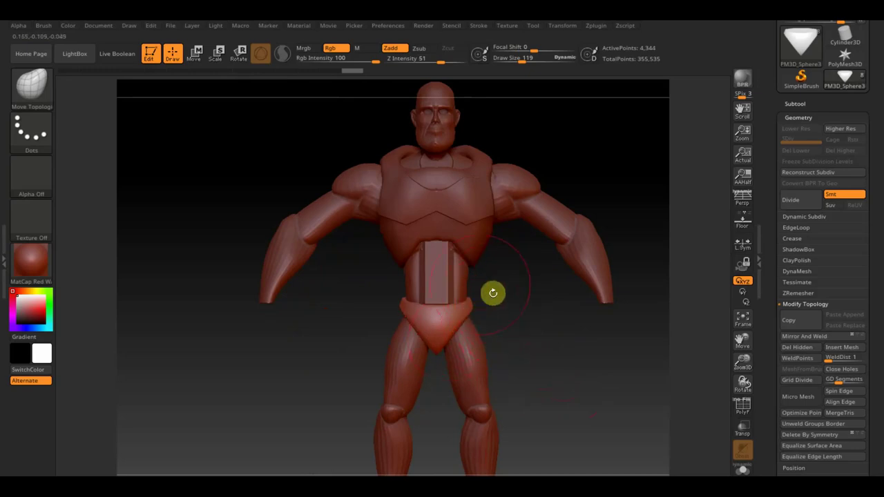
mouse_move(530, 295)
mouse_down()
mouse_move(492, 300)
mouse_move(514, 316)
mouse_up()
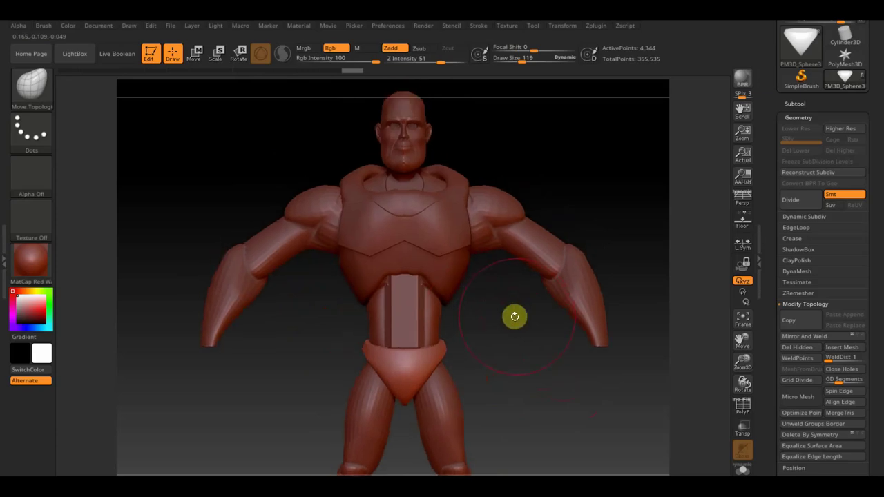
alt+click(286, 246)
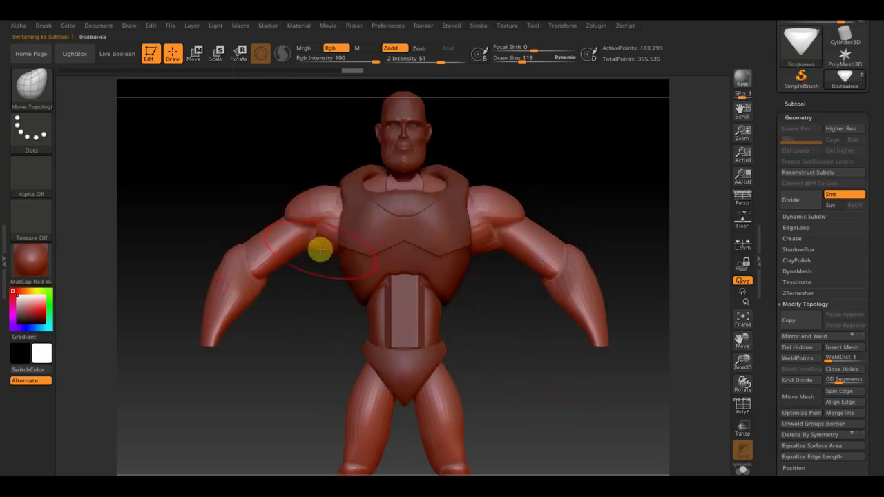
Step: Smooth the body at the shoulders and near the right arm, then expand the subtool list
mouse_move(328, 253)
mouse_down()
mouse_move(336, 239)
mouse_move(293, 216)
mouse_move(339, 194)
mouse_move(293, 206)
mouse_move(329, 246)
mouse_up()
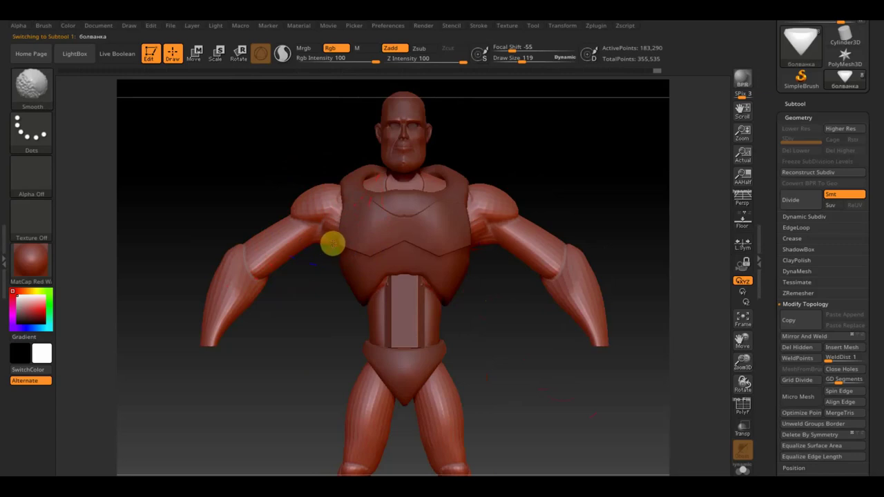
shift+drag(573, 272, 575, 276)
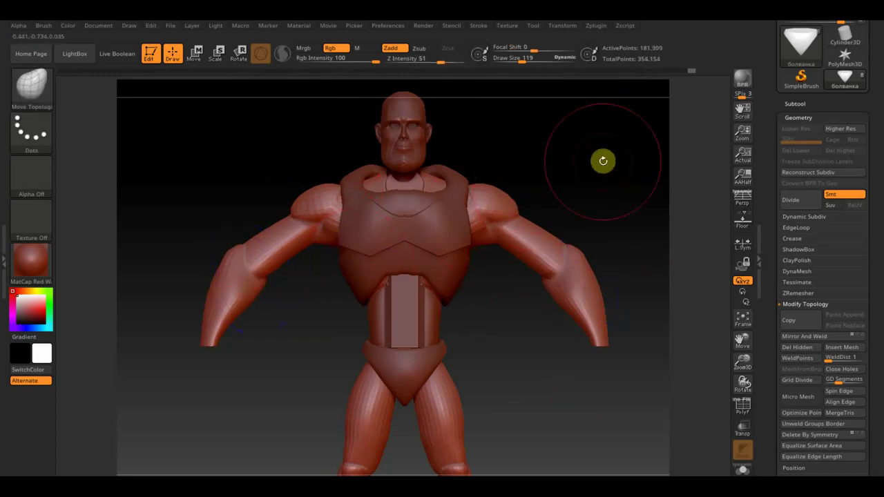
click(798, 104)
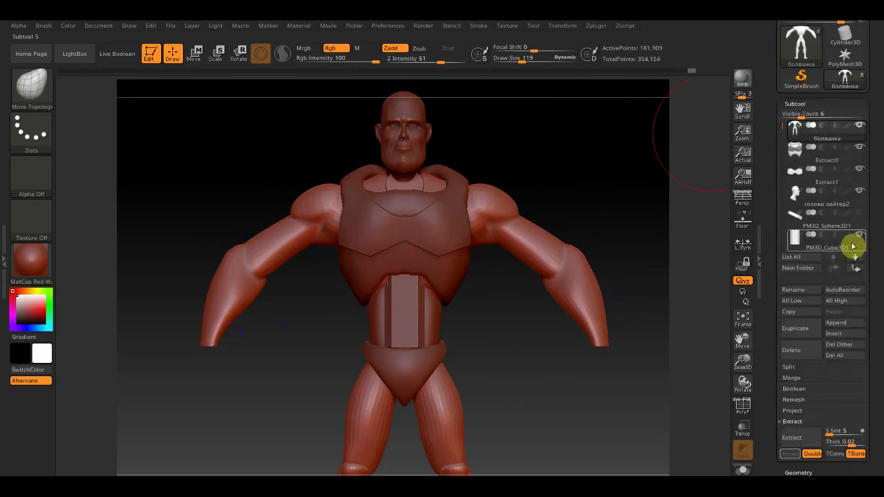
Step: Toggle PM3D_Sphere3D1's visibility, select the neck ring, and remesh it with DynaMesh
click(859, 213)
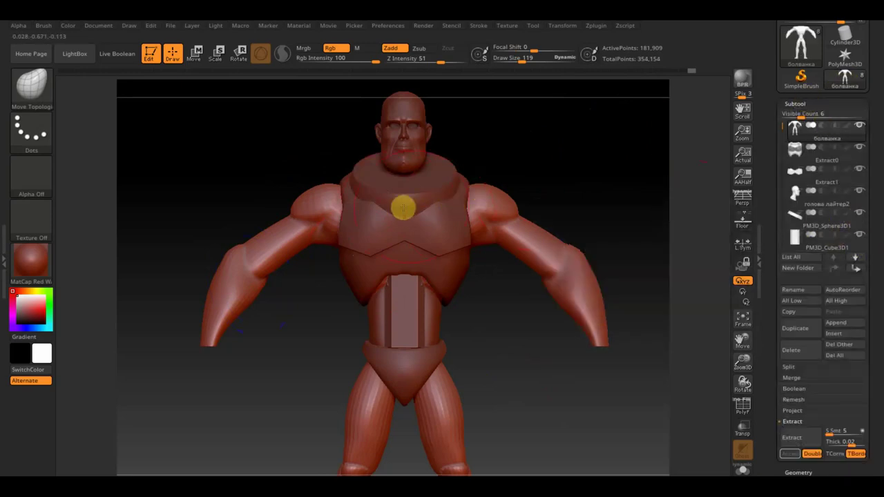
drag(541, 154, 588, 161)
mouse_move(358, 180)
mouse_down()
mouse_move(430, 191)
mouse_move(578, 172)
mouse_move(598, 185)
mouse_up()
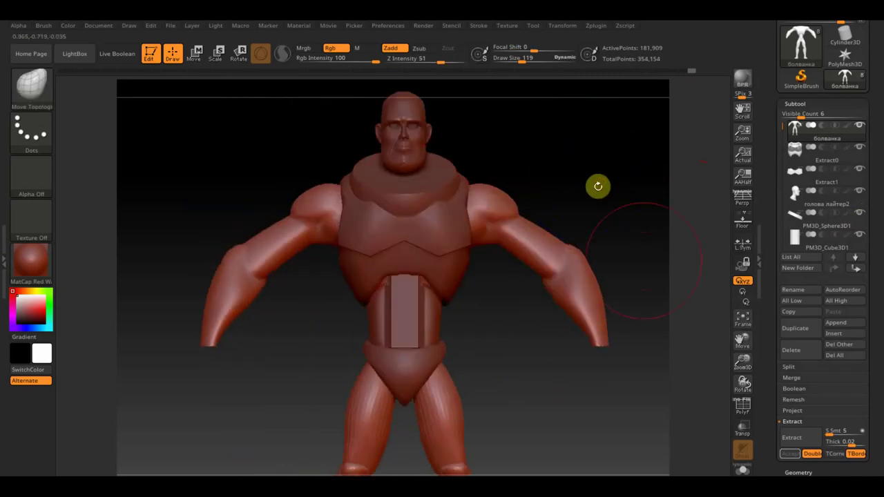
alt+click(427, 185)
mouse_move(504, 177)
mouse_down()
mouse_move(531, 148)
mouse_move(521, 152)
mouse_up()
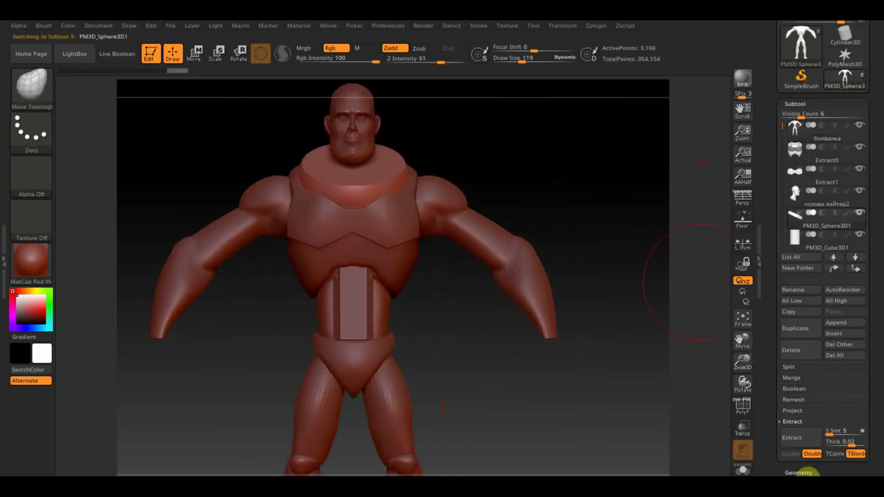
click(798, 473)
click(799, 272)
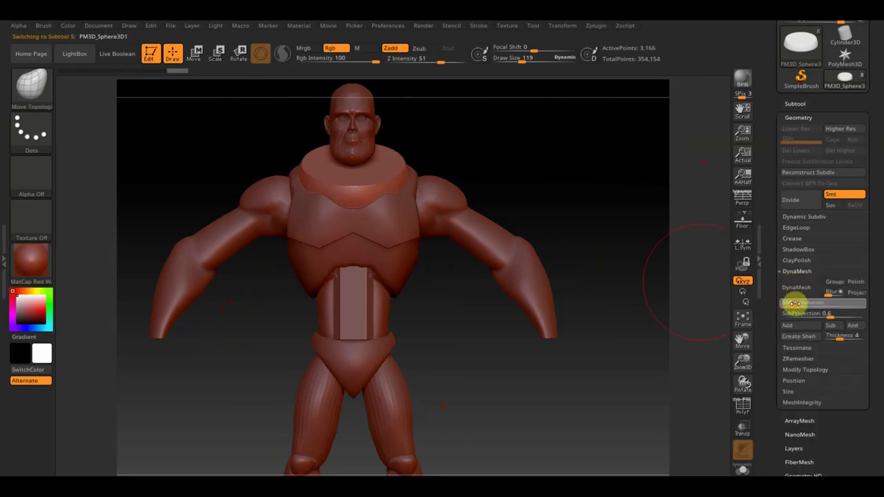
click(798, 291)
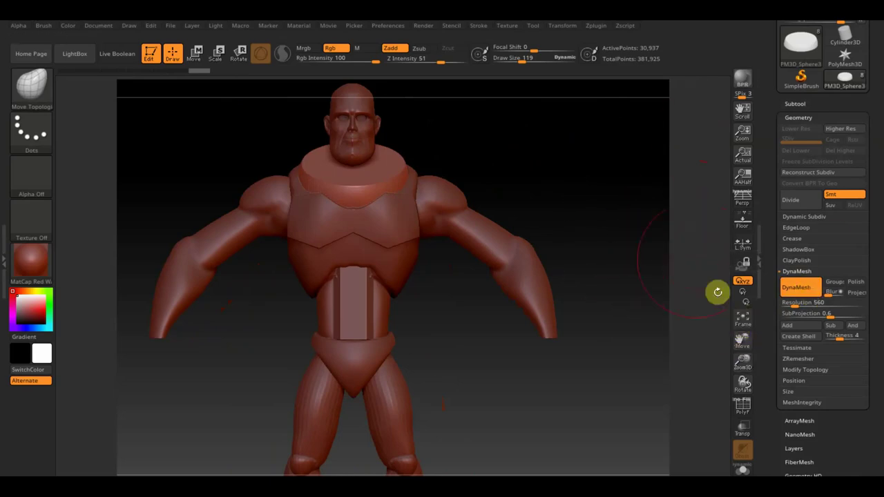
Step: Toggle the floor grid on and off, reframe the figure, and bring up the insertable meshes
click(744, 225)
click(744, 227)
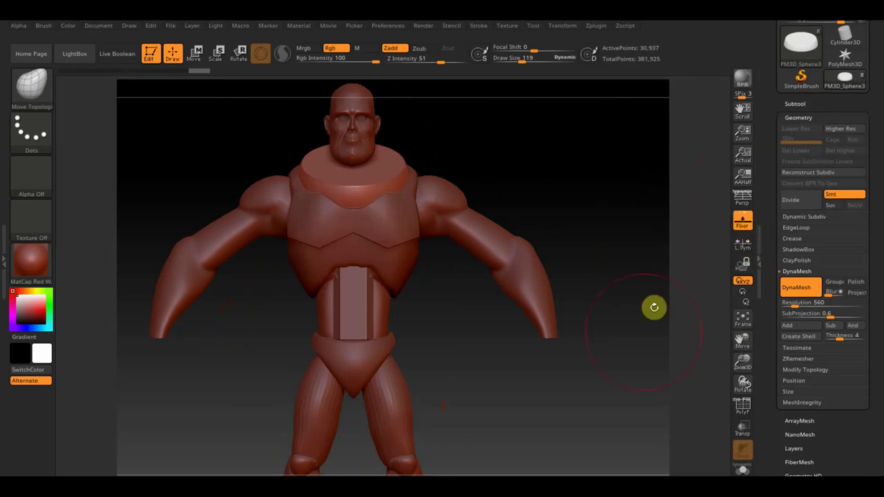
mouse_move(636, 333)
alt+mouse_down()
mouse_move(631, 339)
mouse_move(589, 160)
mouse_move(555, 227)
mouse_move(607, 335)
mouse_move(615, 312)
alt+mouse_up()
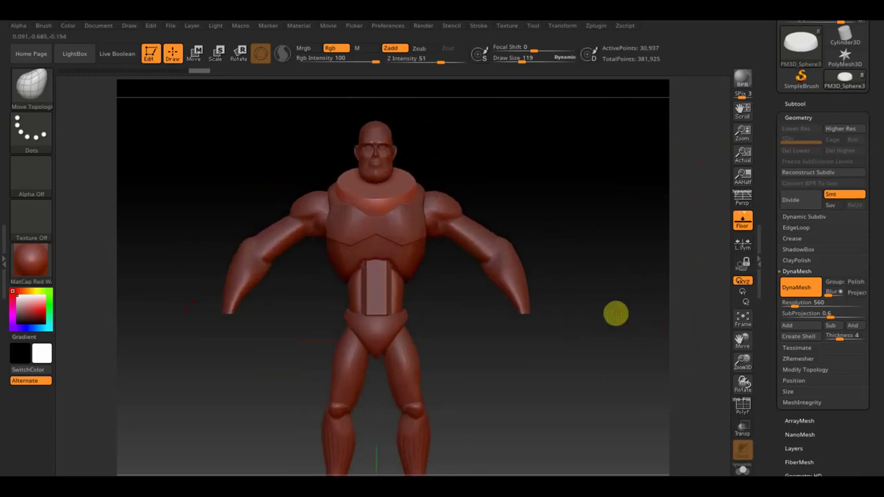
click(746, 227)
mouse_move(606, 249)
alt+mouse_down()
mouse_move(622, 267)
mouse_move(631, 250)
alt+mouse_up()
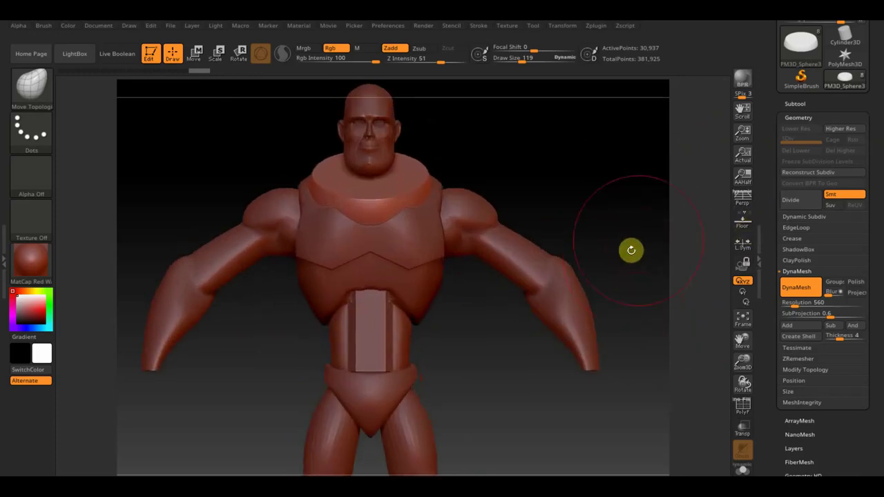
click(801, 104)
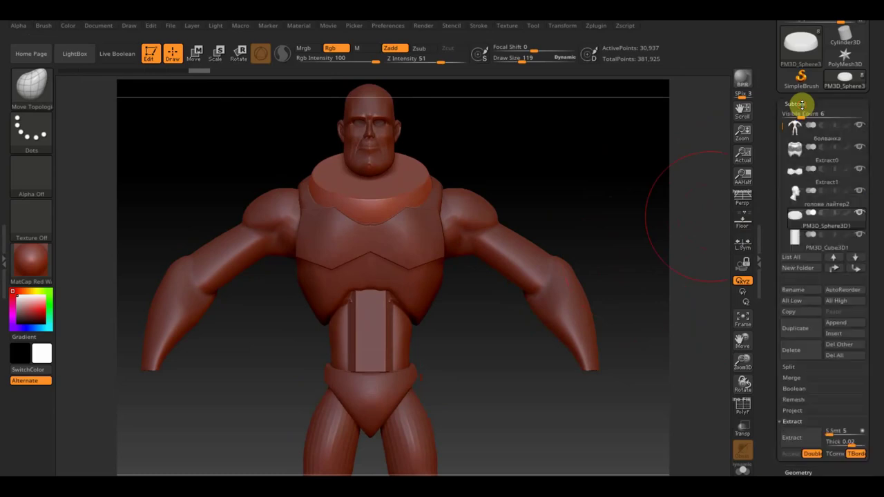
click(846, 326)
mouse_move(702, 302)
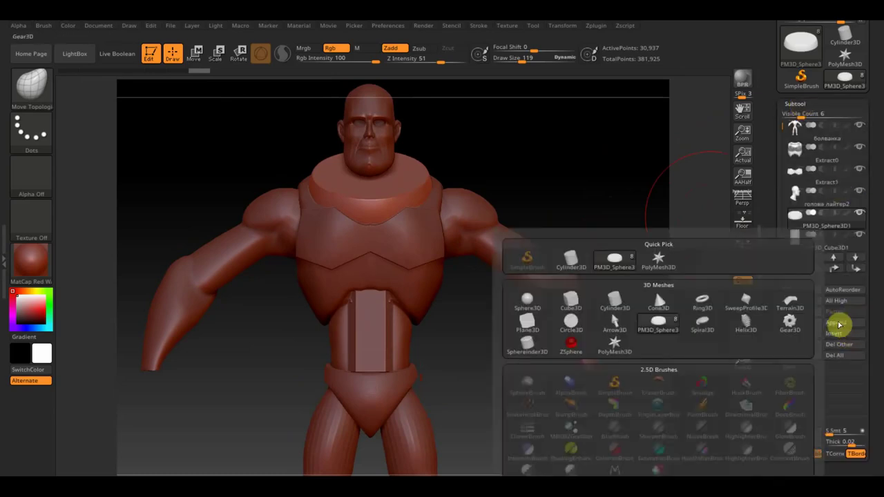
Step: Insert a Ring3D torus subtool, shrink it, and move it up to the neck
click(703, 301)
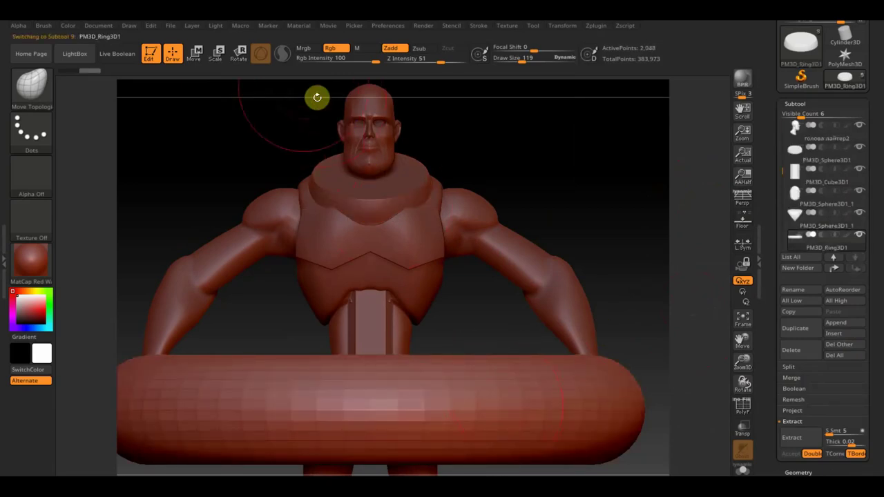
click(196, 53)
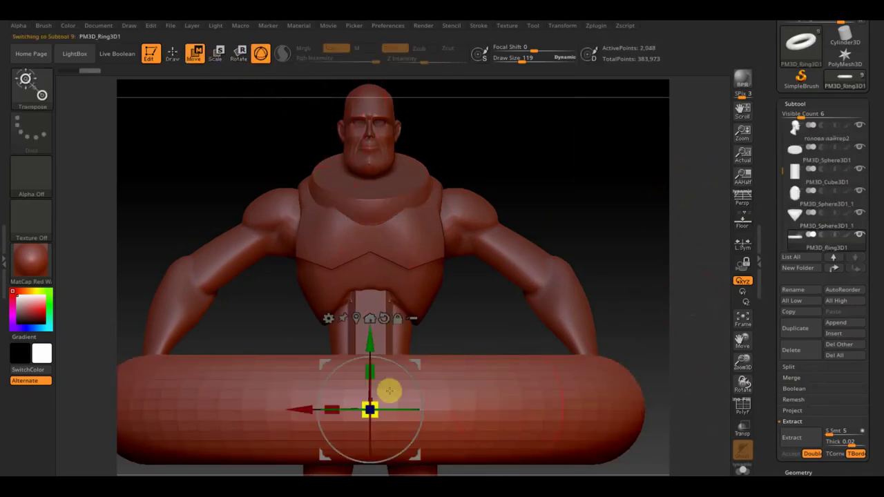
mouse_move(381, 403)
mouse_down()
mouse_move(363, 400)
mouse_move(92, 239)
mouse_up()
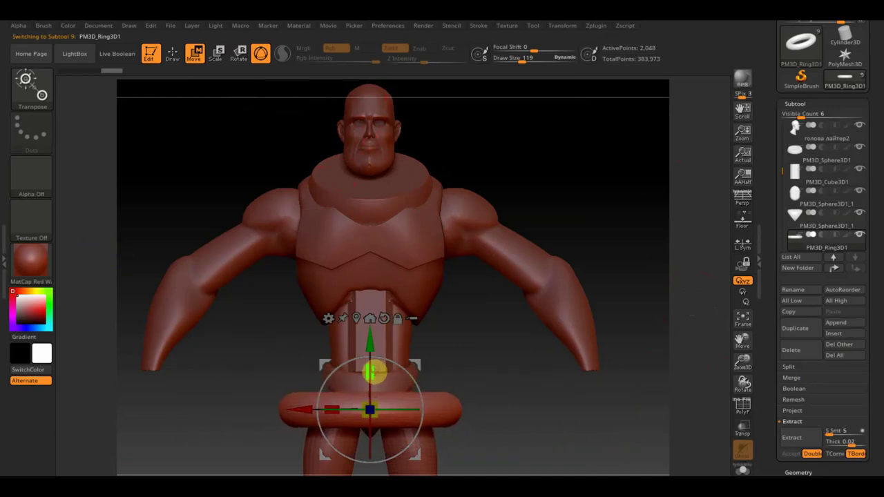
mouse_move(373, 382)
mouse_down()
mouse_move(371, 339)
mouse_move(422, 123)
mouse_move(651, 197)
mouse_up()
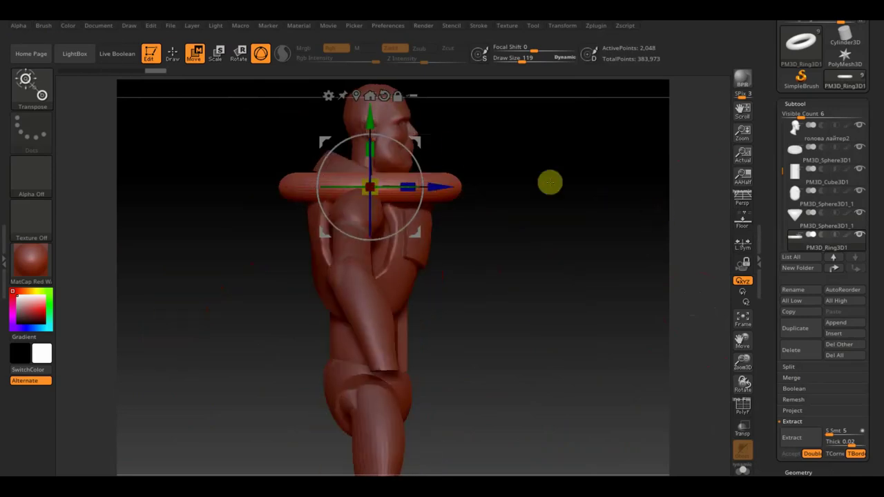
Step: Tilt, rescale, raise and shift the ring in depth so it encircles the neck
mouse_move(417, 158)
mouse_down()
mouse_move(426, 197)
mouse_move(435, 185)
mouse_up()
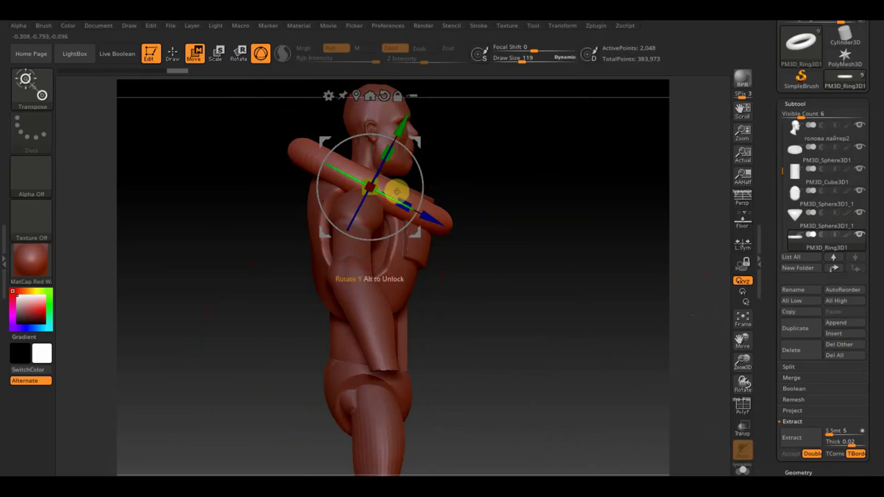
drag(379, 185, 354, 190)
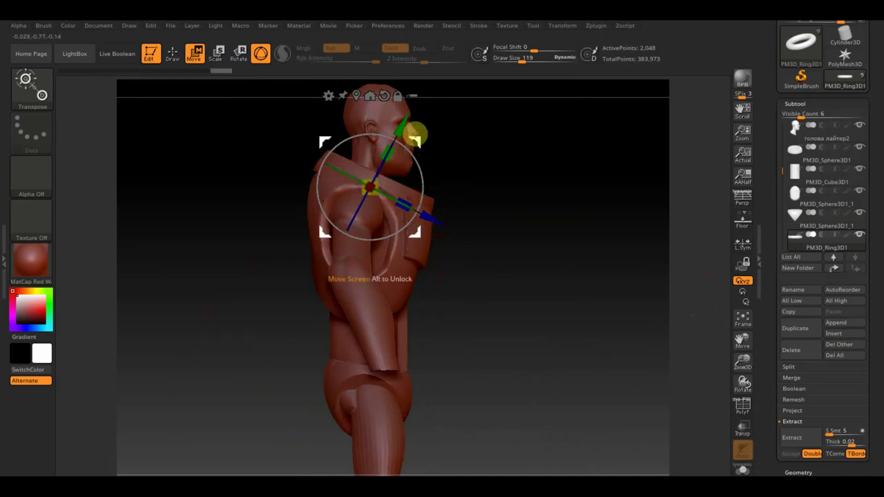
drag(408, 130, 417, 112)
mouse_move(470, 159)
mouse_down()
mouse_move(548, 250)
mouse_move(612, 288)
mouse_move(624, 266)
mouse_up()
drag(373, 245, 391, 273)
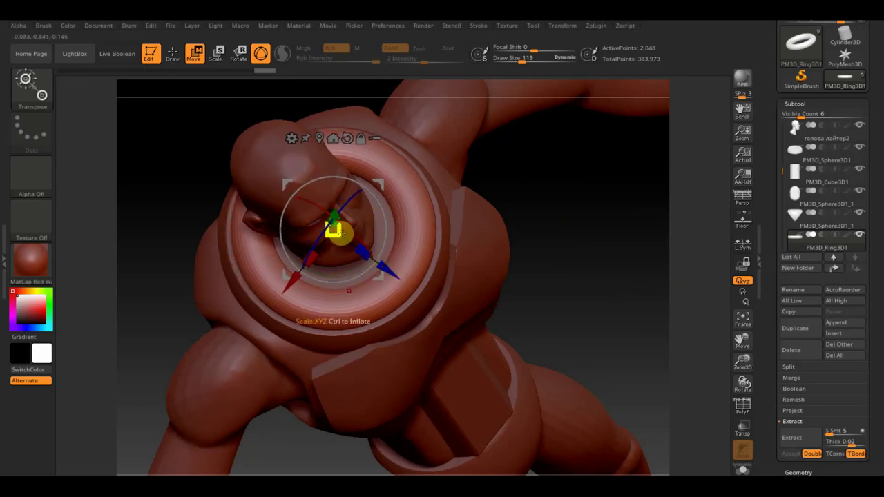
drag(335, 230, 334, 232)
drag(384, 251, 394, 264)
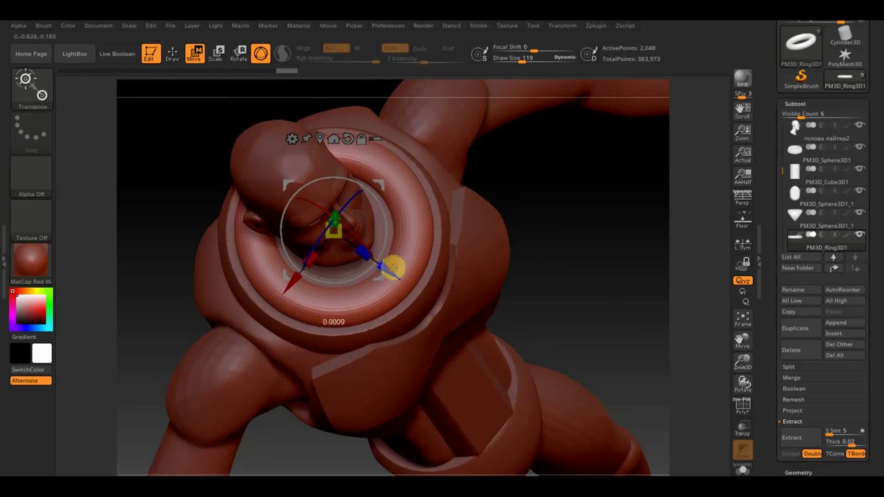
mouse_move(542, 290)
mouse_down()
mouse_move(612, 313)
mouse_move(610, 302)
mouse_up()
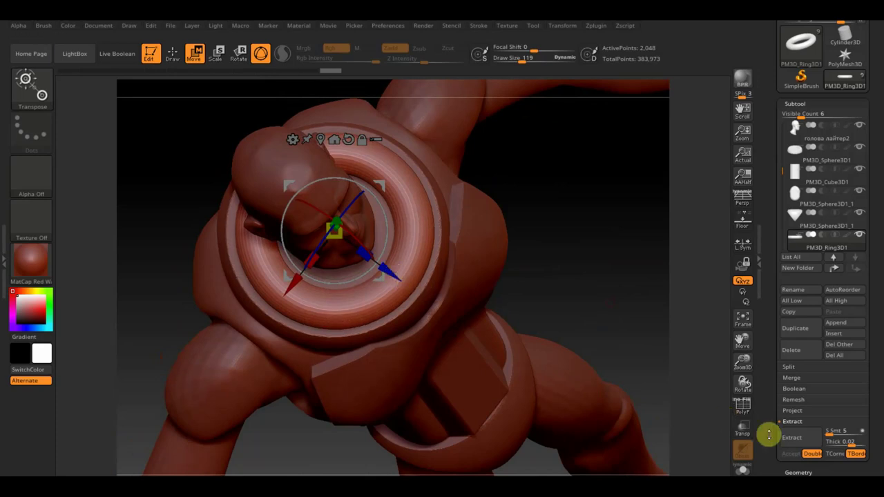
click(742, 428)
Step: Lower the ring onto the collar and tilt it slightly to follow the neck
drag(697, 400, 690, 281)
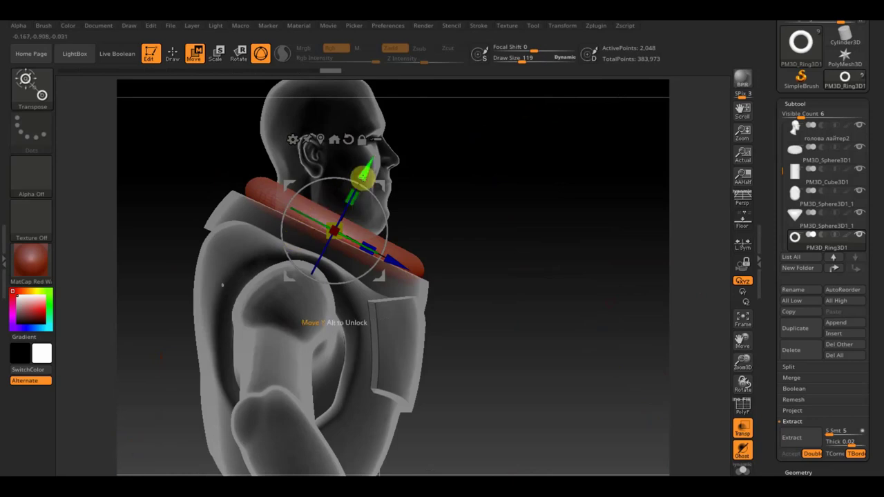
drag(365, 172, 359, 172)
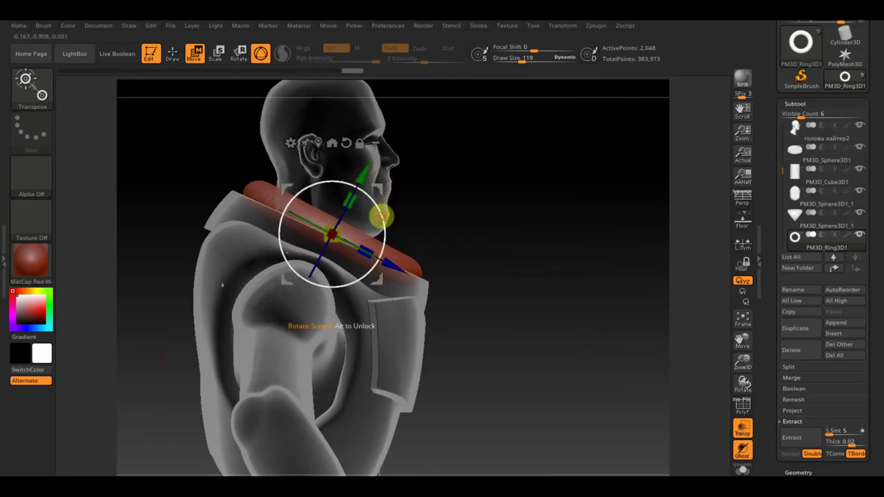
drag(381, 217, 379, 215)
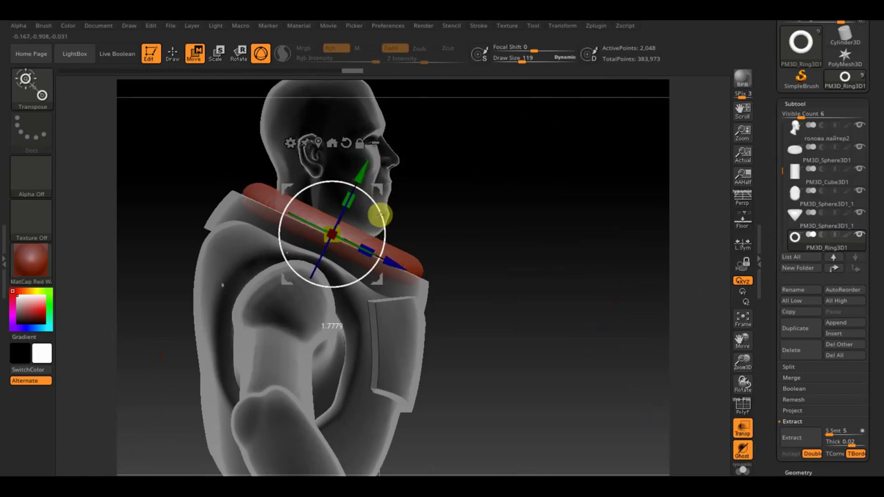
mouse_move(461, 200)
mouse_down()
mouse_move(473, 251)
mouse_move(463, 267)
mouse_move(442, 235)
mouse_move(470, 214)
mouse_move(537, 211)
mouse_move(543, 250)
mouse_move(546, 202)
mouse_move(553, 205)
mouse_up()
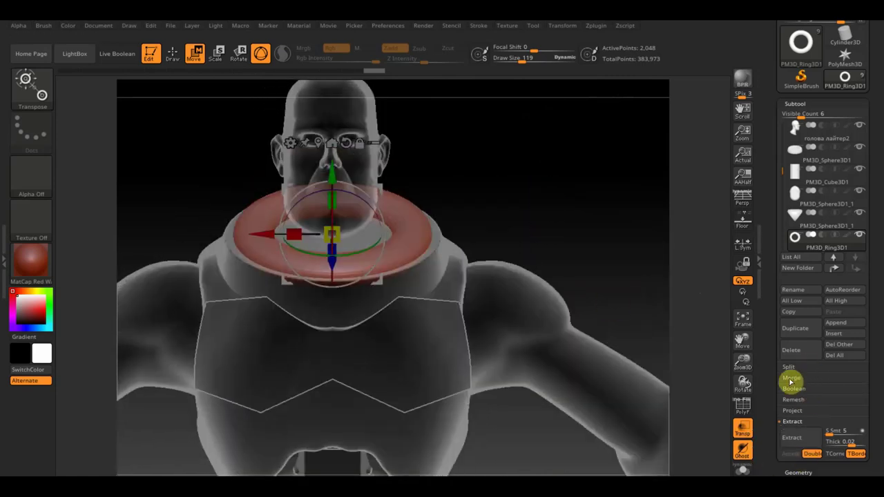
click(799, 473)
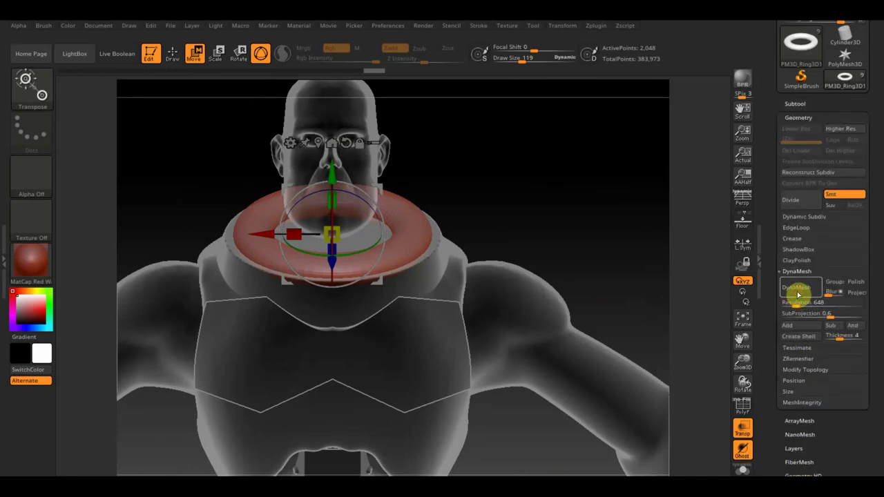
Step: DynaMesh the neck ring to 19,716 points and turn off the see-through display
click(798, 292)
click(745, 410)
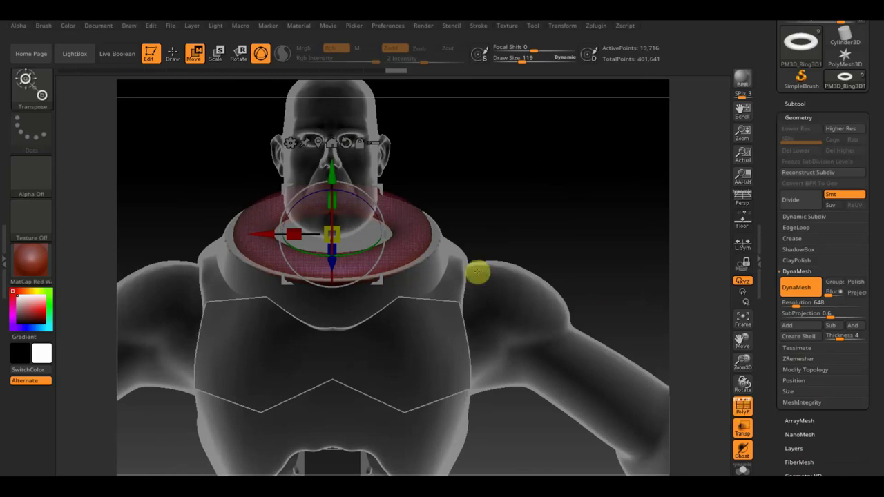
click(795, 103)
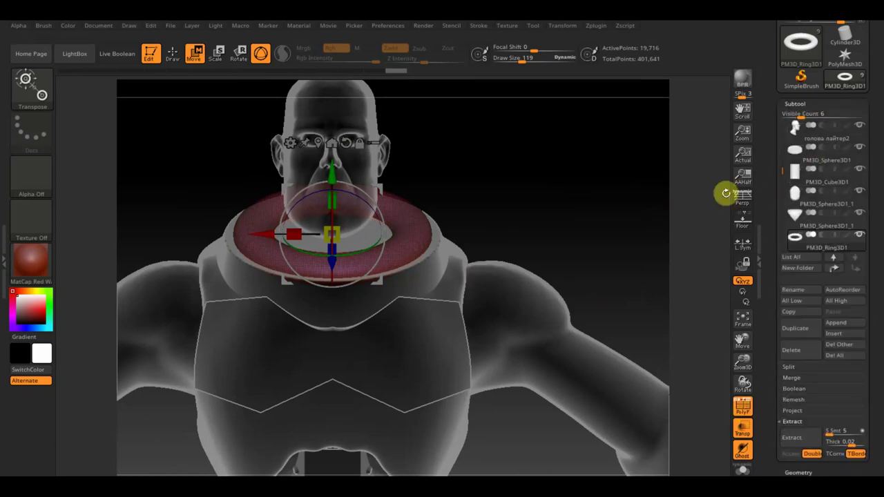
click(742, 430)
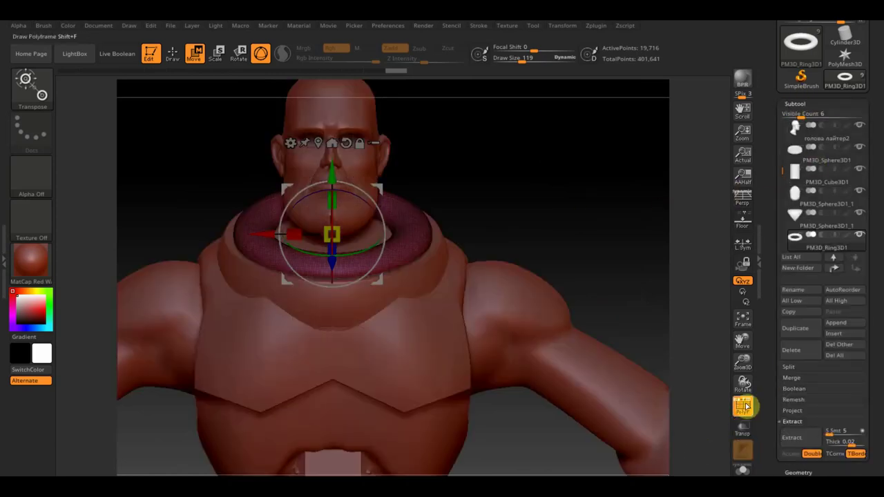
drag(587, 233, 607, 247)
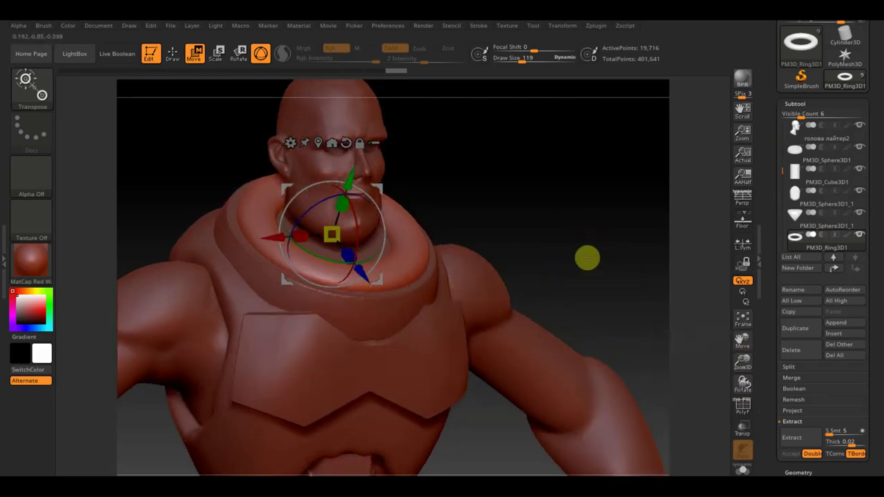
mouse_move(797, 237)
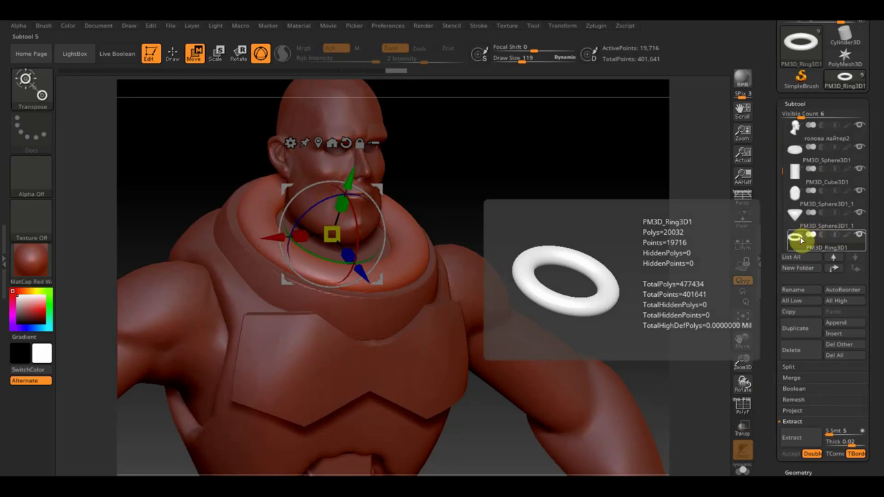
Step: Move the PM3D_Sphere3D1 subtool to the bottom of the subtool list
click(800, 161)
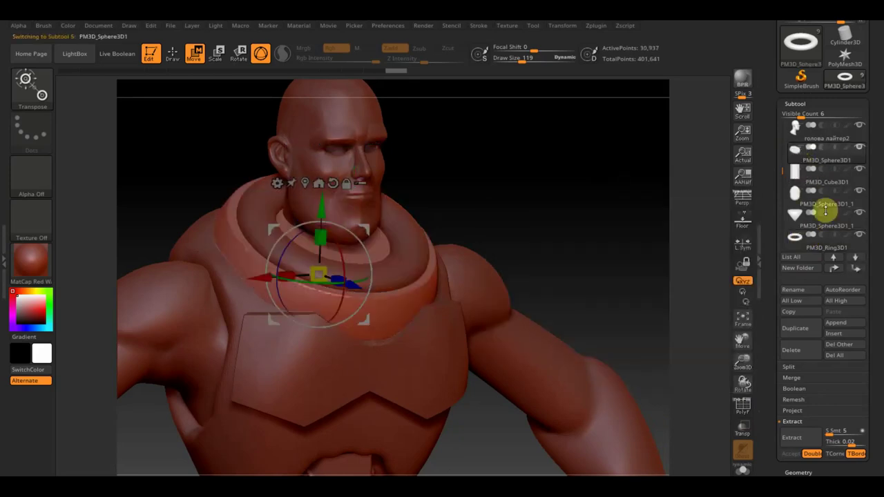
click(857, 270)
click(857, 269)
click(857, 269)
click(857, 269)
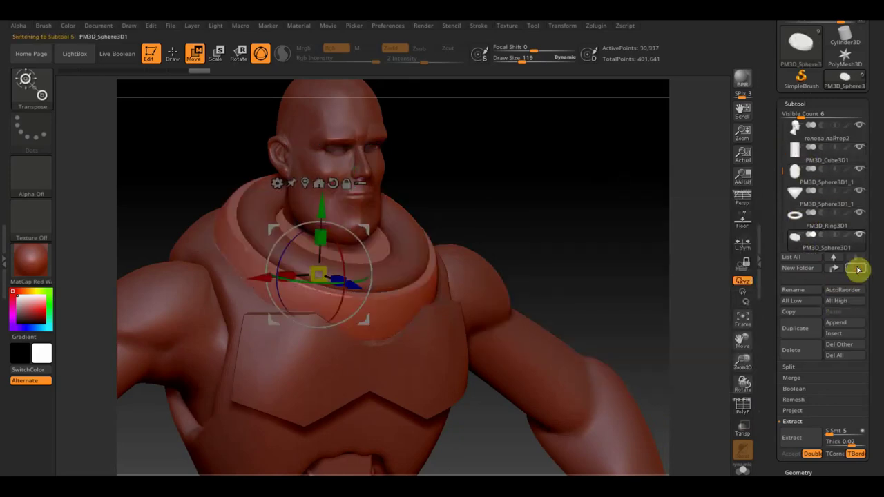
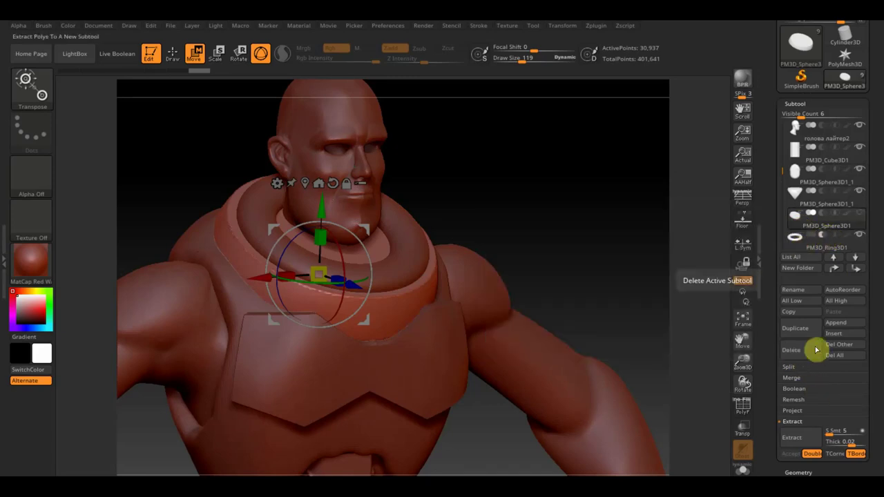
Step: Merge the neck ring down into the collar piece beneath it, leaving five parts
click(800, 379)
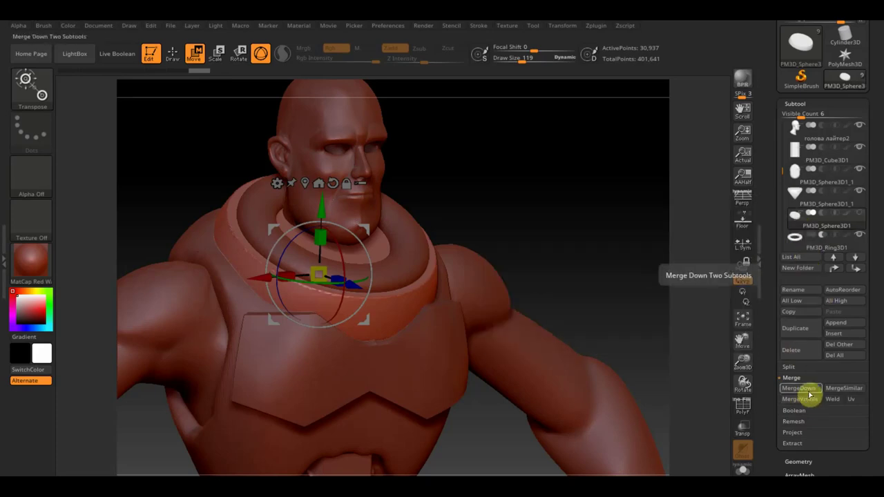
click(810, 391)
click(688, 409)
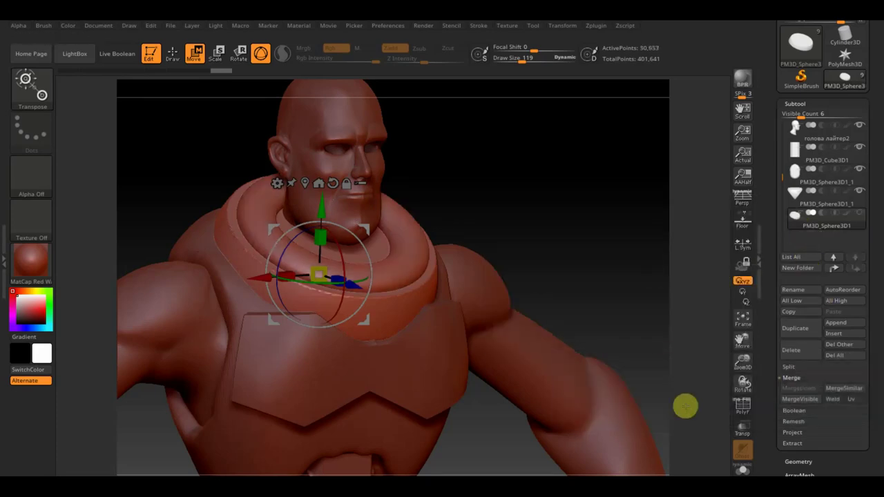
mouse_move(579, 150)
ctrl+shift+mouse_down()
mouse_move(628, 222)
mouse_move(629, 277)
mouse_move(608, 239)
ctrl+shift+mouse_up()
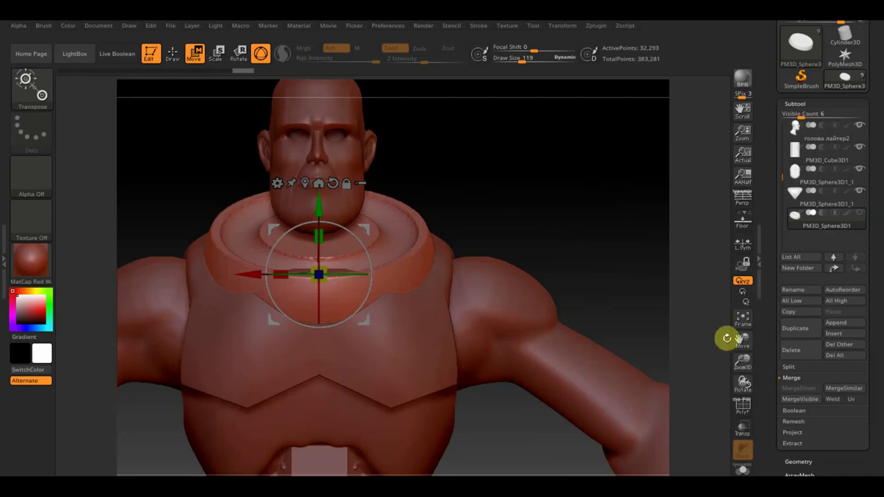
Step: Bring up the Append mesh list for adding a new part
click(806, 463)
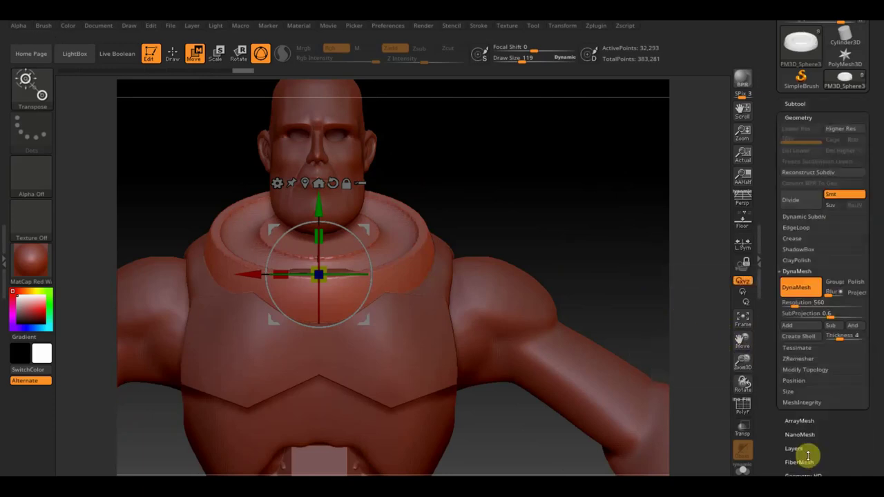
click(803, 104)
click(846, 335)
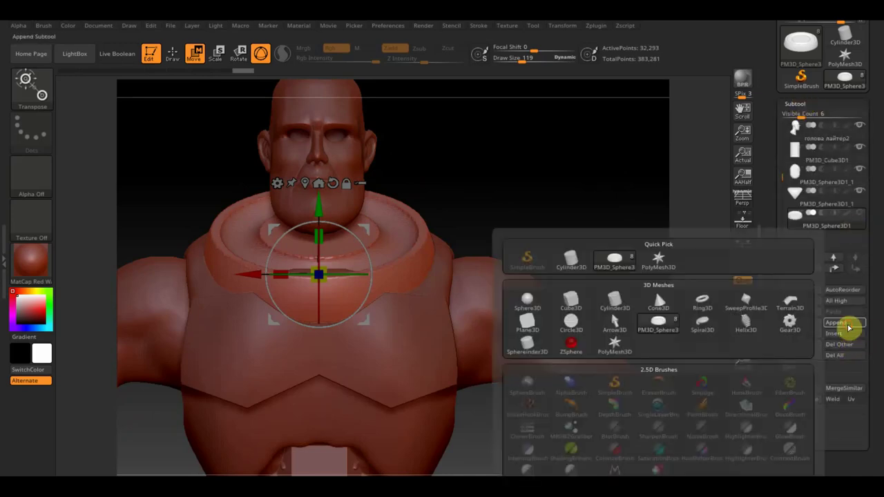
Step: Append a Sphere3D part, frame it, shrink it and lift it up toward the head
click(535, 307)
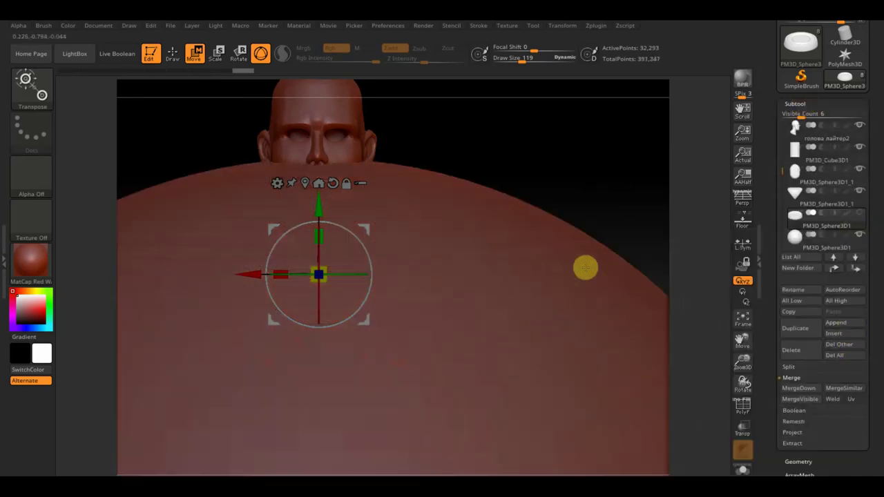
alt+click(602, 319)
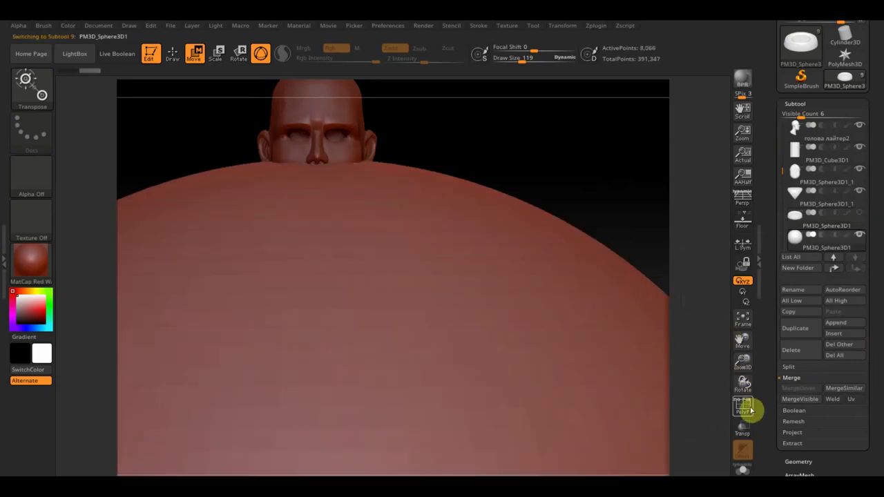
click(743, 318)
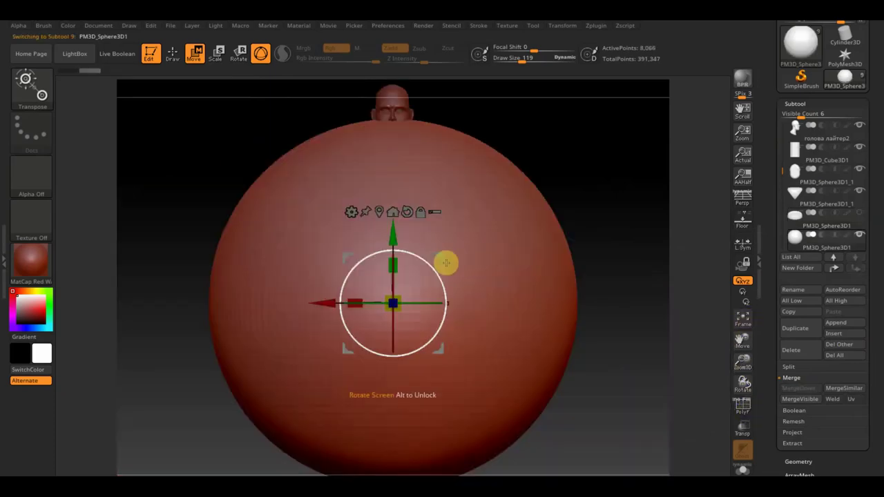
drag(397, 302, 182, 256)
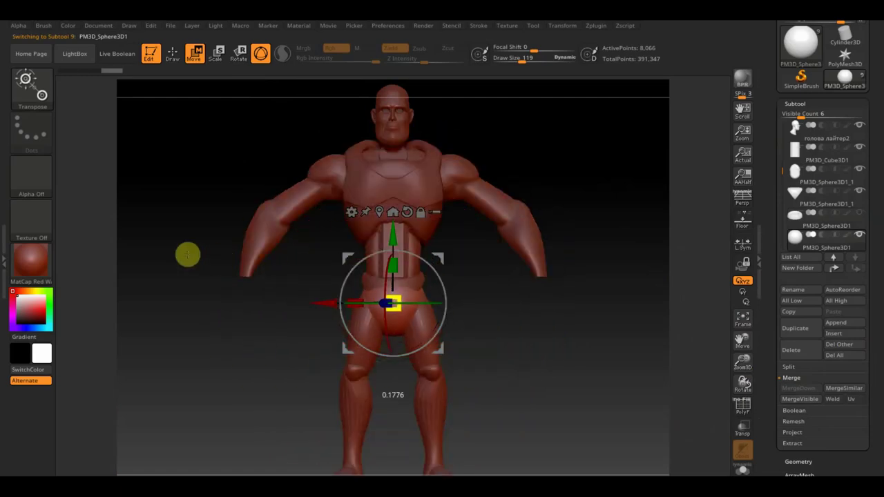
drag(390, 234, 407, 78)
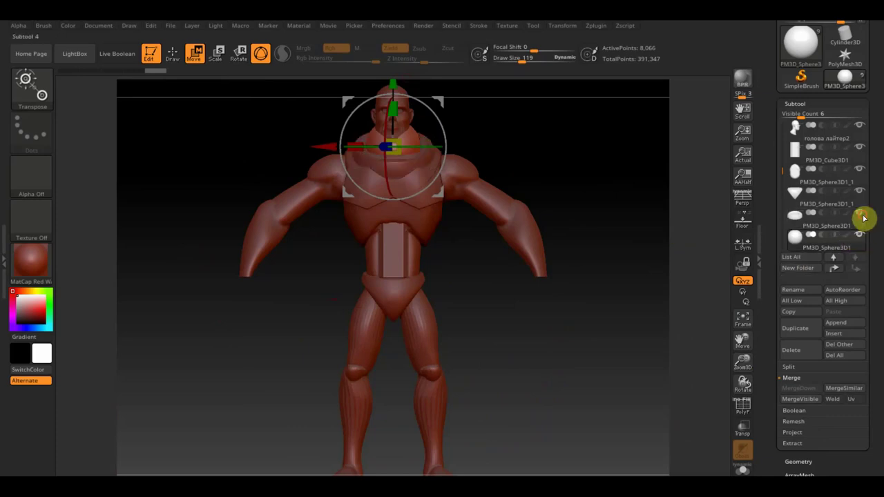
Step: Fine-tune the sphere's position inside the neck collar, checking it from several angles
mouse_move(592, 351)
mouse_down()
mouse_move(582, 467)
mouse_move(637, 241)
mouse_move(658, 242)
mouse_up()
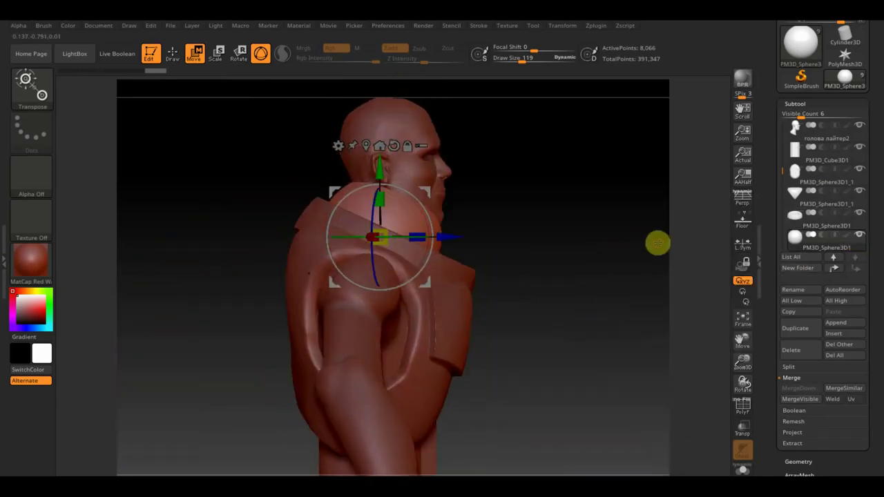
mouse_move(551, 200)
mouse_down()
mouse_move(532, 227)
mouse_move(525, 278)
mouse_move(489, 267)
mouse_up()
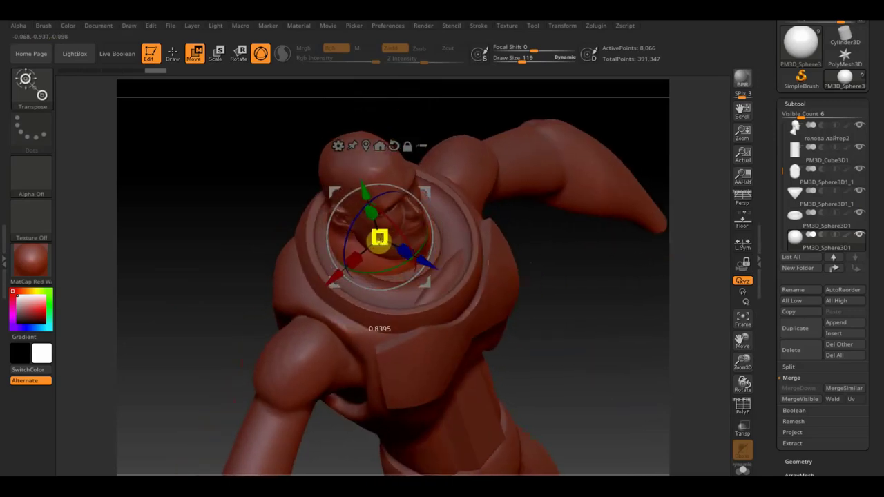
drag(424, 259, 442, 267)
mouse_move(602, 295)
mouse_down()
mouse_move(628, 234)
mouse_move(561, 239)
mouse_up()
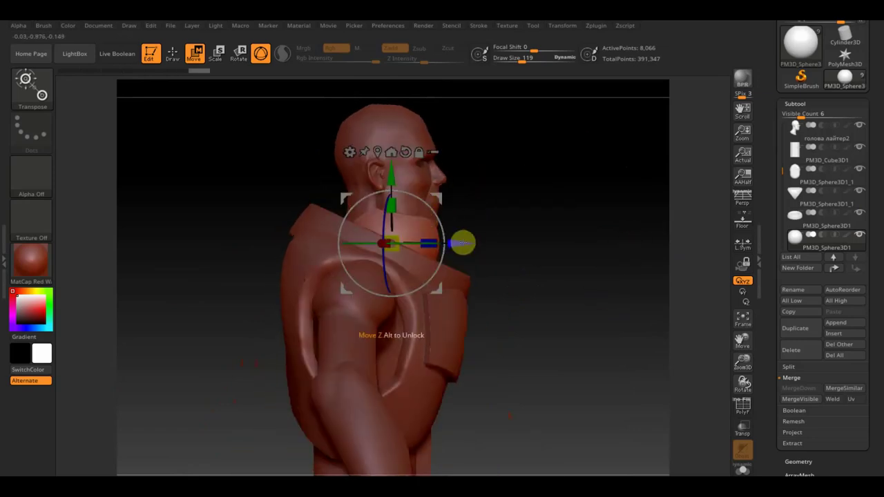
drag(394, 167, 385, 183)
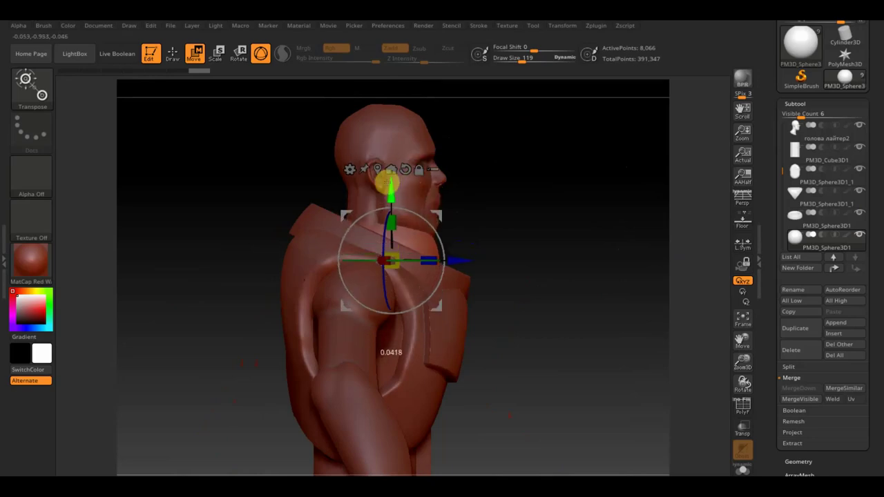
mouse_move(488, 250)
mouse_down()
mouse_move(473, 261)
mouse_move(533, 310)
mouse_move(529, 321)
mouse_move(554, 311)
mouse_move(524, 286)
mouse_up()
mouse_move(459, 264)
mouse_down()
mouse_move(446, 263)
mouse_move(546, 227)
mouse_move(445, 200)
mouse_up()
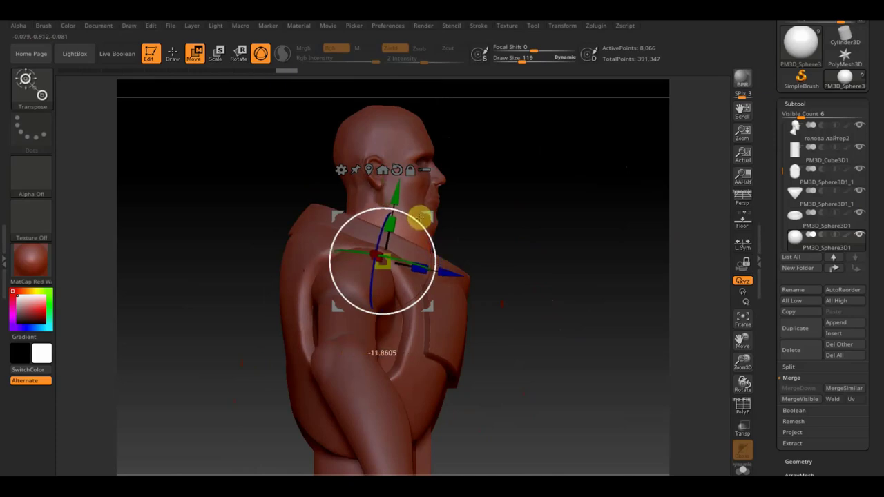
mouse_move(422, 221)
mouse_down()
mouse_move(548, 253)
mouse_move(525, 265)
mouse_move(468, 265)
mouse_up()
mouse_move(565, 233)
mouse_down()
mouse_move(635, 217)
mouse_move(625, 298)
mouse_move(578, 294)
mouse_up()
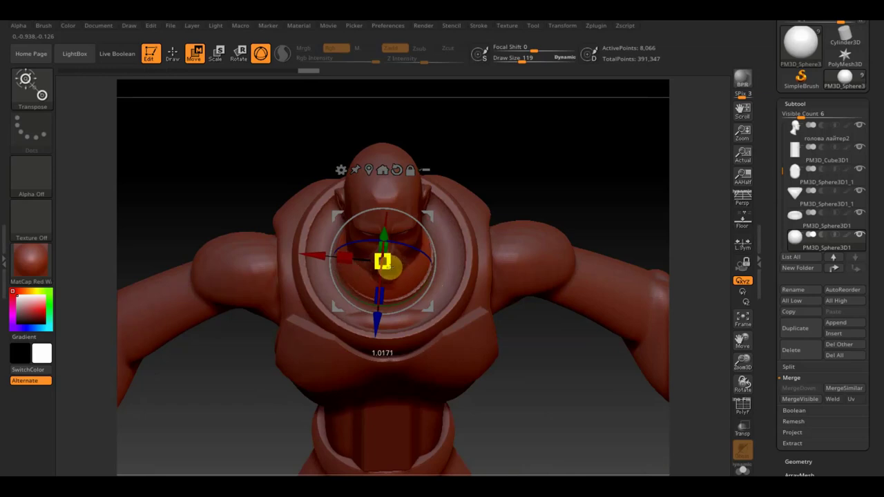
drag(562, 193, 558, 219)
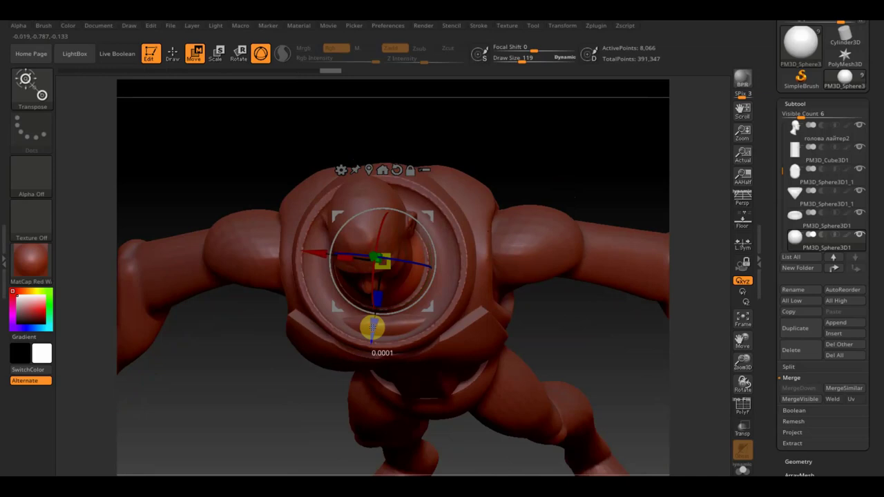
mouse_move(584, 190)
mouse_down()
mouse_move(600, 154)
mouse_move(594, 111)
mouse_up()
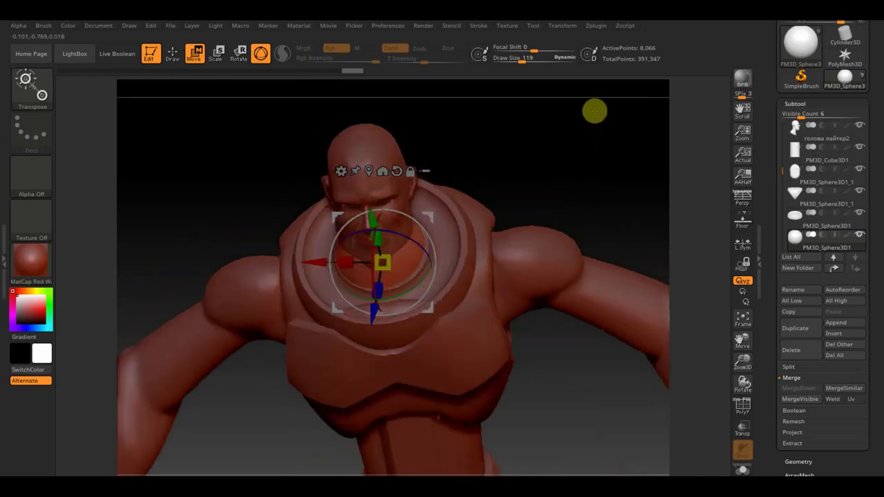
drag(316, 268, 311, 265)
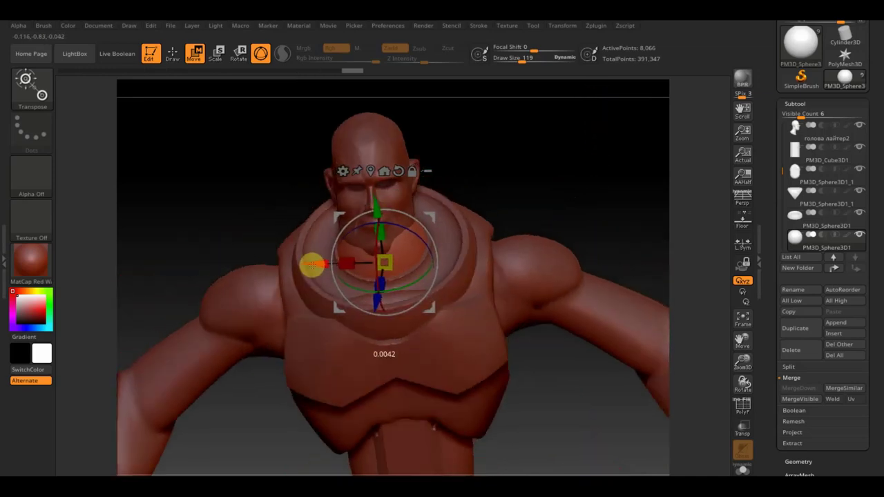
drag(615, 226, 616, 183)
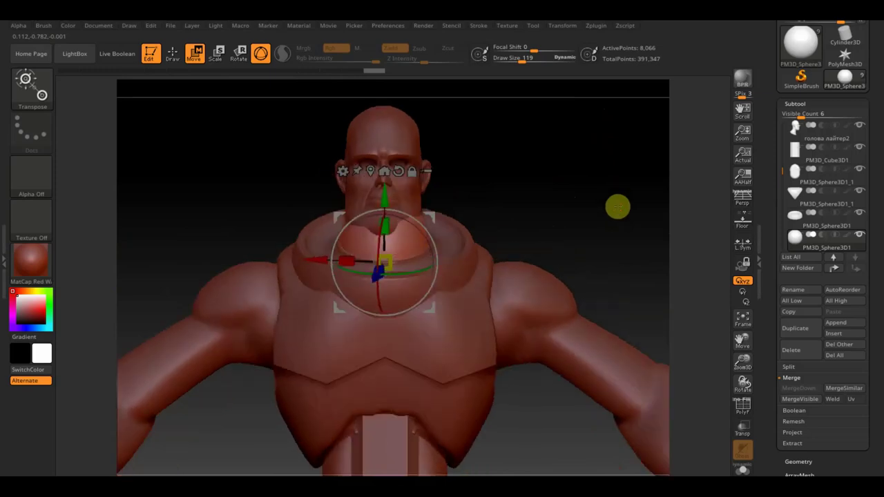
Step: DynaMesh the neck sphere at resolution 376
click(808, 461)
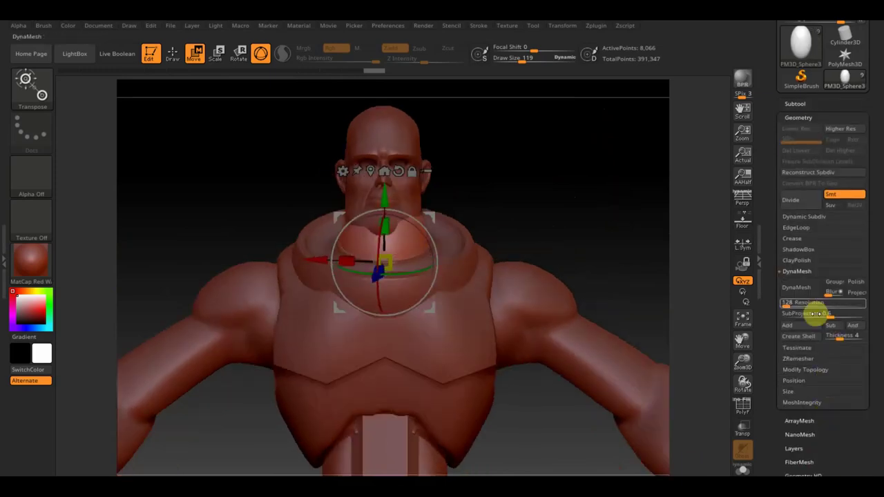
drag(777, 304, 790, 302)
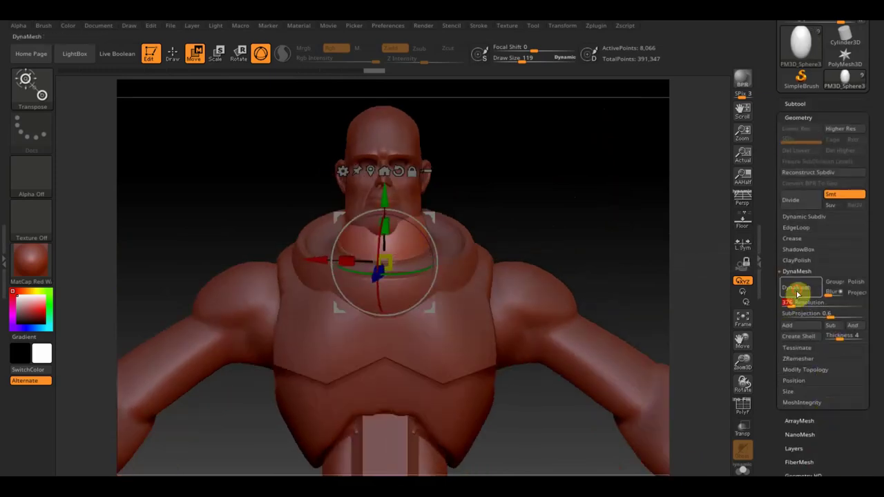
click(796, 287)
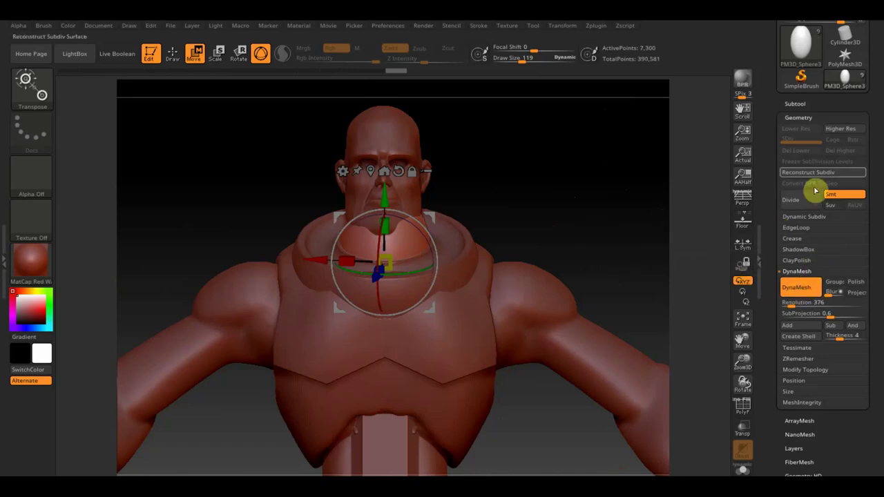
Step: Merge the sphere down into the collar piece above it and view the full body
click(796, 104)
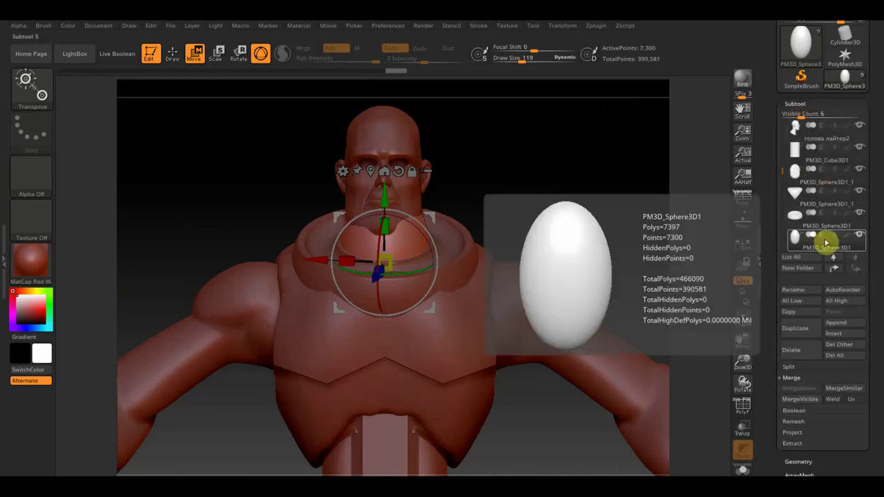
click(805, 221)
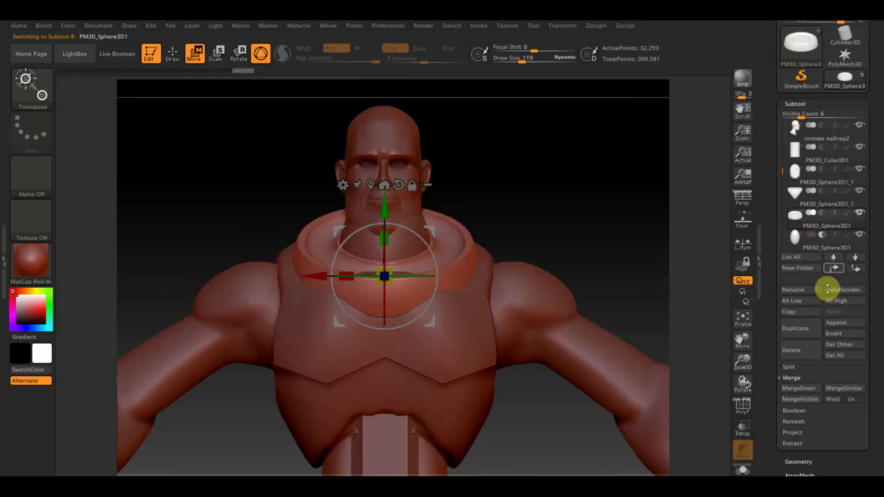
click(801, 389)
click(694, 416)
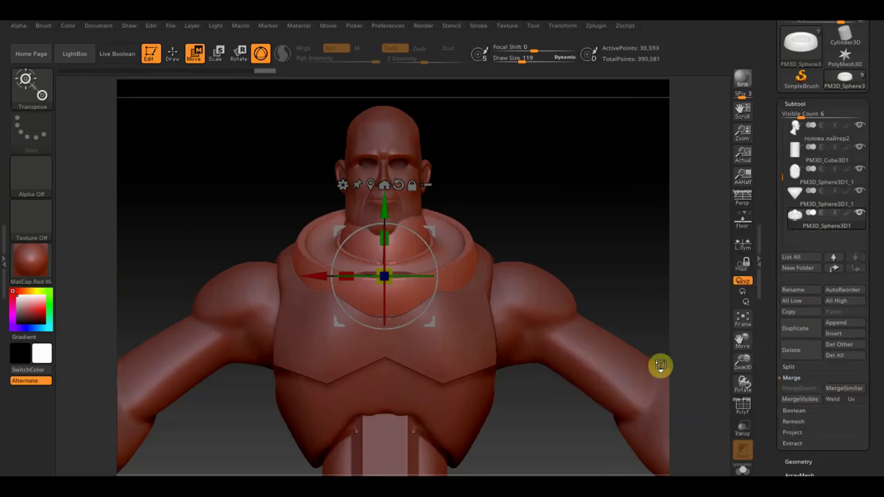
mouse_move(610, 230)
mouse_down()
mouse_move(610, 267)
mouse_move(590, 235)
mouse_move(610, 239)
mouse_up()
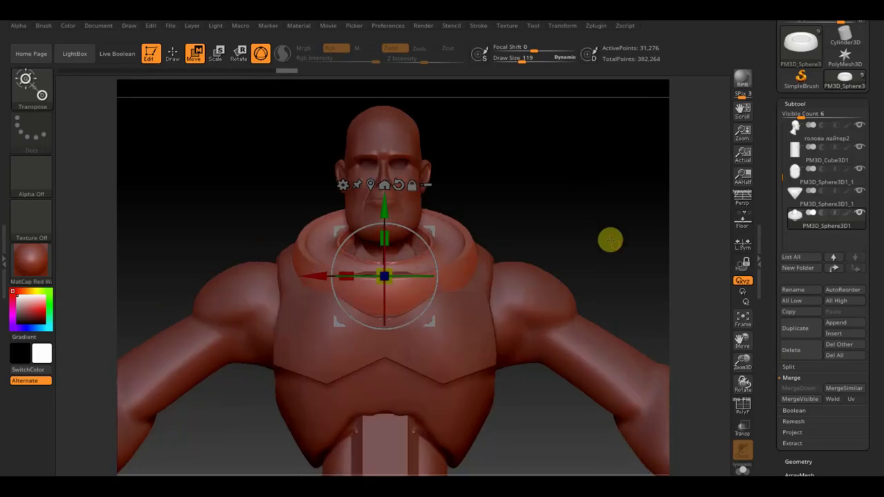
drag(421, 285, 572, 264)
drag(611, 232, 607, 167)
mouse_move(618, 211)
mouse_down()
mouse_move(591, 215)
mouse_move(571, 134)
mouse_move(544, 161)
mouse_move(576, 214)
mouse_up()
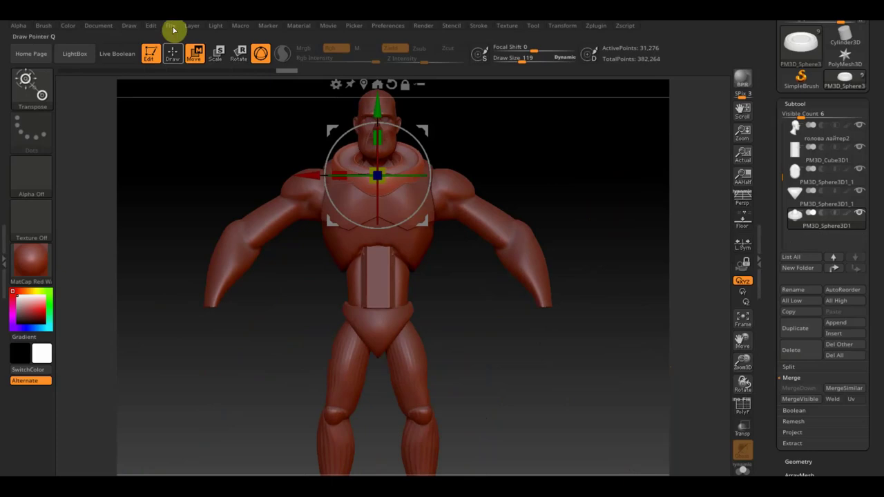
click(173, 53)
drag(521, 58, 511, 59)
mouse_move(544, 122)
mouse_down()
mouse_move(543, 166)
mouse_move(527, 172)
mouse_move(553, 177)
mouse_move(580, 263)
mouse_move(554, 231)
mouse_move(560, 282)
mouse_up()
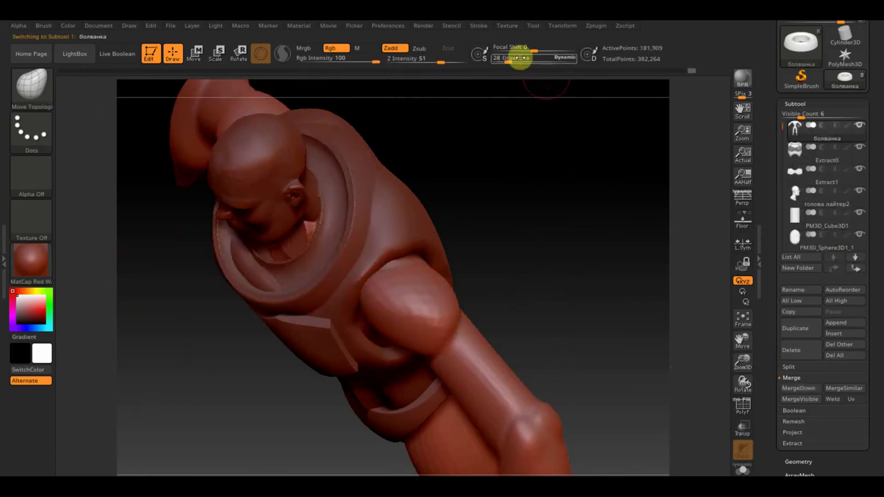
drag(515, 57, 517, 56)
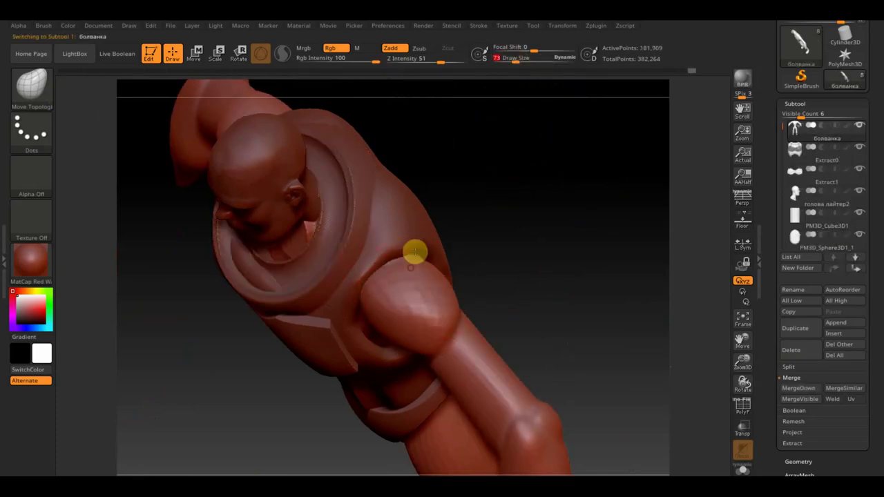
mouse_move(552, 221)
mouse_down()
mouse_move(522, 203)
mouse_move(540, 158)
mouse_up()
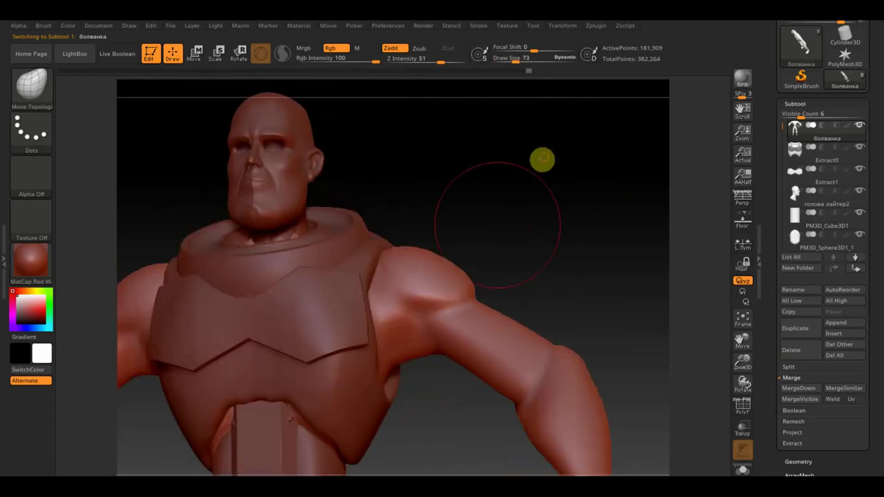
mouse_move(517, 245)
mouse_down()
mouse_move(453, 266)
mouse_move(498, 296)
mouse_up()
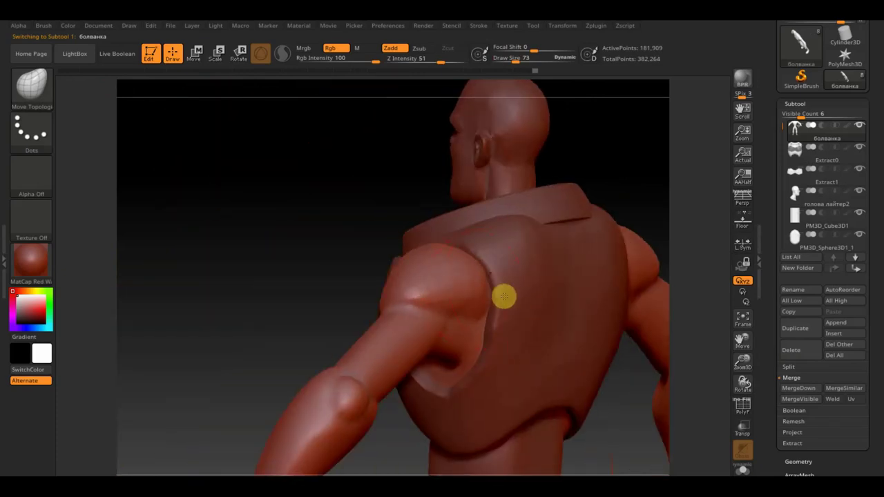
drag(352, 212, 302, 198)
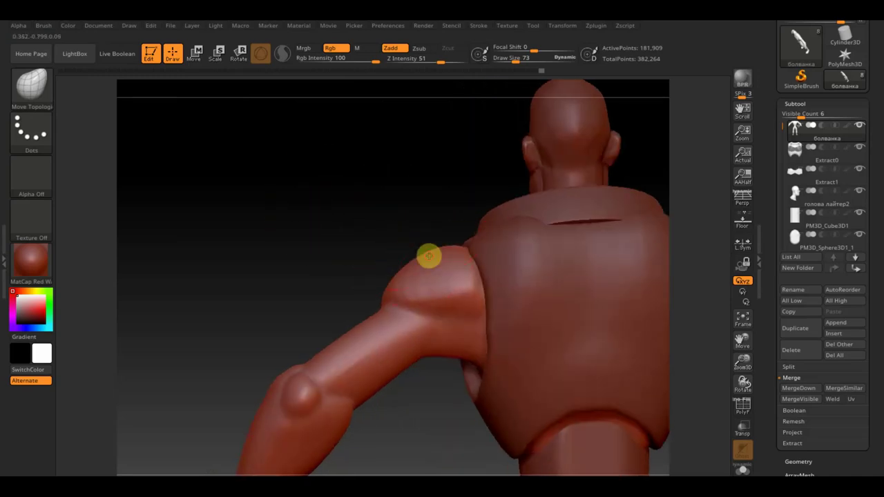
mouse_move(315, 207)
mouse_down()
mouse_move(362, 236)
mouse_move(499, 214)
mouse_up()
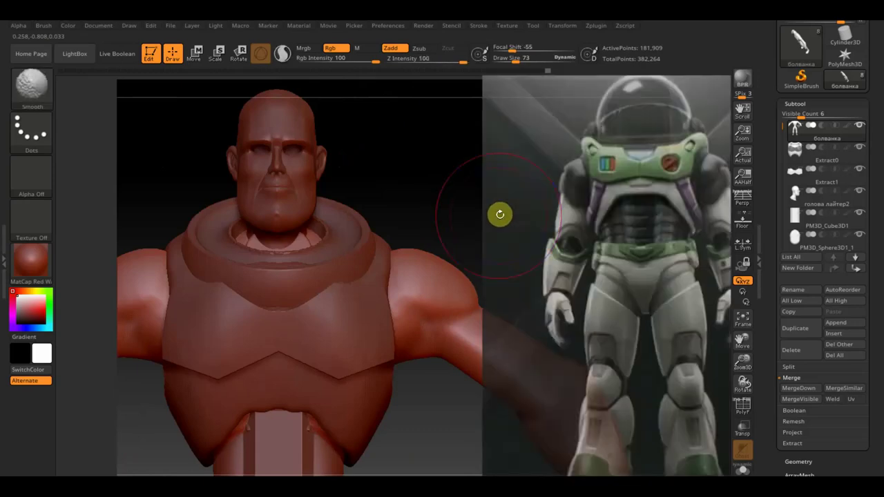
key(shift+z)
mouse_move(656, 221)
mouse_down()
mouse_move(598, 458)
mouse_move(601, 411)
mouse_move(483, 389)
mouse_up()
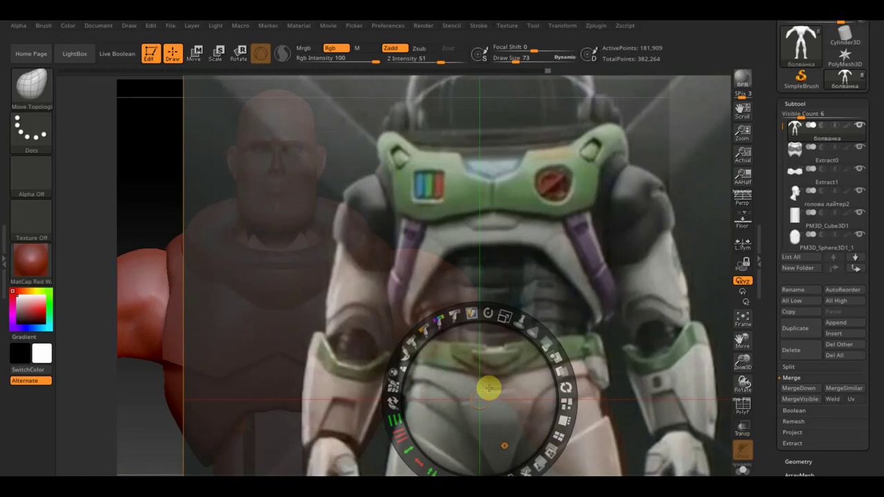
key(shift+z)
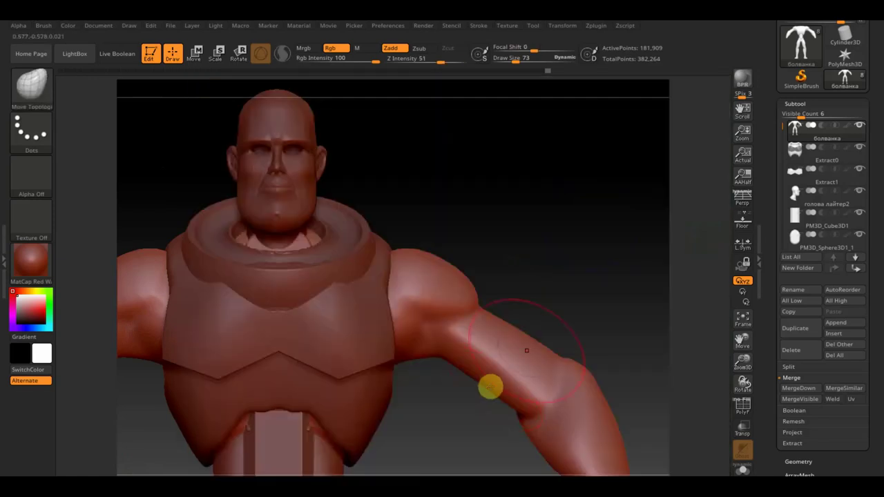
mouse_move(609, 215)
mouse_down()
mouse_move(564, 163)
mouse_move(511, 60)
mouse_up()
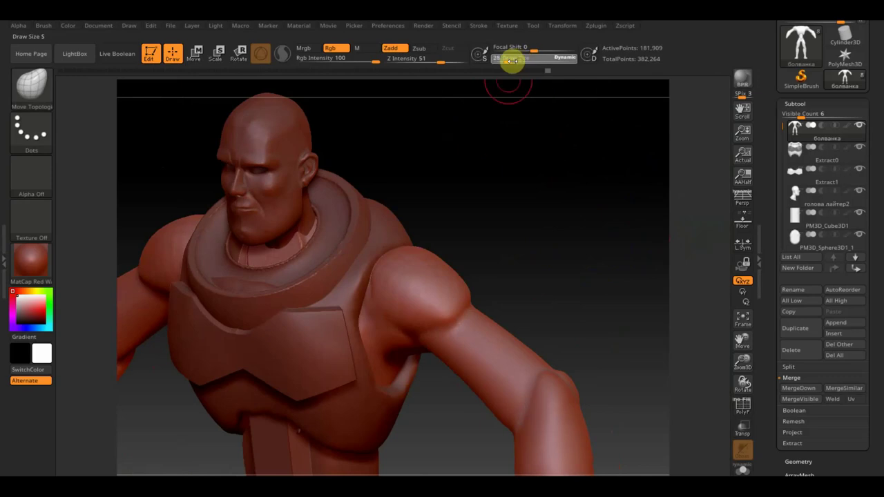
drag(542, 197, 683, 192)
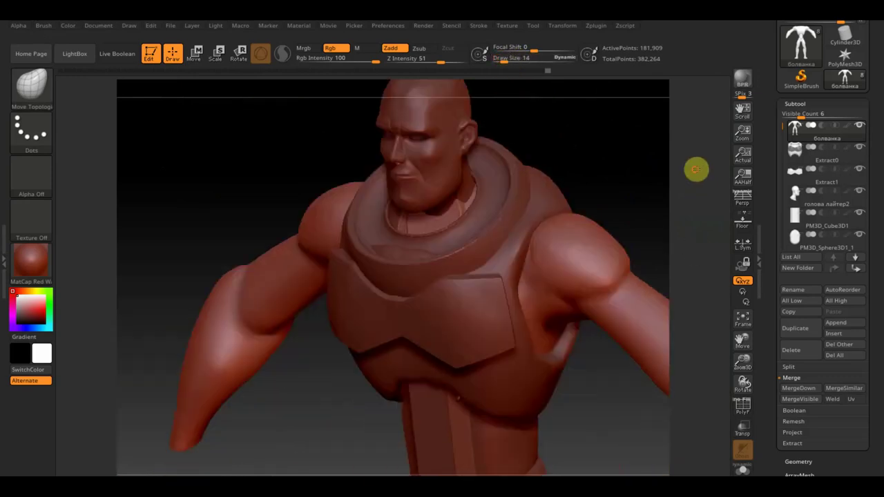
drag(605, 316, 591, 351)
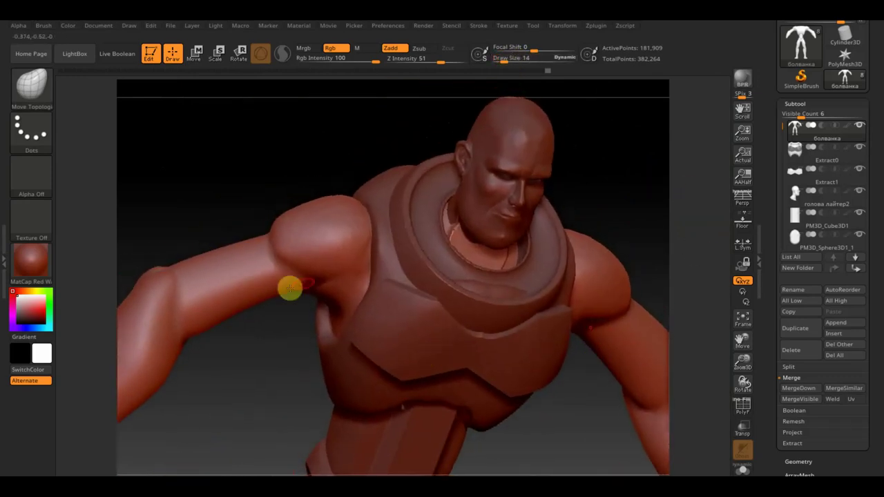
key(ctrl)
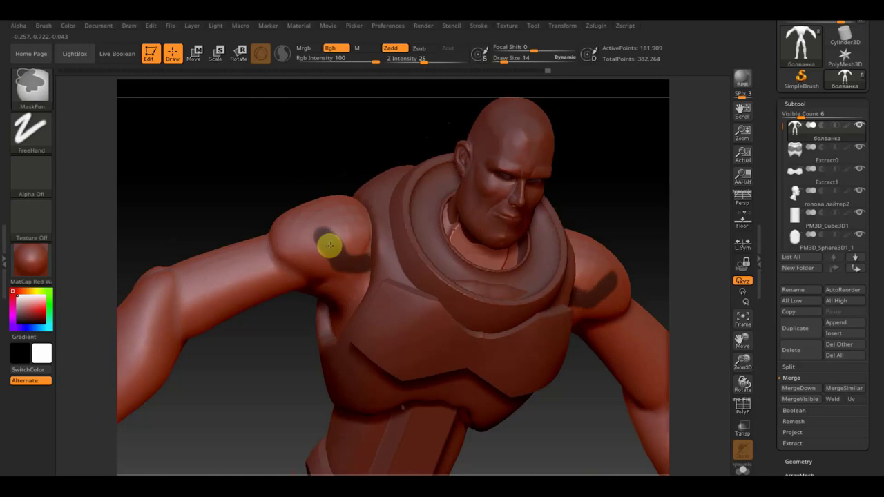
Step: Paint masks over both shoulder caps, orbiting to cover their sides and undersides
mouse_move(311, 206)
mouse_down()
mouse_move(322, 225)
mouse_move(309, 215)
mouse_up()
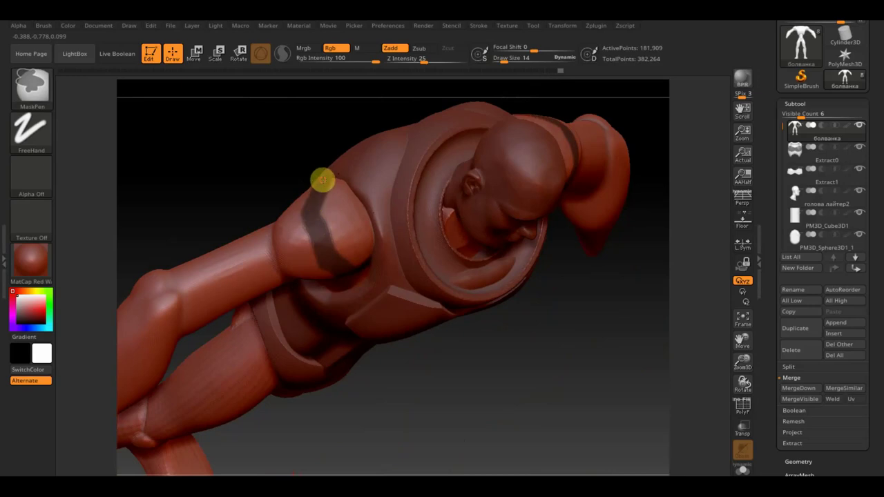
mouse_move(298, 148)
mouse_down()
mouse_move(325, 175)
mouse_move(322, 215)
mouse_move(343, 192)
mouse_move(371, 255)
mouse_up()
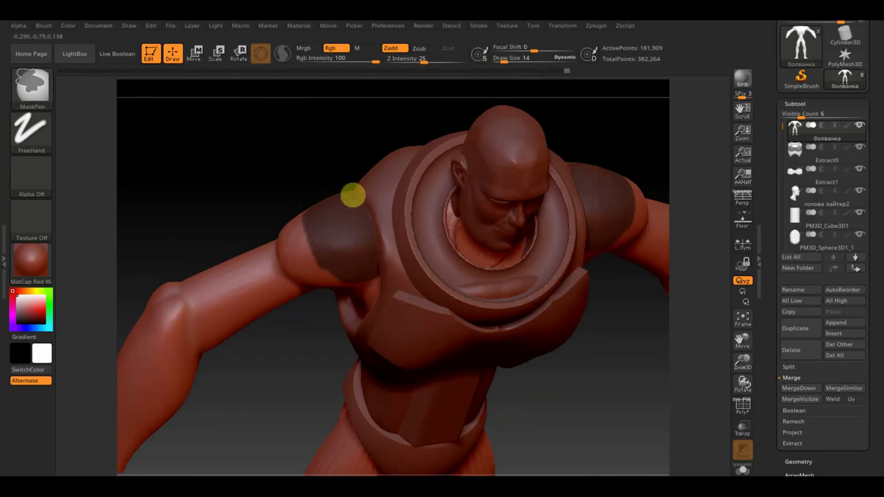
drag(273, 146, 336, 200)
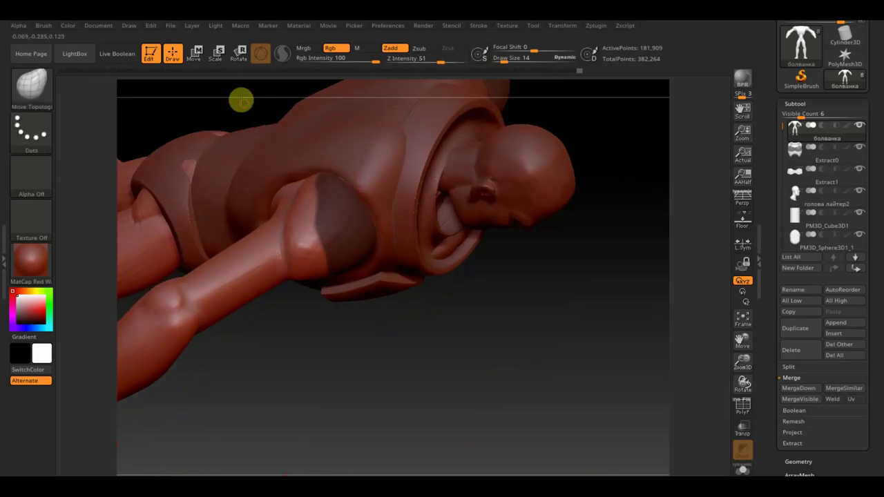
drag(241, 99, 259, 115)
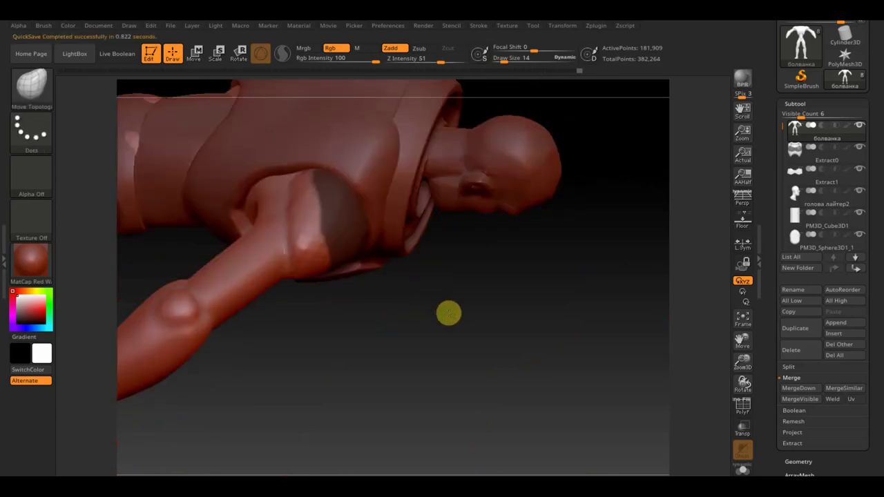
key(ctrl)
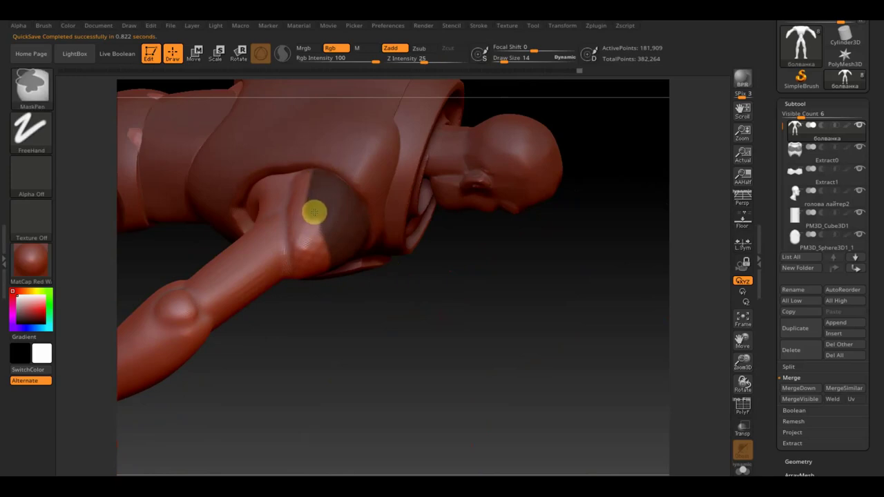
drag(380, 300, 344, 201)
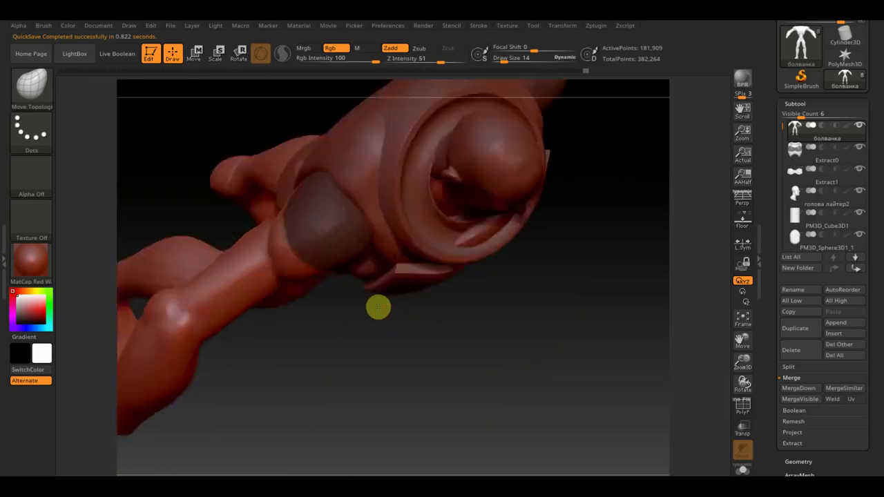
key(ctrl)
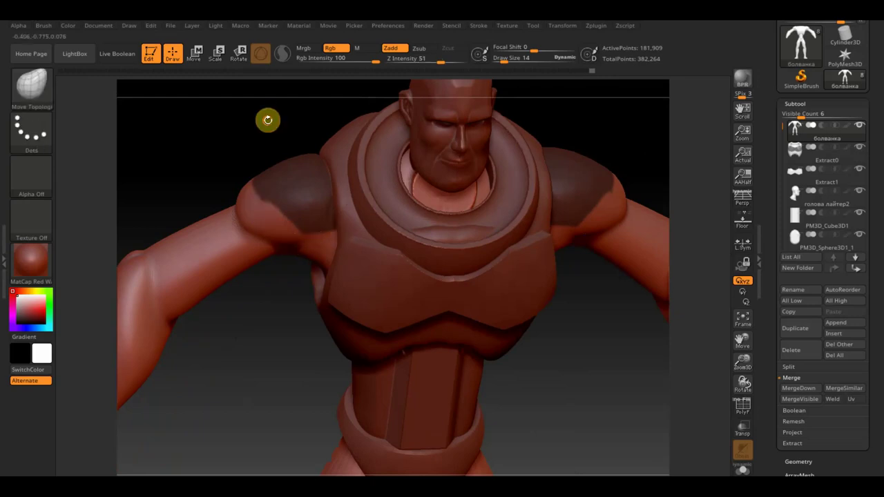
drag(267, 118, 283, 181)
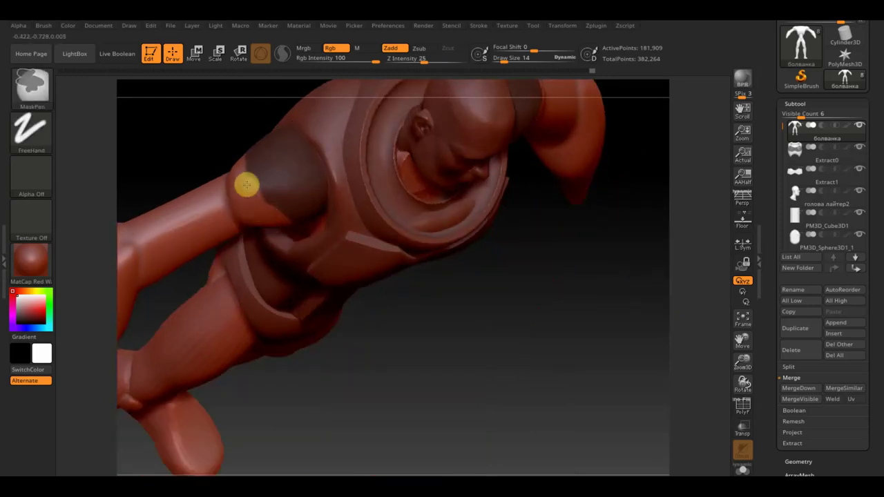
drag(217, 136, 236, 183)
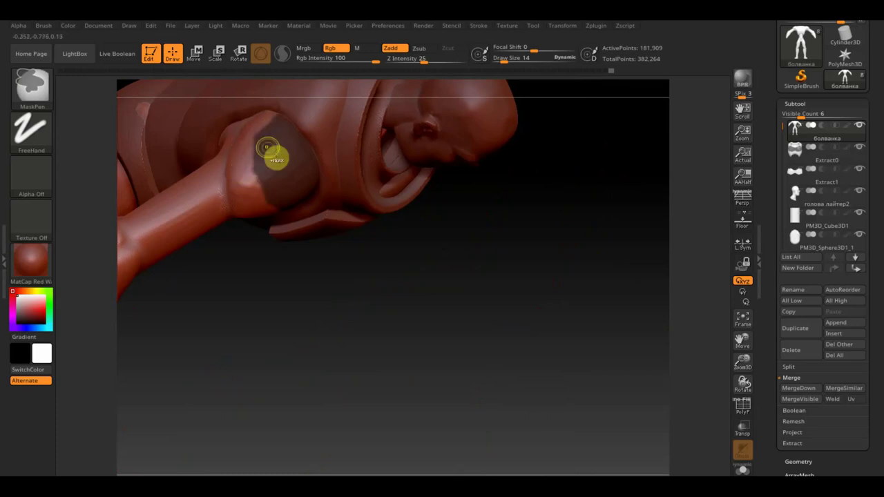
Step: Snap to a straight front view and bring up the Extract options to preview the pads
key(b)
key(m)
key(t)
mouse_move(416, 336)
mouse_down()
mouse_move(390, 191)
mouse_move(533, 144)
mouse_move(600, 301)
mouse_move(556, 267)
mouse_move(512, 370)
mouse_up()
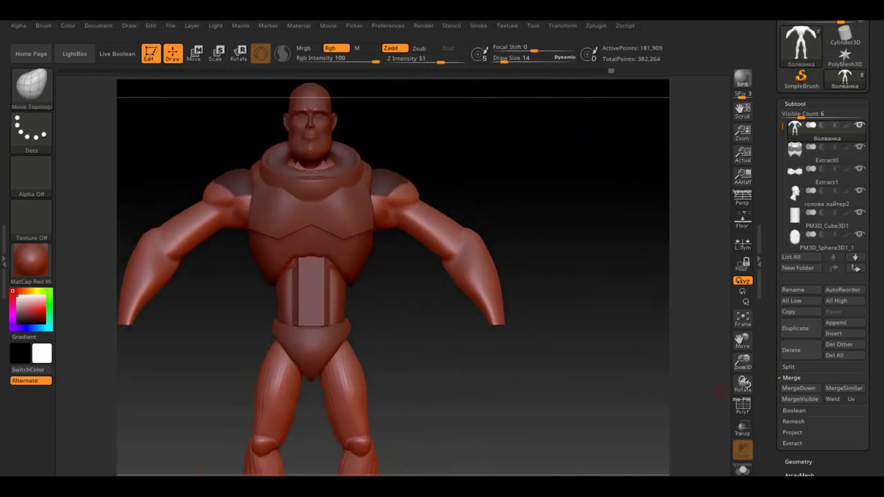
click(793, 442)
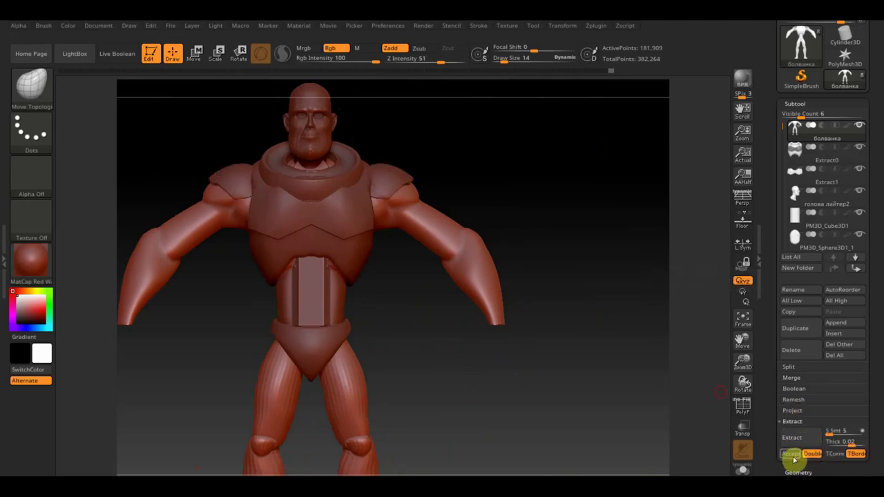
Step: Accept the shoulder pads as Extract2 and DynaMesh them at resolution 464
click(793, 455)
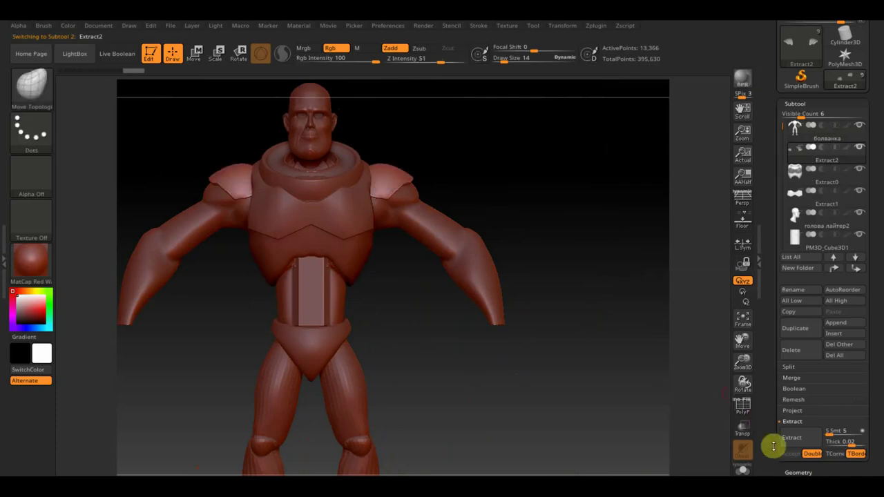
click(799, 472)
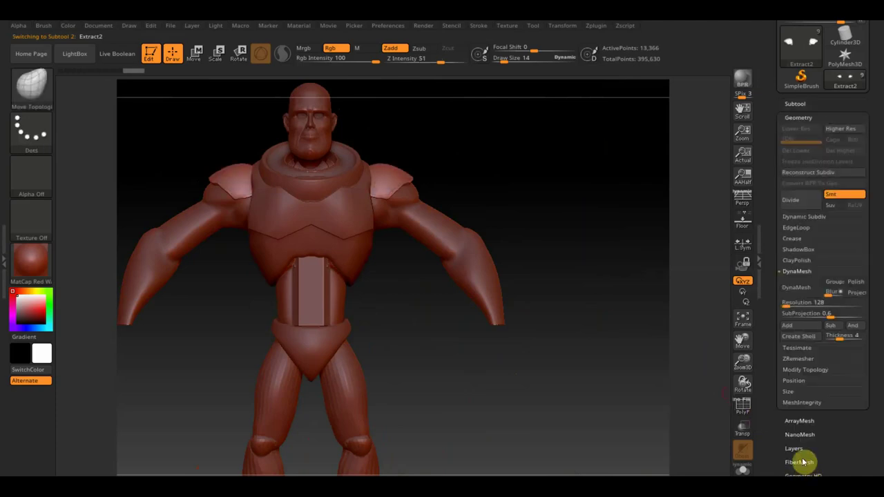
drag(789, 300, 804, 295)
click(799, 286)
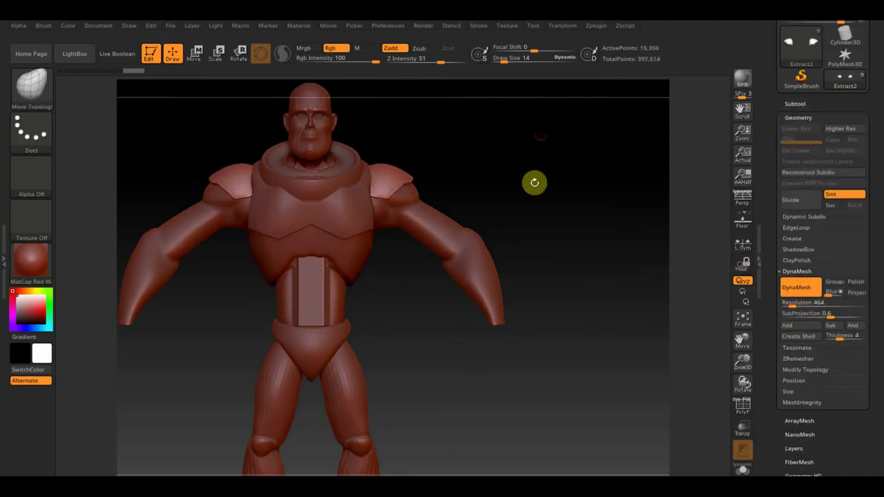
Step: Set the brush size to 77, check the pads from above, and select the body subtool
click(505, 59)
key(shift)
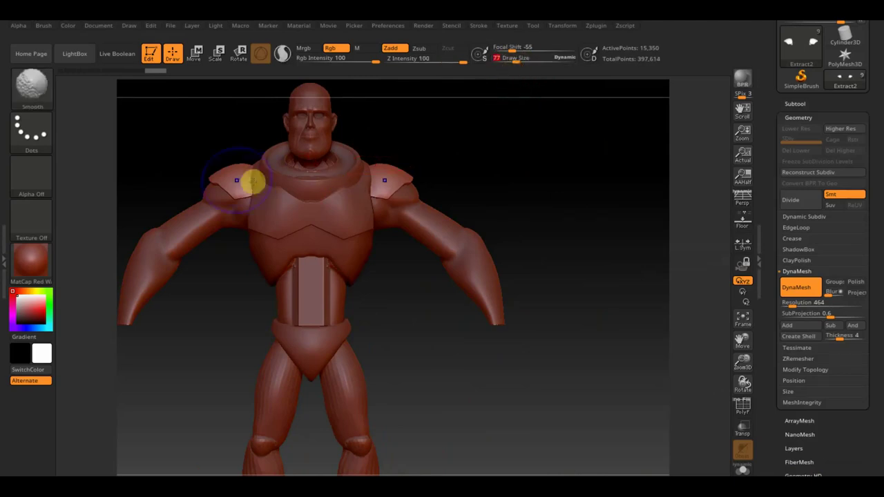
mouse_move(228, 170)
mouse_down()
mouse_move(550, 168)
mouse_move(277, 152)
mouse_up()
mouse_move(458, 257)
mouse_down()
mouse_move(448, 140)
mouse_move(564, 200)
mouse_move(577, 197)
mouse_move(529, 203)
mouse_up()
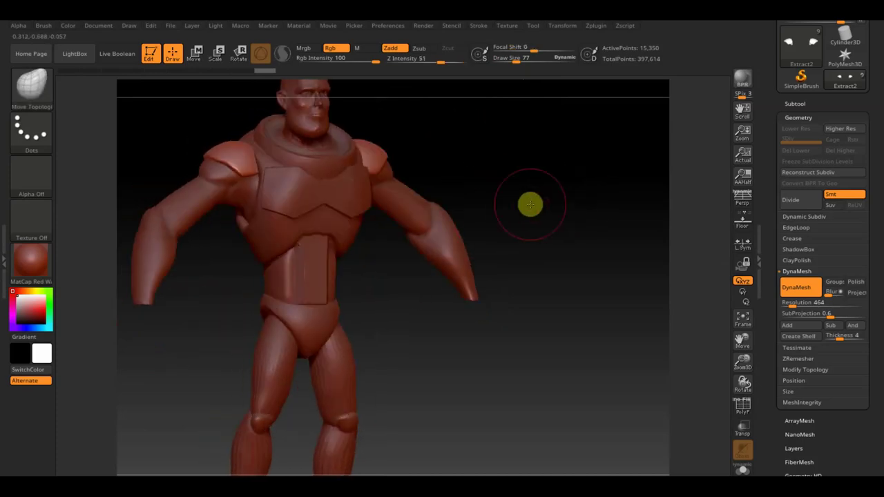
alt+click(216, 191)
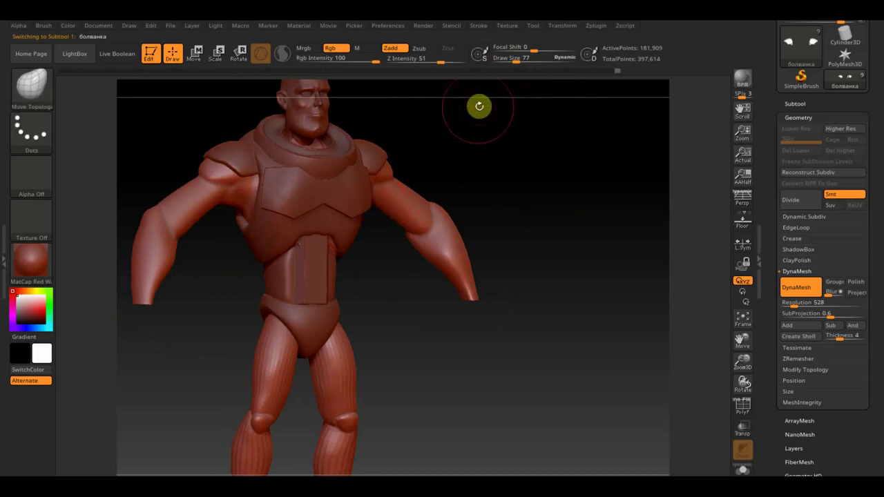
Step: Shrink the brush and mask a band around each upper arm just below the shoulder pads
drag(518, 59, 505, 63)
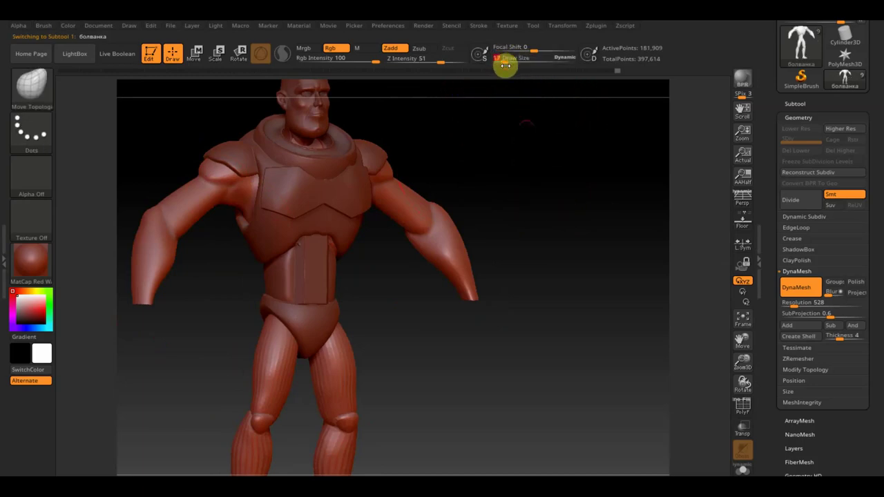
alt+drag(535, 166, 585, 253)
key(ctrl)
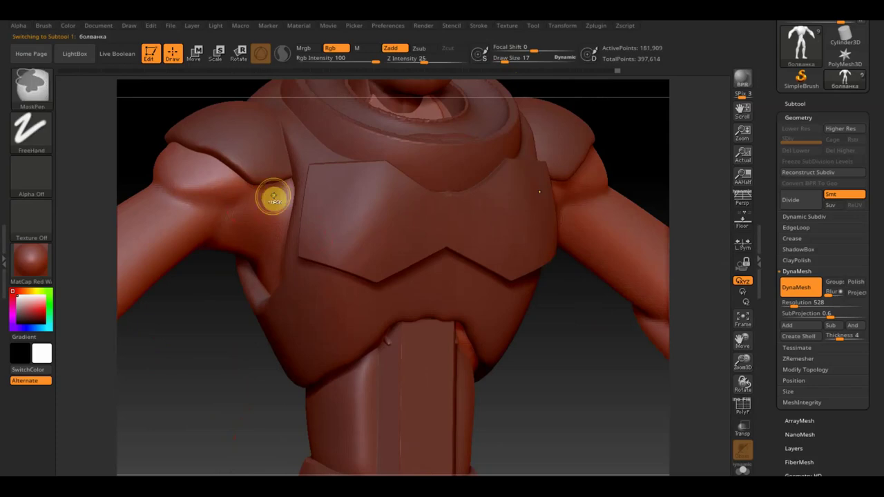
mouse_move(274, 192)
ctrl+mouse_down()
mouse_move(211, 199)
mouse_move(177, 181)
mouse_move(174, 154)
mouse_move(223, 187)
ctrl+mouse_up()
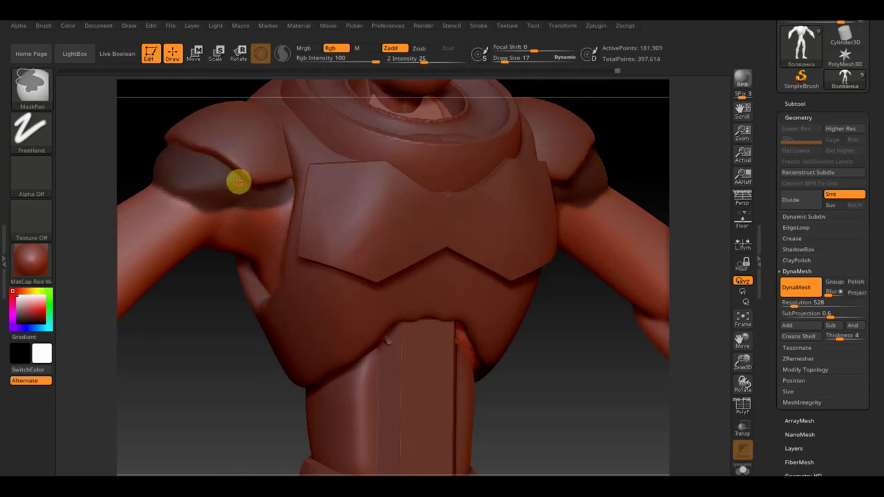
mouse_move(131, 122)
mouse_down()
mouse_move(193, 140)
mouse_move(274, 191)
mouse_up()
ctrl+click(290, 185)
mouse_move(188, 156)
ctrl+mouse_down()
mouse_move(221, 183)
mouse_move(300, 189)
mouse_move(210, 152)
ctrl+mouse_up()
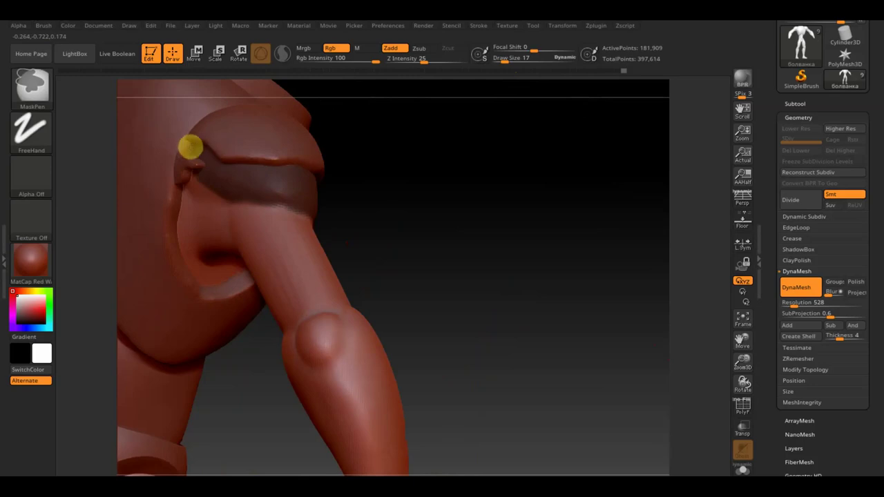
drag(404, 189, 381, 178)
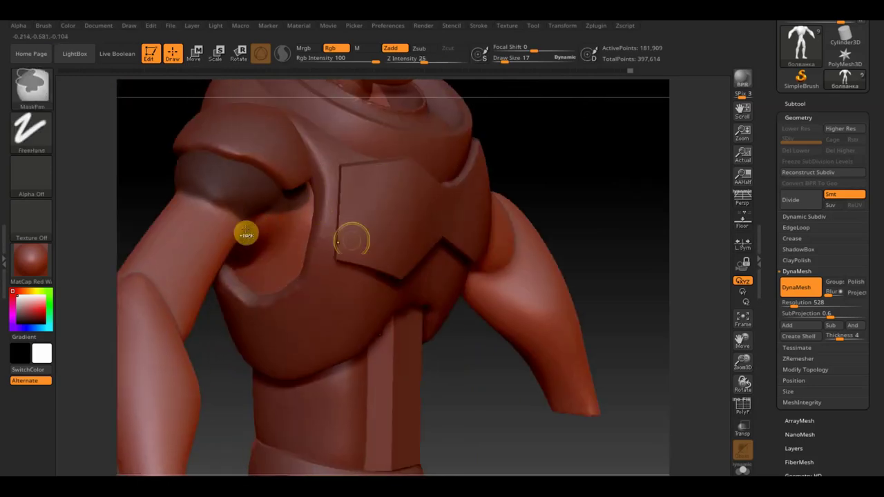
mouse_move(588, 290)
mouse_down()
mouse_move(578, 241)
mouse_move(546, 341)
mouse_up()
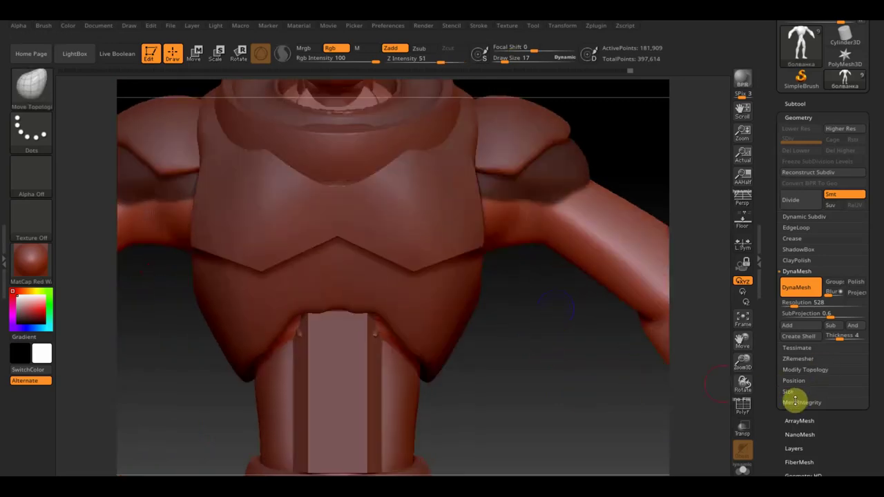
Step: Accept the masked arm bands as an Extract3 shell and DynaMesh it
click(795, 104)
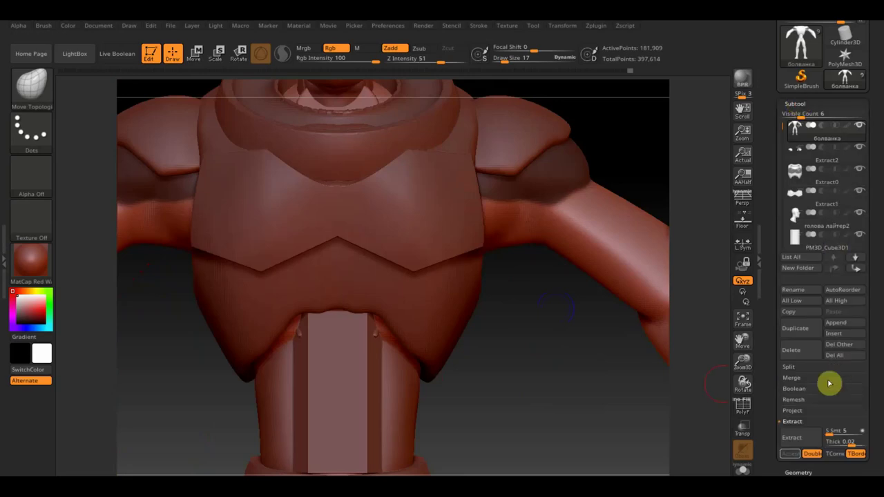
click(790, 453)
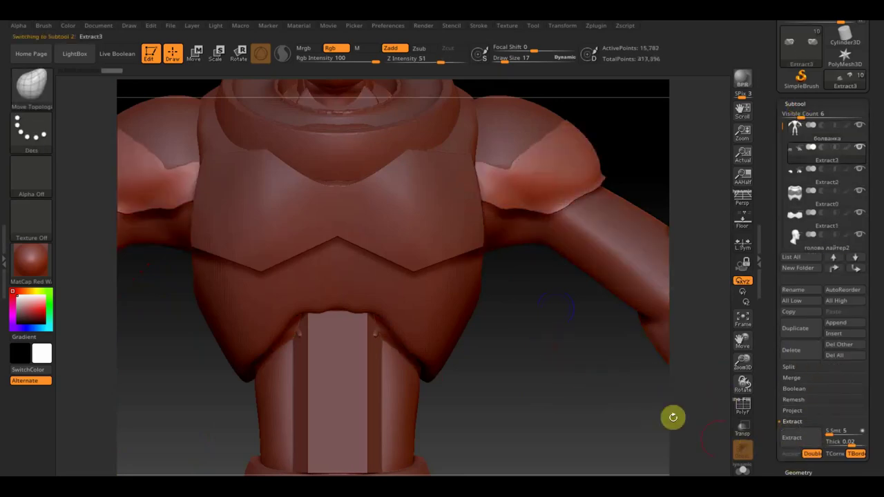
click(800, 473)
click(797, 432)
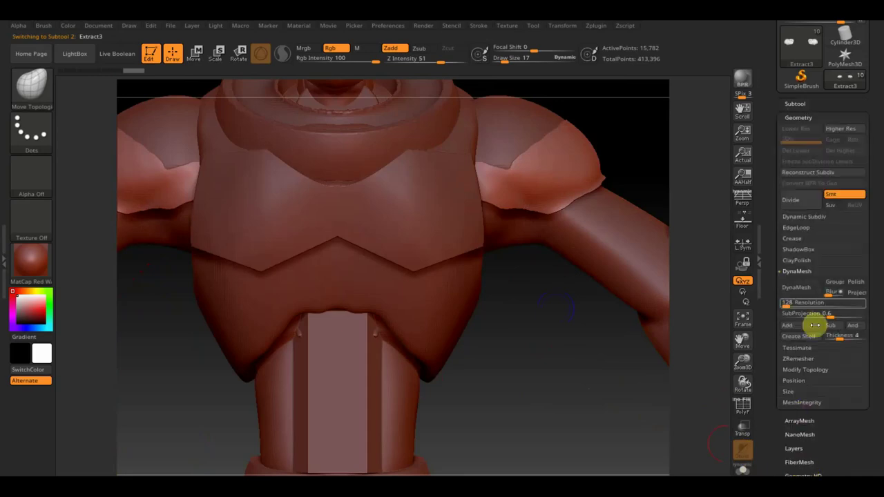
click(797, 288)
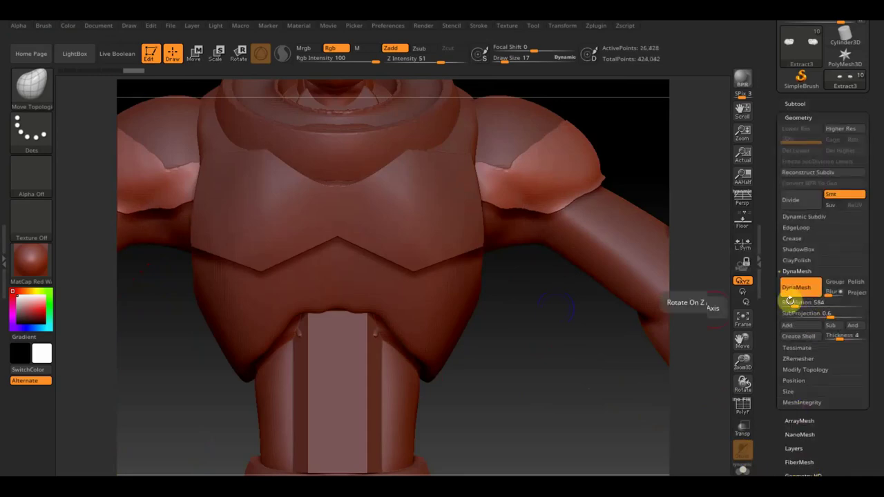
mouse_move(559, 377)
alt+mouse_down()
mouse_move(538, 306)
mouse_move(493, 350)
mouse_move(550, 379)
alt+mouse_up()
Step: Trim the arm-band shell's edges with several TrimCurve slices
key(ctrl+shift)
drag(259, 247, 174, 169)
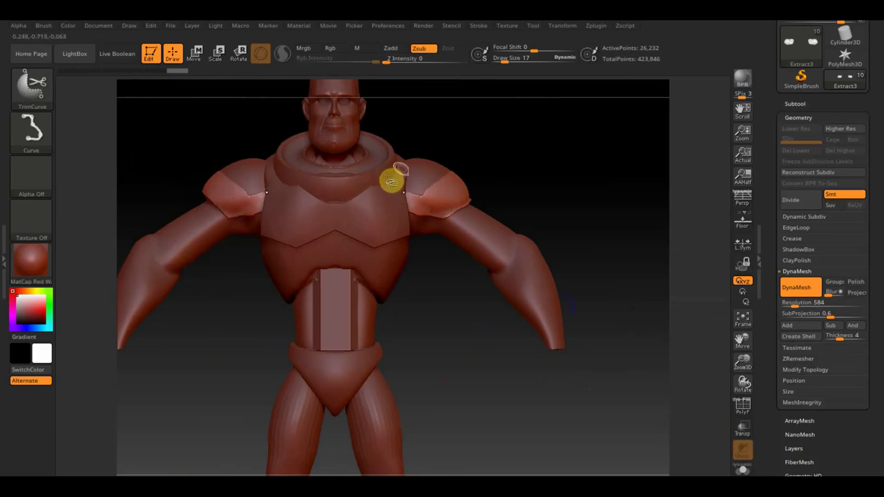
mouse_move(486, 125)
mouse_down()
mouse_move(217, 228)
mouse_move(334, 285)
mouse_move(357, 282)
mouse_up()
key(b)
key(m)
key(t)
key(b)
key(t)
key(c)
drag(463, 216, 228, 195)
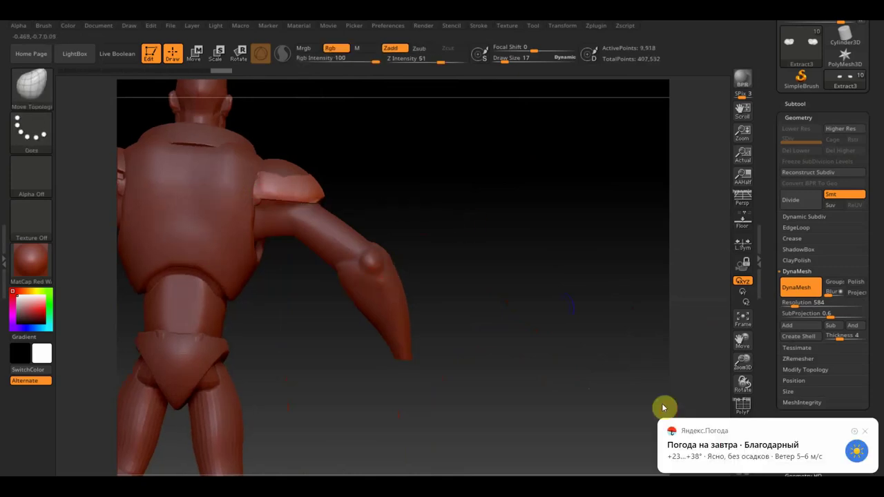
click(865, 431)
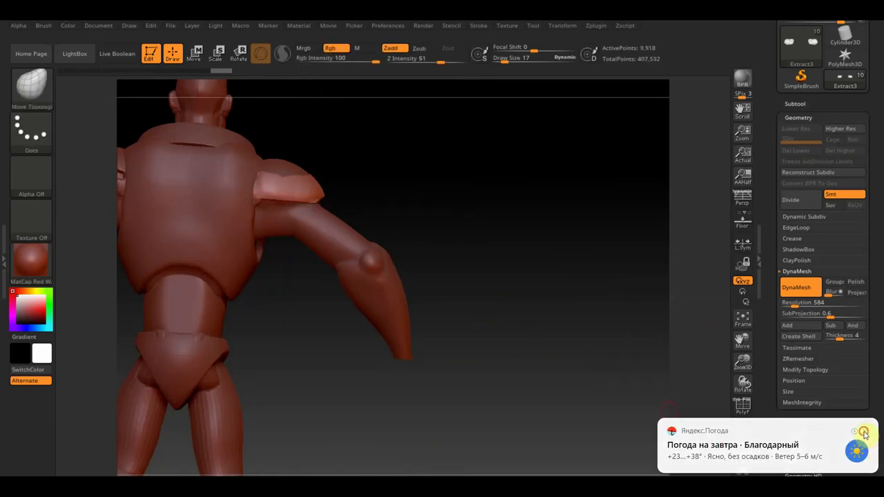
key(ctrl+shift)
ctrl+shift+drag(361, 168, 292, 223)
mouse_move(467, 205)
mouse_down()
mouse_move(389, 224)
mouse_move(427, 221)
mouse_move(368, 201)
mouse_move(531, 145)
mouse_move(523, 154)
mouse_up()
Step: Activate Move and place the transpose gizmo on top of the left shoulder pad, checking both sides
click(194, 53)
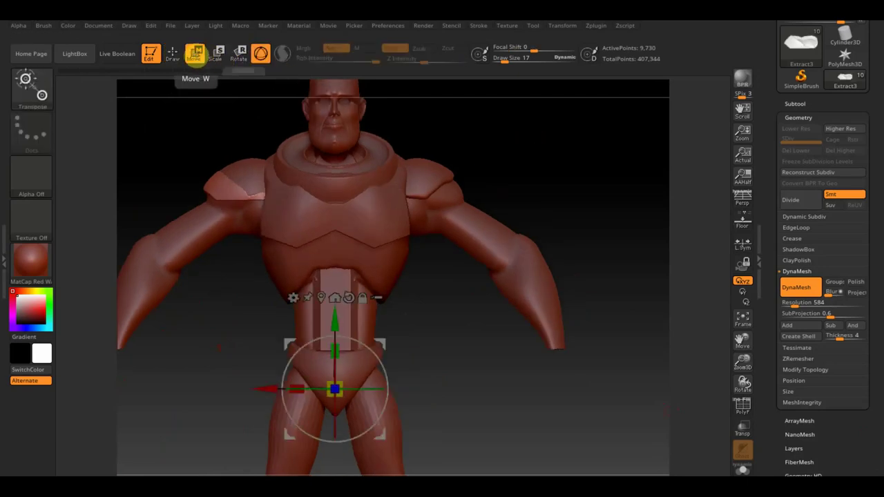
alt+drag(338, 328, 270, 158)
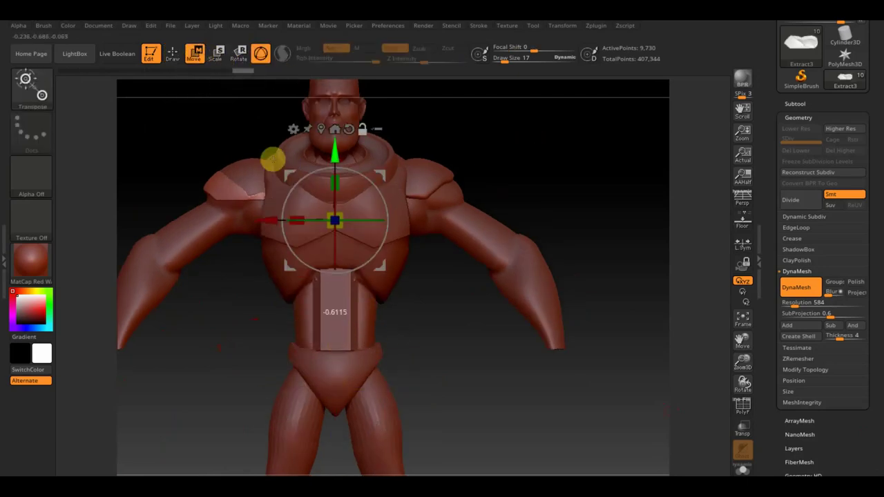
alt+drag(269, 203, 173, 163)
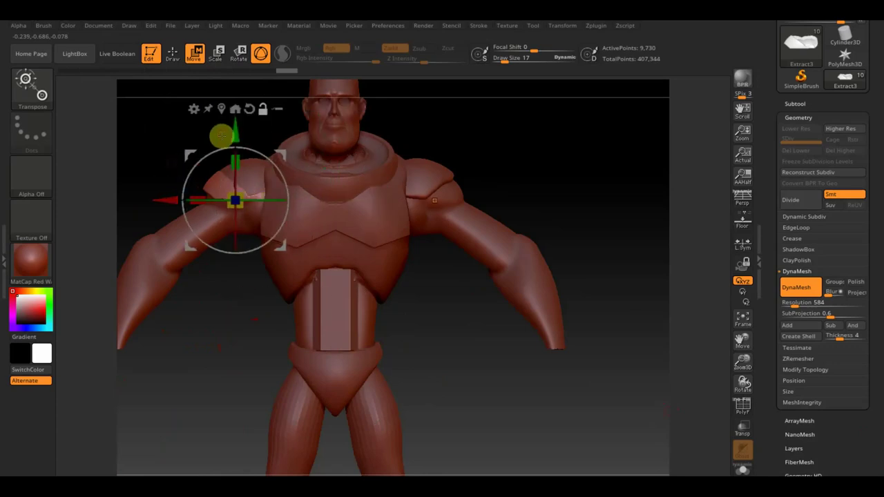
alt+drag(237, 131, 236, 119)
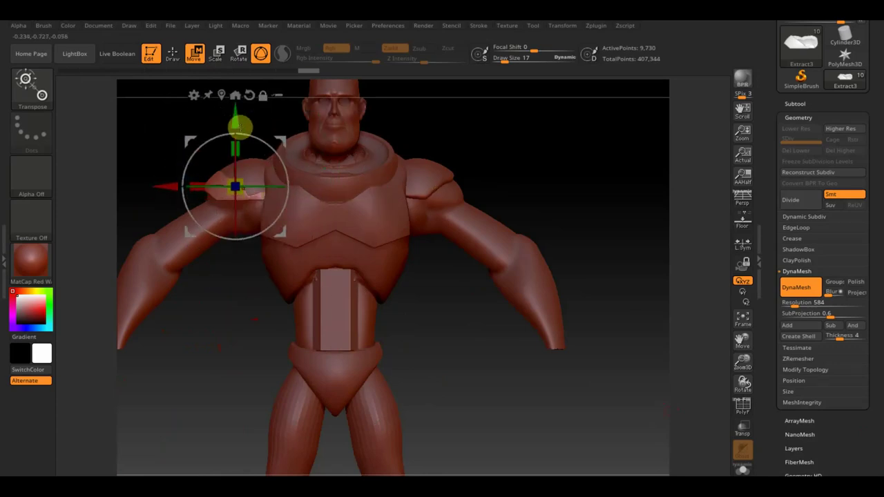
alt+drag(244, 180, 244, 185)
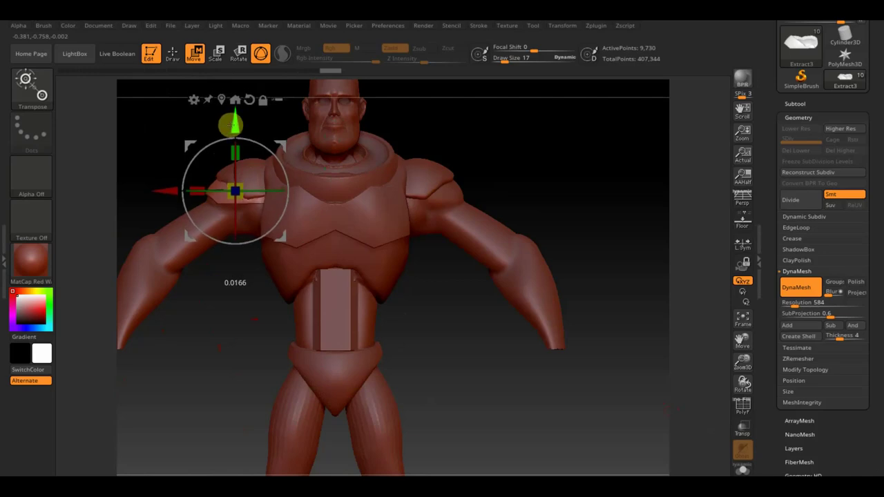
mouse_move(471, 164)
mouse_down()
mouse_move(545, 163)
mouse_move(578, 216)
mouse_move(450, 209)
mouse_up()
mouse_move(596, 150)
mouse_down()
mouse_move(631, 131)
mouse_move(351, 178)
mouse_up()
mouse_move(657, 435)
mouse_down()
mouse_move(649, 440)
mouse_move(612, 351)
mouse_move(538, 252)
mouse_move(558, 256)
mouse_up()
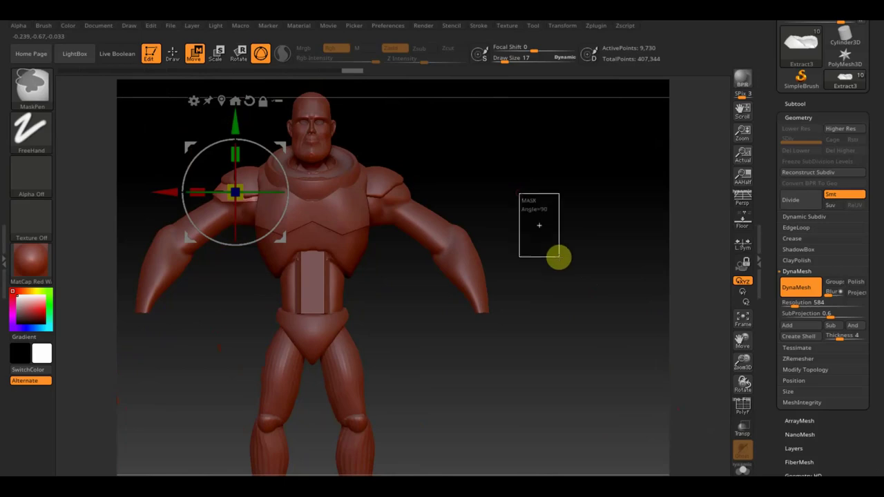
Step: Mirror And Weld the arm band onto the opposite arm
click(809, 368)
click(821, 335)
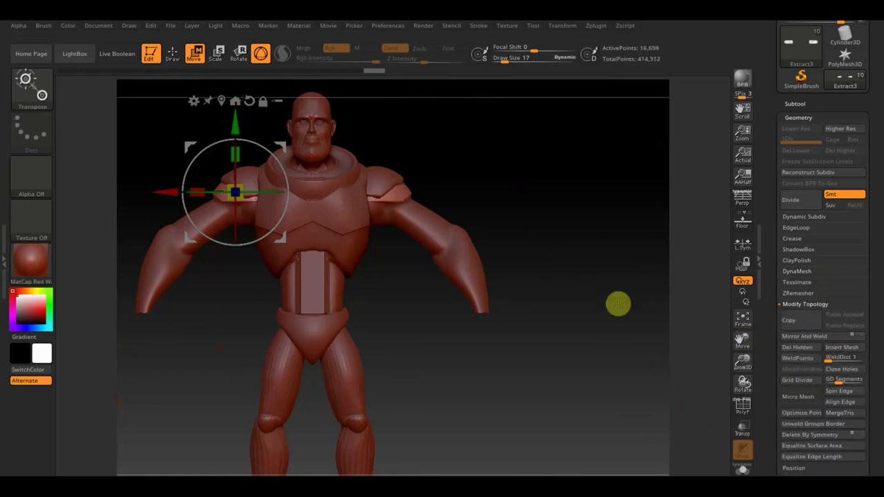
key(q)
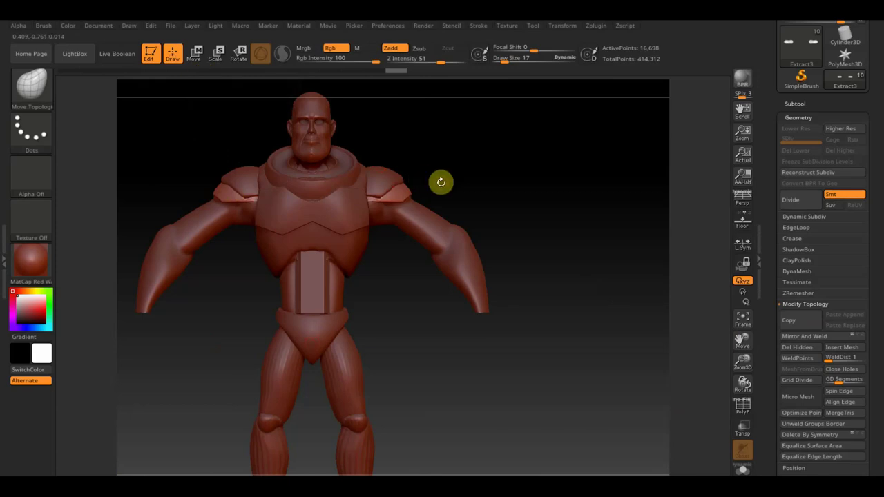
Step: Select Extract2, trim its shoulder edges with TrimCurve cuts, and mirror the result
alt+click(238, 188)
key(ctrl+shift)
ctrl+shift+drag(269, 236, 217, 172)
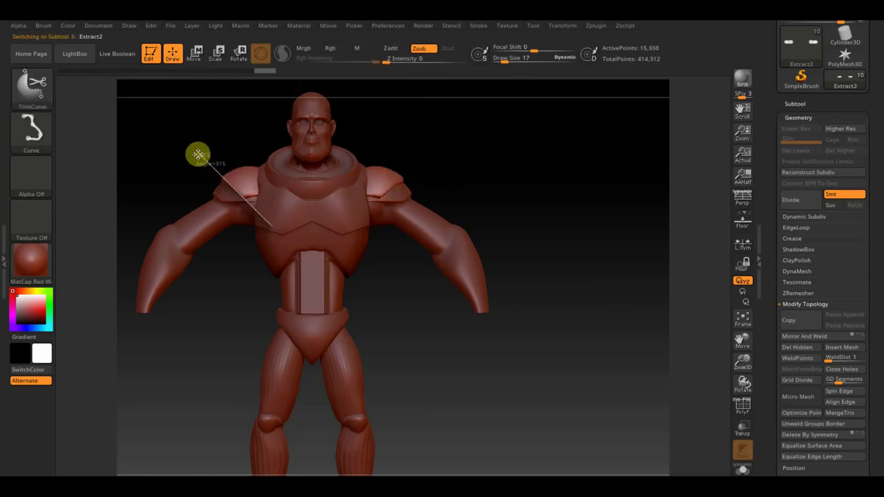
ctrl+shift+drag(199, 155, 198, 154)
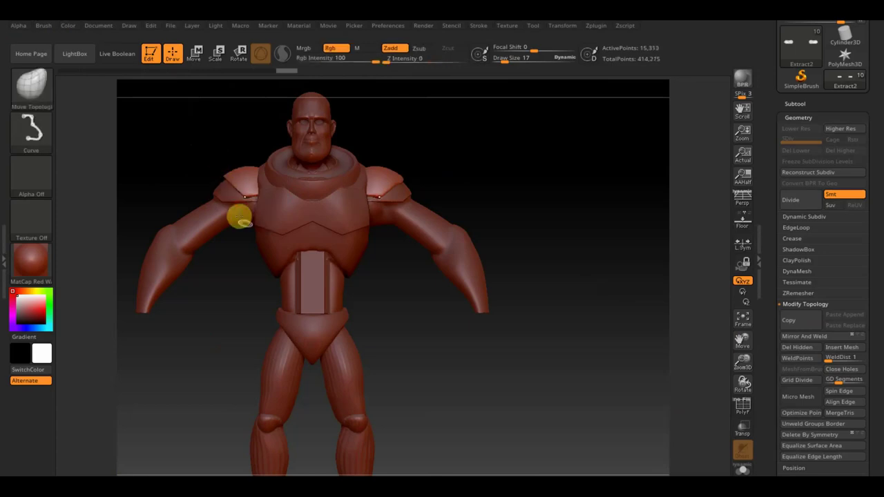
mouse_move(491, 184)
ctrl+shift+mouse_down()
mouse_move(175, 186)
mouse_move(148, 218)
mouse_move(561, 196)
mouse_move(359, 259)
ctrl+shift+mouse_up()
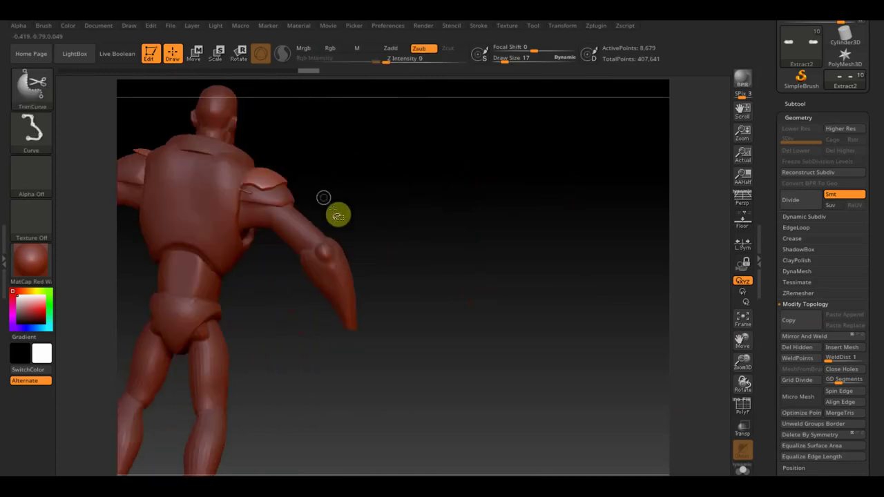
mouse_move(368, 224)
ctrl+shift+mouse_down()
mouse_move(191, 158)
mouse_move(343, 168)
mouse_move(315, 183)
mouse_move(296, 237)
mouse_move(234, 166)
mouse_move(477, 161)
ctrl+shift+mouse_up()
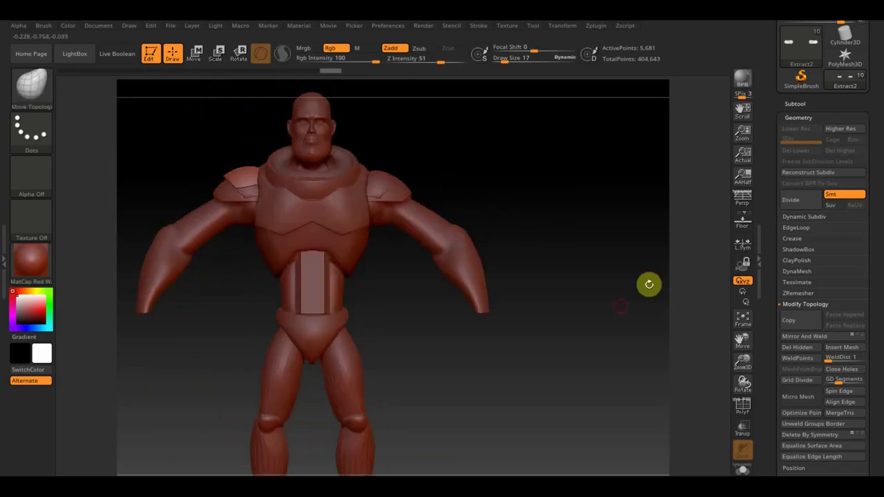
click(822, 337)
Step: Set the brush size to 128 and pull the arm outward from the shoulder
mouse_move(589, 266)
mouse_down()
mouse_move(560, 244)
mouse_move(622, 248)
mouse_up()
alt+drag(533, 257, 385, 221)
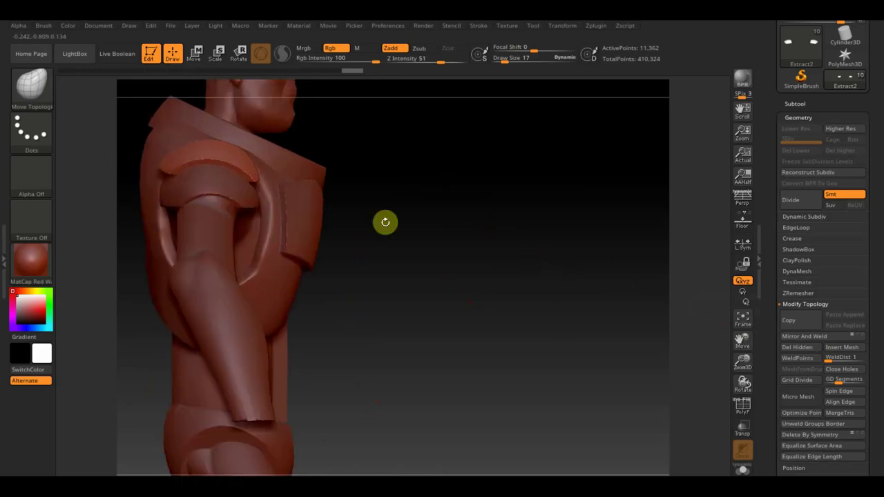
click(194, 53)
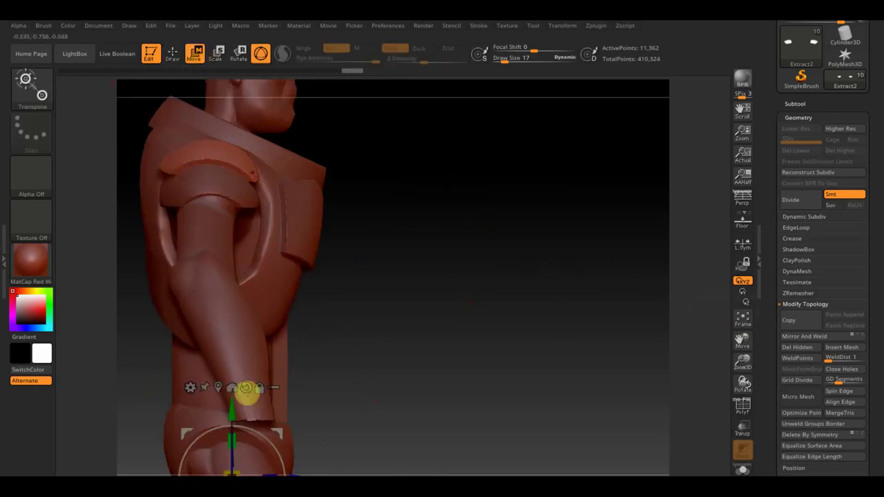
drag(505, 62, 523, 67)
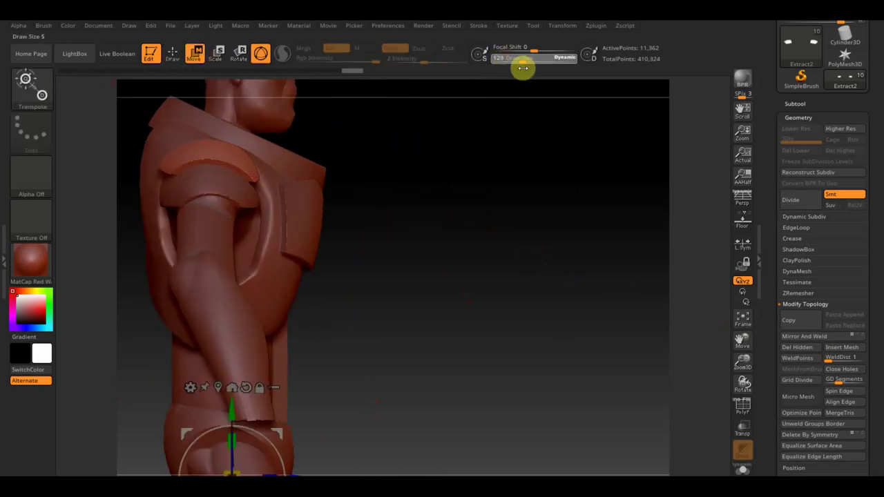
click(172, 53)
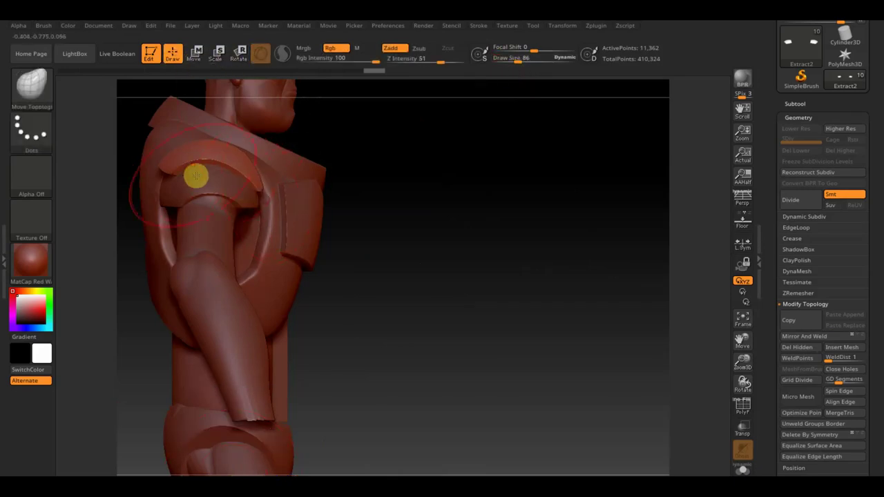
drag(200, 171, 463, 201)
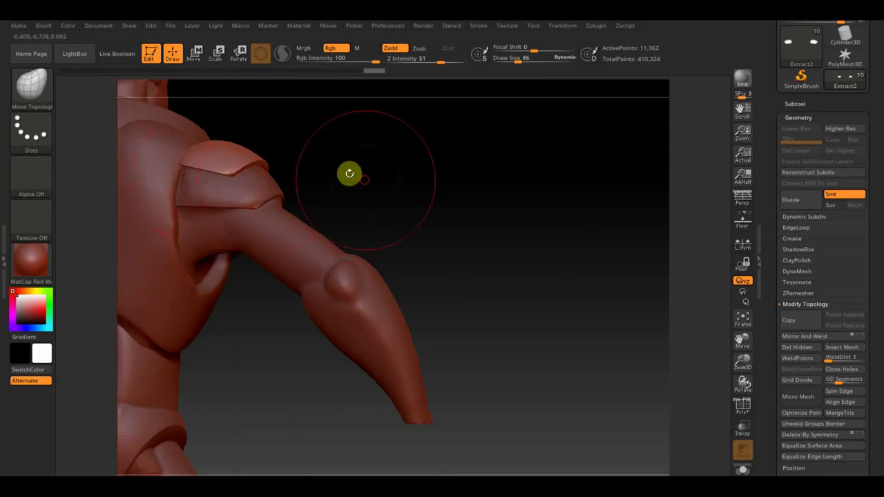
Step: Inspect the chest and shoulder armor from the front, reduce the brush to 51, and frame the full body
drag(349, 173, 214, 178)
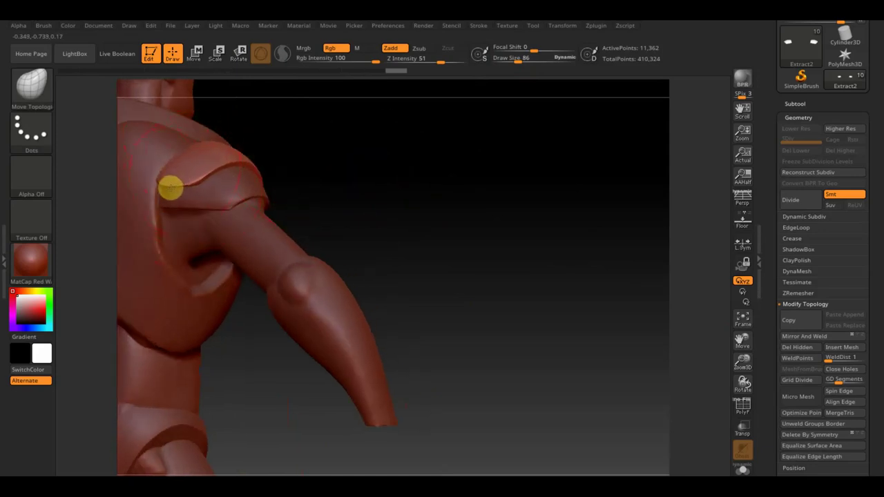
mouse_move(322, 186)
mouse_down()
mouse_move(293, 186)
mouse_move(229, 159)
mouse_up()
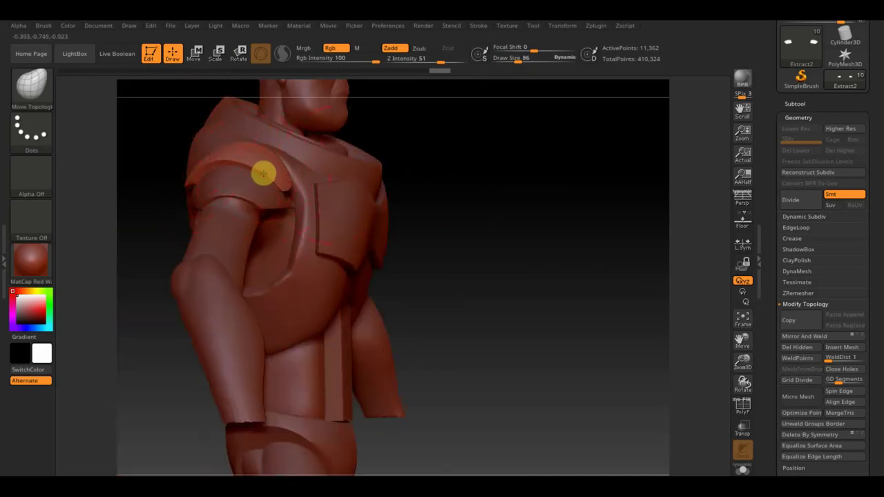
drag(517, 193, 503, 205)
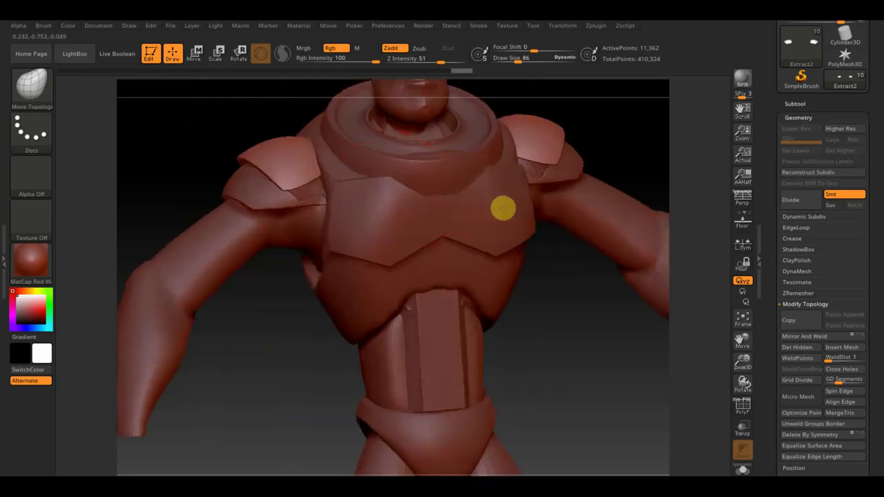
shift+drag(682, 135, 594, 150)
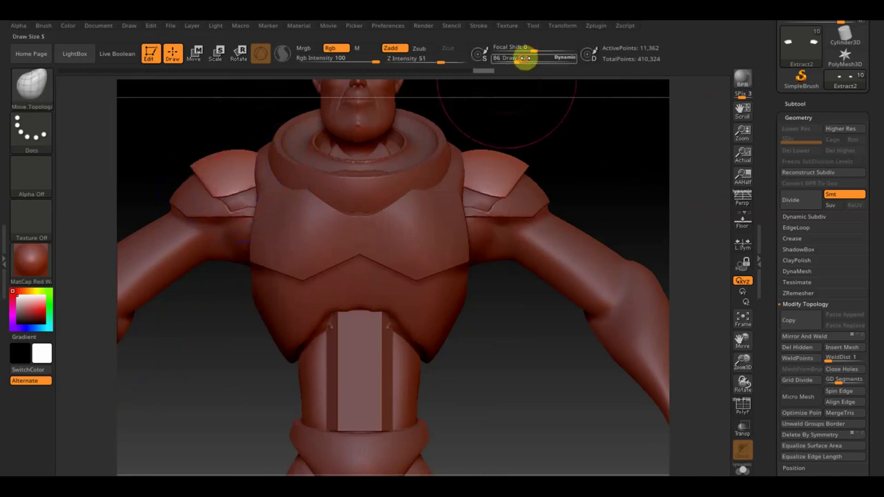
drag(525, 58, 510, 60)
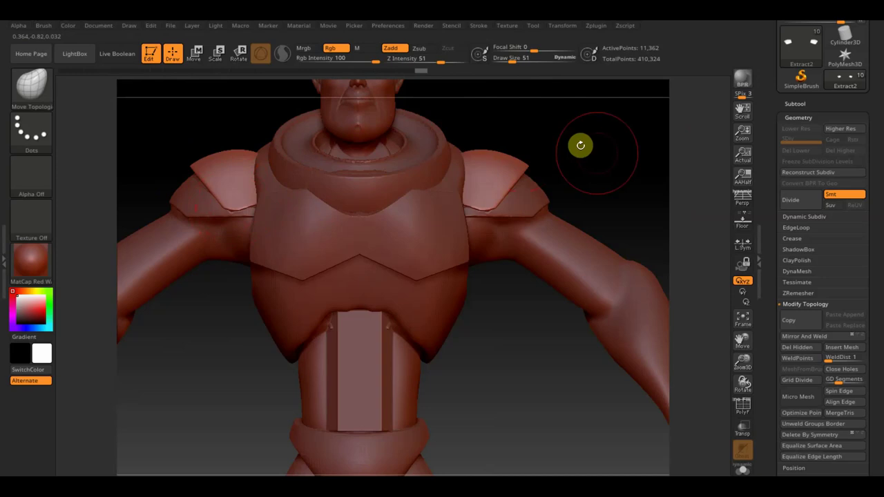
shift+drag(580, 145, 603, 164)
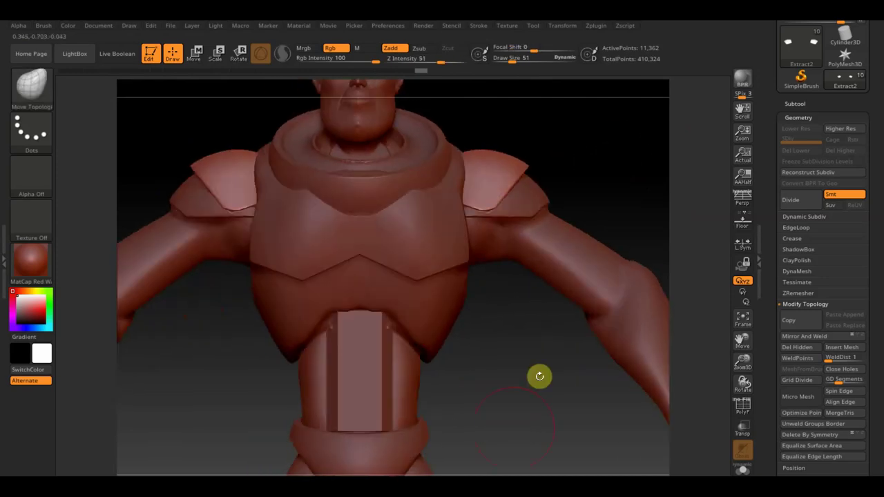
drag(502, 453, 481, 330)
mouse_move(486, 328)
mouse_down()
mouse_move(525, 267)
mouse_move(512, 302)
mouse_move(531, 320)
mouse_up()
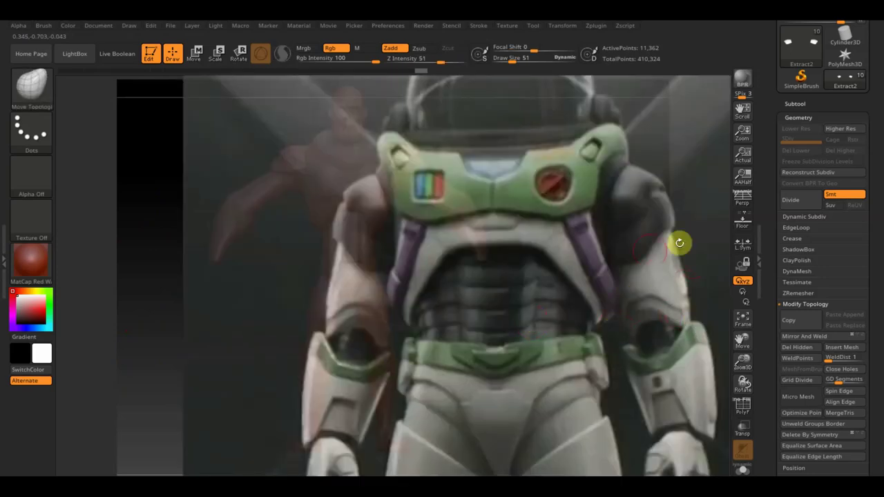
Step: Line the model up with the armored reference, hide the reference with Shift+Z, and show the subtool list
mouse_move(551, 324)
mouse_down()
mouse_move(325, 311)
mouse_move(393, 310)
mouse_move(357, 309)
mouse_up()
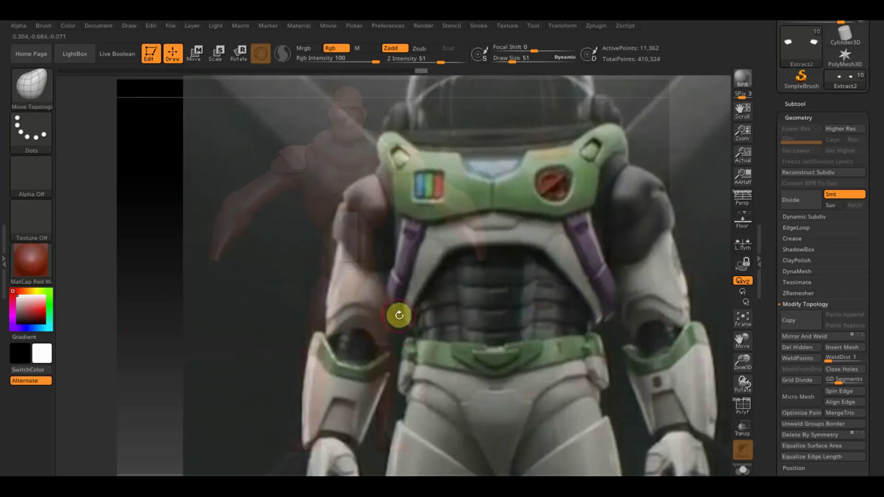
key(shift+z)
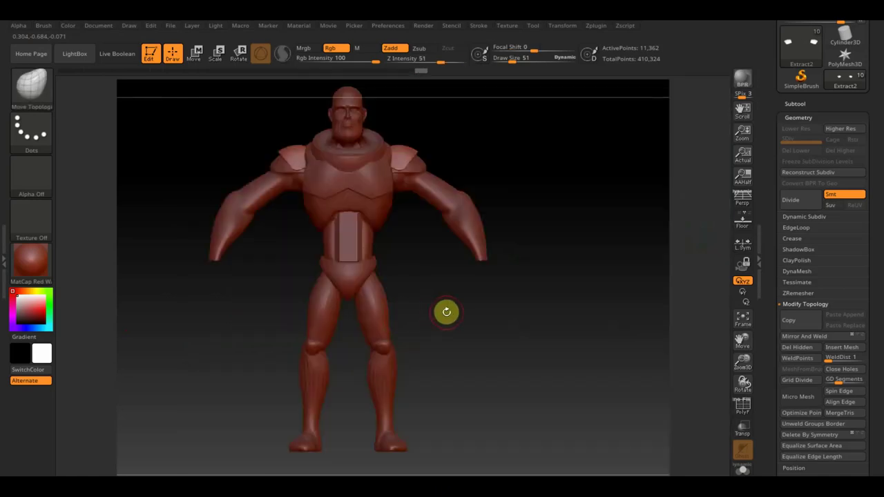
click(798, 104)
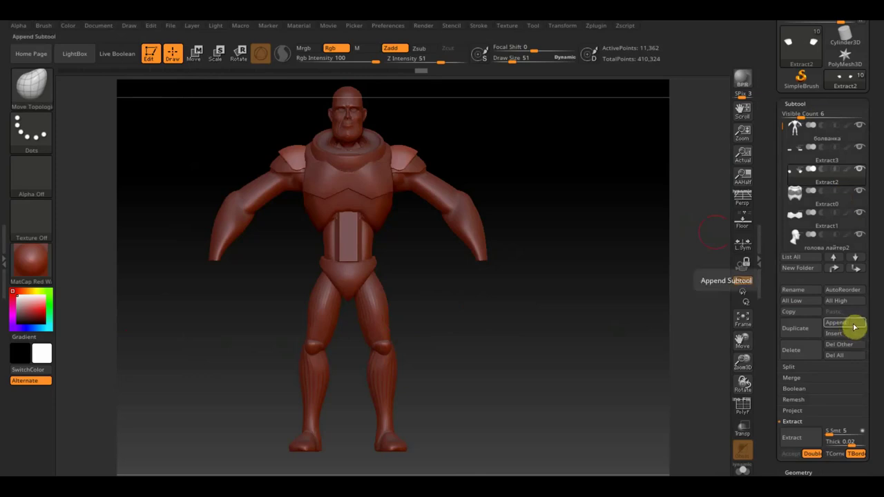
Step: Append a Cylinder3D subtool, select it, and stretch it taller along Y with the Move gizmo
click(854, 327)
click(617, 306)
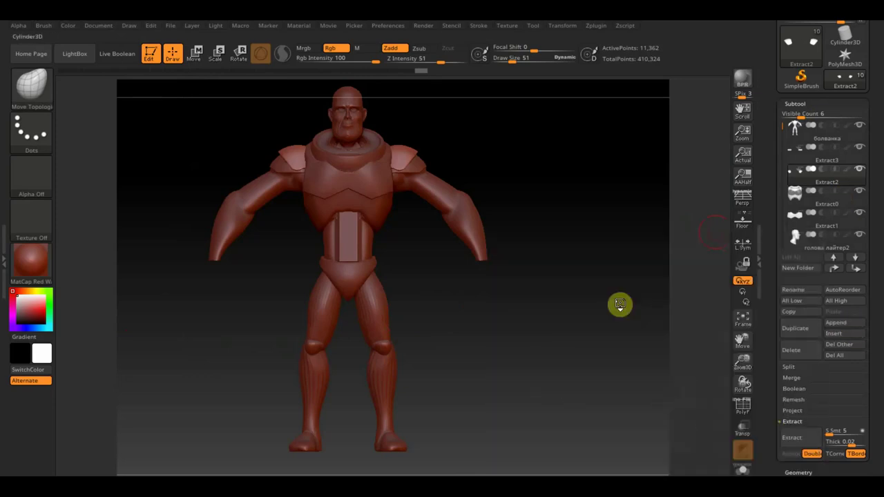
alt+click(476, 259)
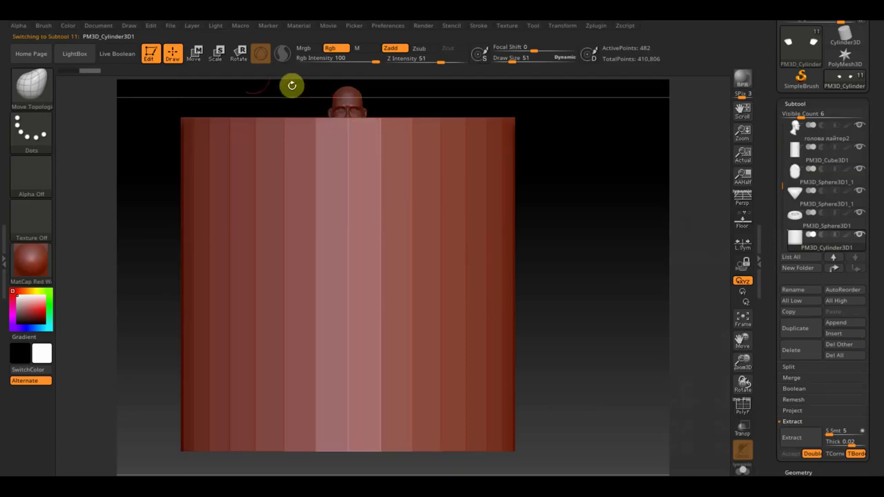
click(195, 54)
ctrl+right_drag(573, 293, 565, 237)
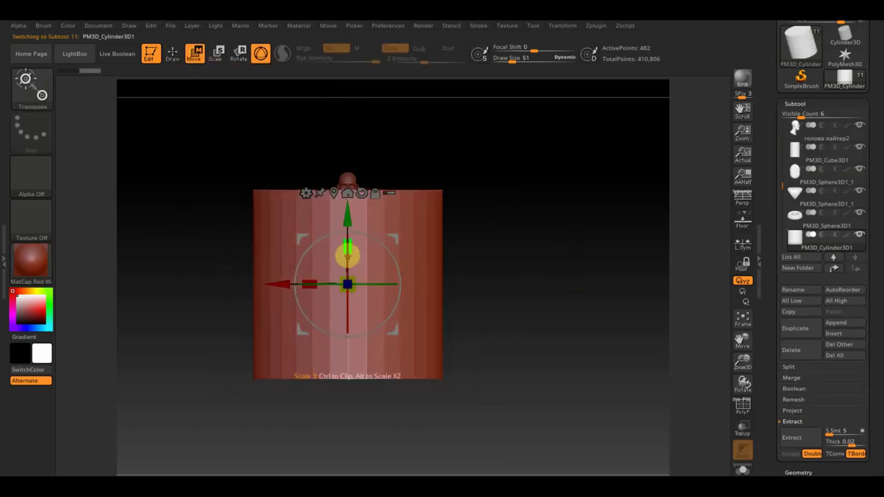
drag(349, 246, 367, 154)
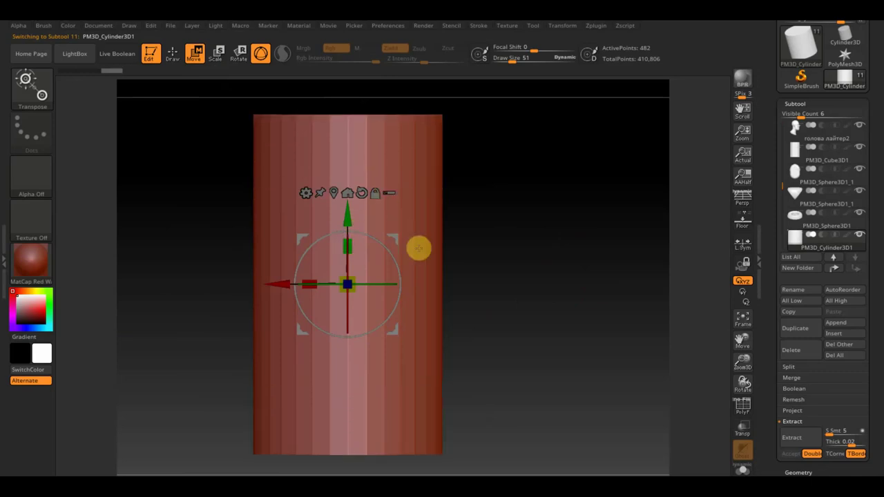
Step: Subdivide the cylinder with Ctrl+D to 7,938 points for softly rounded edges
key(ctrl)
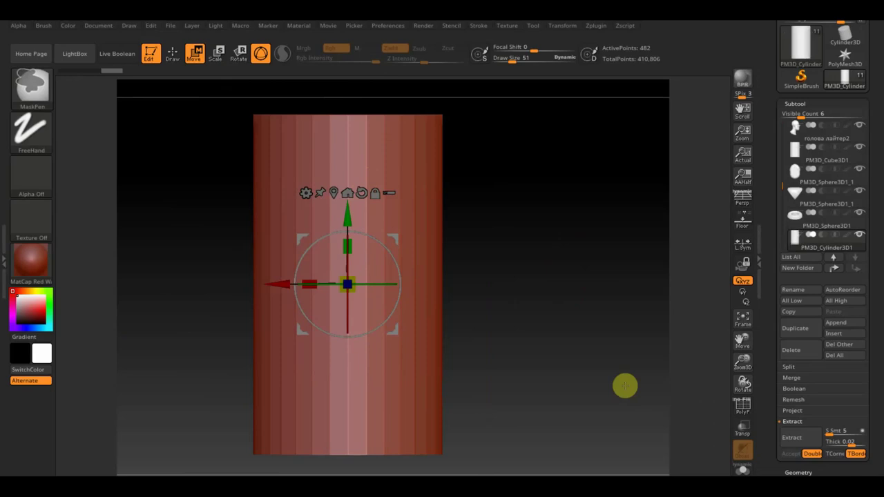
key(ctrl+d)
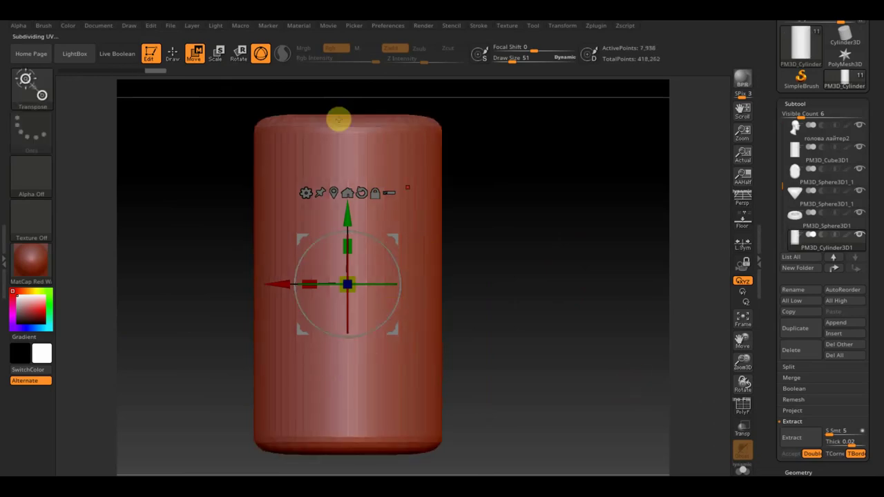
click(173, 53)
click(808, 471)
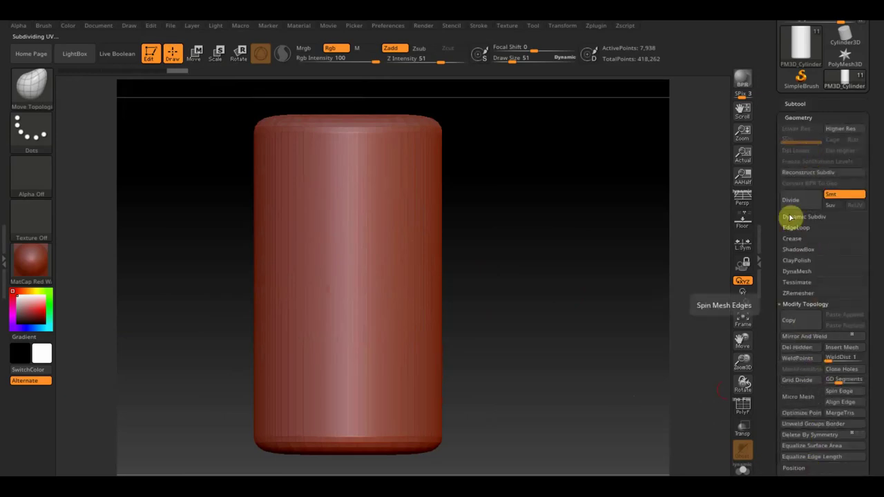
Step: DynaMesh the cylinder at resolution 160 after undoing an over-dense 952 attempt
click(798, 273)
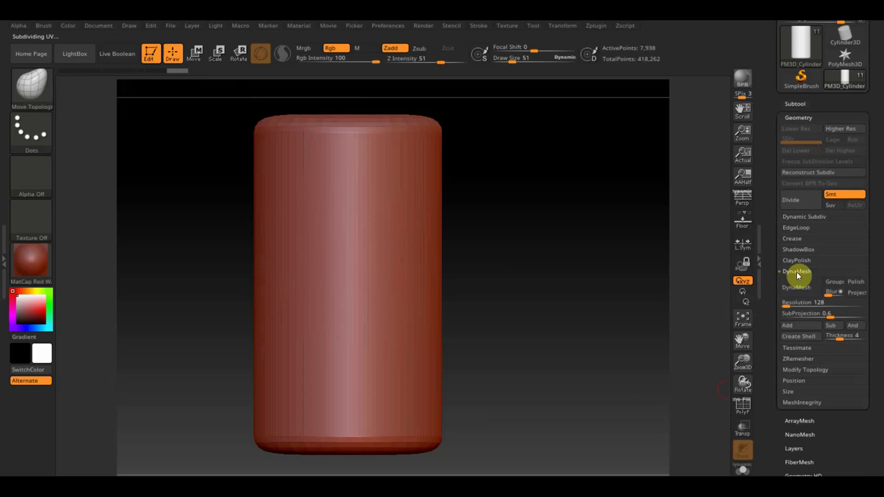
click(795, 302)
text(952)
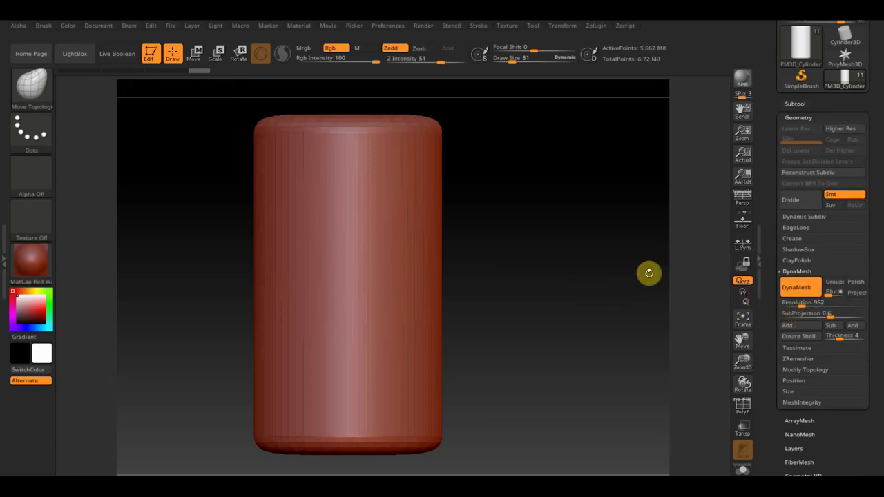
key(ctrl+z)
drag(793, 302, 787, 303)
click(793, 291)
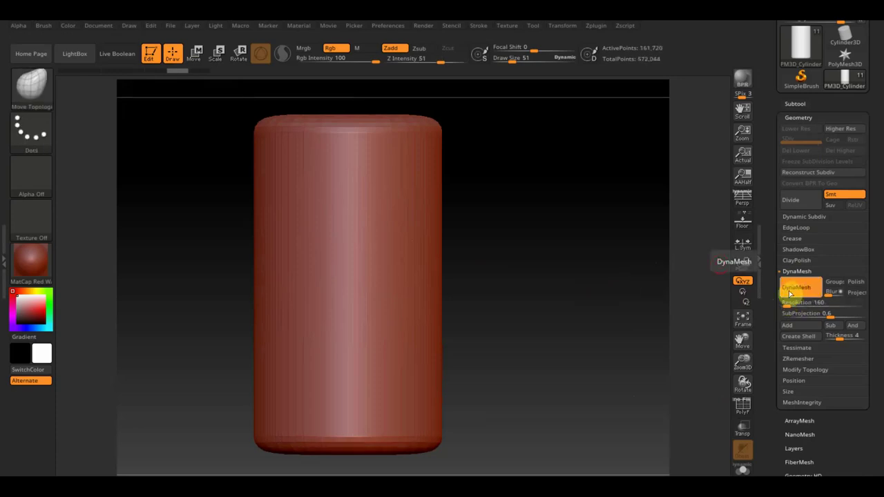
drag(524, 309, 604, 315)
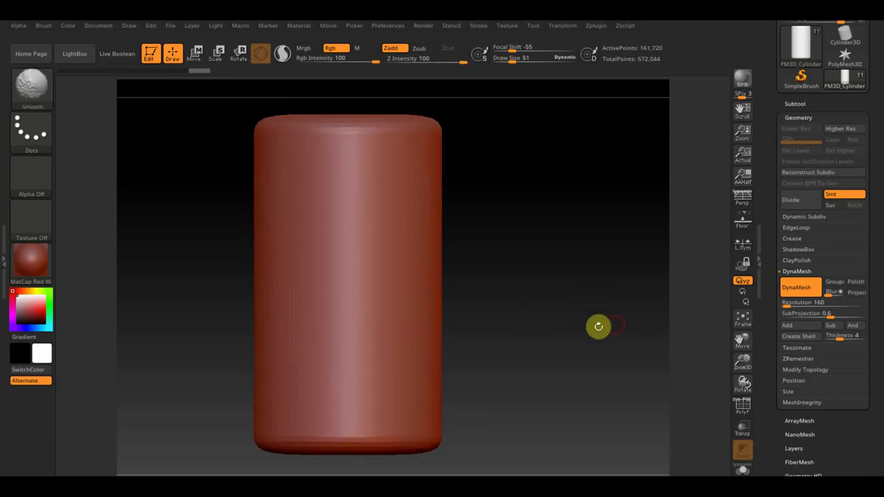
click(196, 53)
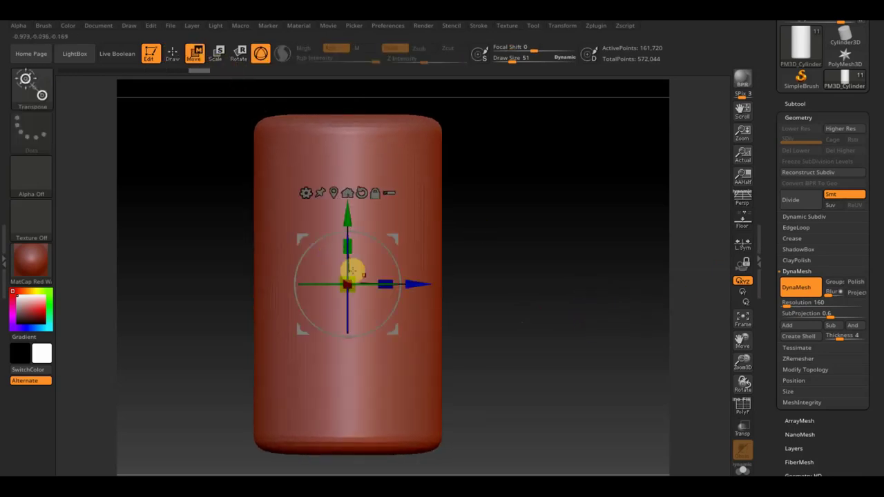
Step: Tilt the cylinder, duplicate it as PM3D_Cylinder3D2, and reselect the original
mouse_move(344, 279)
mouse_down()
mouse_move(352, 282)
mouse_move(317, 163)
mouse_up()
mouse_move(487, 281)
mouse_down()
mouse_move(490, 263)
mouse_move(513, 394)
mouse_move(490, 391)
mouse_move(560, 376)
mouse_up()
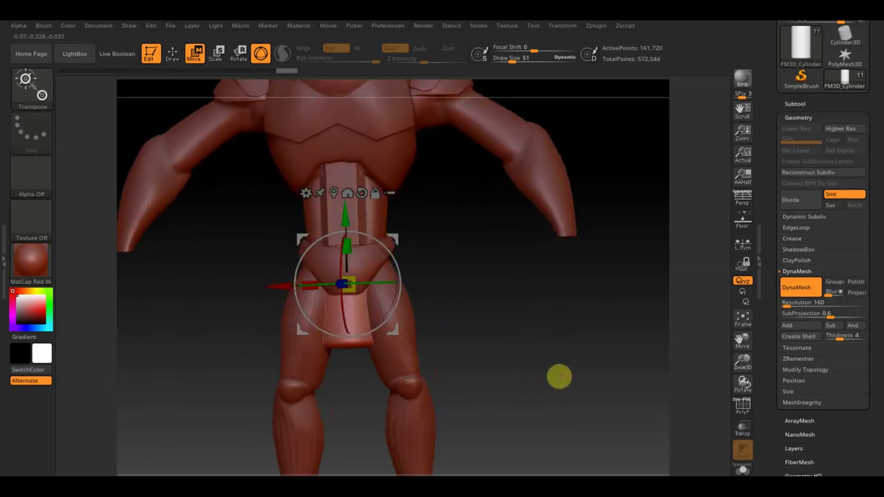
key(f)
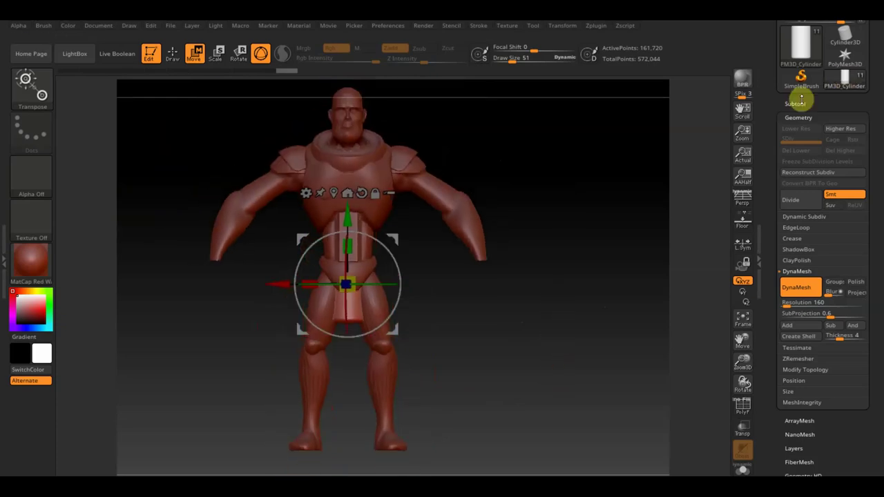
click(798, 103)
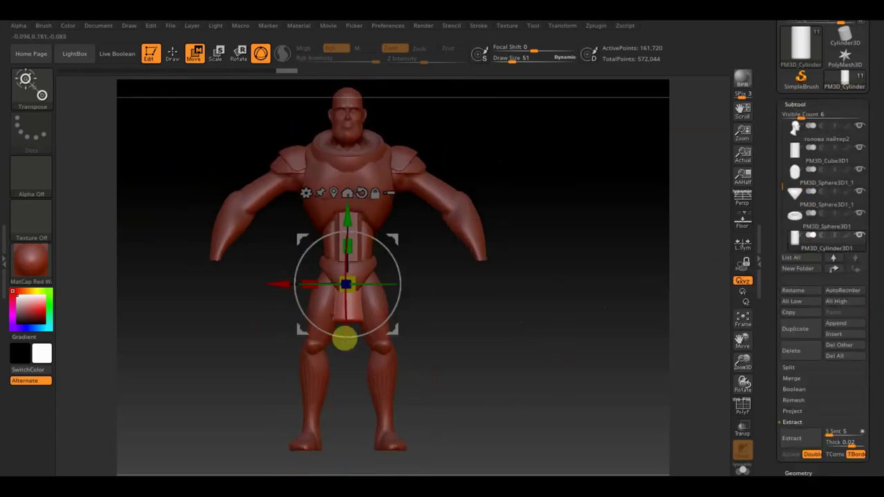
click(798, 330)
click(794, 221)
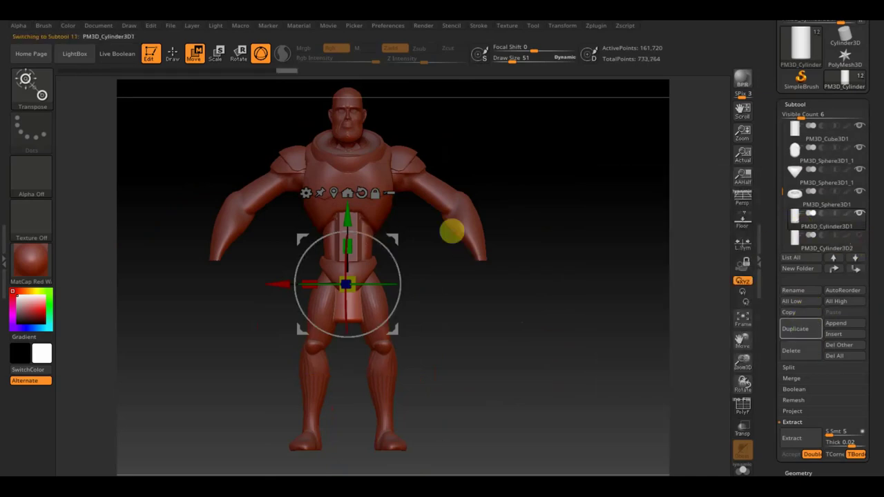
Step: Move, scale and rotate the cylinder onto the upper arm, angled along the arm
mouse_move(393, 248)
mouse_down()
mouse_move(343, 201)
mouse_move(320, 158)
mouse_move(345, 211)
mouse_up()
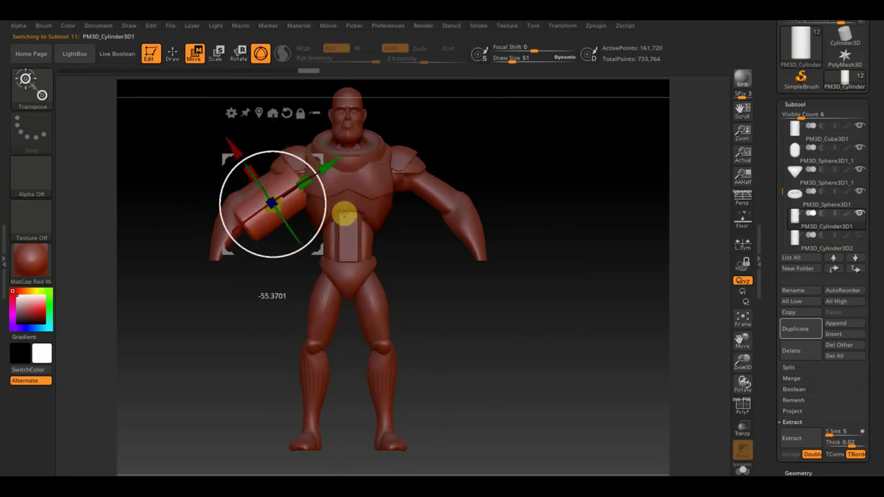
drag(273, 203, 268, 206)
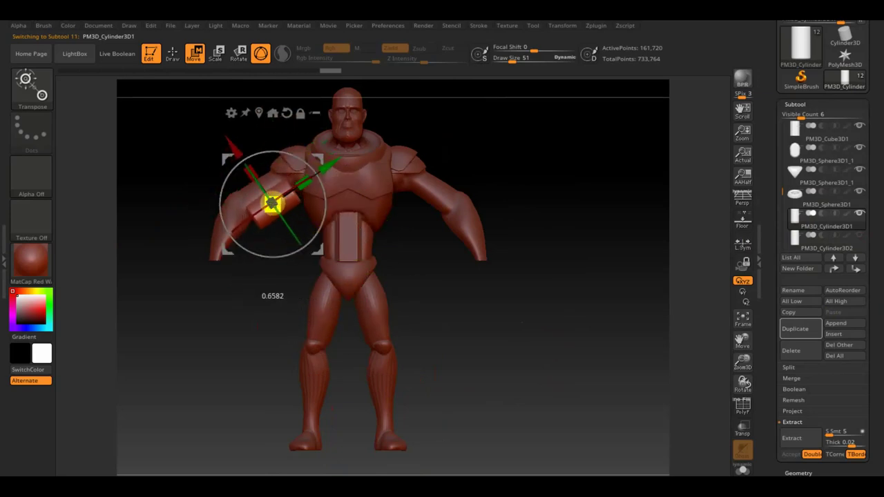
drag(263, 172, 234, 133)
mouse_move(519, 217)
mouse_down()
mouse_move(588, 219)
mouse_move(619, 230)
mouse_move(619, 315)
mouse_move(591, 313)
mouse_up()
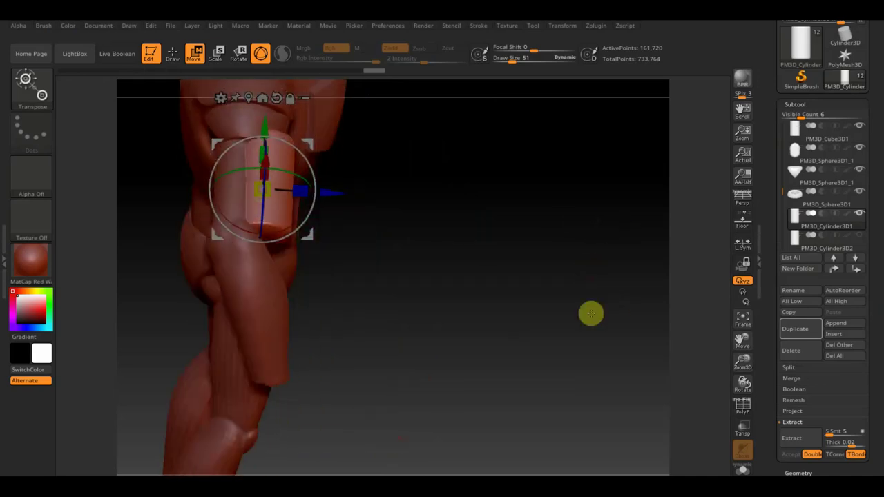
drag(345, 196, 325, 192)
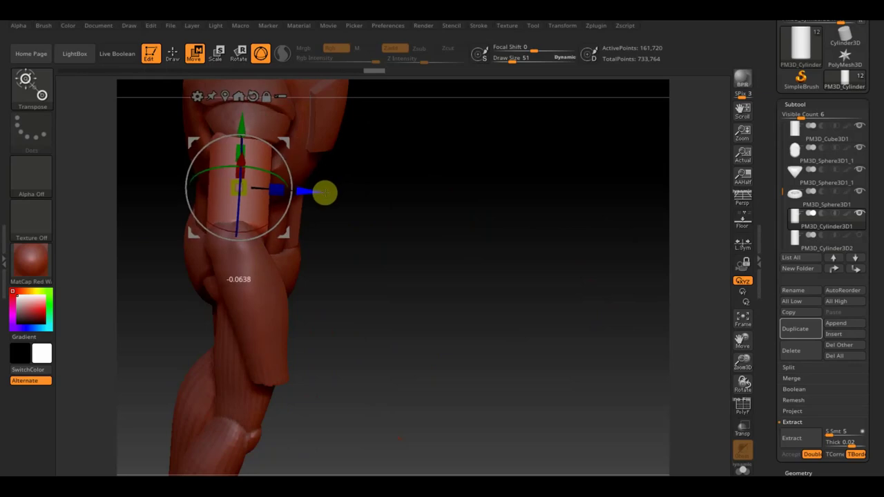
mouse_move(483, 214)
mouse_down()
mouse_move(405, 193)
mouse_move(565, 226)
mouse_move(543, 219)
mouse_move(341, 290)
mouse_up()
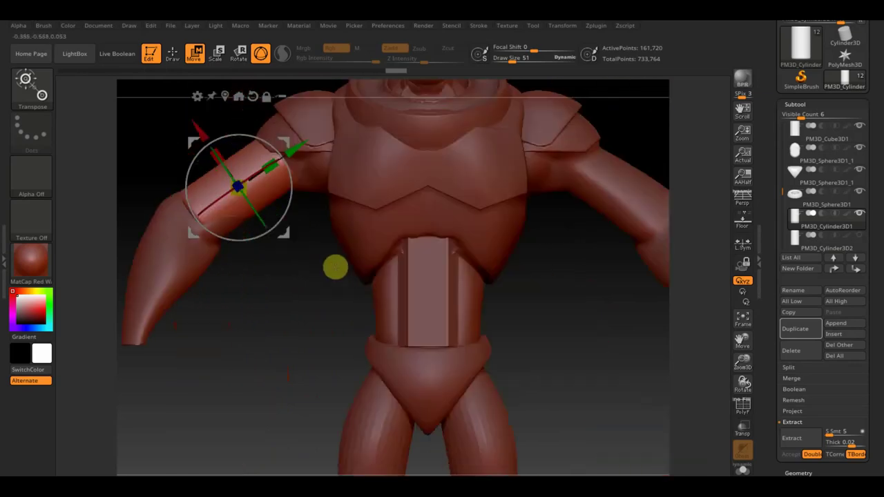
drag(294, 183, 292, 180)
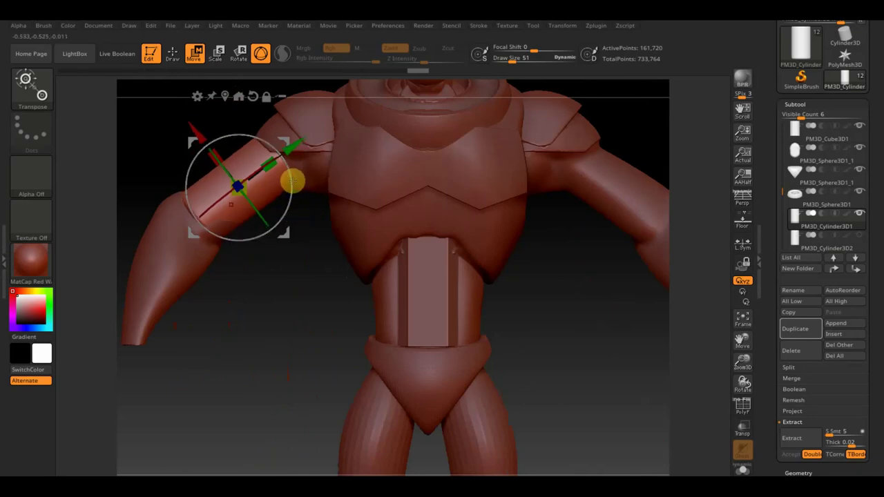
click(173, 55)
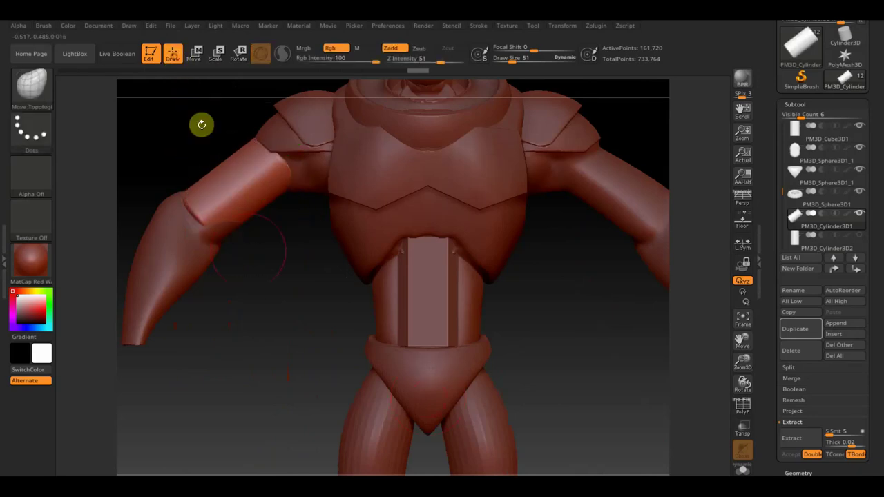
alt+drag(264, 300, 261, 252)
mouse_move(826, 243)
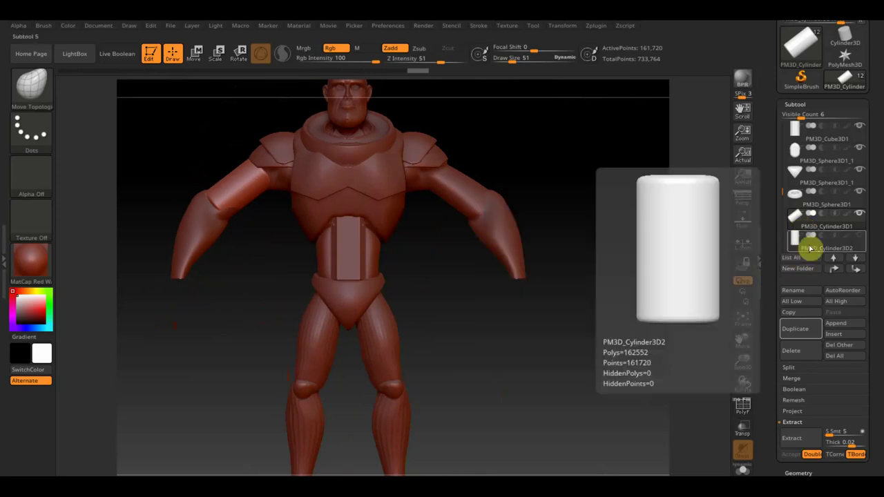
Step: DynaMesh the arm cylinder at lower resolution and duplicate the subtool
click(797, 472)
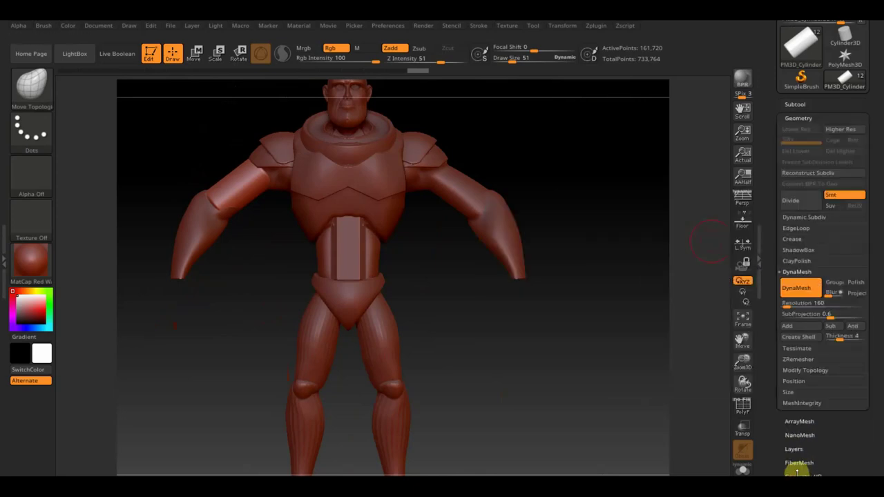
click(794, 284)
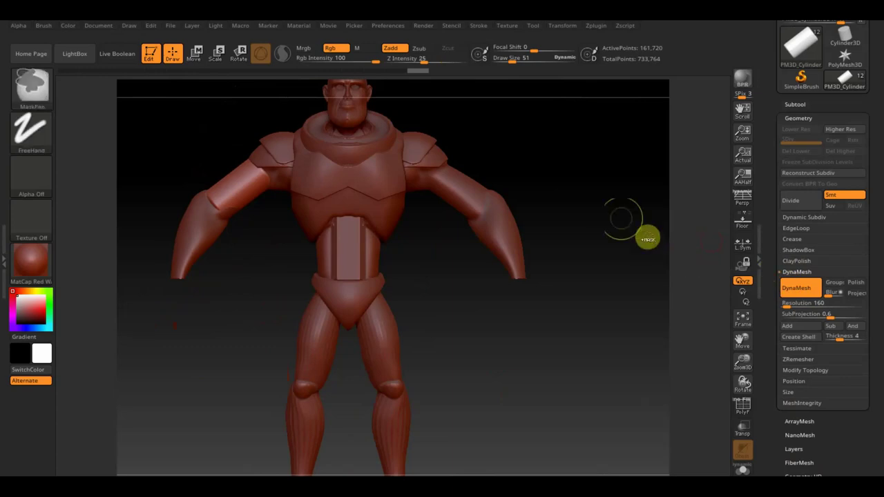
click(798, 105)
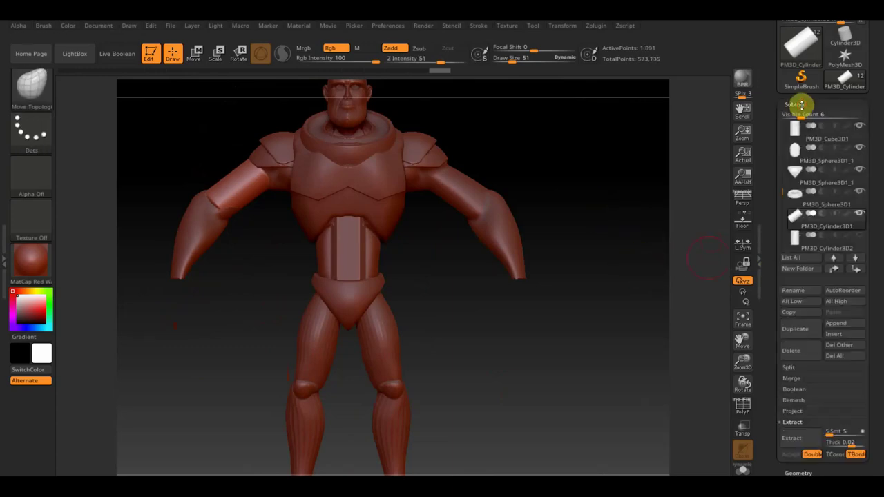
click(801, 334)
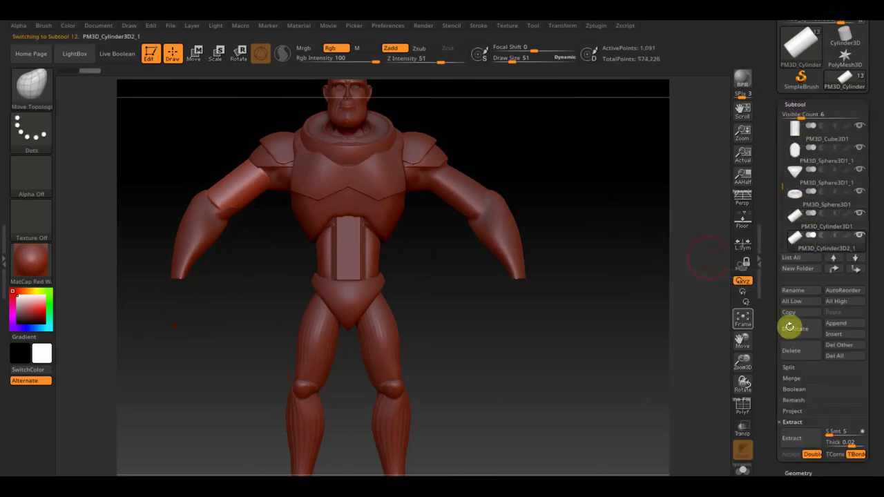
Step: Delete the bad PM3D_Cylinder3D2_1 copy with OK, then duplicate the cylinder again
click(197, 61)
click(796, 227)
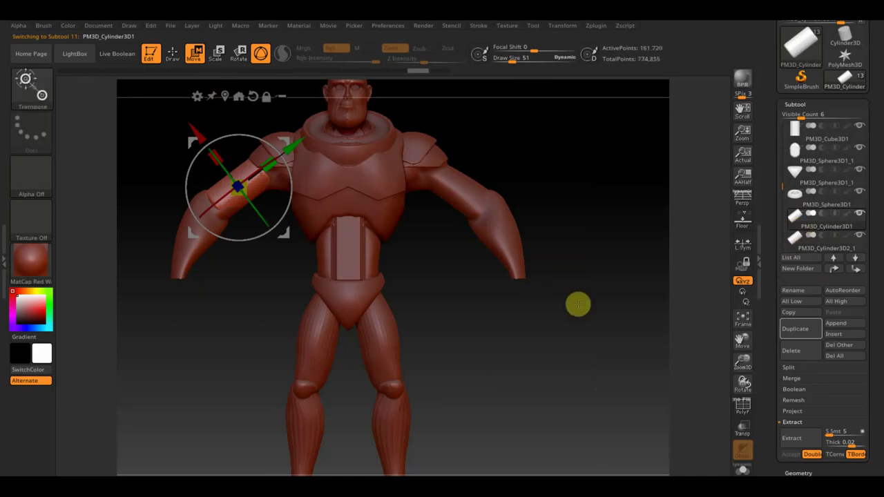
click(806, 245)
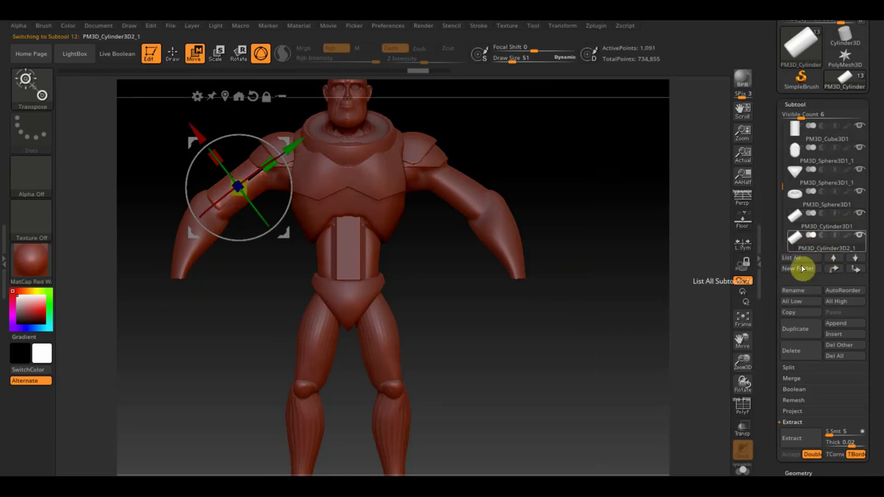
click(802, 355)
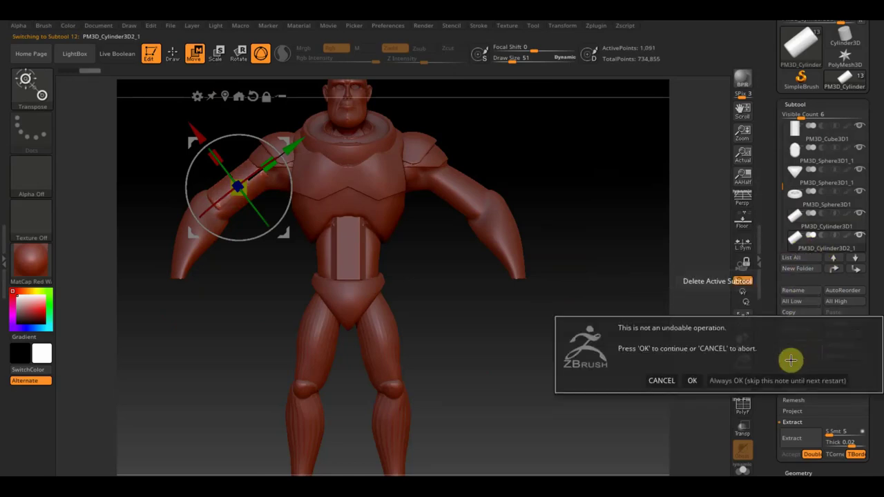
click(695, 381)
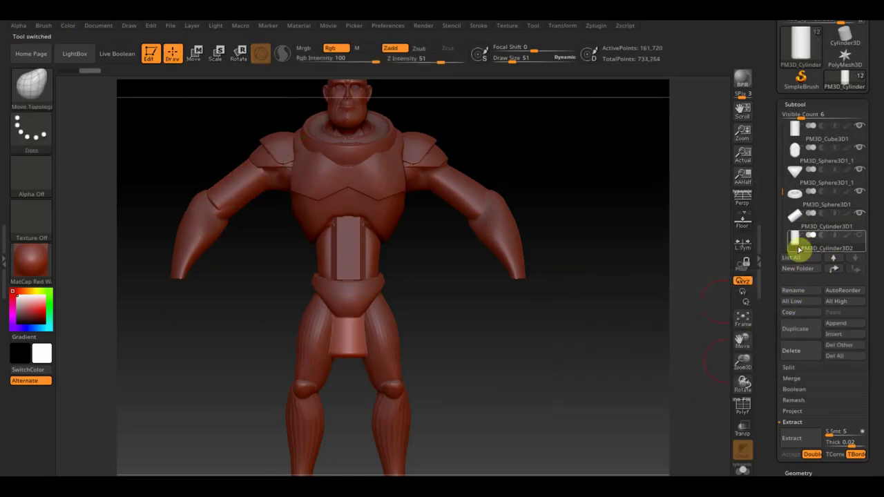
click(800, 330)
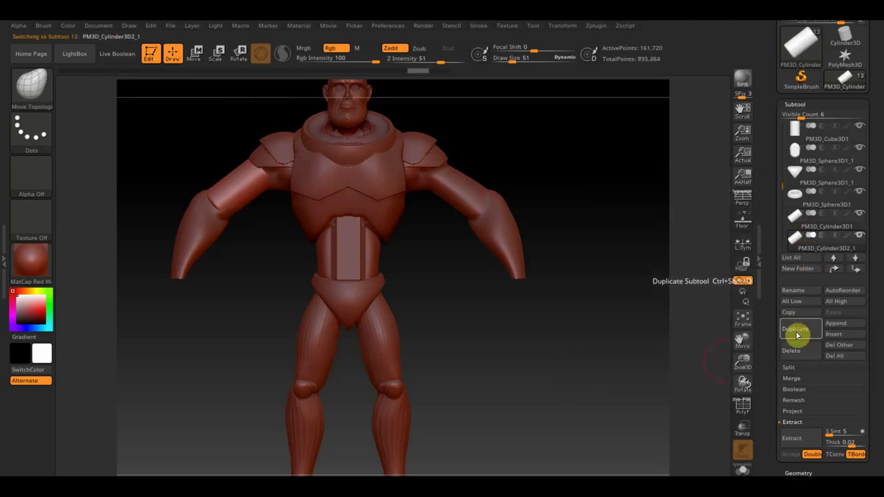
Step: Rotate the duplicate across the arm and slide it to the cylinder's elbow end
click(195, 55)
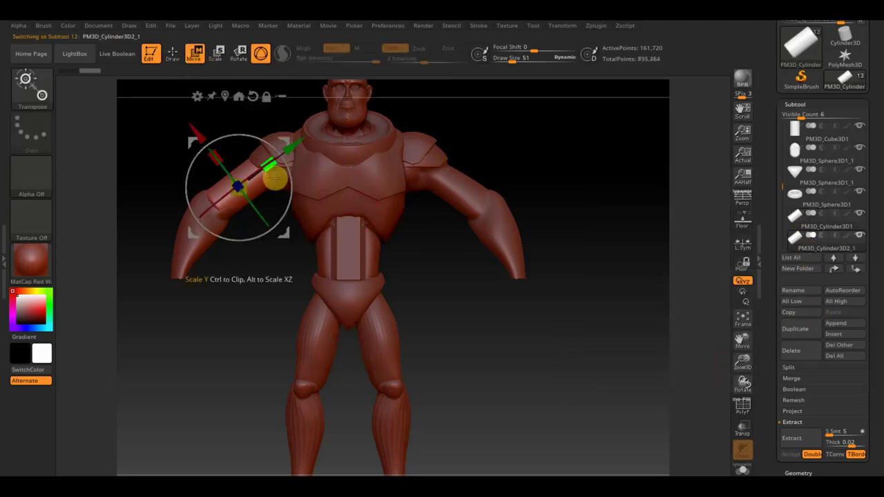
mouse_move(254, 173)
mouse_down()
mouse_move(199, 243)
mouse_move(256, 208)
mouse_move(260, 219)
mouse_up()
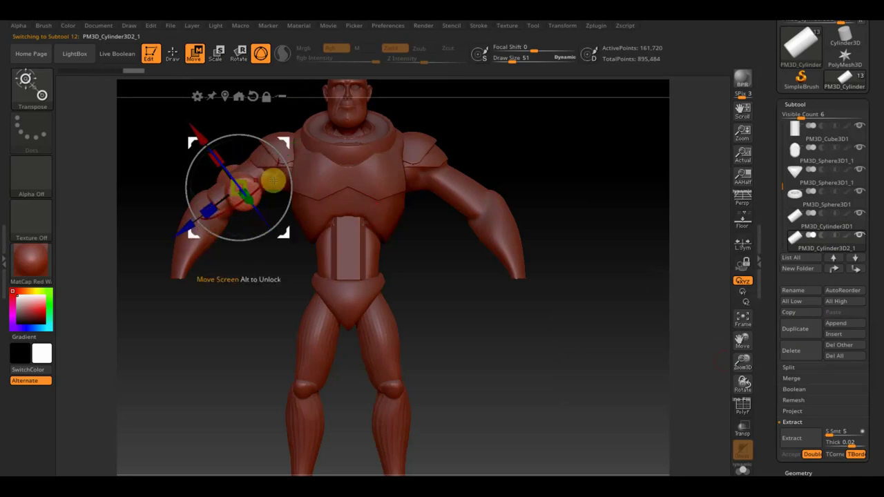
mouse_move(272, 177)
mouse_down()
mouse_move(288, 143)
mouse_move(278, 149)
mouse_up()
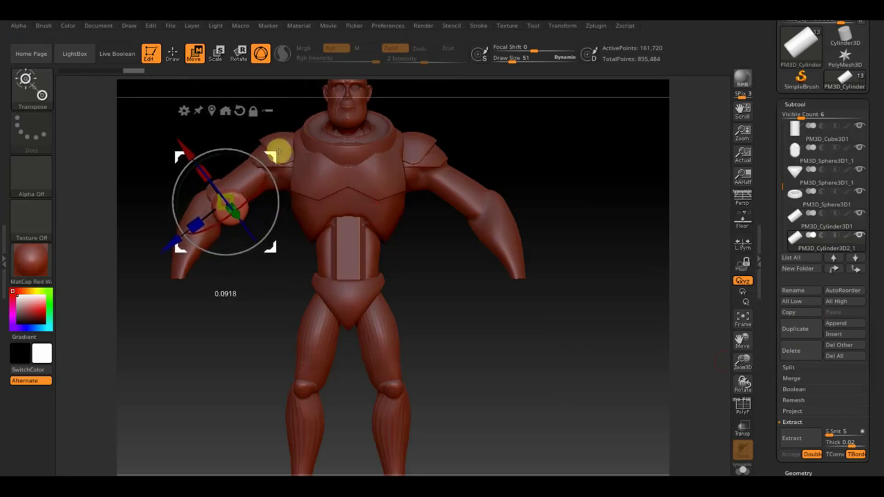
mouse_move(512, 183)
mouse_down()
mouse_move(485, 109)
mouse_move(509, 124)
mouse_up()
mouse_move(561, 355)
mouse_down()
mouse_move(567, 367)
mouse_move(333, 315)
mouse_up()
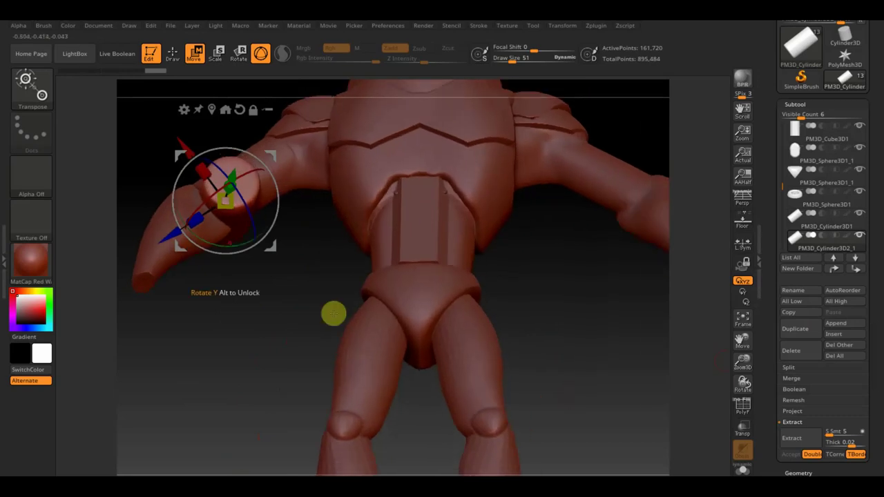
drag(255, 296, 257, 320)
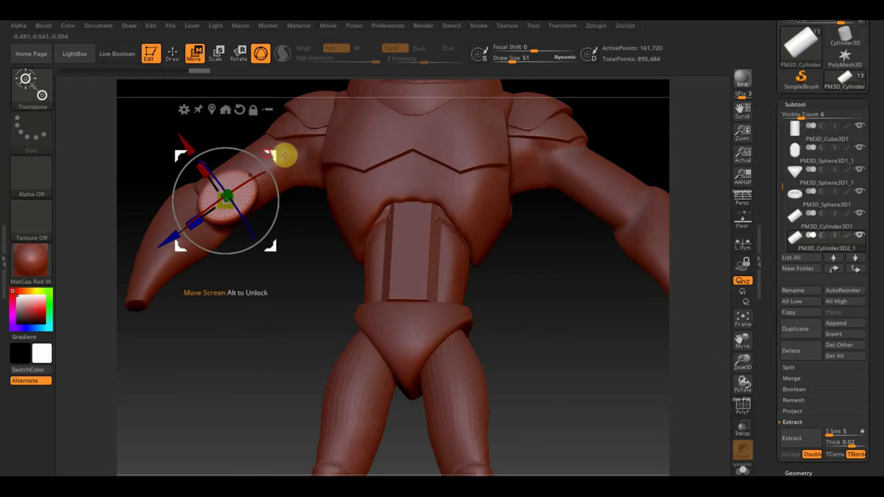
drag(283, 152, 253, 161)
drag(312, 255, 323, 241)
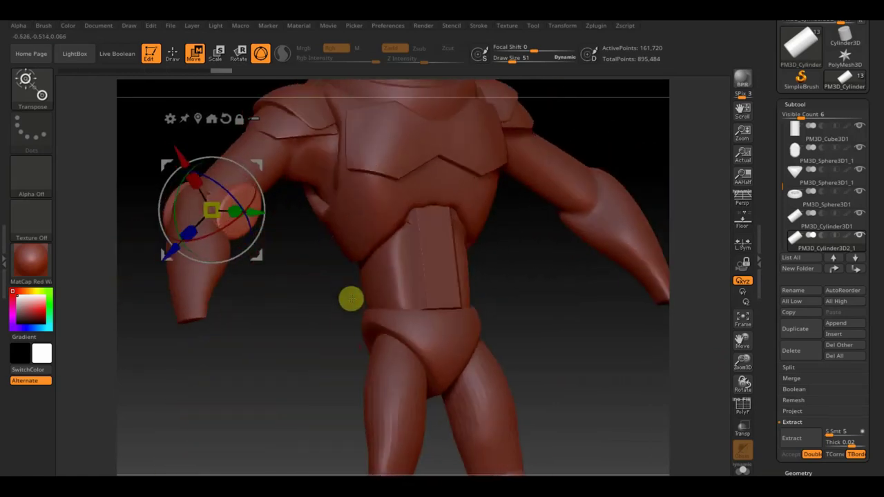
drag(323, 241, 323, 299)
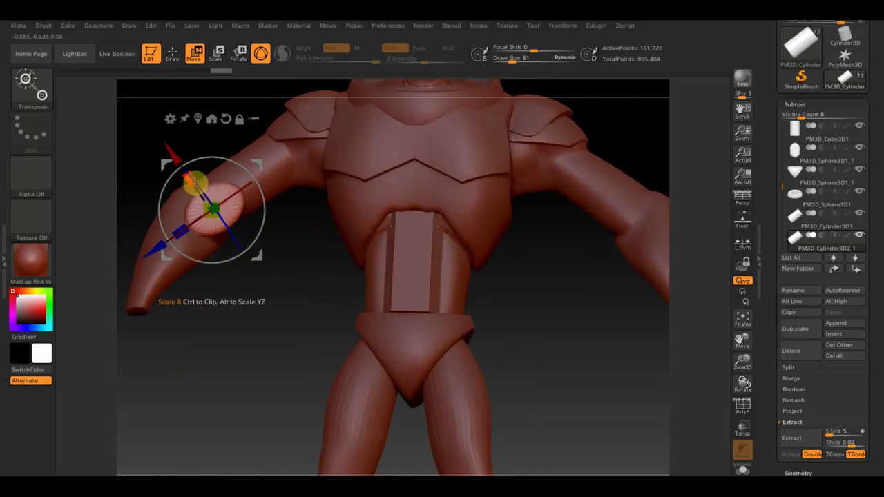
mouse_move(255, 241)
mouse_down()
mouse_move(286, 231)
mouse_move(284, 278)
mouse_up()
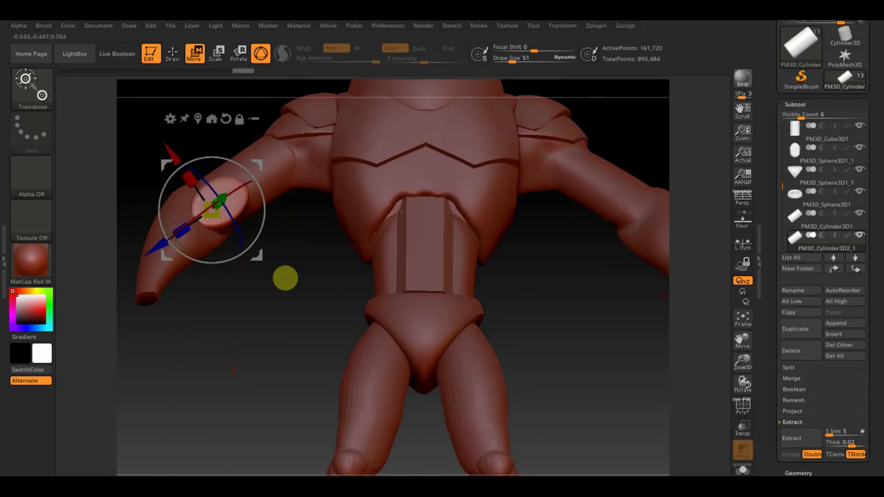
Step: Solo the copy and scale it down into a short round cap
shift+click(859, 214)
mouse_move(826, 219)
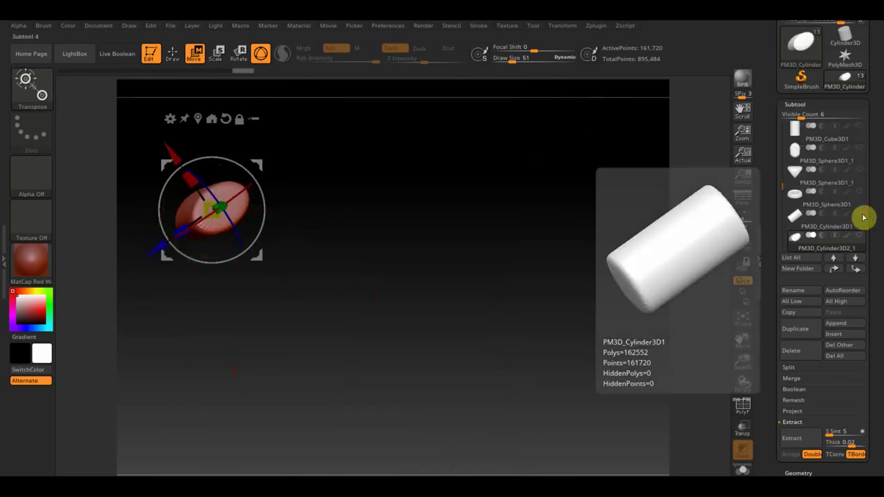
click(864, 222)
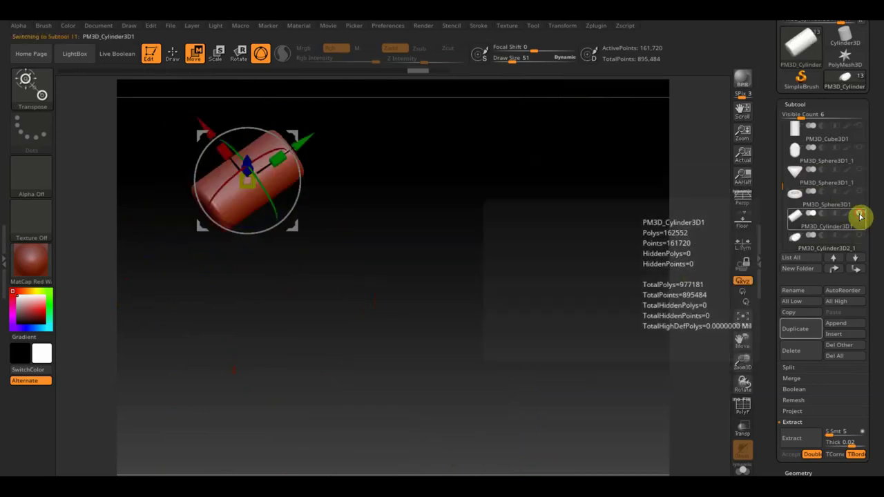
click(799, 241)
mouse_move(556, 236)
mouse_down()
mouse_move(551, 159)
mouse_move(558, 158)
mouse_move(584, 196)
mouse_move(514, 260)
mouse_move(495, 250)
mouse_move(499, 279)
mouse_up()
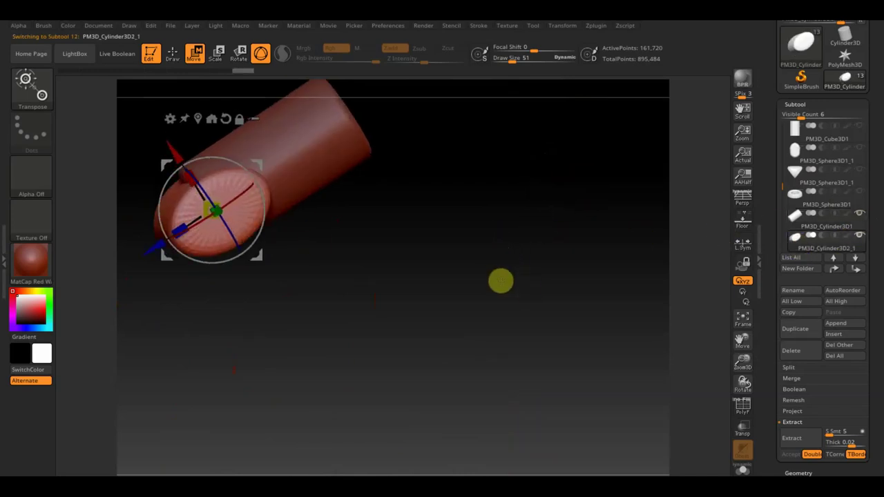
drag(201, 201, 212, 208)
drag(415, 276, 476, 262)
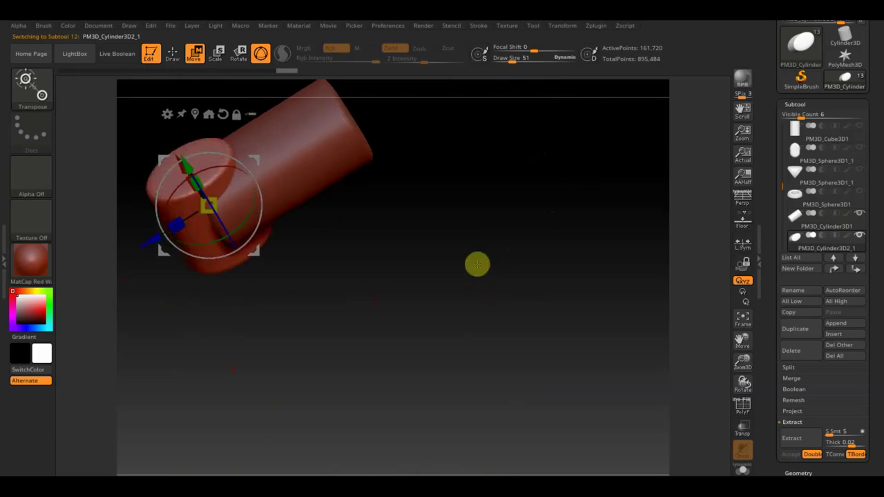
drag(247, 228, 435, 310)
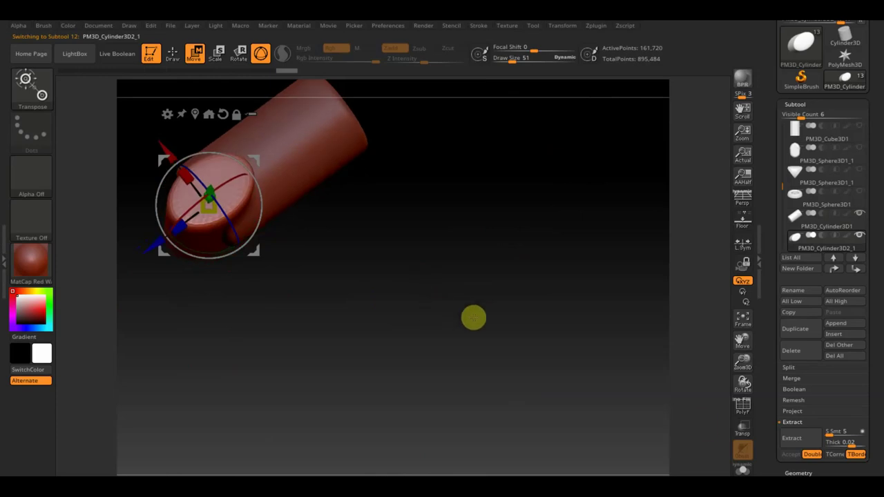
mouse_move(826, 219)
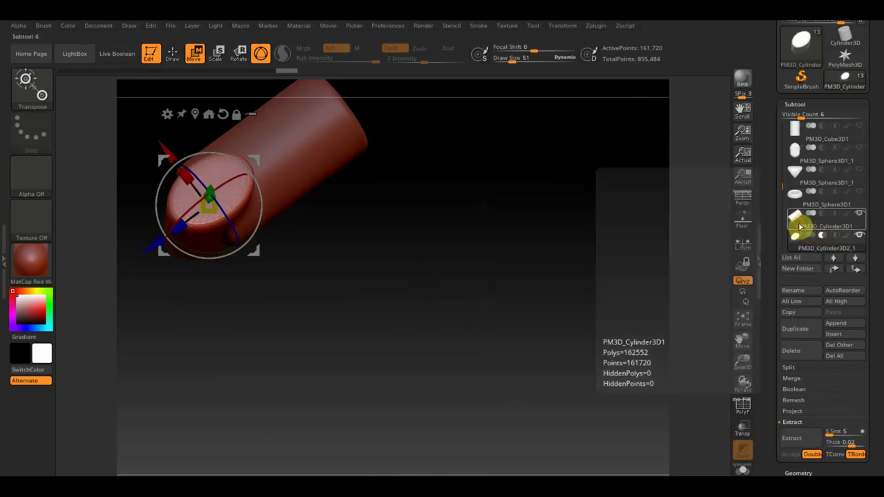
Step: Merge the cap copy down into the arm cylinder PM3D_Cylinder3D1
click(798, 223)
click(797, 381)
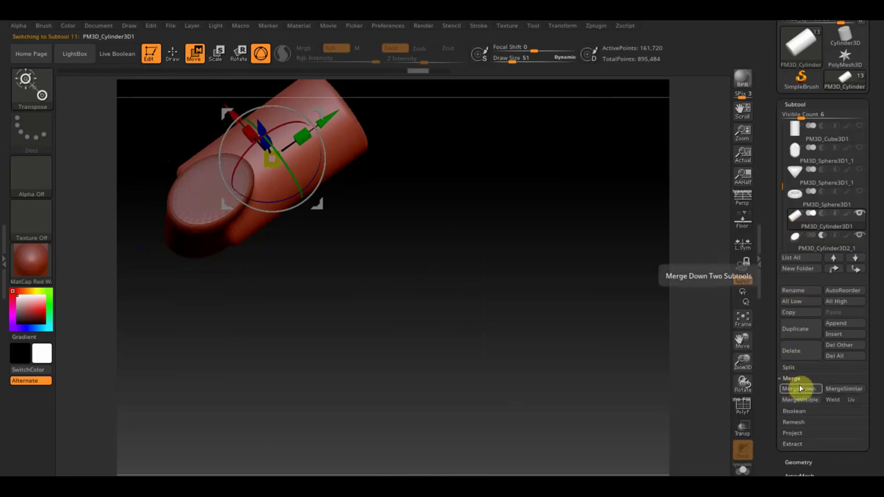
click(799, 389)
click(692, 415)
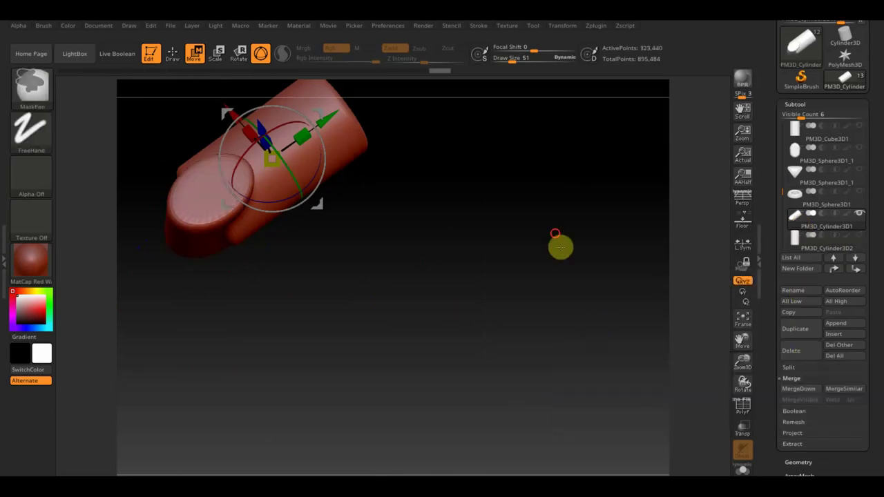
Step: DynaMesh the merged cylinder at resolution 528 and unhide the other subtools
ctrl+click(458, 210)
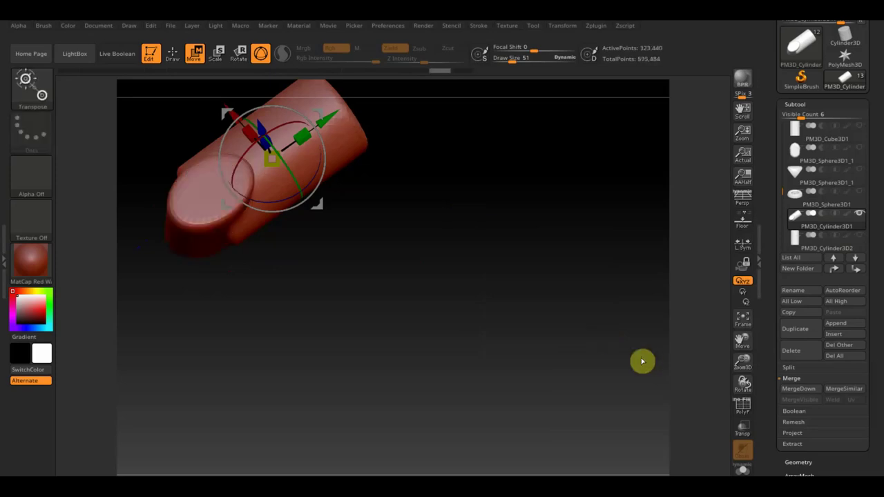
click(803, 461)
drag(792, 304, 793, 304)
ctrl+drag(608, 237, 547, 267)
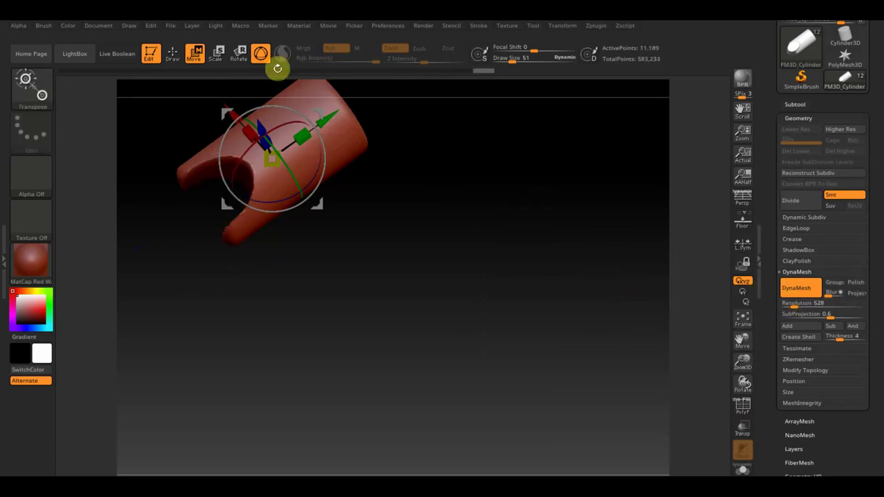
click(172, 54)
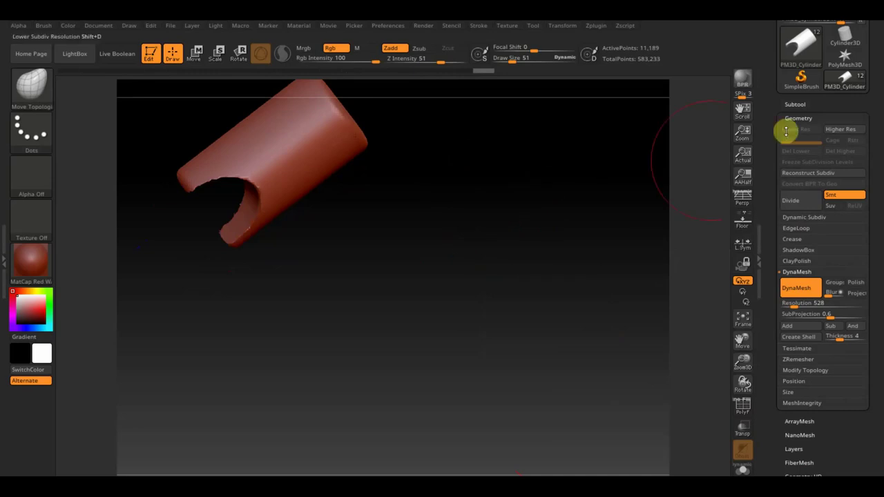
click(795, 103)
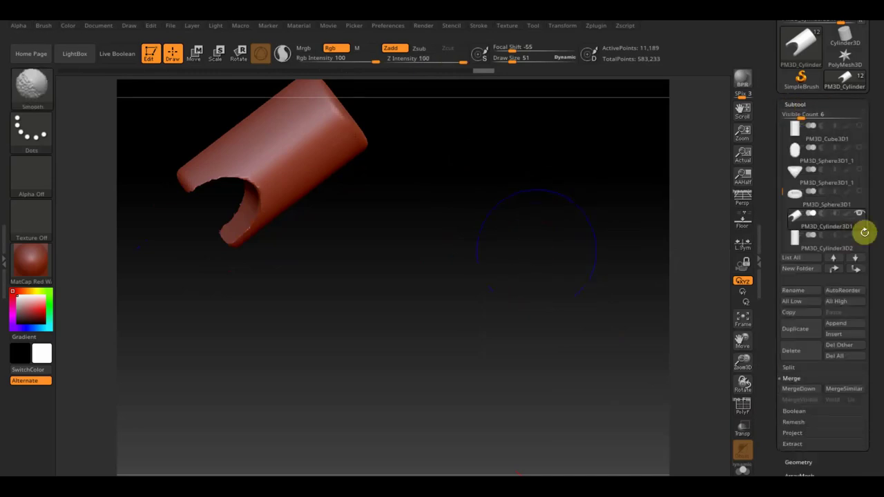
mouse_move(826, 220)
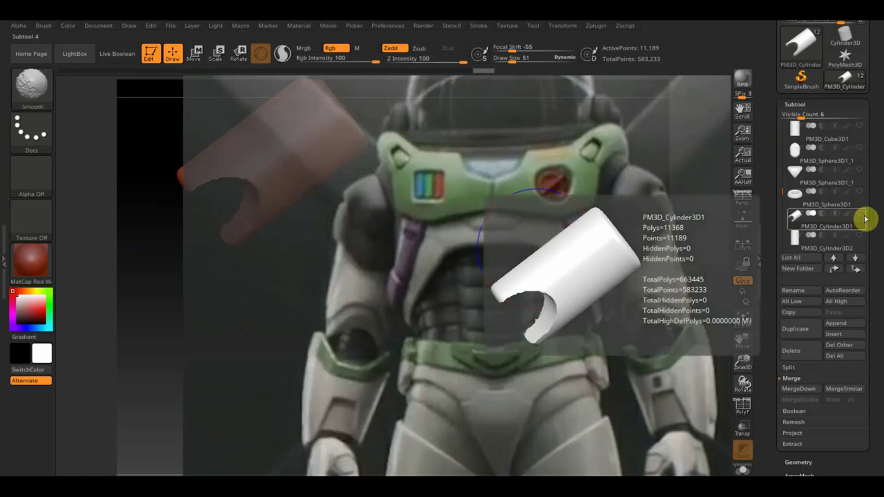
shift+click(866, 219)
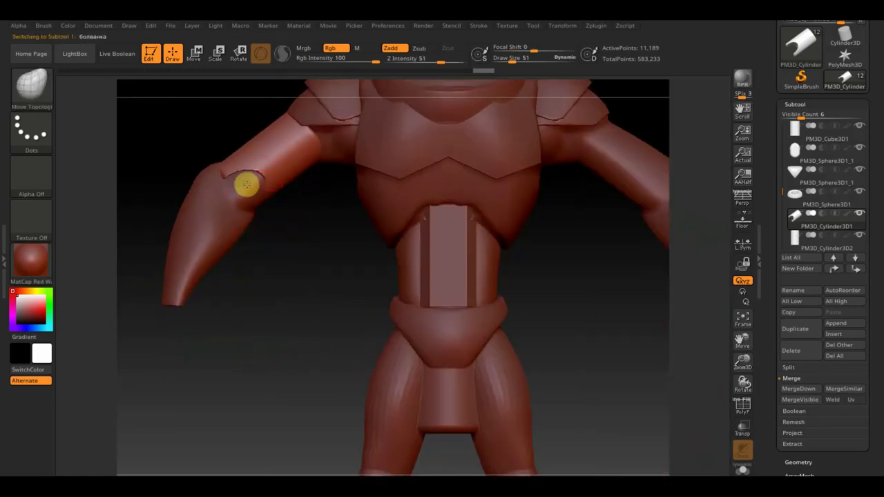
Step: Smooth the body's elbow joint, orbit to inspect, then reselect the forearm cylinder
alt+click(245, 183)
mouse_move(247, 183)
shift+mouse_down()
mouse_move(255, 203)
mouse_move(284, 179)
mouse_move(249, 172)
mouse_move(312, 166)
mouse_move(337, 149)
mouse_move(320, 227)
mouse_move(269, 203)
mouse_move(330, 270)
mouse_move(237, 164)
shift+mouse_up()
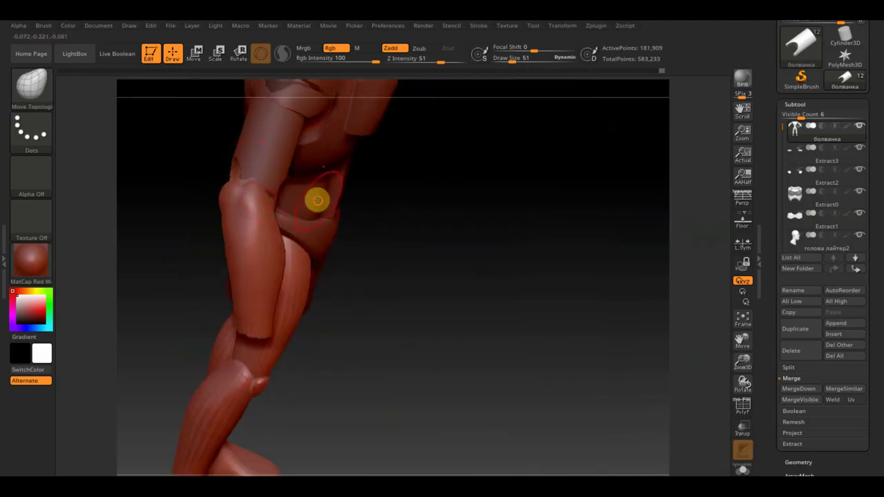
mouse_move(359, 207)
mouse_down()
mouse_move(415, 214)
mouse_move(448, 191)
mouse_up()
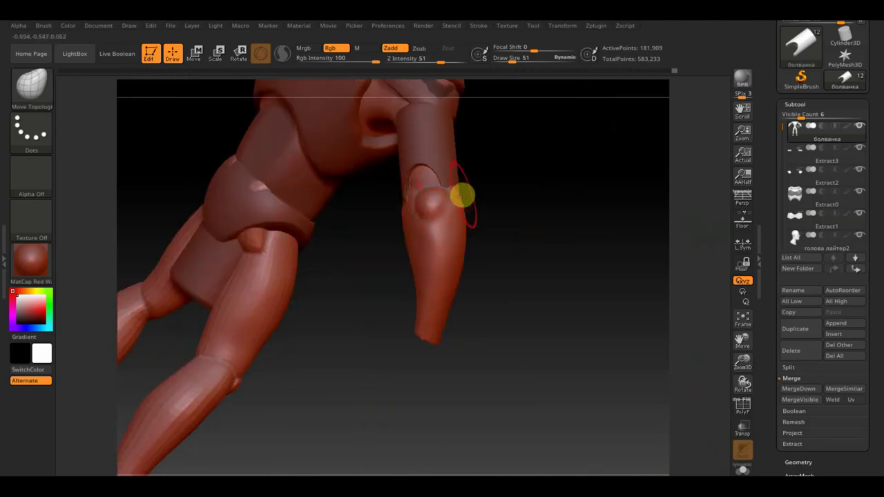
mouse_move(505, 205)
mouse_down()
mouse_move(472, 210)
mouse_move(466, 190)
mouse_up()
mouse_move(321, 193)
mouse_down()
mouse_move(281, 201)
mouse_move(195, 251)
mouse_up()
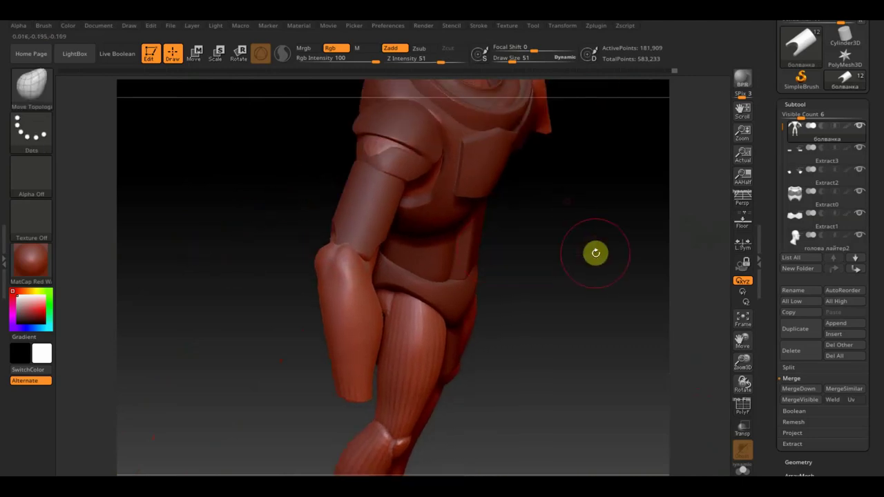
mouse_move(587, 283)
mouse_down()
mouse_move(562, 267)
mouse_move(209, 298)
mouse_move(545, 297)
mouse_move(522, 276)
mouse_move(480, 279)
mouse_move(368, 312)
mouse_move(365, 294)
mouse_up()
alt+click(369, 219)
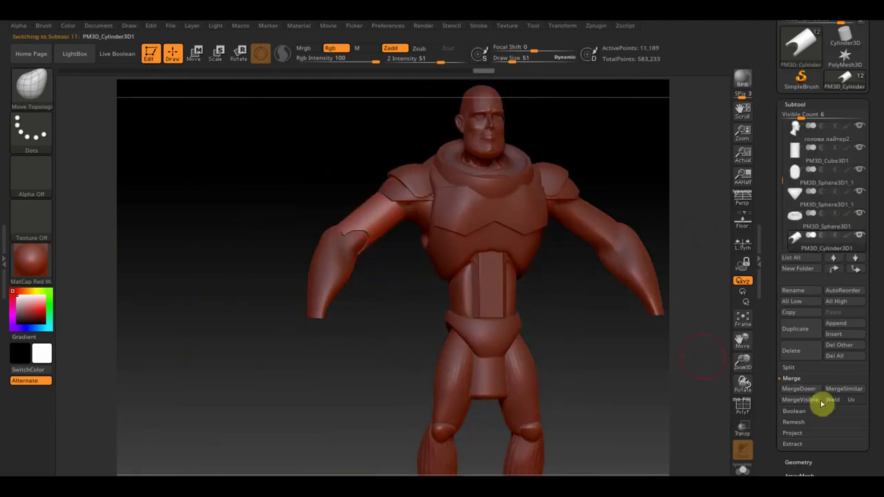
Step: Use Mirror And Weld to copy the forearm armor onto the other arm
click(801, 462)
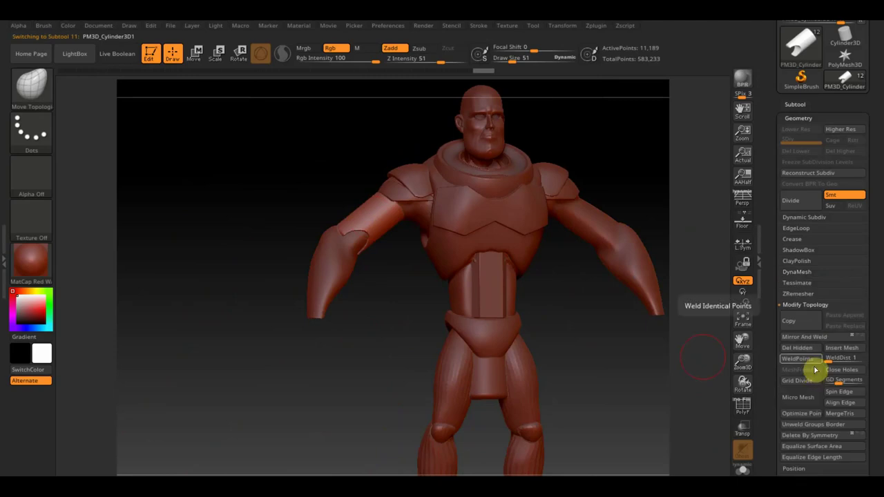
click(819, 338)
mouse_move(664, 373)
mouse_down()
mouse_move(592, 388)
mouse_move(614, 388)
mouse_move(588, 400)
mouse_up()
Step: Select the body subtool and set Draw Size to 17
alt+click(327, 302)
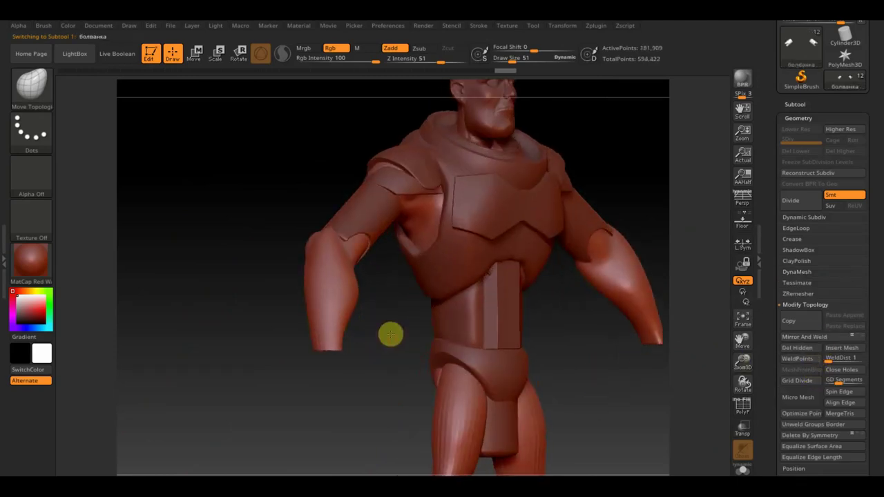
click(510, 59)
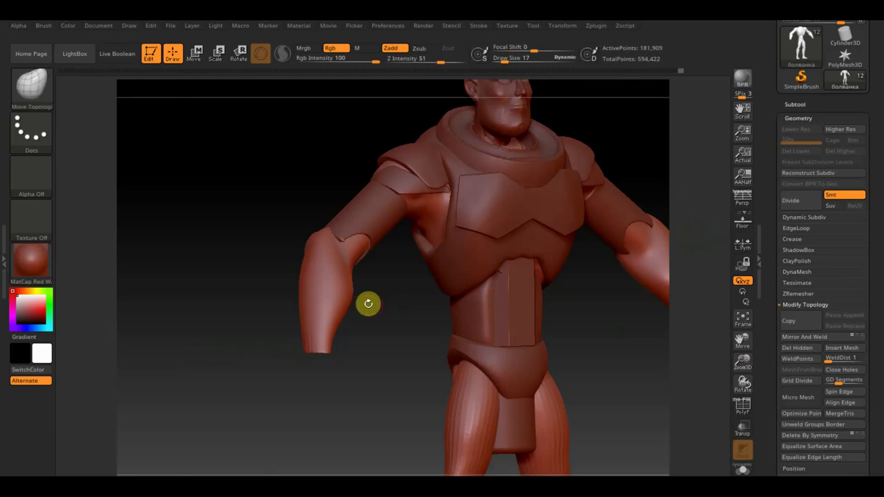
mouse_move(367, 302)
mouse_down()
mouse_move(405, 295)
mouse_move(437, 304)
mouse_up()
Step: Paint a mask over the body's forearm from the wrist up to the elbow
key(ctrl)
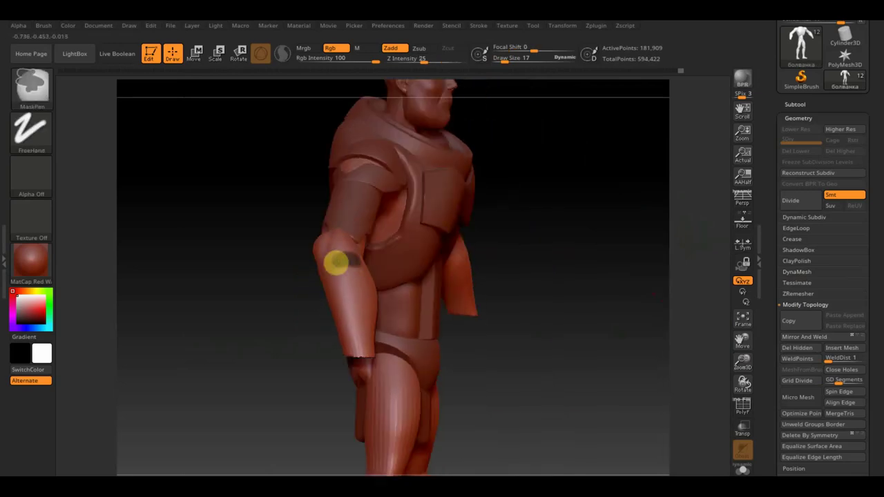
mouse_move(330, 279)
mouse_down()
mouse_move(335, 266)
mouse_move(355, 282)
mouse_move(335, 305)
mouse_move(346, 285)
mouse_up()
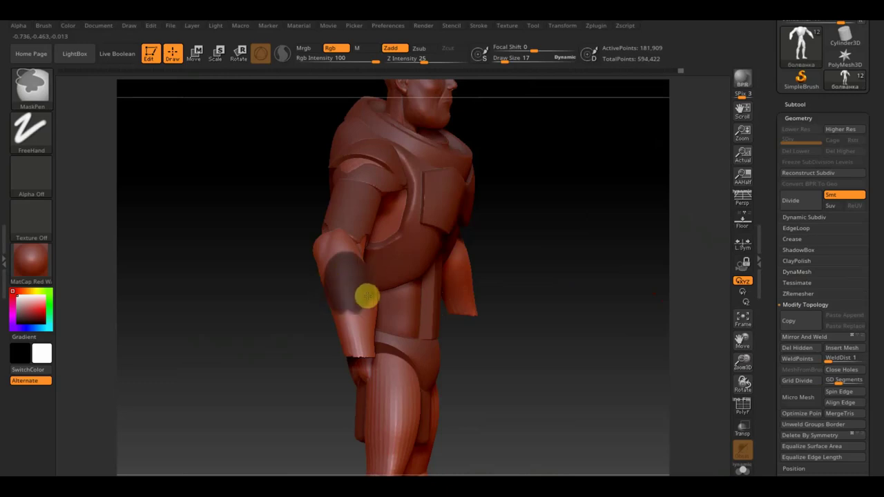
mouse_move(357, 319)
ctrl+mouse_down()
mouse_move(345, 302)
mouse_move(330, 300)
mouse_move(342, 340)
ctrl+mouse_up()
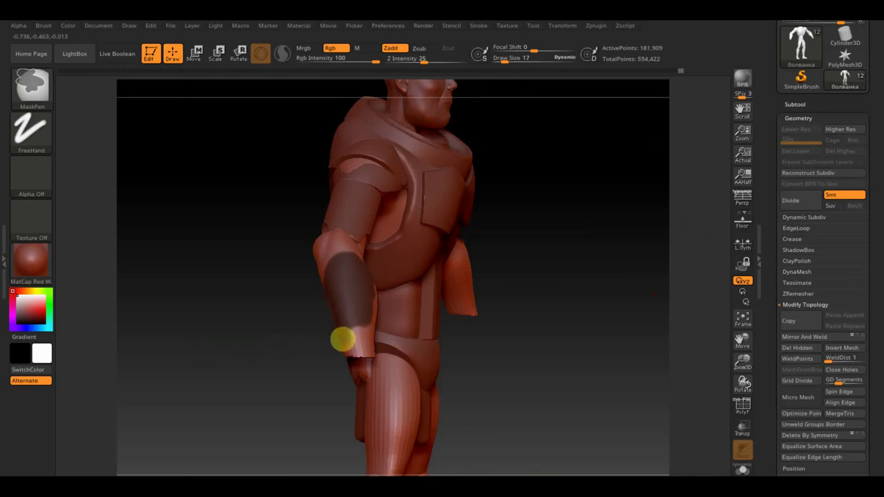
mouse_move(380, 322)
right_down()
mouse_move(536, 348)
mouse_move(393, 341)
right_up()
ctrl+drag(361, 347, 370, 305)
ctrl+drag(350, 259, 394, 300)
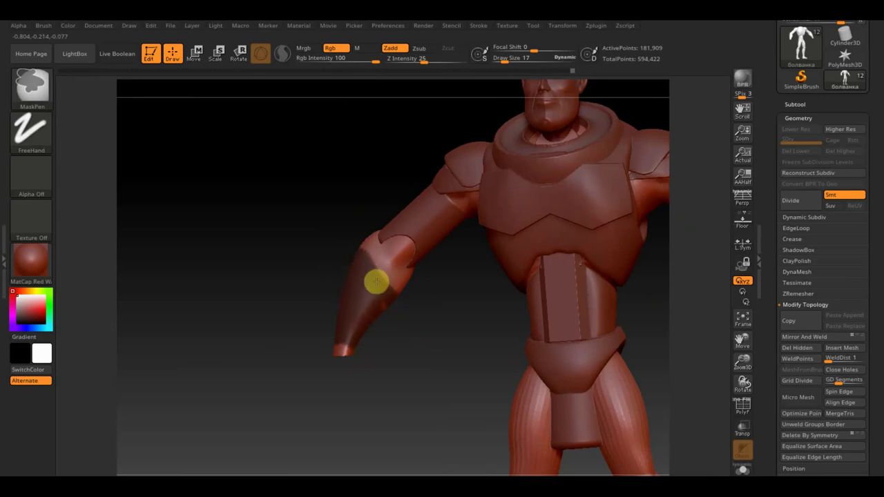
mouse_move(400, 321)
mouse_down()
mouse_move(408, 331)
mouse_move(398, 302)
mouse_move(539, 327)
mouse_move(366, 286)
mouse_up()
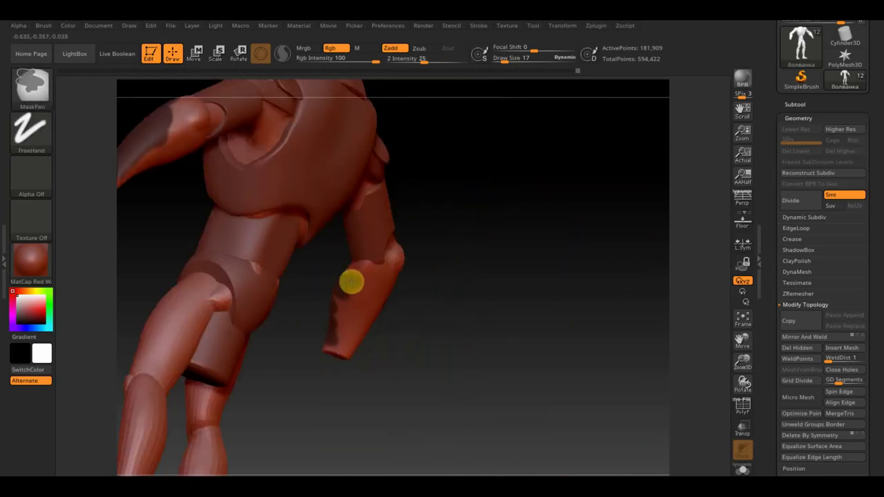
ctrl+drag(339, 285, 335, 303)
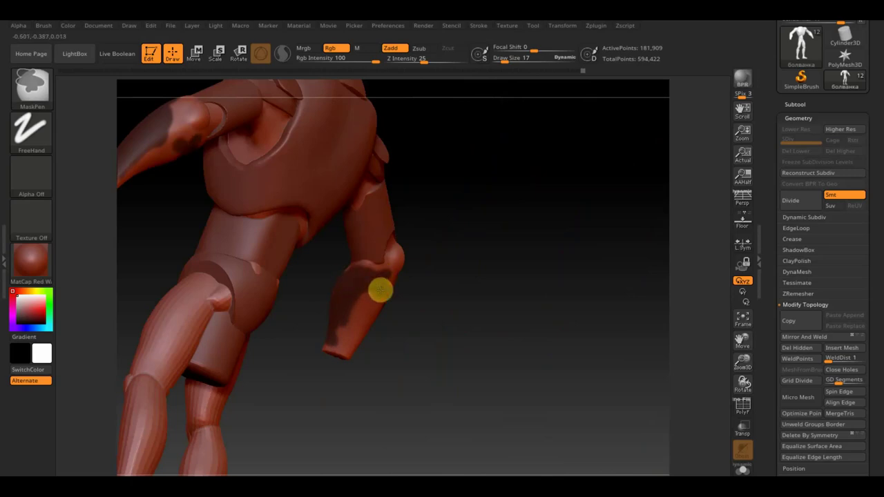
drag(393, 302, 407, 296)
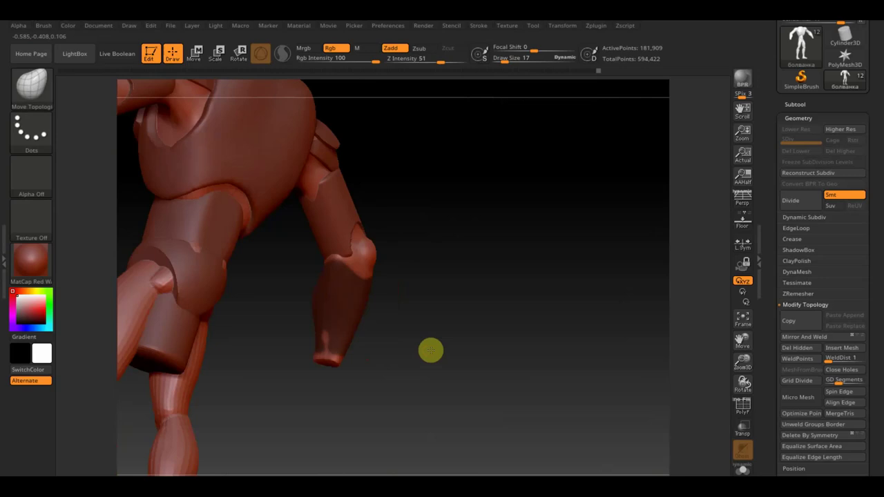
Step: Clear stray mask along the elbow edge and orbit to check the masked forearm
key(ctrl)
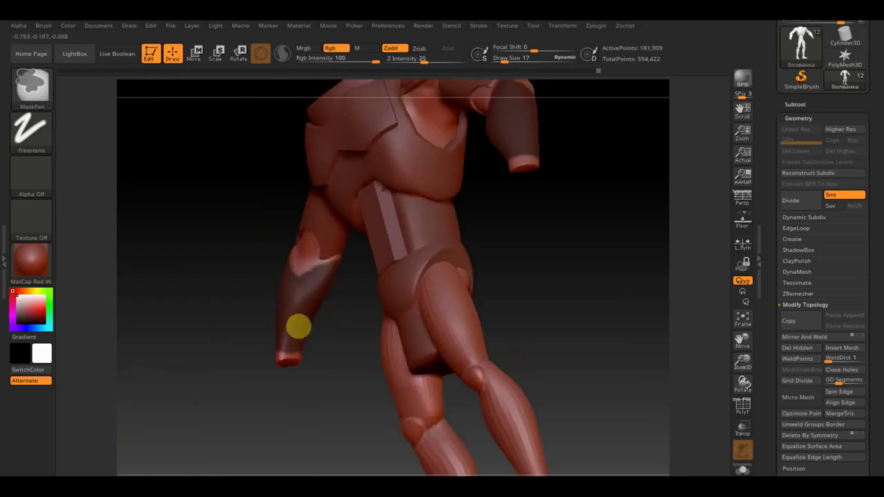
right_drag(289, 325, 364, 338)
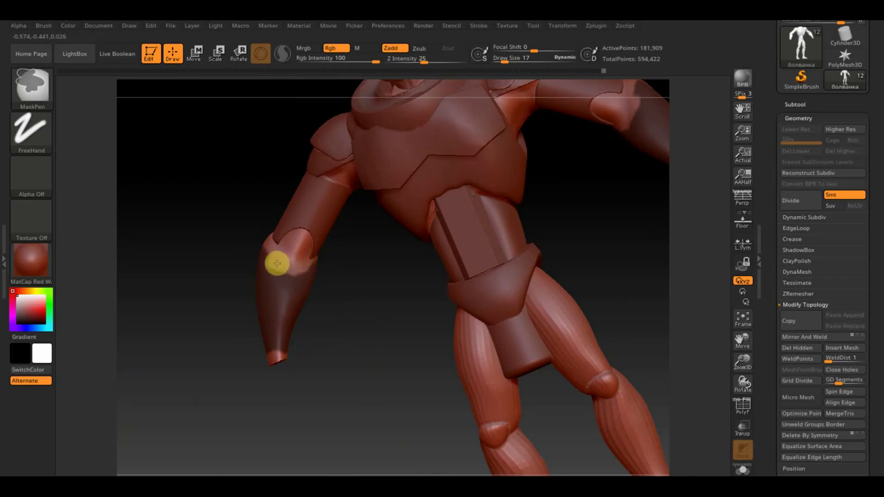
ctrl+alt+drag(296, 274, 260, 250)
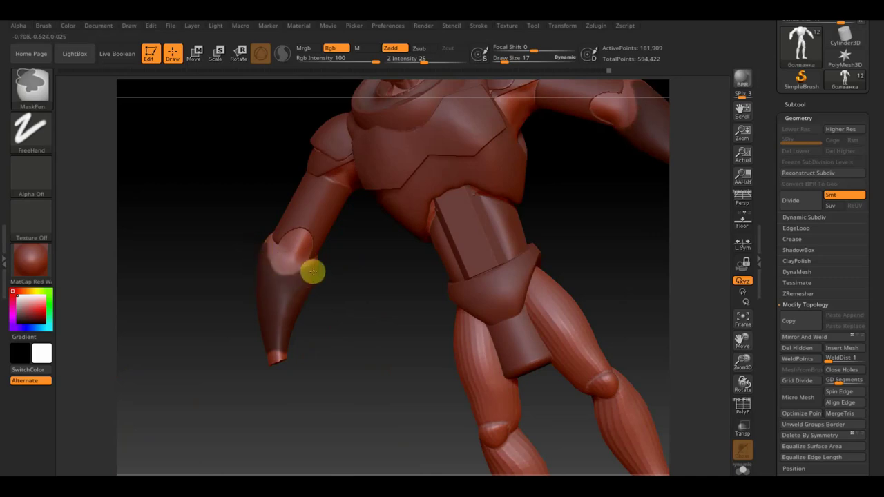
right_drag(345, 279, 401, 290)
key(ctrl)
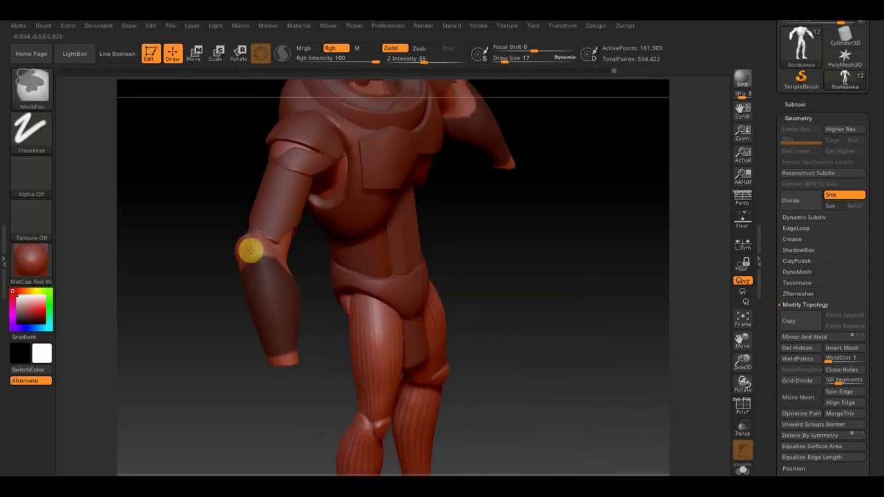
drag(184, 270, 208, 267)
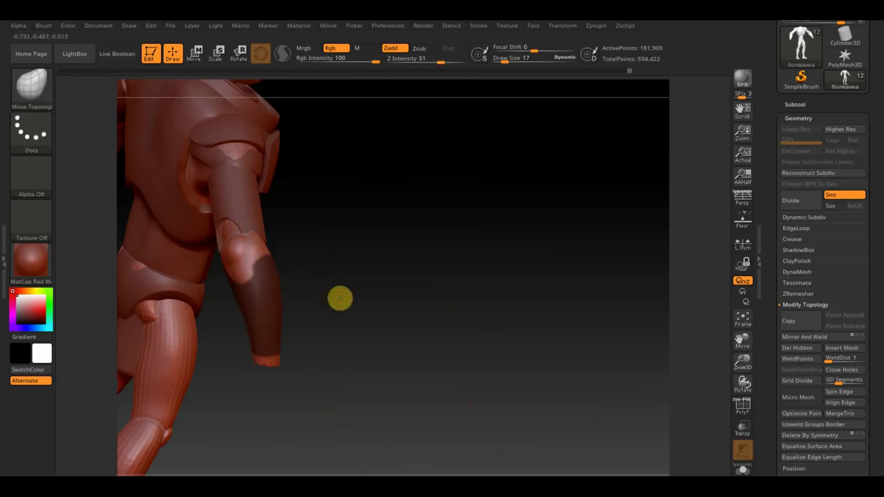
drag(339, 298, 304, 292)
mouse_move(488, 297)
mouse_down()
mouse_move(475, 311)
mouse_move(417, 290)
mouse_move(535, 314)
mouse_move(257, 261)
mouse_up()
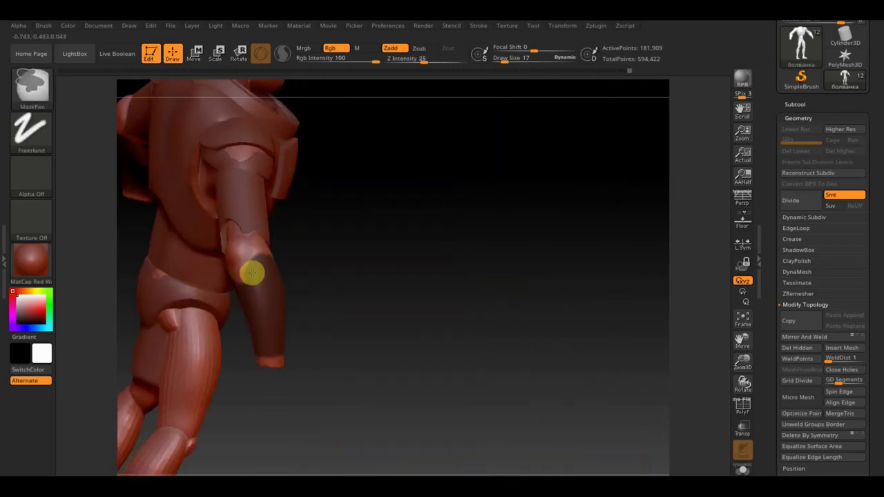
drag(350, 276, 394, 266)
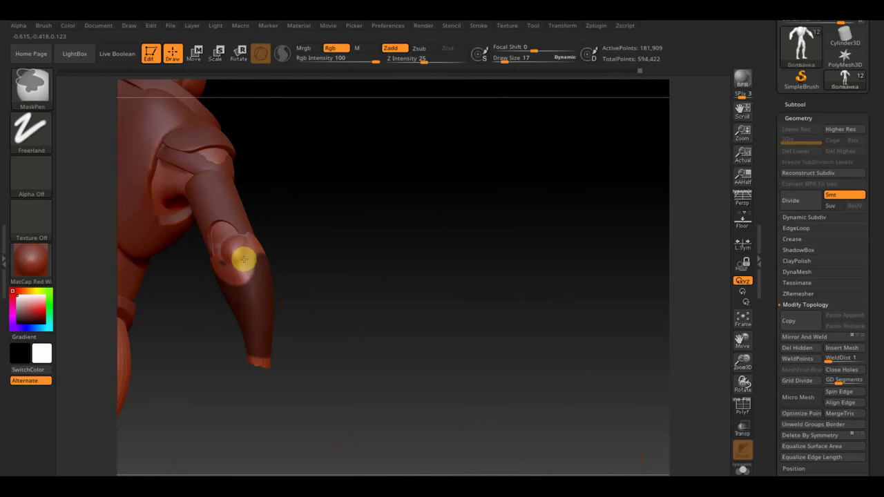
drag(346, 263, 298, 270)
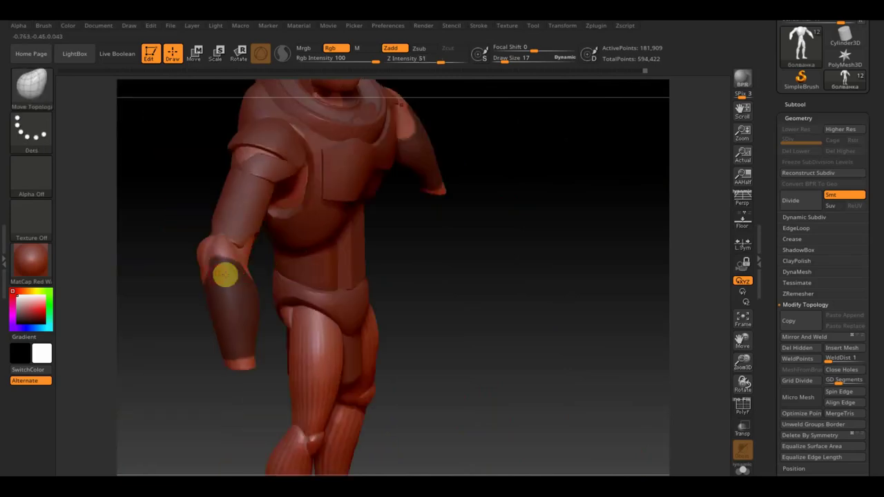
key(ctrl)
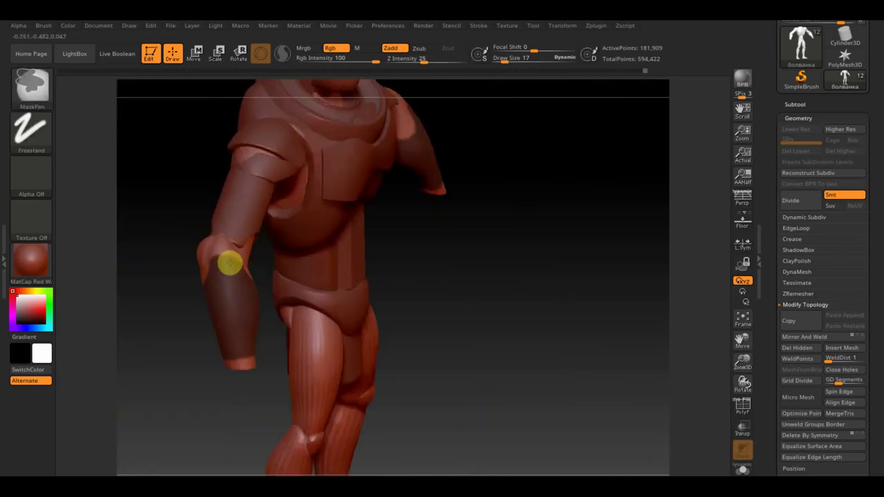
Step: Extract the masked forearms into a shell and accept it as the new Extract5 subtool
click(795, 105)
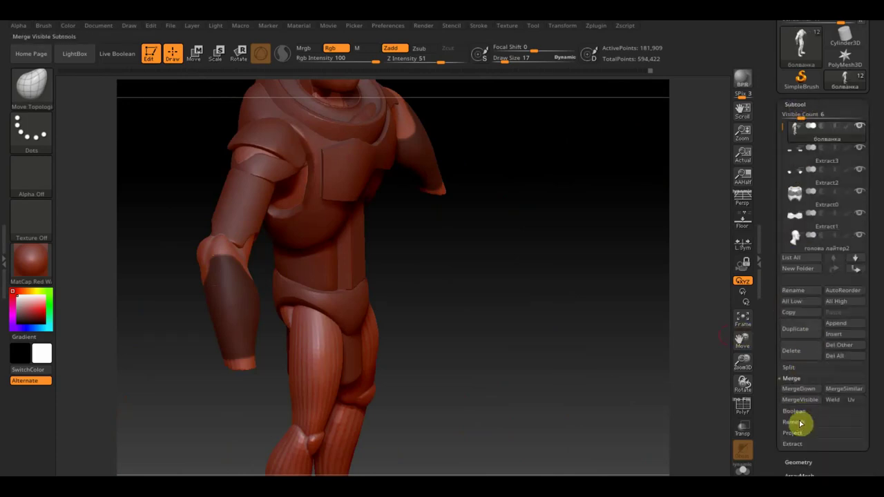
click(794, 442)
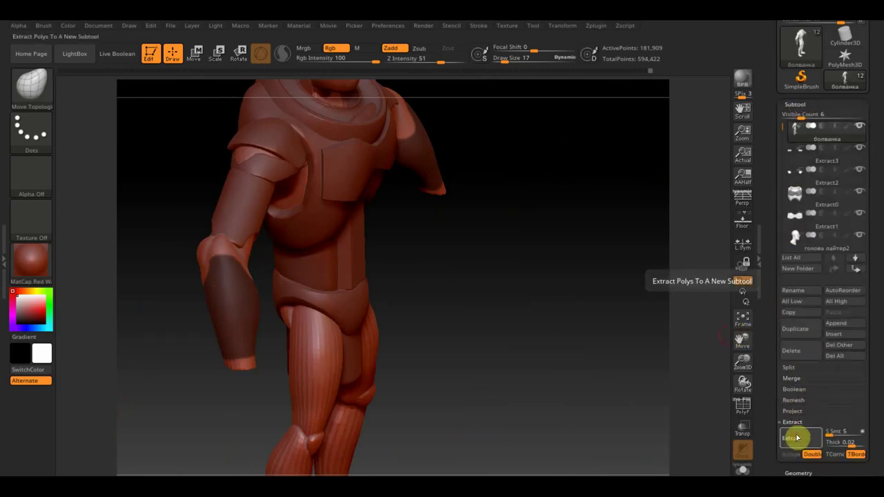
click(797, 438)
mouse_move(626, 402)
mouse_down()
mouse_move(604, 396)
mouse_move(650, 367)
mouse_move(637, 354)
mouse_up()
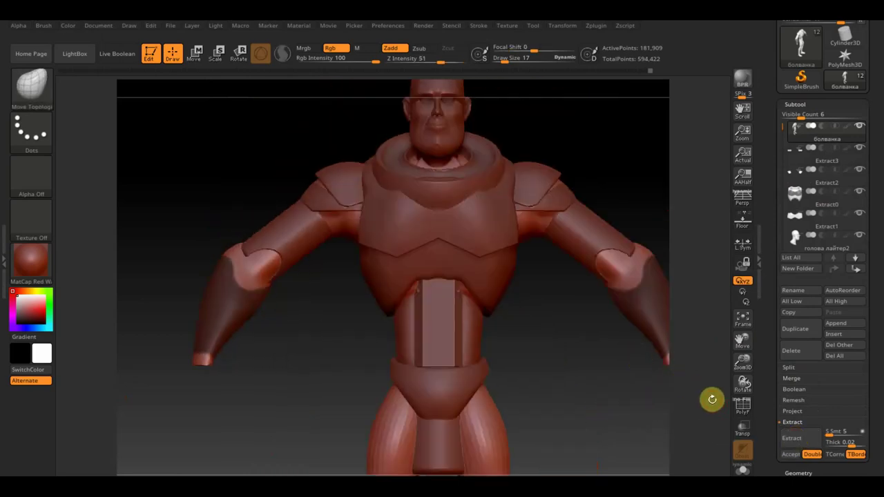
click(799, 439)
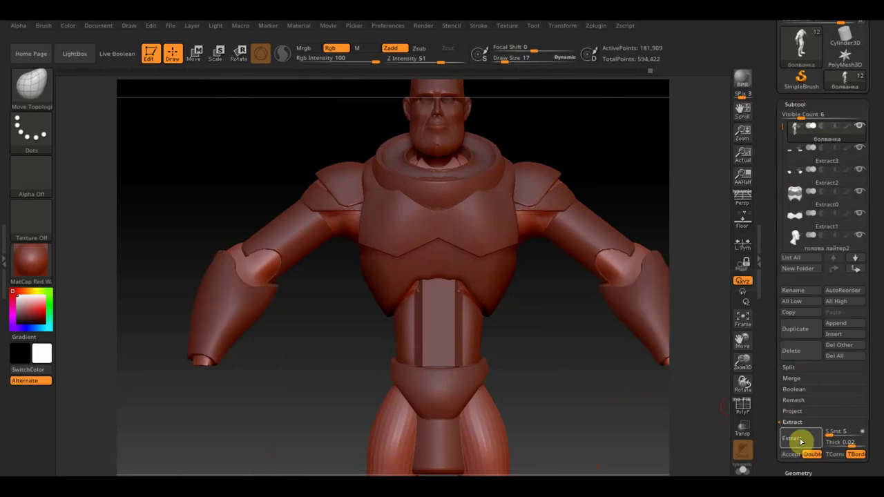
click(790, 454)
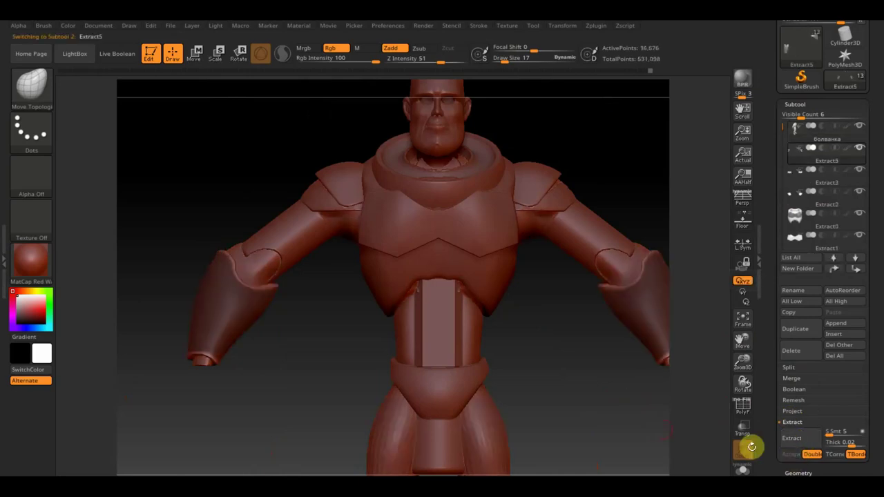
Step: DynaMesh the Extract5 forearm shell at resolution 464, then select the cylinder subtool
alt+drag(596, 412, 541, 323)
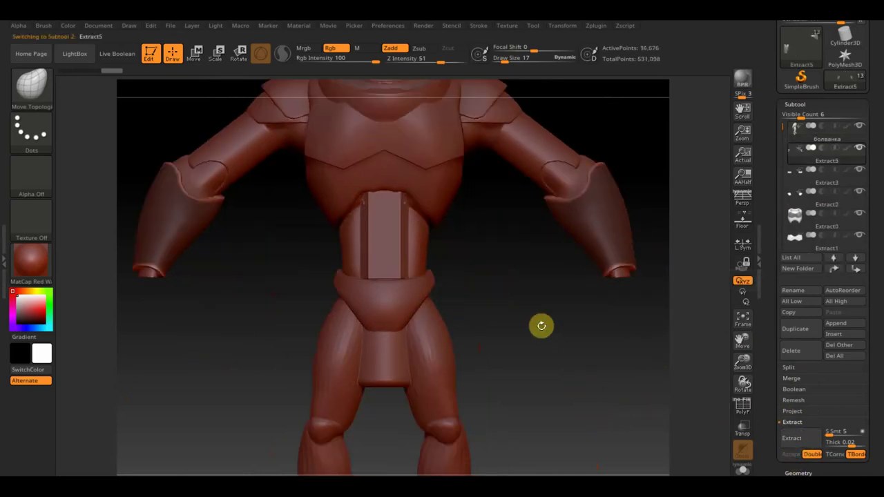
click(798, 473)
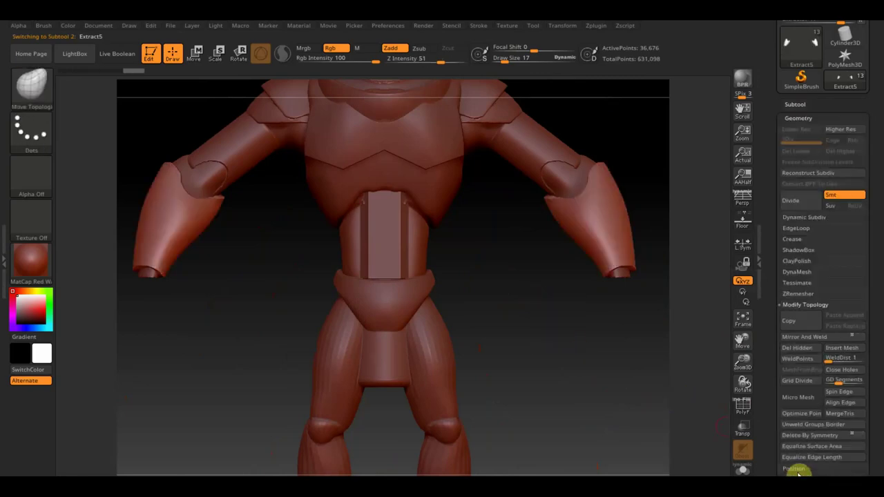
click(800, 273)
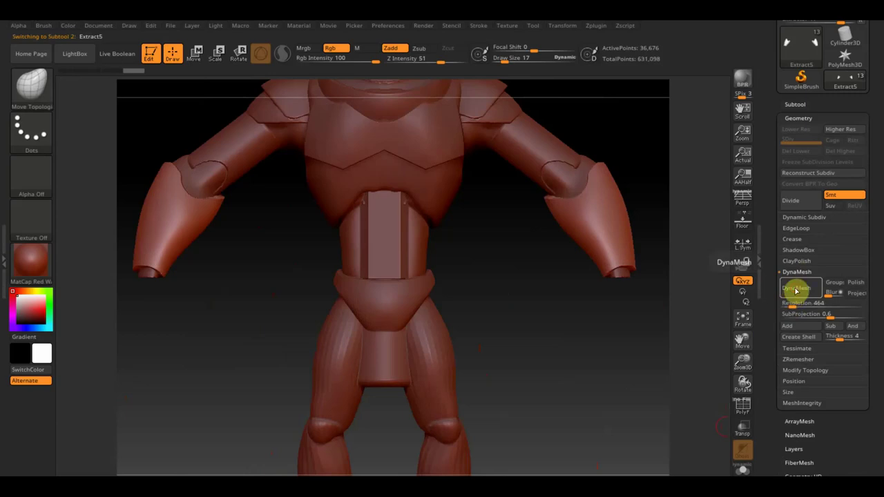
click(796, 290)
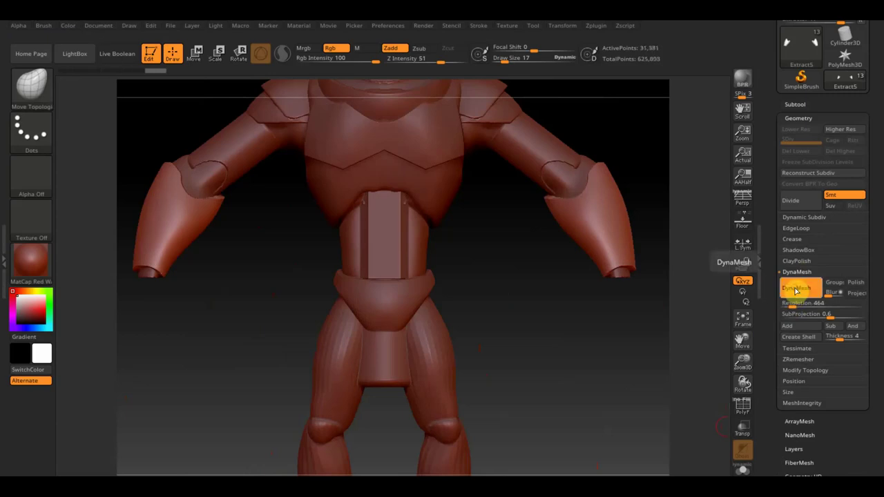
alt+drag(635, 322, 522, 319)
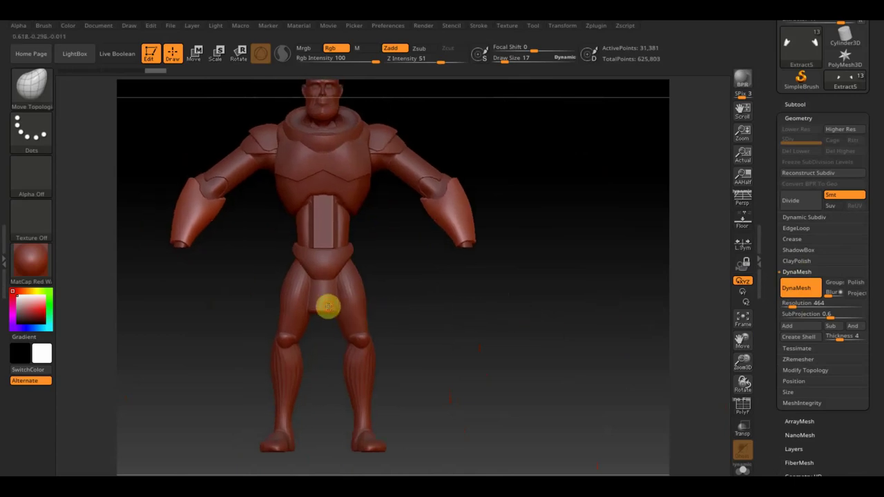
alt+click(327, 306)
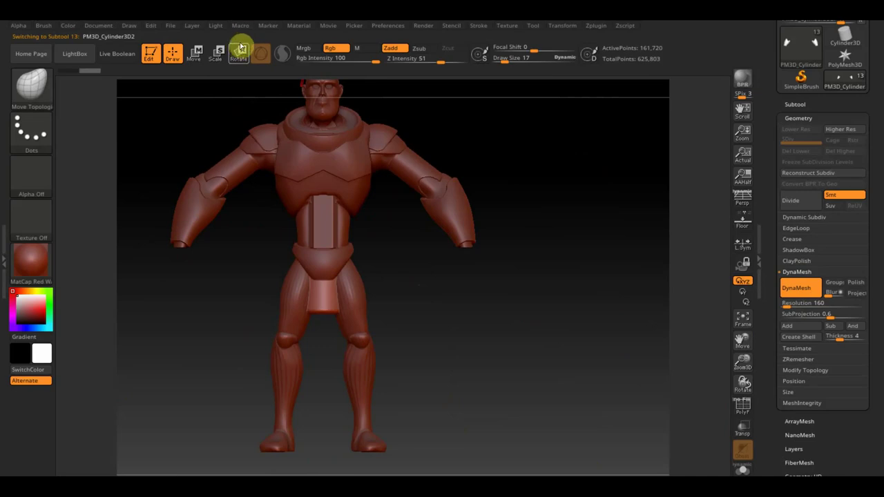
Step: Move the cylinder onto the right thigh, tilt it along the leg, and lengthen it slightly
click(194, 52)
drag(361, 239, 297, 290)
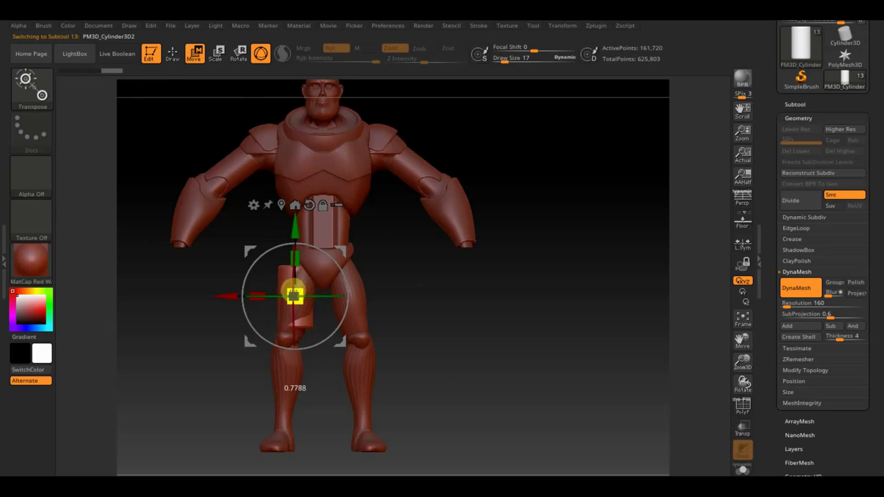
mouse_move(334, 255)
mouse_down()
mouse_move(325, 251)
mouse_move(339, 262)
mouse_up()
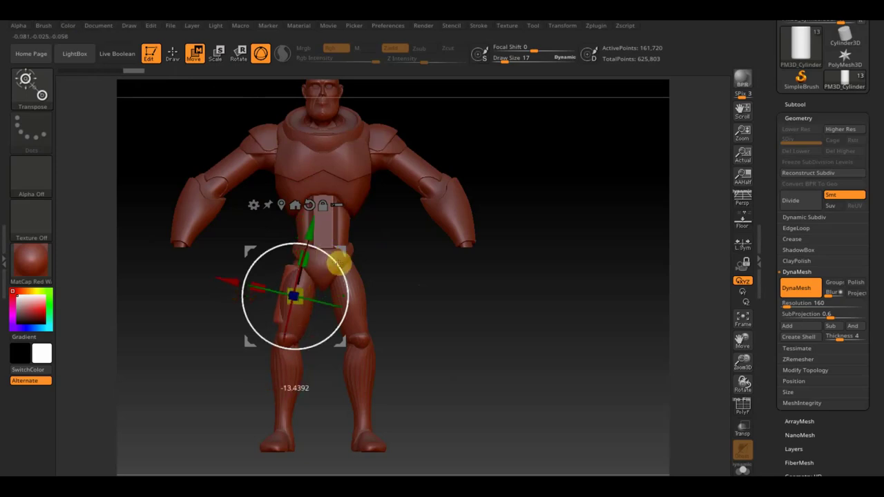
drag(414, 283, 452, 286)
drag(355, 297, 361, 297)
mouse_move(446, 296)
alt+mouse_down()
mouse_move(490, 353)
mouse_move(531, 364)
alt+mouse_up()
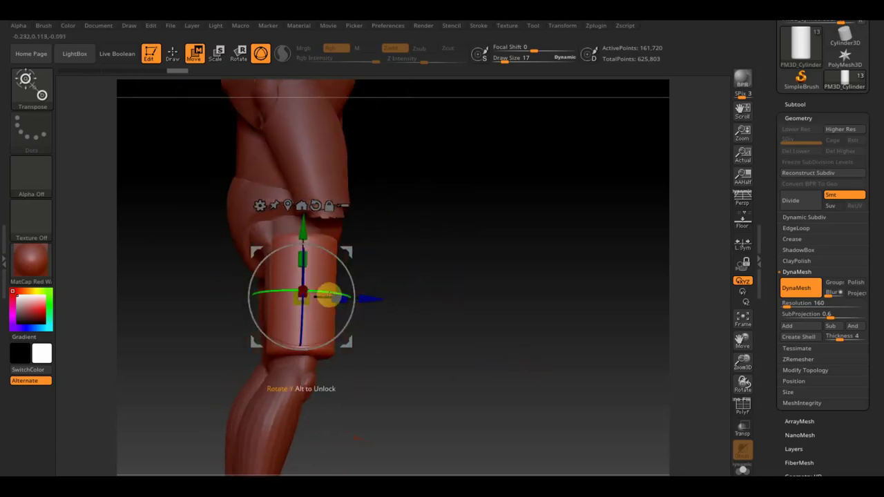
drag(309, 297, 310, 297)
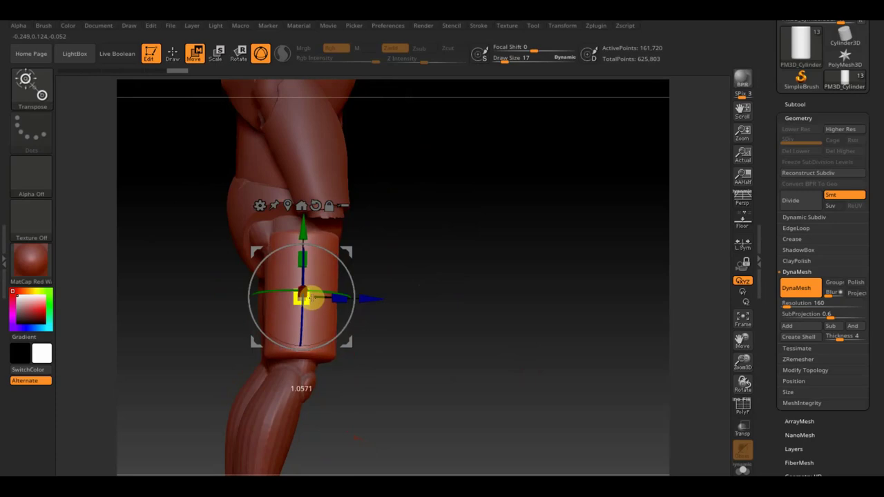
Step: Adjust the cylinder's depth from the side, then slice off its top with TrimCurve
drag(462, 337, 542, 307)
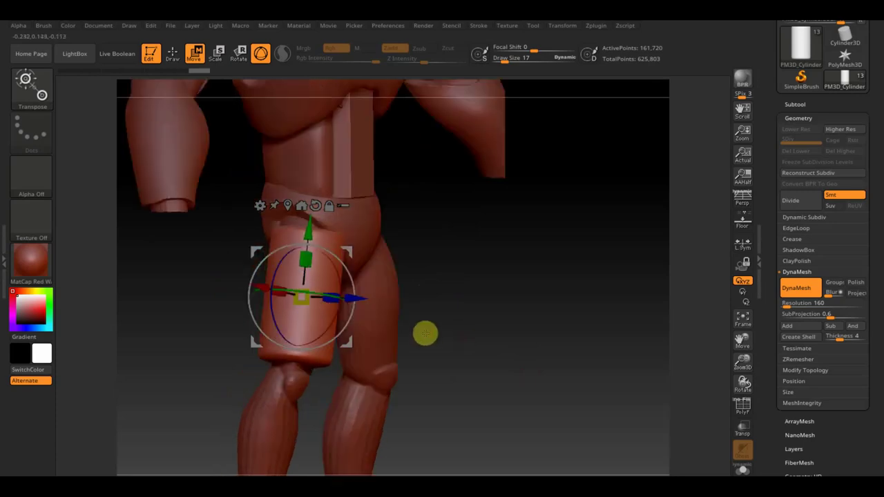
mouse_move(548, 308)
mouse_down()
mouse_move(505, 296)
mouse_move(380, 295)
mouse_up()
drag(236, 286, 235, 289)
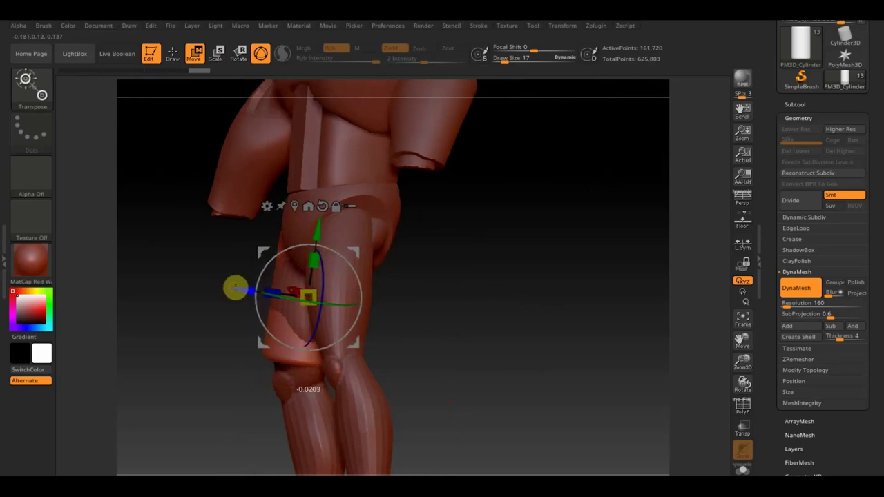
mouse_move(386, 323)
mouse_down()
mouse_move(453, 335)
mouse_move(528, 334)
mouse_up()
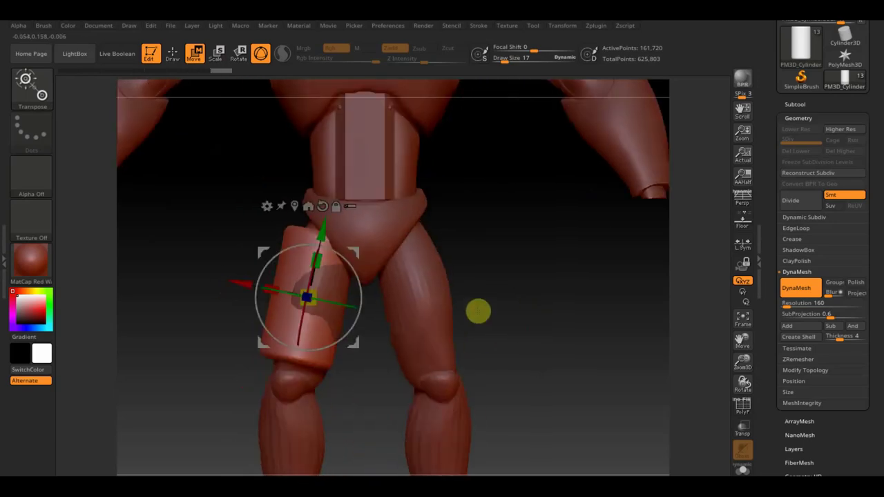
mouse_move(482, 309)
mouse_down()
mouse_move(511, 342)
mouse_move(507, 334)
mouse_up()
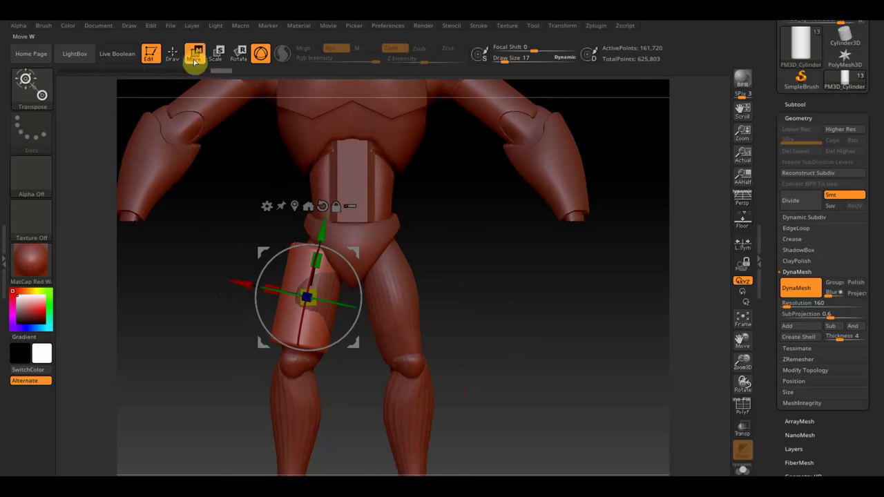
click(172, 54)
ctrl+shift+drag(262, 209, 369, 323)
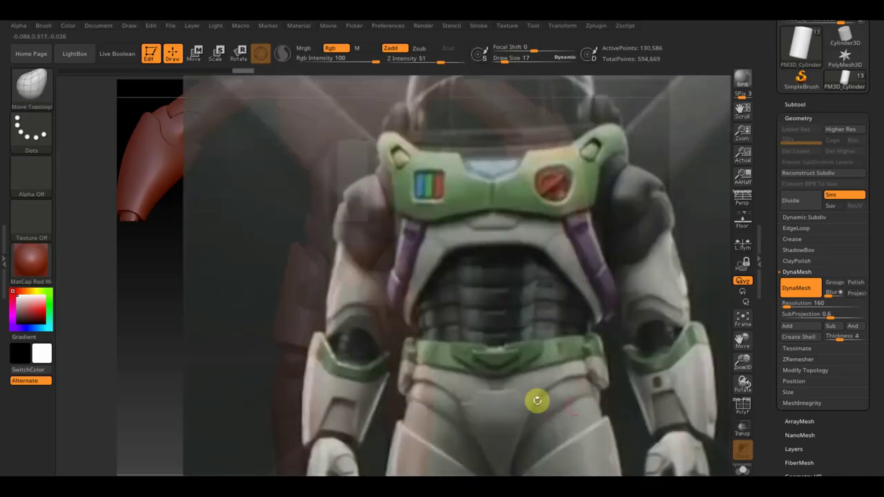
Step: Slide the Buzz reference image over the legs to compare, then hide it
key(shift+z)
drag(532, 375, 518, 180)
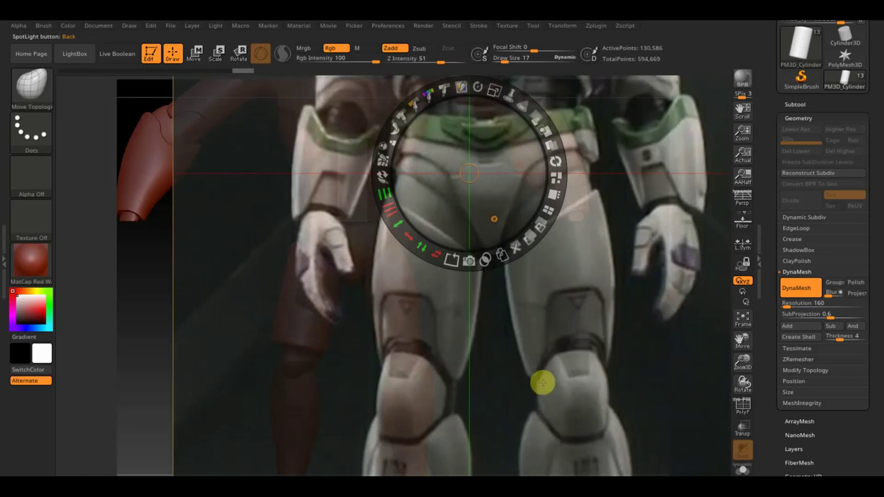
key(shift)
key(shift+z)
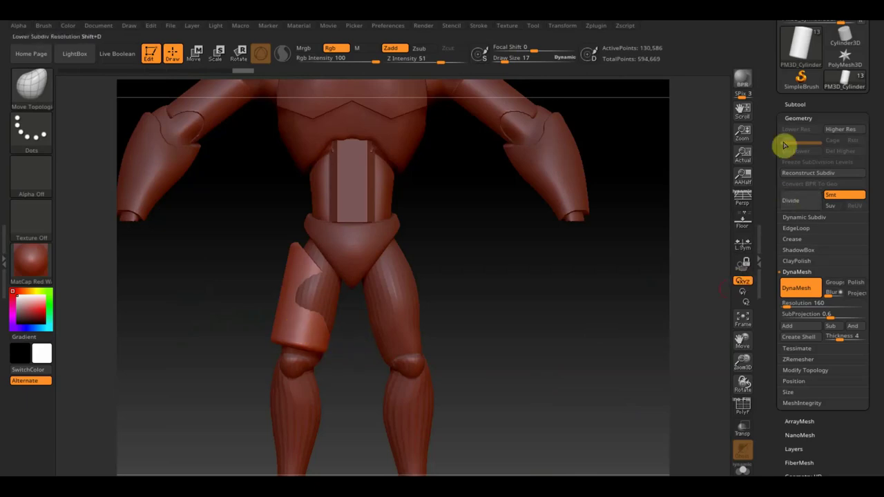
click(794, 104)
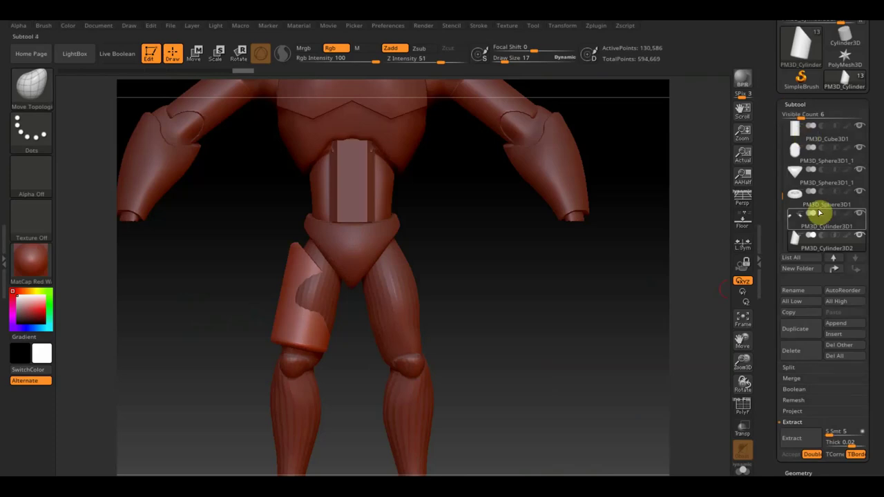
Step: Delete the cylinder subtool, select the болванка body mesh, and raise Draw Size to 28
click(796, 351)
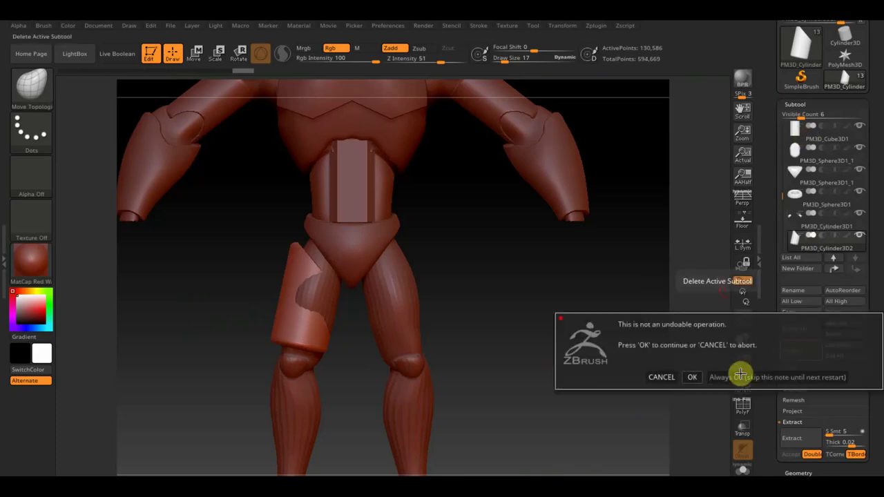
click(691, 377)
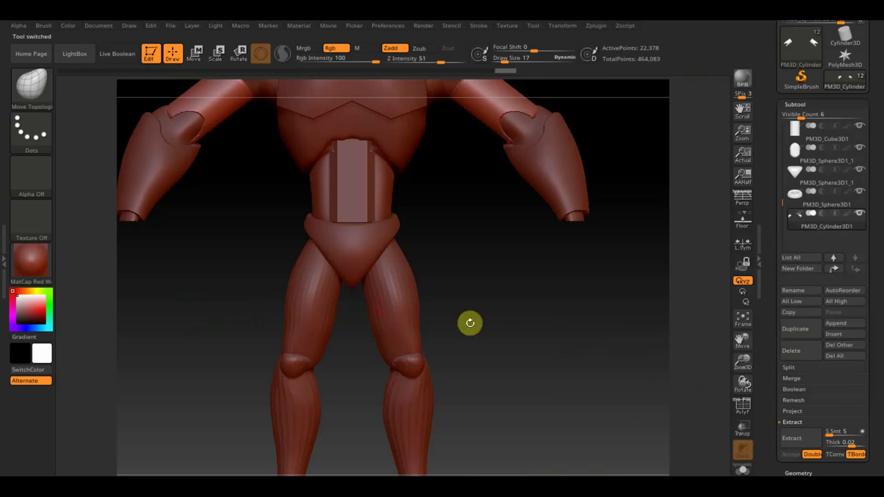
alt+click(305, 306)
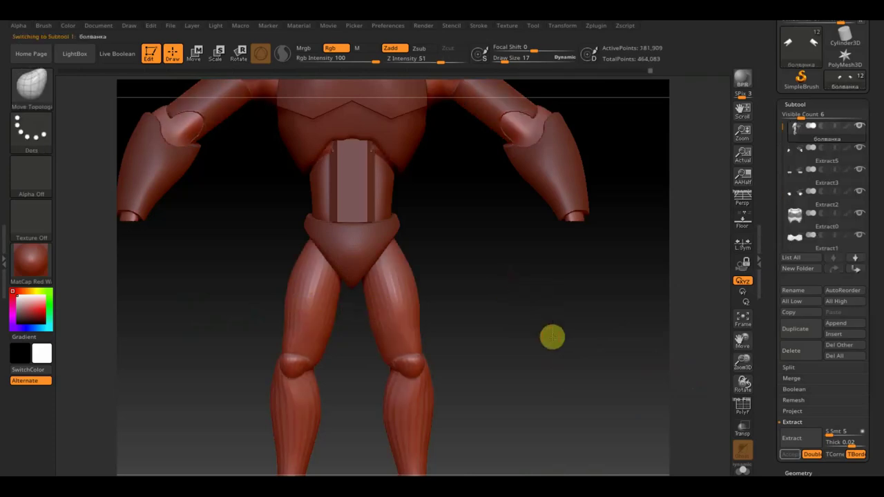
mouse_move(494, 254)
mouse_down()
mouse_move(521, 279)
mouse_move(491, 292)
mouse_move(484, 312)
mouse_move(539, 288)
mouse_up()
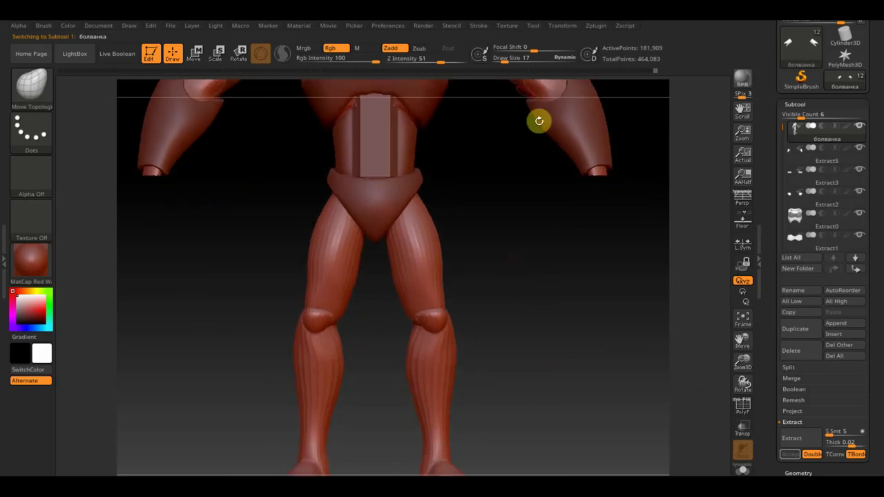
drag(504, 59, 510, 59)
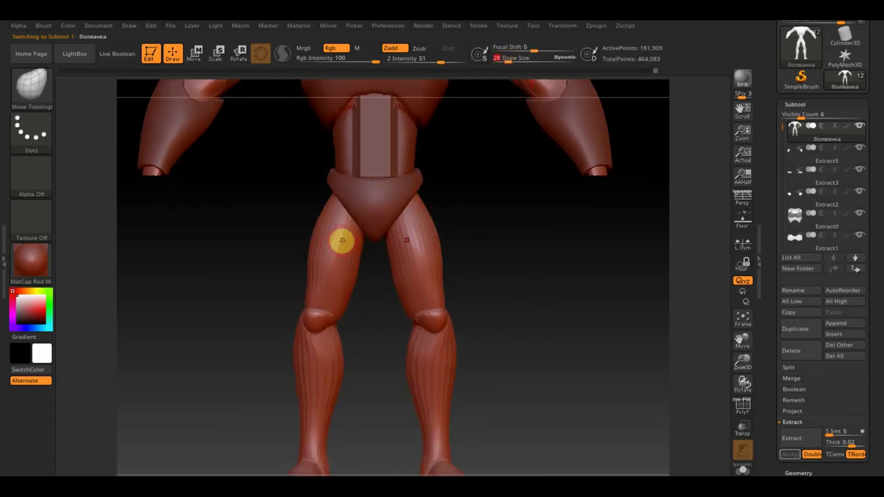
Step: Mask the upper front and side of the screen-left thigh
key(ctrl)
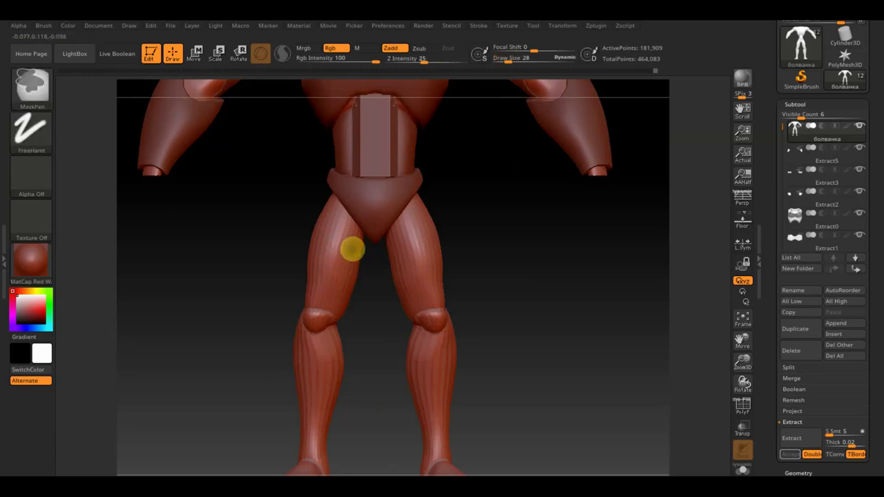
mouse_move(352, 249)
ctrl+mouse_down()
mouse_move(333, 222)
mouse_move(359, 267)
mouse_move(333, 236)
ctrl+mouse_up()
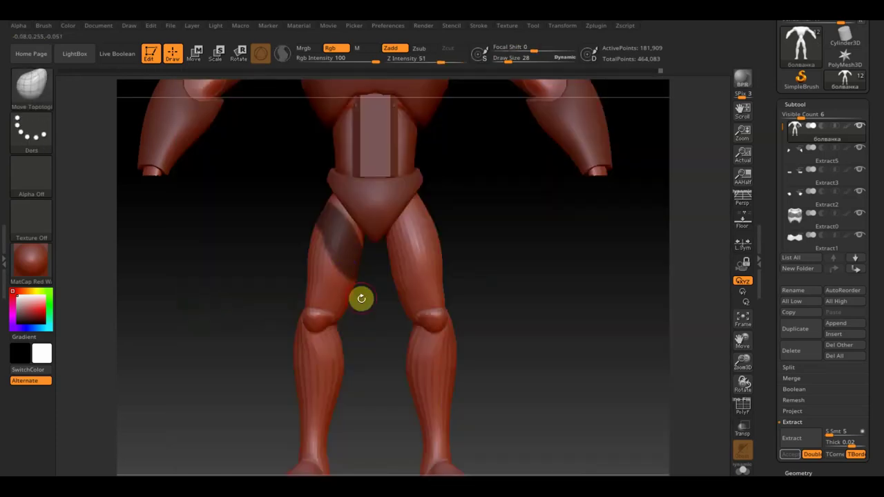
mouse_move(361, 298)
mouse_down()
mouse_move(351, 311)
mouse_move(355, 272)
mouse_move(355, 300)
mouse_move(317, 249)
mouse_up()
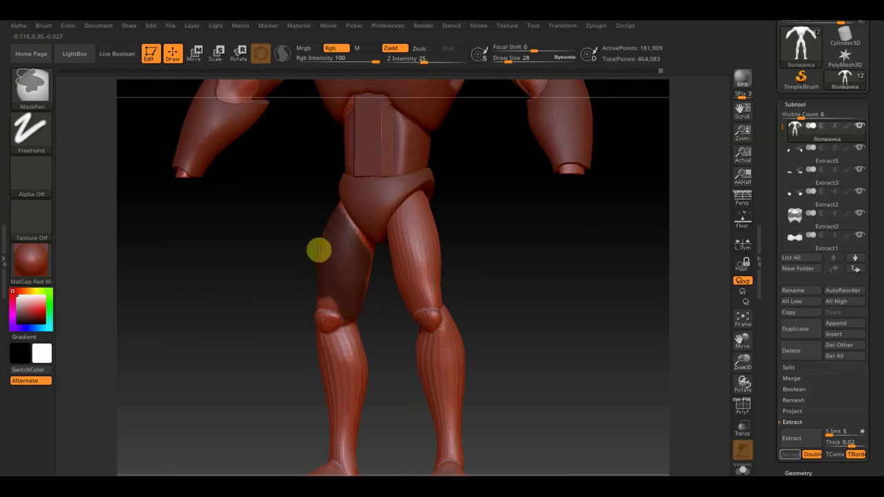
mouse_move(368, 278)
mouse_down()
mouse_move(490, 276)
mouse_move(379, 290)
mouse_move(352, 276)
mouse_move(380, 235)
mouse_move(371, 255)
mouse_move(384, 250)
mouse_move(376, 269)
mouse_move(442, 286)
mouse_move(348, 288)
mouse_up()
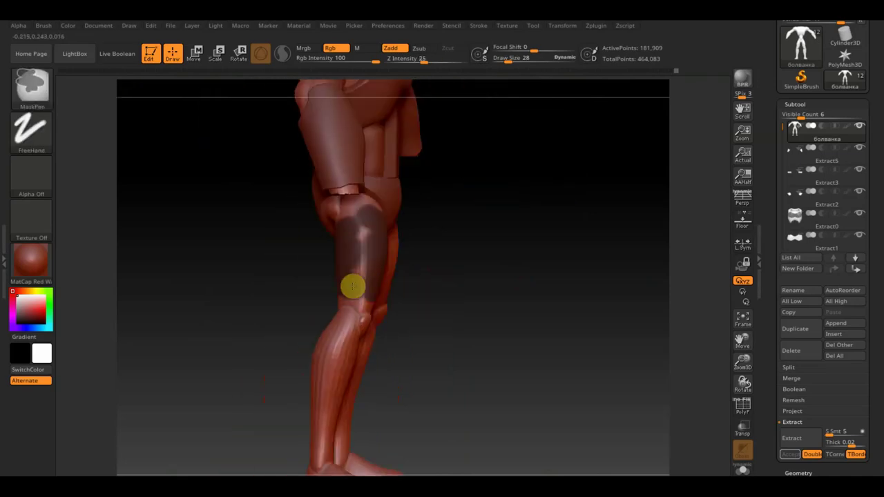
mouse_move(345, 272)
ctrl+mouse_down()
mouse_move(367, 245)
mouse_move(353, 214)
ctrl+mouse_up()
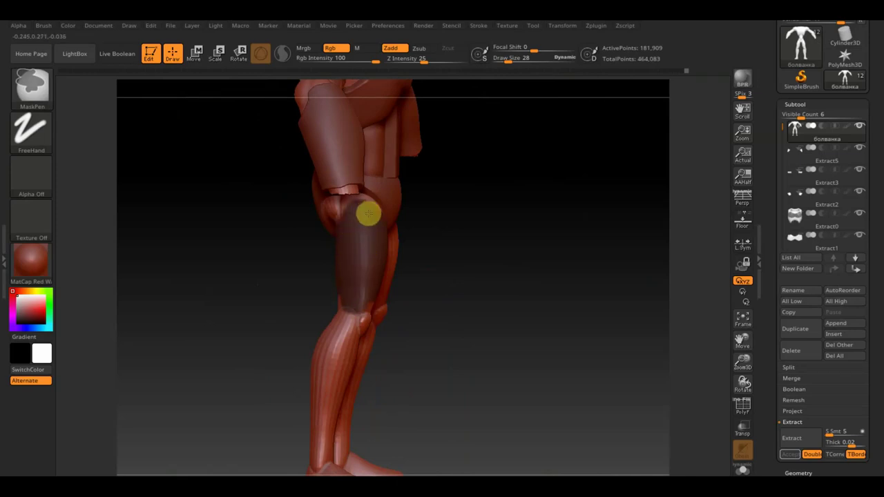
mouse_move(407, 263)
mouse_down()
mouse_move(460, 279)
mouse_move(444, 258)
mouse_move(513, 277)
mouse_up()
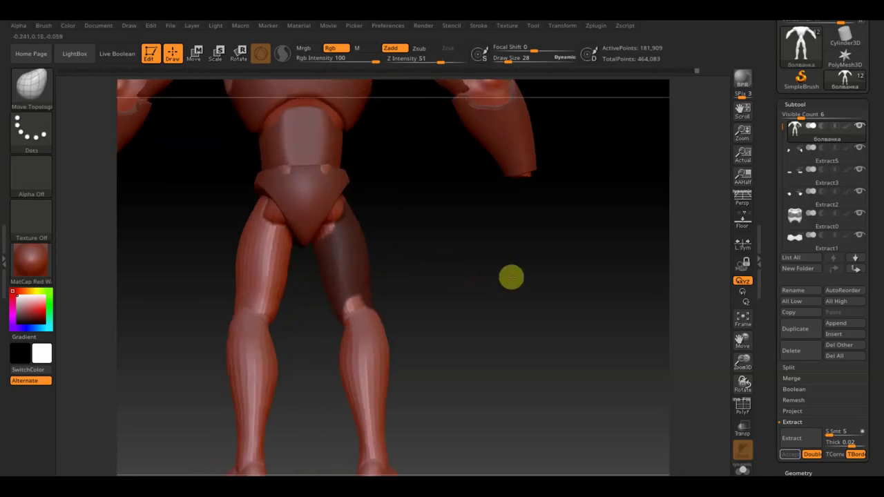
drag(444, 288, 393, 313)
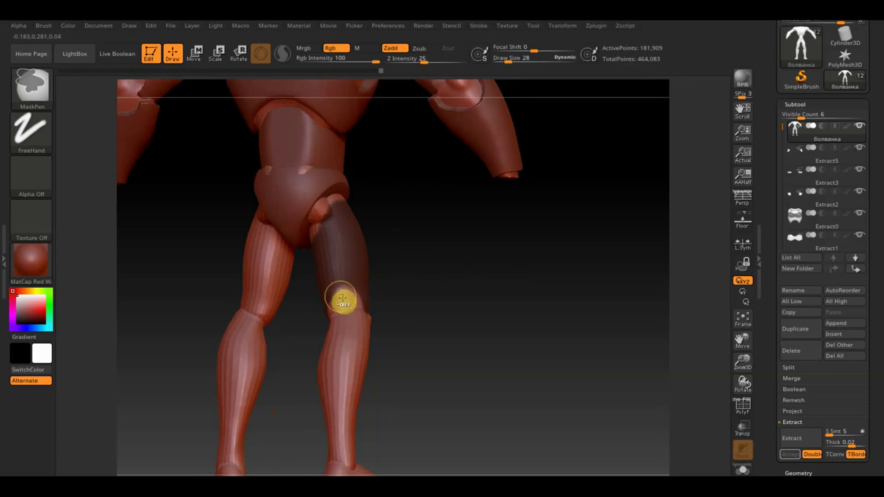
drag(448, 322, 386, 322)
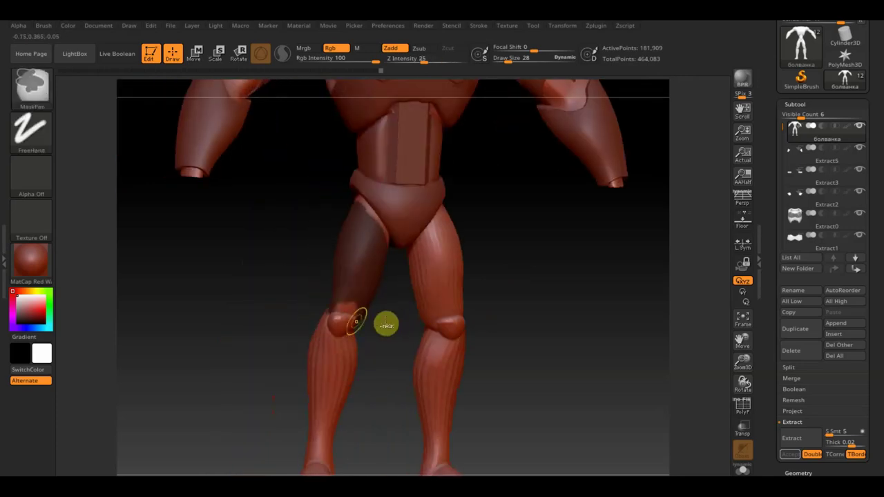
Step: Extend the thigh mask down to just above the knee and inspect it from several angles
mouse_move(542, 306)
mouse_down()
mouse_move(590, 308)
mouse_move(376, 302)
mouse_up()
key(ctrl)
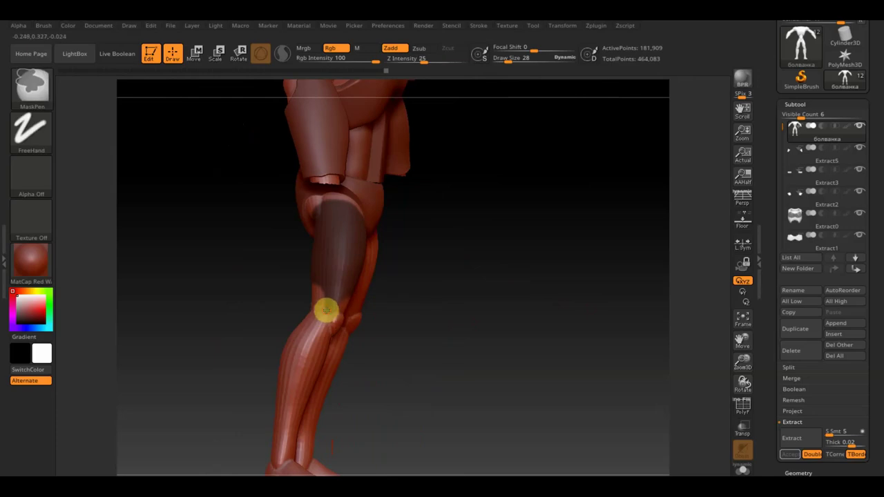
ctrl+drag(325, 291, 327, 305)
mouse_move(491, 285)
mouse_down()
mouse_move(462, 280)
mouse_move(569, 310)
mouse_up()
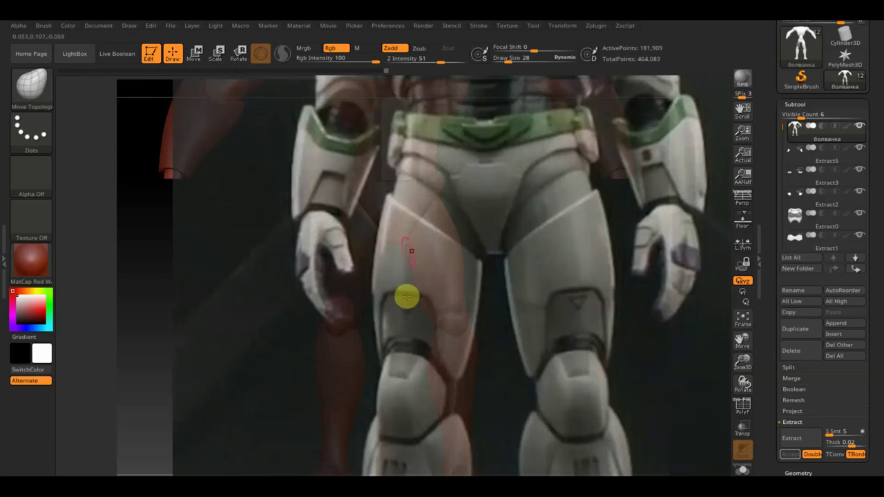
key(shift)
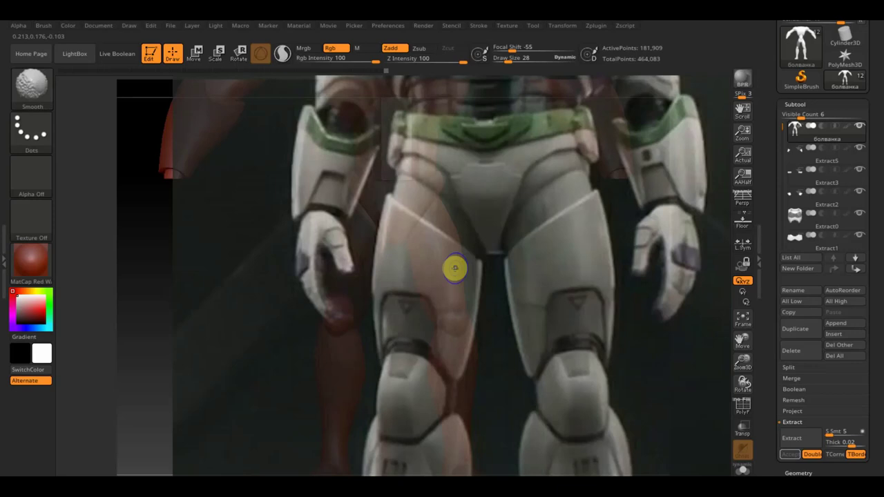
key(b)
key(m)
key(t)
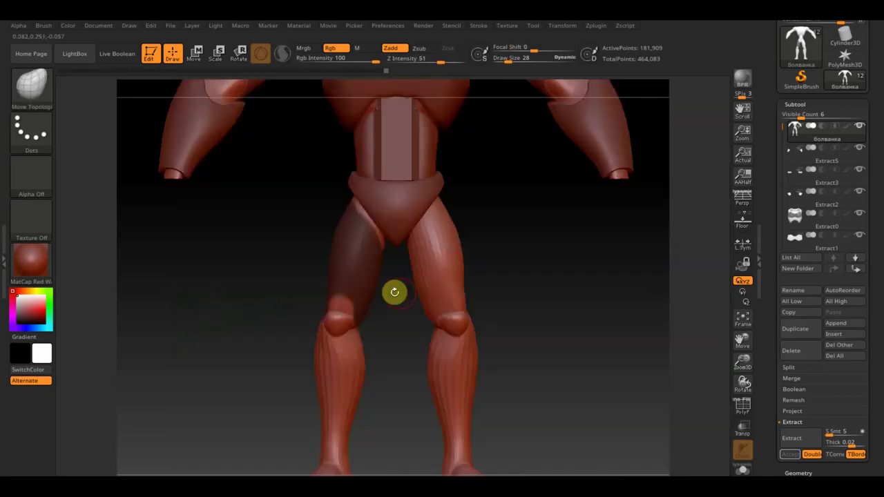
key(ctrl)
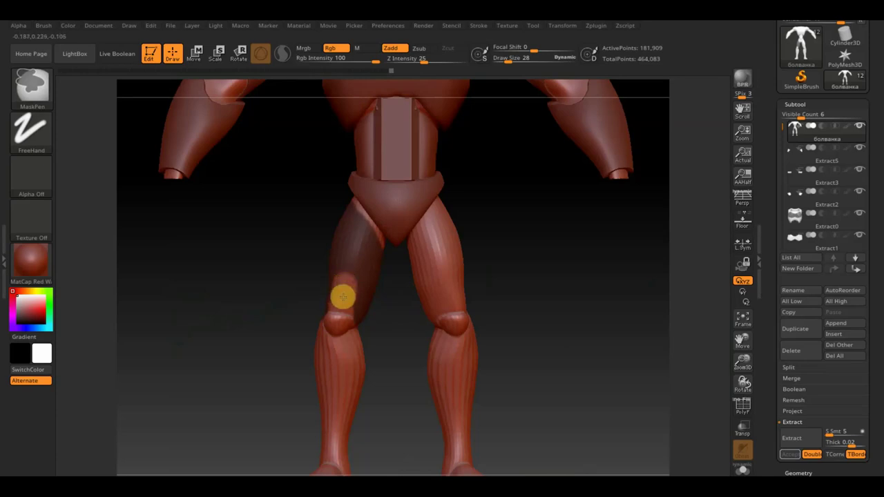
drag(617, 292, 435, 313)
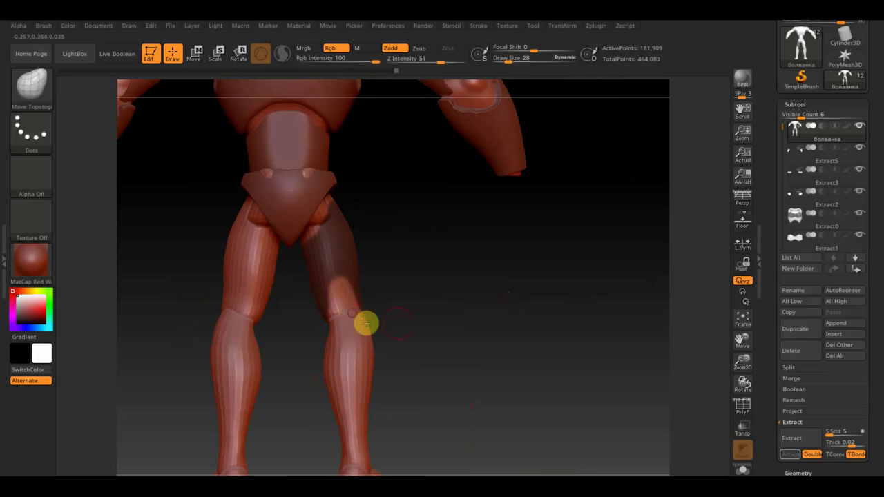
right_drag(364, 322, 580, 306)
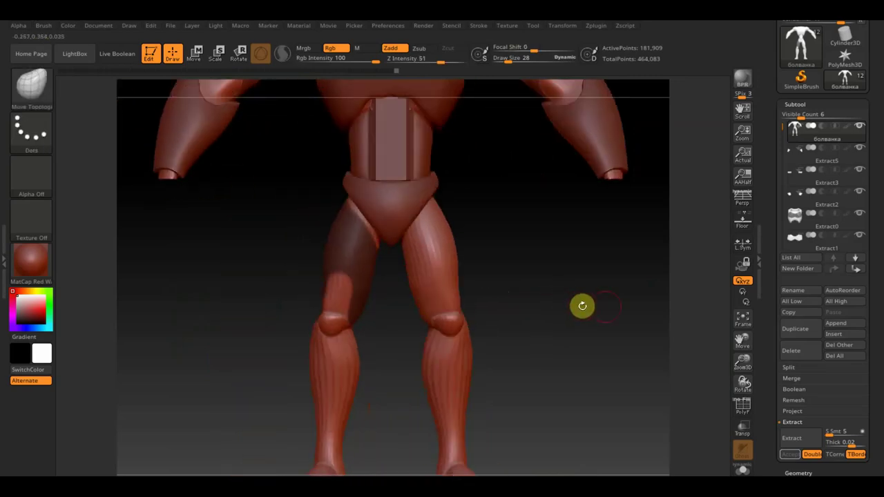
Step: Extract the masked thigh as the Extract6 shell subtool and smooth its edge near the cut-out
click(790, 439)
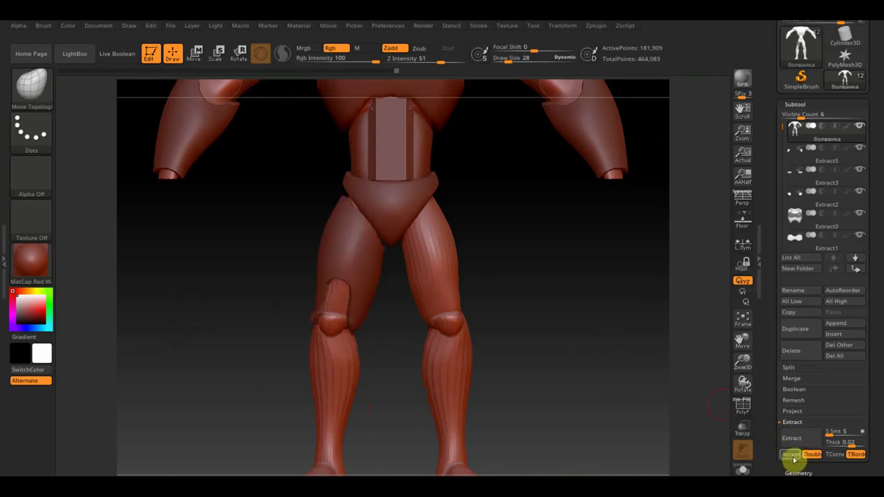
click(792, 454)
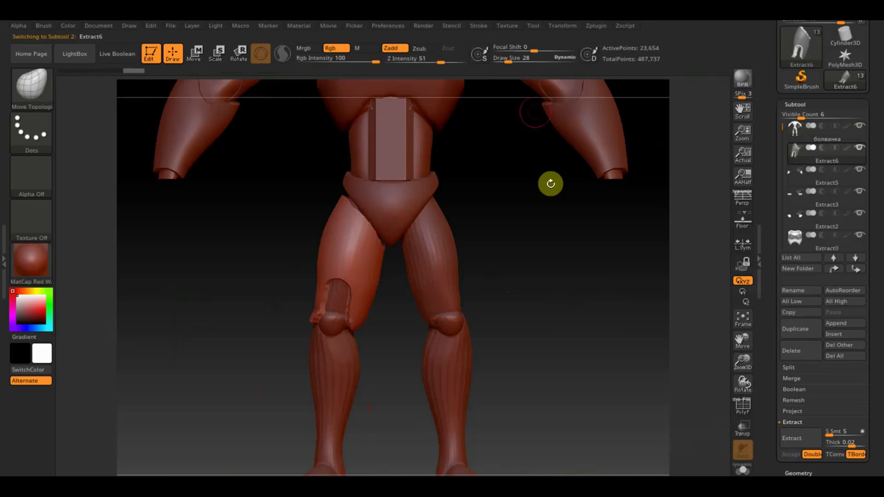
drag(507, 60, 515, 61)
key(shift)
mouse_move(363, 278)
shift+mouse_down()
mouse_move(329, 308)
mouse_move(359, 212)
shift+mouse_up()
Step: Set Draw Size to 30 and smooth the shell's edge around the knee
mouse_move(376, 237)
right_down()
mouse_move(325, 286)
mouse_move(408, 329)
right_up()
key(shift)
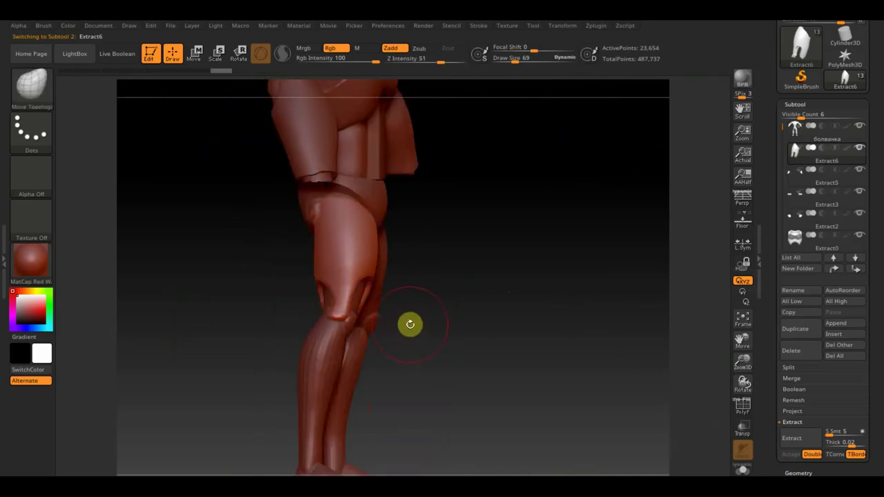
right_drag(462, 329, 497, 348)
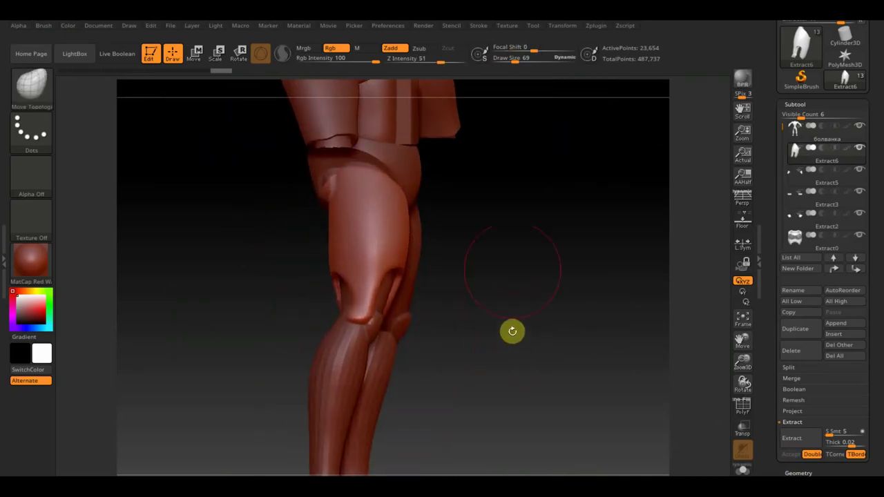
click(516, 59)
text(30)
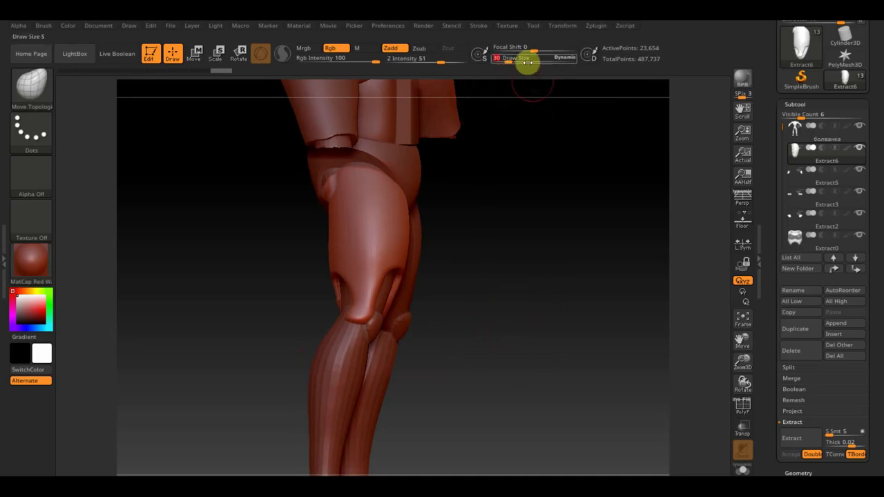
drag(525, 138, 572, 208)
click(364, 297)
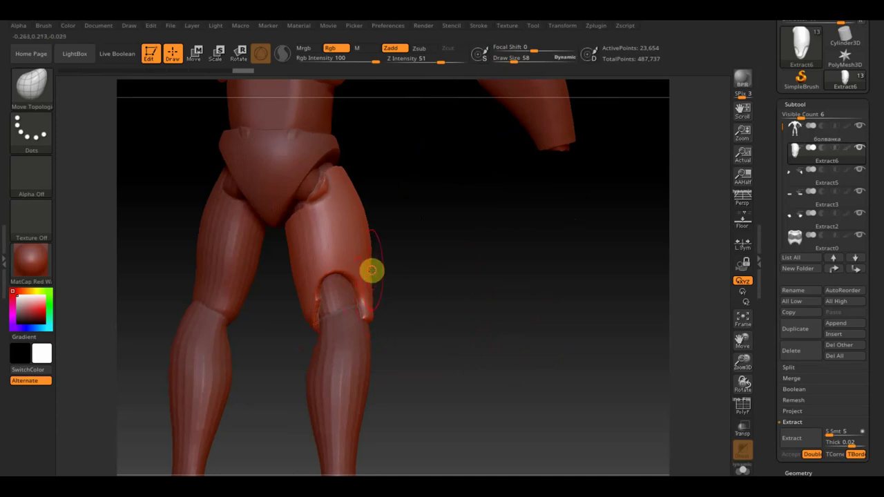
drag(376, 271, 400, 300)
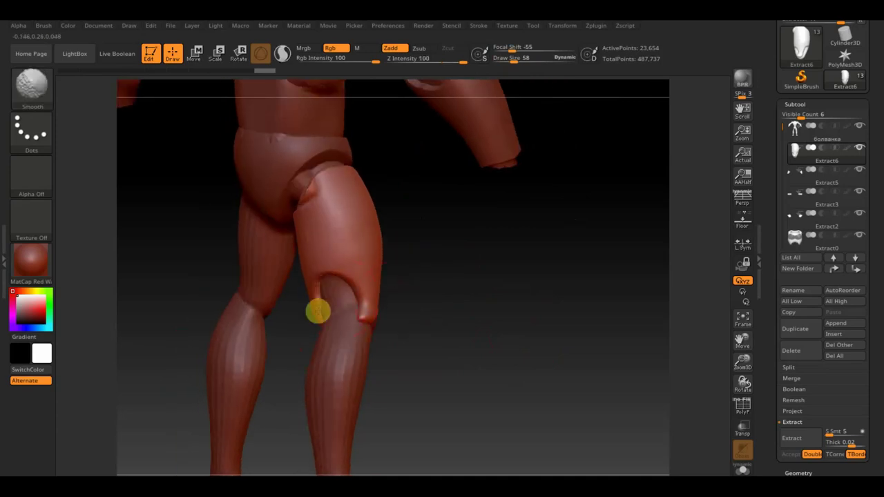
shift+drag(317, 314, 349, 295)
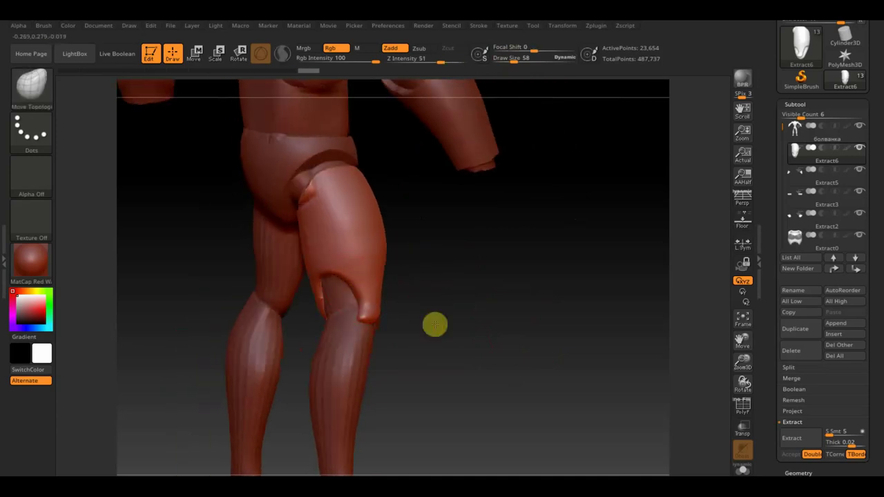
Step: Check the thigh shell from several angles against the Buzz reference, adjusting brush size
drag(434, 322, 394, 327)
drag(512, 59, 508, 61)
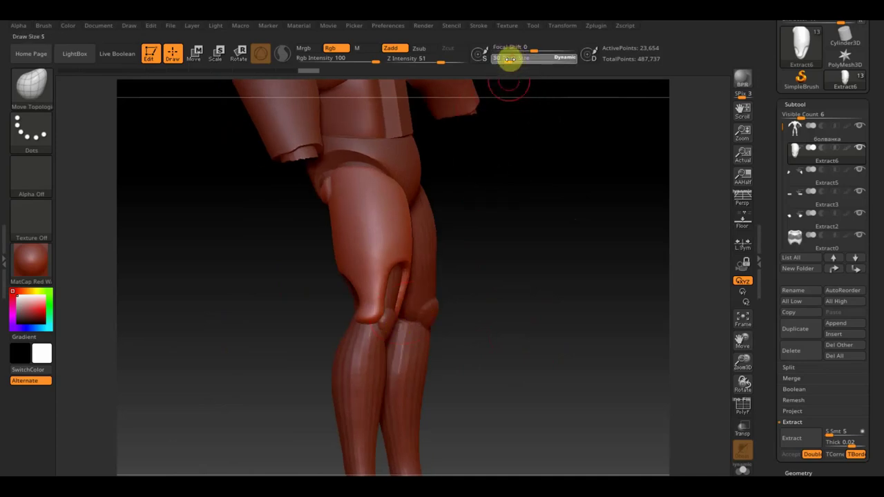
drag(528, 145, 546, 189)
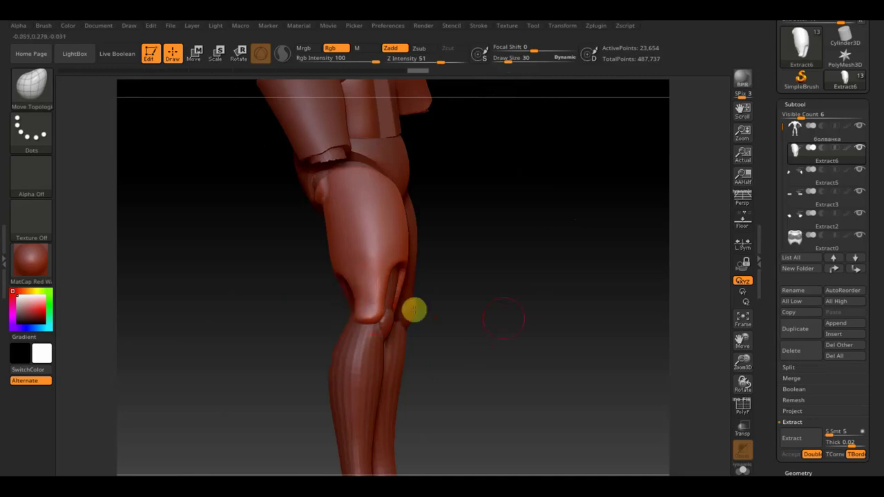
drag(414, 310, 468, 318)
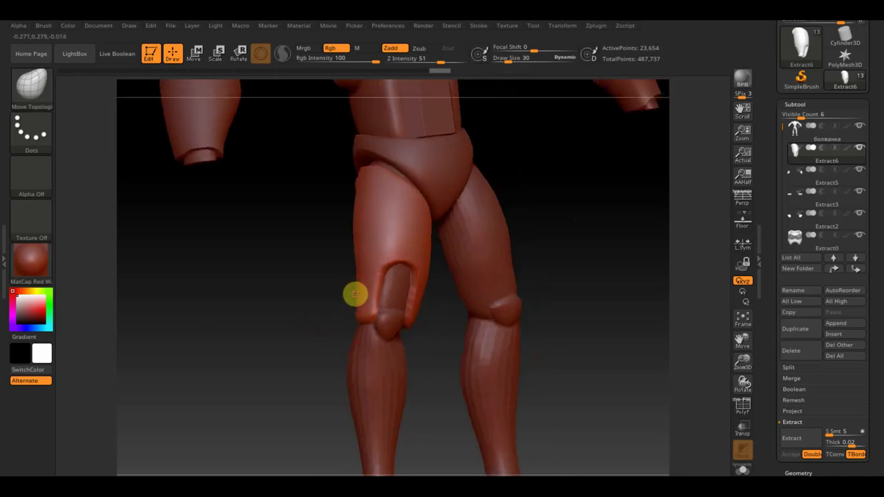
shift+drag(434, 325, 420, 276)
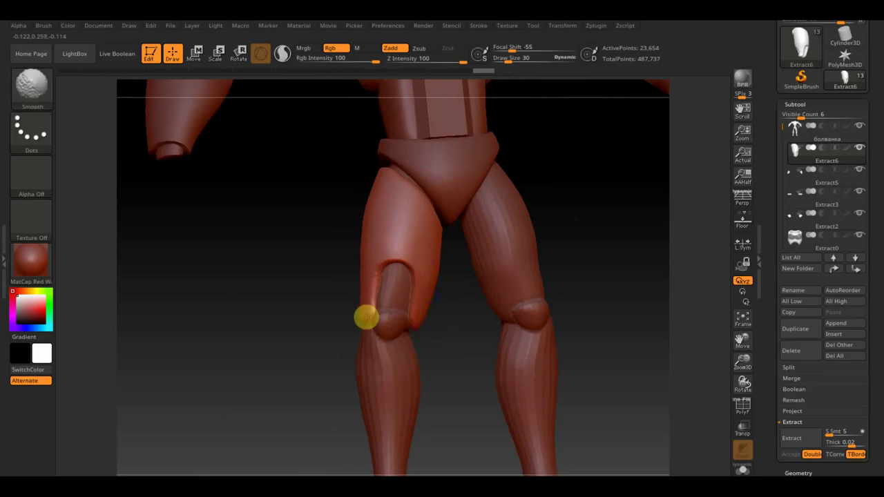
key(shift+z)
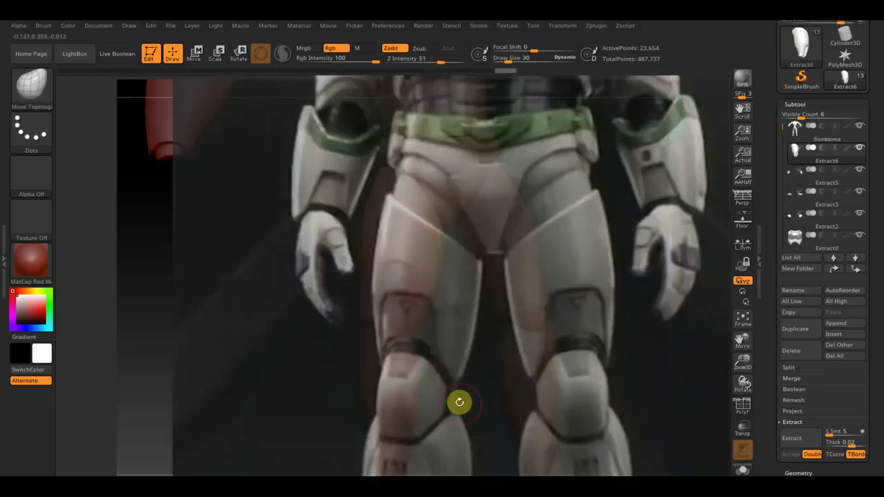
key(shift+z)
drag(507, 55, 509, 54)
drag(475, 336, 516, 358)
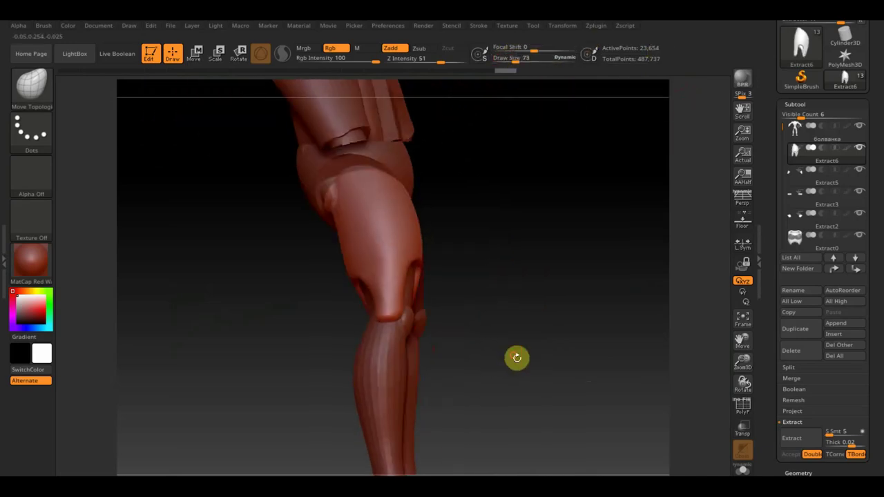
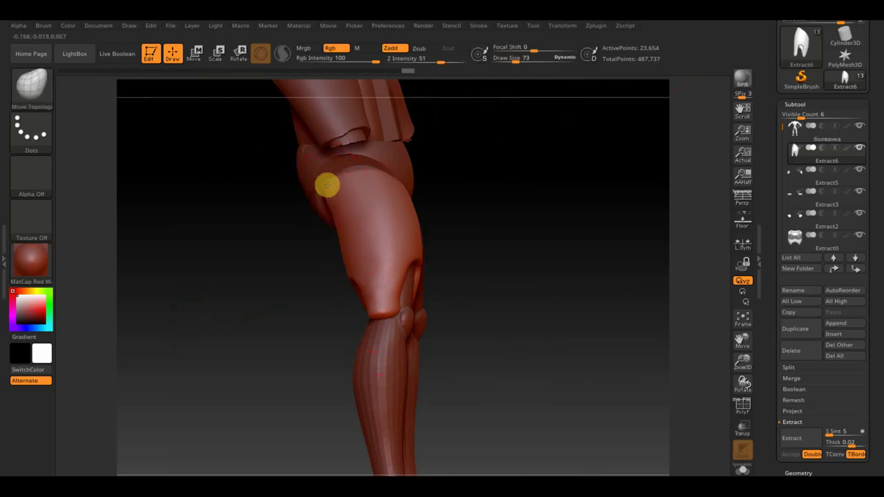
Step: Slice the top of the thigh armor into a slanted edge with TrimCurve
mouse_move(339, 191)
shift+right_down()
mouse_move(450, 239)
mouse_move(414, 212)
mouse_move(527, 245)
shift+right_up()
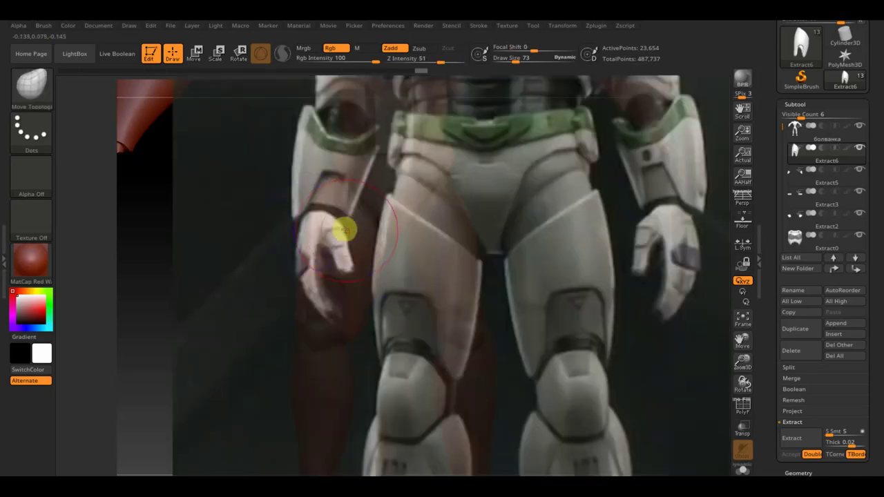
key(ctrl+shift)
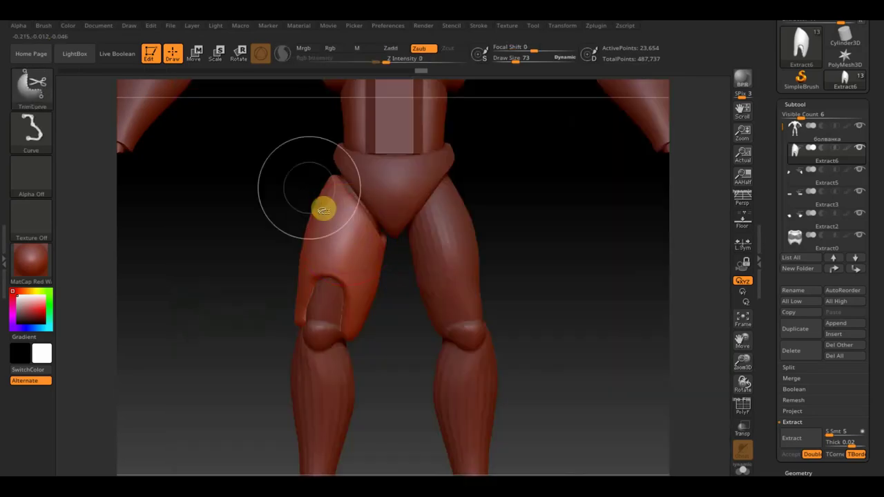
ctrl+shift+drag(296, 163, 407, 281)
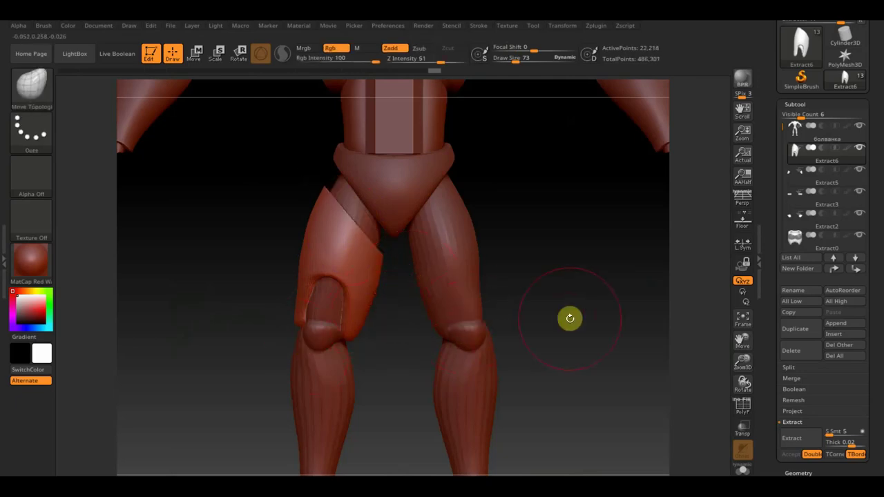
Step: Check the trimmed thigh plate from several angles and reselect the thigh armor subtool
drag(408, 331, 302, 336)
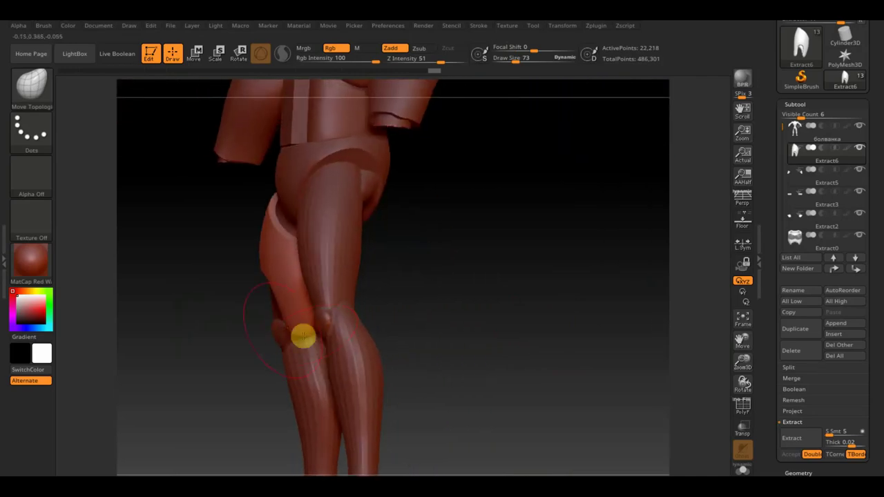
drag(393, 332, 322, 319)
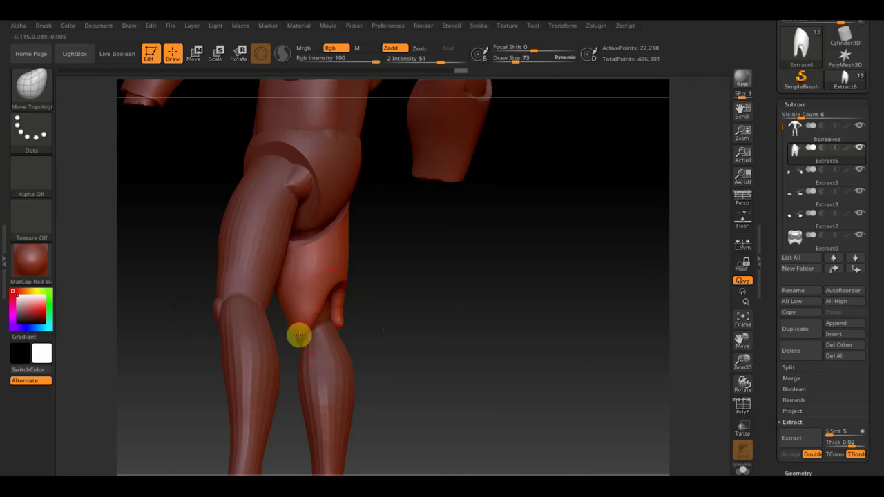
right_drag(322, 315, 320, 311)
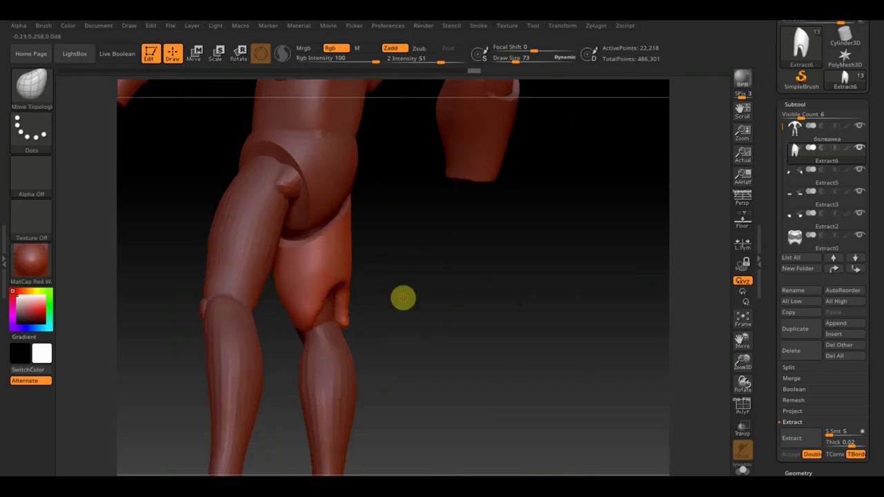
right_drag(331, 280, 525, 332)
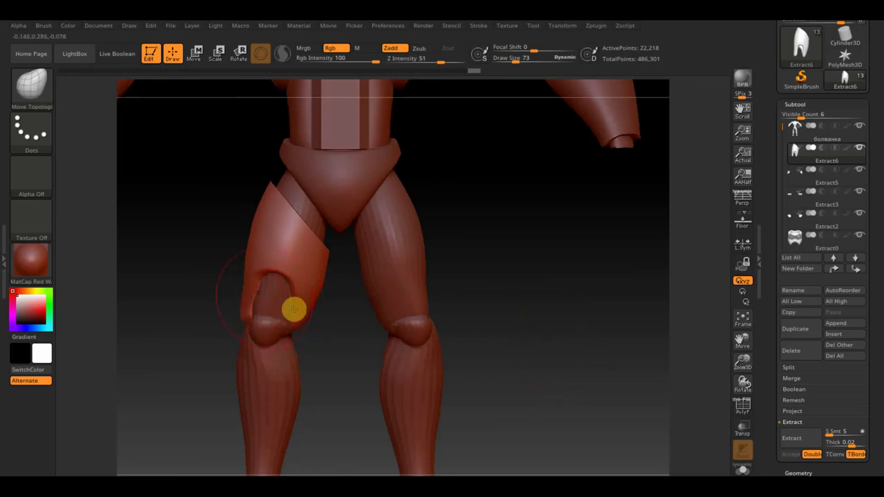
mouse_move(464, 331)
right_down()
mouse_move(474, 314)
mouse_move(491, 349)
right_up()
alt+click(366, 296)
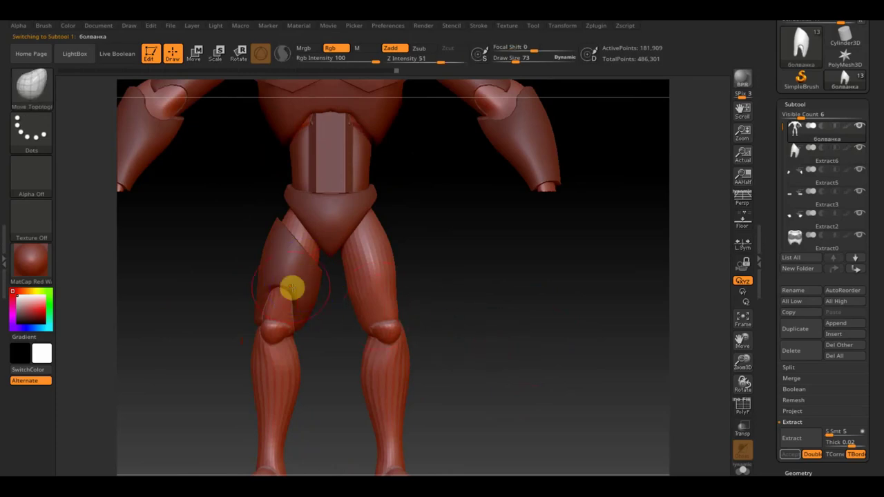
alt+click(286, 282)
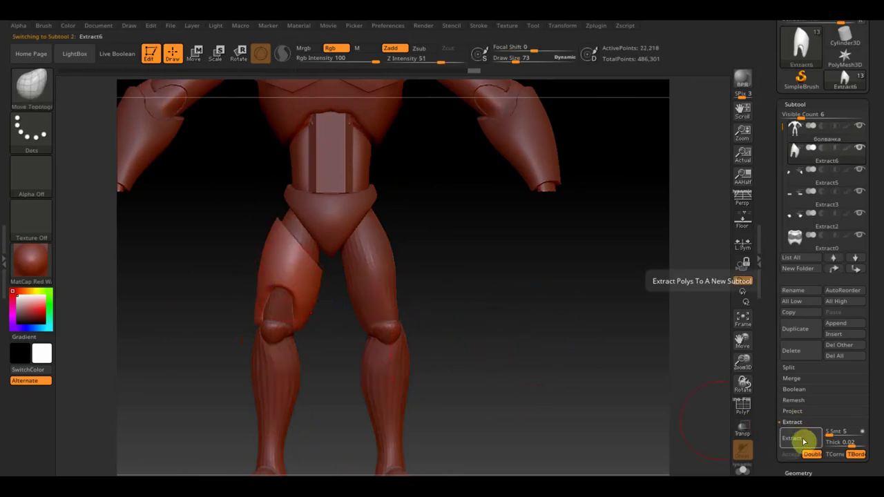
Step: Mirror the thigh armor onto the other leg with Mirror And Weld
click(801, 474)
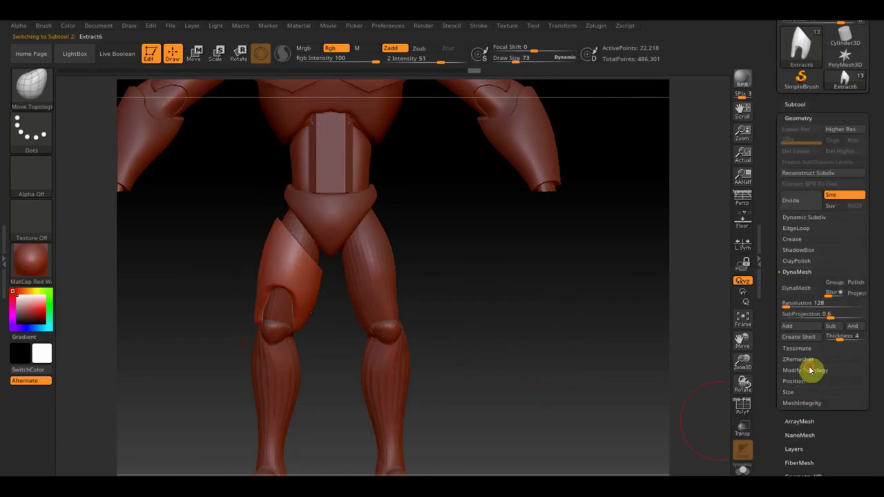
click(810, 371)
click(805, 337)
mouse_move(684, 375)
alt+mouse_down()
mouse_move(585, 332)
mouse_move(583, 378)
alt+mouse_up()
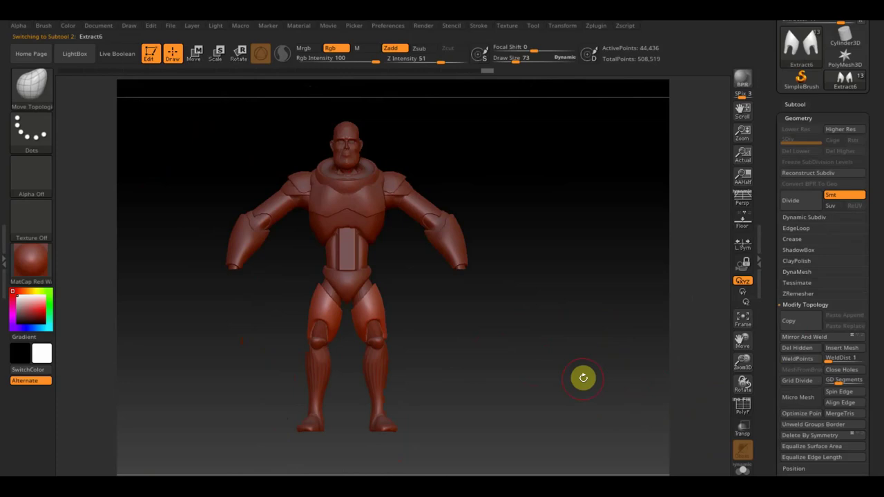
mouse_move(583, 378)
mouse_down()
mouse_move(552, 369)
mouse_move(566, 398)
mouse_move(549, 335)
mouse_up()
Step: Select the body subtool and begin appending a new mesh from the Subtool palette
alt+click(300, 339)
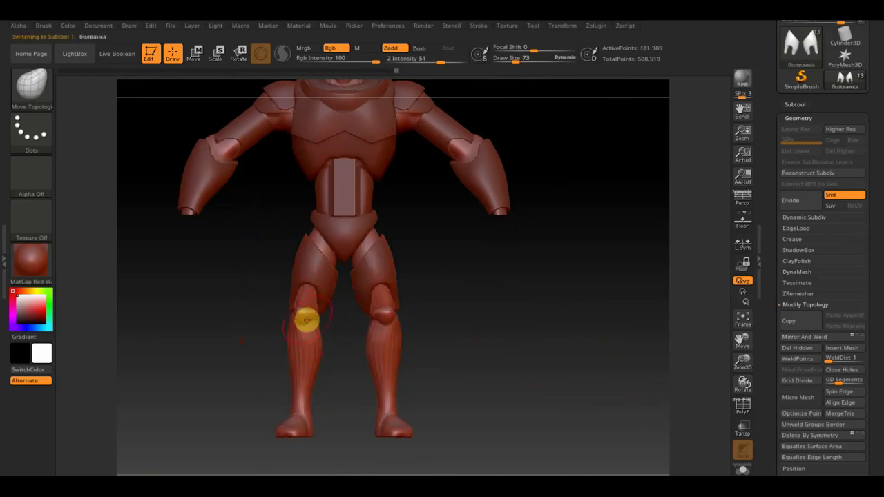
click(795, 104)
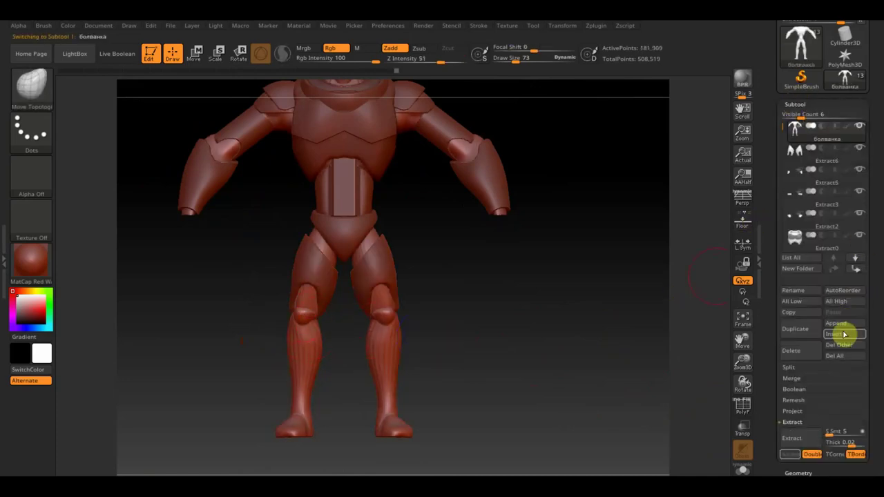
click(844, 329)
Step: Append a primitive box, move it down to the chest and scale it to about 60%
click(573, 301)
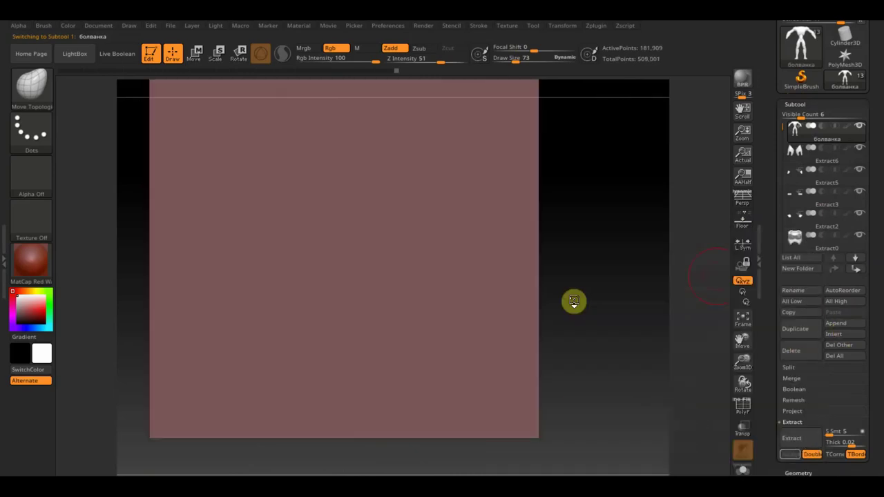
mouse_move(604, 319)
mouse_down()
mouse_move(587, 269)
mouse_move(578, 349)
mouse_up()
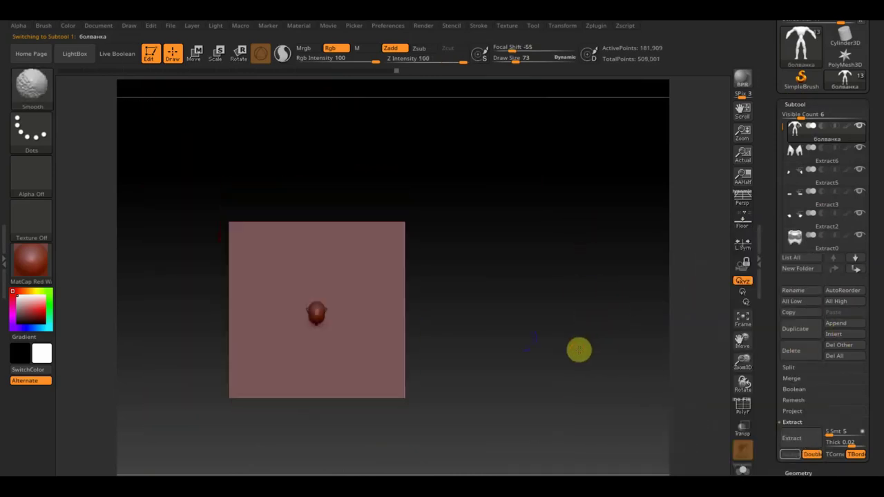
alt+click(404, 324)
click(195, 54)
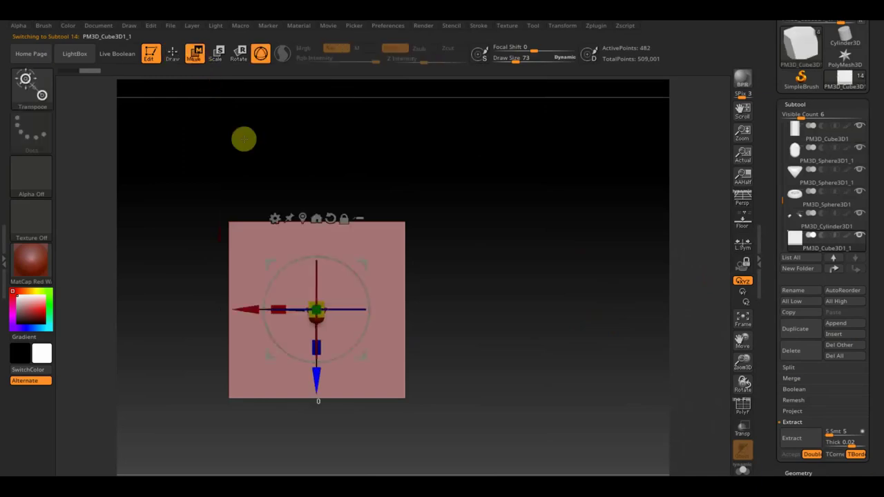
drag(316, 375, 315, 484)
mouse_move(383, 462)
alt+mouse_down()
mouse_move(416, 421)
mouse_move(417, 306)
alt+mouse_up()
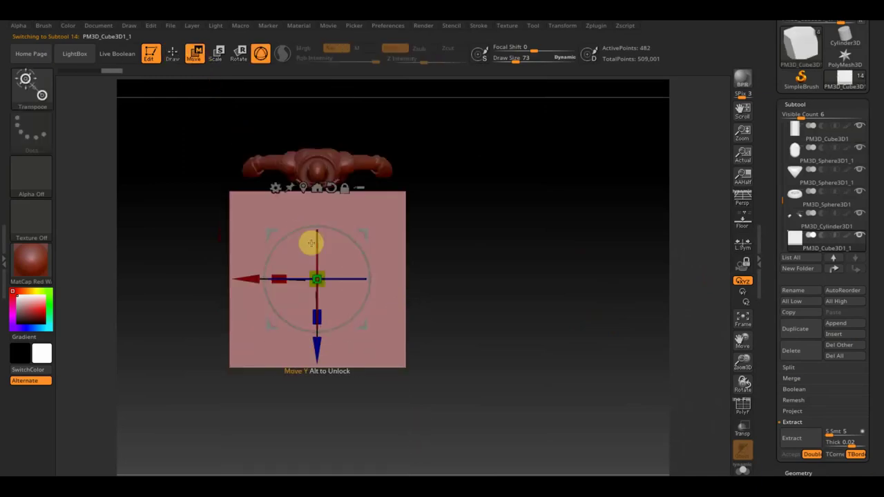
drag(317, 279, 301, 243)
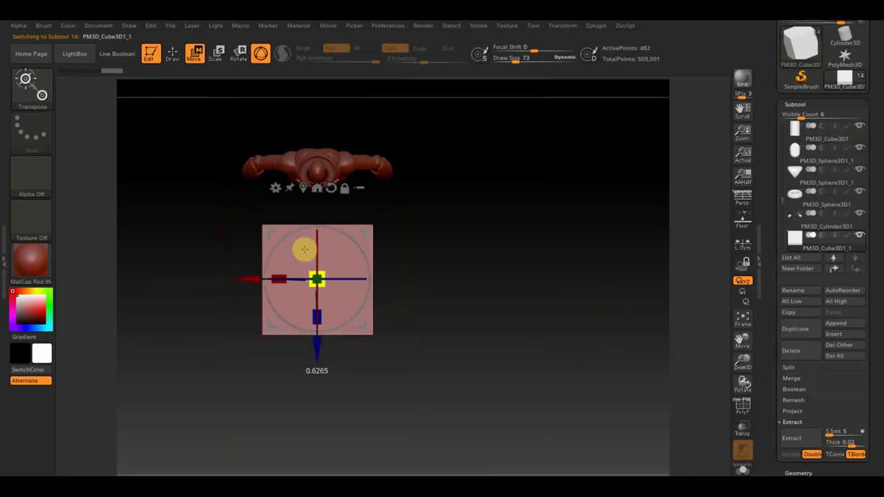
click(172, 53)
Step: Trim the new box with TrimCurve slices, cutting a corner off
mouse_move(325, 372)
ctrl+shift+mouse_down()
mouse_move(263, 297)
mouse_move(251, 268)
mouse_move(458, 256)
ctrl+shift+mouse_up()
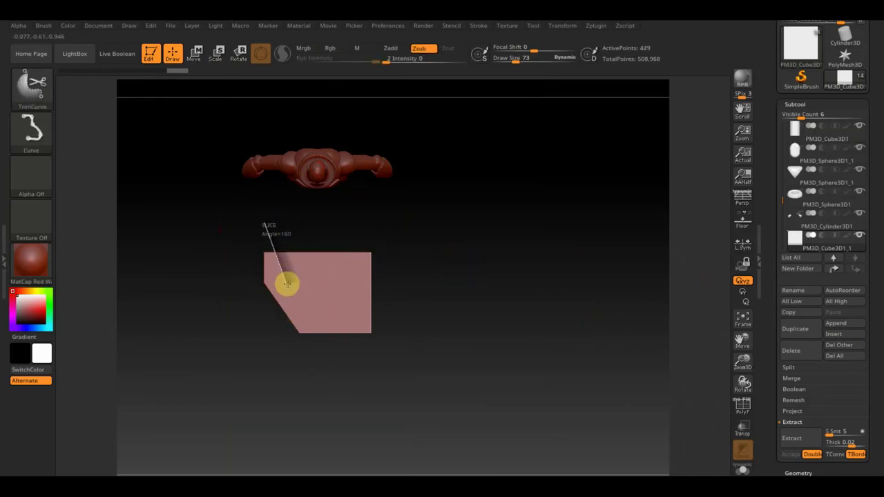
mouse_move(361, 295)
ctrl+shift+mouse_down()
mouse_move(371, 252)
mouse_move(388, 239)
mouse_move(448, 262)
mouse_move(438, 302)
mouse_move(377, 278)
mouse_move(468, 251)
mouse_move(486, 256)
mouse_move(546, 338)
mouse_move(547, 238)
ctrl+shift+mouse_up()
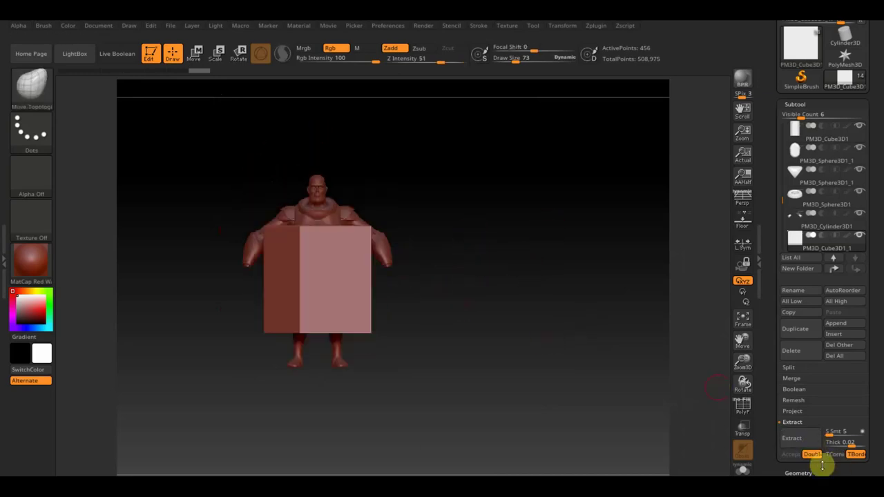
click(802, 472)
Step: Mirror the block across the body's center with Mirror And Weld
click(812, 340)
mouse_move(603, 264)
mouse_down()
mouse_move(604, 385)
mouse_move(603, 366)
mouse_up()
mouse_move(541, 367)
mouse_down()
mouse_move(522, 278)
mouse_move(562, 343)
mouse_move(601, 301)
mouse_move(570, 353)
mouse_move(544, 328)
mouse_move(665, 373)
mouse_move(633, 345)
mouse_up()
Step: Cut the block's corners with several TrimCurve slices into angled, chamfered edges
key(ctrl+shift)
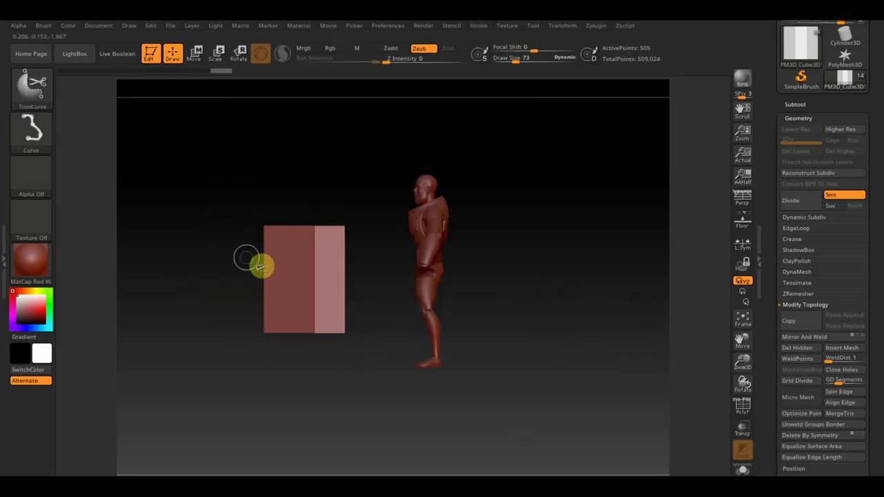
mouse_move(239, 268)
ctrl+shift+mouse_down()
mouse_move(343, 196)
mouse_move(393, 322)
mouse_move(408, 320)
mouse_move(415, 275)
mouse_move(511, 334)
ctrl+shift+mouse_up()
key(ctrl+shift)
mouse_move(237, 300)
ctrl+shift+mouse_down()
mouse_move(286, 362)
mouse_move(203, 260)
ctrl+shift+mouse_up()
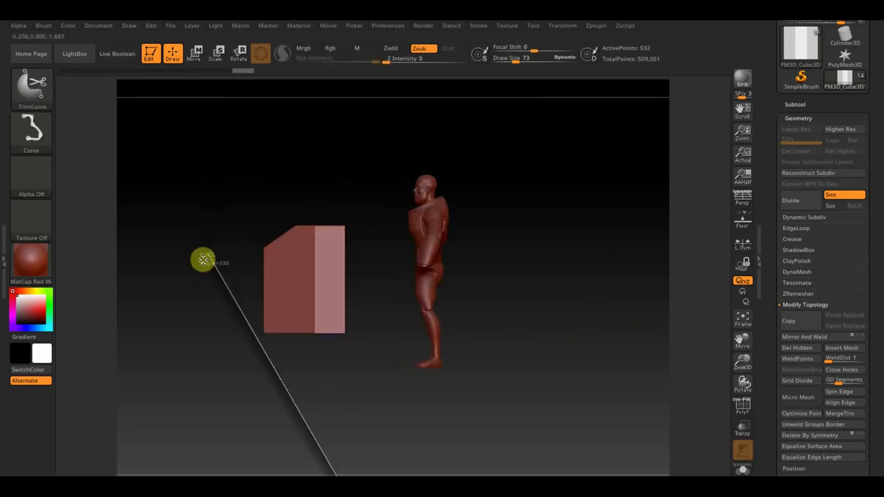
ctrl+shift+drag(203, 259, 208, 223)
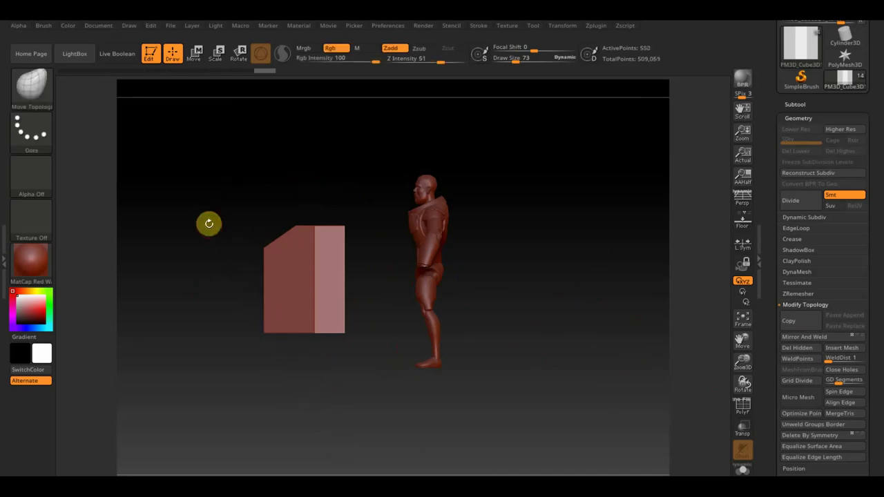
mouse_move(383, 387)
ctrl+shift+mouse_down()
mouse_move(227, 290)
mouse_move(265, 304)
ctrl+shift+mouse_up()
mouse_move(355, 369)
ctrl+shift+mouse_down()
mouse_move(242, 302)
mouse_move(481, 292)
mouse_move(481, 400)
mouse_move(521, 380)
ctrl+shift+mouse_up()
mouse_move(436, 335)
ctrl+shift+mouse_down()
mouse_move(263, 336)
mouse_move(203, 316)
mouse_move(484, 279)
mouse_move(485, 259)
mouse_move(560, 311)
ctrl+shift+mouse_up()
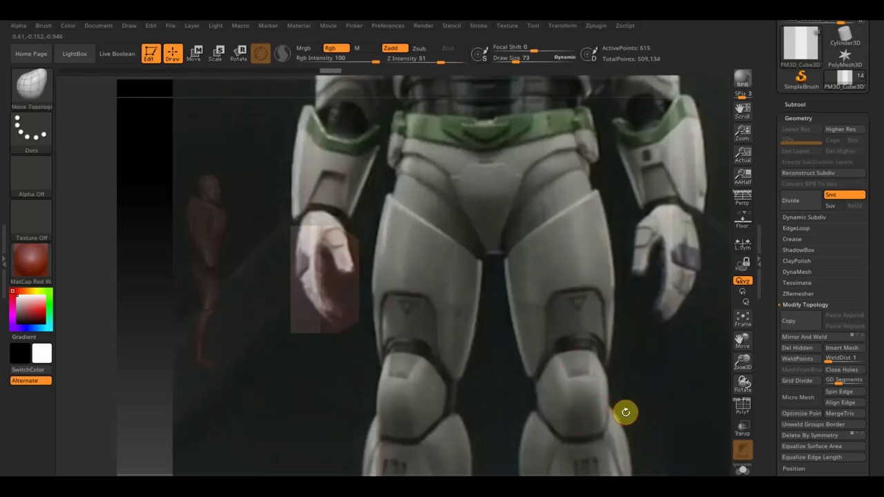
key(shift+z)
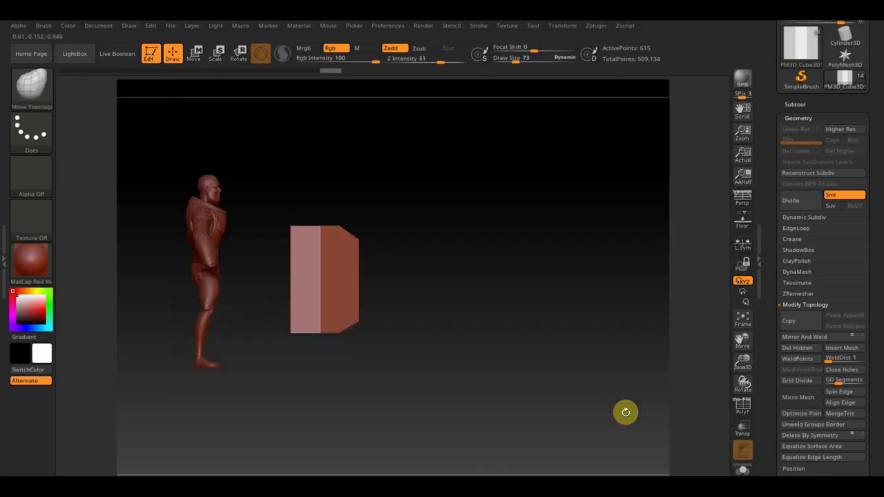
key(shift)
drag(259, 279, 383, 208)
mouse_move(357, 347)
ctrl+shift+mouse_down()
mouse_move(264, 302)
mouse_move(269, 310)
ctrl+shift+mouse_up()
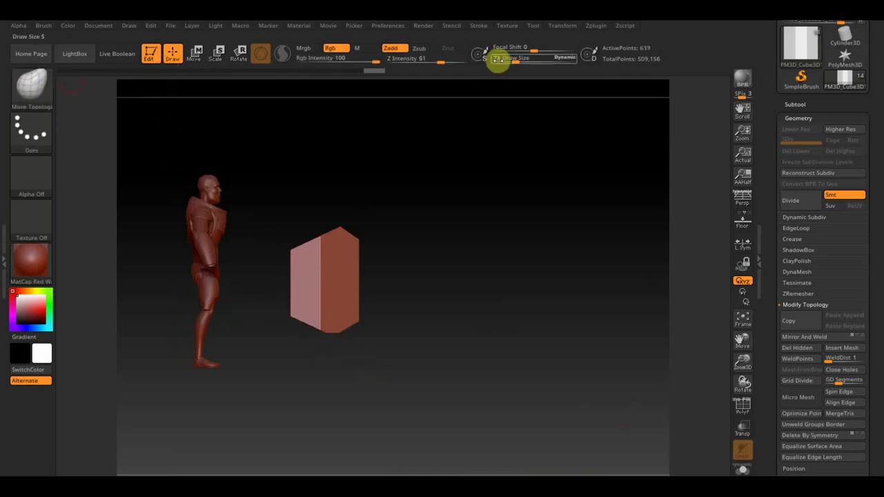
drag(497, 60, 537, 61)
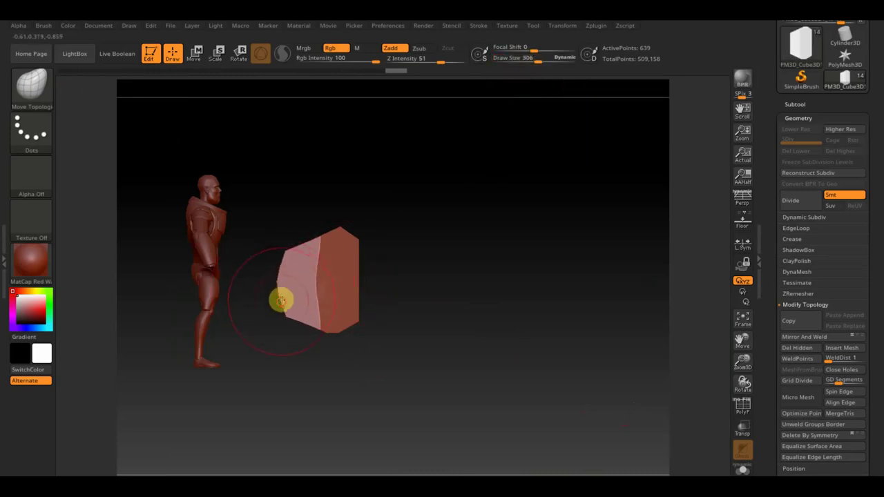
drag(278, 267, 368, 290)
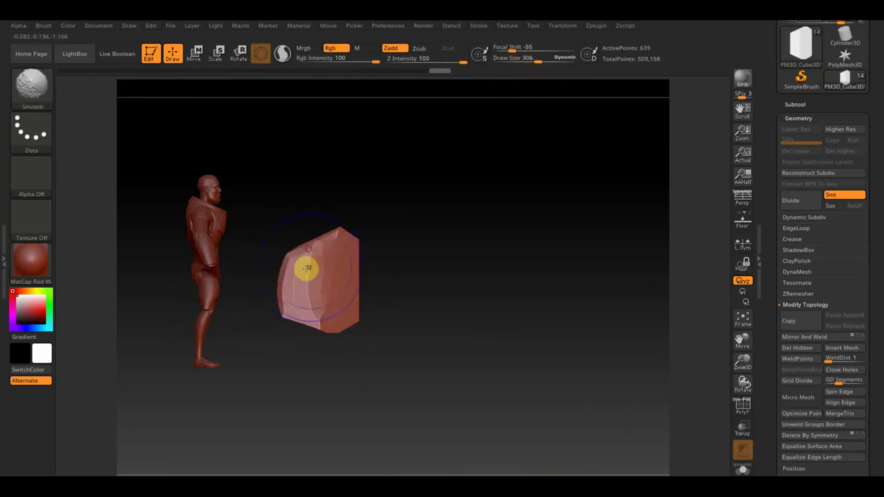
key(ctrl+z)
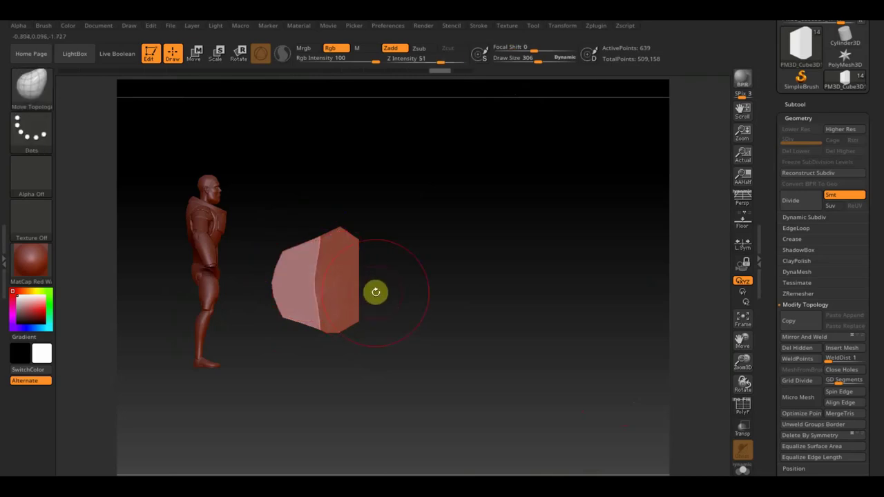
mouse_move(450, 292)
mouse_down()
mouse_move(414, 306)
mouse_move(536, 299)
mouse_move(457, 306)
mouse_up()
mouse_move(397, 273)
mouse_down()
mouse_move(410, 424)
mouse_move(353, 313)
mouse_move(431, 366)
mouse_up()
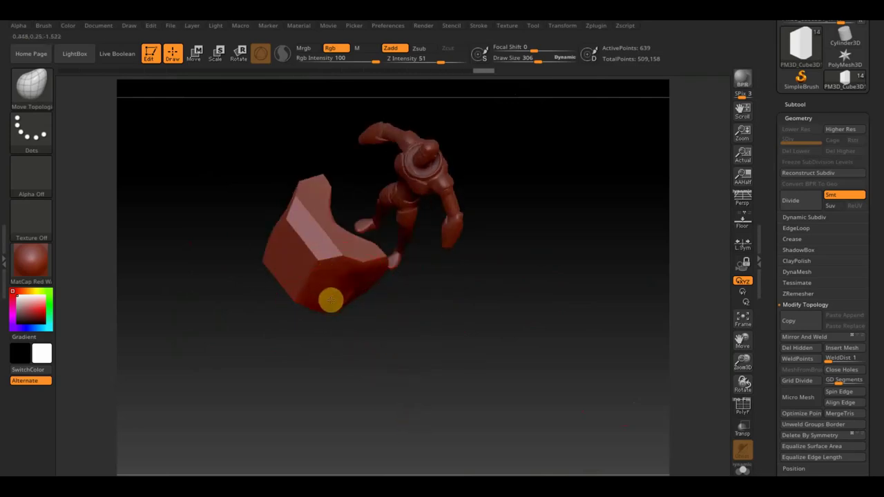
mouse_move(402, 345)
mouse_down()
mouse_move(438, 284)
mouse_move(375, 292)
mouse_up()
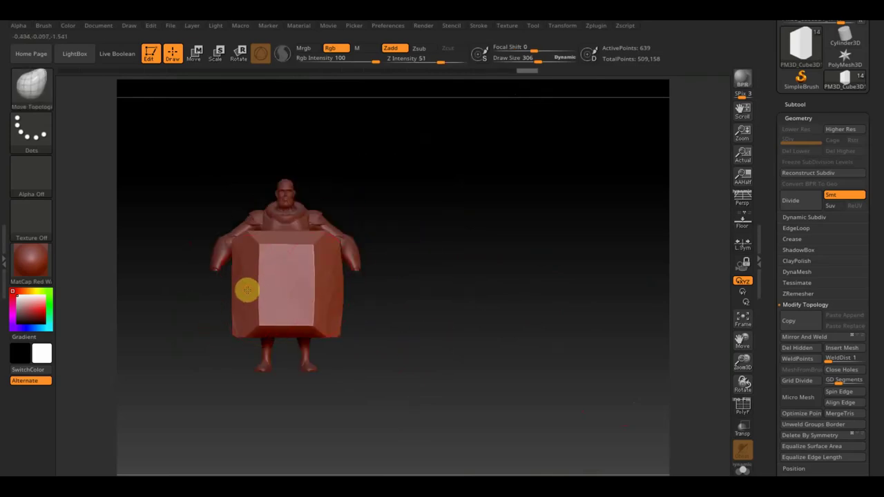
mouse_move(369, 259)
mouse_down()
mouse_move(431, 266)
mouse_move(310, 270)
mouse_up()
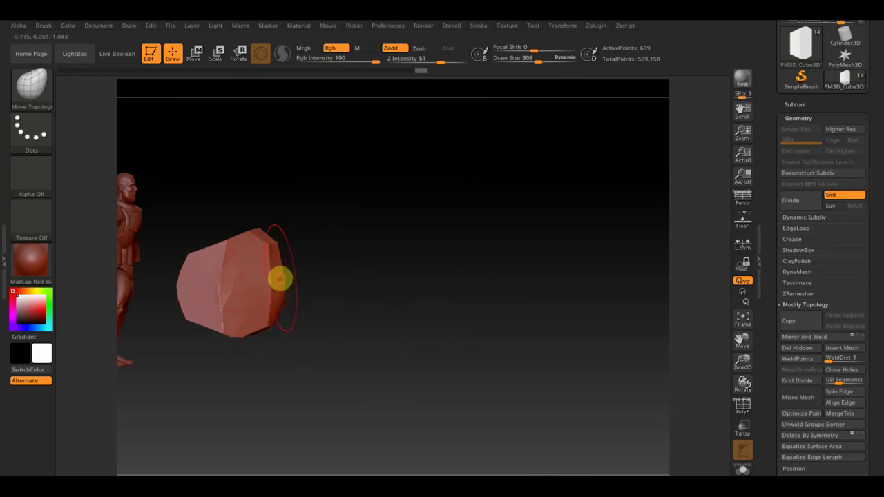
mouse_move(279, 264)
mouse_down()
mouse_move(339, 286)
mouse_move(420, 344)
mouse_up()
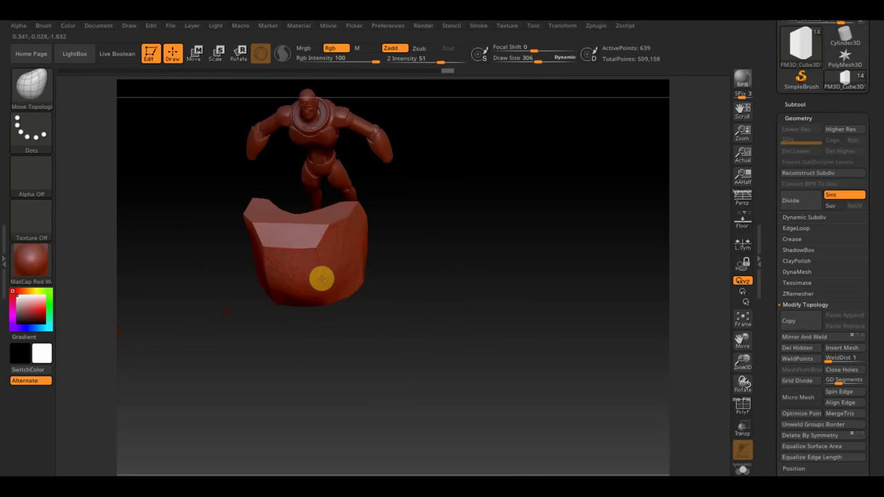
mouse_move(320, 279)
mouse_down()
mouse_move(428, 365)
mouse_move(294, 285)
mouse_move(312, 250)
mouse_move(424, 239)
mouse_move(428, 196)
mouse_move(462, 276)
mouse_move(525, 281)
mouse_up()
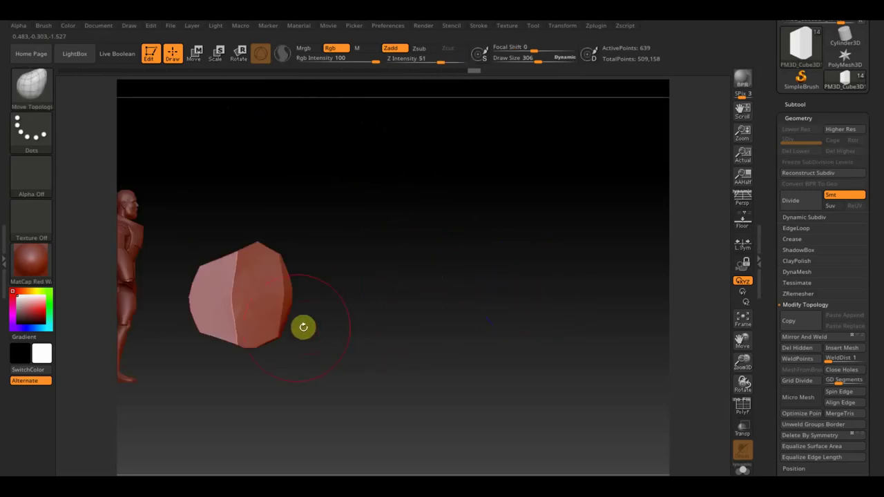
drag(347, 332, 297, 331)
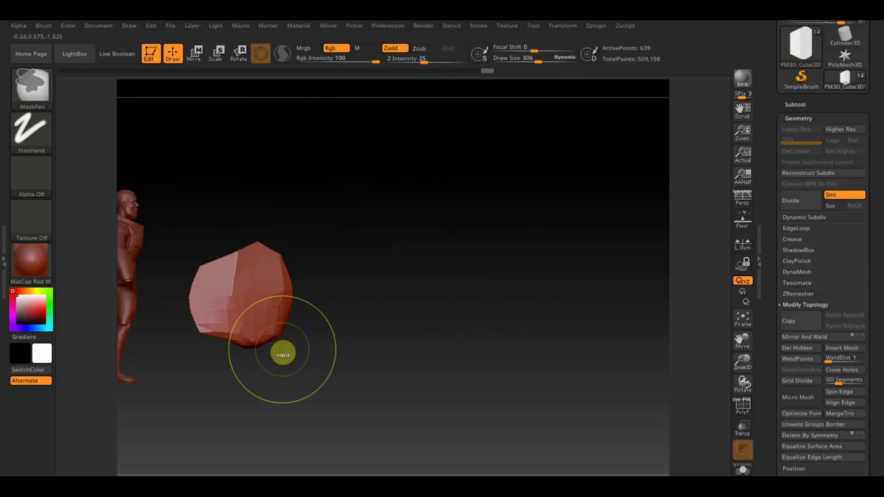
drag(285, 347, 299, 274)
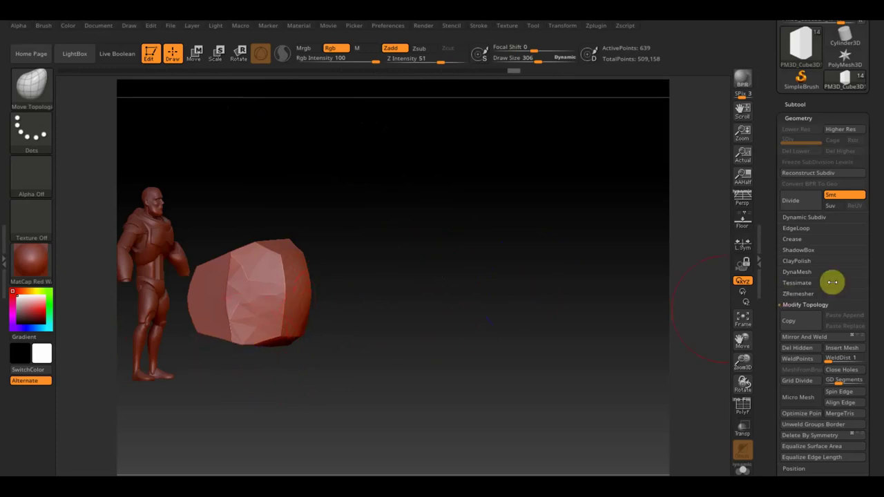
Step: DynaMesh the block at resolution 560 and smooth its surface
click(800, 272)
click(794, 303)
text(560)
click(799, 293)
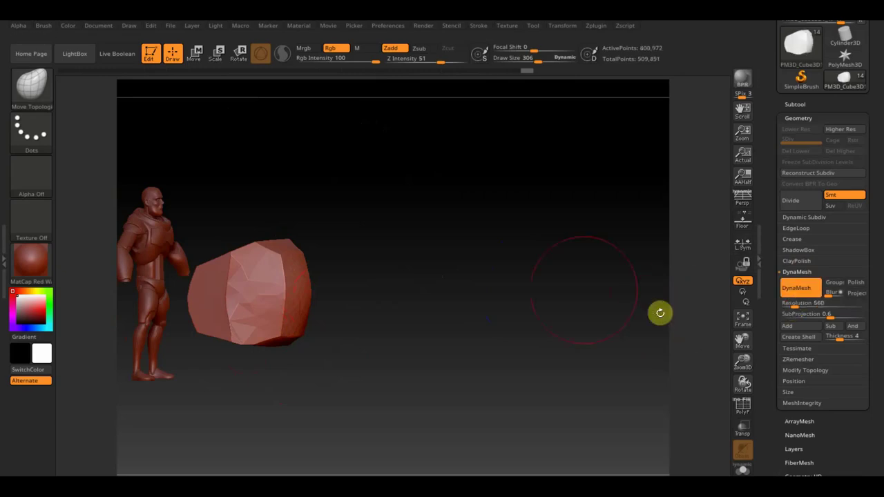
key(shift)
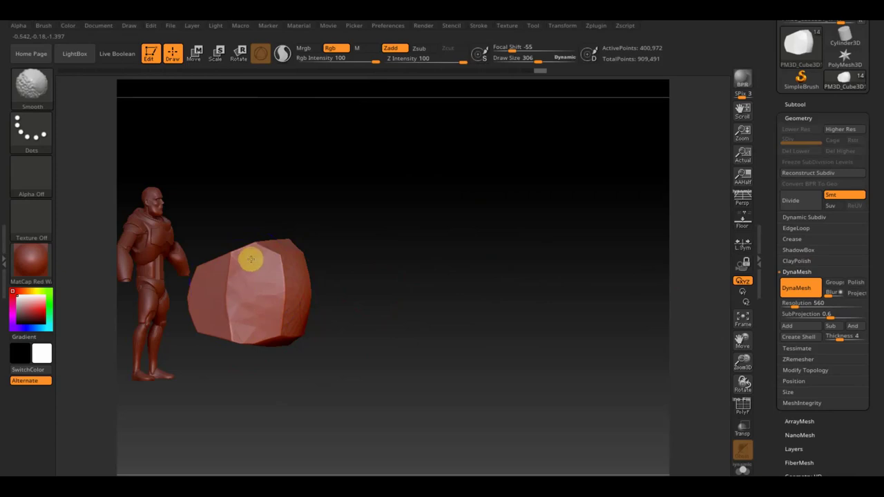
shift+drag(247, 263, 273, 286)
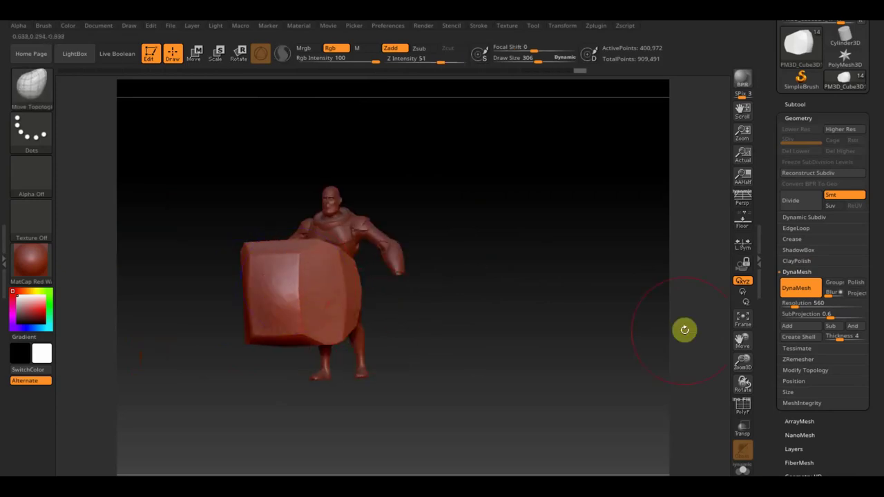
Step: Mirror And Weld the block, then frame it in a front view of the character
click(820, 371)
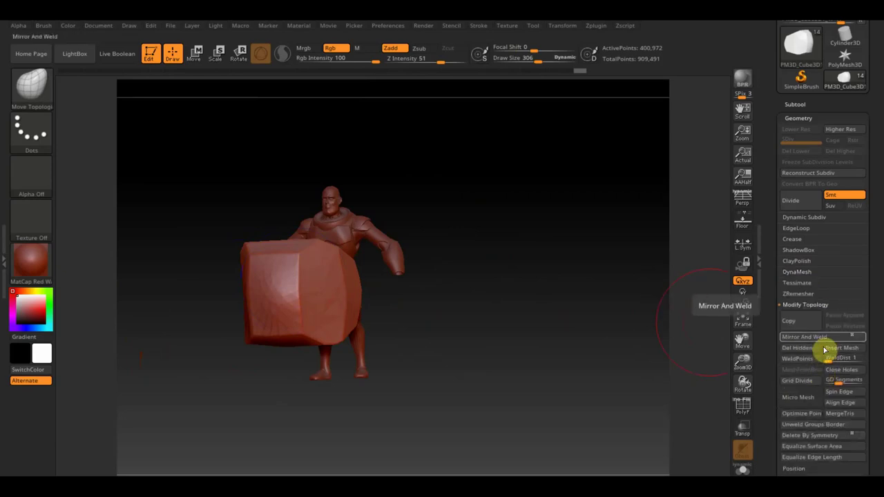
click(825, 337)
mouse_move(583, 334)
shift+mouse_down()
mouse_move(594, 325)
mouse_move(584, 343)
shift+mouse_up()
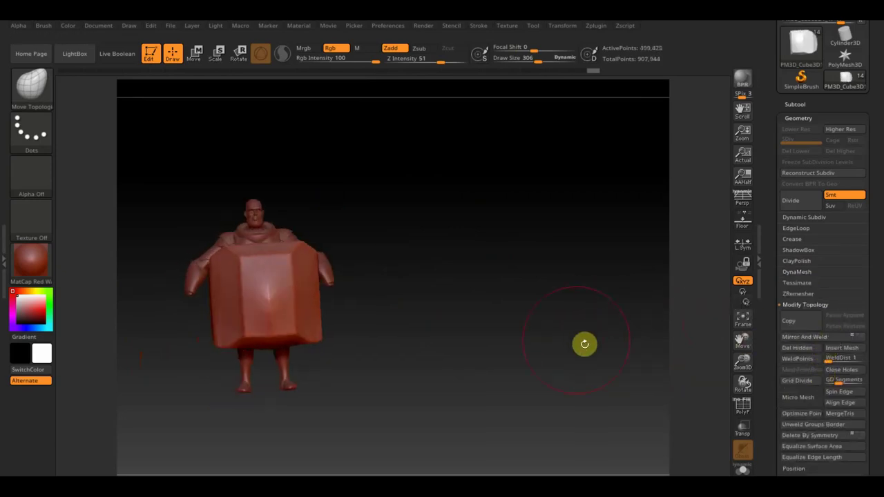
drag(316, 346, 373, 343)
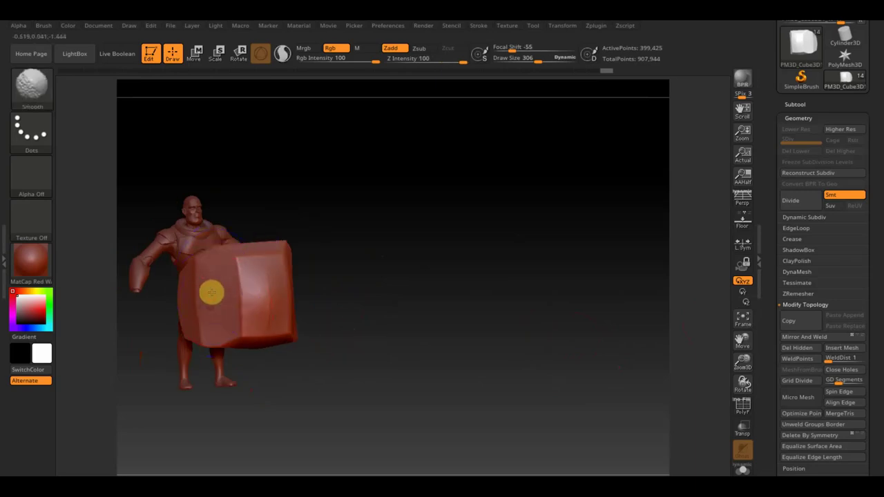
mouse_move(214, 356)
mouse_down()
mouse_move(306, 369)
mouse_move(295, 286)
mouse_move(309, 240)
mouse_move(401, 239)
mouse_move(401, 313)
mouse_up()
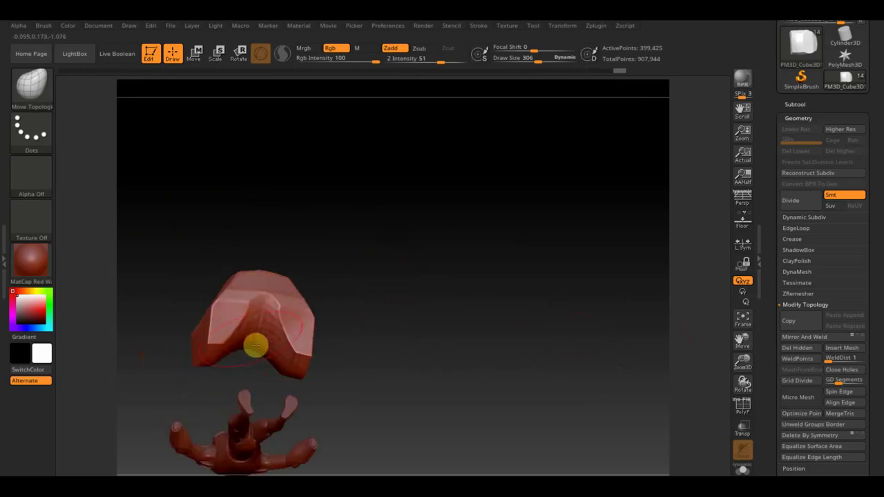
key(f)
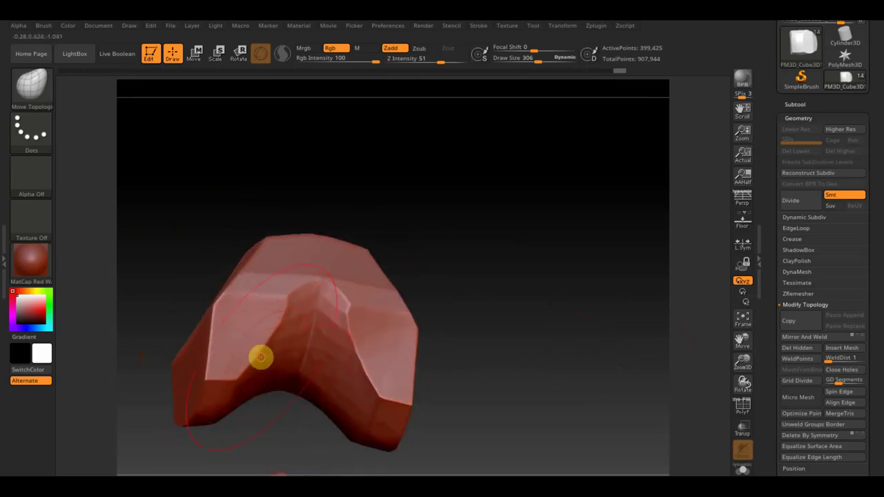
mouse_move(409, 319)
mouse_down()
mouse_move(414, 385)
mouse_move(436, 359)
mouse_up()
shift+click(435, 359)
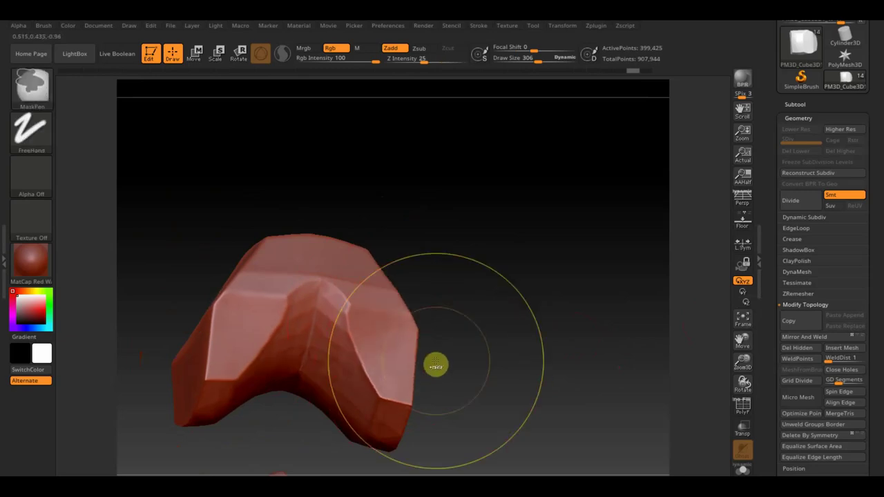
mouse_move(501, 329)
mouse_down()
mouse_move(533, 379)
mouse_move(527, 365)
mouse_up()
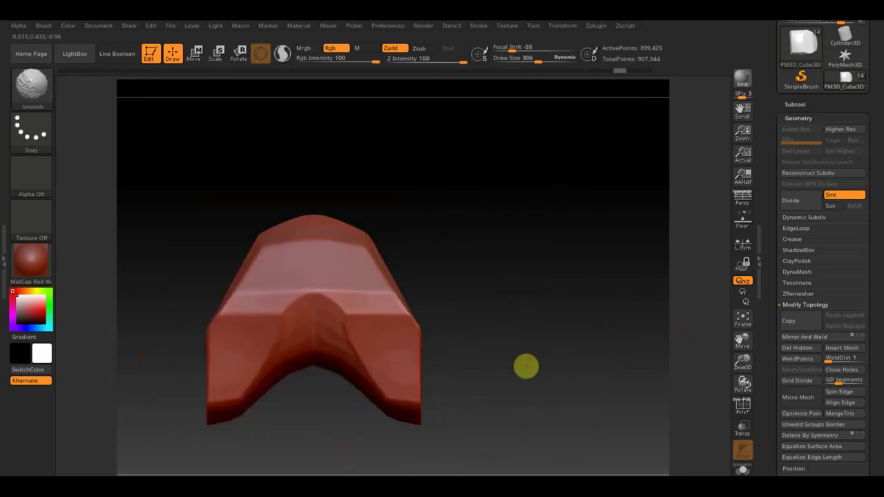
mouse_move(541, 296)
mouse_down()
mouse_move(550, 408)
mouse_move(548, 379)
mouse_up()
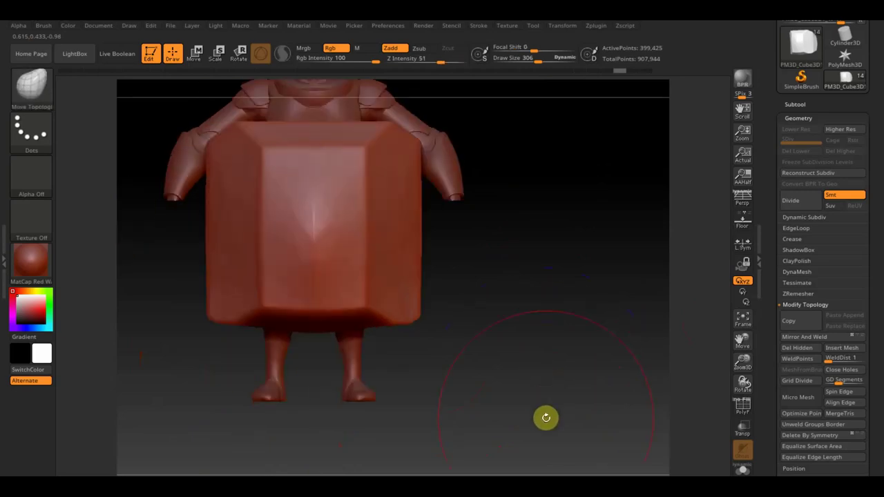
Step: Scale the block to under half its size and move it down toward the legs
key(ctrl+z)
key(ctrl+z)
key(ctrl+z)
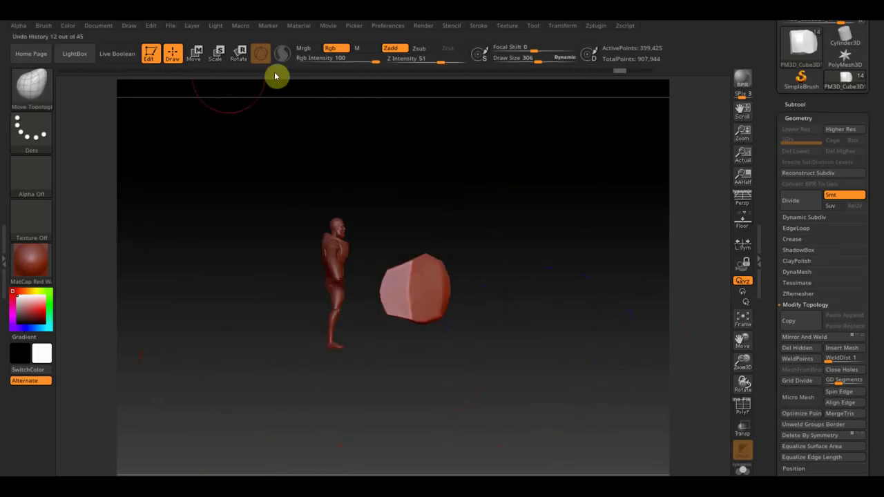
click(197, 53)
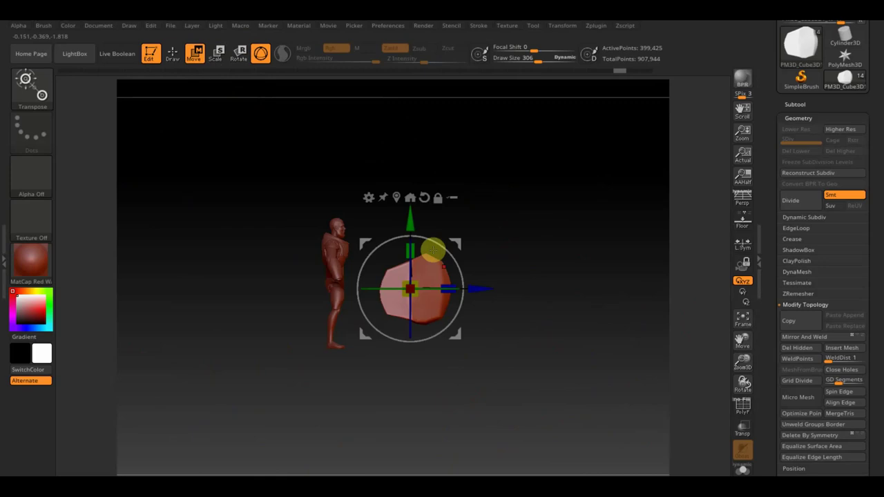
mouse_move(418, 282)
mouse_down()
mouse_move(402, 284)
mouse_move(431, 302)
mouse_move(654, 373)
mouse_up()
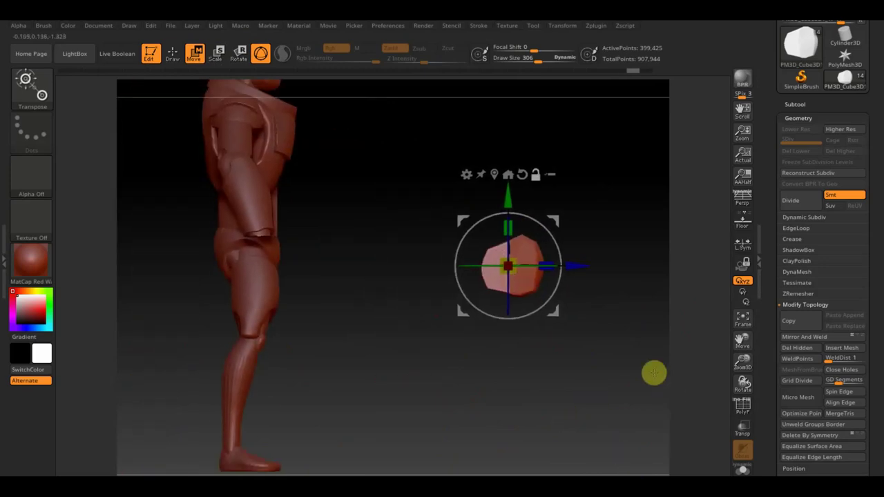
drag(601, 270, 525, 318)
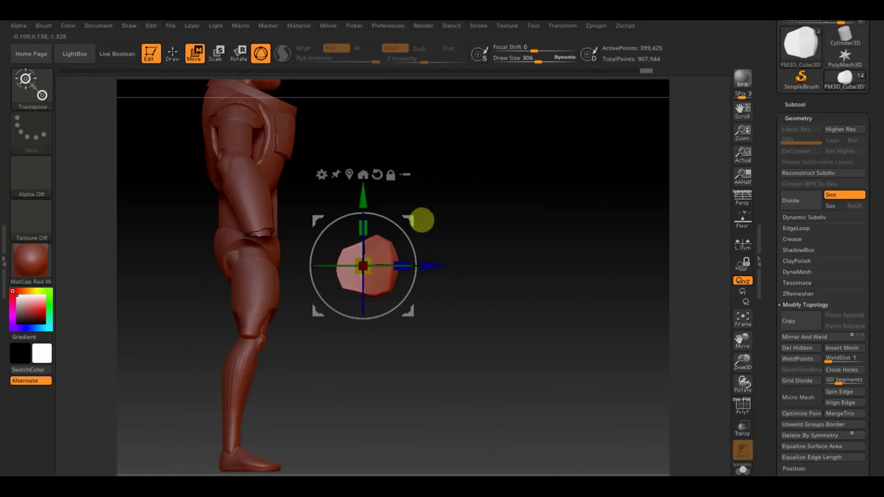
drag(421, 219, 318, 290)
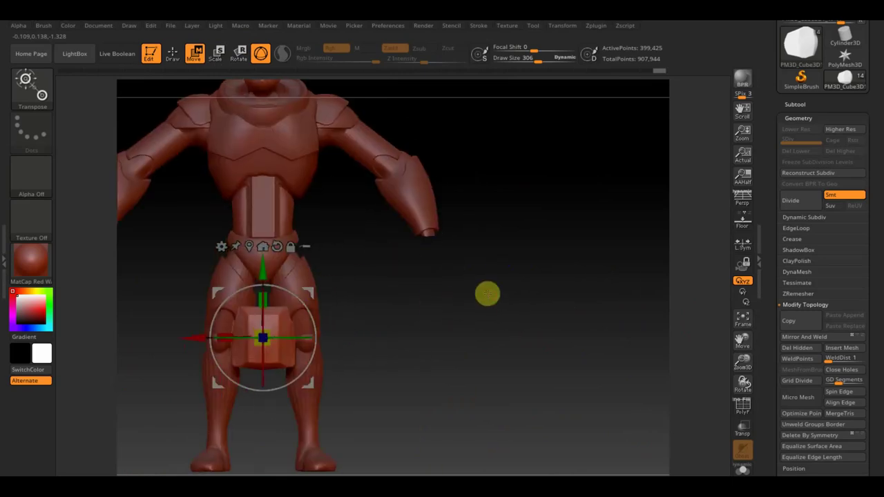
Step: Narrow the block, place it on the knee and rotate it to the knee's angle
mouse_move(320, 325)
mouse_down()
mouse_move(314, 296)
mouse_move(260, 330)
mouse_up()
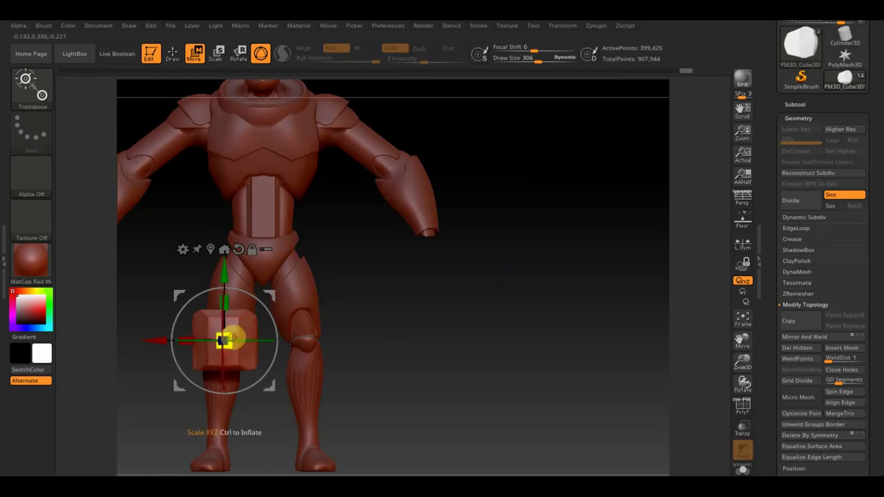
drag(234, 337, 220, 337)
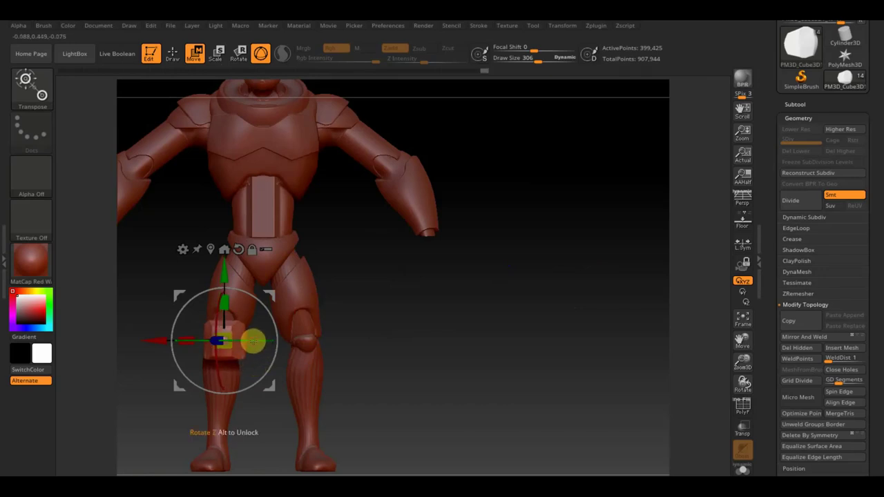
drag(256, 340, 144, 339)
mouse_move(460, 400)
mouse_down()
mouse_move(530, 404)
mouse_move(554, 438)
mouse_move(610, 369)
mouse_up()
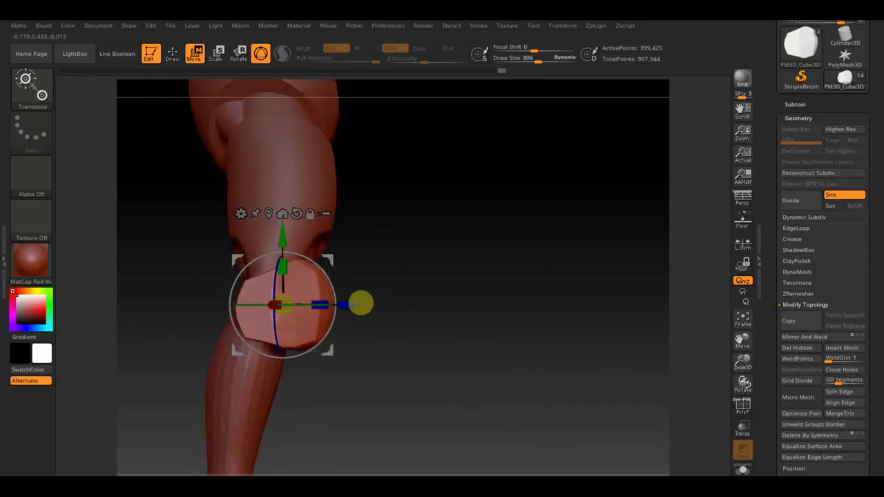
drag(326, 279, 332, 284)
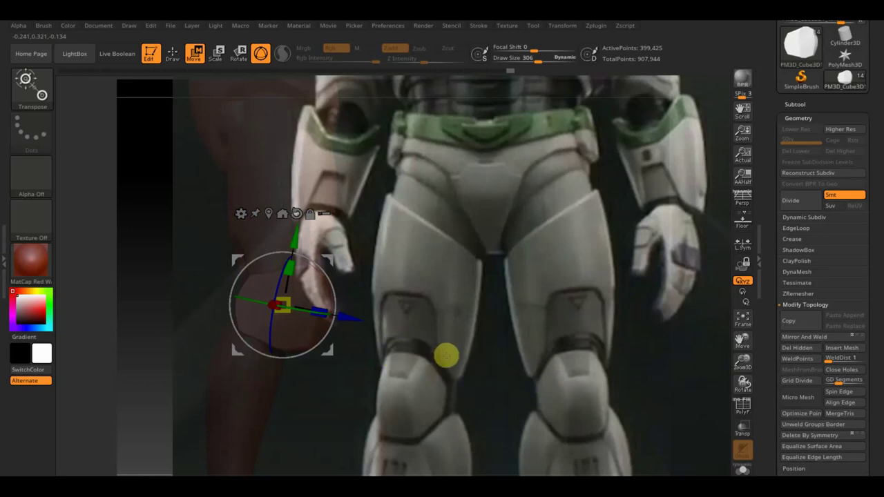
Step: Rotate, shrink and stretch the knee pad taller over the front of the knee
key(shift+z)
drag(500, 318, 444, 316)
drag(330, 274, 315, 316)
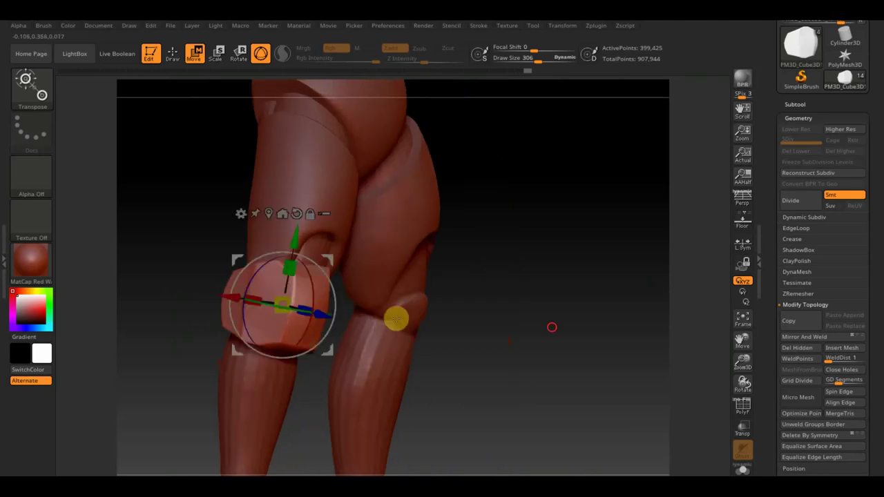
drag(346, 272, 340, 263)
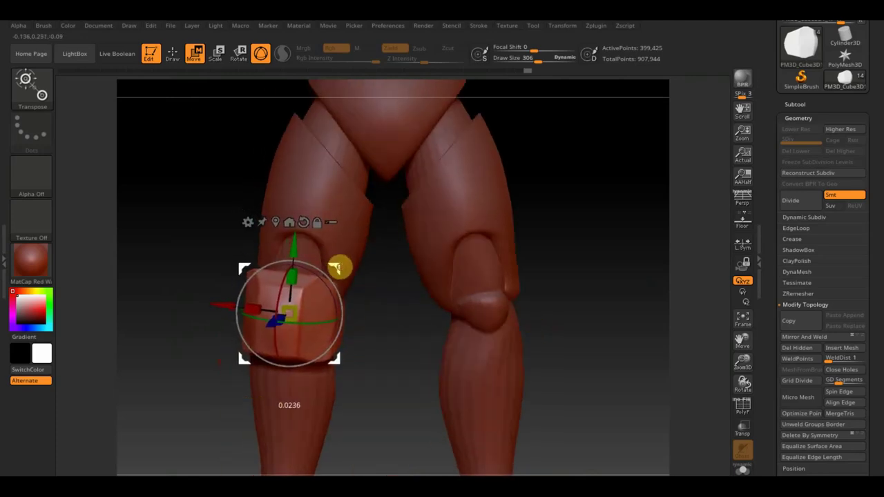
drag(309, 309, 287, 313)
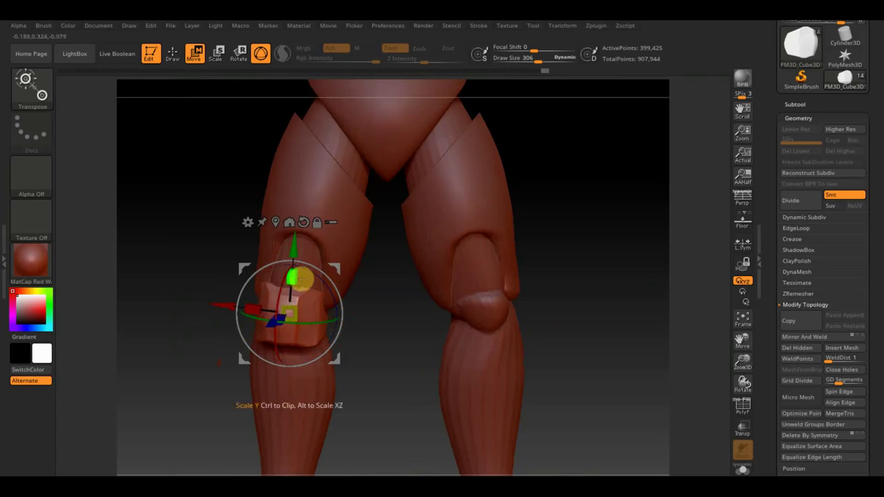
drag(294, 278, 293, 275)
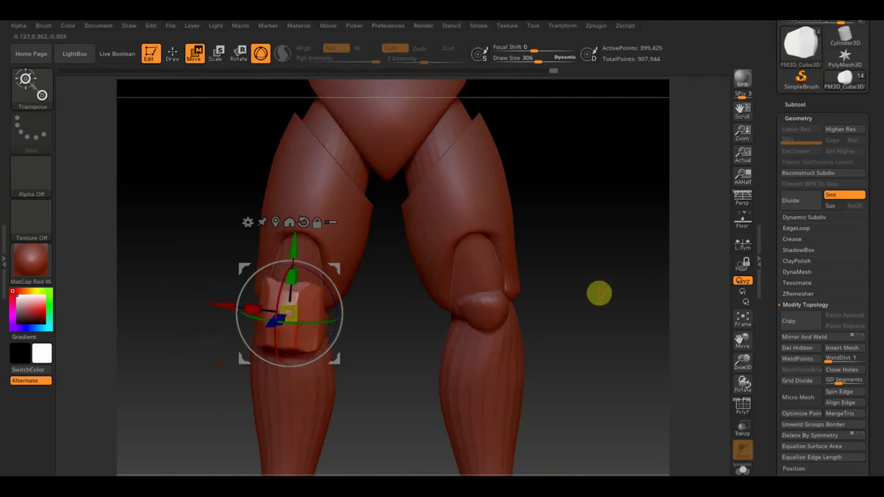
Step: Fine-tune the knee pad's tilt from side views, then select the thigh armor
drag(598, 292, 652, 292)
drag(330, 292, 337, 271)
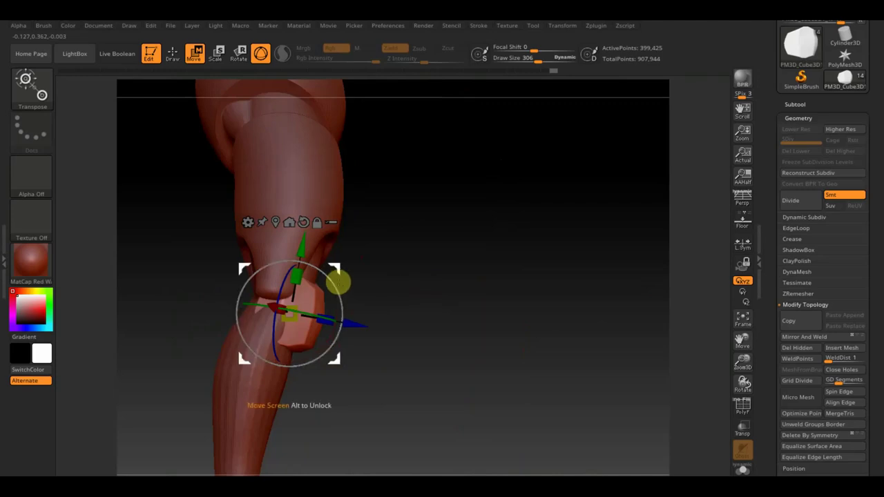
mouse_move(440, 282)
mouse_down()
mouse_move(416, 293)
mouse_move(428, 295)
mouse_move(401, 284)
mouse_move(570, 303)
mouse_up()
drag(326, 316, 328, 318)
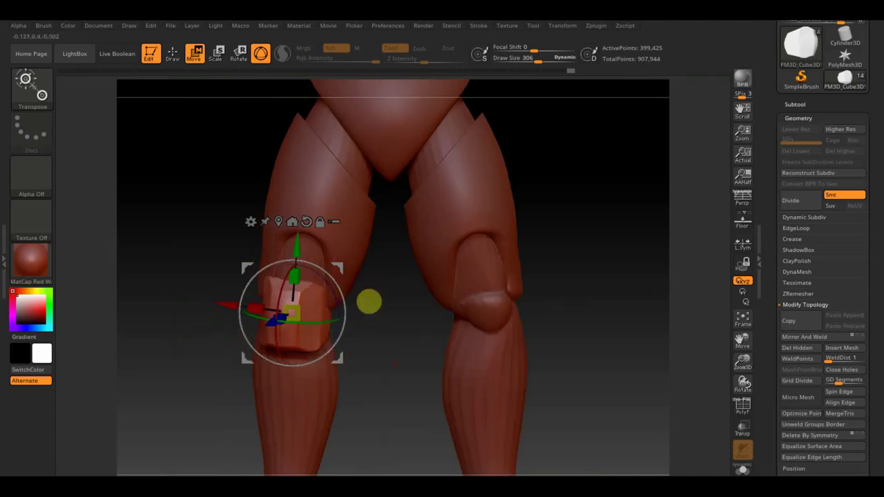
alt+click(357, 224)
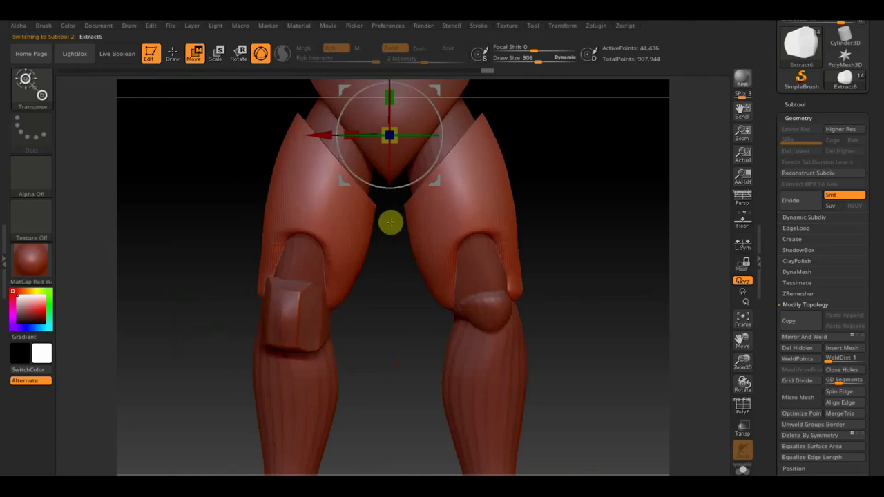
Step: Tilt and nudge the thigh plate lower and wider over the upper leg
ctrl+drag(637, 389, 411, 109)
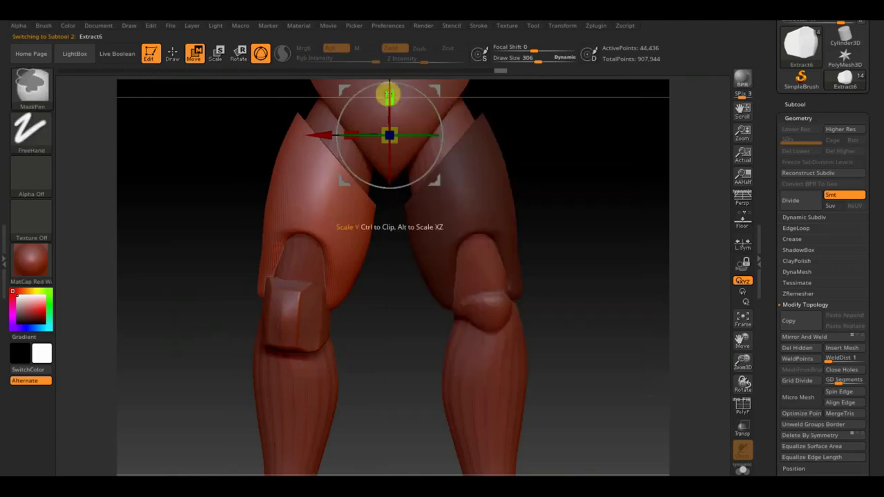
drag(423, 135, 417, 135)
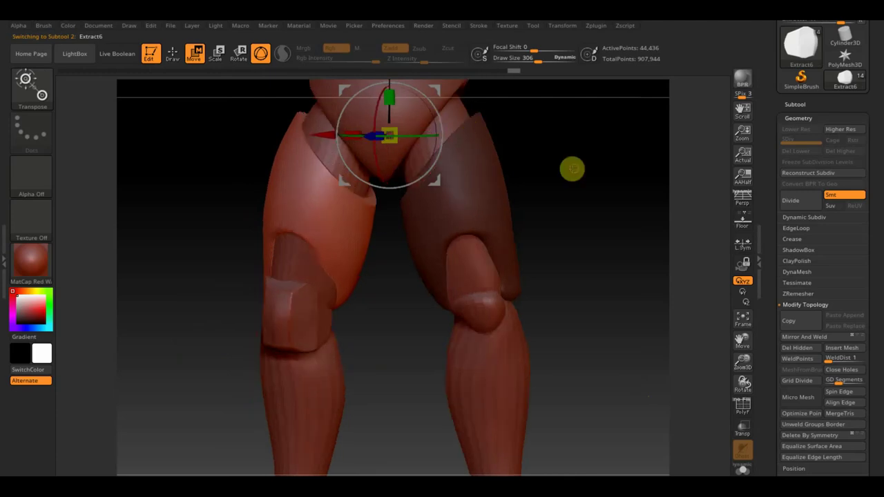
drag(573, 167, 518, 140)
drag(445, 112, 436, 91)
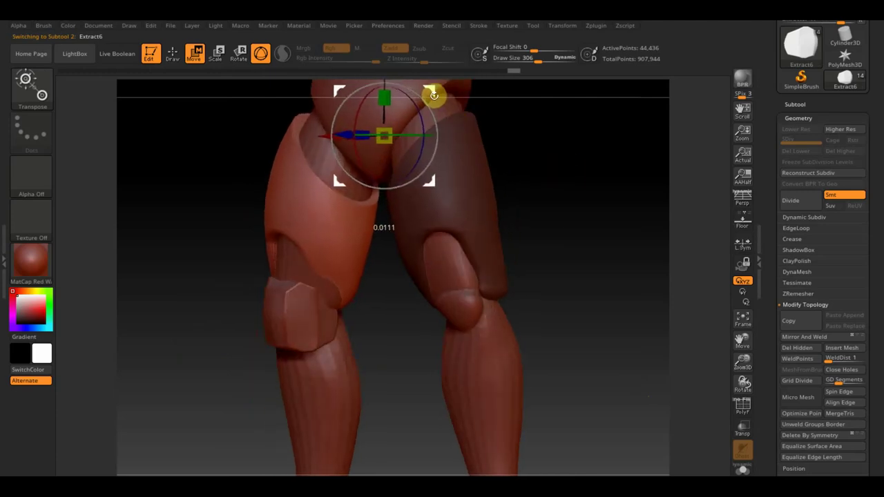
mouse_move(529, 150)
mouse_down()
mouse_move(578, 146)
mouse_move(618, 160)
mouse_up()
mouse_move(601, 205)
mouse_down()
mouse_move(602, 230)
mouse_move(627, 239)
mouse_move(571, 230)
mouse_move(511, 176)
mouse_up()
drag(466, 134, 472, 133)
mouse_move(557, 205)
mouse_down()
mouse_move(507, 199)
mouse_move(576, 236)
mouse_up()
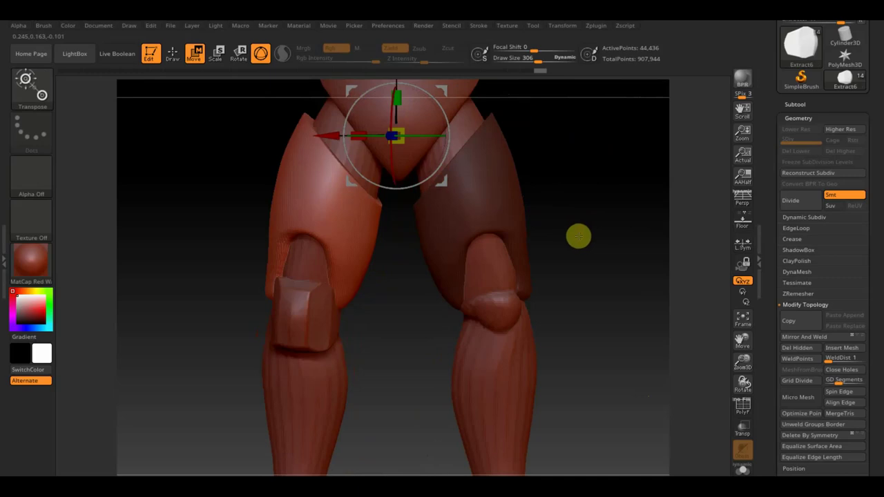
click(189, 62)
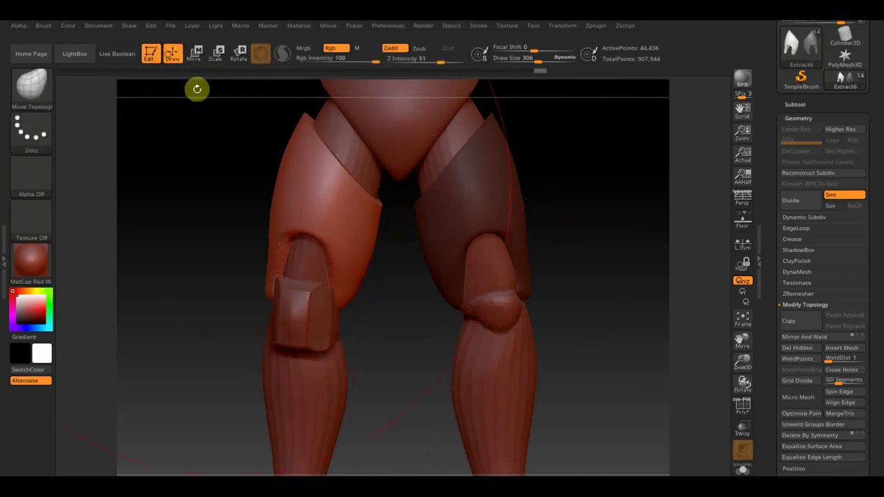
Step: Mirror the thigh armor with Mirror And Weld and reduce the draw size to 51
mouse_move(522, 57)
mouse_down()
mouse_move(530, 61)
mouse_move(518, 59)
mouse_up()
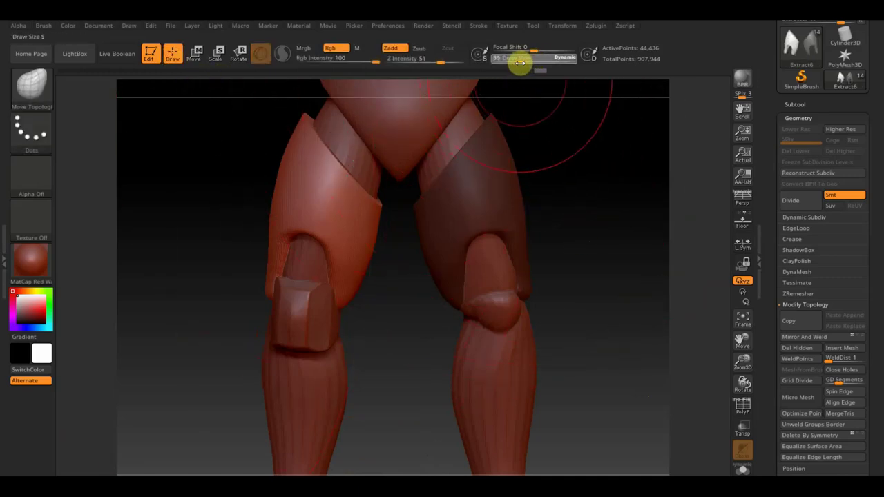
click(818, 336)
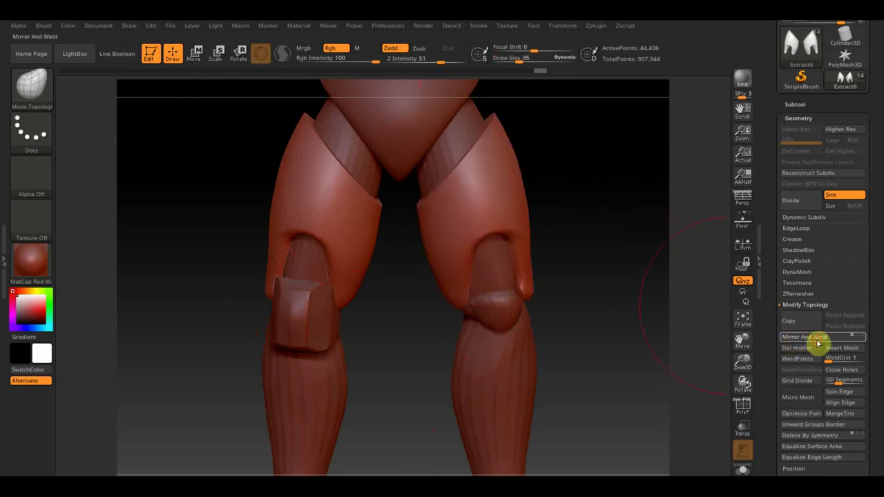
drag(518, 59, 511, 60)
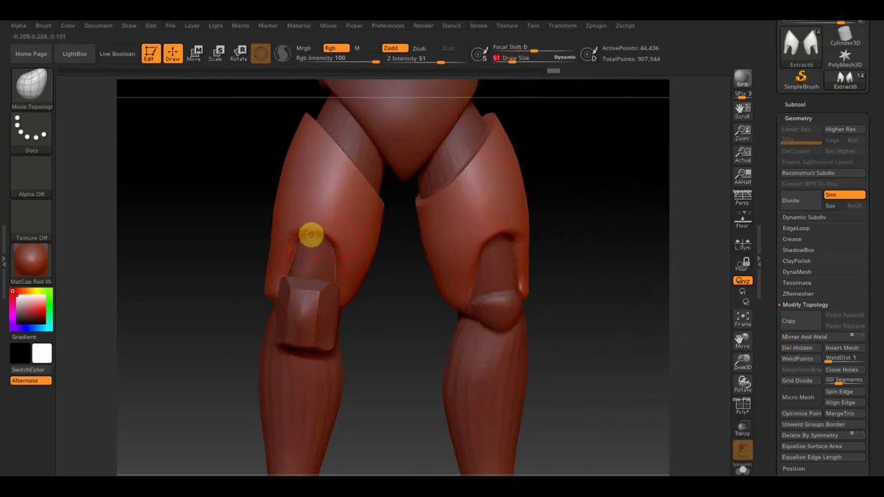
Step: Look around the legs and select the knee pad subtool
drag(389, 385, 412, 387)
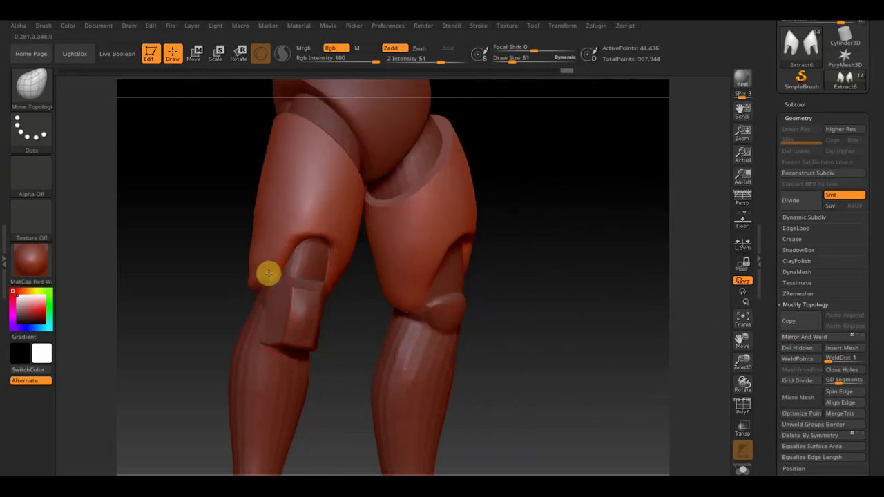
drag(207, 315, 226, 323)
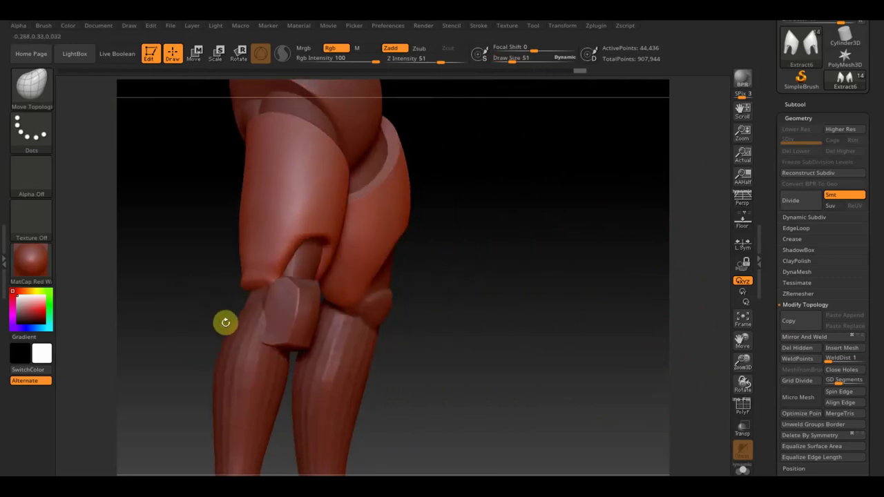
alt+click(276, 324)
drag(176, 299, 255, 316)
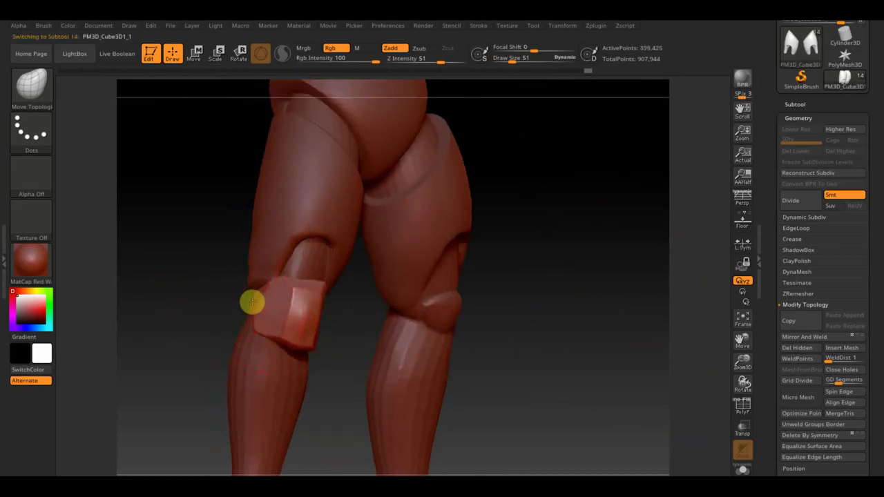
Step: Push the thigh armor's lower edge at the knee with Move Topological, then smooth it
mouse_move(249, 303)
mouse_down()
mouse_move(346, 339)
mouse_move(320, 321)
mouse_up()
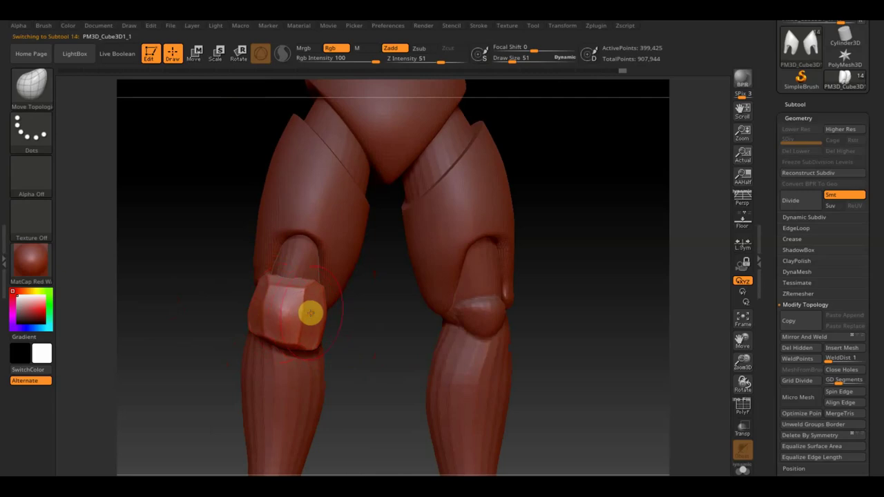
mouse_move(307, 346)
right_down()
mouse_move(319, 349)
mouse_move(281, 341)
right_up()
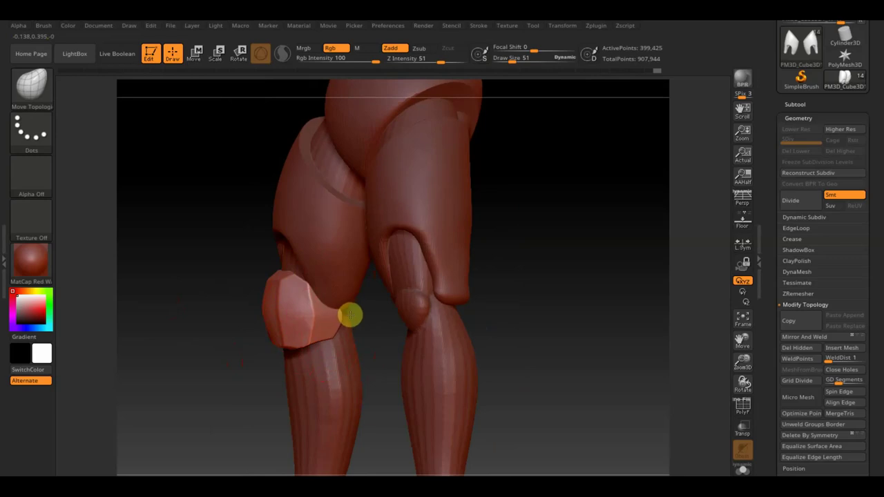
alt+click(341, 284)
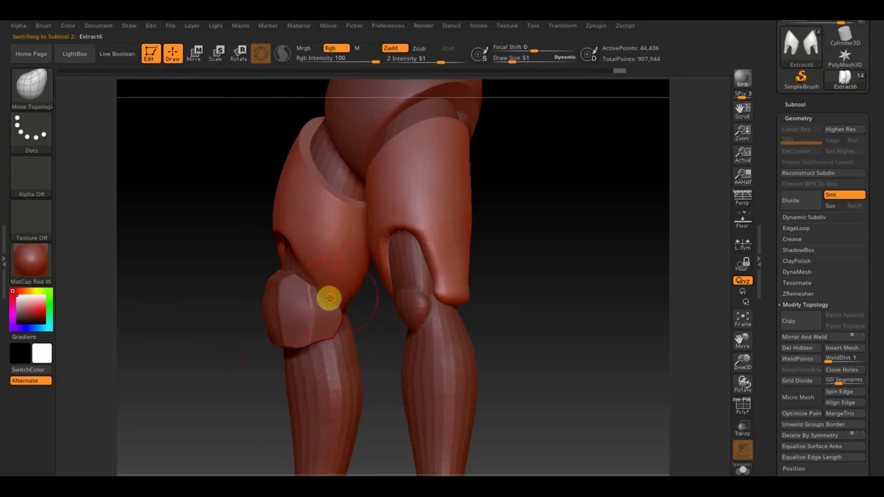
mouse_move(507, 312)
mouse_down()
mouse_move(462, 300)
mouse_move(475, 310)
mouse_up()
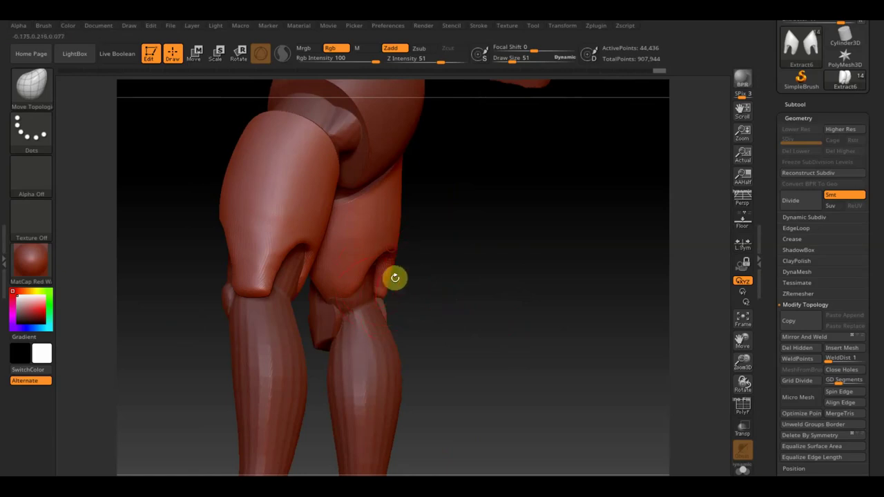
mouse_move(385, 246)
right_down()
mouse_move(433, 283)
mouse_move(403, 280)
mouse_move(433, 288)
mouse_move(377, 298)
right_up()
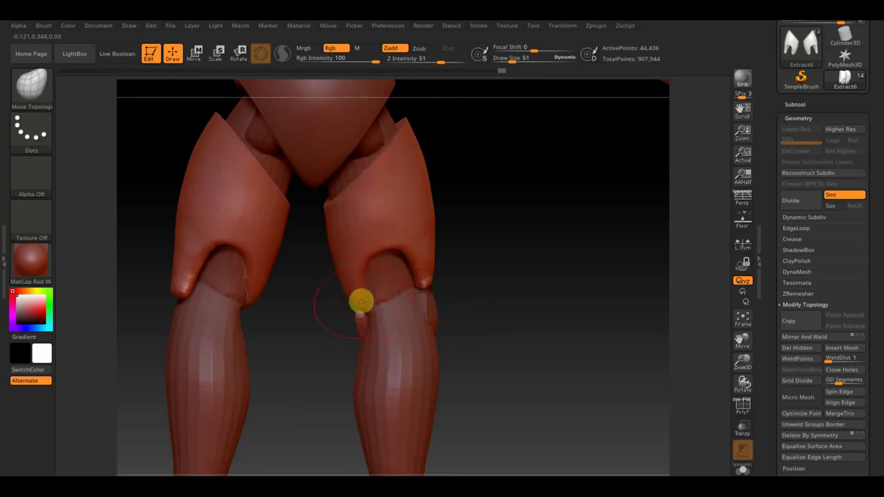
drag(366, 254, 404, 253)
drag(497, 253, 449, 261)
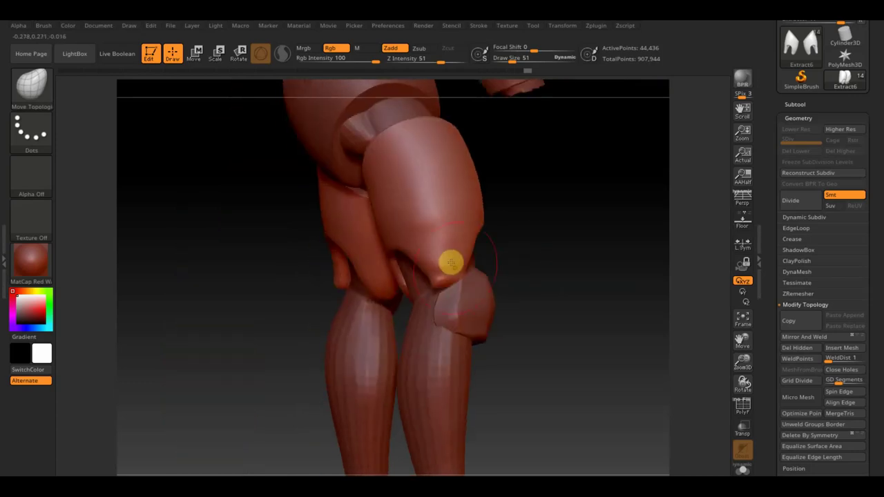
key(shift)
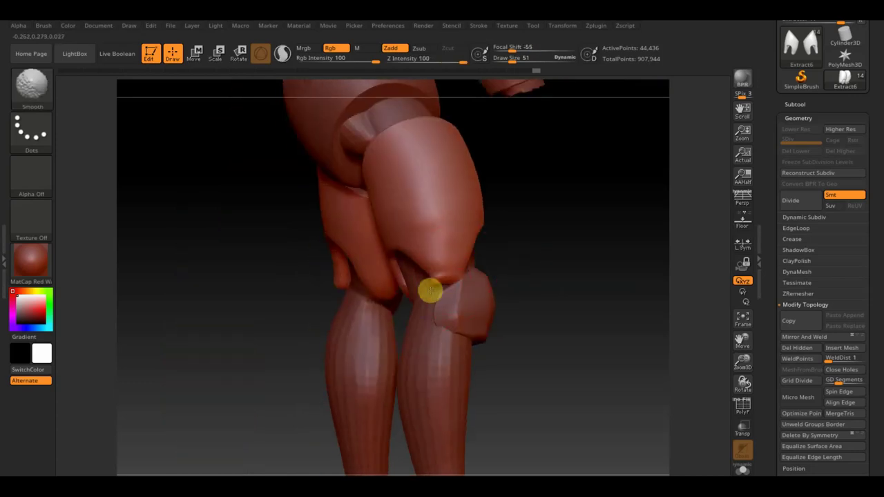
Step: Orbit to a rear three-quarter view and briefly compare against the armored-figure reference
mouse_move(444, 286)
right_down()
mouse_move(536, 256)
mouse_move(458, 263)
right_up()
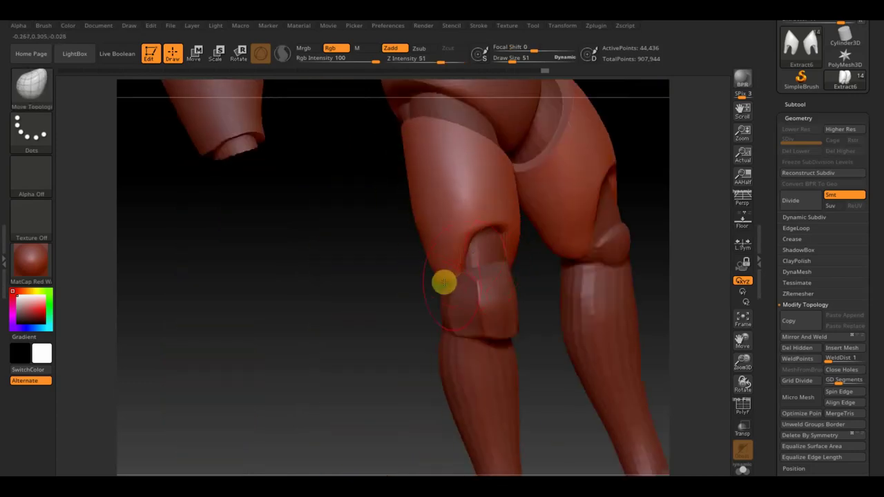
key(shift+z)
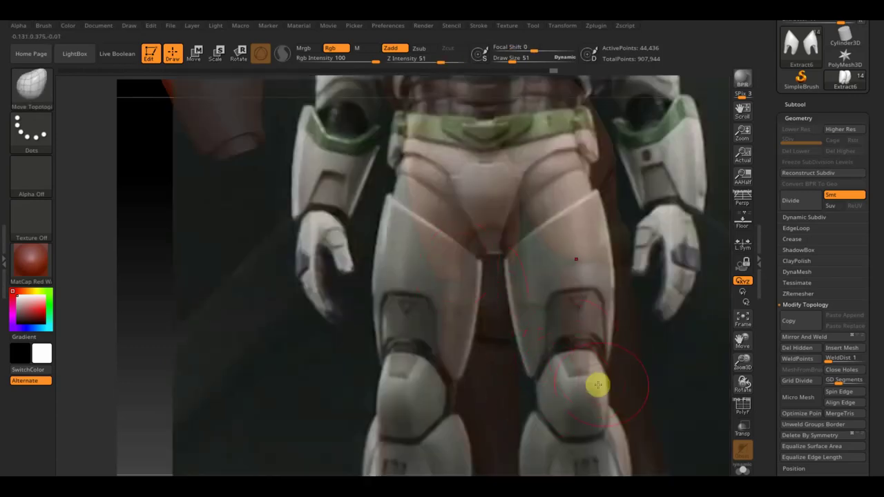
key(shift+z)
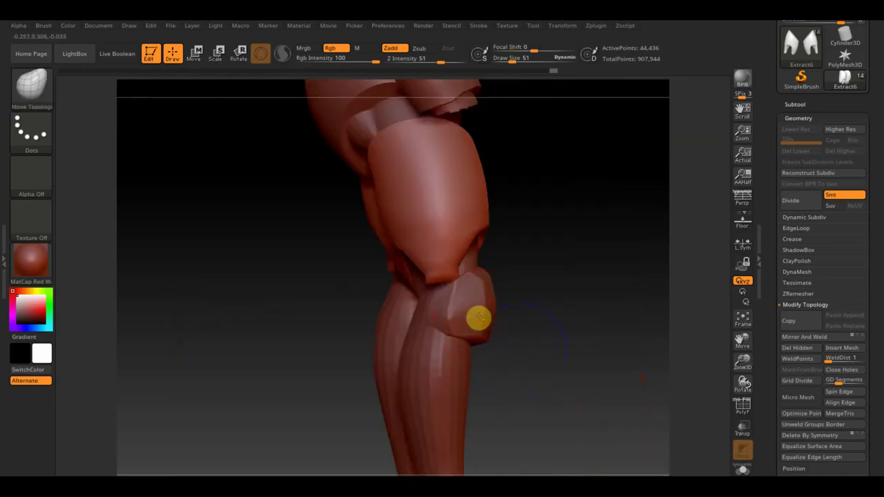
Step: Select the PM3D_Cube3D1_1 knee pad subtool and Mirror And Weld it onto the other knee
alt+click(479, 317)
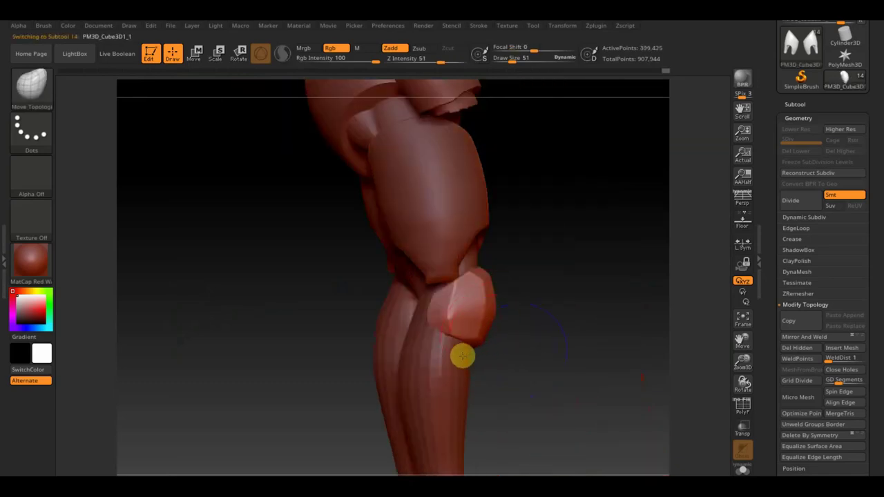
mouse_move(652, 292)
mouse_down()
mouse_move(598, 292)
mouse_move(580, 367)
mouse_move(592, 350)
mouse_up()
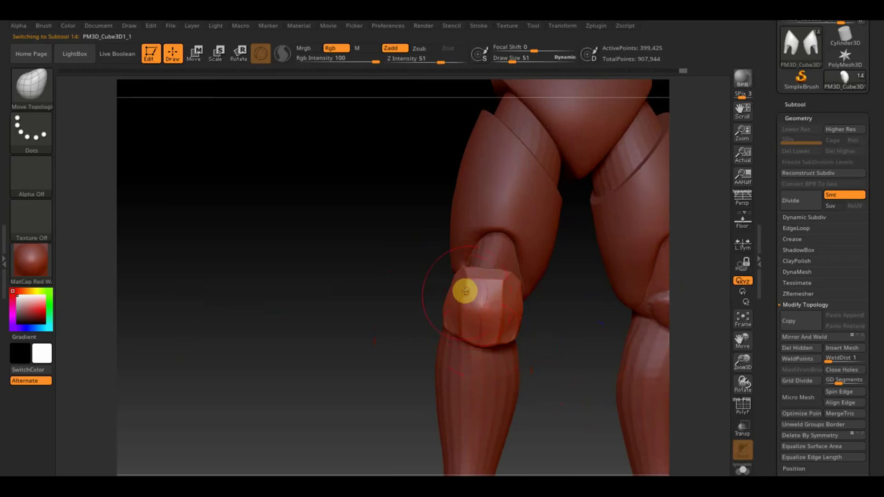
scroll(558, 368, down, 2)
scroll(559, 373, down, 2)
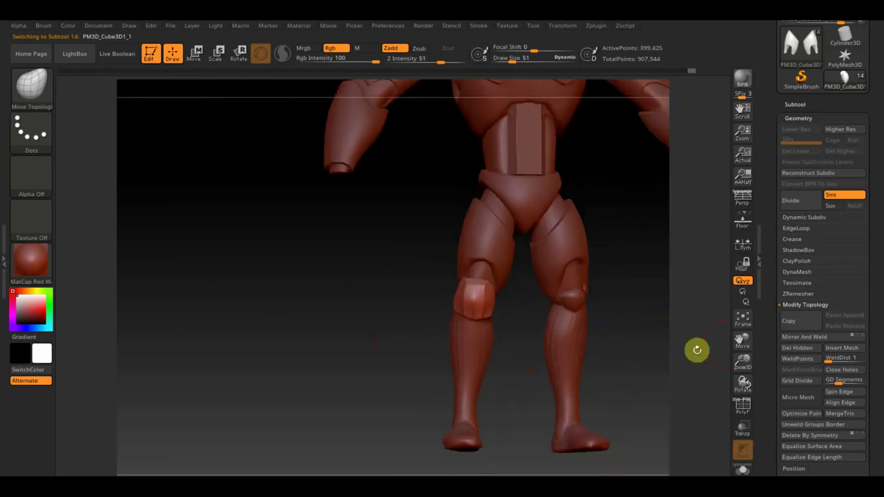
click(810, 340)
mouse_move(616, 300)
mouse_down()
mouse_move(547, 304)
mouse_move(534, 313)
mouse_up()
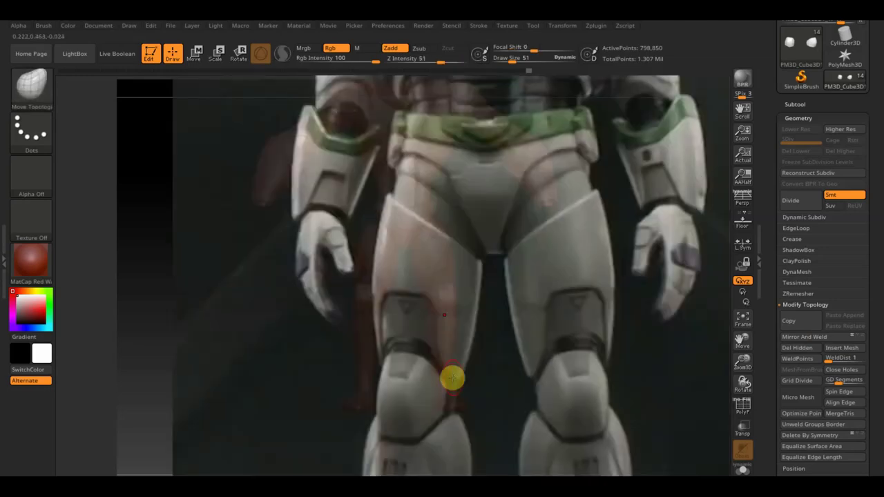
Step: Move and enlarge the reference image with Spotlight, then hide it and orbit to a side view
key(z)
mouse_move(477, 186)
mouse_down()
mouse_move(494, 207)
mouse_move(494, 45)
mouse_up()
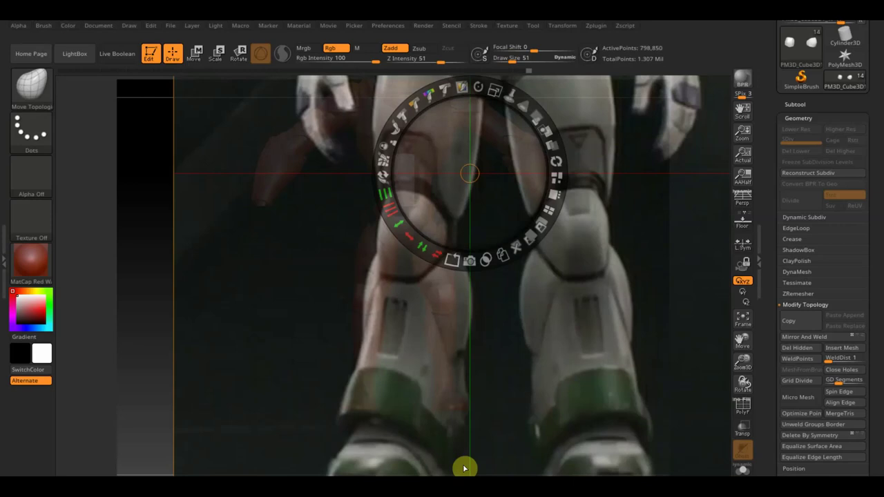
key(shift)
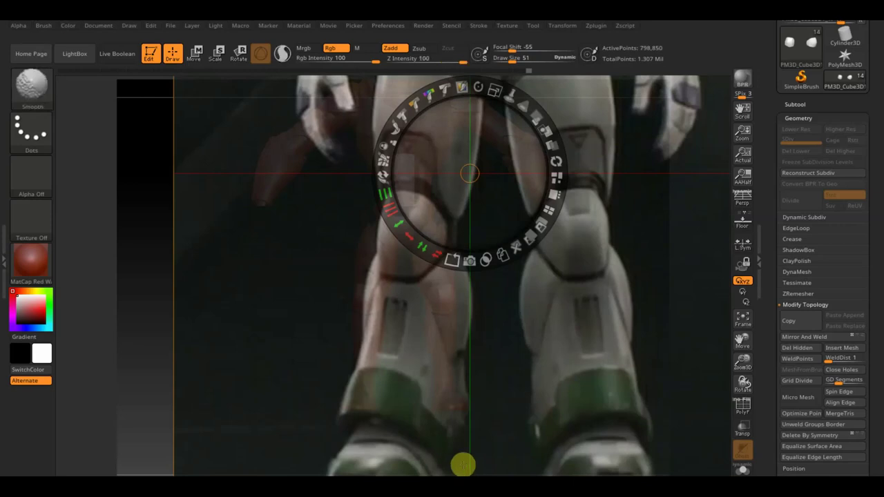
key(shift+z)
mouse_move(548, 441)
mouse_down()
mouse_move(505, 428)
mouse_move(545, 422)
mouse_up()
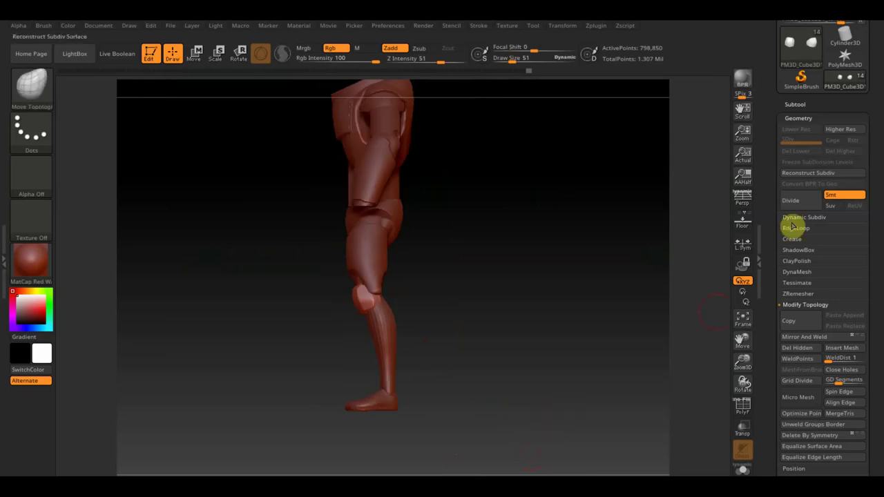
Step: Pick the Cylinder3D primitive from the 3D Meshes list to append as a subtool
click(801, 104)
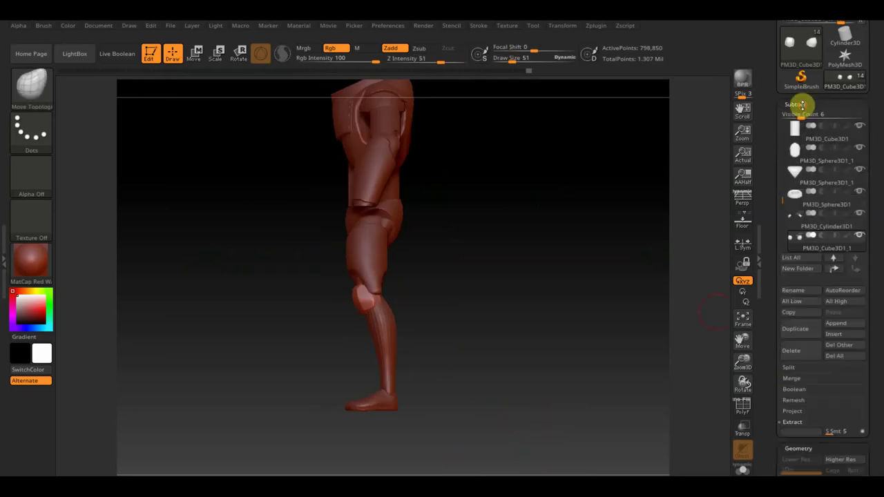
click(844, 324)
mouse_move(613, 304)
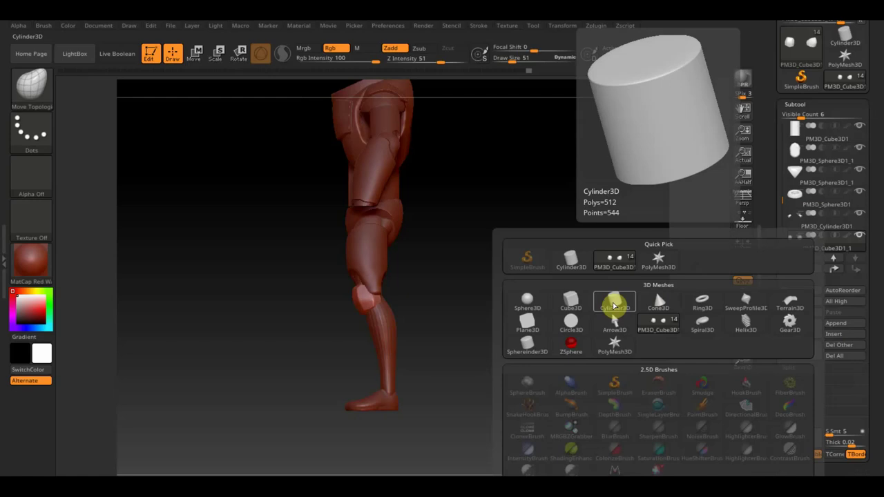
click(614, 306)
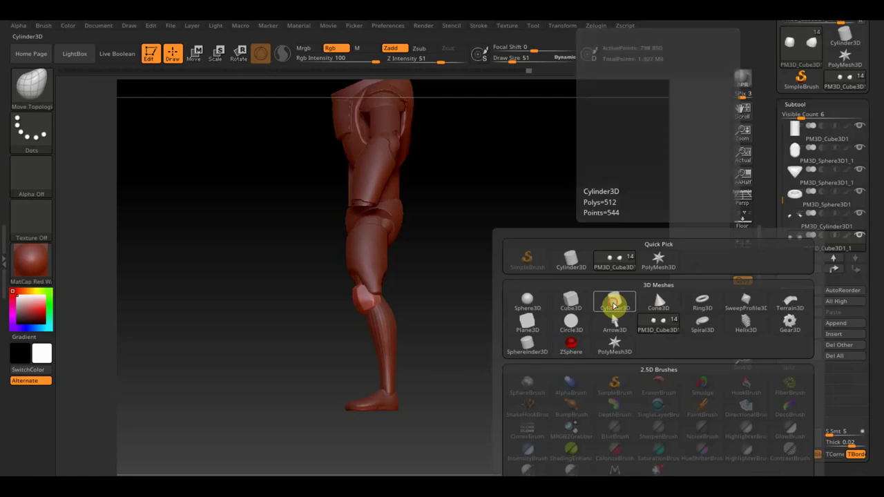
Step: Select the new cylinder subtool, switch to the transform gizmo and save the project
alt+click(470, 314)
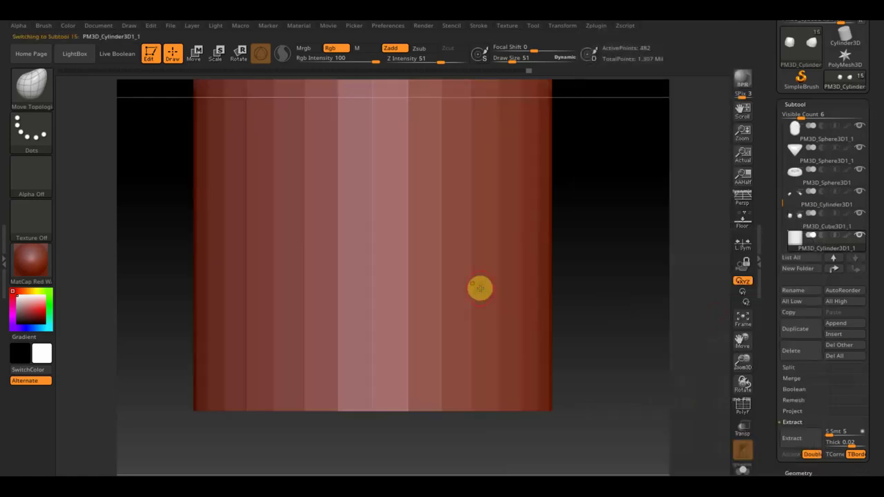
click(193, 53)
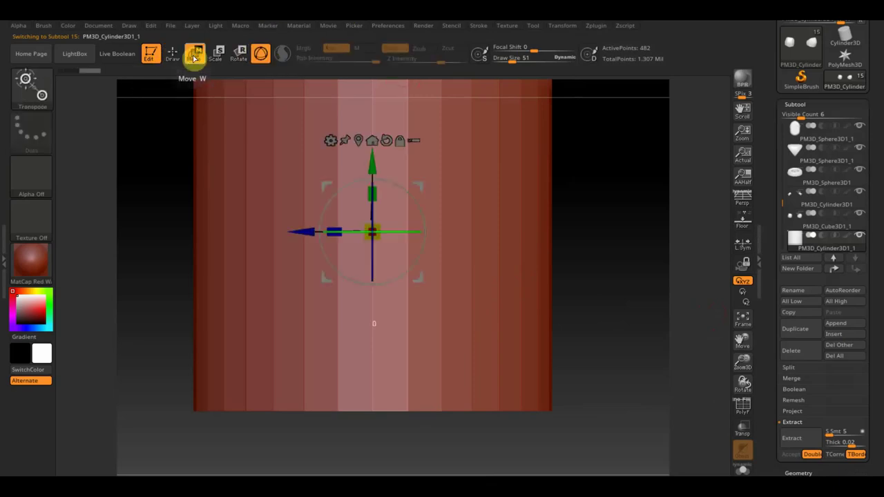
key(ctrl+s)
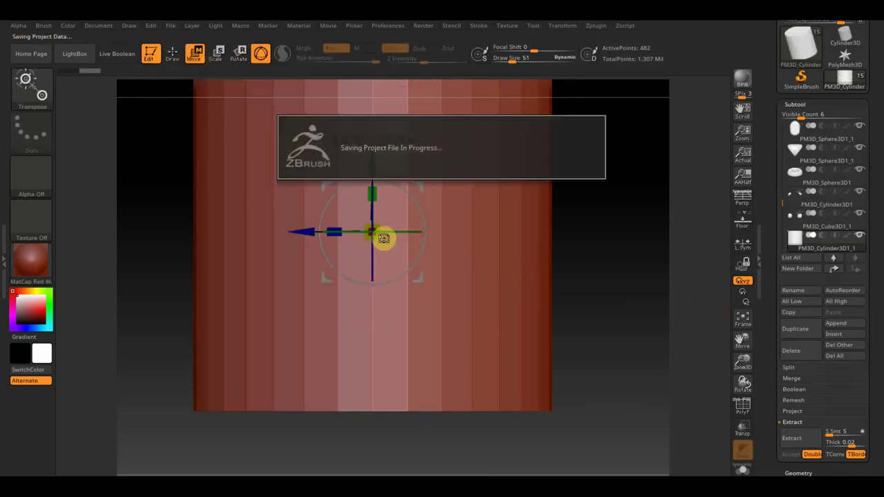
Step: Shrink the cylinder, move it down onto the shin and tilt it to follow the leg
drag(386, 237, 256, 75)
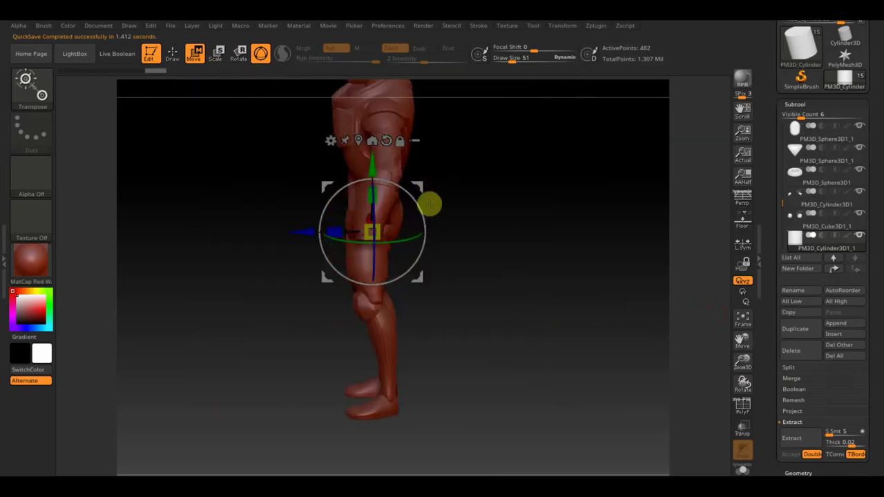
click(424, 184)
mouse_move(423, 184)
mouse_down()
mouse_move(420, 298)
mouse_move(569, 303)
mouse_up()
mouse_move(428, 320)
mouse_down()
mouse_move(416, 308)
mouse_move(380, 326)
mouse_move(336, 306)
mouse_move(332, 277)
mouse_up()
drag(406, 296, 538, 312)
mouse_move(536, 367)
mouse_down()
mouse_move(569, 411)
mouse_move(604, 399)
mouse_up()
drag(408, 325, 437, 350)
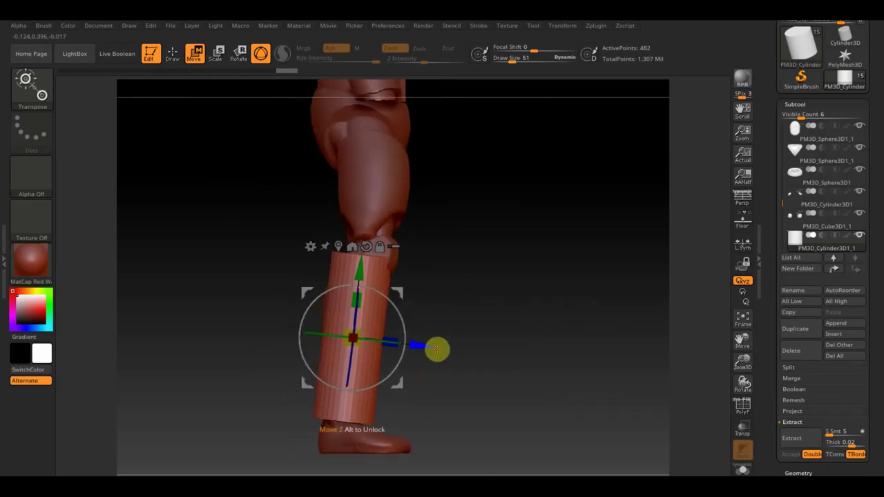
Step: Slice the cylinder's bottom off at an angle with TrimCurve and raise Draw Size to 129
key(q)
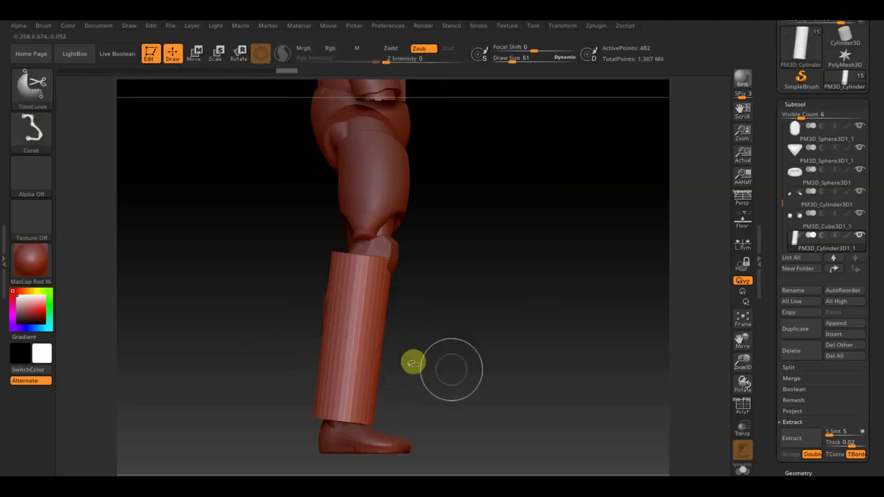
ctrl+shift+drag(493, 354, 205, 467)
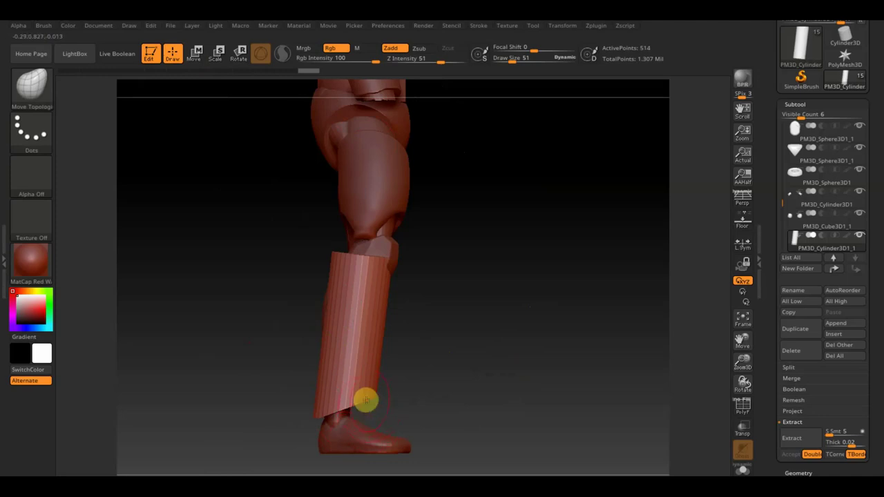
drag(514, 60, 524, 64)
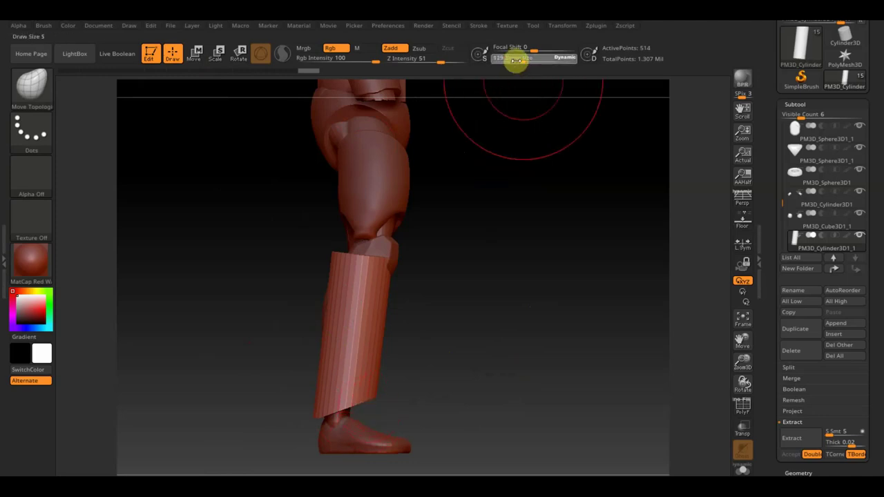
Step: Pull the shin guard's lower edge down toward the foot with the reference hidden
drag(366, 405, 387, 403)
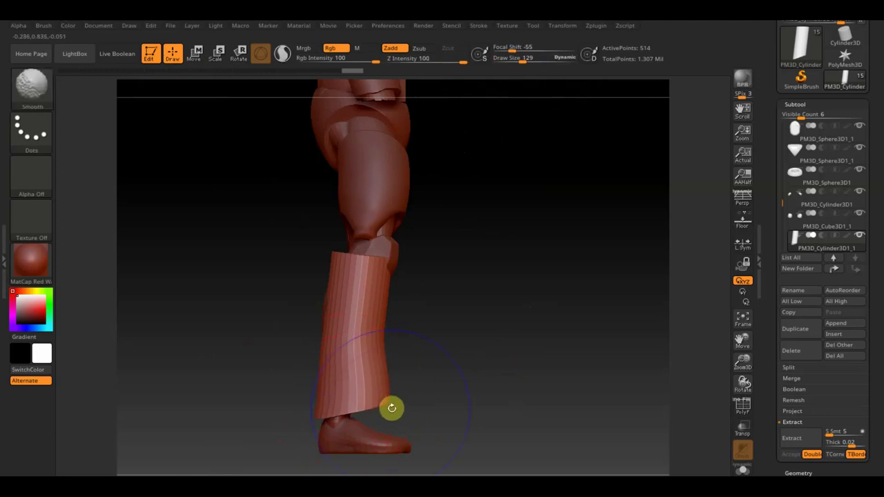
key(shift+z)
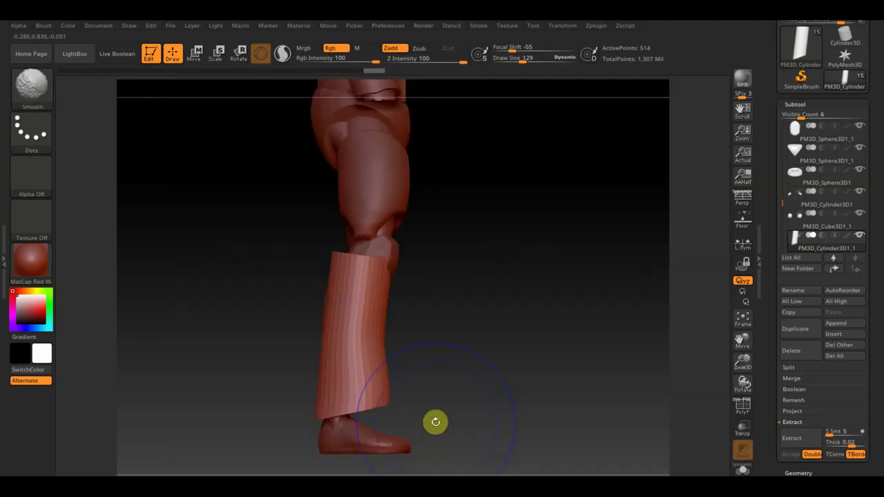
drag(324, 409, 324, 444)
mouse_move(428, 408)
mouse_down()
mouse_move(470, 392)
mouse_move(424, 392)
mouse_up()
mouse_move(312, 400)
mouse_down()
mouse_move(262, 401)
mouse_move(288, 367)
mouse_up()
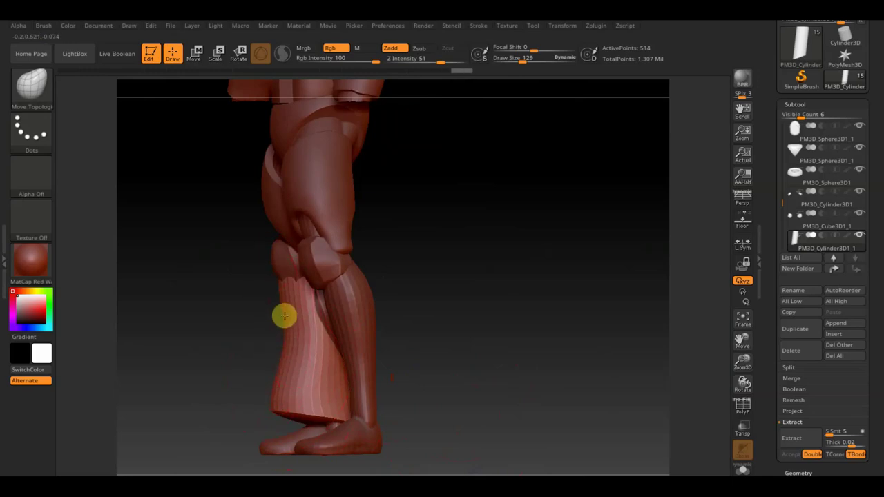
Step: Inspect the legs from all sides, then trim the shin guard's edge at an angle from the side
drag(422, 322, 449, 321)
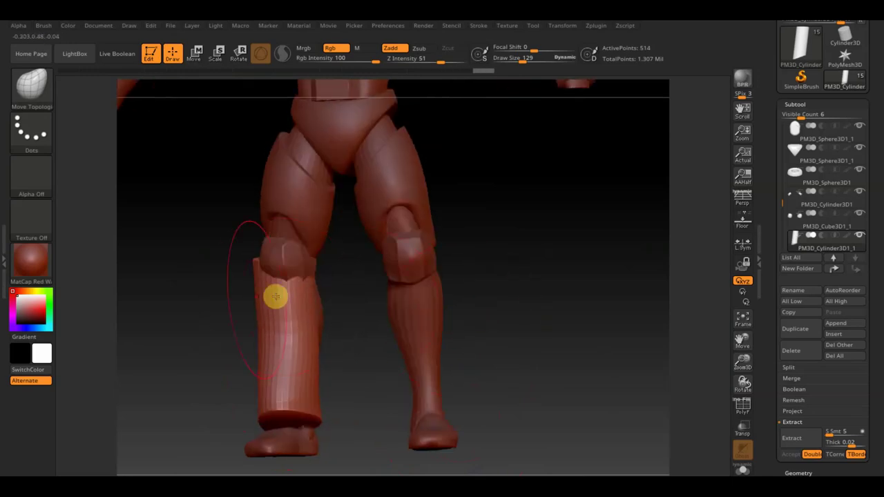
drag(249, 292, 257, 299)
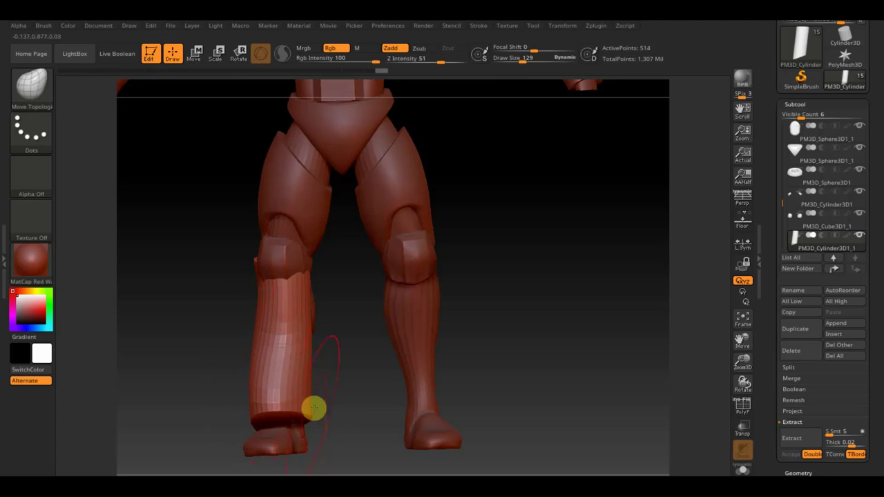
drag(309, 439, 314, 426)
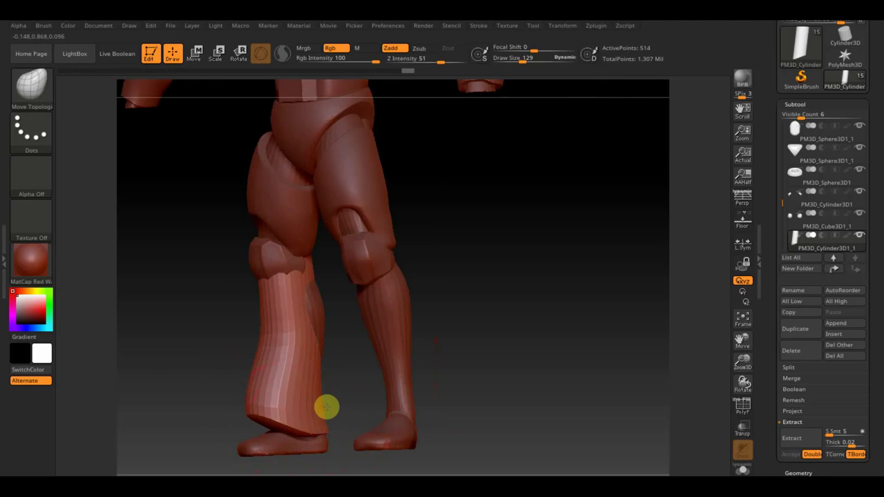
drag(469, 385, 393, 385)
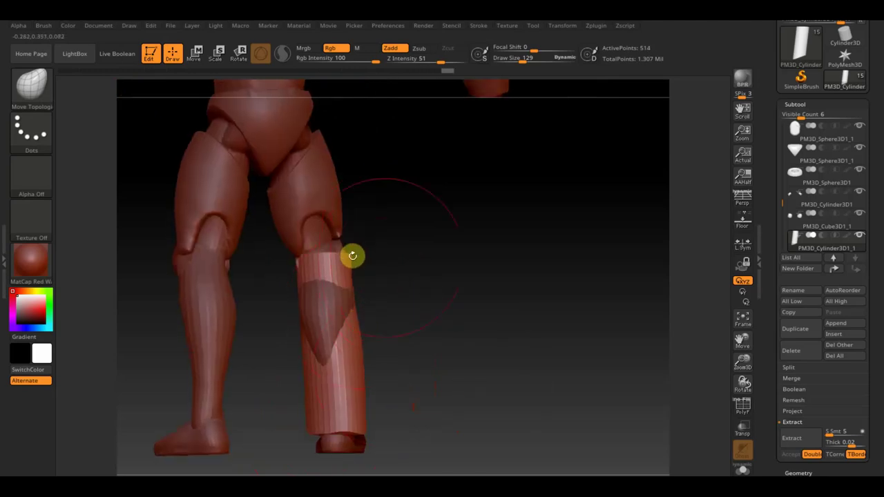
drag(353, 256, 452, 281)
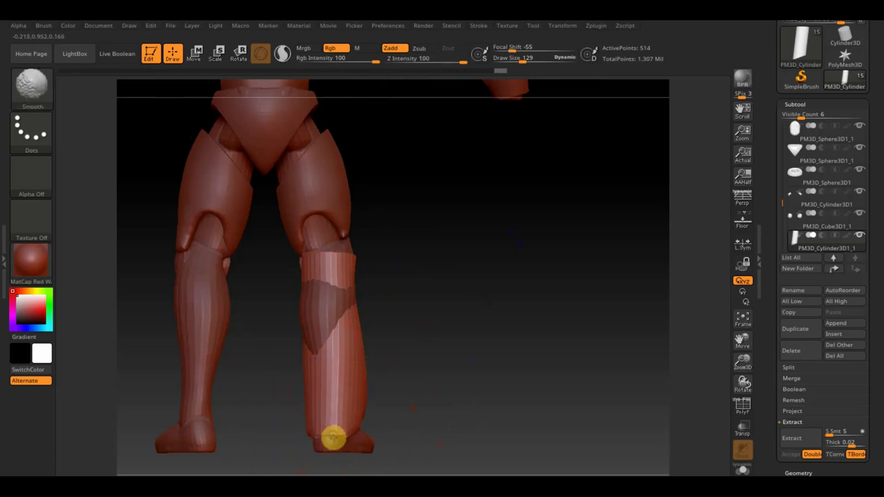
mouse_move(329, 449)
mouse_down()
mouse_move(381, 410)
mouse_move(366, 430)
mouse_up()
drag(487, 375, 360, 428)
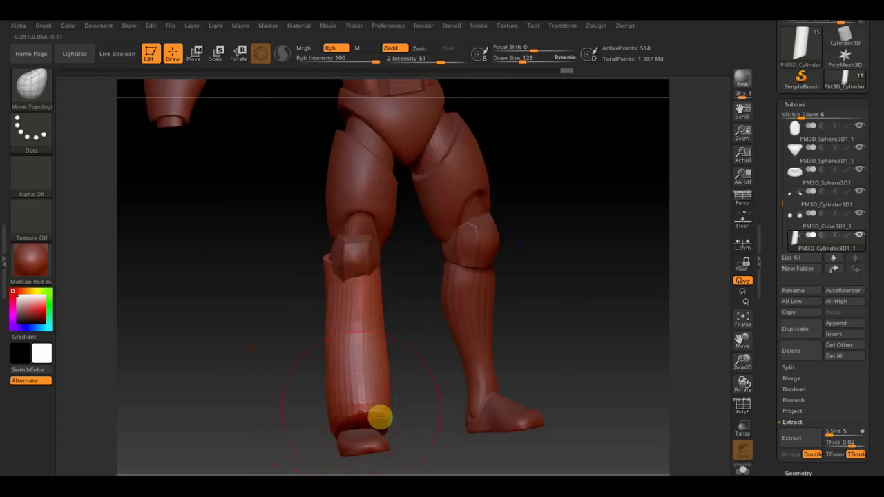
mouse_move(416, 357)
mouse_down()
mouse_move(481, 348)
mouse_move(475, 328)
mouse_up()
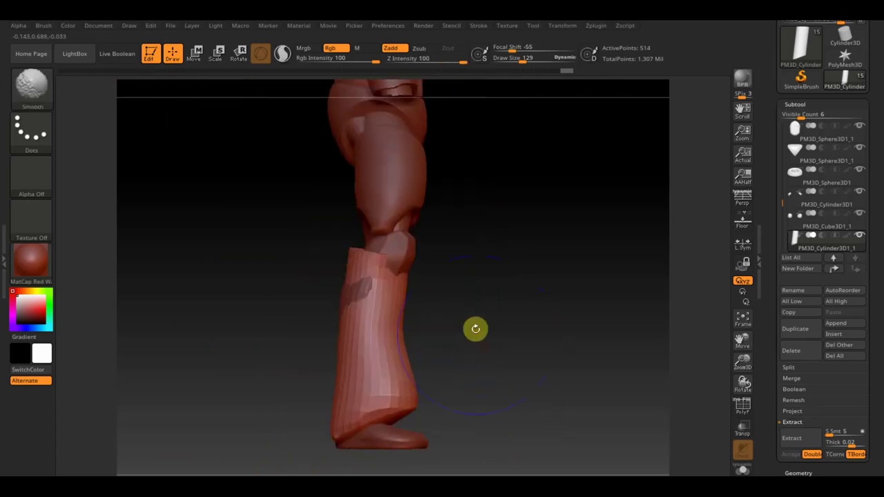
key(ctrl+shift)
mouse_move(315, 243)
ctrl+shift+mouse_down()
mouse_move(448, 312)
mouse_move(434, 340)
mouse_move(473, 270)
mouse_move(492, 305)
mouse_move(393, 288)
ctrl+shift+mouse_up()
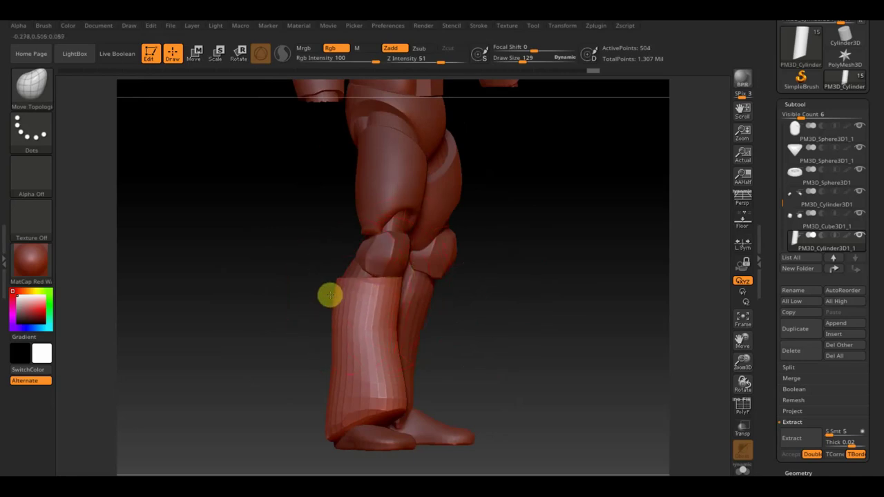
drag(507, 302, 491, 296)
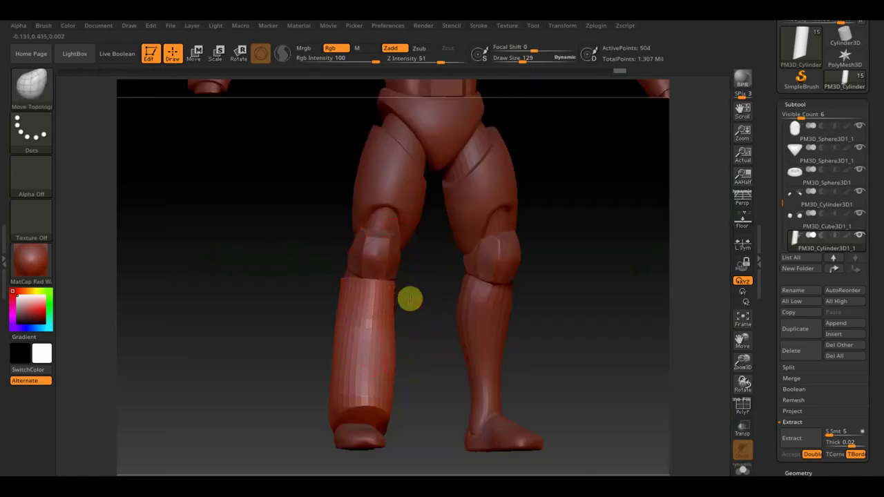
Step: Lower Draw Size to 77 while viewing the legs from the side and front
drag(410, 298, 464, 306)
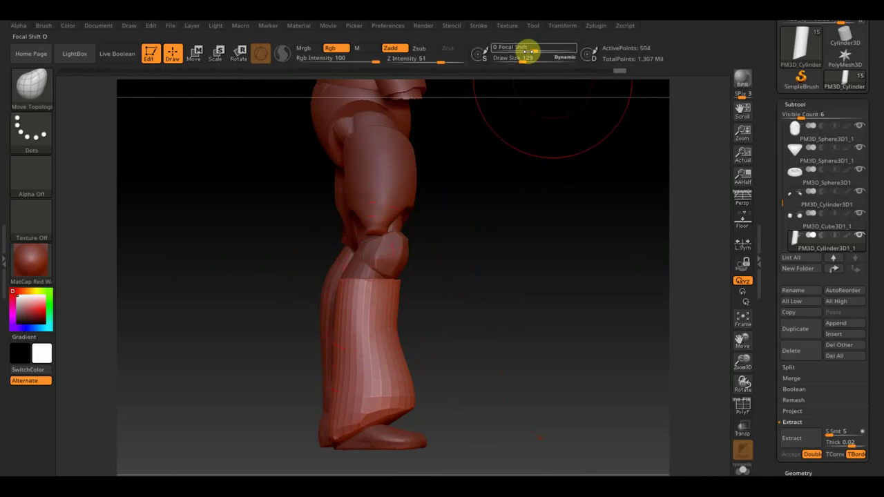
drag(523, 61, 516, 61)
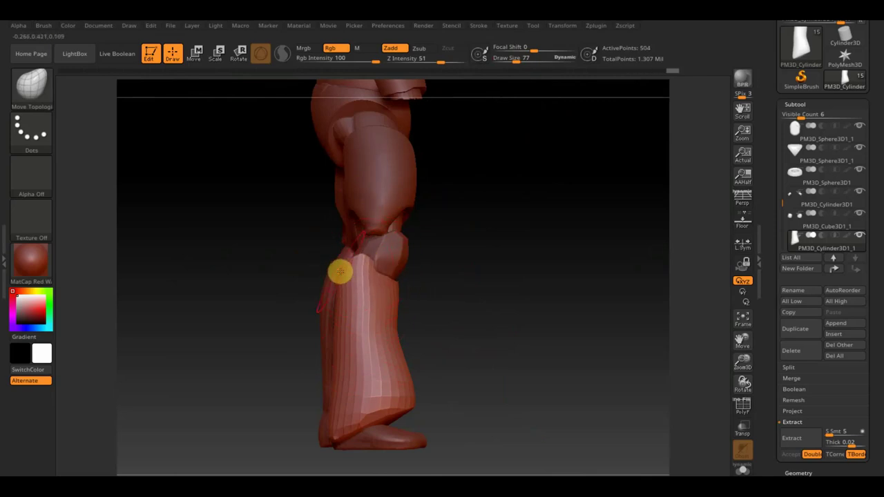
mouse_move(382, 261)
mouse_down()
mouse_move(410, 276)
mouse_move(398, 275)
mouse_up()
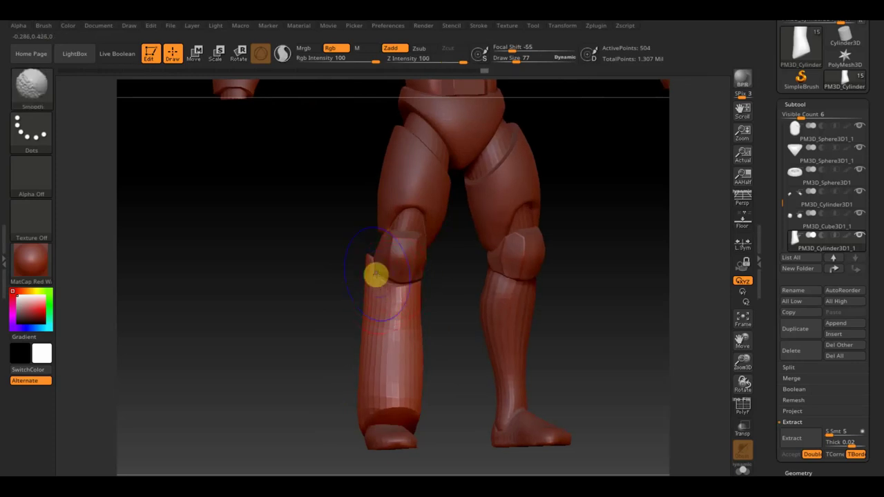
Step: Compare the shin guard against the robot leg reference from several angles
key(shift+z)
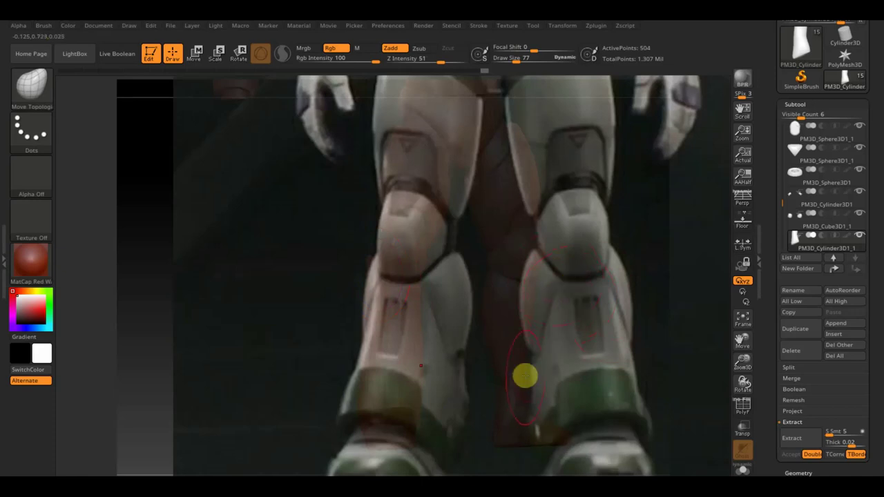
key(shift+z)
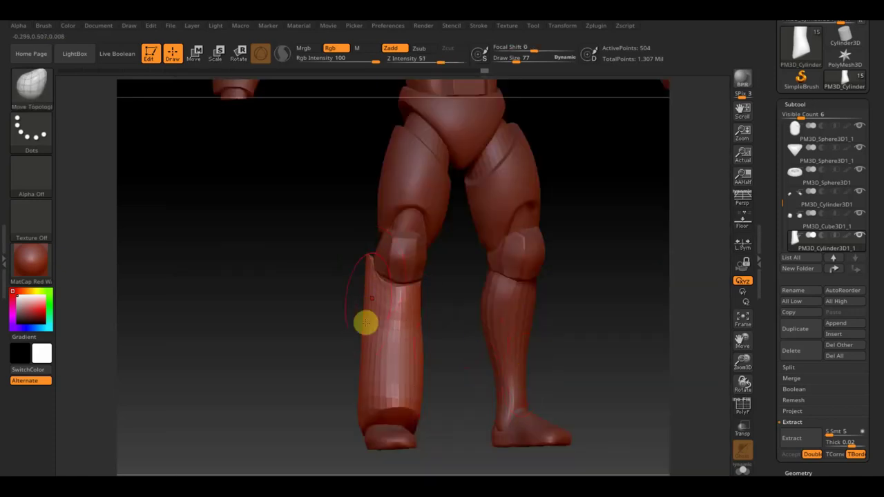
key(shift+z)
key(shift+z)
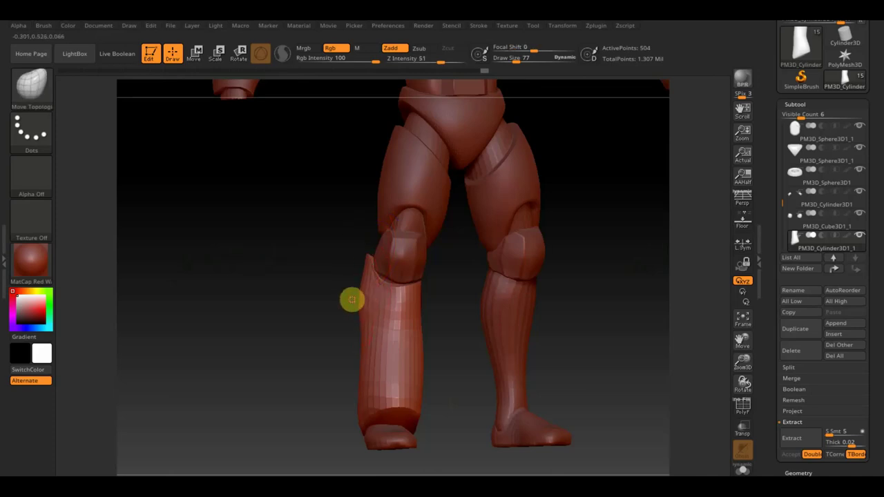
drag(445, 318, 426, 308)
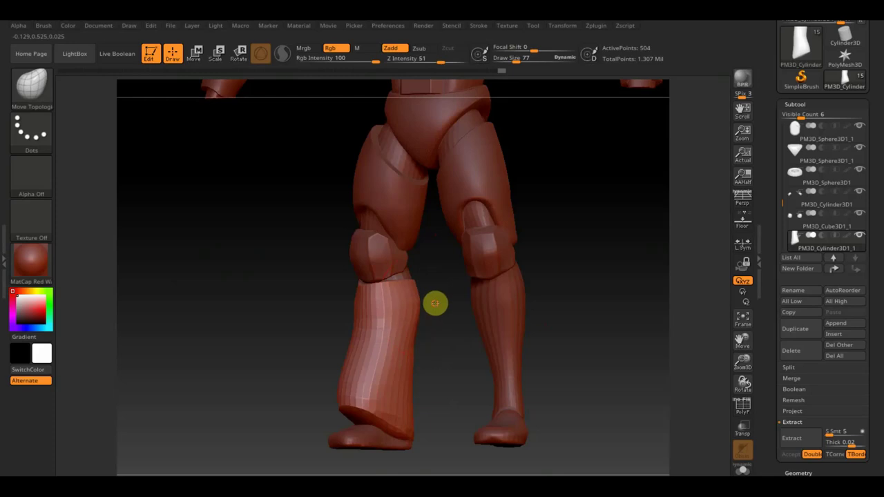
mouse_move(408, 246)
mouse_down()
mouse_move(406, 266)
mouse_move(345, 296)
mouse_move(372, 291)
mouse_up()
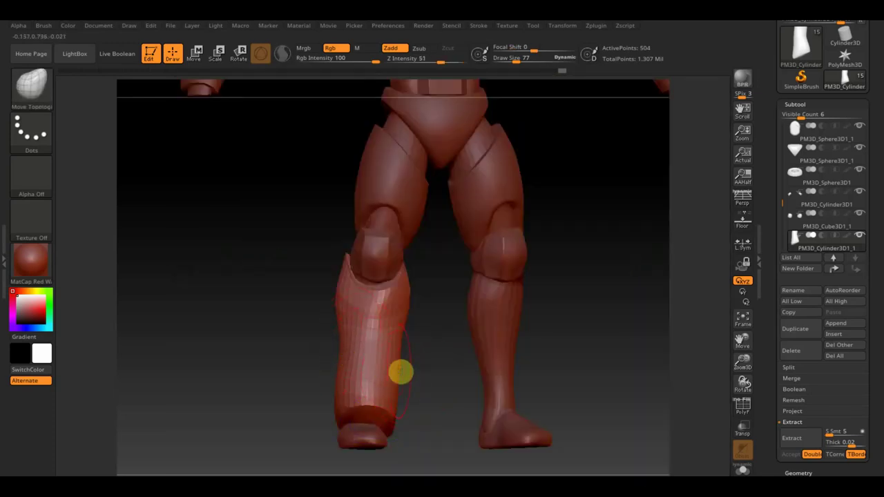
mouse_move(422, 433)
mouse_down()
mouse_move(458, 422)
mouse_move(544, 430)
mouse_move(509, 408)
mouse_move(582, 389)
mouse_up()
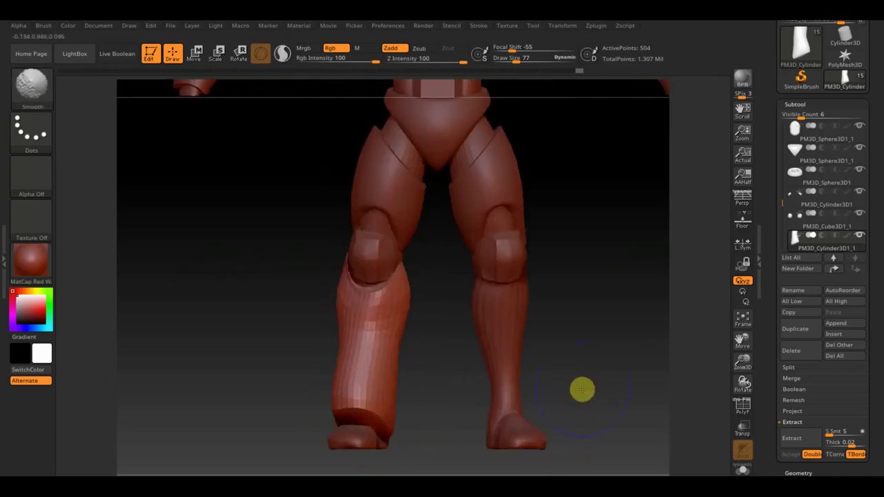
click(799, 472)
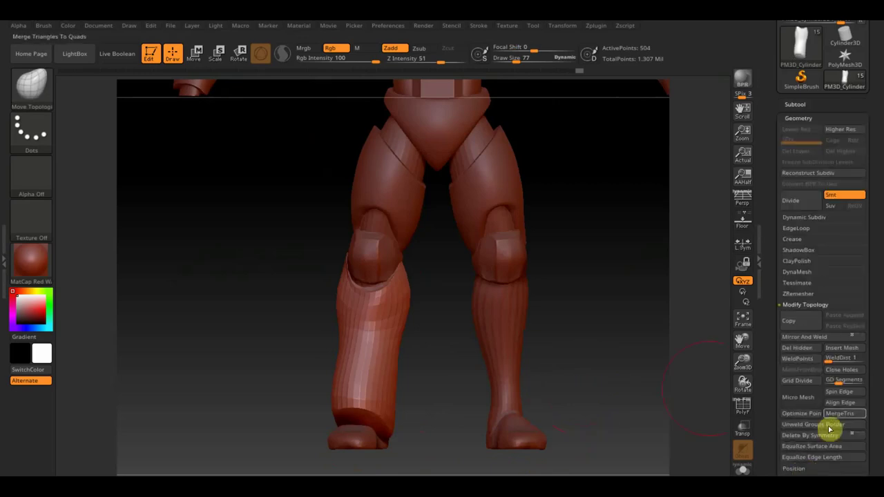
Step: Mirror And Weld the shin guard onto the other leg and frame the whole figure
click(812, 340)
mouse_move(622, 364)
alt+mouse_down()
mouse_move(592, 297)
mouse_move(591, 322)
alt+mouse_up()
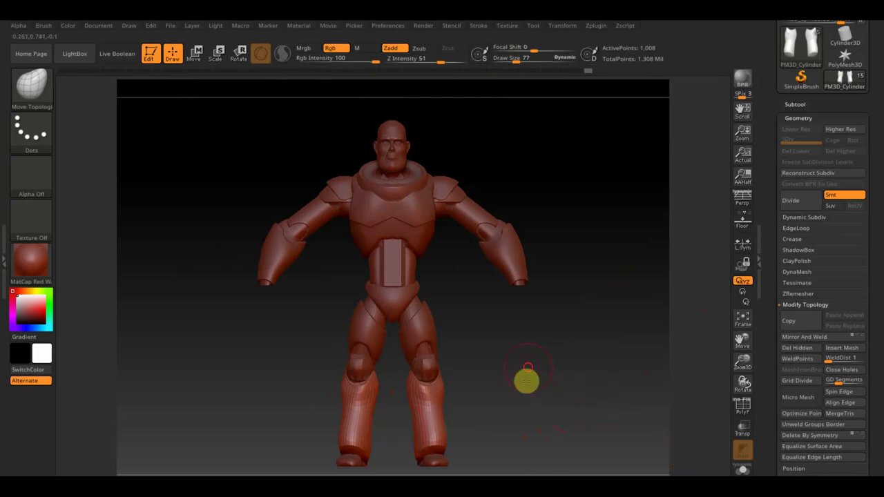
alt+drag(527, 378, 540, 404)
mouse_move(488, 381)
alt+mouse_down()
mouse_move(531, 351)
mouse_move(476, 357)
mouse_move(405, 436)
mouse_move(543, 351)
alt+mouse_up()
alt+drag(536, 316, 539, 391)
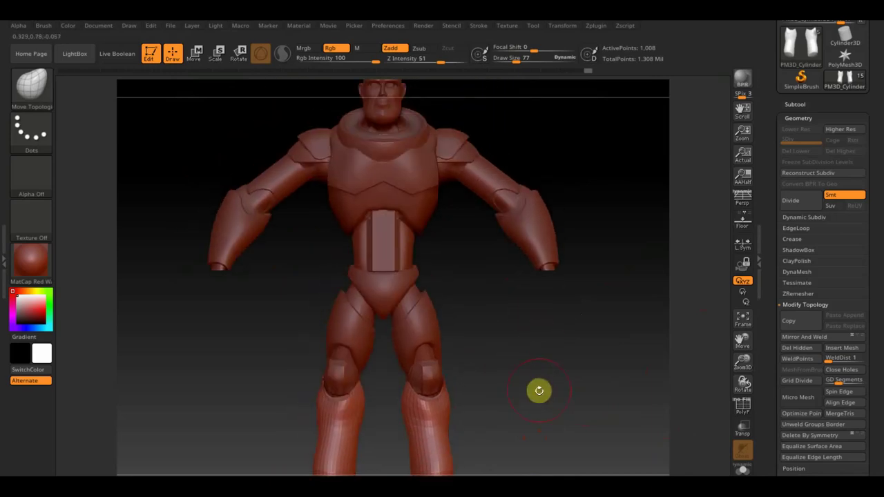
drag(564, 335, 666, 335)
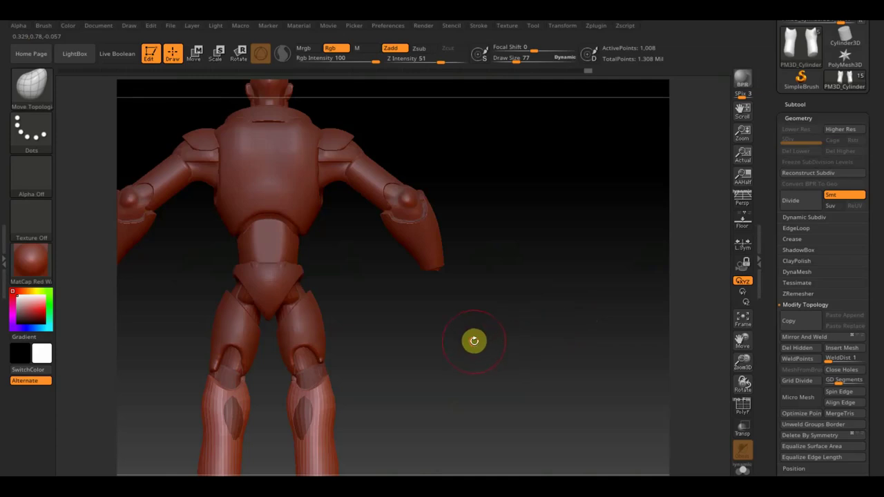
Step: Orbit from the back to the front to check the symmetric leg armour, ending on the head and shoulders
right_click(487, 340)
mouse_move(511, 281)
mouse_down()
mouse_move(543, 339)
mouse_move(421, 254)
mouse_up()
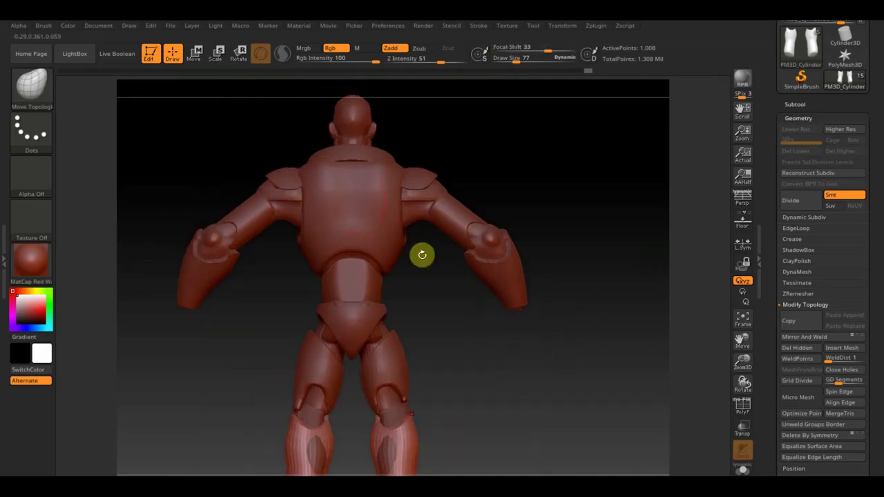
drag(536, 191, 438, 203)
mouse_move(649, 141)
mouse_down()
mouse_move(517, 172)
mouse_move(564, 217)
mouse_move(573, 202)
mouse_move(564, 408)
mouse_move(612, 299)
mouse_up()
alt+drag(572, 203, 580, 337)
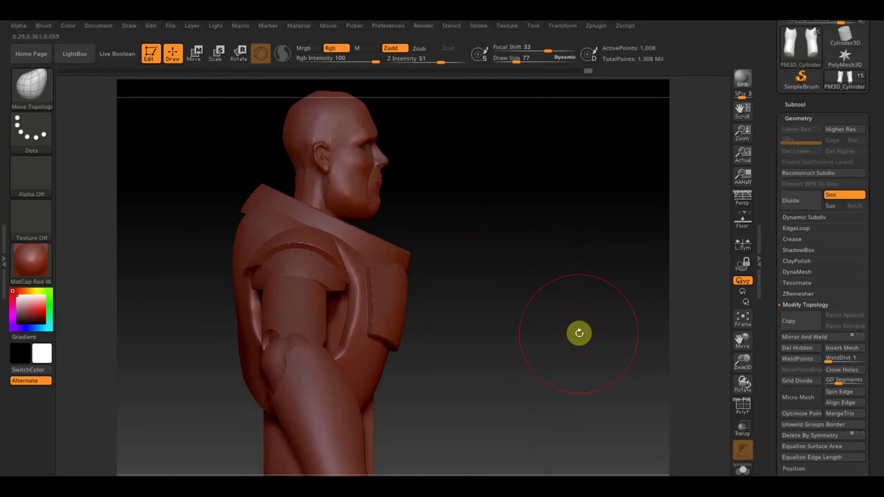
click(795, 103)
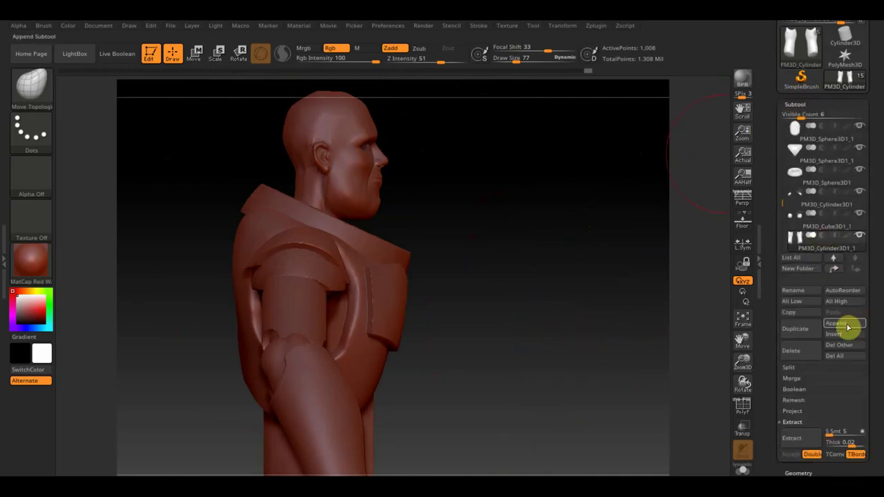
Step: Append a Sphere3D subtool and frame it in view below the head
click(842, 326)
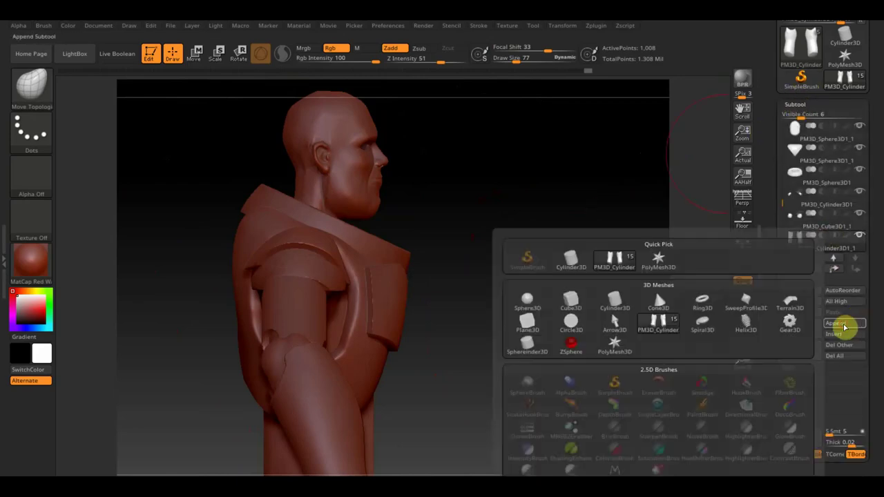
click(530, 301)
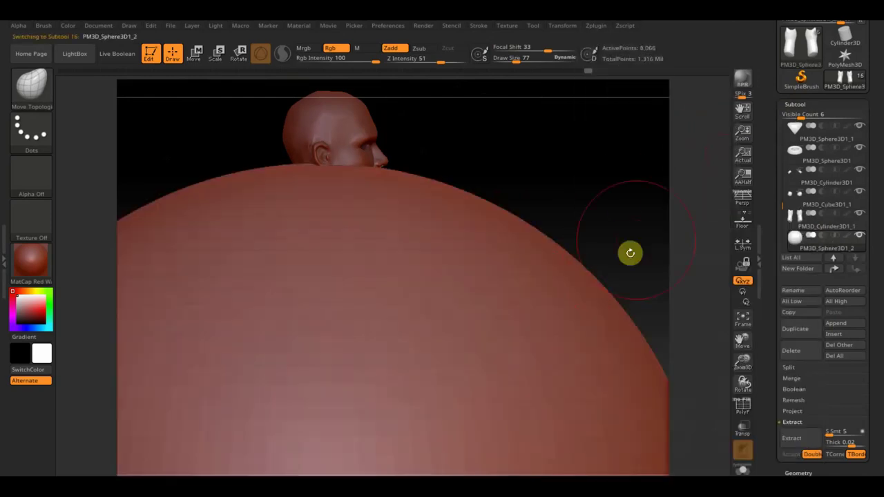
drag(630, 253, 663, 205)
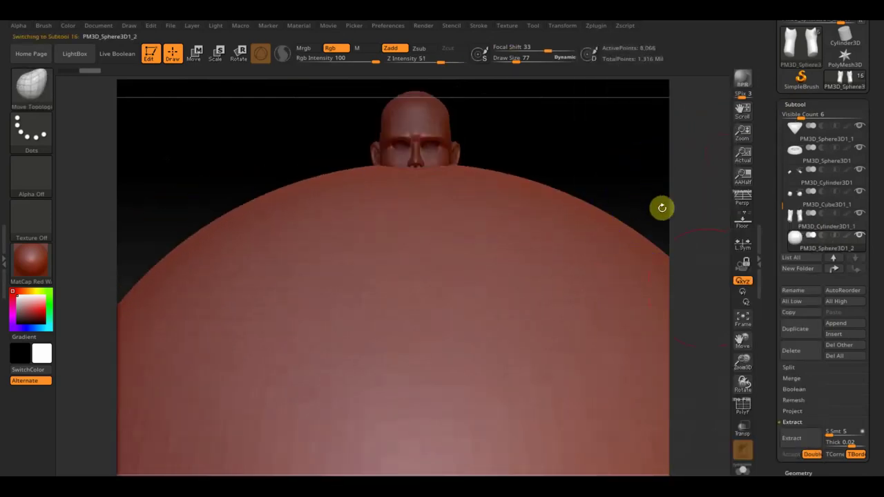
click(752, 325)
drag(614, 276, 631, 322)
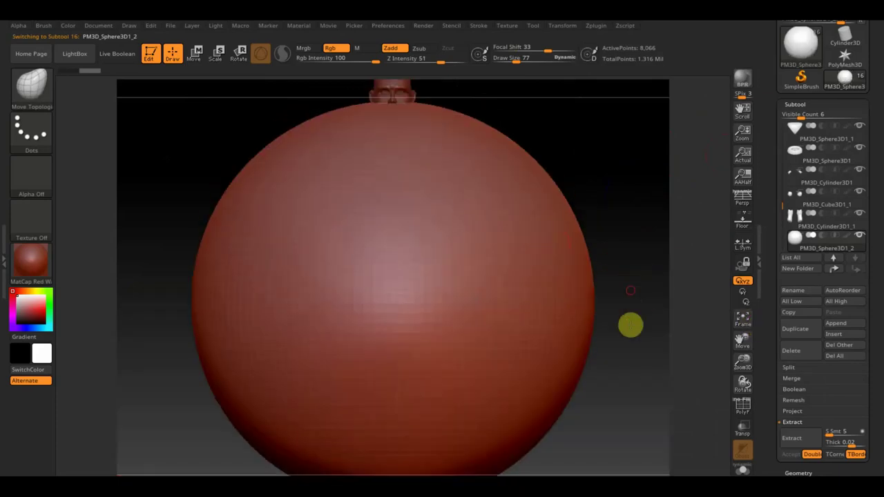
Step: Scale the sphere down small and move it beside the neck at the collar top
click(194, 53)
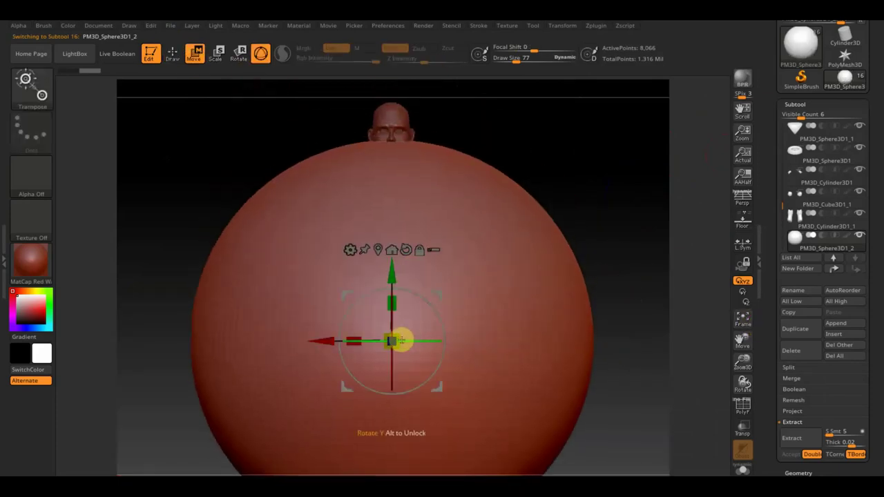
drag(391, 338, 54, 108)
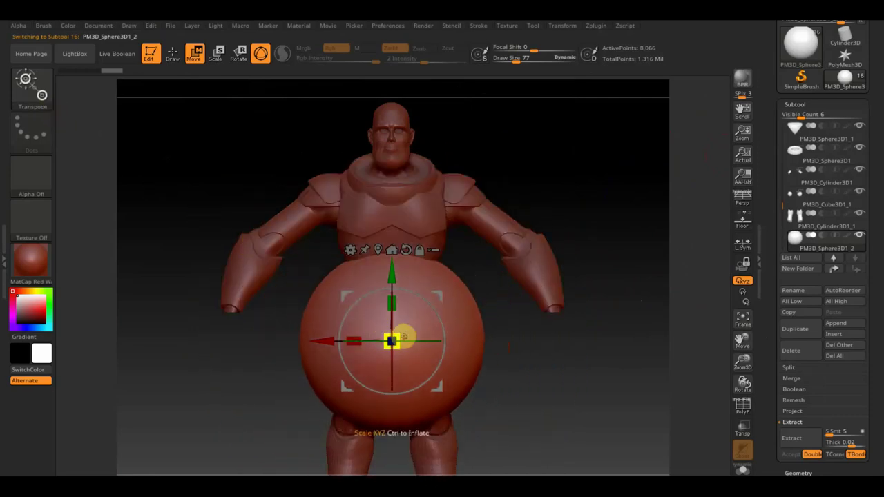
drag(402, 336, 292, 274)
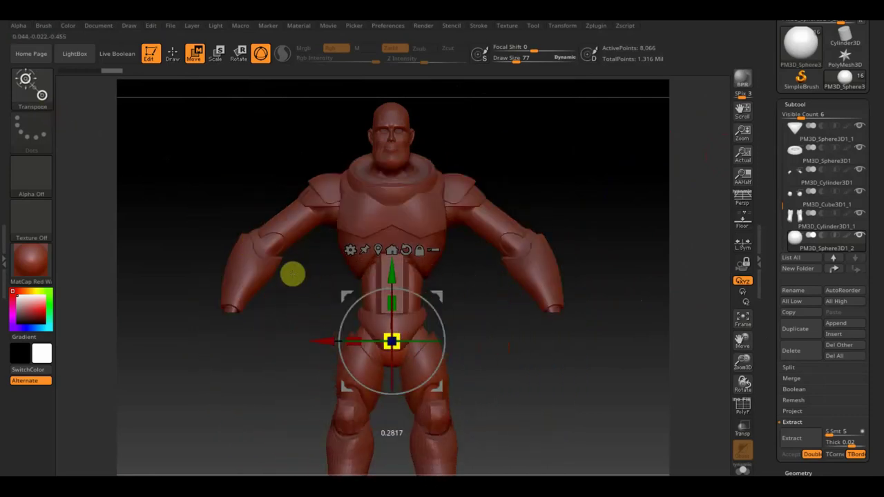
drag(393, 275, 382, 87)
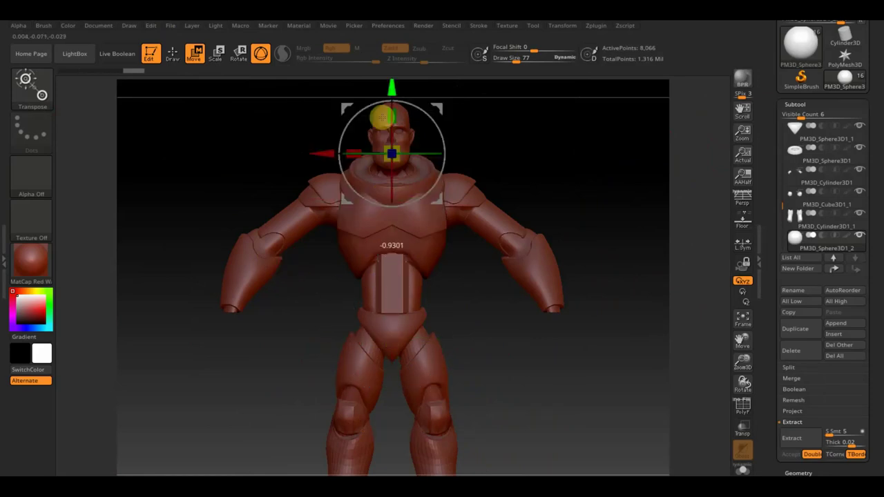
drag(325, 153, 281, 156)
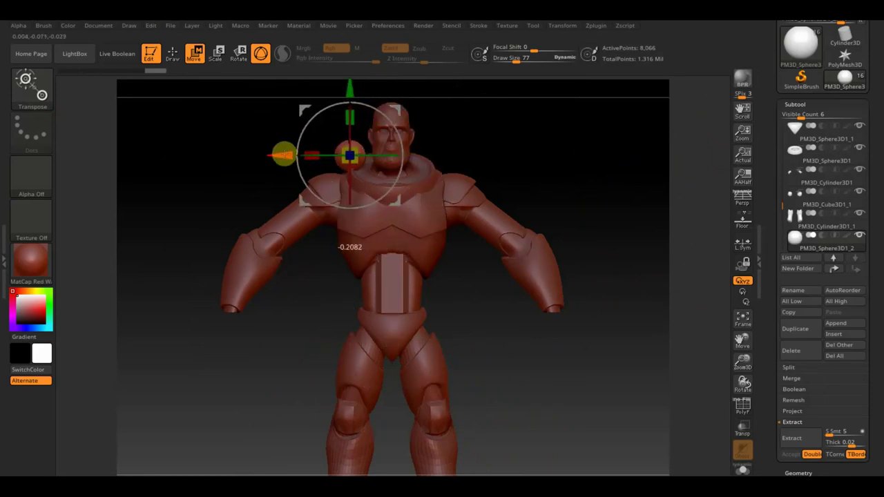
drag(350, 85, 354, 92)
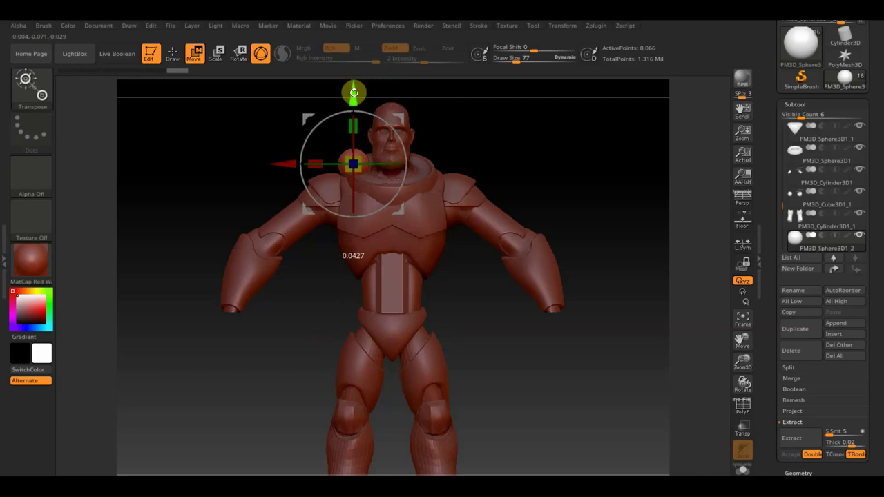
mouse_move(562, 137)
mouse_down()
mouse_move(583, 181)
mouse_move(641, 166)
mouse_move(578, 178)
mouse_move(574, 167)
mouse_move(663, 168)
mouse_move(657, 174)
mouse_up()
Step: Nudge the sphere into place, then trim it vertically with TrimCurve into a half-dome
drag(442, 163, 608, 187)
drag(619, 141, 668, 150)
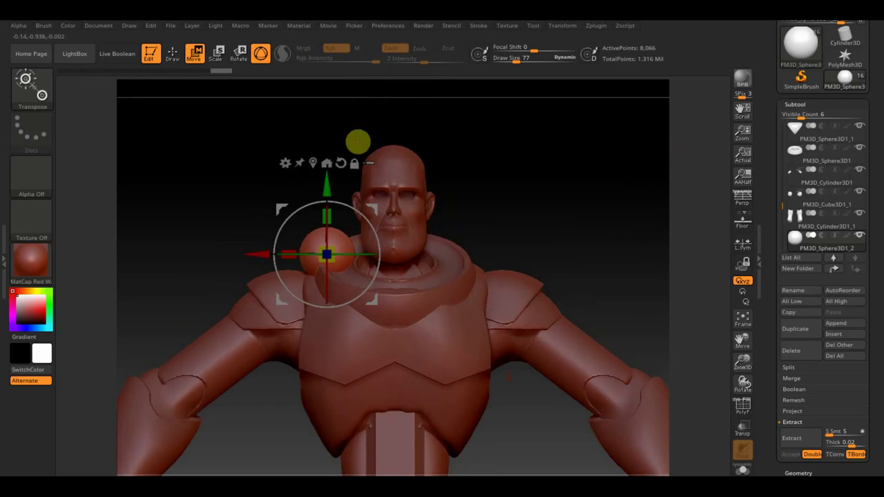
click(176, 54)
mouse_move(314, 462)
ctrl+shift+mouse_down()
mouse_move(298, 157)
mouse_move(341, 344)
ctrl+shift+mouse_up()
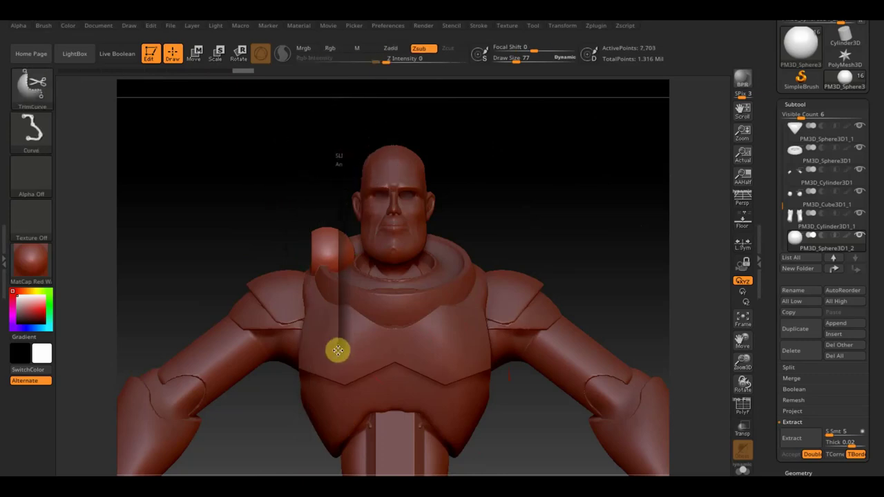
ctrl+shift+drag(336, 351, 335, 352)
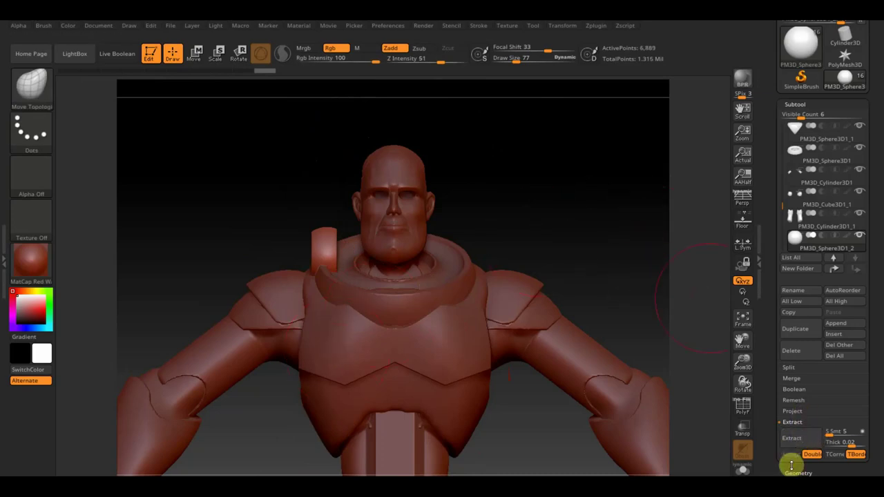
drag(469, 288, 587, 205)
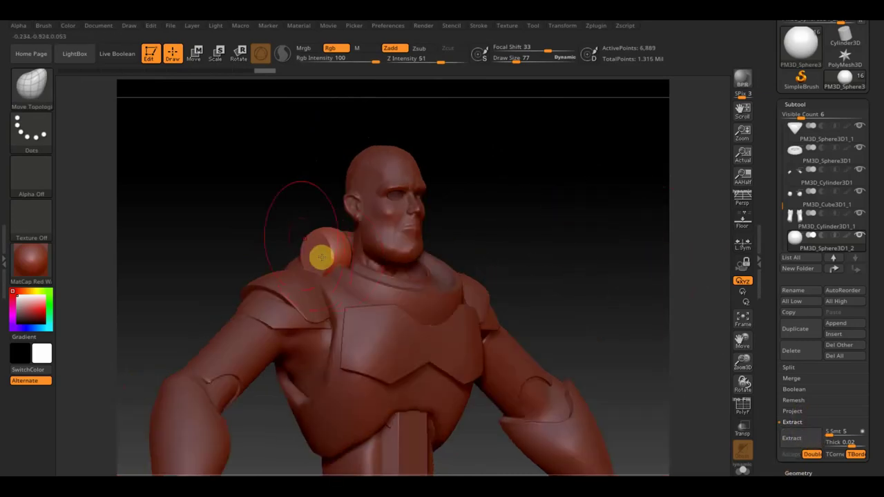
drag(513, 58, 508, 58)
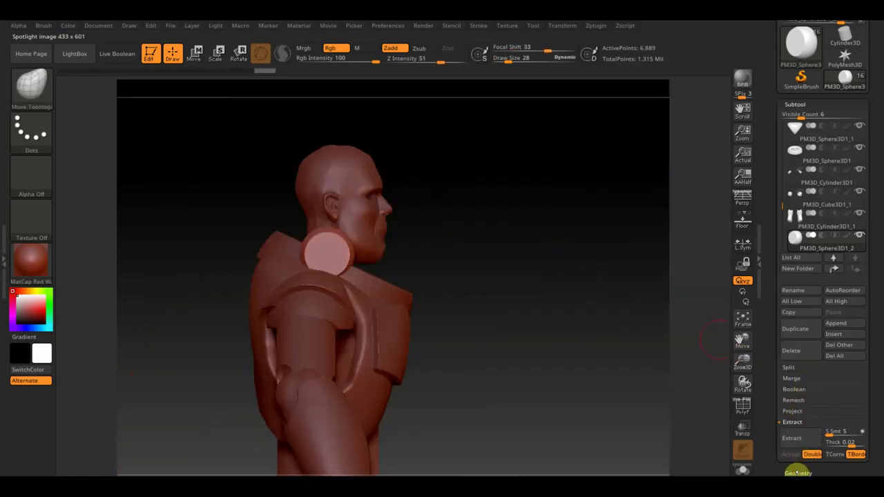
Step: Mirror And Weld the half-dome onto the other side of the neck
click(798, 473)
click(820, 339)
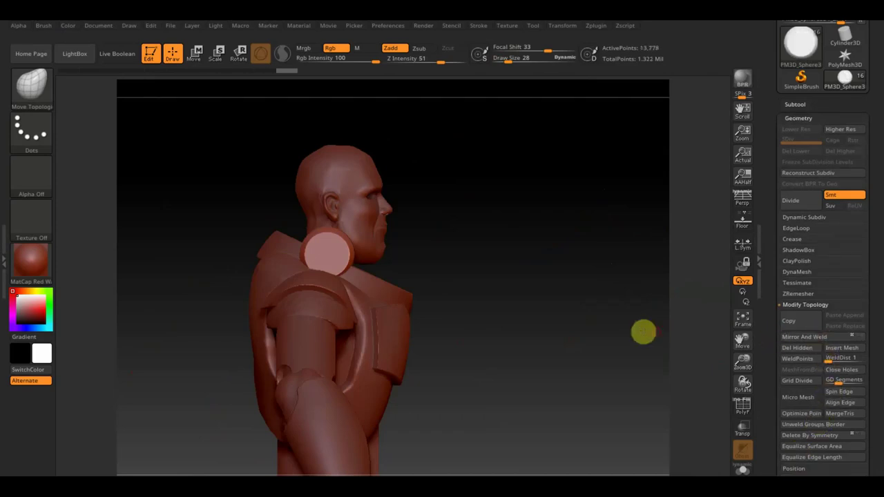
shift+drag(643, 332, 592, 331)
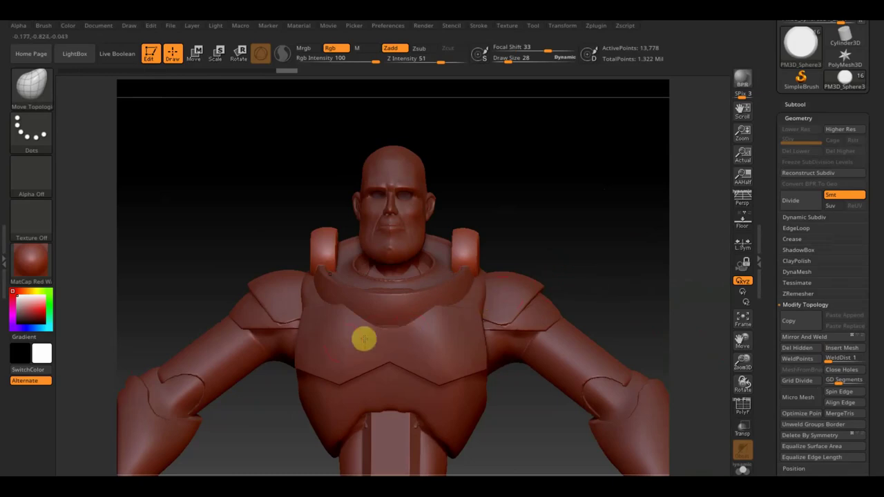
Step: Select the chest armor, enlarge the brush and pull its upper edges toward the shoulders
alt+click(304, 297)
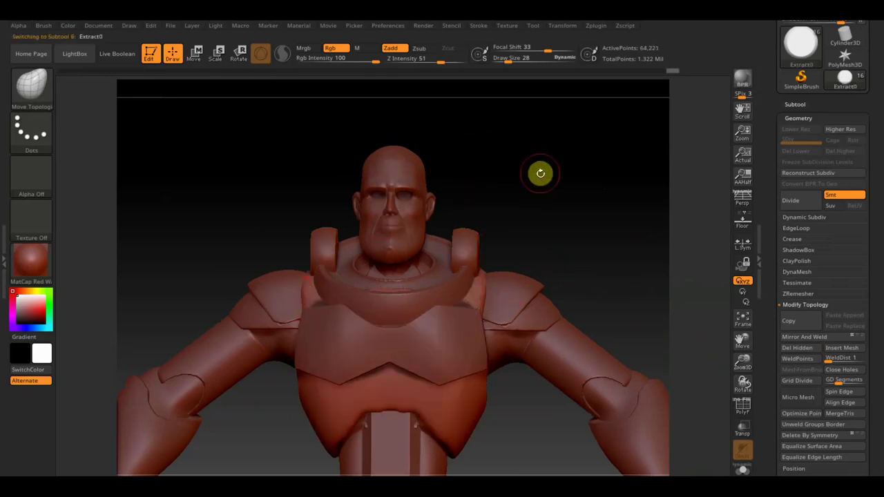
drag(511, 58, 525, 60)
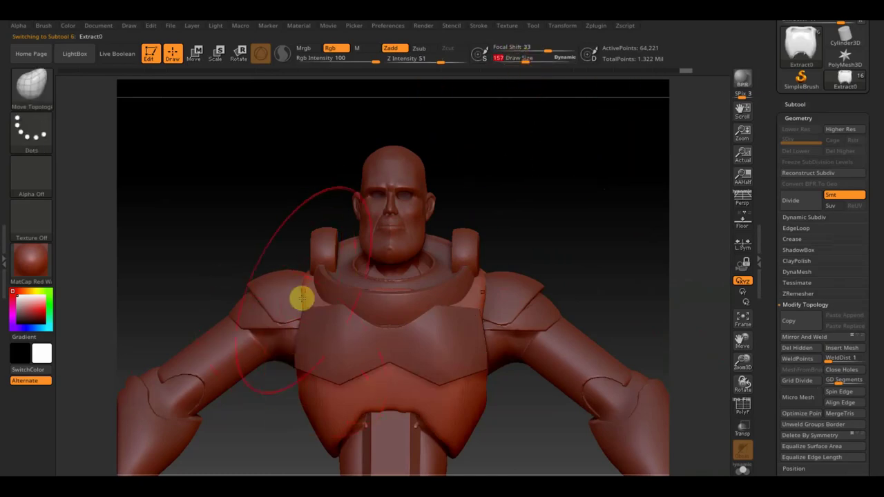
drag(306, 304, 289, 308)
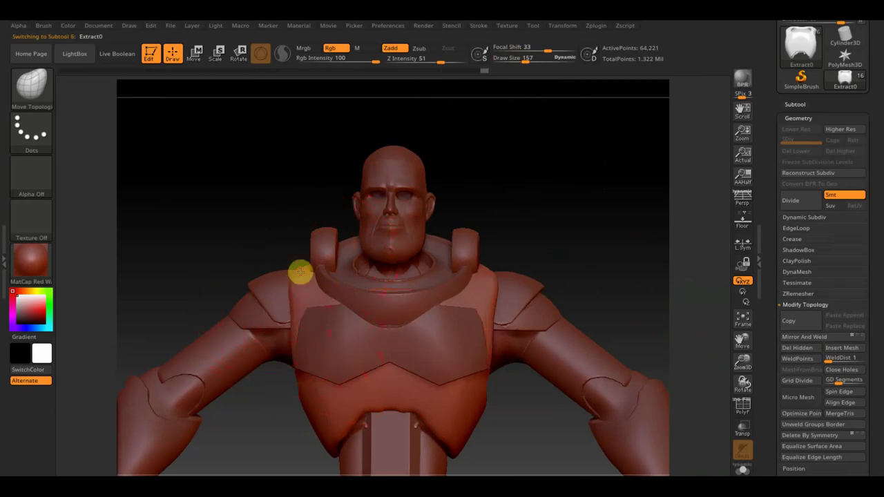
drag(300, 270, 295, 254)
mouse_move(433, 227)
mouse_down()
mouse_move(470, 215)
mouse_move(431, 241)
mouse_up()
drag(511, 279, 493, 283)
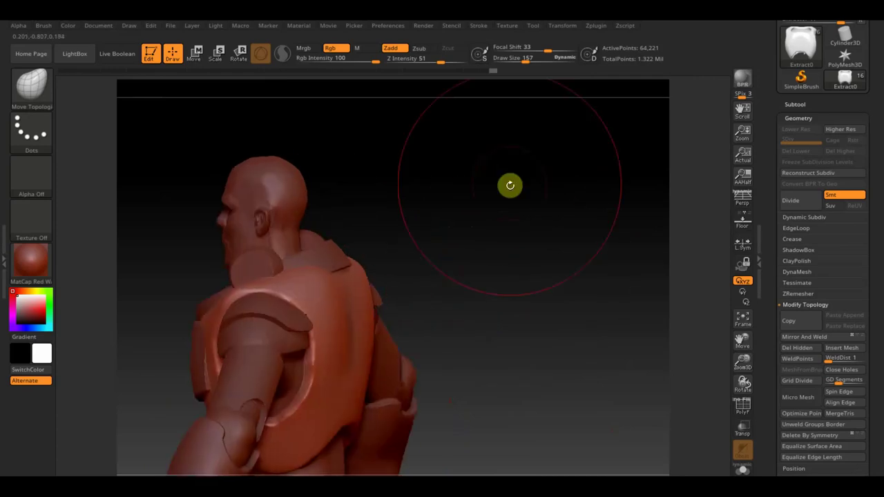
Step: Reduce Draw Size to 54, check the sides, and select the upper chest plate subtool
drag(528, 63, 513, 60)
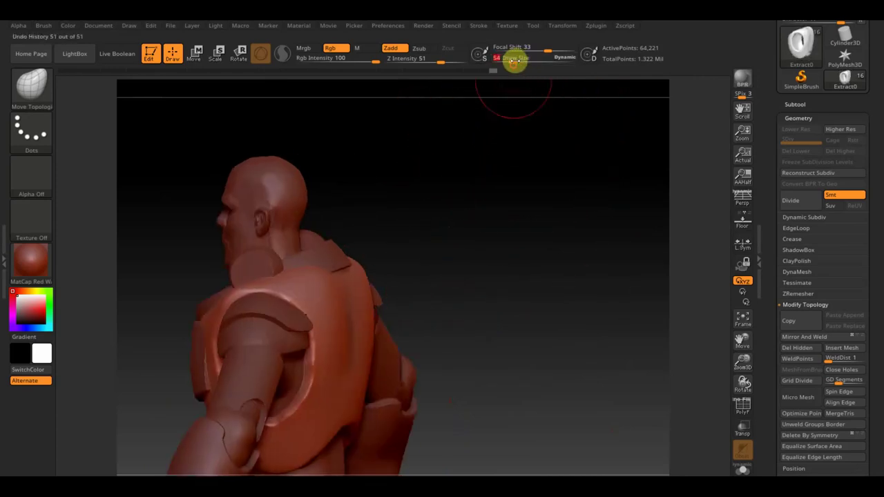
drag(514, 166, 513, 233)
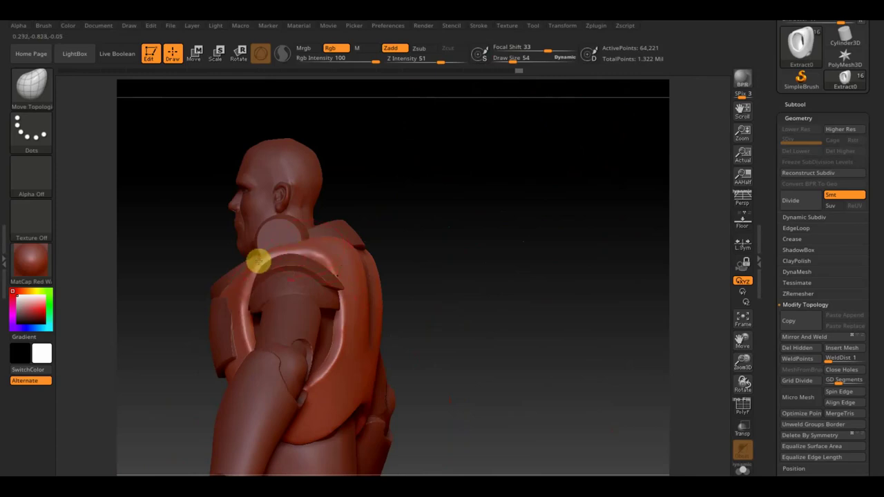
mouse_move(373, 245)
mouse_down()
mouse_move(406, 246)
mouse_move(410, 281)
mouse_move(468, 243)
mouse_up()
mouse_move(387, 249)
mouse_down()
mouse_move(430, 250)
mouse_move(612, 221)
mouse_up()
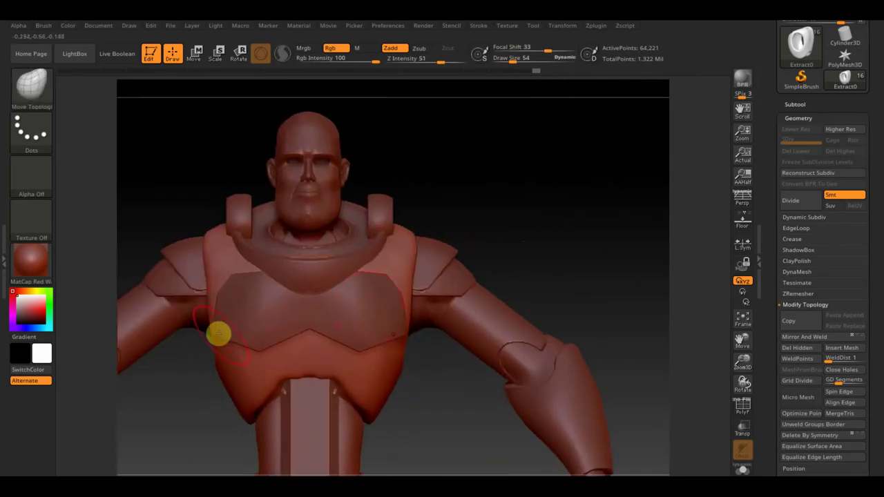
alt+click(226, 306)
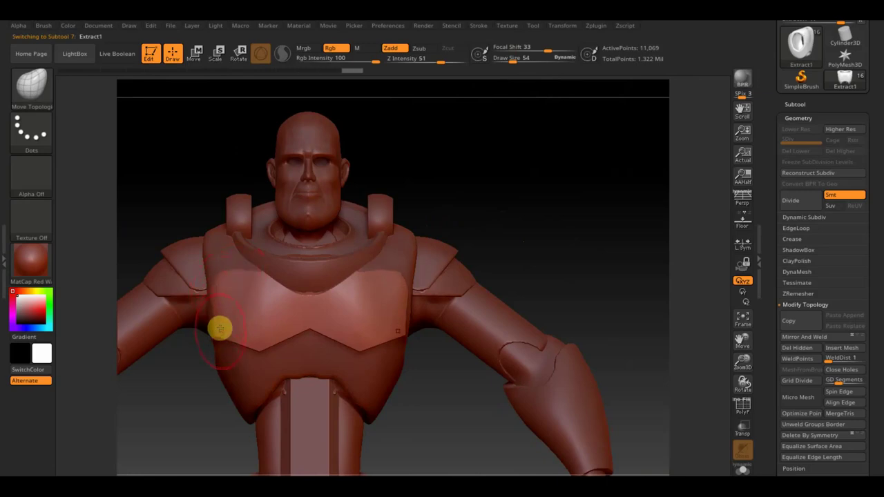
Step: Softly smooth the front of the chest plate with the Smooth brush and show the subtool list
key(shift)
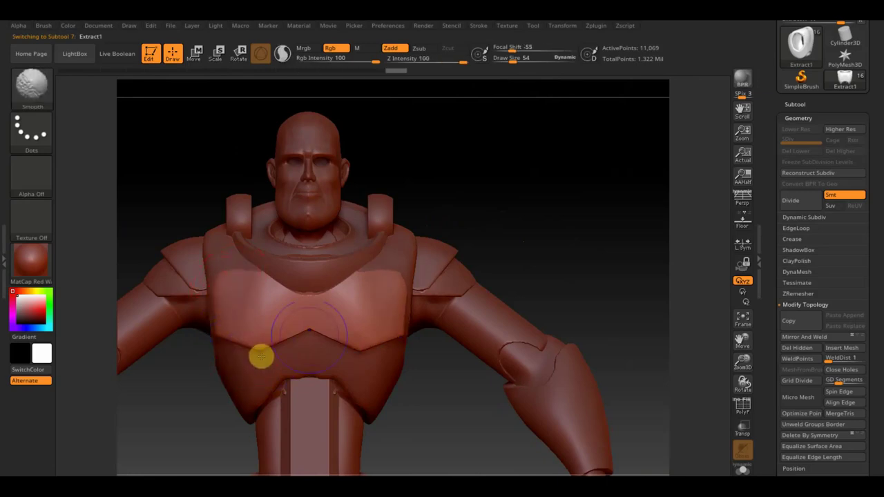
shift+drag(302, 296, 296, 300)
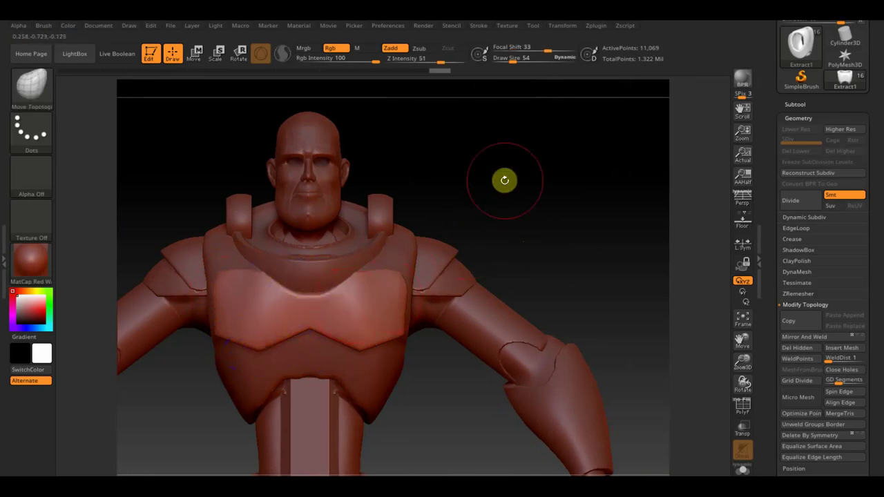
mouse_move(502, 185)
mouse_down()
mouse_move(541, 203)
mouse_move(527, 216)
mouse_up()
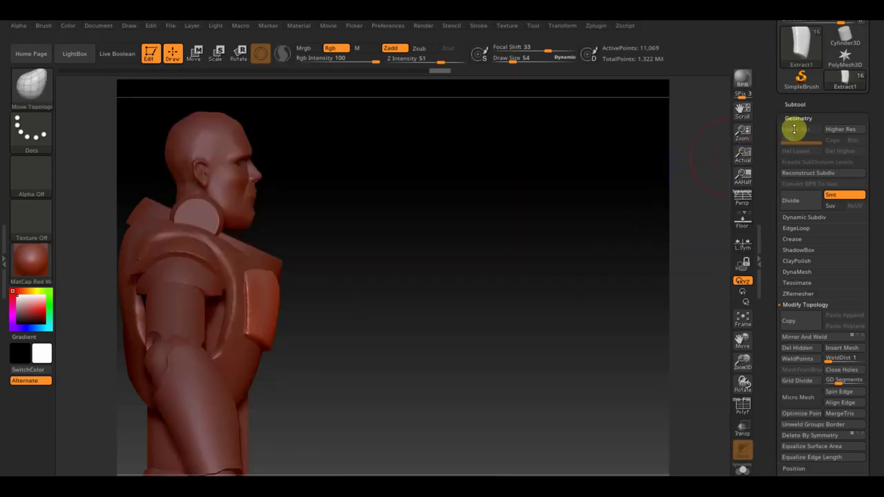
click(799, 104)
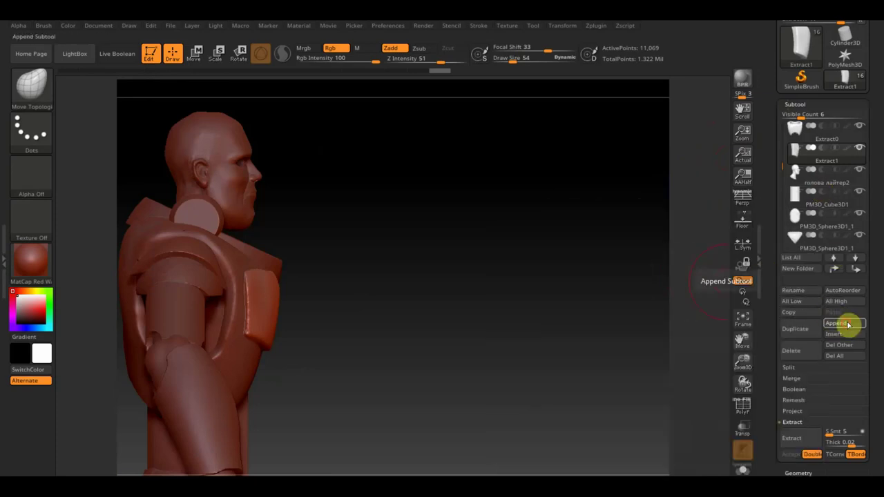
Step: Append a Ring3D mesh as a new subtool and select it
click(837, 323)
click(704, 303)
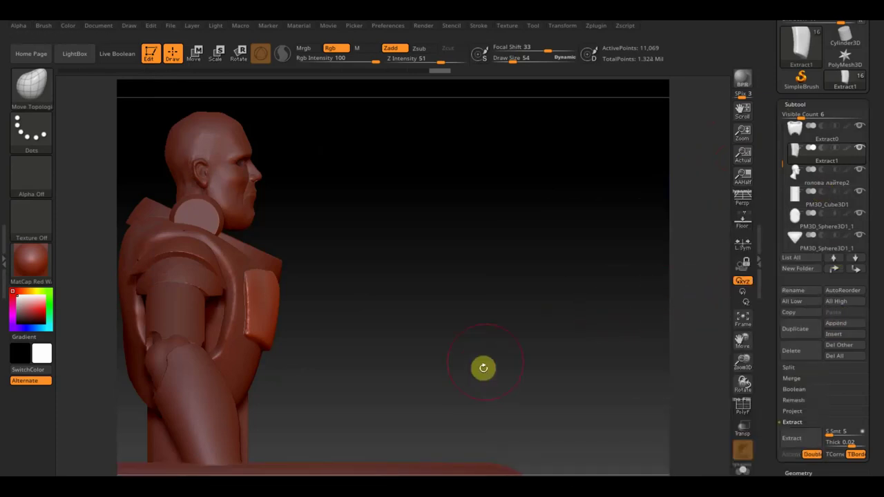
mouse_move(514, 367)
mouse_down()
mouse_move(503, 327)
mouse_move(370, 359)
mouse_up()
alt+click(343, 362)
mouse_move(475, 308)
mouse_down()
mouse_move(426, 332)
mouse_move(346, 148)
mouse_up()
Step: Stand the ring upright and scale it down with the Transpose gizmo
click(192, 52)
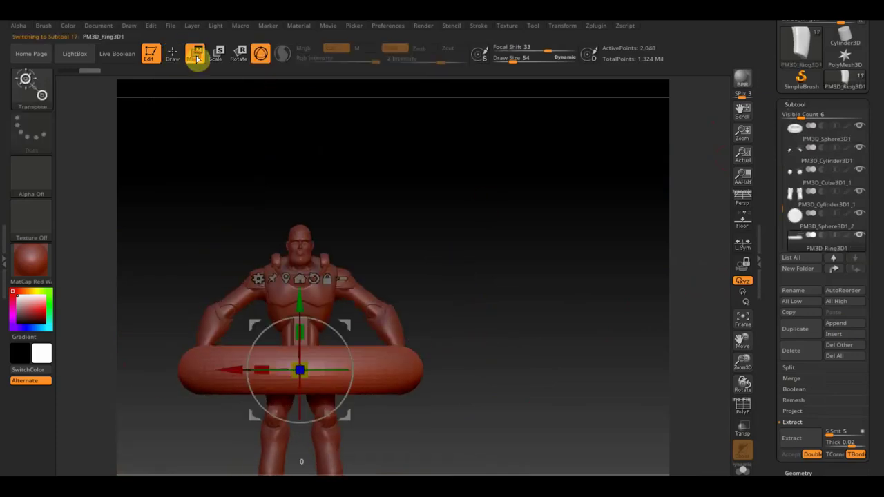
drag(324, 310, 342, 394)
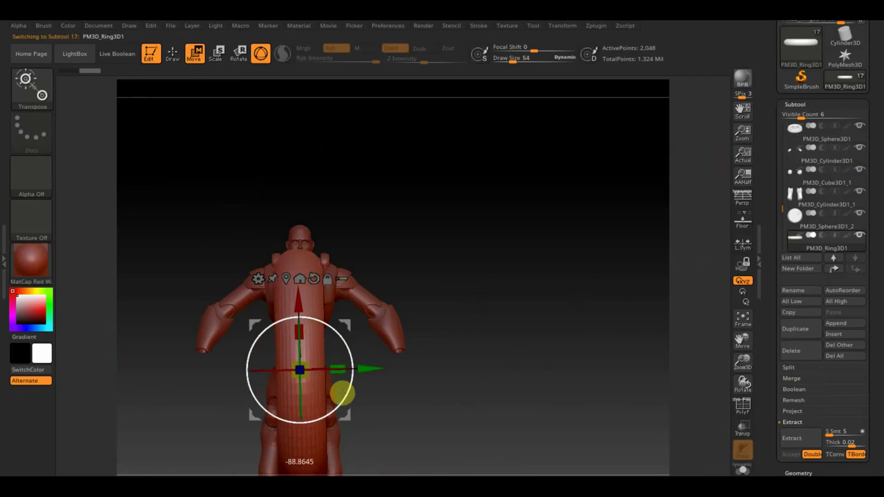
drag(300, 369, 161, 245)
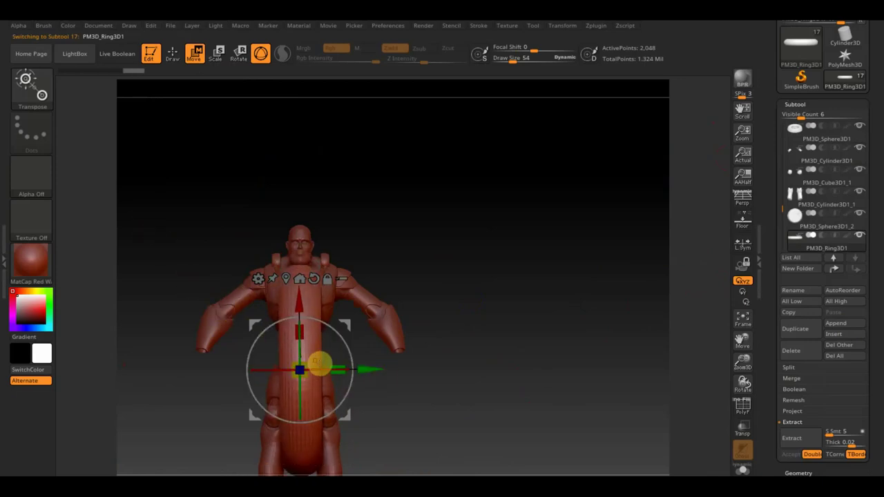
mouse_move(309, 360)
mouse_down()
mouse_move(341, 306)
mouse_move(314, 257)
mouse_up()
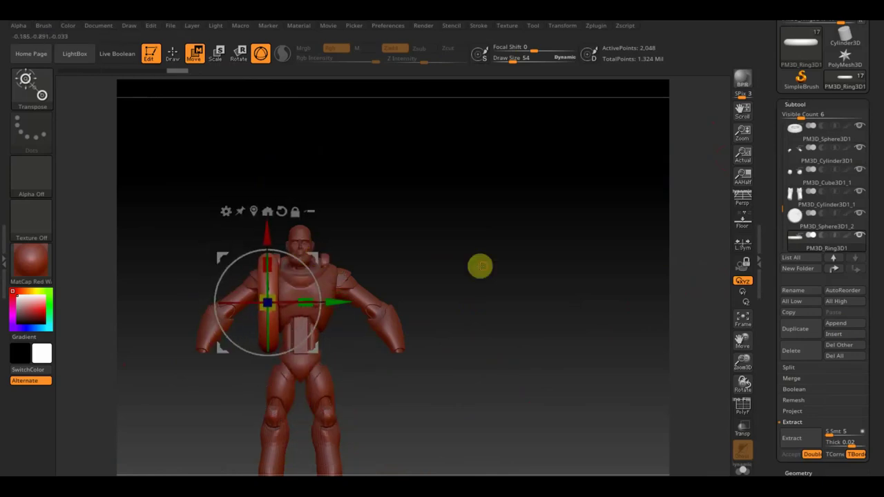
Step: Shrink the ring to a small torus, raise it to the shoulder, then rotate and stretch it
drag(480, 267, 538, 282)
mouse_move(506, 307)
alt+mouse_down()
mouse_move(467, 312)
mouse_move(545, 465)
alt+mouse_up()
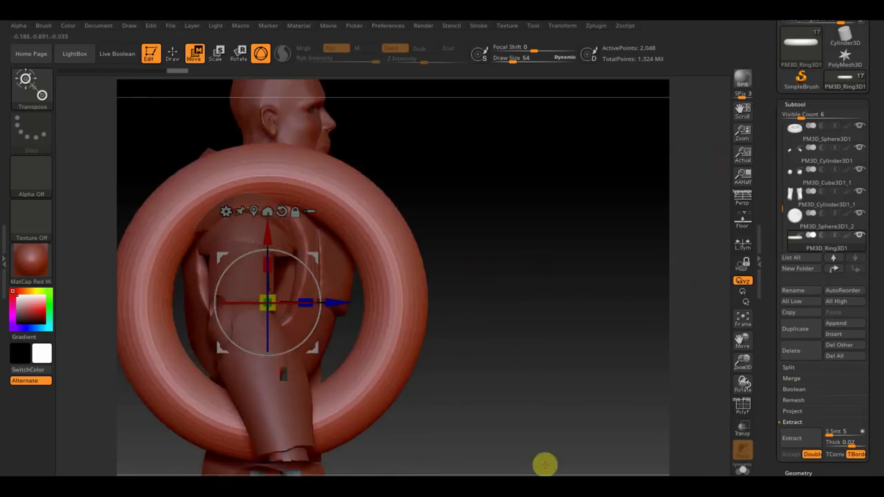
mouse_move(283, 294)
mouse_down()
mouse_move(190, 276)
mouse_move(129, 278)
mouse_up()
drag(259, 232, 250, 146)
mouse_move(275, 176)
mouse_down()
mouse_move(336, 212)
mouse_move(448, 239)
mouse_move(416, 278)
mouse_move(366, 214)
mouse_up()
drag(282, 184, 296, 164)
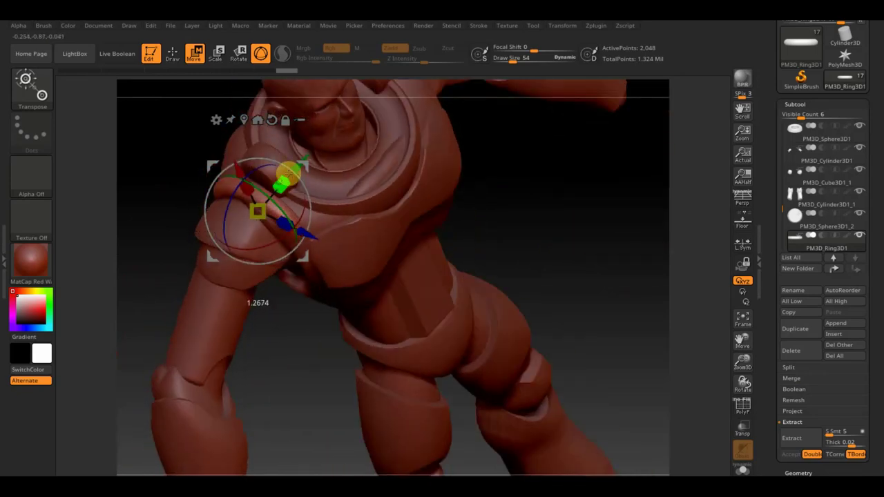
Step: Nudge the ring sideways and in depth to fit the shoulder, then leave transform mode
mouse_move(544, 277)
mouse_down()
mouse_move(529, 223)
mouse_move(540, 244)
mouse_move(607, 159)
mouse_move(640, 164)
mouse_up()
mouse_move(364, 215)
mouse_down()
mouse_move(332, 210)
mouse_move(308, 191)
mouse_move(316, 170)
mouse_move(296, 158)
mouse_up()
click(290, 209)
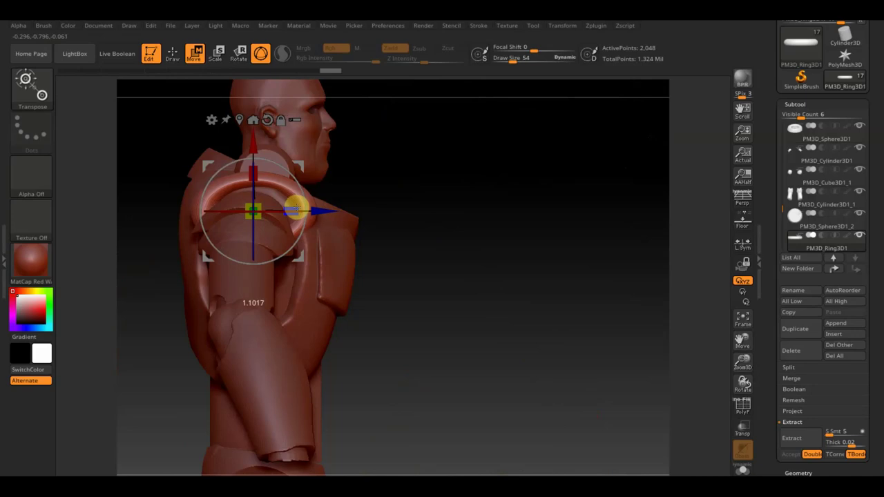
click(173, 53)
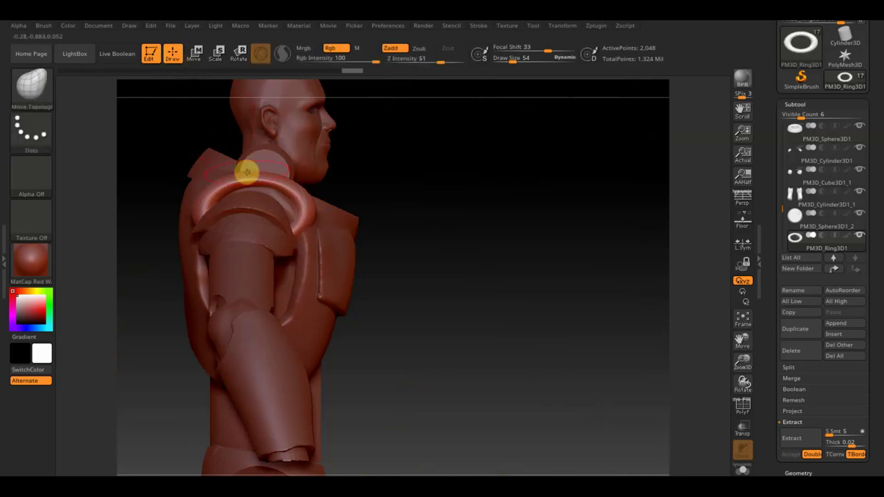
Step: Slice away parts of the ring with TrimCurve cuts, leaving an arc over the shoulder
ctrl+shift+drag(489, 216, 95, 207)
key(shift)
key(shift)
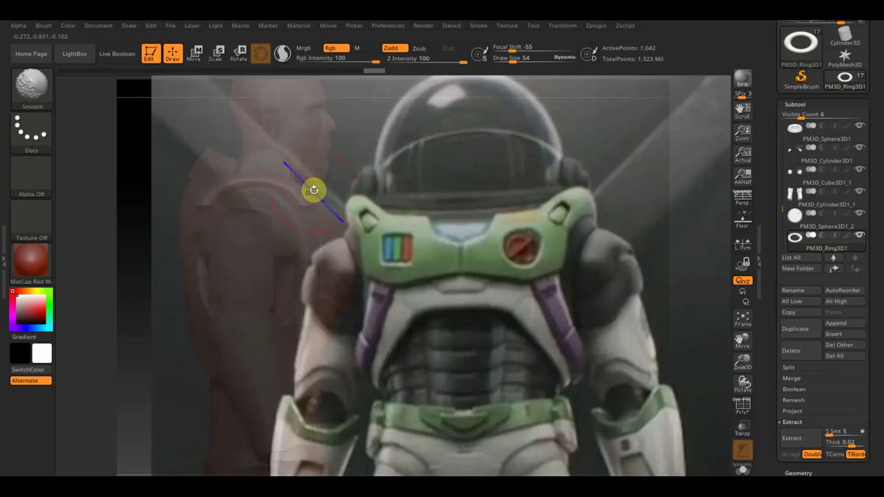
key(ctrl+shift)
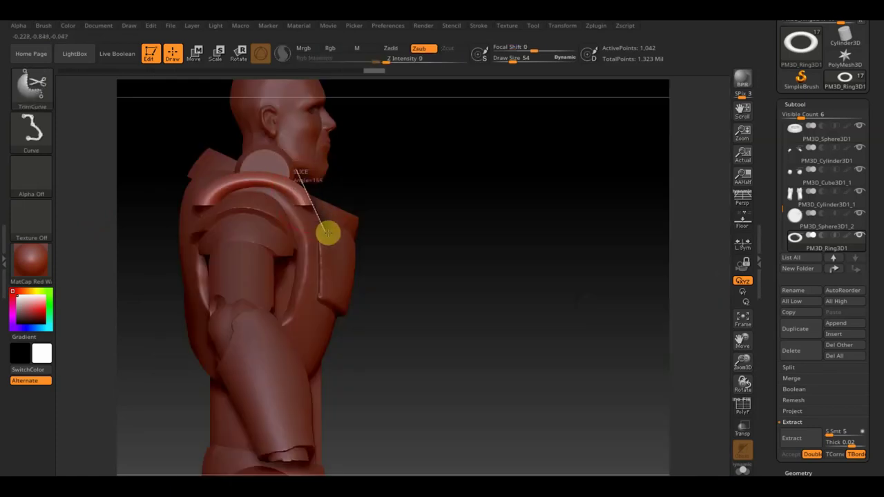
mouse_move(328, 234)
mouse_down()
mouse_move(337, 242)
mouse_move(328, 238)
mouse_up()
ctrl+shift+drag(191, 231, 218, 159)
mouse_move(400, 187)
mouse_down()
mouse_move(444, 211)
mouse_move(416, 205)
mouse_up()
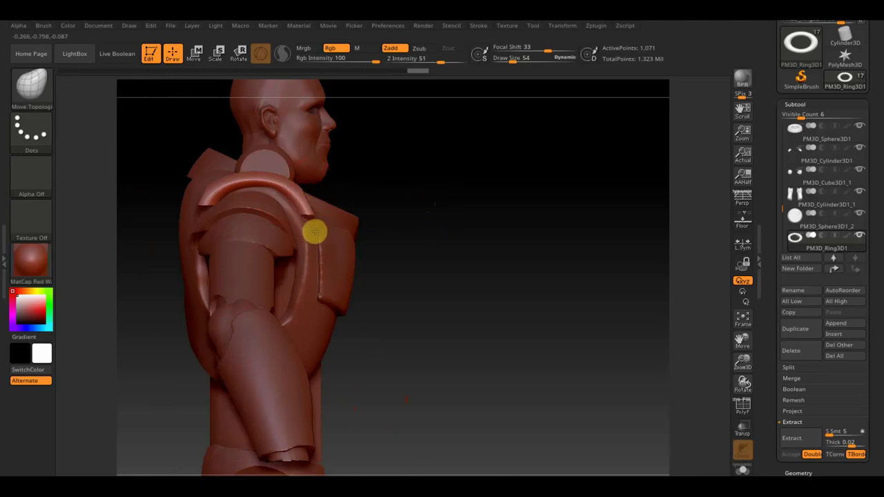
mouse_move(433, 197)
mouse_down()
mouse_move(393, 203)
mouse_move(389, 220)
mouse_up()
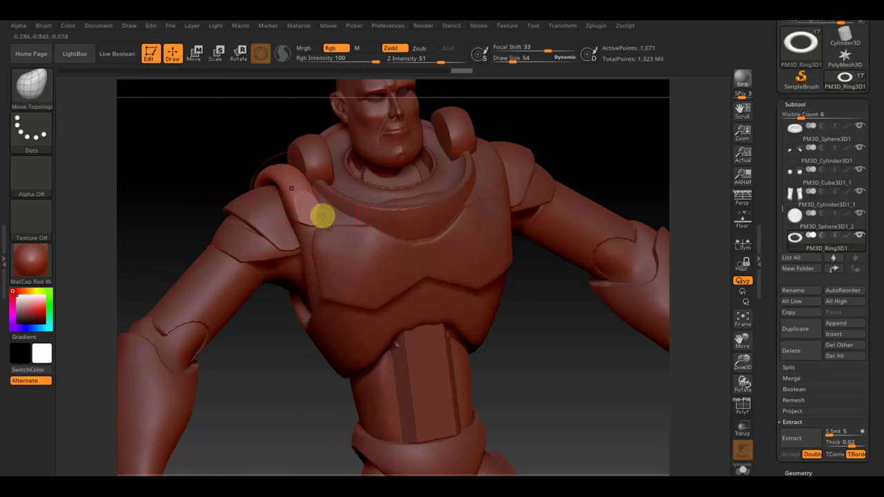
drag(201, 159, 232, 145)
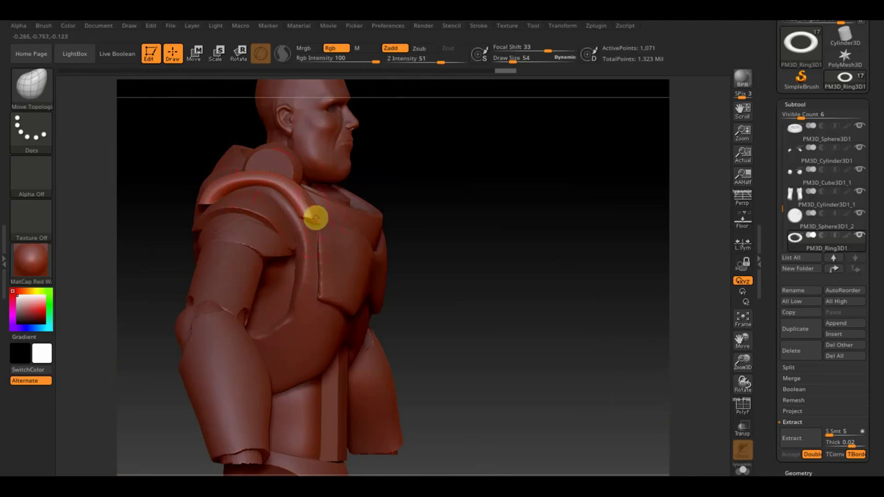
mouse_move(159, 185)
mouse_down()
mouse_move(140, 181)
mouse_move(199, 199)
mouse_up()
drag(421, 211, 471, 204)
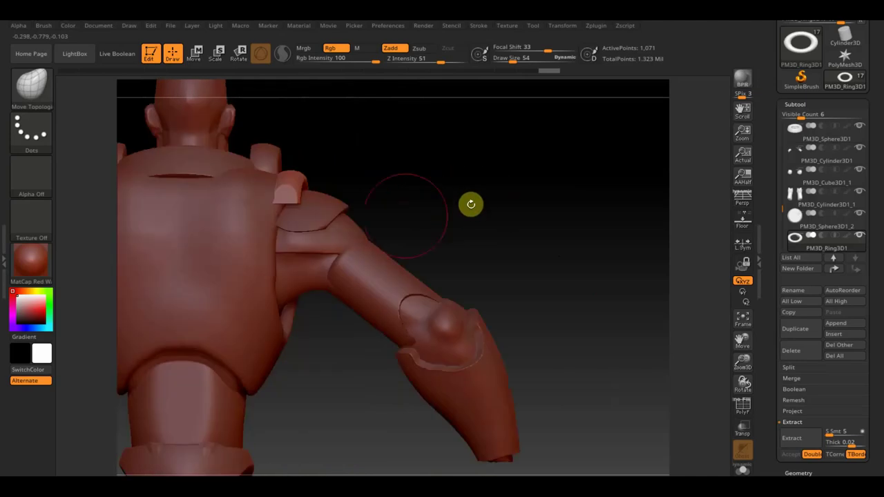
Step: Shift the shoulder pad sideways and pull its surface and top edge into shape
click(195, 52)
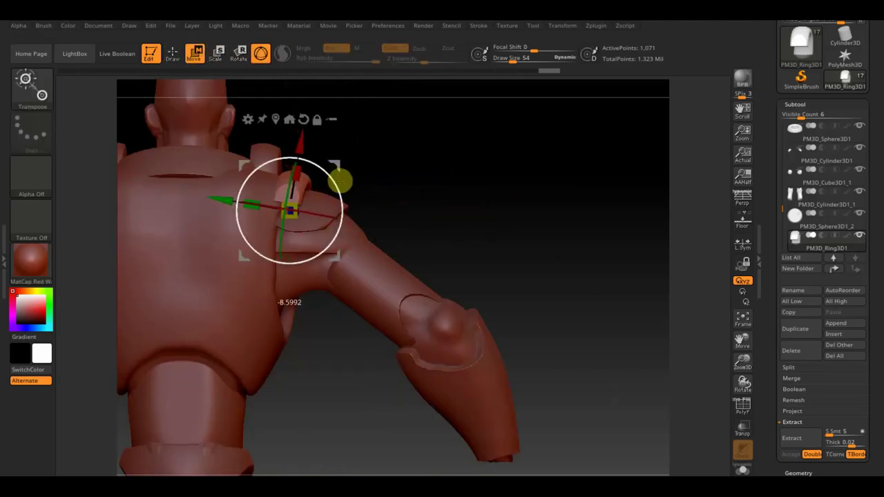
drag(221, 197, 206, 192)
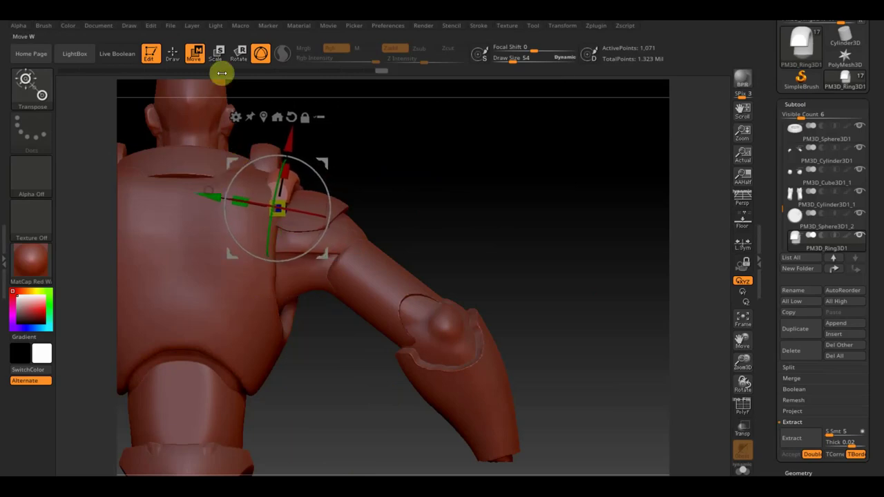
click(173, 53)
mouse_move(415, 207)
mouse_down()
mouse_move(371, 170)
mouse_move(349, 172)
mouse_up()
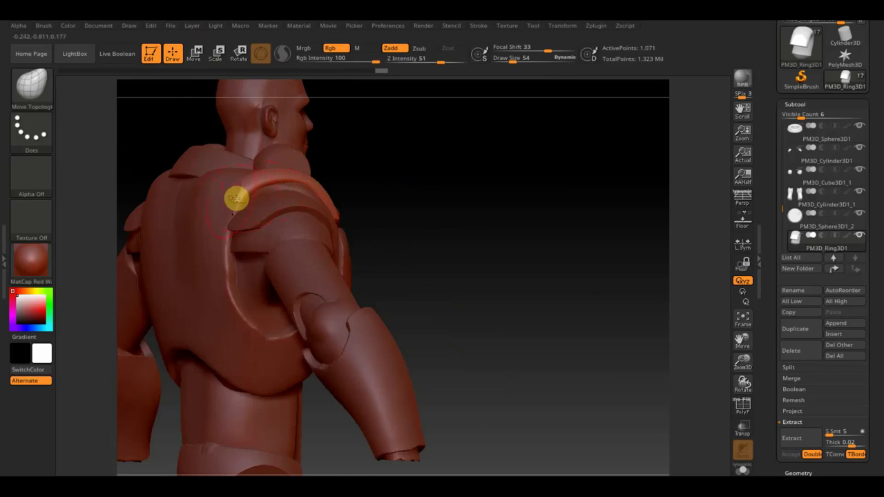
drag(216, 181, 247, 201)
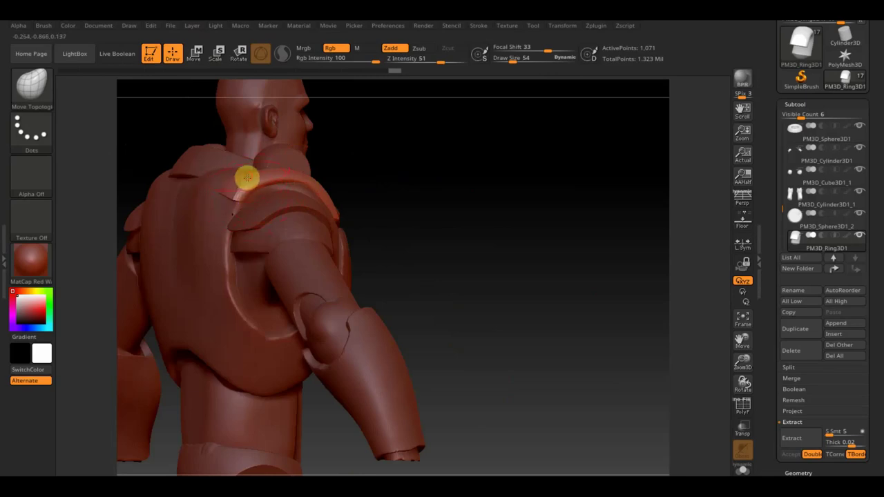
mouse_move(266, 169)
mouse_down()
mouse_move(237, 211)
mouse_move(407, 199)
mouse_move(320, 195)
mouse_up()
mouse_move(232, 181)
mouse_down()
mouse_move(238, 178)
mouse_move(221, 205)
mouse_move(206, 196)
mouse_up()
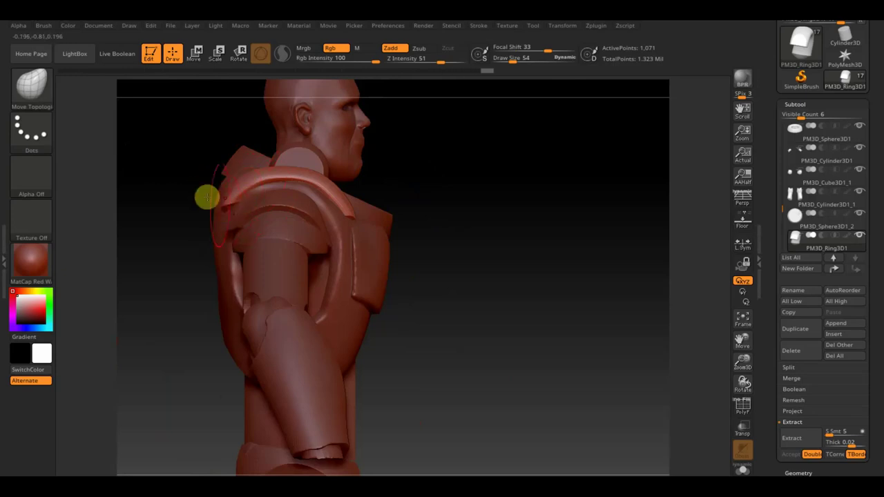
Step: Slightly shrink the shoulder arc and raise it onto the shoulder pad
click(201, 51)
drag(332, 206, 324, 207)
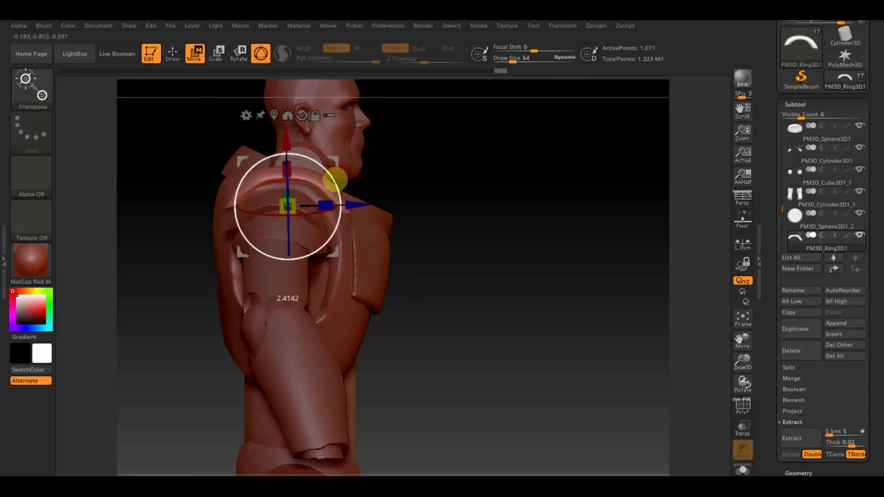
drag(505, 187, 407, 186)
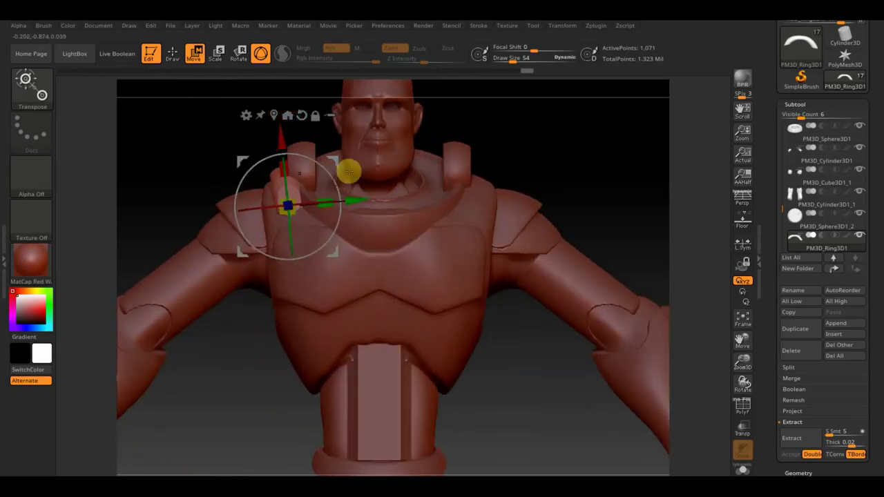
drag(357, 199, 351, 205)
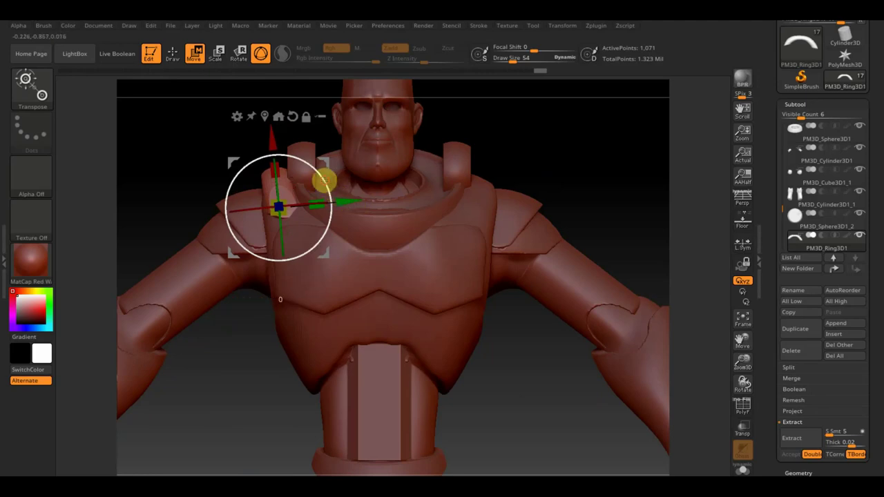
click(172, 53)
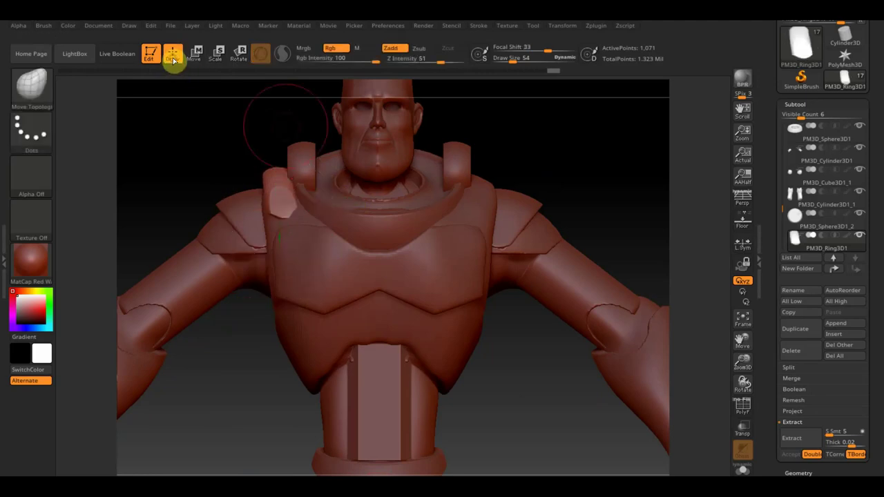
Step: Slice the shoulder piece with a straight trim and check it from side and front
ctrl+shift+drag(498, 189, 219, 216)
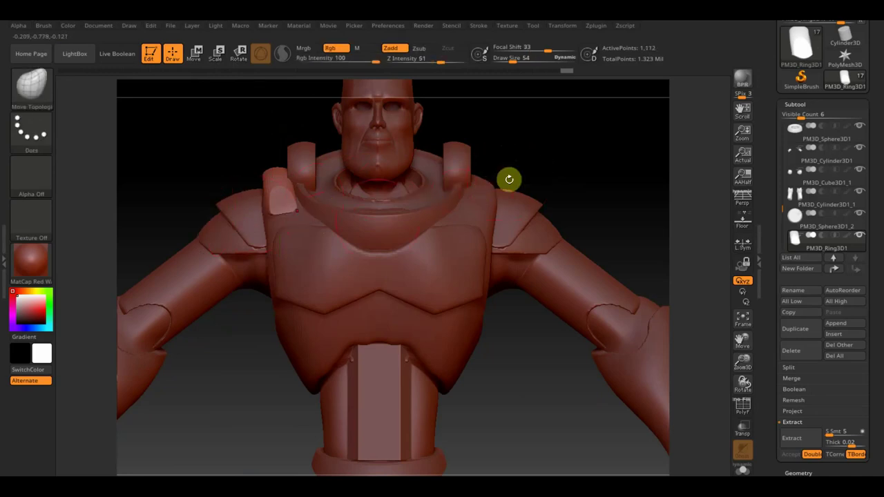
mouse_move(186, 146)
mouse_down()
mouse_move(241, 134)
mouse_move(391, 142)
mouse_up()
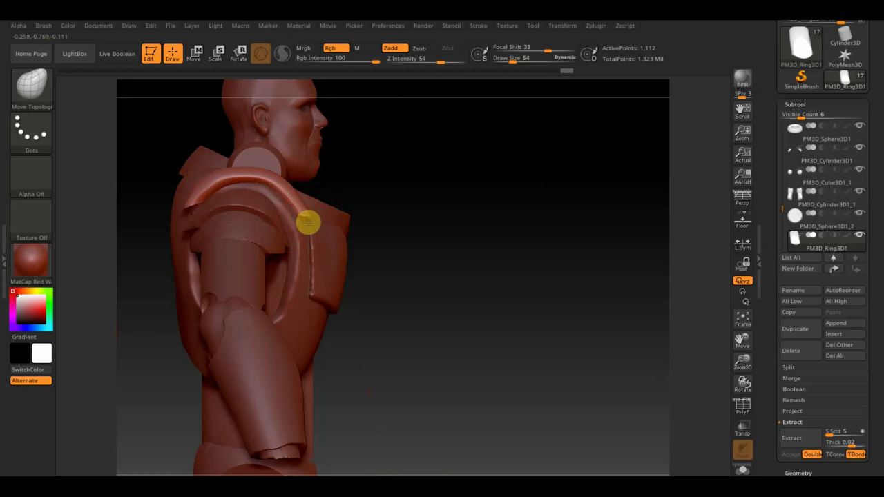
drag(430, 225, 363, 226)
mouse_move(214, 94)
mouse_down()
mouse_move(223, 151)
mouse_move(231, 132)
mouse_move(297, 159)
mouse_up()
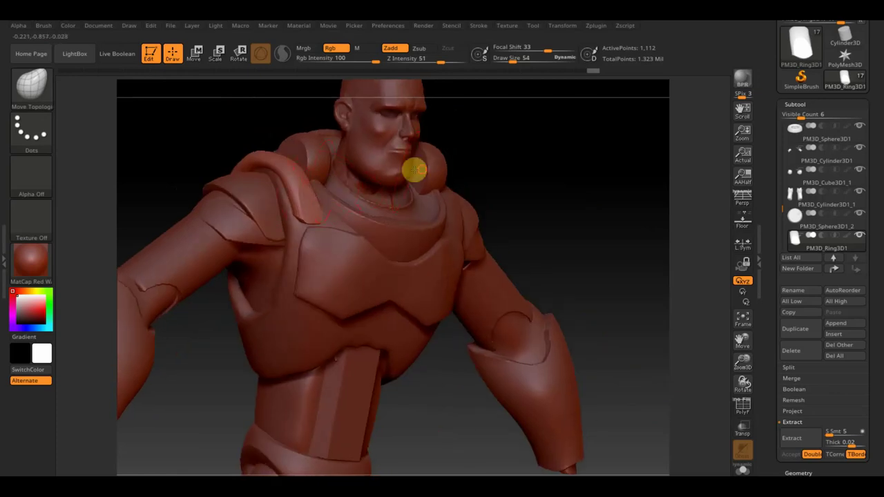
drag(499, 169, 521, 171)
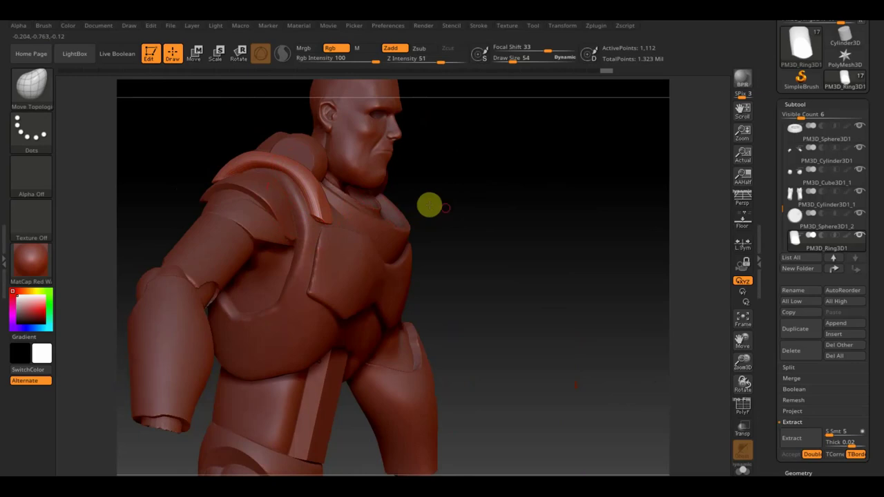
drag(428, 203, 424, 199)
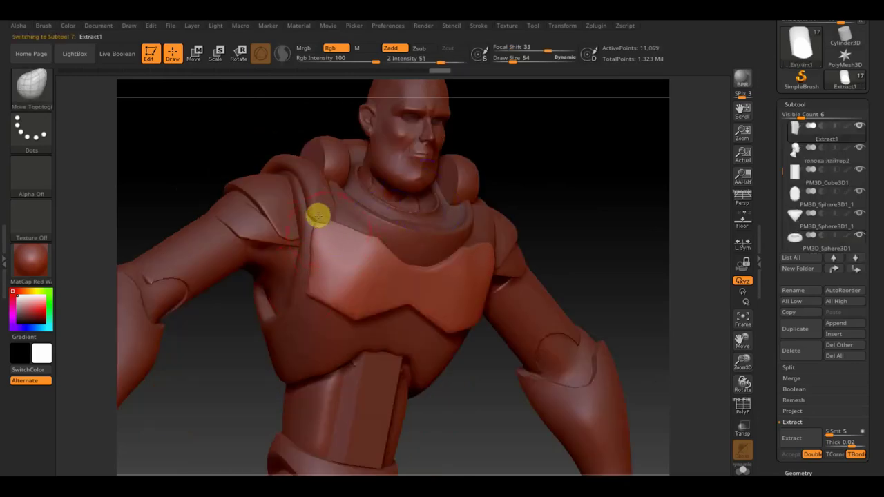
drag(276, 145, 221, 128)
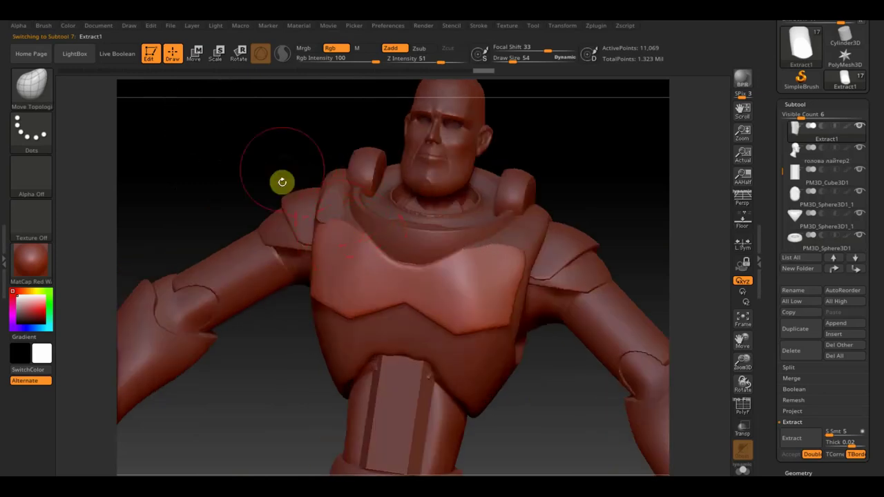
Step: Draw trim lines across the armour near the shoulder, then make Extract1 the active piece
shift+drag(282, 182, 286, 156)
ctrl+shift+drag(270, 236, 403, 209)
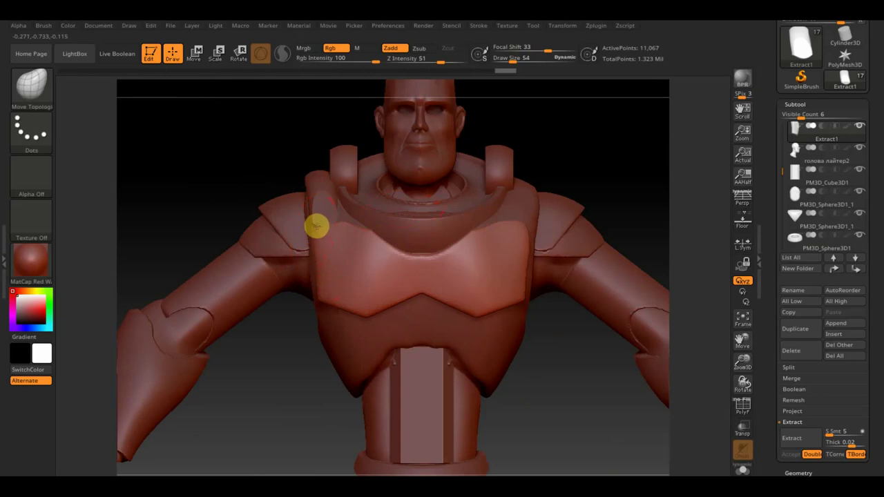
alt+click(319, 207)
ctrl+shift+drag(385, 217, 266, 237)
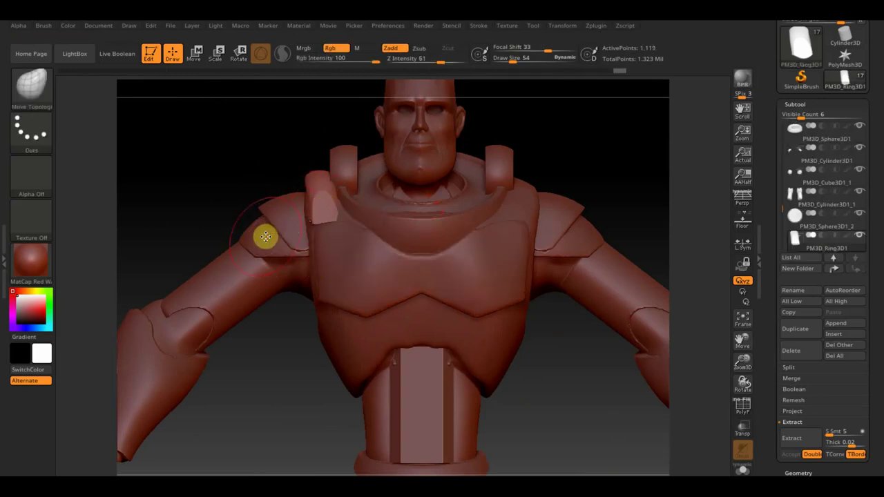
alt+click(334, 238)
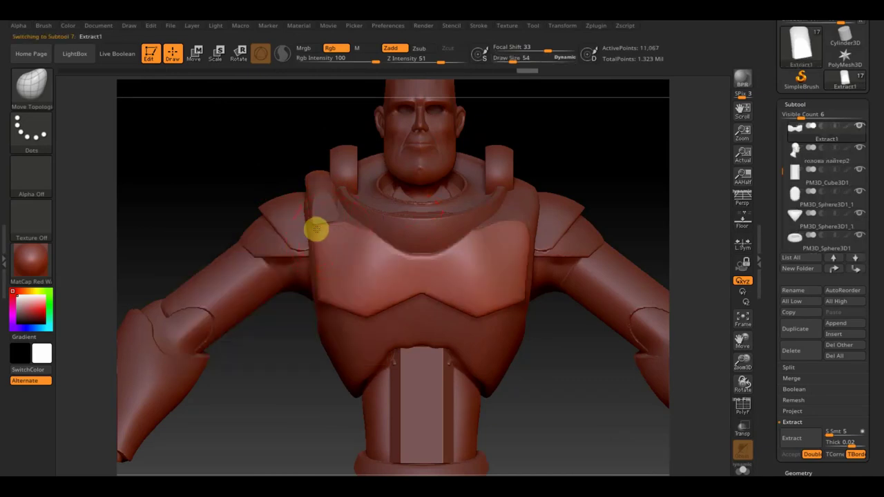
ctrl+shift+drag(344, 348, 303, 226)
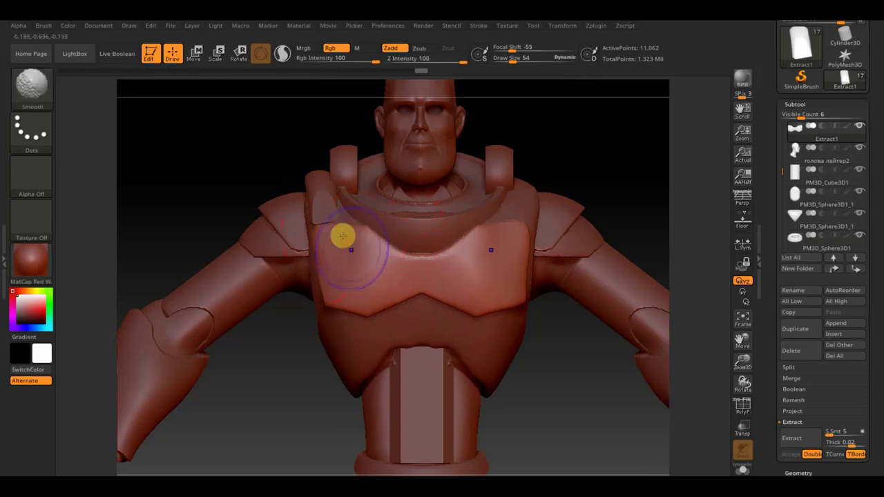
Step: Apply Mirror And Weld to the PM3D_Ring3D1 ring to copy it onto the other shoulder
mouse_move(533, 339)
mouse_down()
mouse_move(558, 416)
mouse_move(551, 366)
mouse_up()
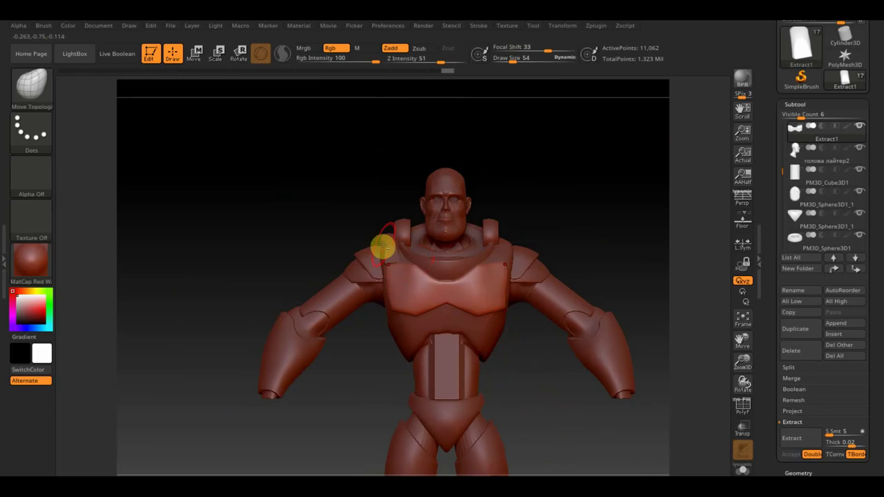
alt+click(387, 245)
click(798, 472)
scroll(829, 371, down, 5)
click(812, 337)
Step: Inspect the armoured figure from several angles, then select the triangular hip armour piece
mouse_move(690, 272)
mouse_down()
mouse_move(651, 233)
mouse_move(545, 168)
mouse_move(525, 142)
mouse_move(531, 219)
mouse_move(549, 216)
mouse_up()
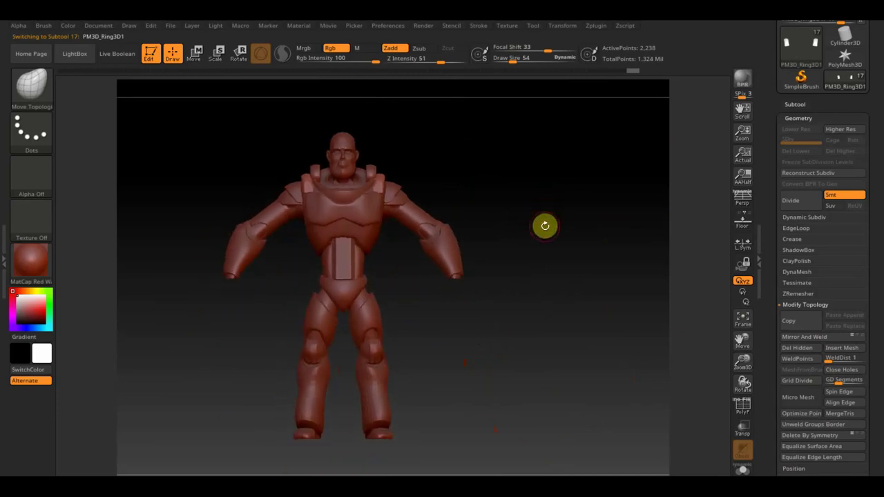
mouse_move(545, 226)
mouse_down()
mouse_move(596, 239)
mouse_move(619, 306)
mouse_move(535, 270)
mouse_move(560, 361)
mouse_up()
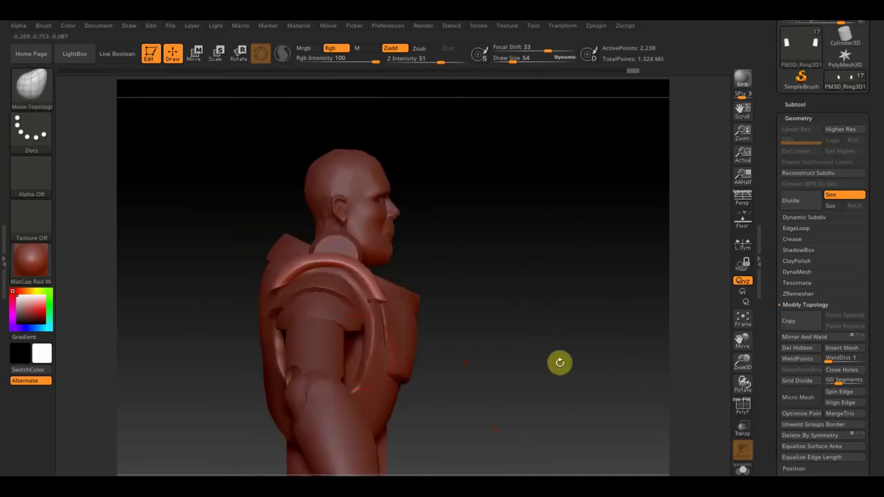
mouse_move(330, 371)
mouse_down()
mouse_move(531, 418)
mouse_move(562, 265)
mouse_move(276, 362)
mouse_up()
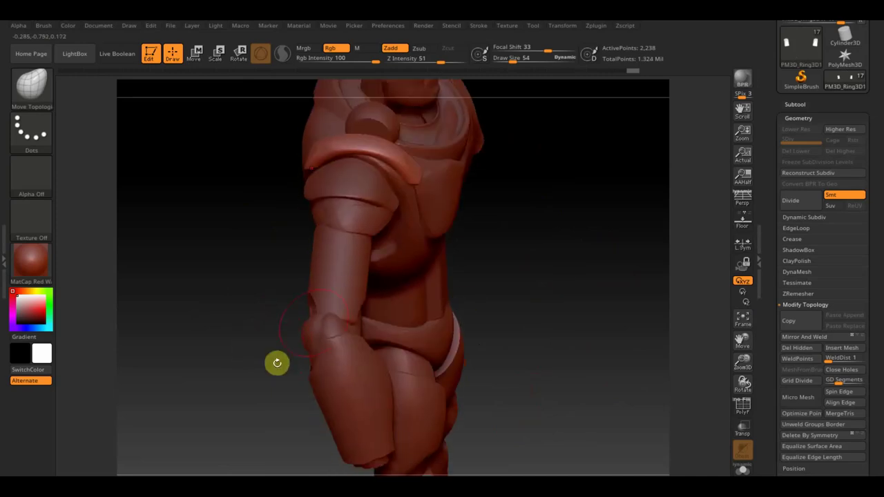
alt+drag(521, 308, 537, 366)
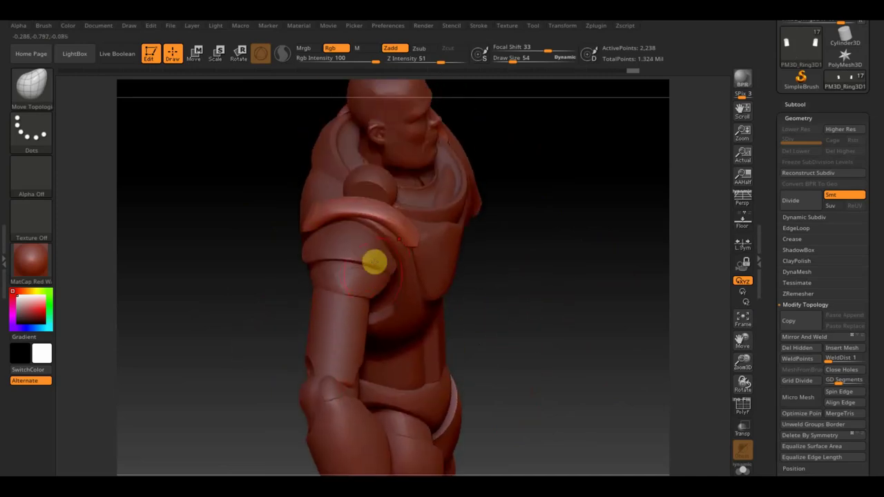
mouse_move(502, 292)
mouse_down()
mouse_move(551, 311)
mouse_move(560, 290)
mouse_move(568, 309)
mouse_up()
alt+drag(517, 237, 511, 197)
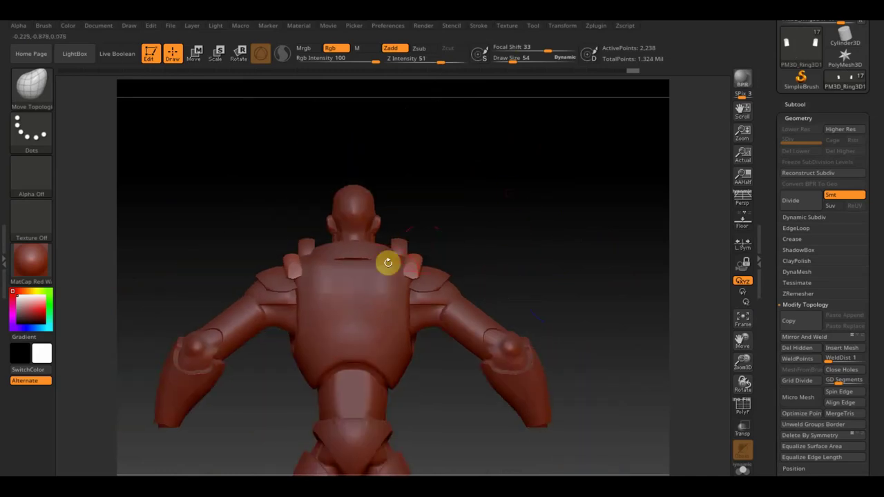
alt+drag(467, 243, 552, 162)
mouse_move(448, 406)
alt+mouse_down()
mouse_move(479, 389)
mouse_move(467, 306)
alt+mouse_up()
key(ctrl+z)
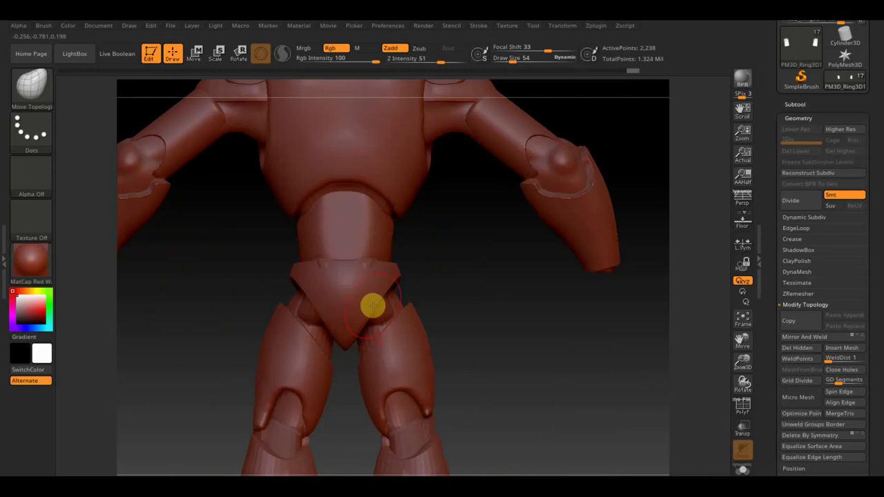
alt+click(363, 311)
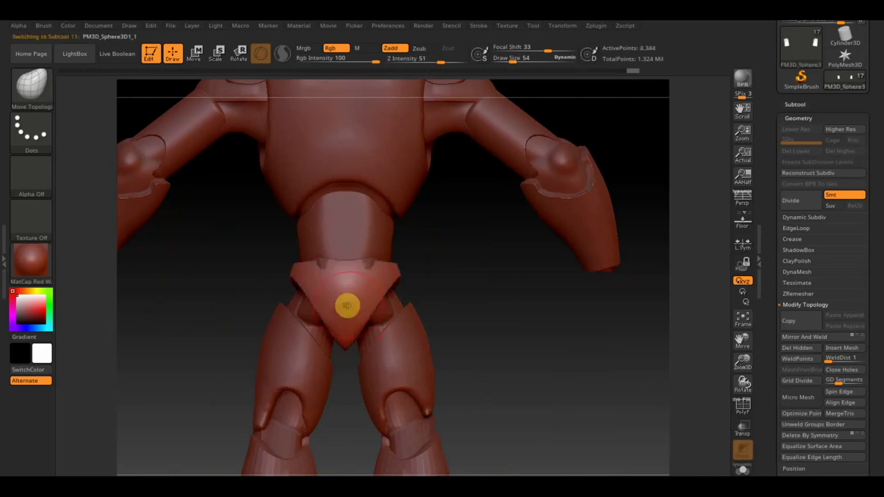
Step: Duplicate the hip armour twice, shifting, shrinking and stretching the copies around the hips
click(797, 105)
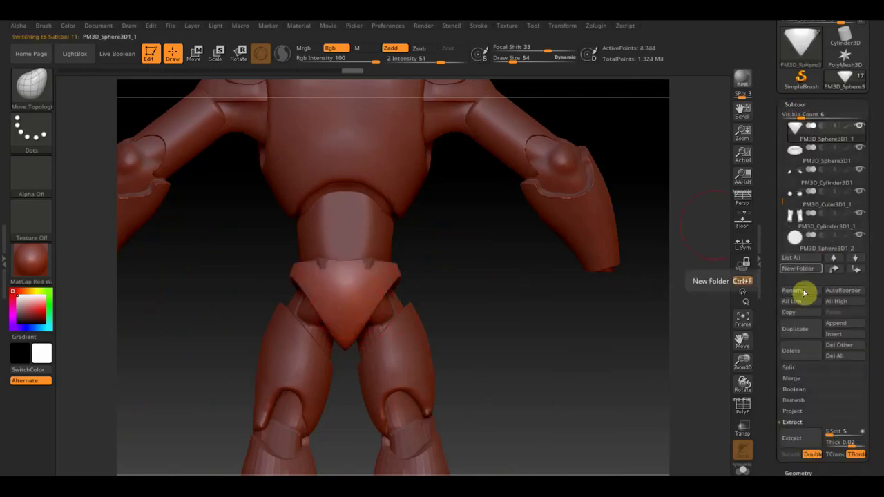
click(795, 328)
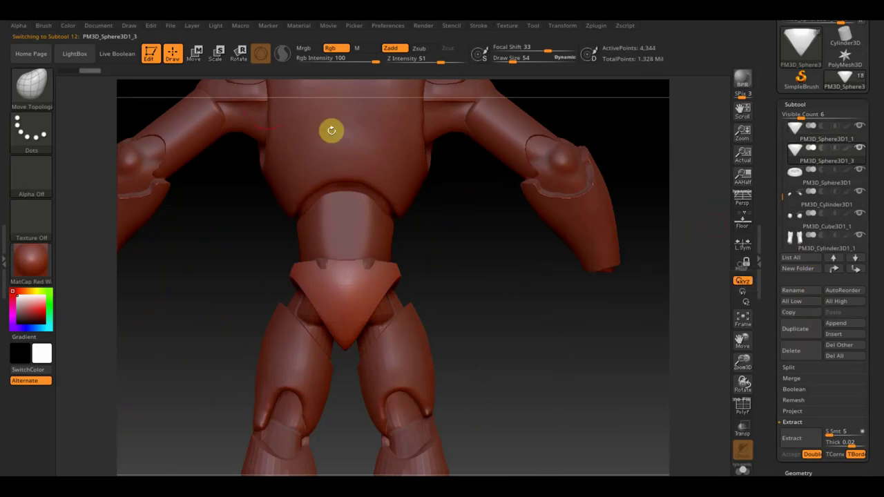
click(195, 55)
drag(387, 253, 397, 265)
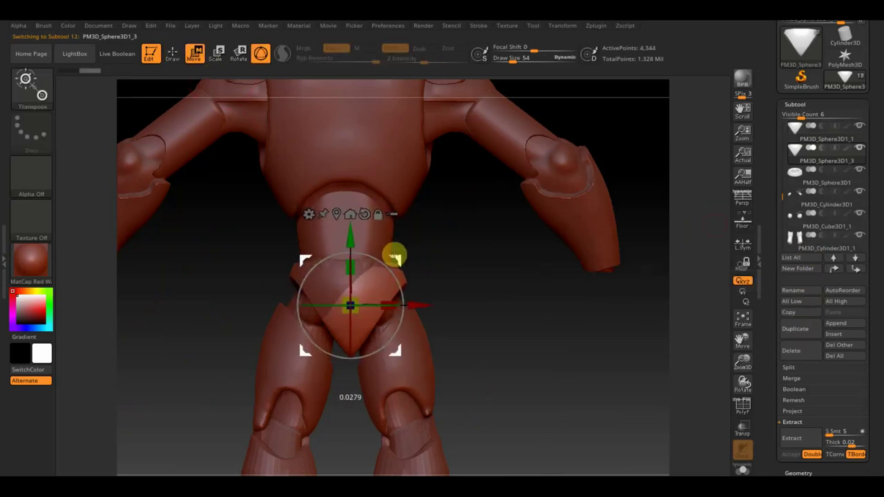
drag(361, 306, 352, 310)
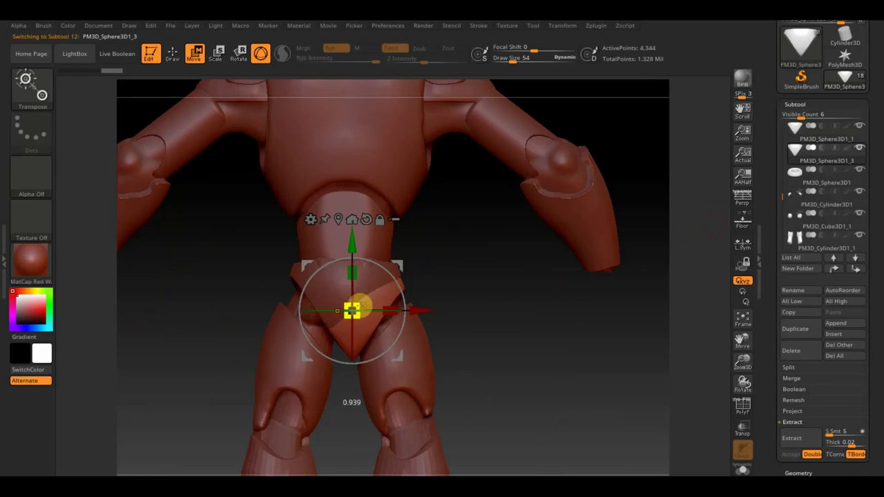
mouse_move(489, 305)
mouse_down()
mouse_move(407, 295)
mouse_move(390, 307)
mouse_up()
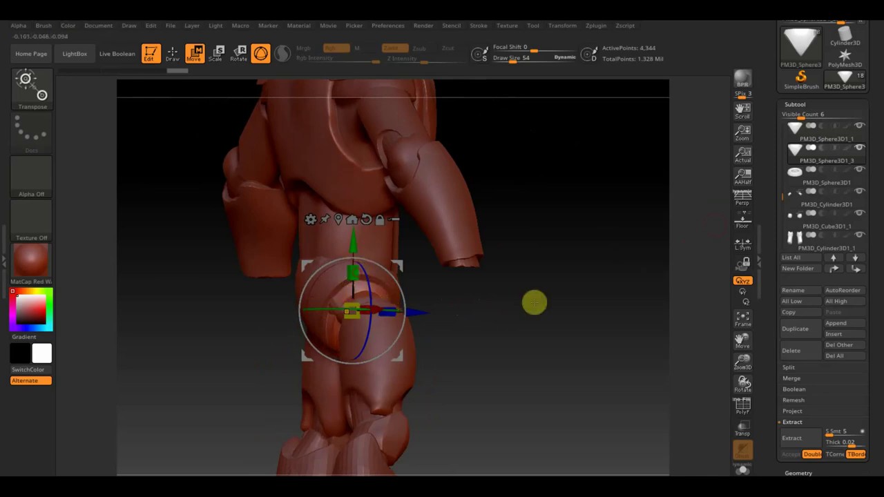
drag(532, 302, 564, 292)
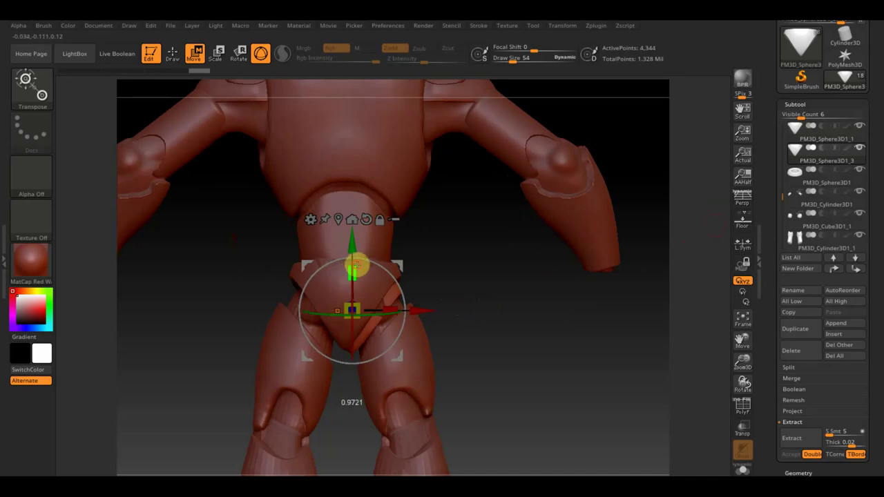
mouse_move(394, 261)
mouse_down()
mouse_move(401, 256)
mouse_move(402, 275)
mouse_up()
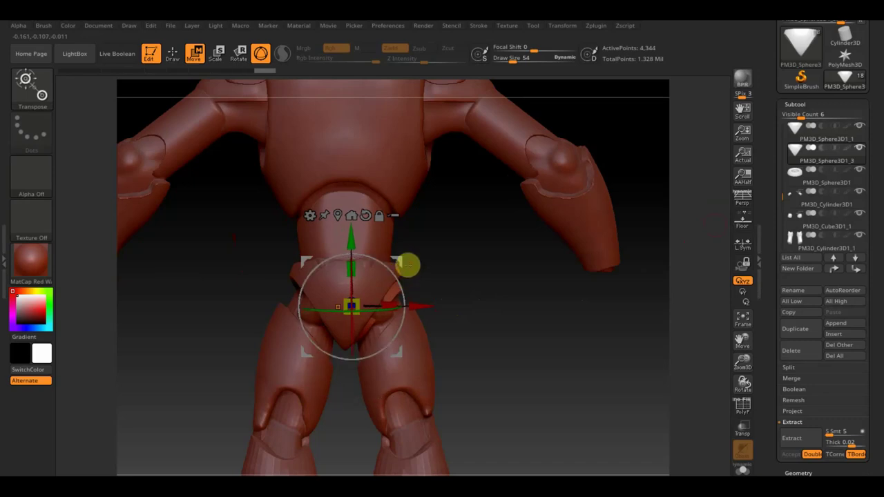
click(792, 330)
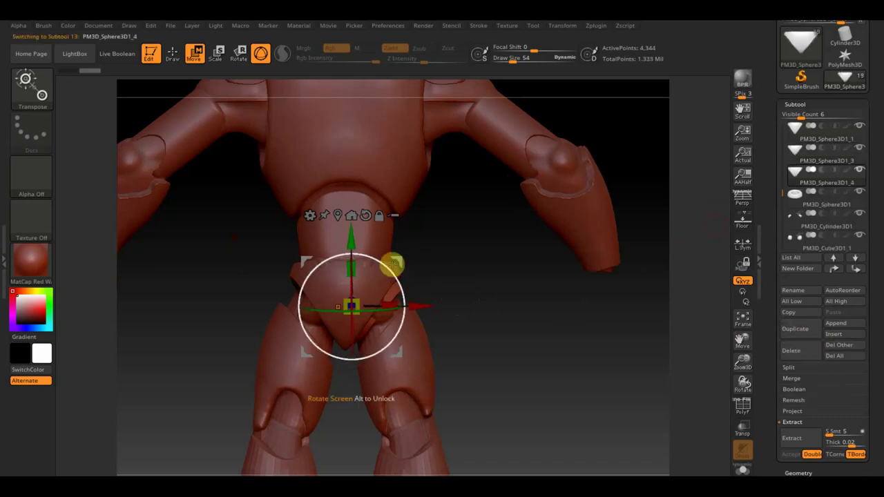
drag(304, 256, 314, 268)
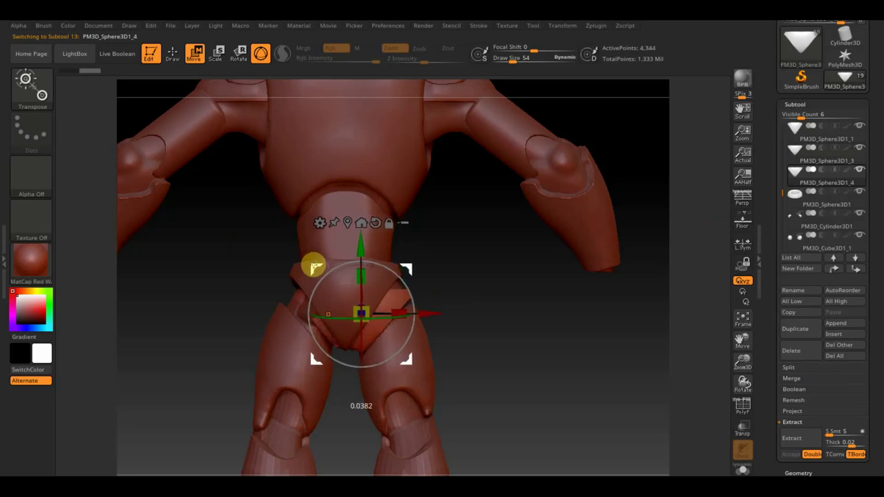
click(168, 53)
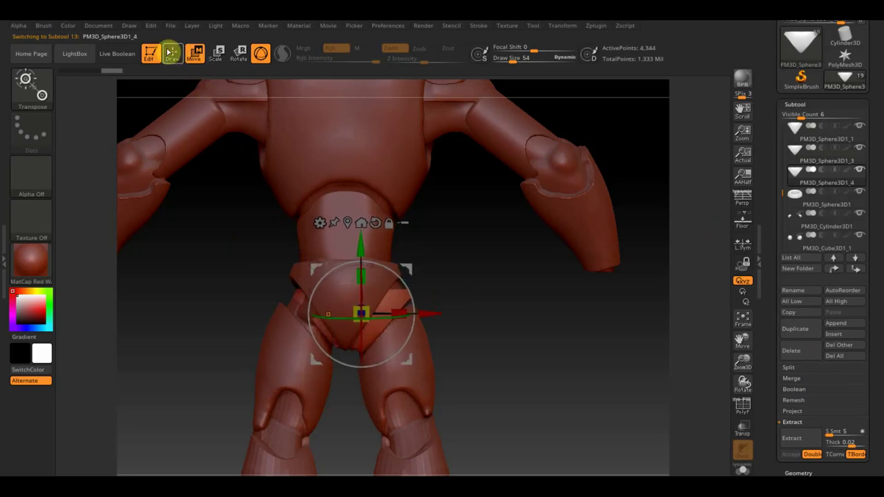
Step: Trim the hip copy from the knee upward, scale it to about 0.82, and select the болванка body
ctrl+shift+drag(290, 405, 490, 164)
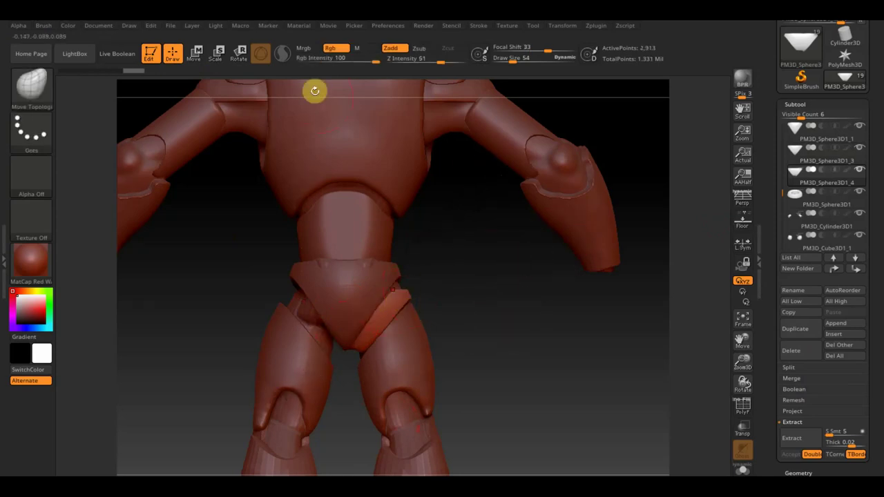
click(194, 54)
drag(375, 300, 368, 307)
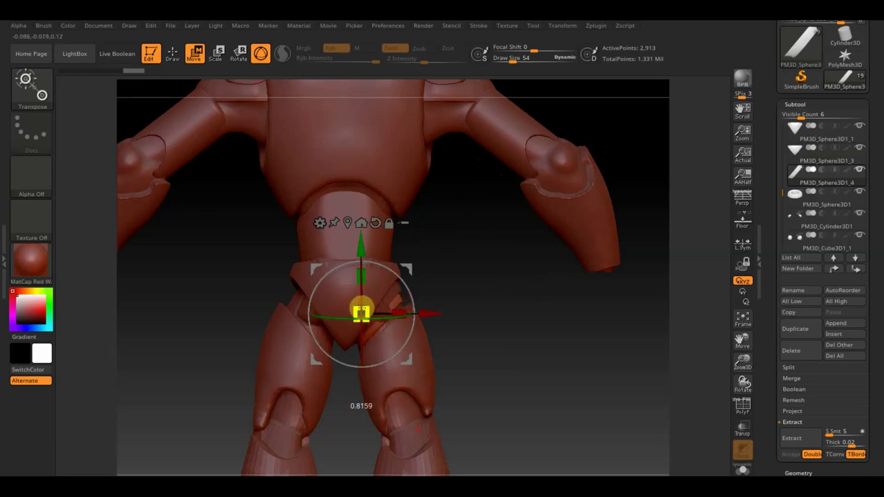
mouse_move(490, 286)
mouse_down()
mouse_move(413, 269)
mouse_move(500, 319)
mouse_move(609, 354)
mouse_move(580, 345)
mouse_up()
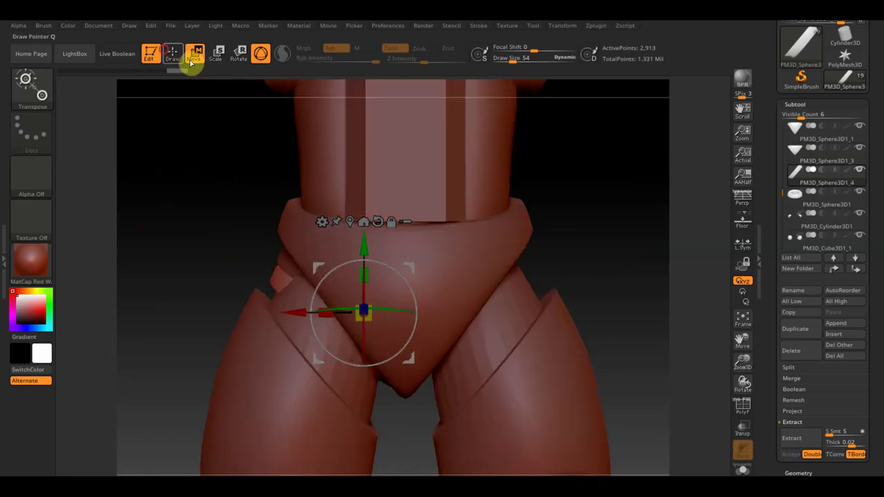
key(q)
alt+click(321, 353)
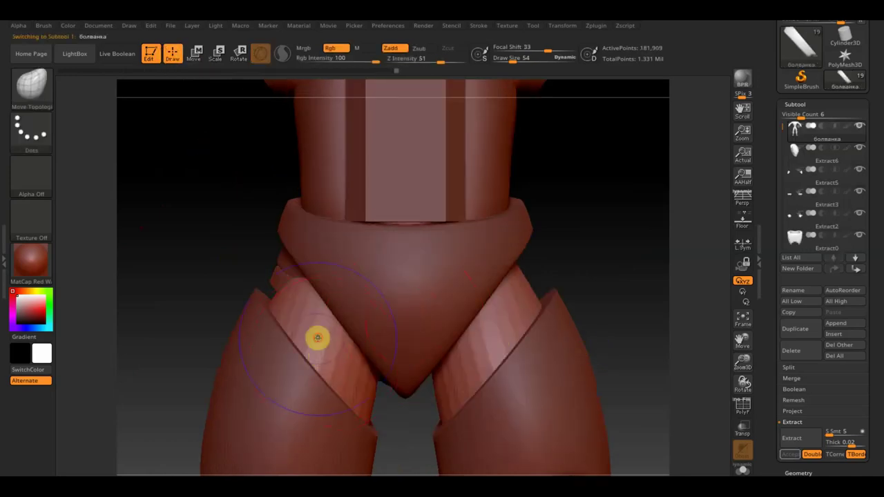
Step: Check the hip from several angles and make the thigh band PM3D_Sphere3D1_4 active
key(shift)
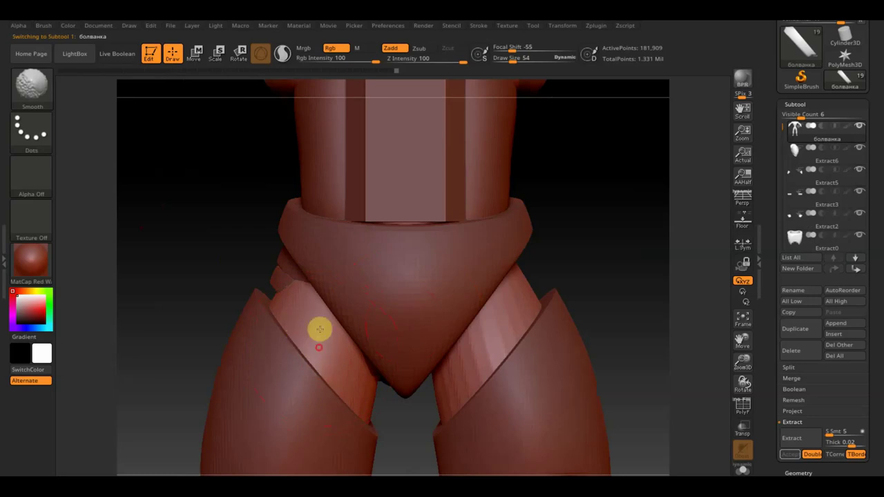
drag(601, 270, 641, 274)
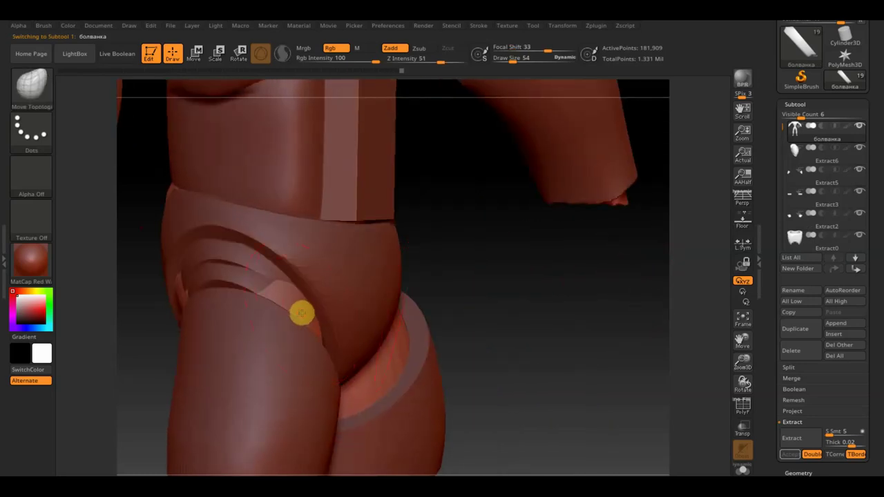
drag(484, 318, 400, 312)
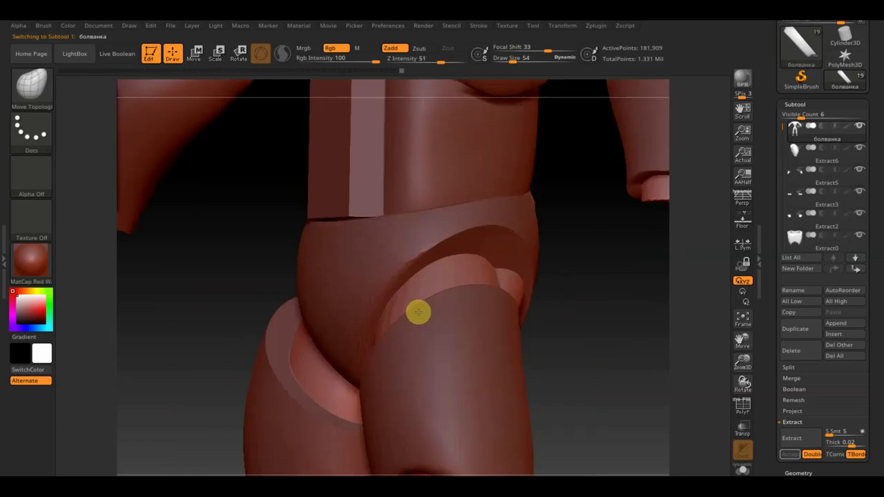
mouse_move(553, 346)
mouse_down()
mouse_move(590, 351)
mouse_move(548, 347)
mouse_up()
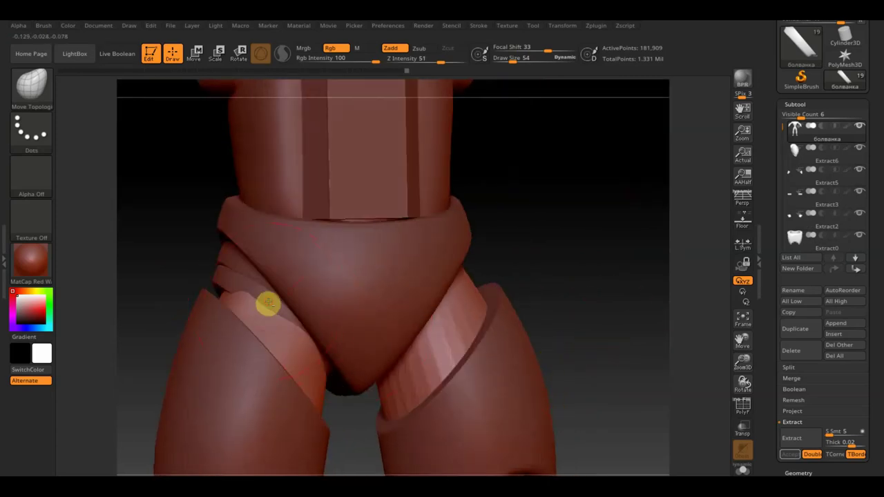
alt+click(267, 304)
mouse_move(532, 285)
mouse_down()
mouse_move(589, 309)
mouse_move(567, 310)
mouse_up()
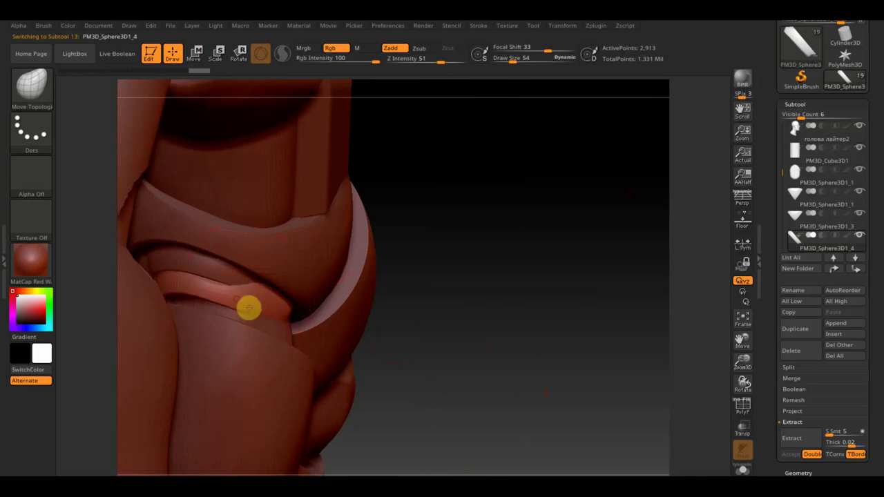
Step: Lightly smooth the thigh band's surface around the hip joint
mouse_move(248, 309)
right_down()
mouse_move(369, 296)
mouse_move(349, 310)
mouse_move(532, 214)
mouse_move(449, 308)
right_up()
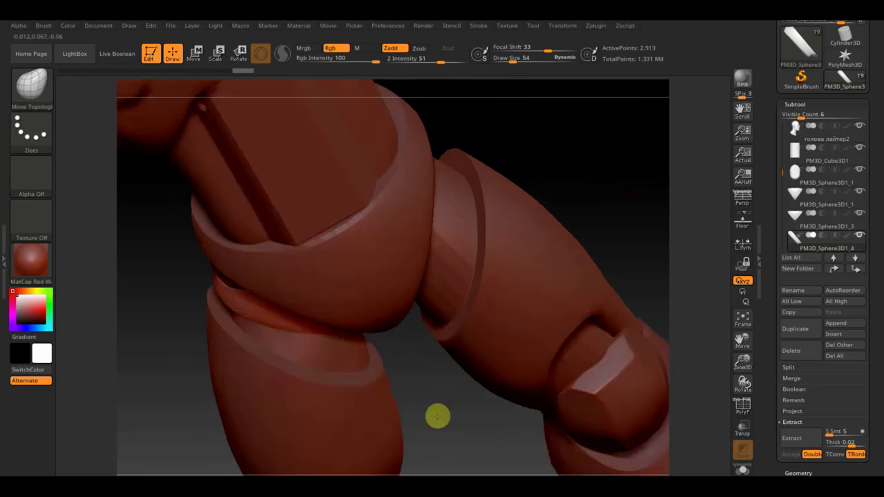
right_drag(437, 414, 373, 357)
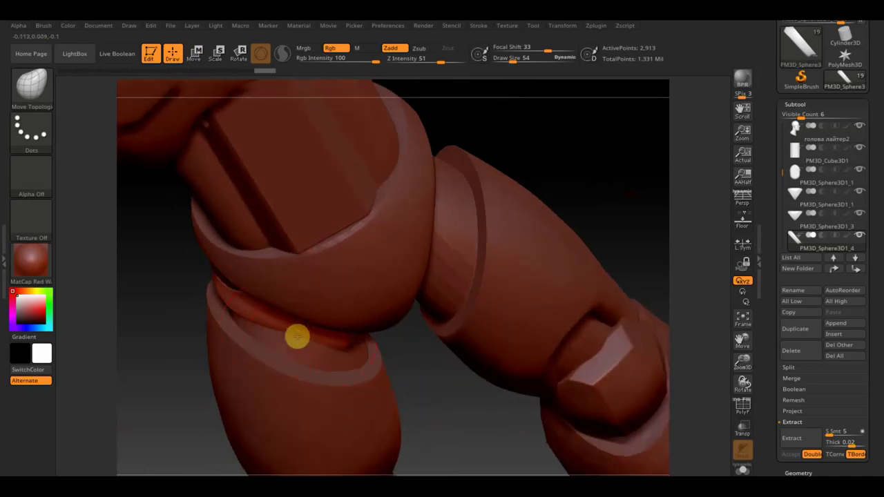
drag(295, 352, 256, 331)
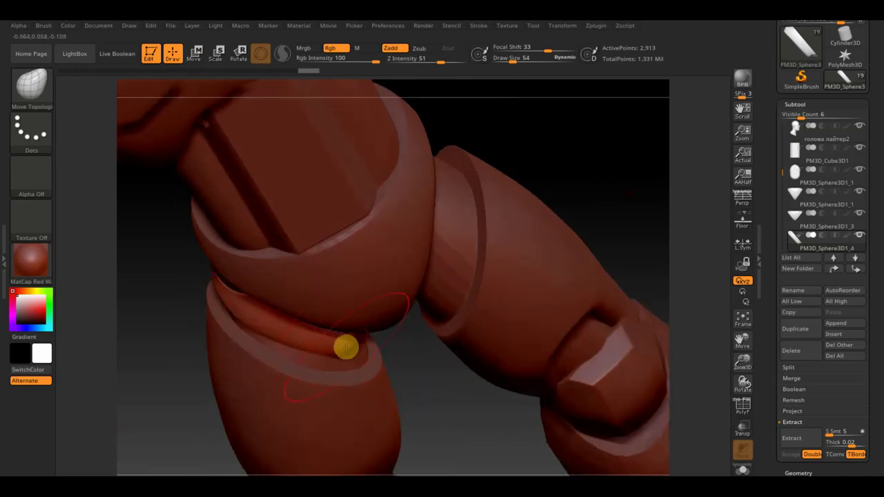
right_drag(387, 344, 377, 313)
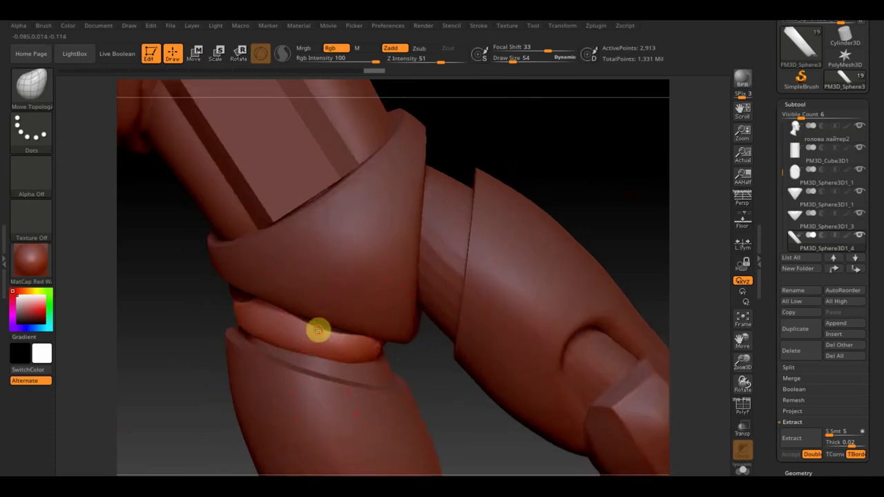
right_drag(244, 329, 223, 270)
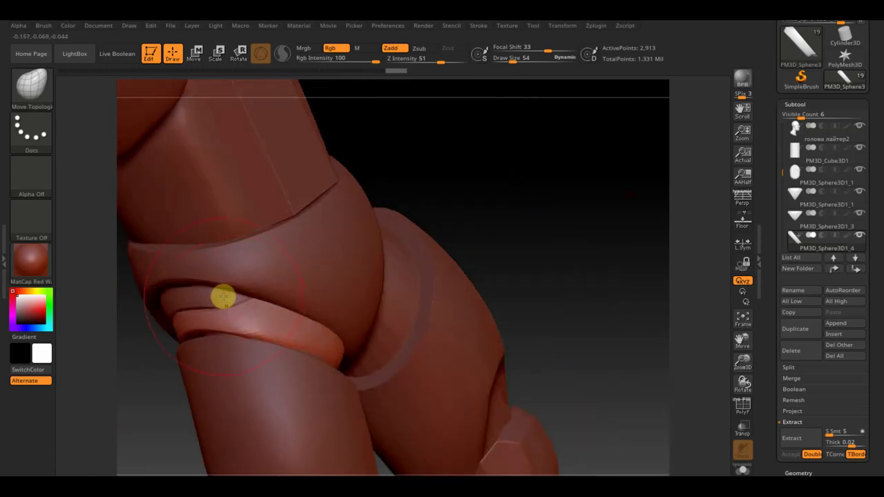
Step: Smooth and reshape the PM3D_Sphere3D1_3 band along its edges, then switch to PM3D_Sphere3D1_1
drag(488, 262, 511, 258)
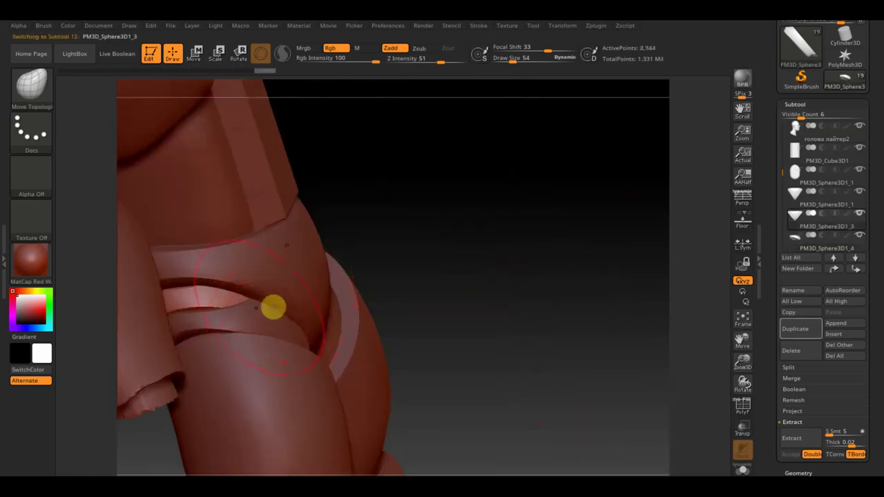
drag(278, 308, 302, 309)
mouse_move(305, 313)
right_down()
mouse_move(366, 341)
mouse_move(277, 333)
right_up()
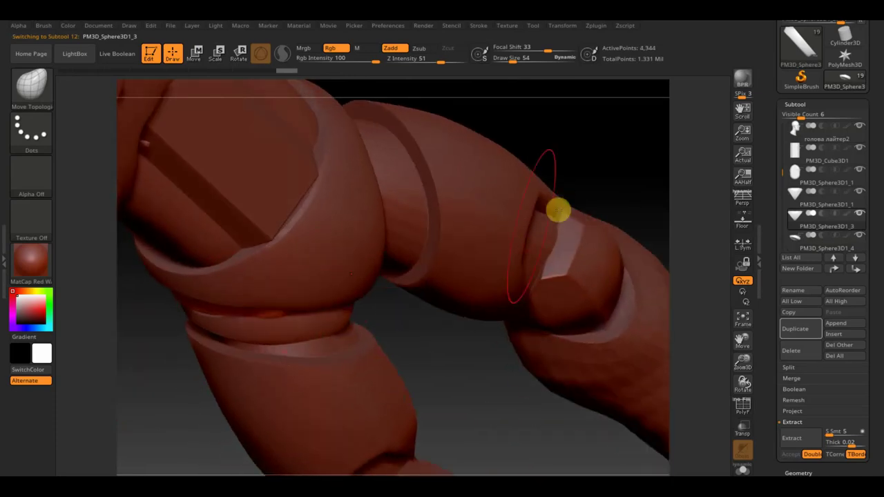
mouse_move(250, 322)
mouse_down()
mouse_move(221, 320)
mouse_move(355, 306)
mouse_up()
mouse_move(403, 339)
mouse_down()
mouse_move(407, 300)
mouse_move(398, 302)
mouse_up()
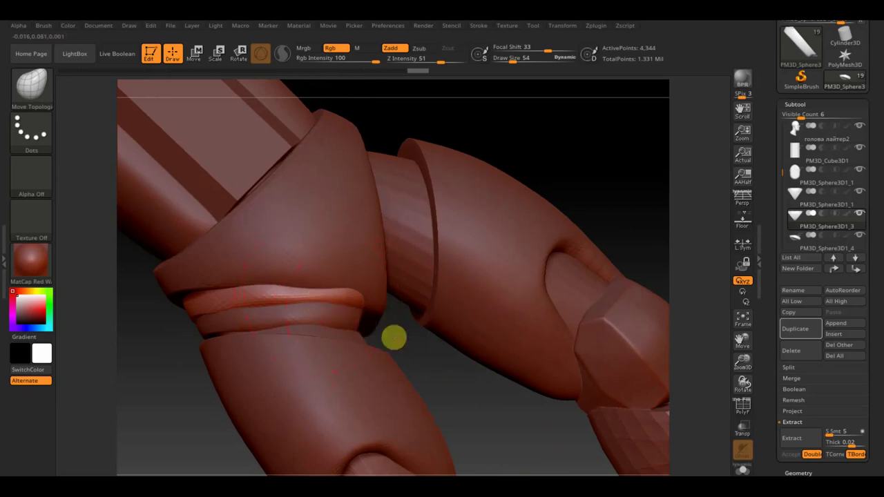
drag(393, 335, 421, 310)
drag(324, 270, 188, 293)
alt+click(340, 255)
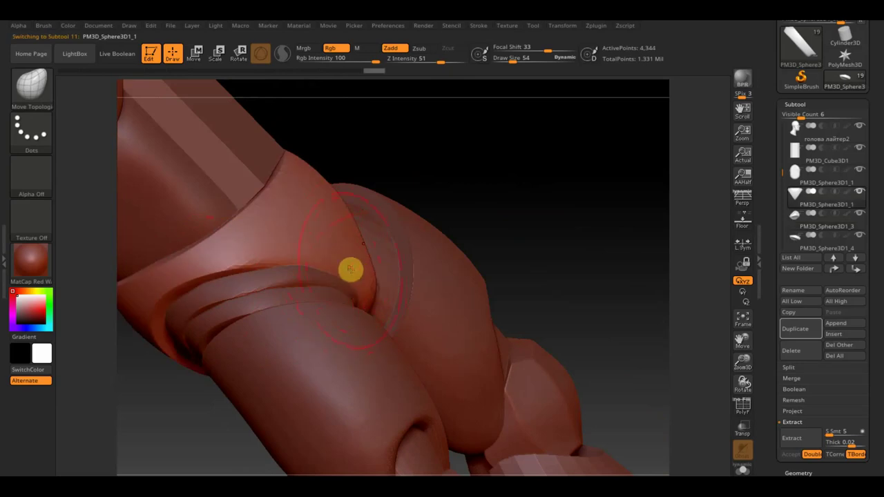
Step: Smooth the PM3D_Sphere3D1_4 thigh band along the groin and hip crease
mouse_move(554, 199)
mouse_down()
mouse_move(523, 241)
mouse_move(529, 284)
mouse_up()
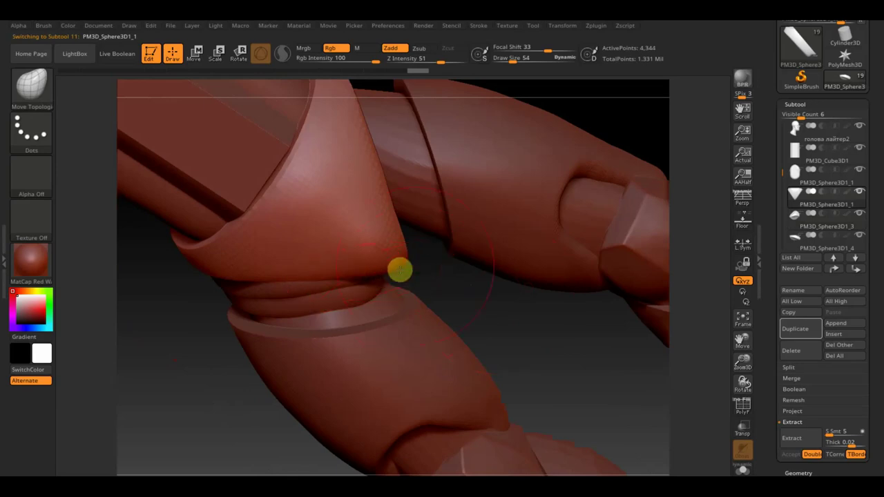
mouse_move(398, 251)
mouse_down()
mouse_move(426, 279)
mouse_move(425, 261)
mouse_move(497, 290)
mouse_move(509, 284)
mouse_move(410, 277)
mouse_move(501, 288)
mouse_move(505, 249)
mouse_up()
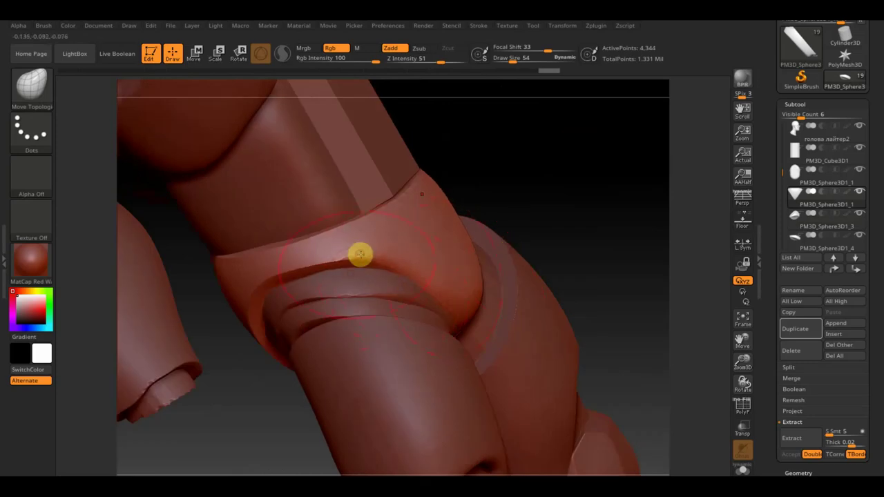
shift+drag(551, 182, 536, 194)
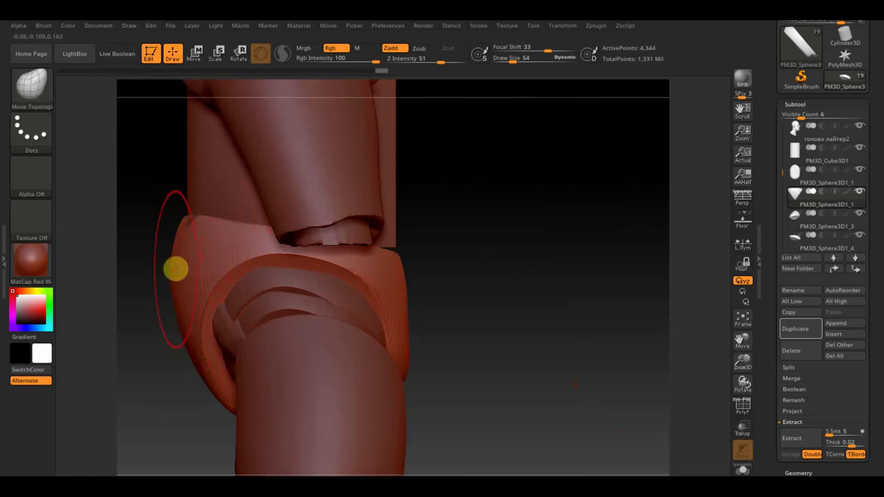
mouse_move(596, 343)
mouse_down()
mouse_move(582, 344)
mouse_move(604, 339)
mouse_move(530, 342)
mouse_up()
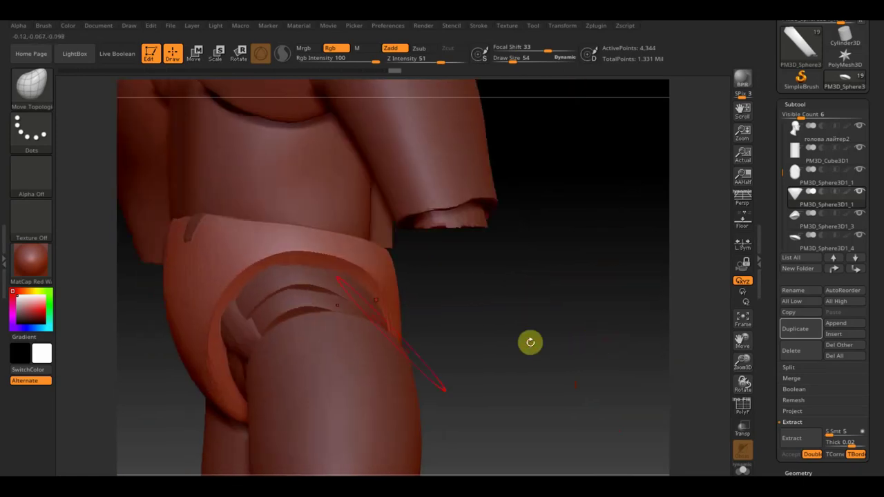
alt+click(272, 314)
alt+click(236, 320)
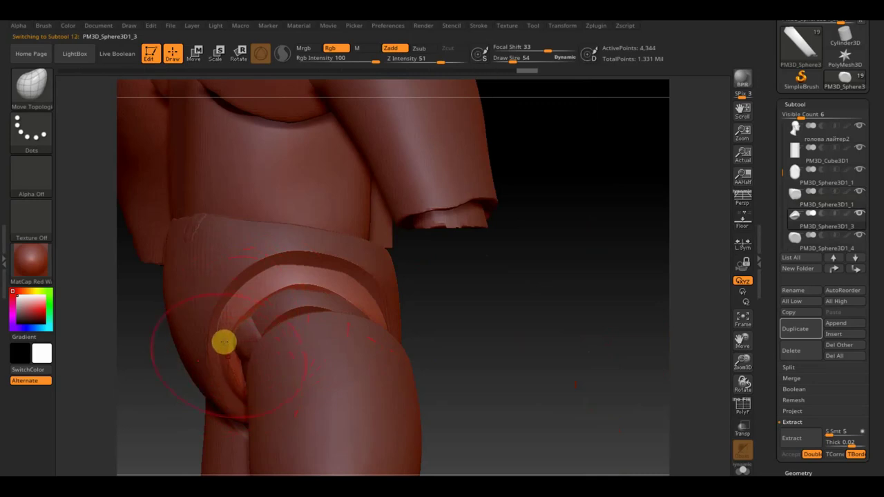
alt+click(254, 349)
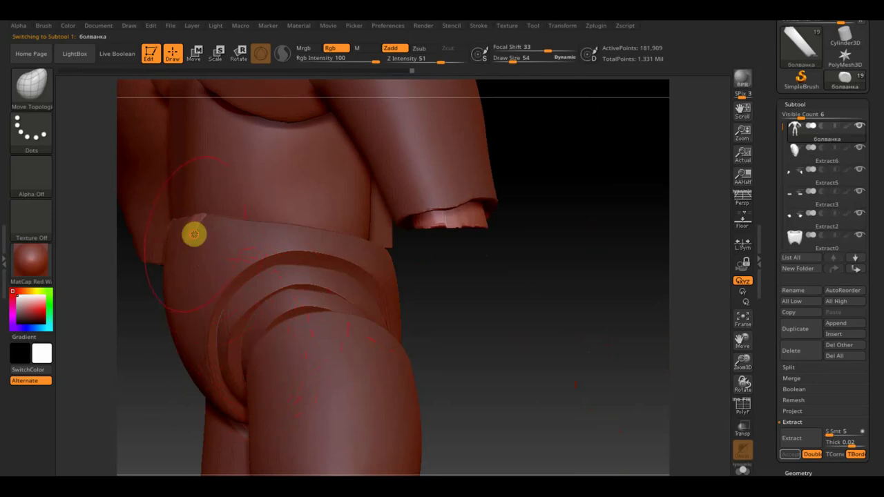
alt+click(259, 337)
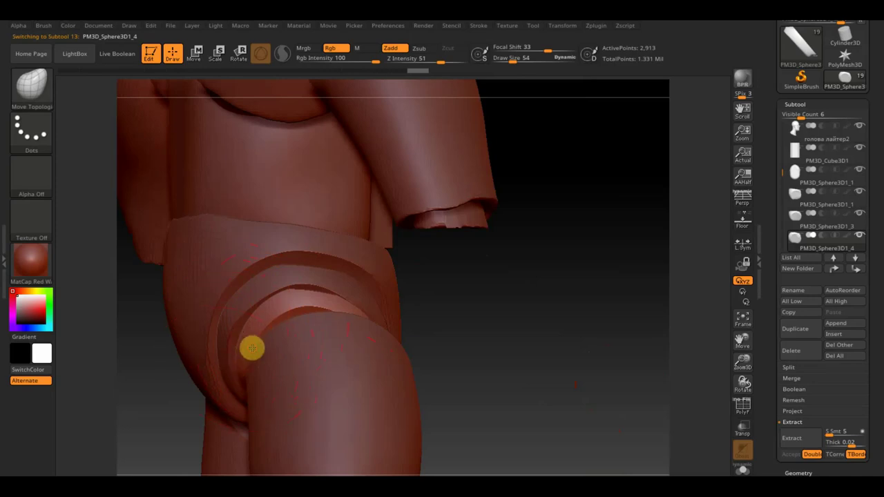
mouse_move(239, 344)
mouse_down()
mouse_move(246, 373)
mouse_move(296, 301)
mouse_move(265, 296)
mouse_up()
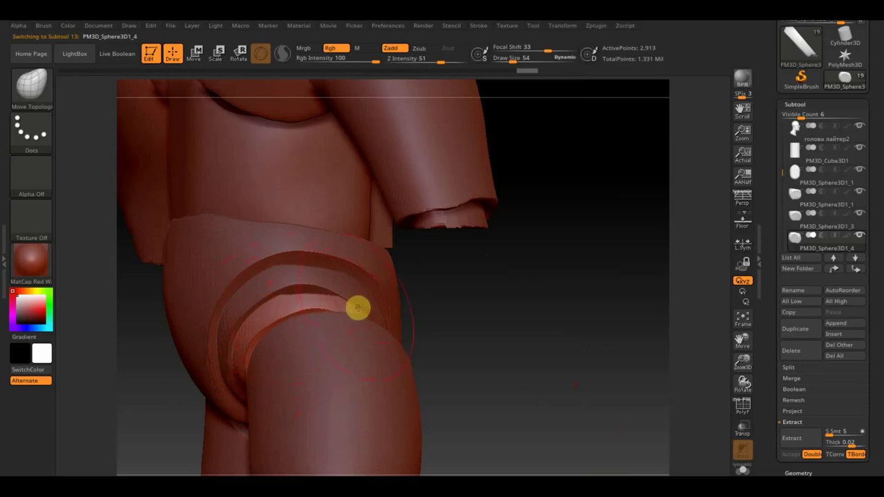
drag(351, 315, 337, 297)
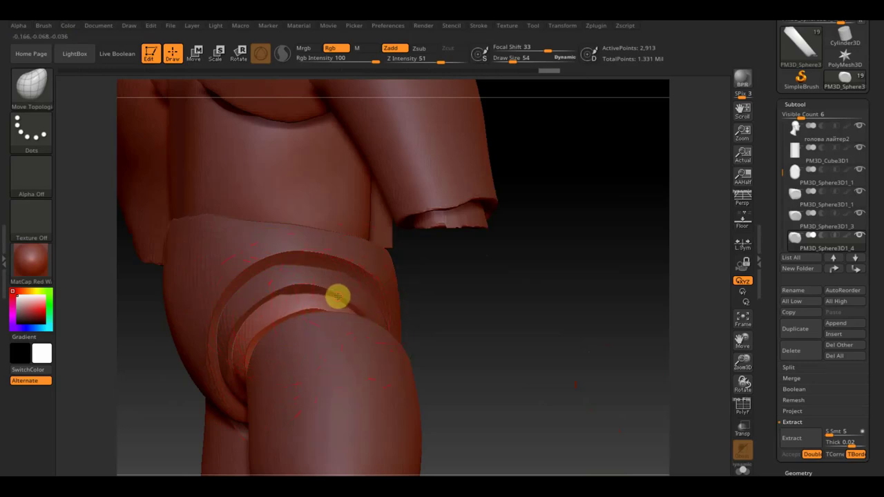
Step: Smooth the PM3D_Sphere3D1_3 piece along the hip crease, then select PM3D_Sphere3D1_1
alt+click(356, 300)
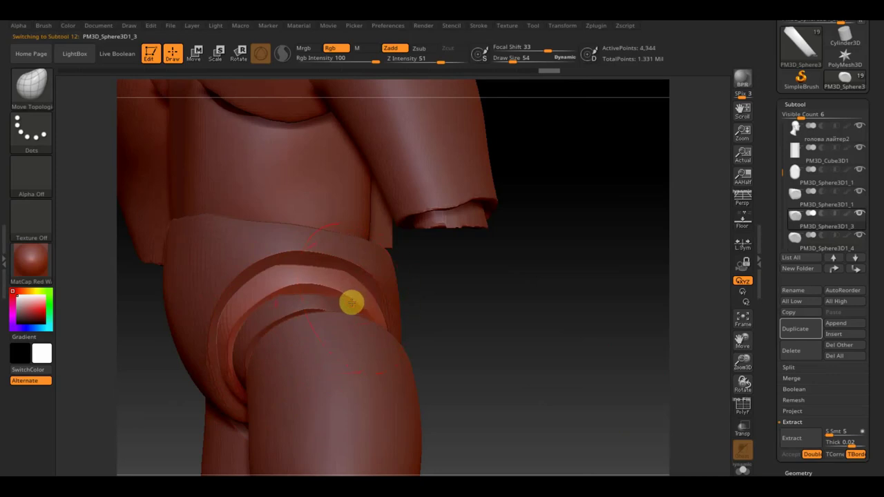
drag(358, 297, 330, 290)
mouse_move(408, 302)
mouse_down()
mouse_move(455, 345)
mouse_move(430, 341)
mouse_up()
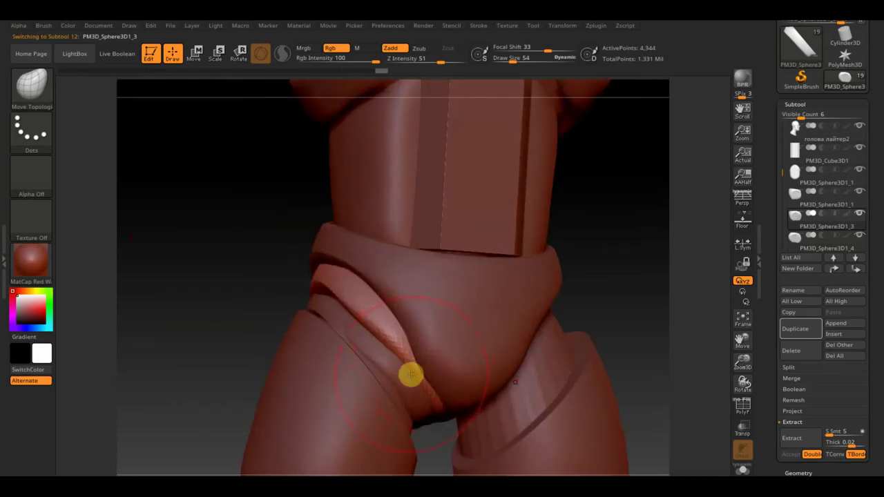
drag(364, 317, 369, 318)
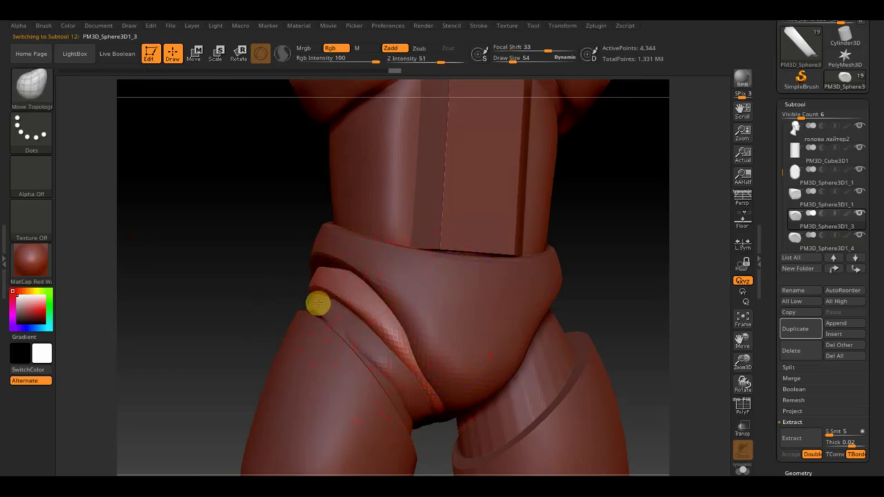
alt+click(346, 250)
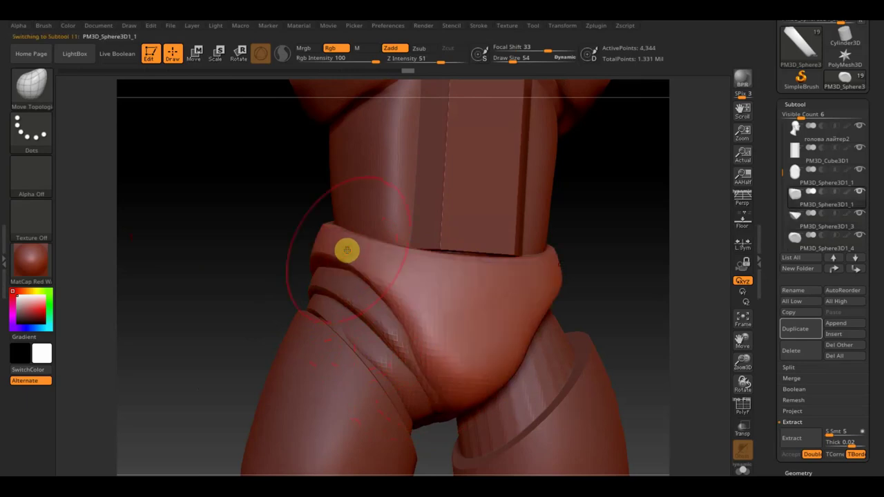
shift+drag(620, 300, 631, 292)
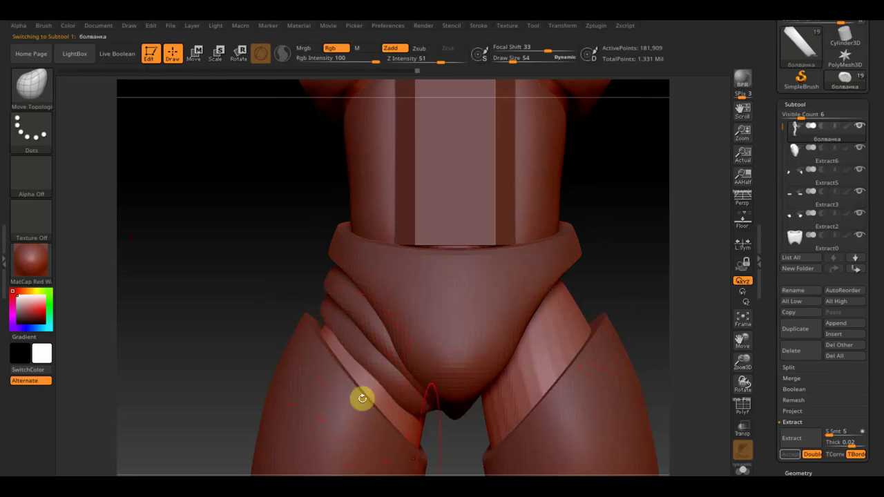
mouse_move(458, 465)
alt+mouse_down()
mouse_move(438, 349)
mouse_move(488, 331)
mouse_move(355, 355)
alt+mouse_up()
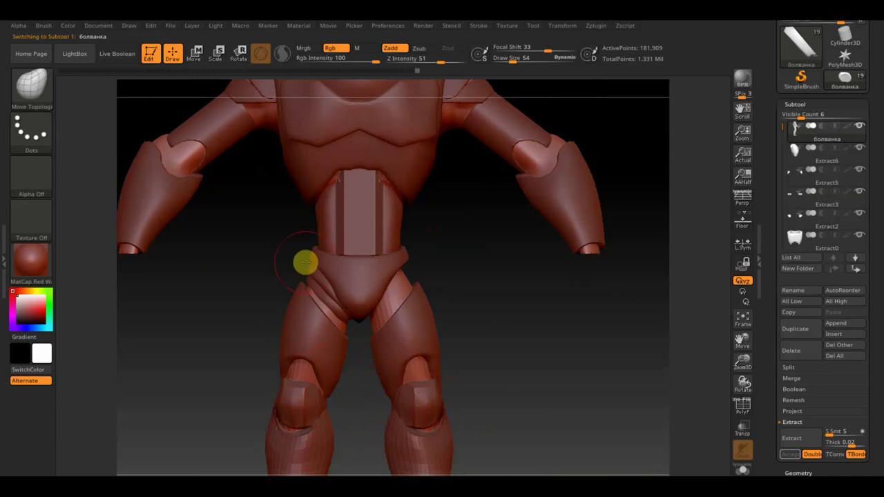
Step: Mirror the PM3D_Sphere3D1_3 hip piece and PM3D_Sphere3D1_4 thigh band, then select the болванка body
alt+click(326, 284)
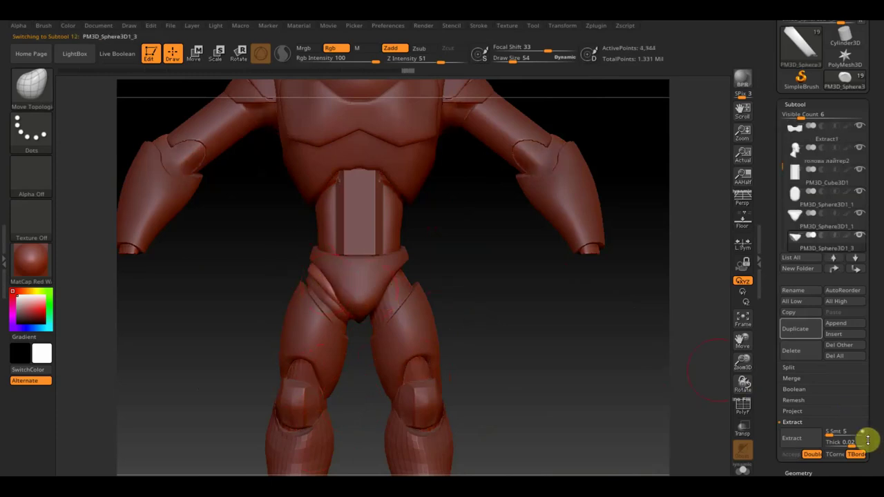
click(808, 471)
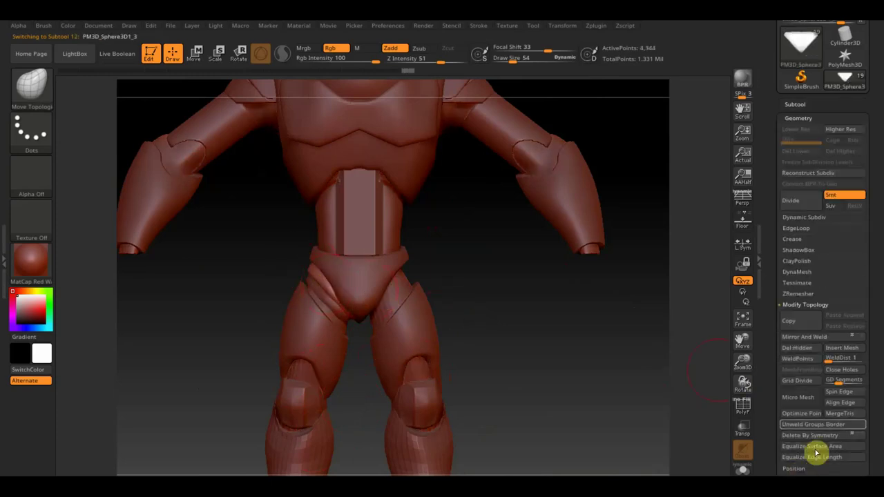
click(795, 338)
alt+click(328, 310)
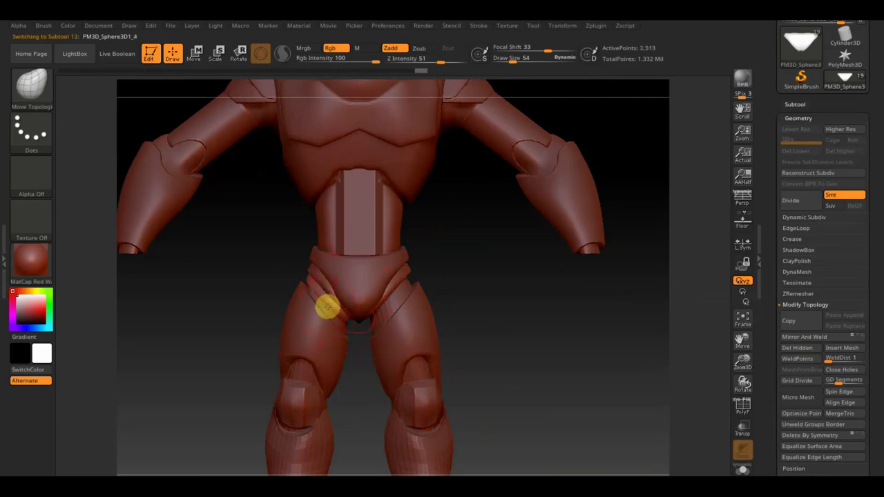
click(819, 339)
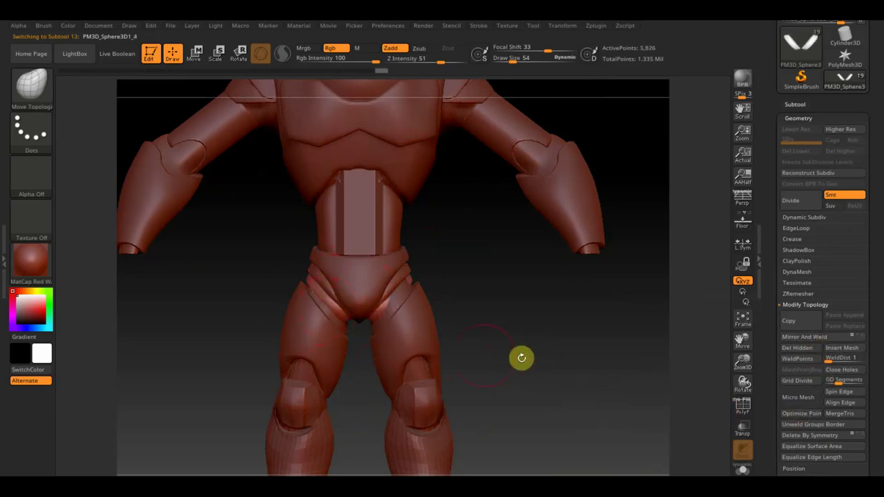
alt+click(536, 158)
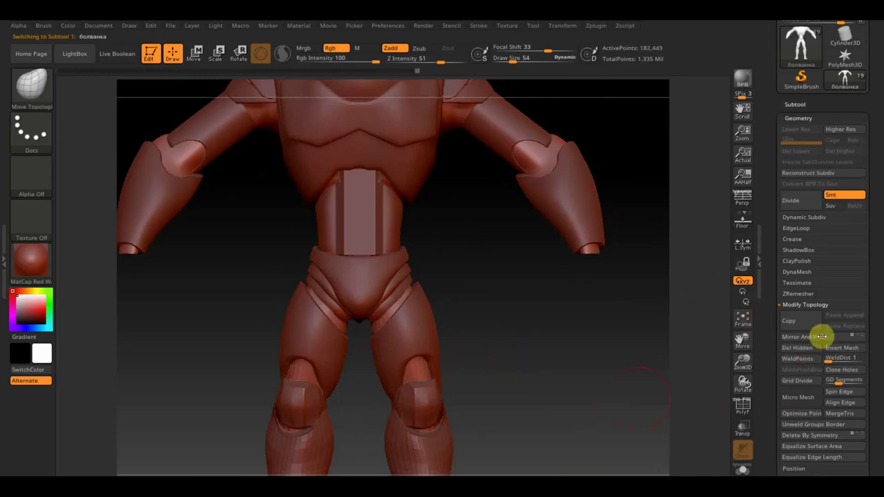
mouse_move(581, 418)
alt+mouse_down()
mouse_move(560, 346)
mouse_move(573, 379)
mouse_move(469, 393)
mouse_move(470, 401)
alt+mouse_up()
Step: Smooth the body's left upper arm under the shoulder armor, checking it from several angles
mouse_move(526, 359)
alt+mouse_down()
mouse_move(539, 389)
mouse_move(535, 434)
alt+mouse_up()
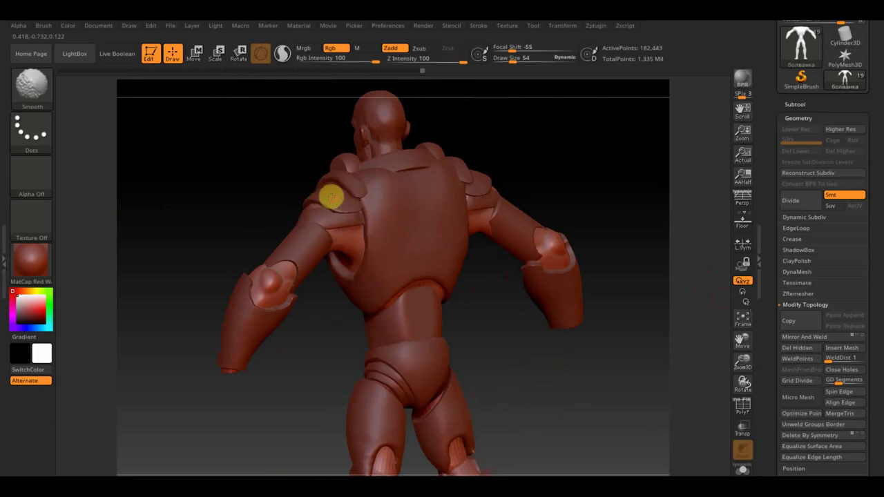
drag(331, 198, 529, 134)
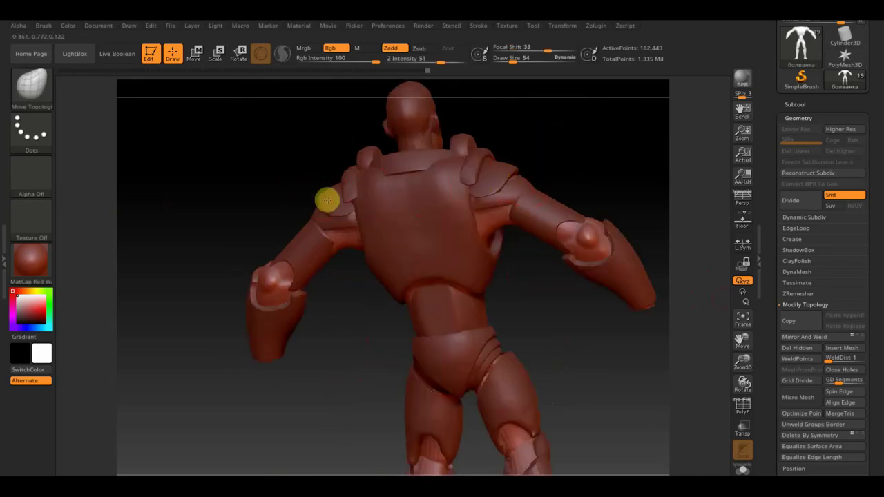
drag(578, 147, 525, 172)
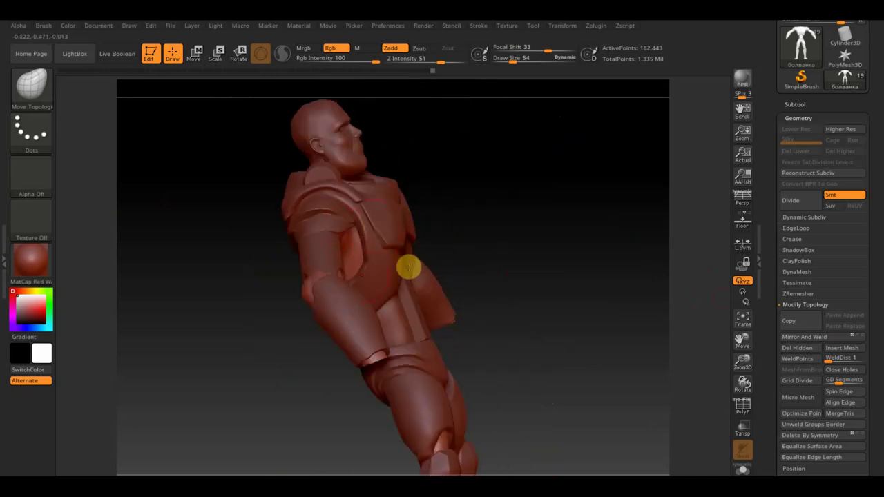
mouse_move(455, 245)
mouse_down()
mouse_move(501, 239)
mouse_move(387, 308)
mouse_up()
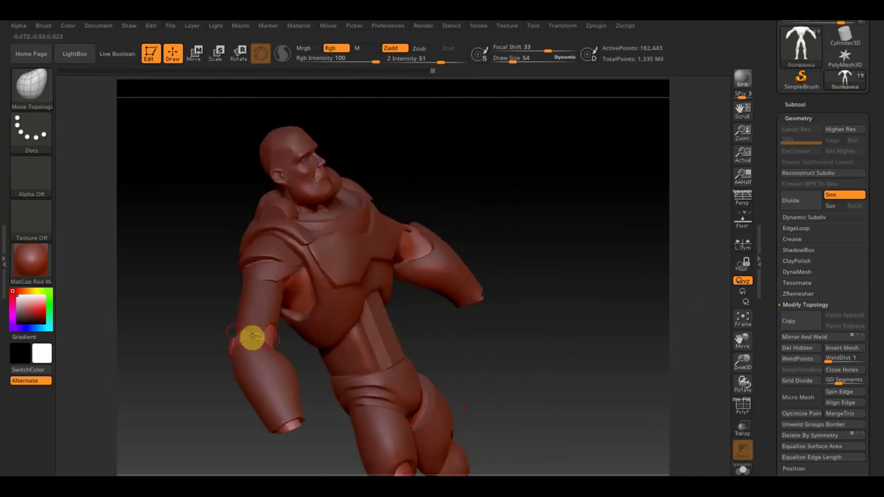
shift+drag(250, 334, 248, 368)
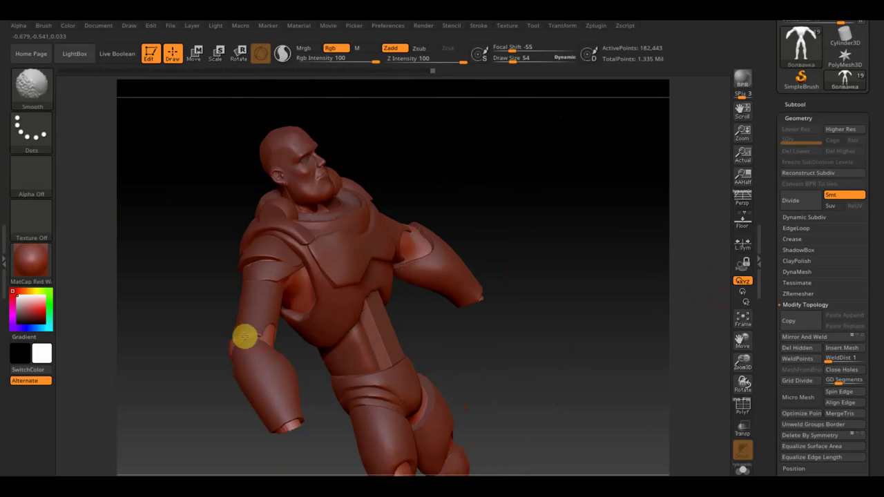
drag(509, 348, 459, 354)
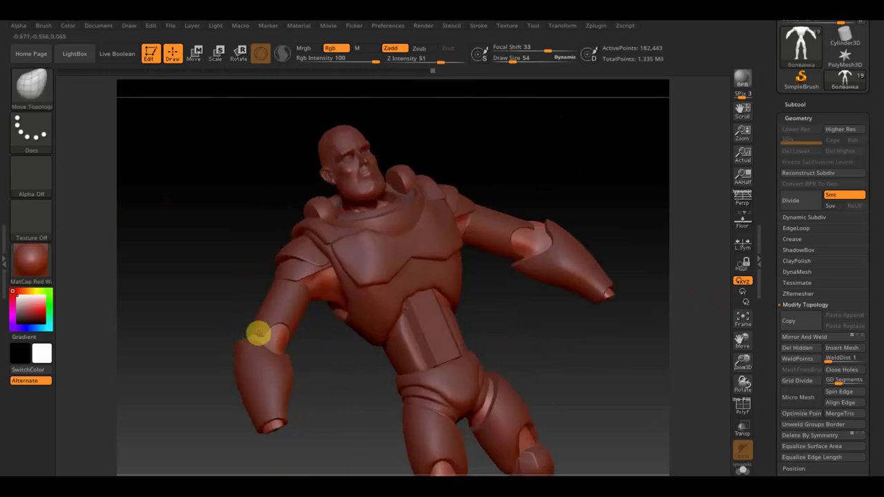
drag(301, 359, 320, 366)
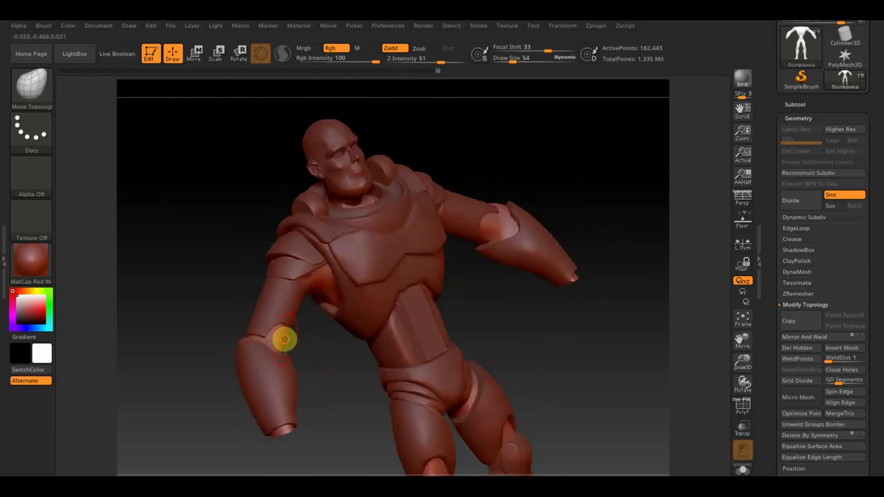
mouse_move(280, 339)
mouse_down()
mouse_move(308, 360)
mouse_move(279, 362)
mouse_move(293, 359)
mouse_up()
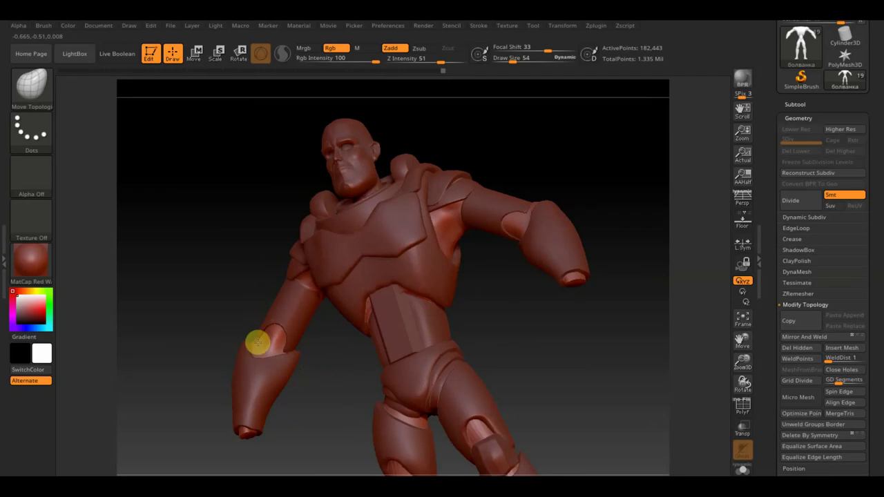
shift+drag(311, 340, 339, 373)
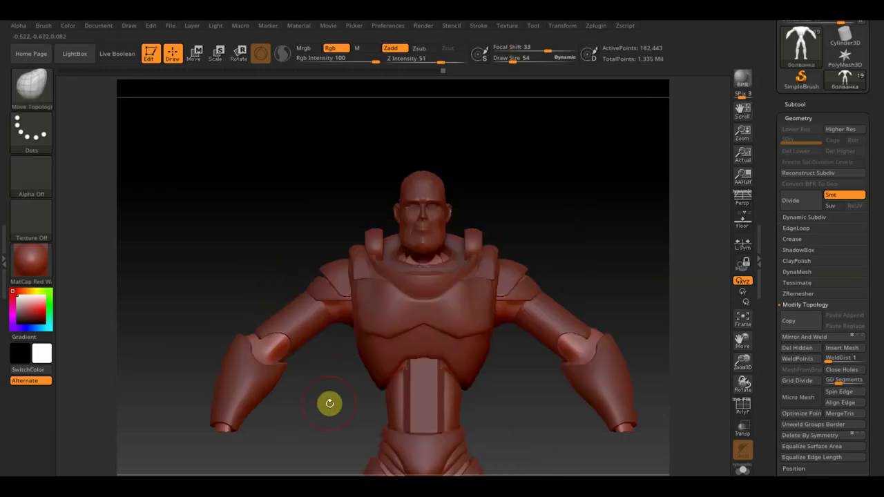
mouse_move(329, 405)
alt+mouse_down()
mouse_move(341, 456)
mouse_move(322, 394)
mouse_move(497, 320)
mouse_move(714, 345)
alt+mouse_up()
mouse_move(598, 375)
alt+mouse_down()
mouse_move(571, 405)
mouse_move(573, 329)
mouse_move(586, 365)
mouse_move(568, 357)
mouse_move(600, 357)
alt+mouse_up()
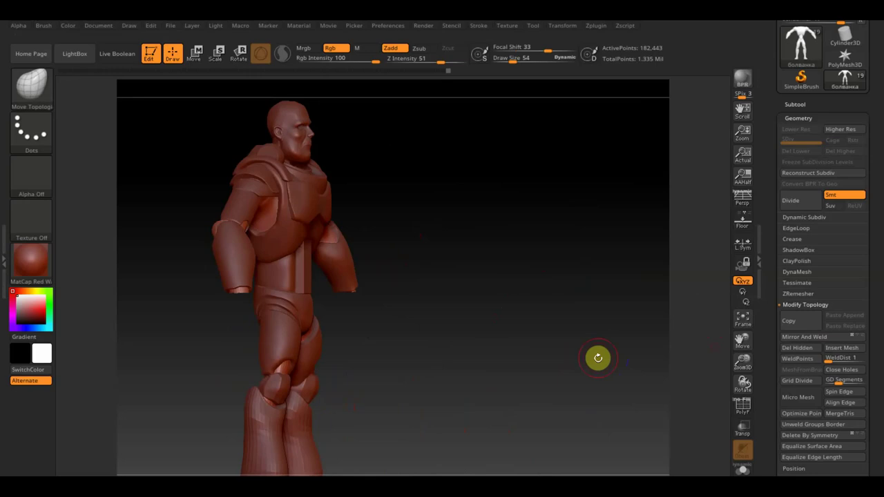
mouse_move(522, 291)
mouse_down()
mouse_move(580, 300)
mouse_move(509, 320)
mouse_move(604, 304)
mouse_up()
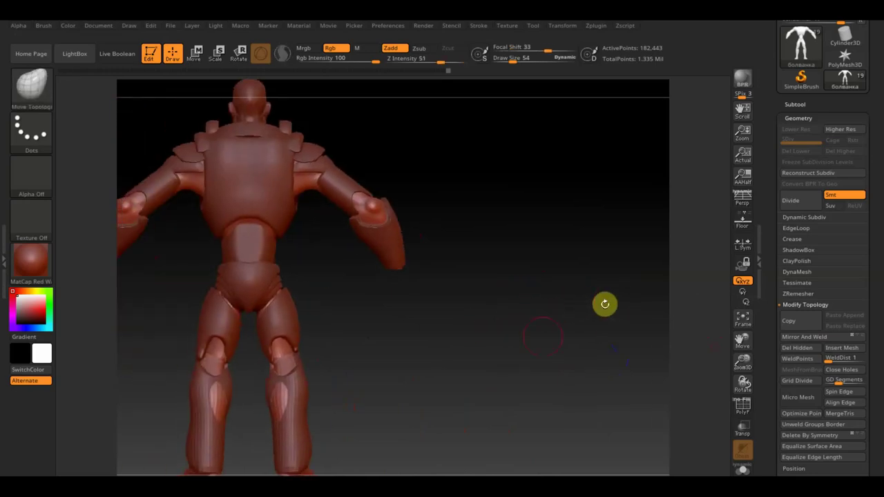
drag(452, 374, 424, 381)
drag(359, 389, 556, 373)
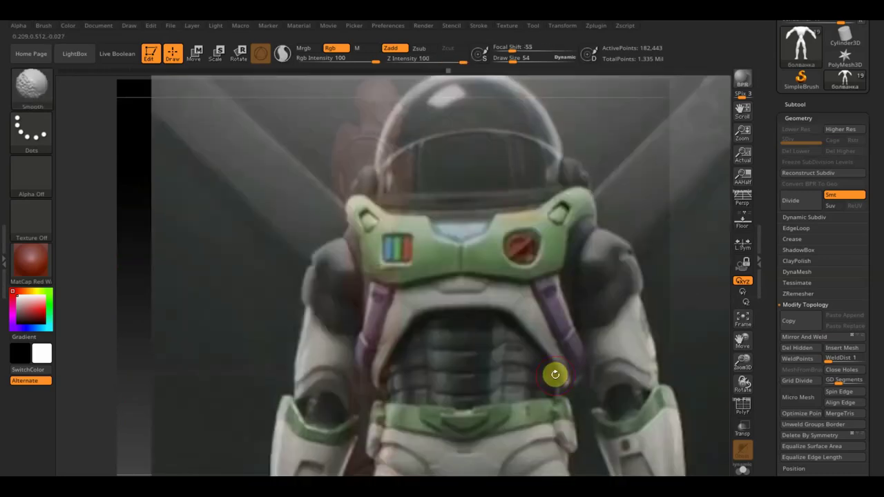
key(shift)
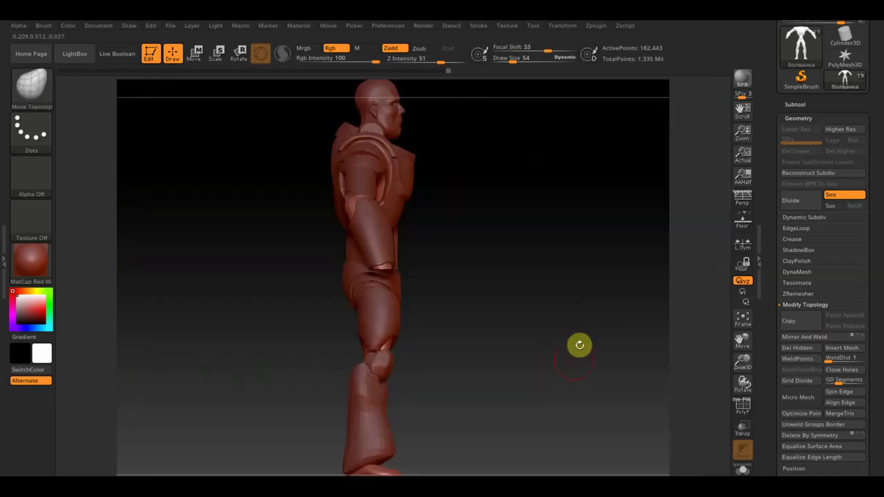
mouse_move(501, 282)
alt+mouse_down()
mouse_move(552, 296)
mouse_move(529, 416)
mouse_move(576, 410)
mouse_move(565, 412)
mouse_move(468, 330)
mouse_move(413, 346)
alt+mouse_up()
key(shift+z)
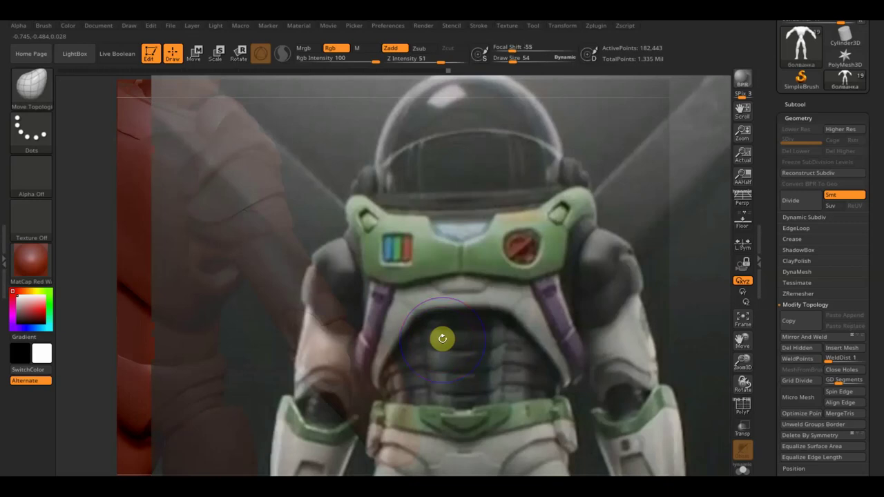
key(shift)
key(shift+z)
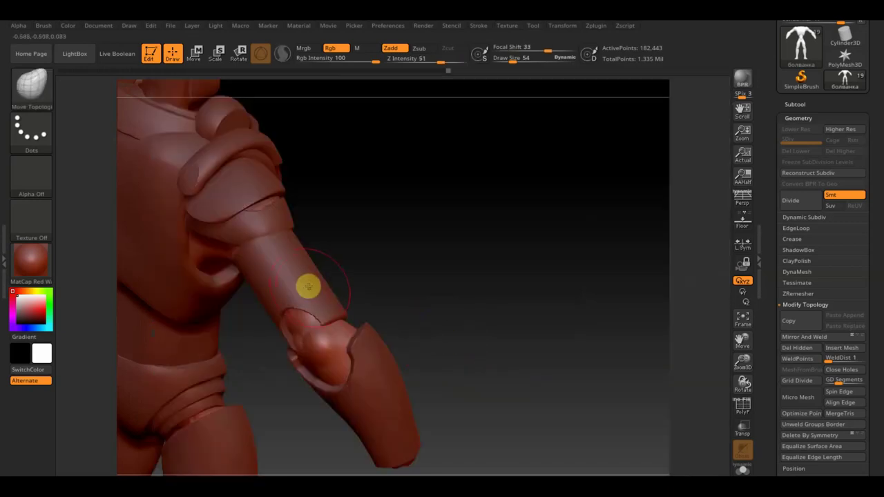
alt+click(305, 286)
Step: Duplicate PM3D_Cylinder3D1, moving the copy down the arm and shrinking it slightly
mouse_move(342, 285)
mouse_down()
mouse_move(523, 278)
mouse_move(615, 251)
mouse_up()
click(801, 107)
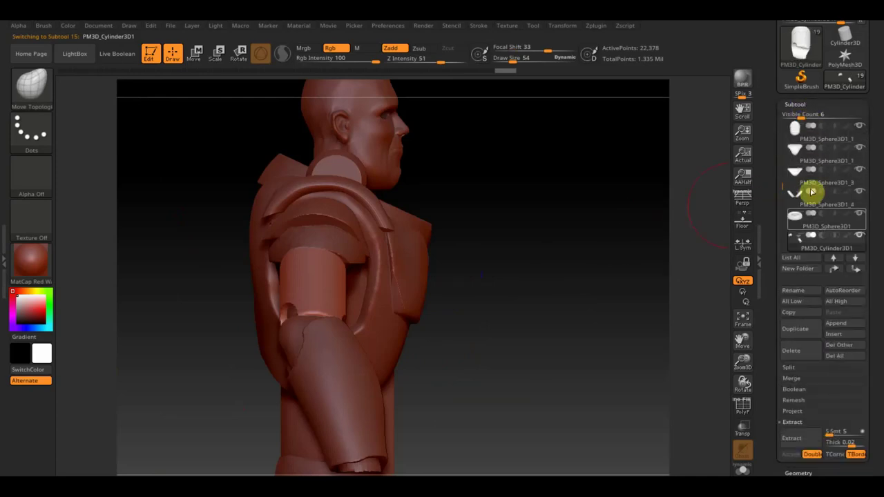
click(814, 328)
mouse_move(583, 282)
mouse_down()
mouse_move(578, 370)
mouse_move(578, 362)
mouse_move(391, 211)
mouse_up()
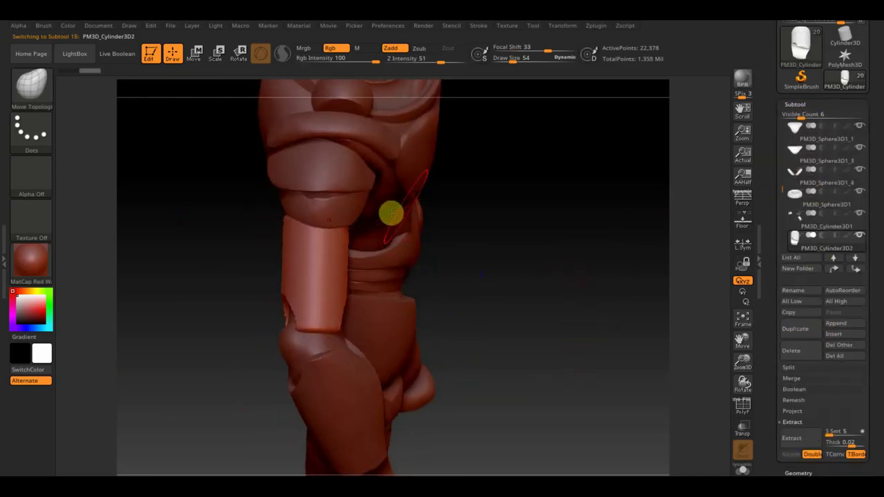
click(196, 53)
drag(318, 202, 318, 219)
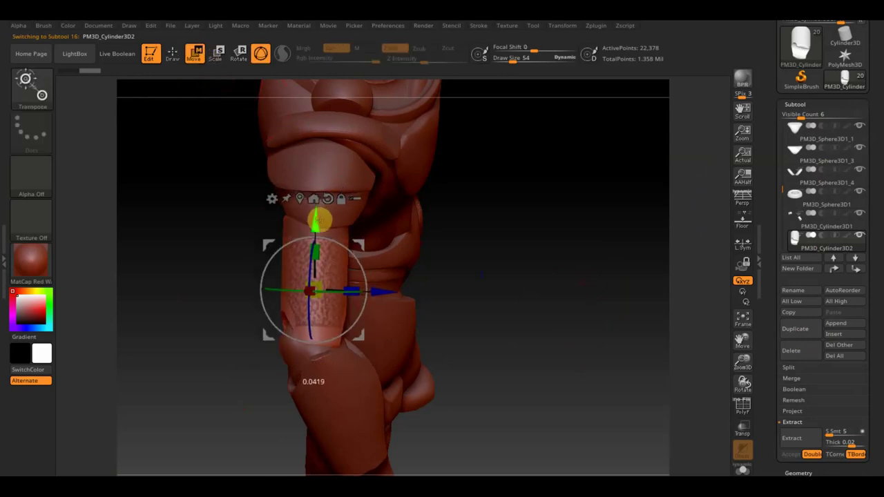
drag(326, 283, 318, 283)
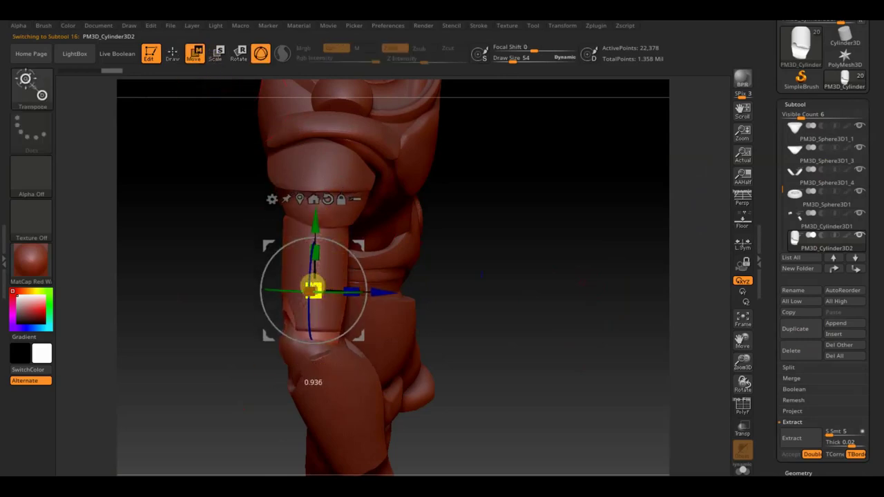
Step: Move the original arm cylinder up toward the shoulder, then make Extract3 active
drag(511, 262, 551, 233)
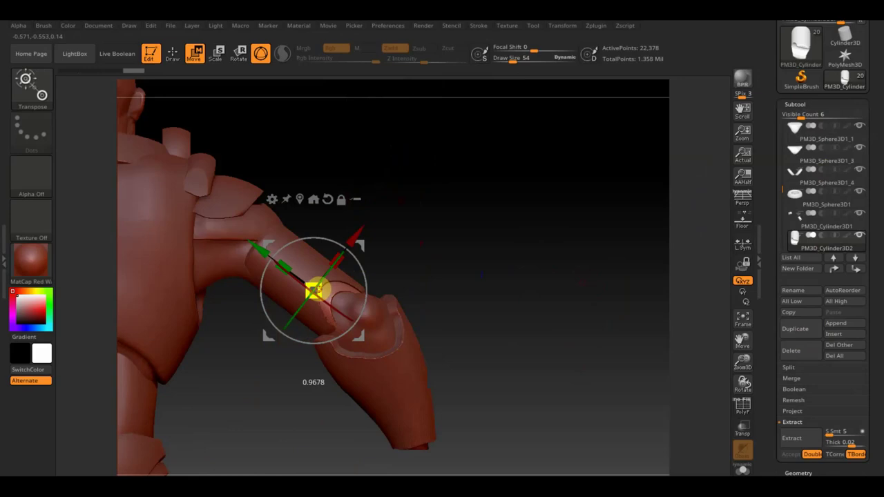
mouse_move(428, 257)
mouse_down()
mouse_move(402, 323)
mouse_move(408, 351)
mouse_move(416, 325)
mouse_move(456, 280)
mouse_up()
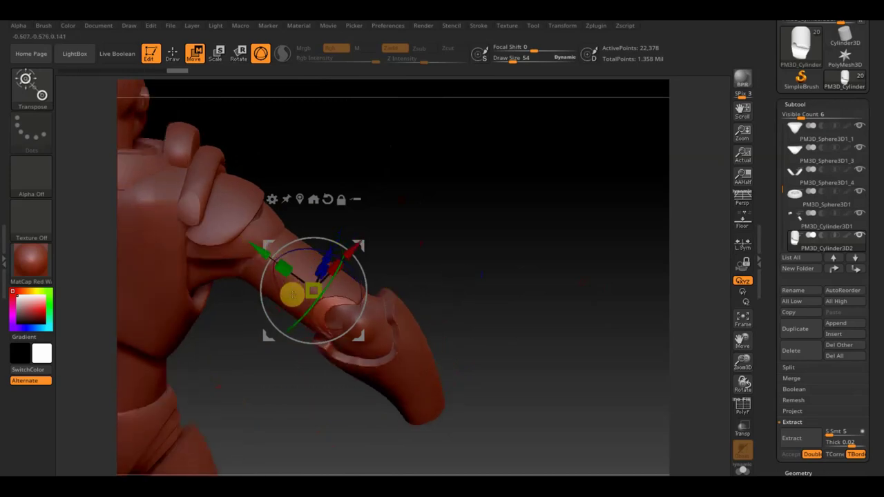
alt+click(293, 296)
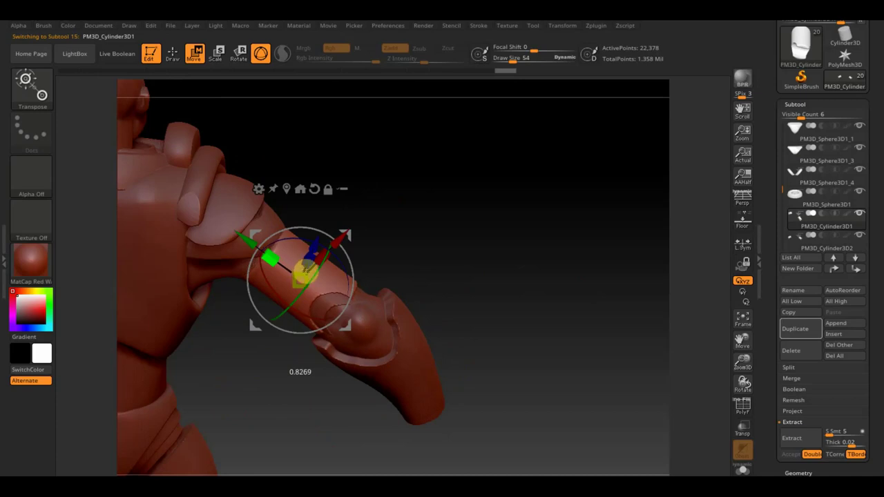
drag(244, 237, 223, 228)
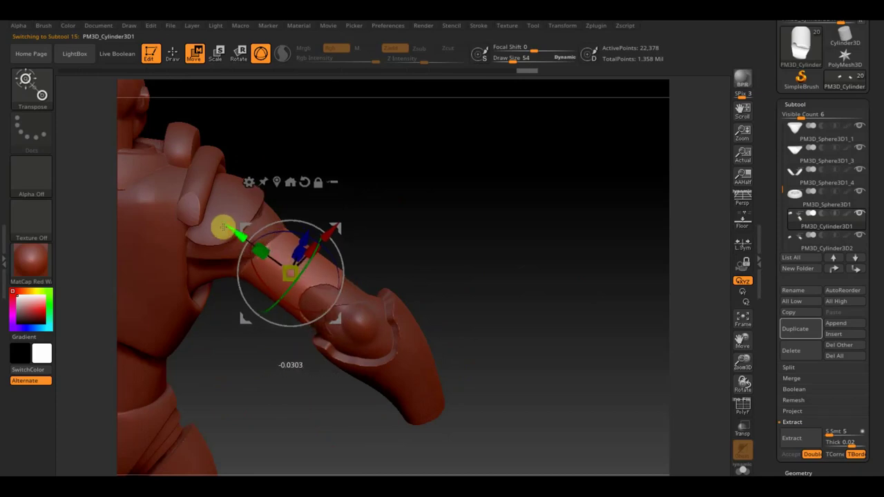
click(172, 54)
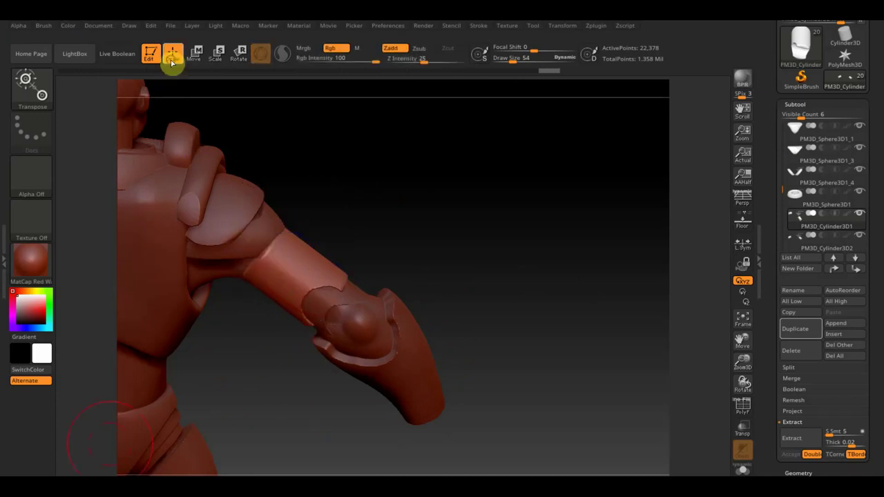
alt+click(268, 238)
drag(366, 233, 287, 233)
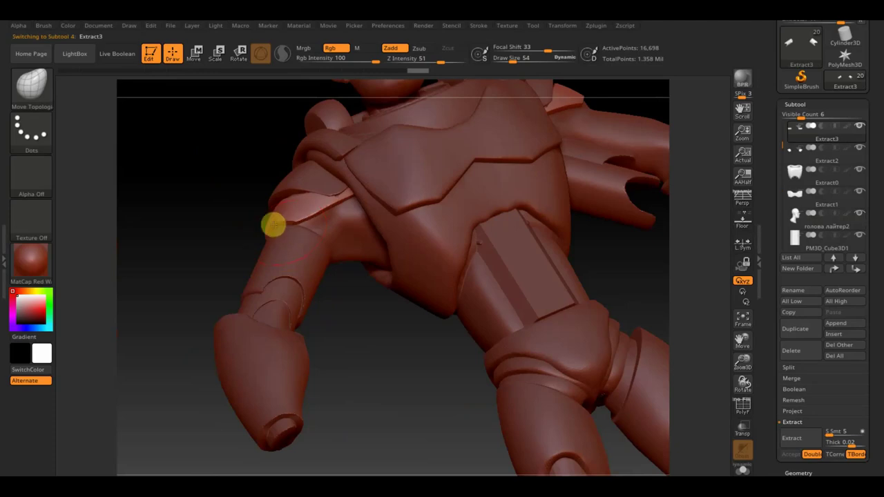
mouse_move(266, 238)
mouse_down()
mouse_move(217, 229)
mouse_move(302, 239)
mouse_move(327, 205)
mouse_move(348, 203)
mouse_up()
mouse_move(306, 235)
mouse_down()
mouse_move(377, 223)
mouse_move(297, 230)
mouse_up()
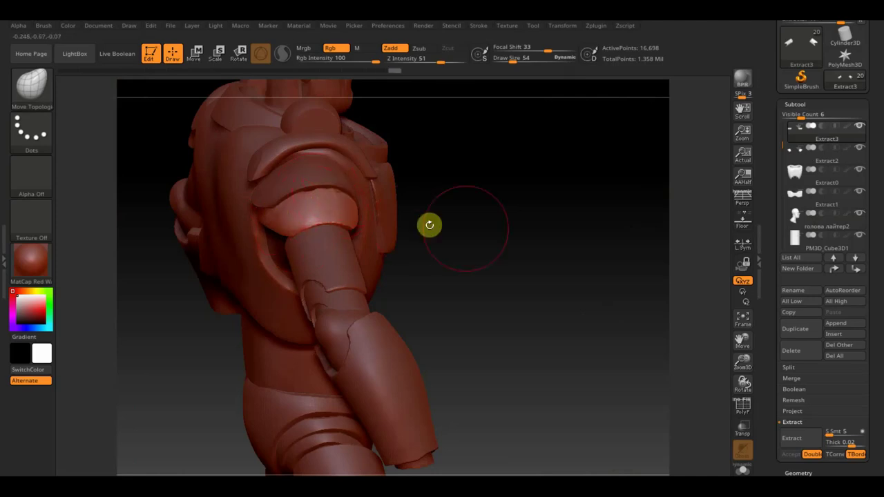
drag(431, 223, 424, 233)
drag(398, 307, 377, 340)
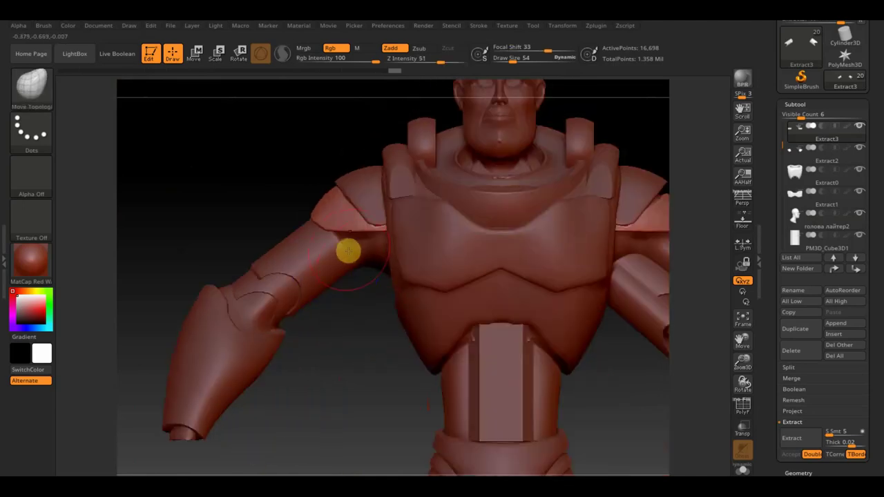
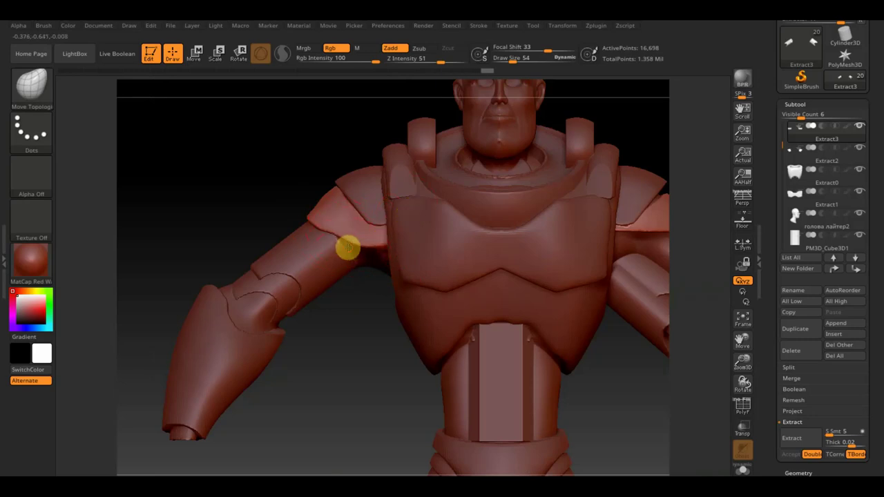
Step: Select the upper-arm and elbow joint pieces and view the arm from front and side
alt+click(345, 267)
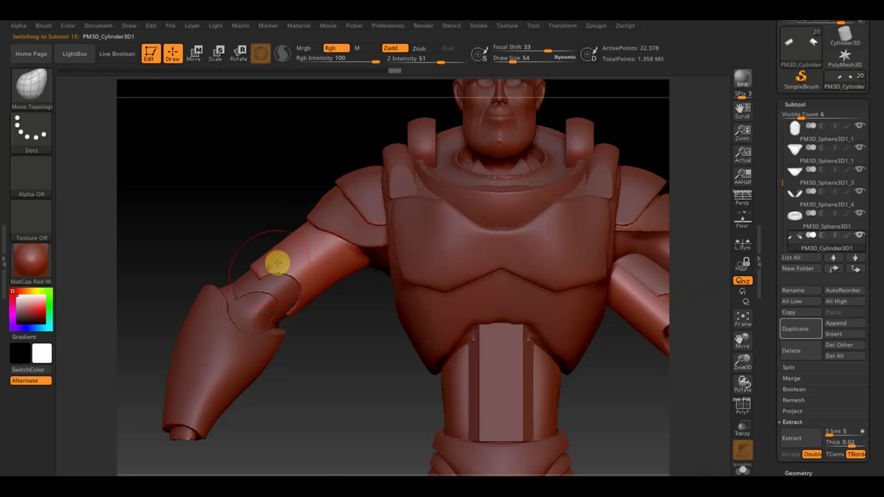
key(shift)
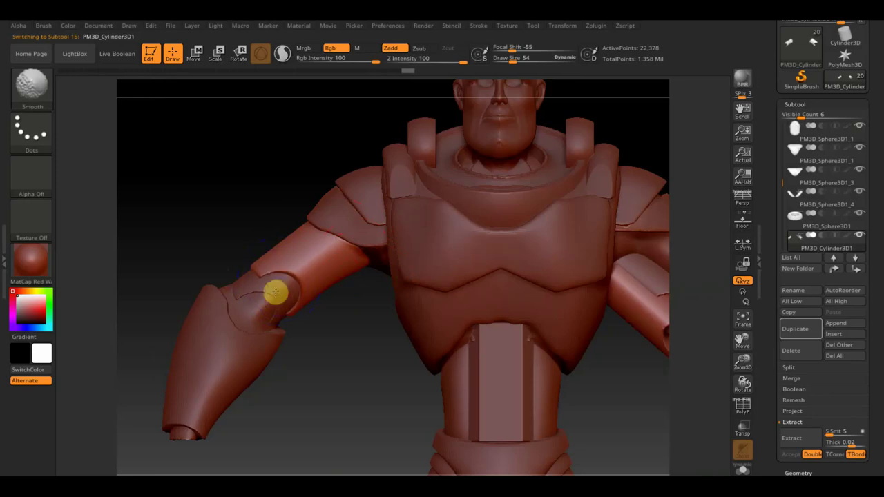
alt+click(277, 291)
shift+drag(249, 303, 240, 297)
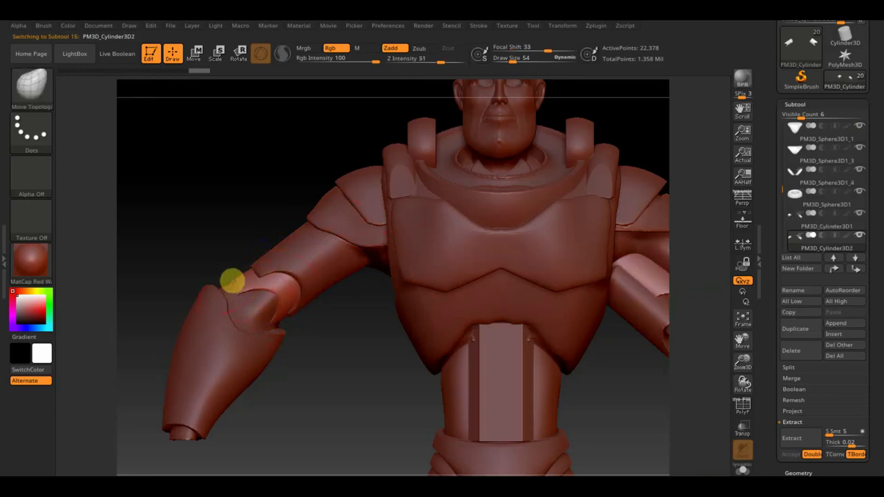
alt+click(262, 266)
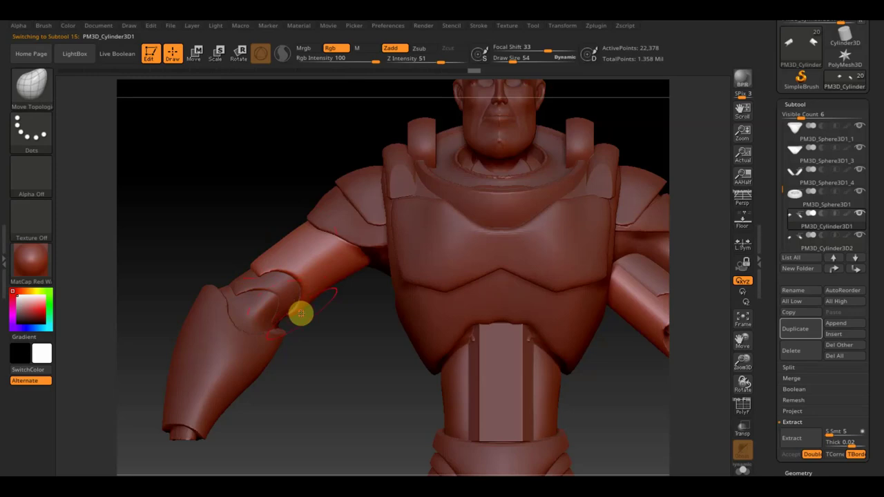
alt+click(274, 302)
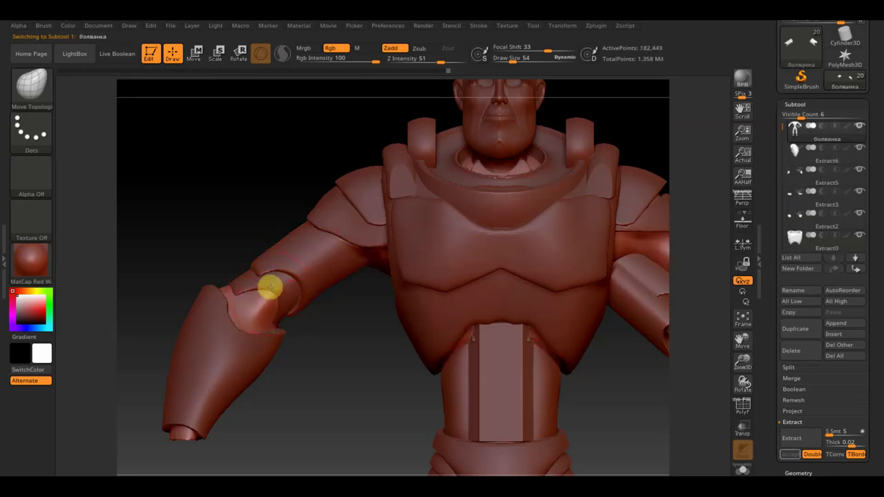
mouse_move(272, 293)
right_down()
mouse_move(355, 387)
mouse_move(292, 302)
right_up()
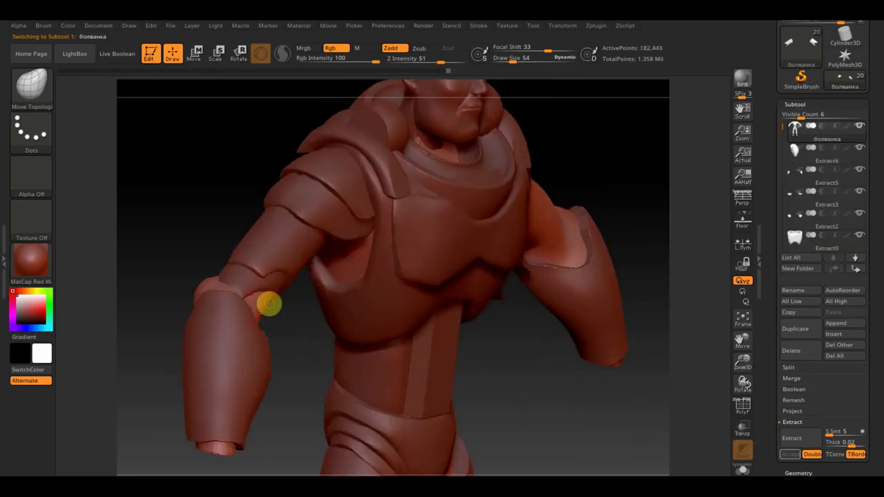
right_drag(173, 265, 205, 292)
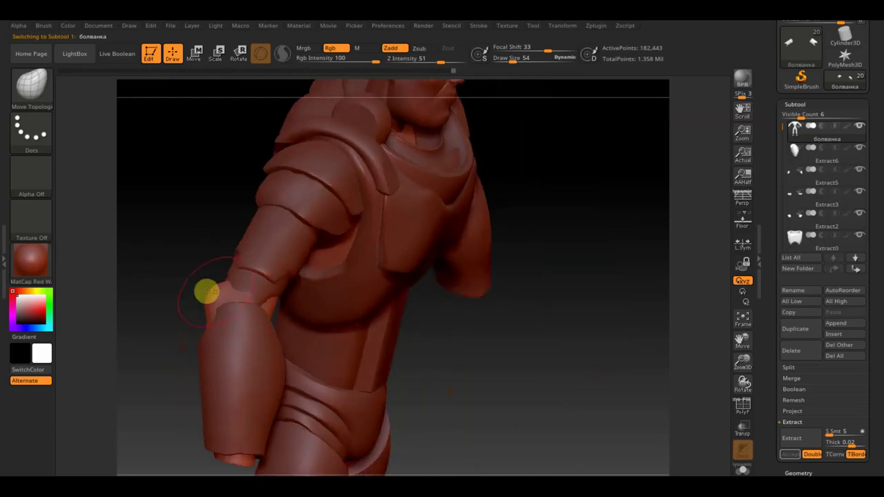
right_drag(484, 337, 458, 329)
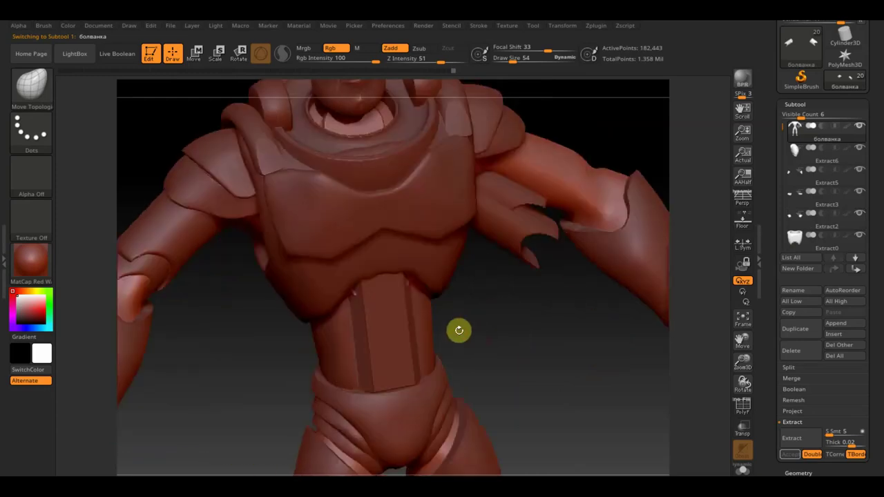
right_drag(184, 319, 326, 341)
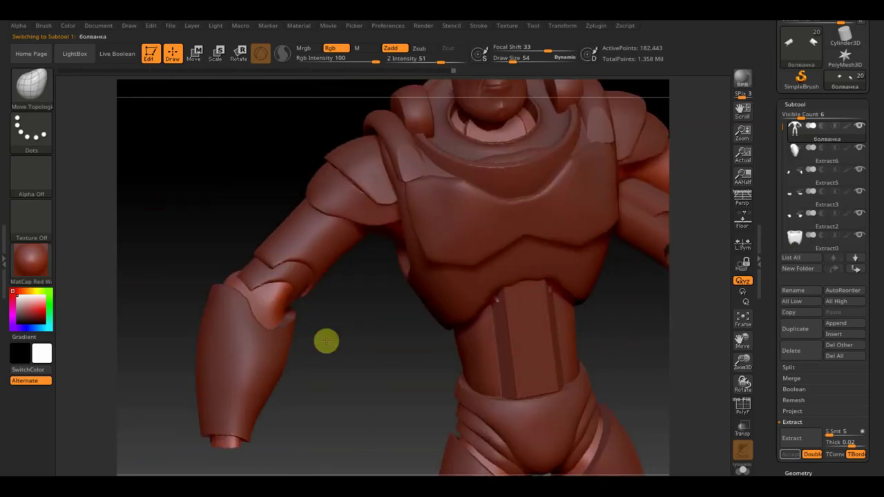
Step: Check the elbow and forearm pieces and switch from smoothing to the Move brush (B, M, T)
alt+click(251, 286)
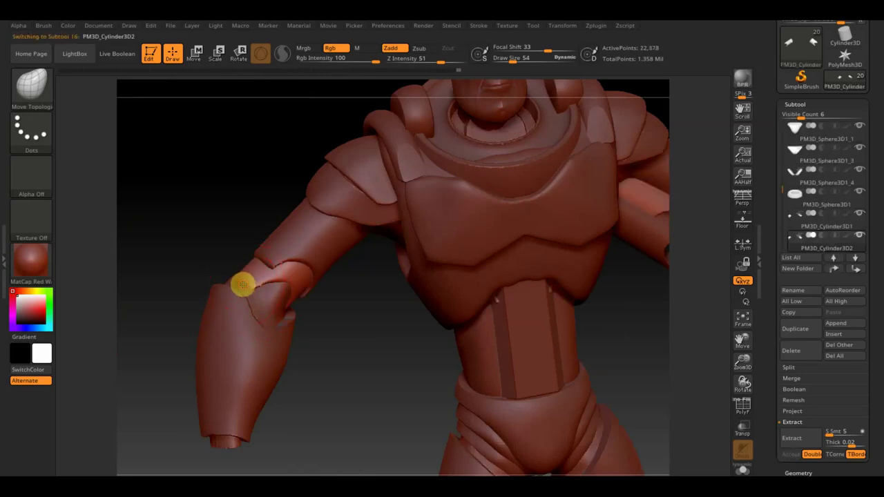
mouse_move(217, 245)
right_down()
mouse_move(299, 234)
mouse_move(232, 276)
right_up()
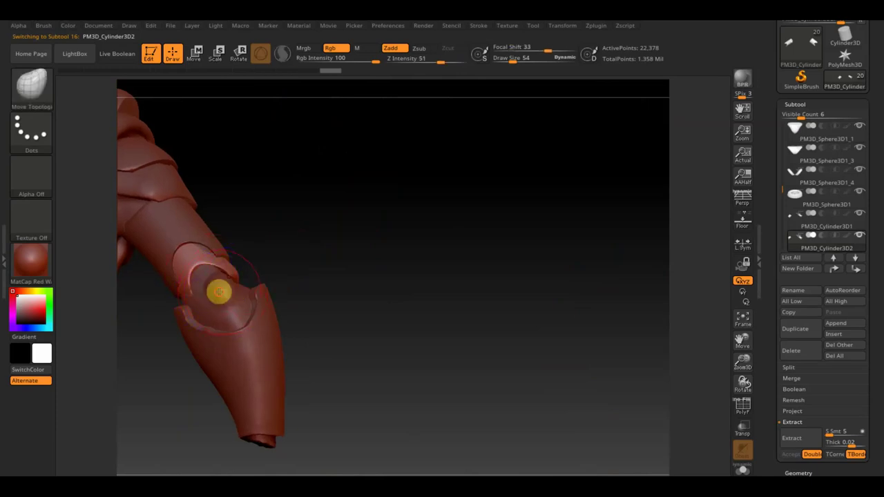
alt+click(219, 292)
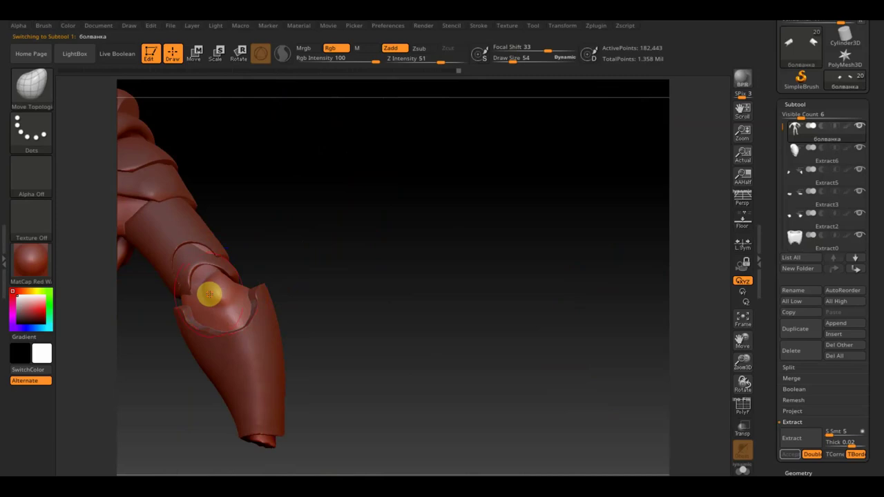
drag(327, 290, 304, 315)
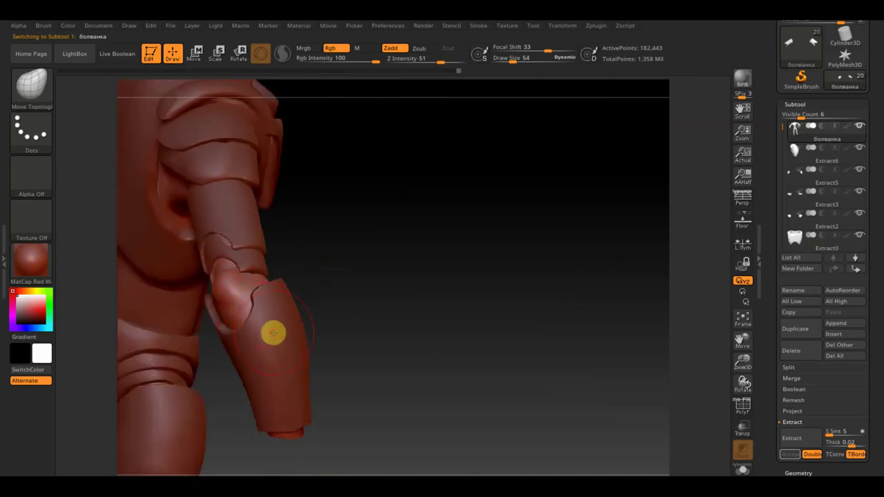
drag(377, 299, 308, 308)
alt+click(262, 294)
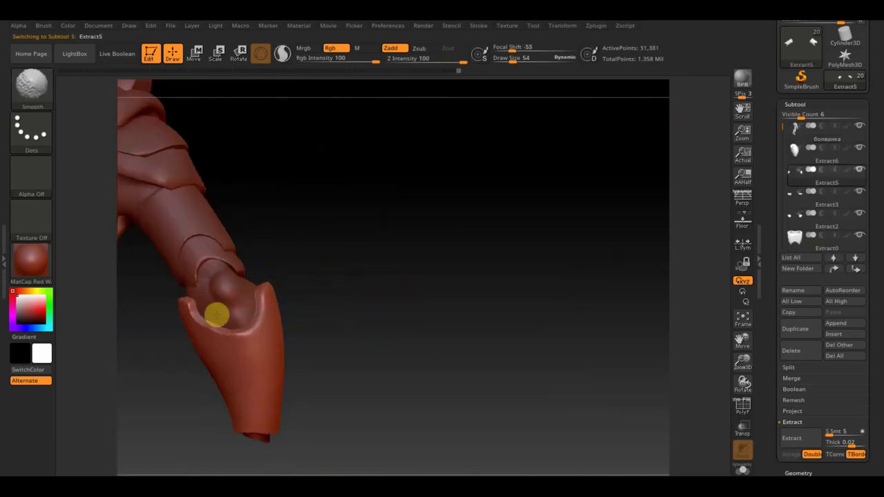
key(b)
key(m)
key(t)
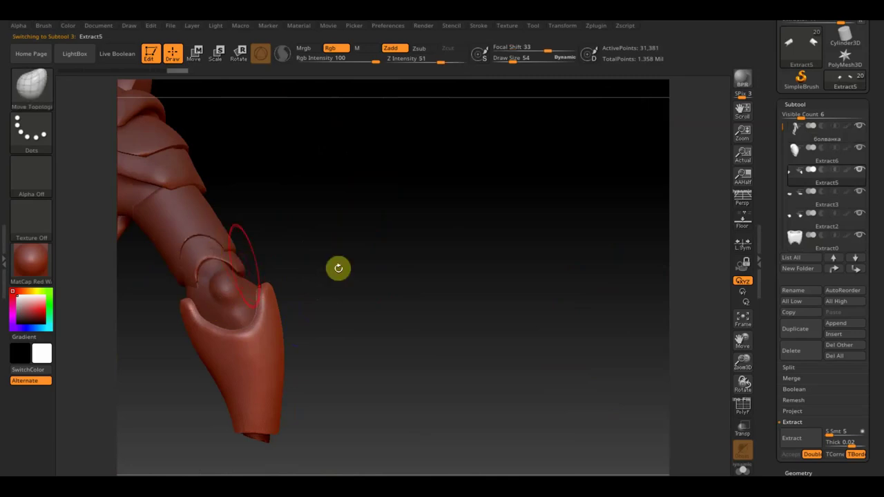
drag(338, 268, 347, 329)
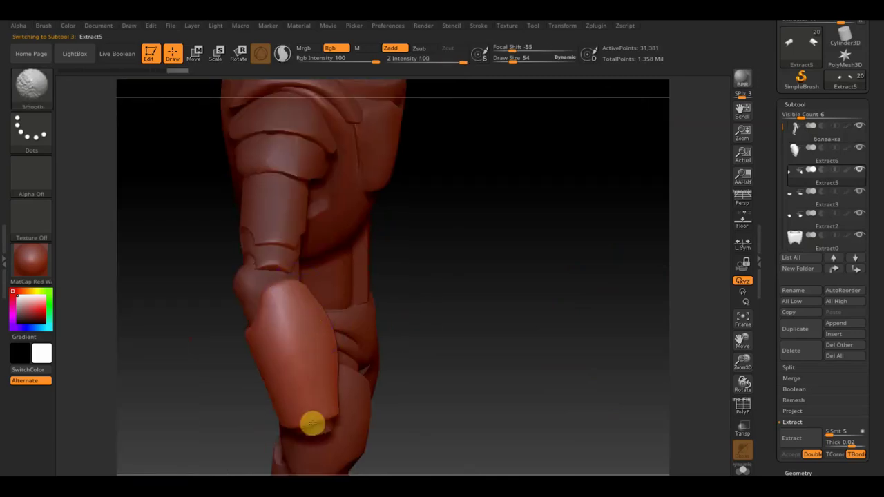
drag(440, 396, 229, 387)
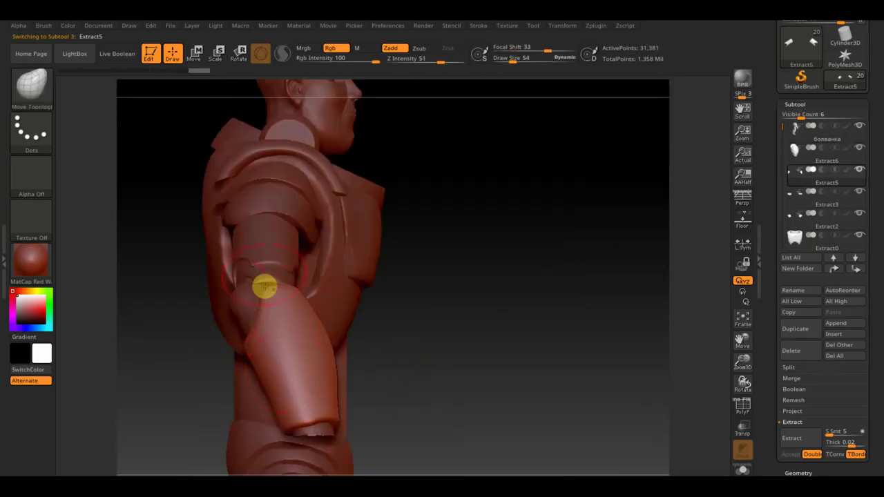
key(f)
mouse_move(454, 296)
mouse_down()
mouse_move(407, 327)
mouse_move(562, 247)
mouse_move(523, 203)
mouse_up()
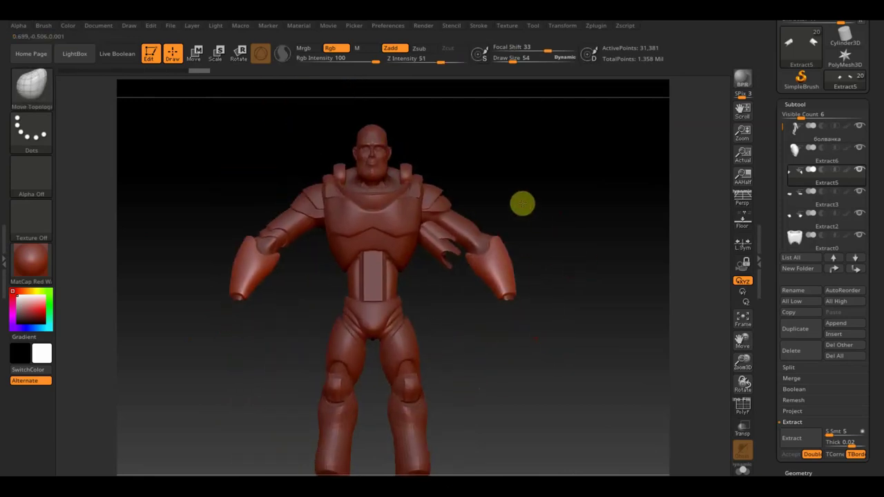
Step: Apply Mirror And Weld to the upper-arm and elbow joint pieces
alt+click(294, 225)
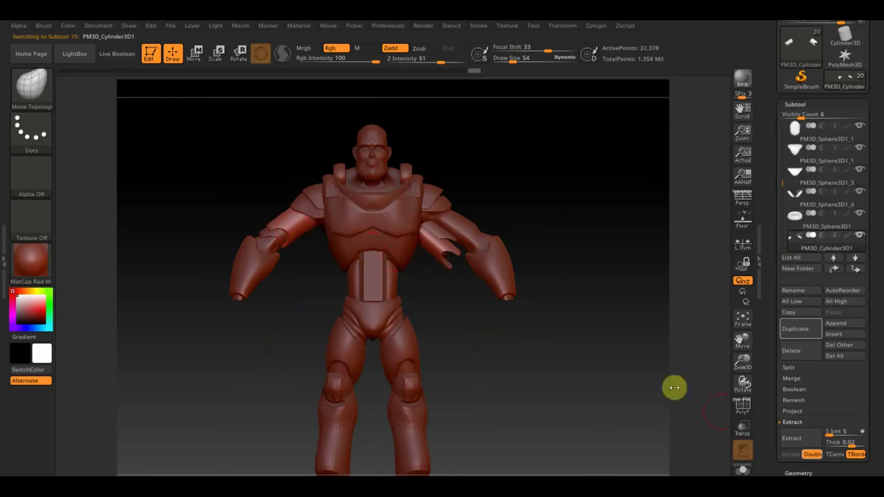
click(800, 473)
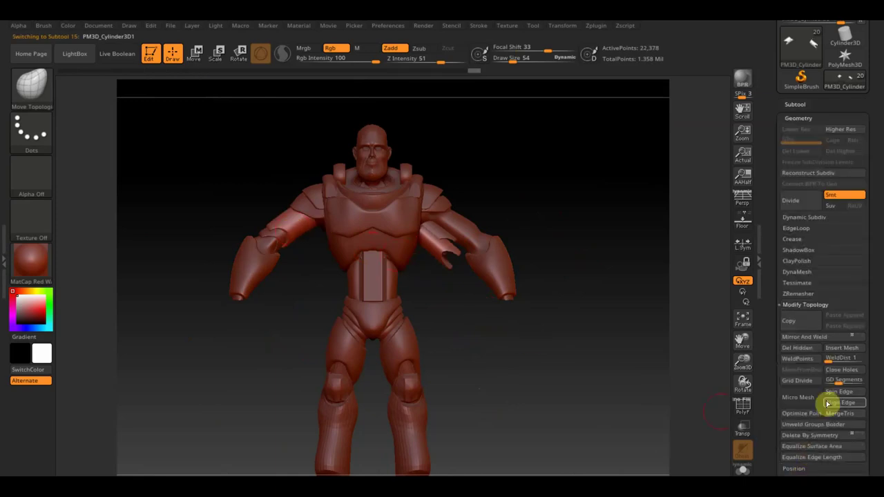
alt+click(274, 236)
click(828, 338)
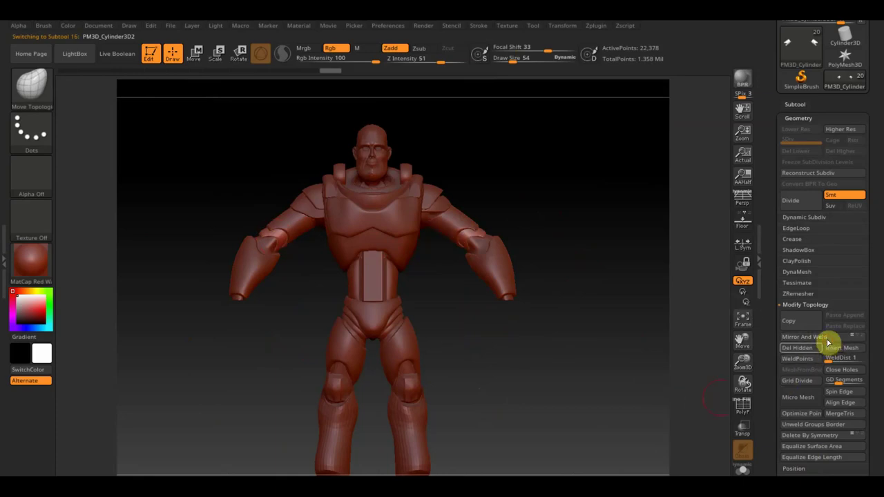
Step: Orbit around the mirrored arms and lower the draw size to 14
ctrl+right_drag(553, 375, 558, 381)
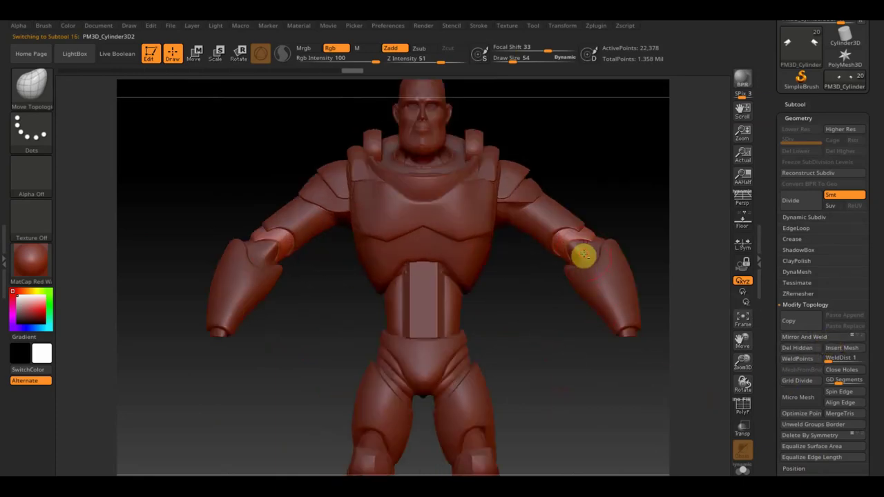
ctrl+right_drag(636, 407, 507, 337)
mouse_move(541, 364)
right_down()
mouse_move(544, 391)
mouse_move(588, 458)
mouse_move(465, 407)
mouse_move(626, 241)
right_up()
mouse_move(329, 118)
right_down()
mouse_move(326, 193)
mouse_move(312, 210)
mouse_move(455, 196)
mouse_move(538, 220)
mouse_move(525, 322)
right_up()
drag(533, 58, 503, 62)
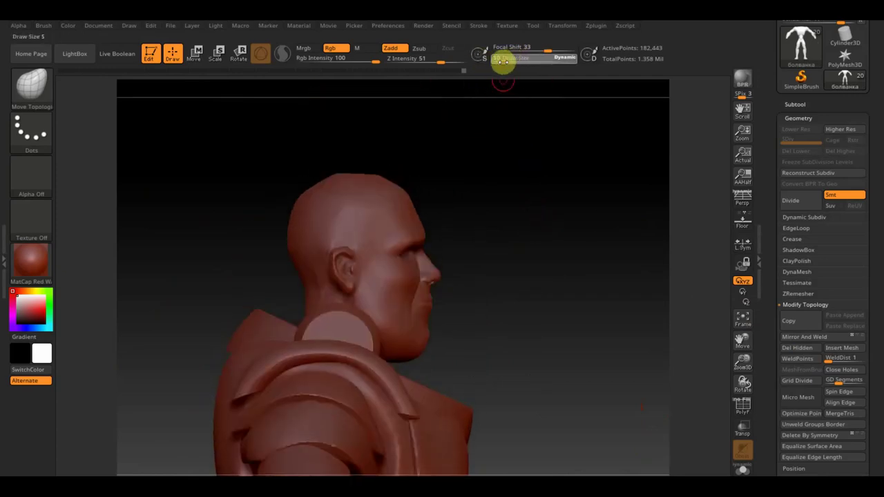
mouse_move(588, 282)
ctrl+right_down()
mouse_move(540, 268)
mouse_move(482, 270)
mouse_move(532, 193)
mouse_move(567, 165)
ctrl+right_up()
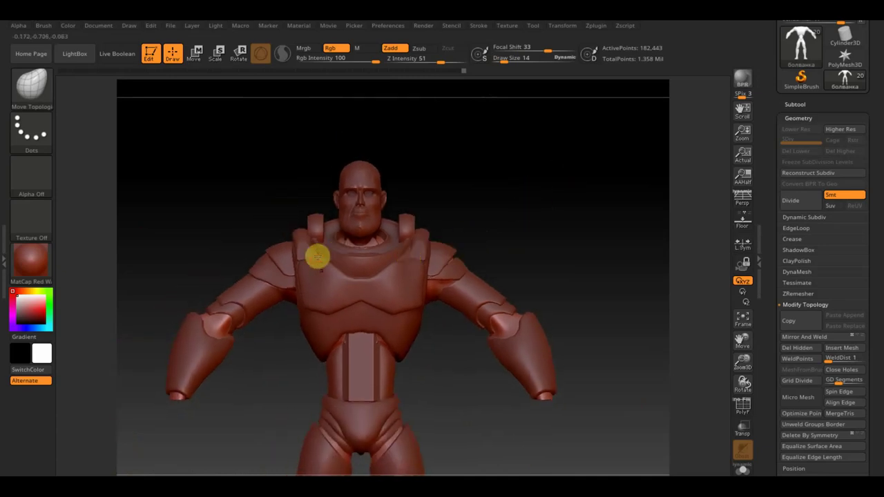
Step: Cycle through the chest plate, neck ring, belly strip and ring armour subtools
alt+click(407, 277)
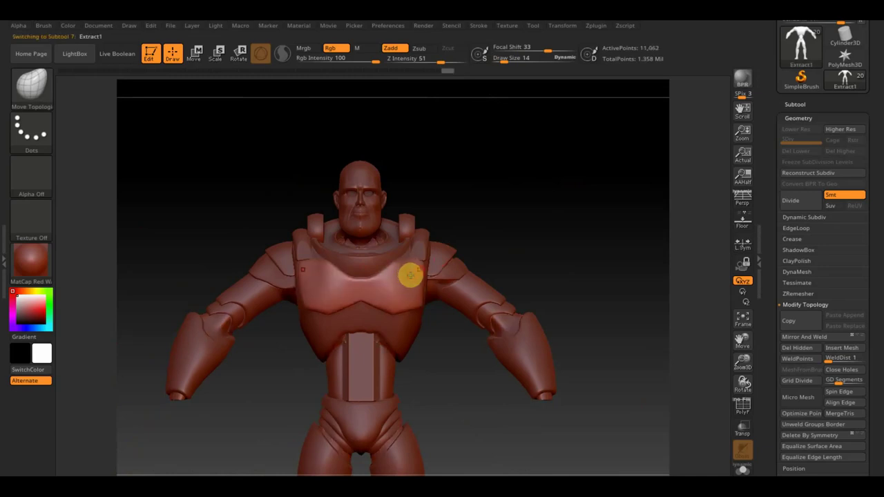
alt+click(413, 335)
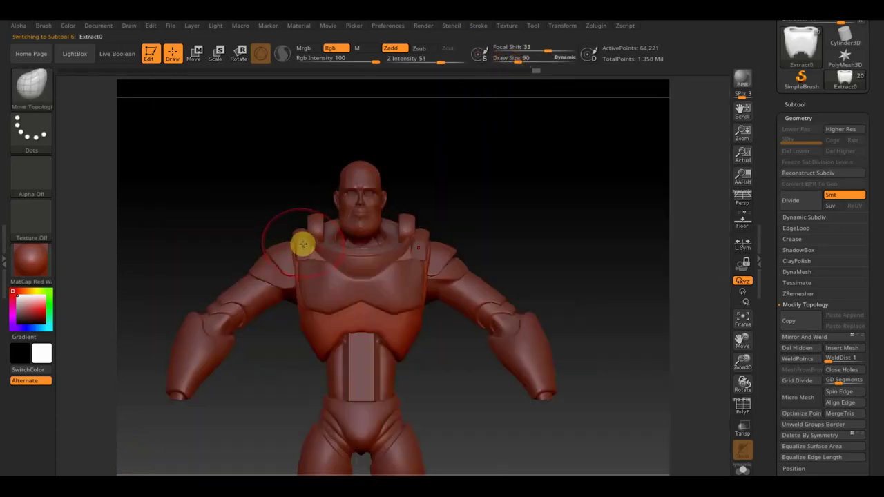
alt+click(302, 239)
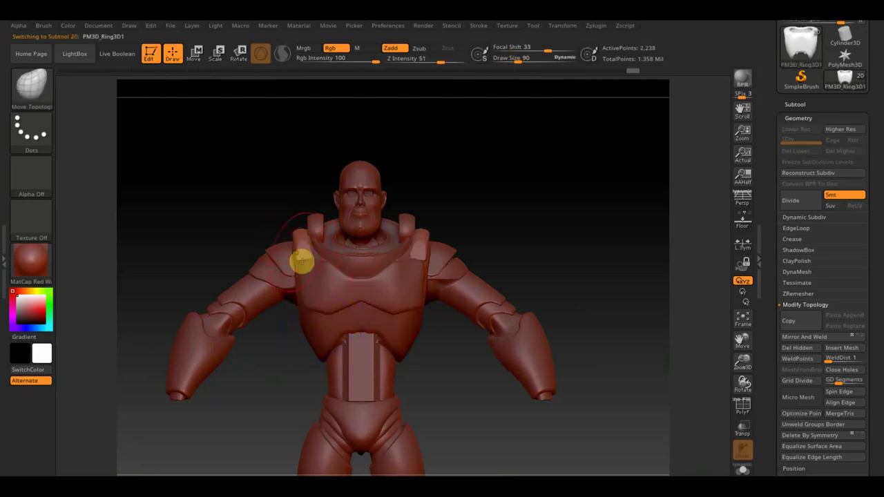
alt+click(320, 340)
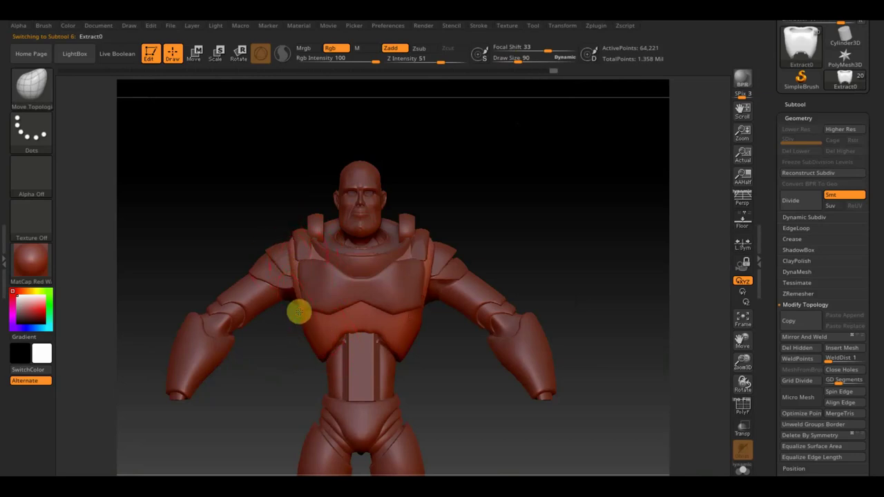
alt+click(331, 366)
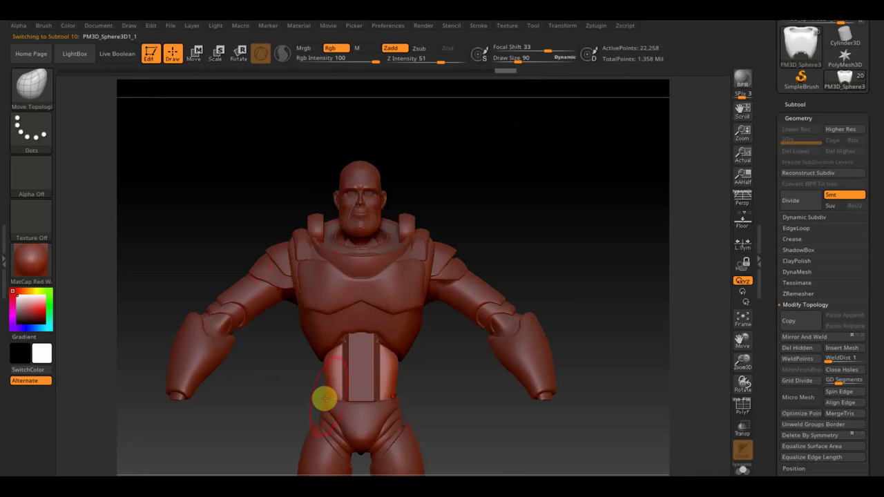
alt+click(429, 248)
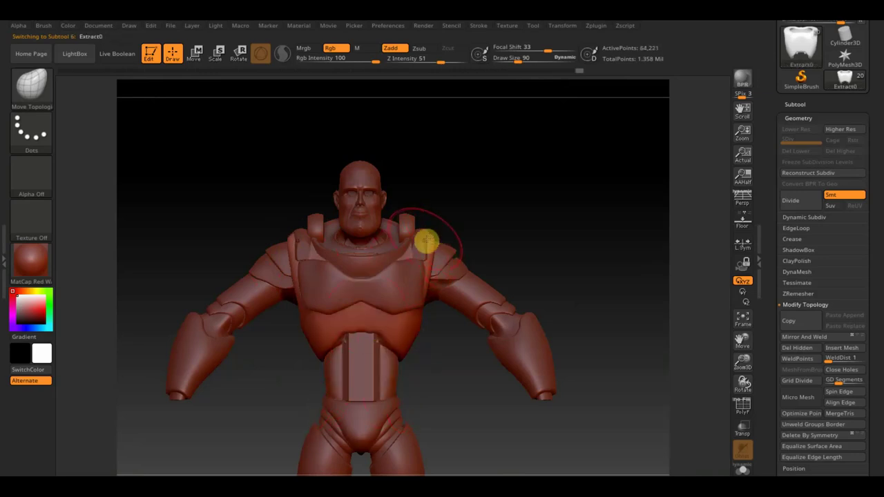
alt+click(424, 239)
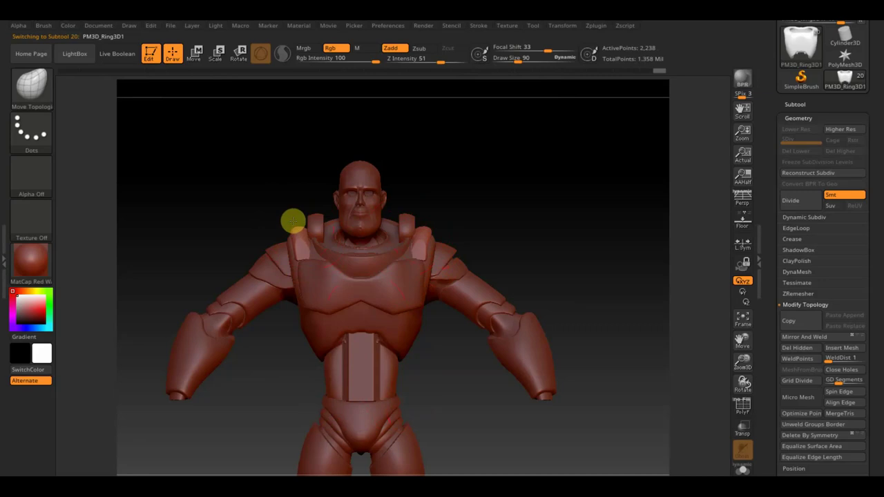
Step: Review the chest-and-back armour piece from the shoulder and back
right_drag(299, 198, 276, 240)
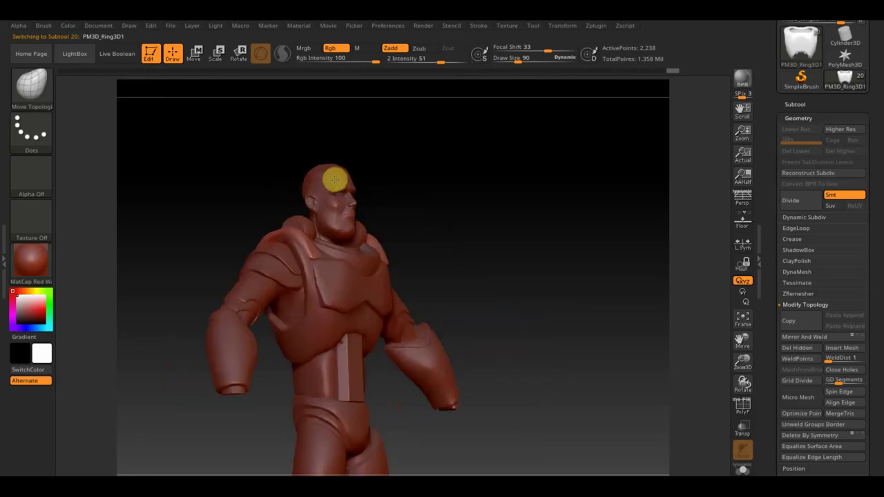
alt+click(282, 243)
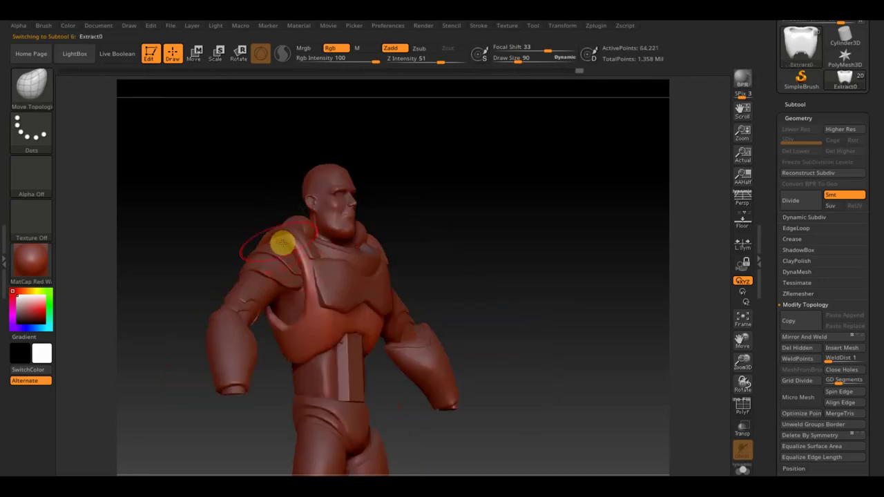
mouse_move(229, 209)
right_down()
mouse_move(270, 230)
mouse_move(212, 193)
right_up()
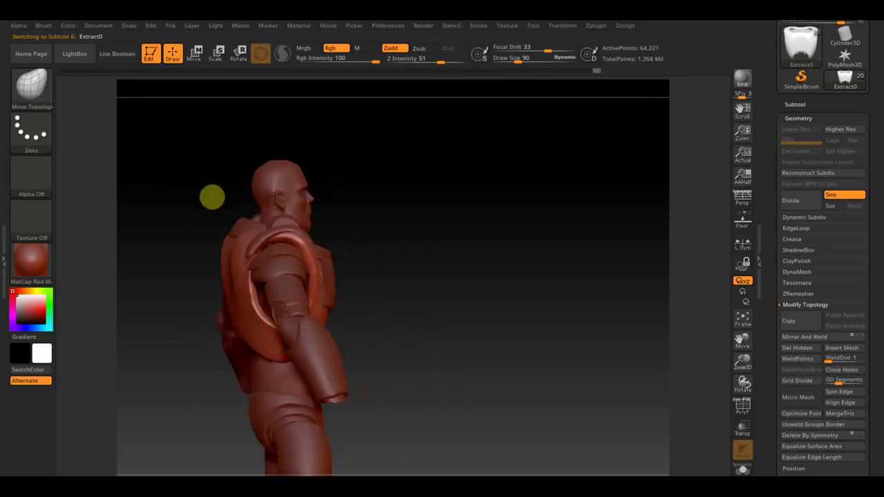
right_drag(179, 218, 212, 200)
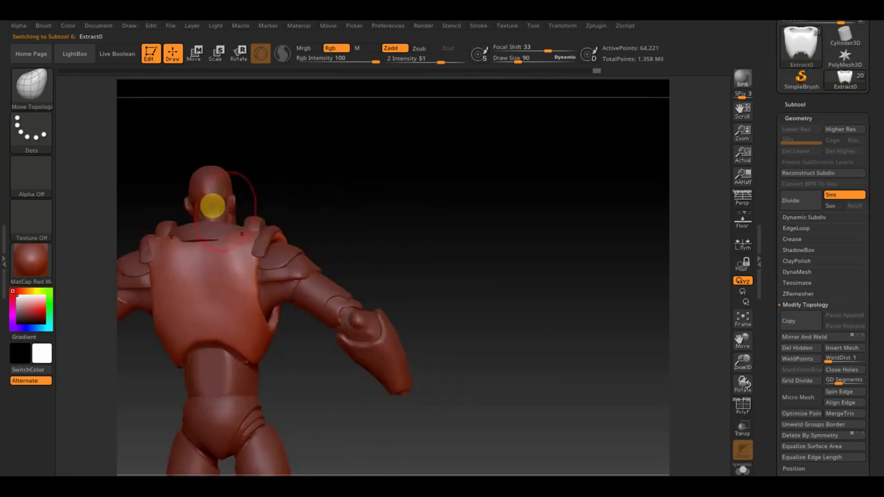
alt+click(261, 254)
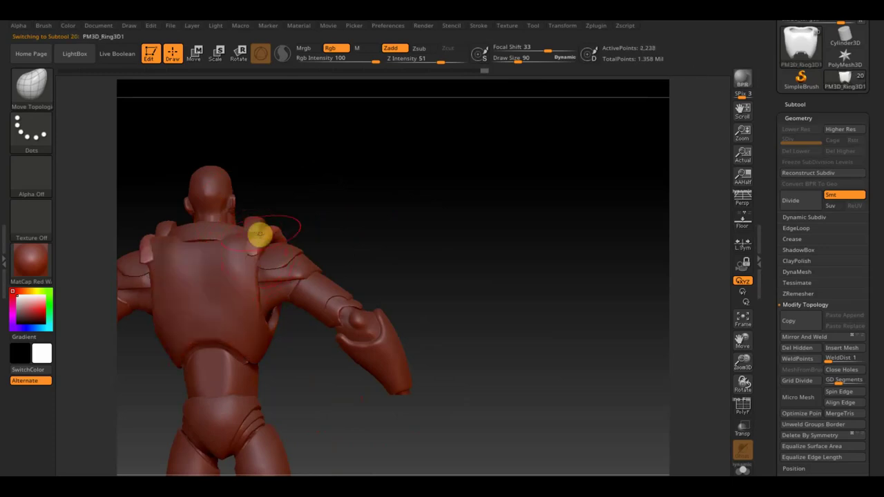
alt+click(254, 268)
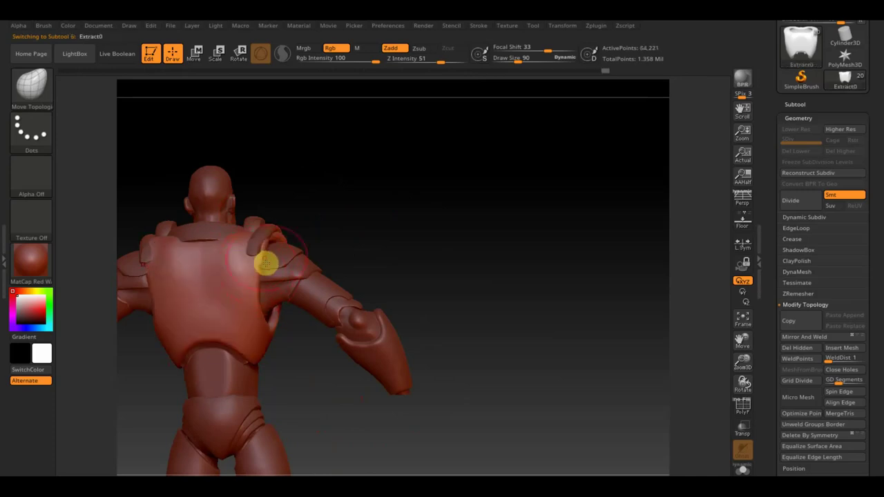
drag(310, 244, 328, 251)
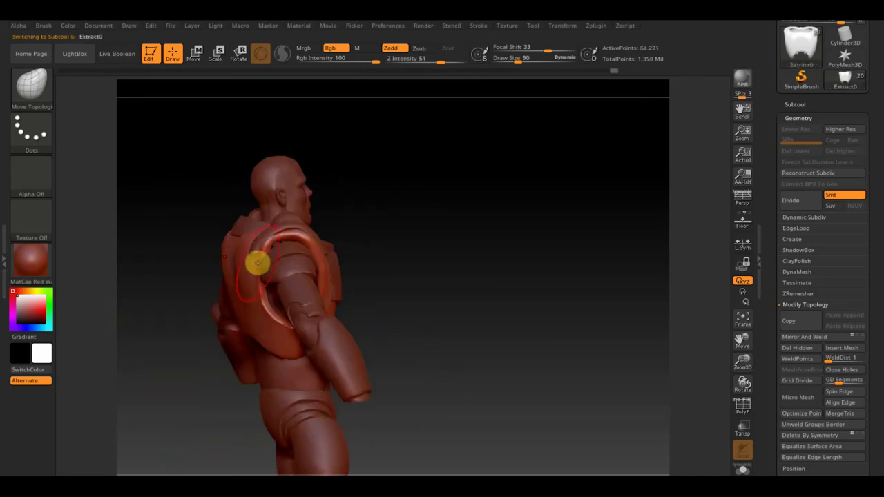
Step: Smooth the shoulder pad edge and the chest plate surface
key(shift)
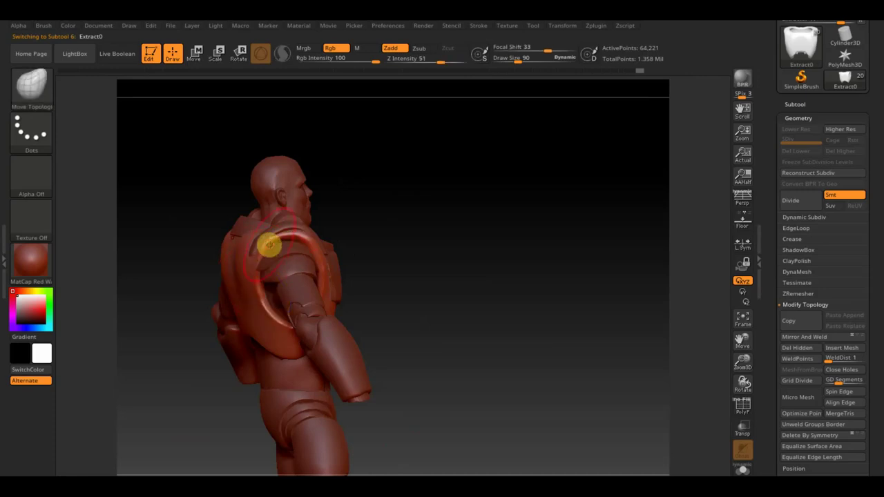
alt+click(283, 254)
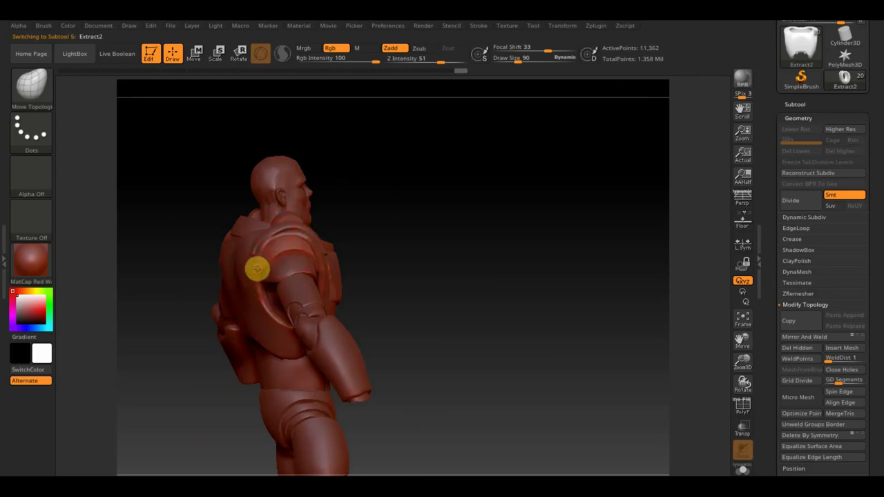
drag(416, 264, 436, 262)
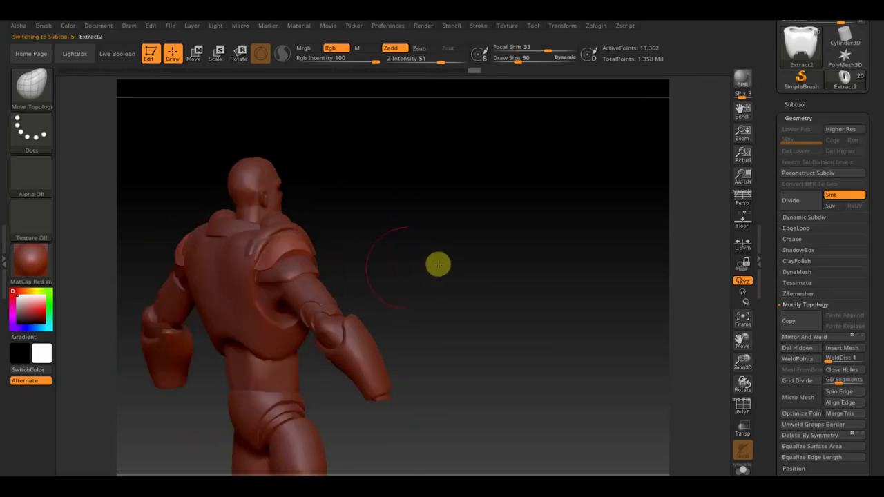
alt+click(255, 263)
mouse_move(355, 230)
mouse_down()
mouse_move(394, 231)
mouse_move(410, 215)
mouse_move(321, 295)
mouse_up()
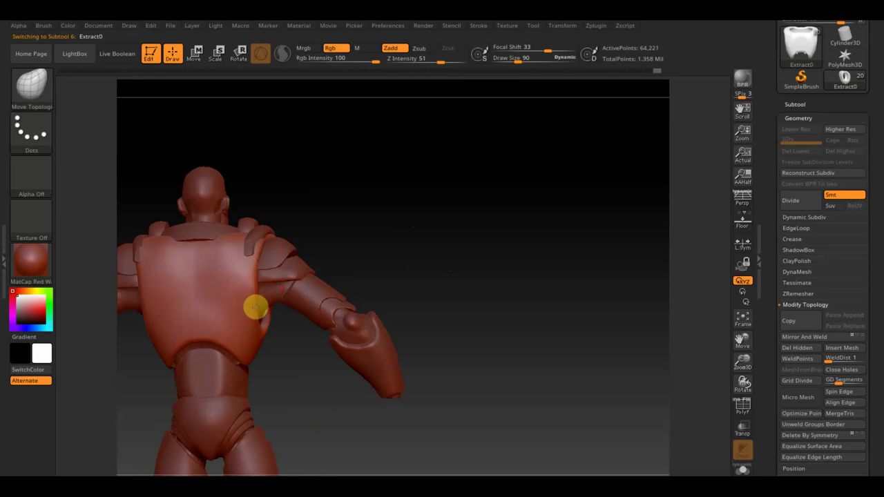
mouse_move(304, 228)
mouse_down()
mouse_move(343, 231)
mouse_move(248, 245)
mouse_up()
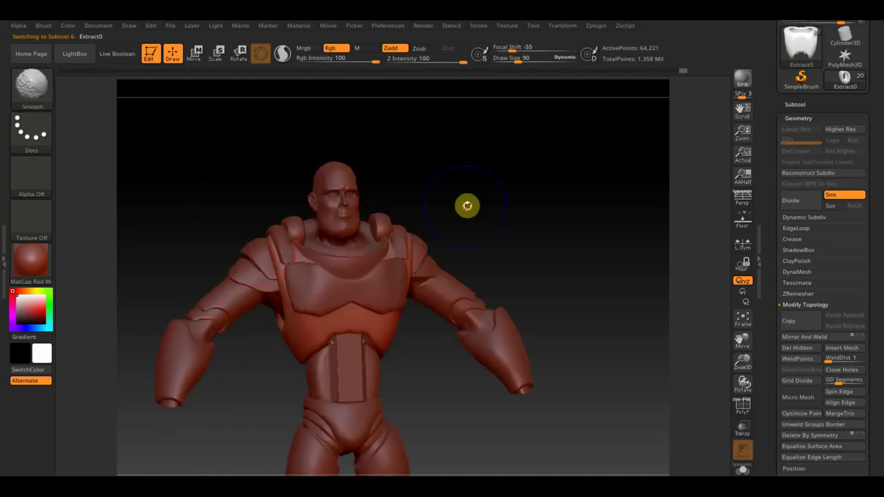
shift+drag(465, 203, 469, 215)
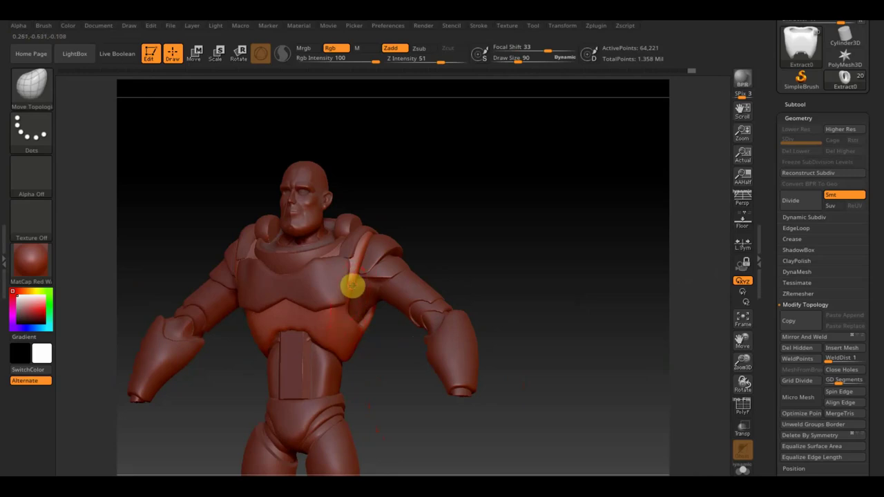
mouse_move(344, 284)
mouse_down()
mouse_move(352, 264)
mouse_move(352, 315)
mouse_up()
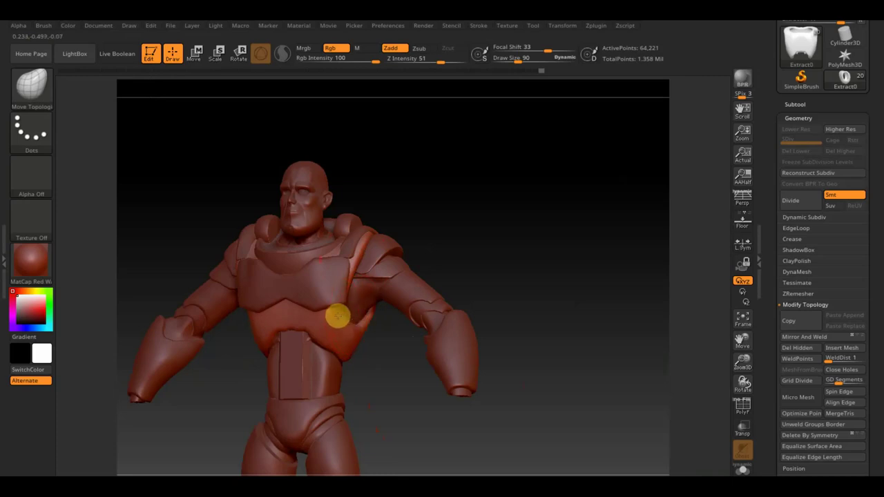
mouse_move(340, 316)
shift+mouse_down()
mouse_move(349, 335)
mouse_move(347, 298)
shift+mouse_up()
Step: Trim the belly armour plate Extract1 with two diagonal TrimCurve cuts
alt+click(340, 295)
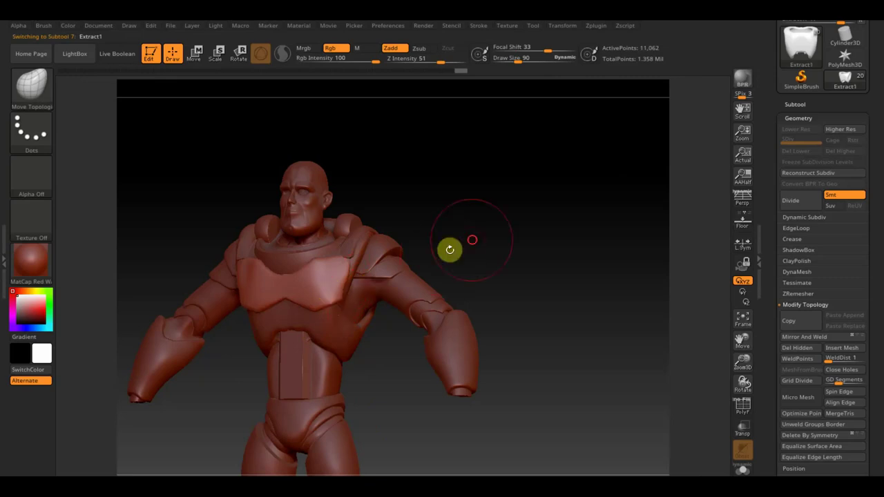
drag(450, 249, 503, 235)
key(ctrl+shift)
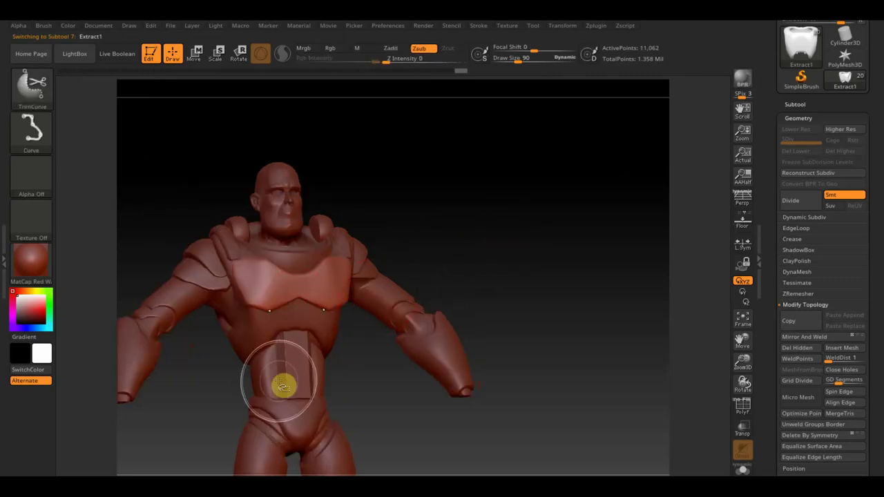
ctrl+shift+drag(297, 380, 215, 238)
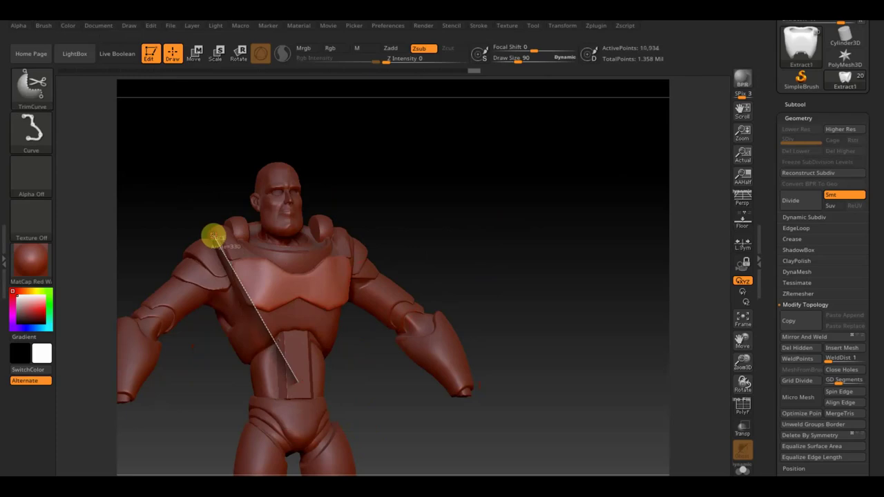
shift+drag(484, 257, 521, 265)
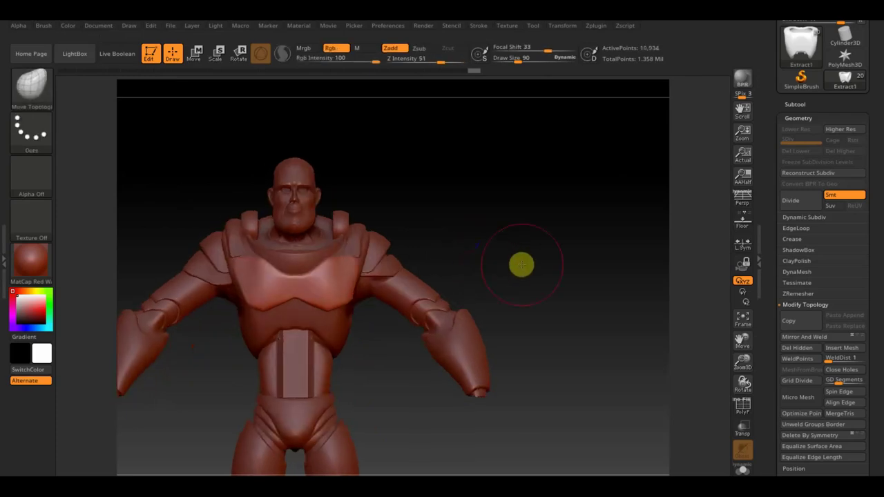
mouse_move(350, 356)
ctrl+shift+mouse_down()
mouse_move(139, 323)
mouse_move(143, 295)
ctrl+shift+mouse_up()
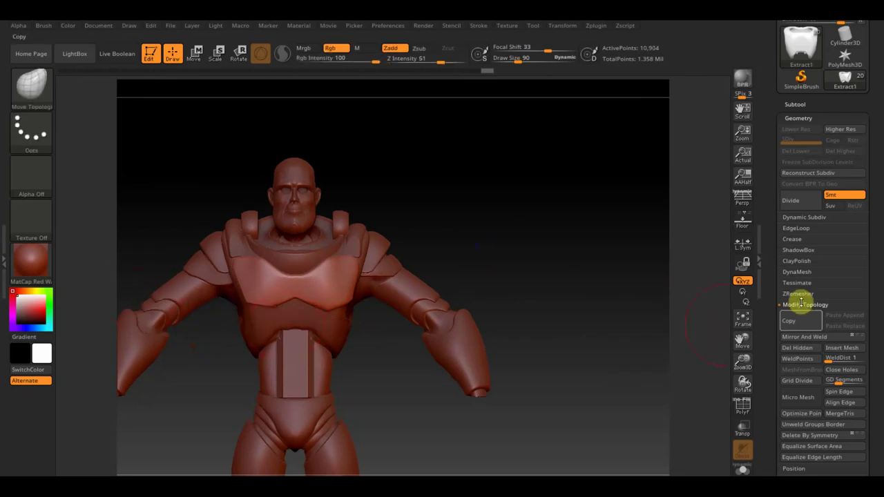
alt+click(263, 340)
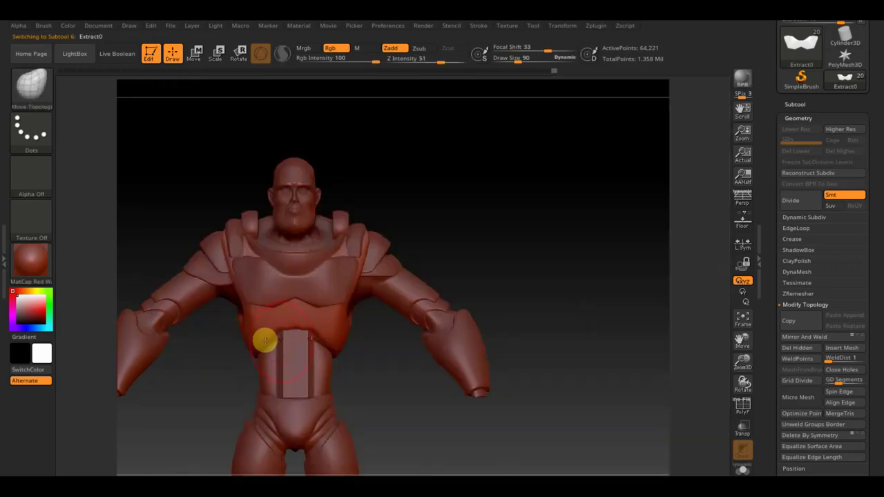
Step: Smooth Extract0's lower front edge, checking it from three-quarter and side views
mouse_move(263, 339)
shift+mouse_down()
mouse_move(272, 343)
mouse_move(253, 357)
shift+mouse_up()
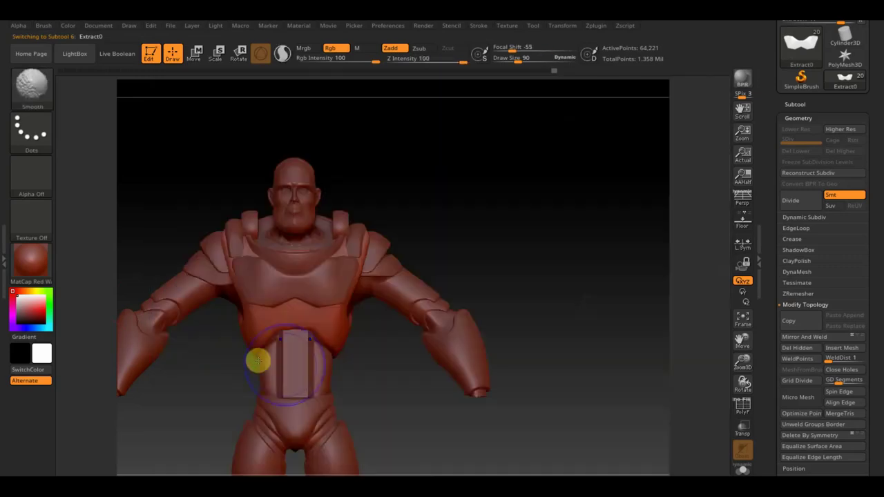
mouse_move(403, 377)
mouse_down()
mouse_move(353, 386)
mouse_move(326, 357)
mouse_up()
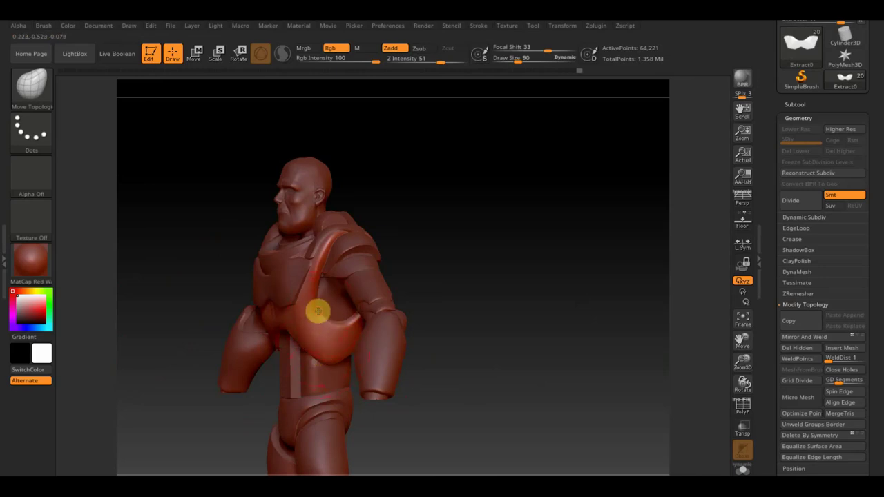
key(shift)
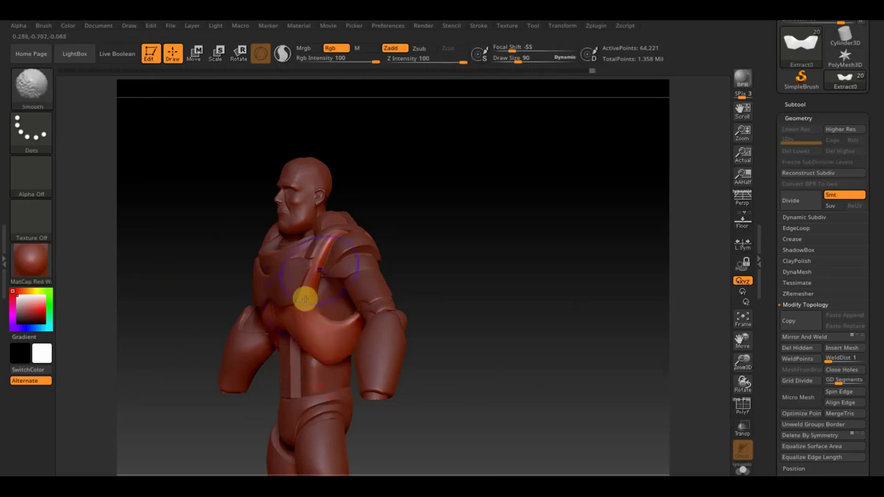
mouse_move(491, 329)
mouse_down()
mouse_move(391, 317)
mouse_move(409, 327)
mouse_move(400, 352)
mouse_move(418, 343)
mouse_move(428, 324)
mouse_up()
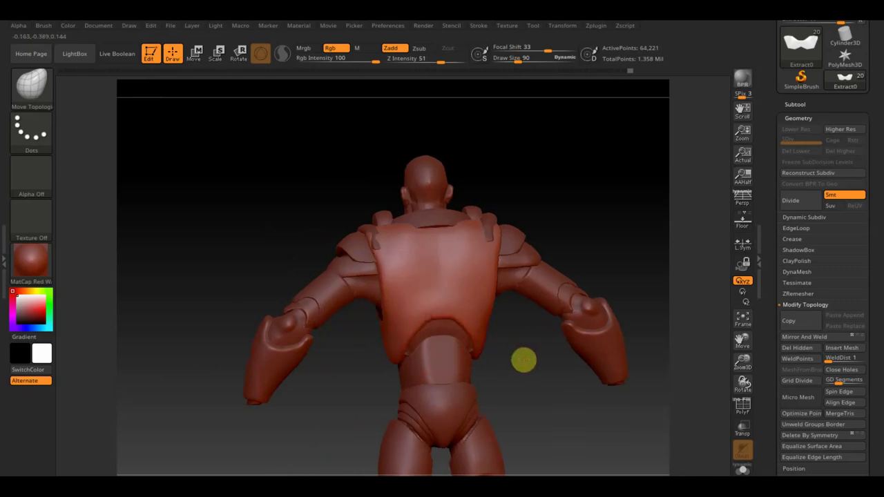
drag(522, 359, 454, 355)
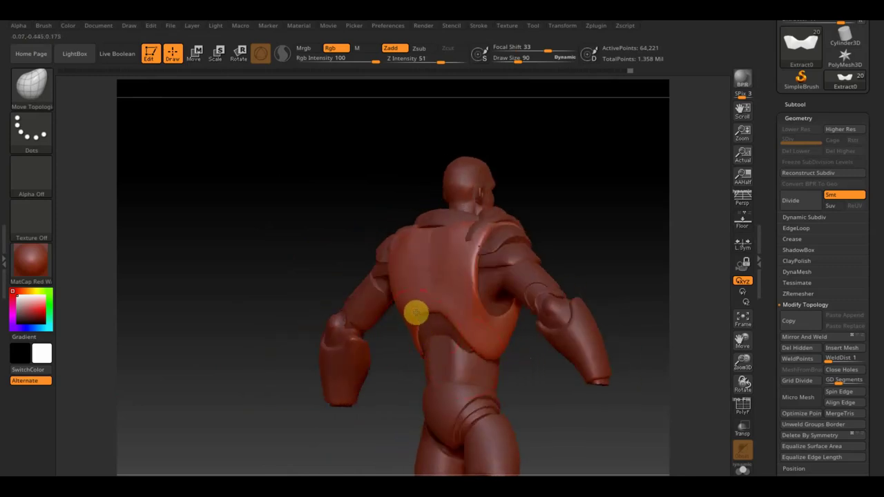
mouse_move(394, 385)
mouse_down()
mouse_move(439, 386)
mouse_move(440, 369)
mouse_up()
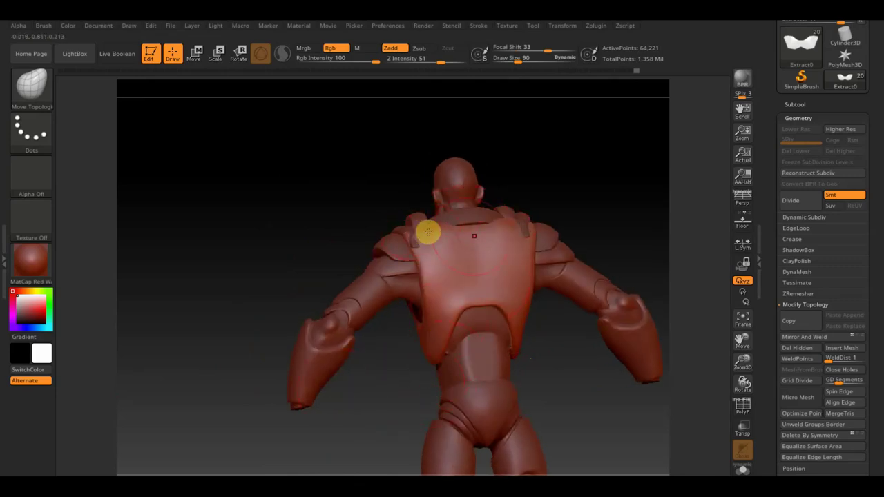
drag(578, 246, 544, 231)
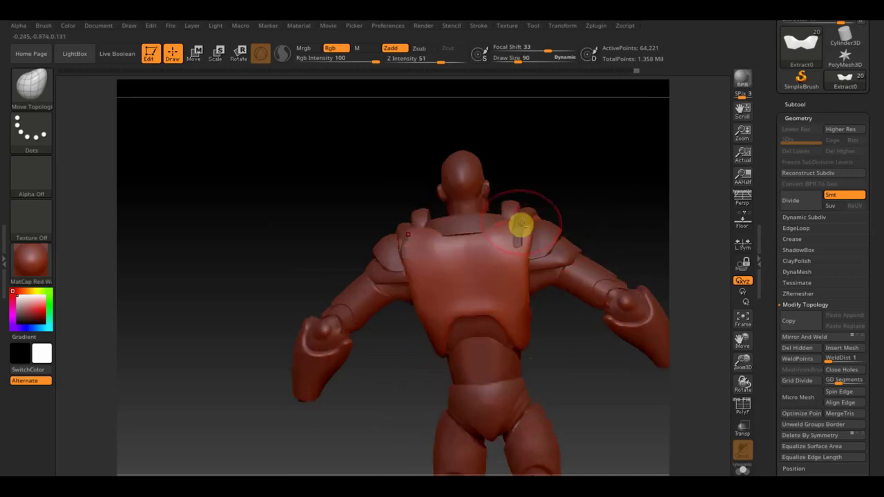
alt+click(521, 224)
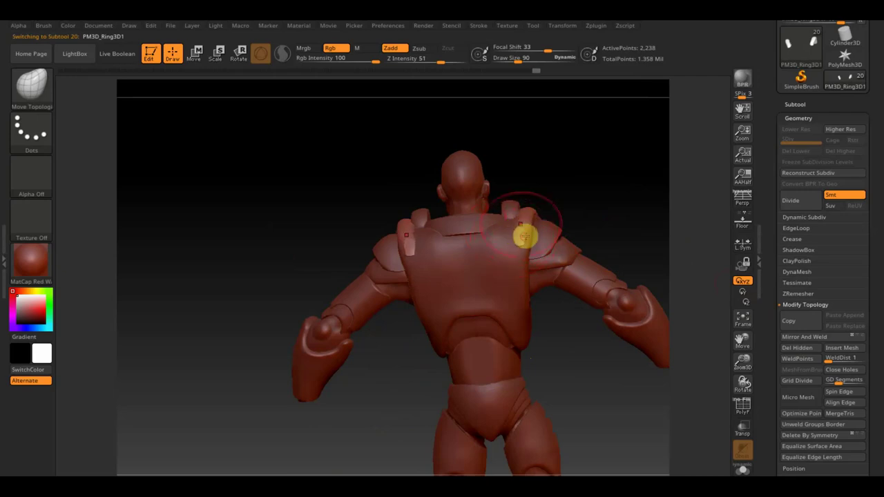
drag(587, 196, 555, 201)
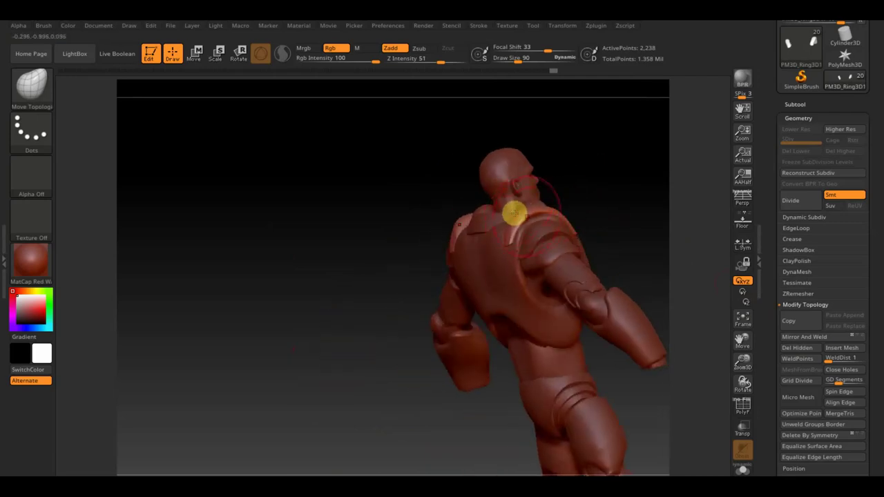
alt+click(537, 222)
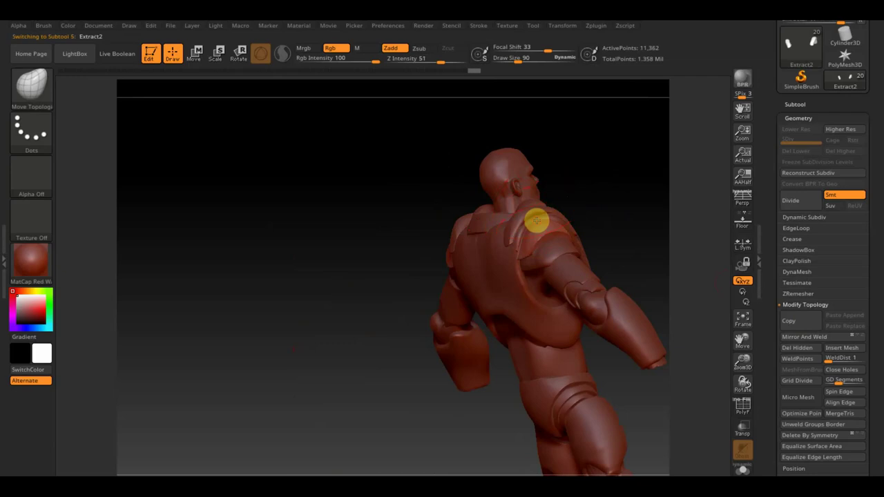
alt+click(534, 219)
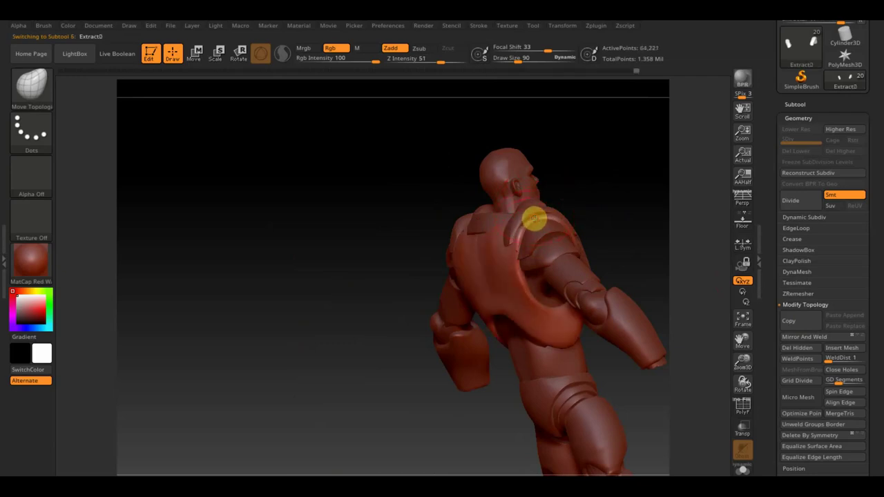
mouse_move(570, 193)
mouse_down()
mouse_move(478, 205)
mouse_move(361, 201)
mouse_up()
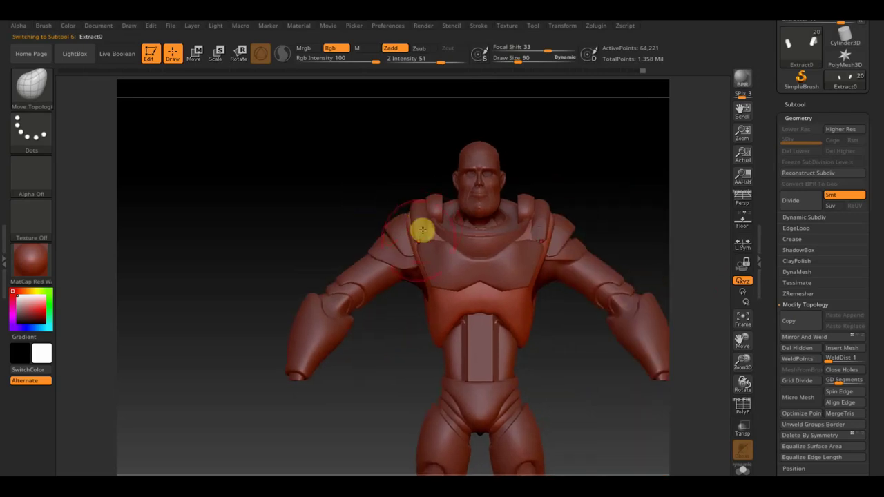
alt+click(417, 208)
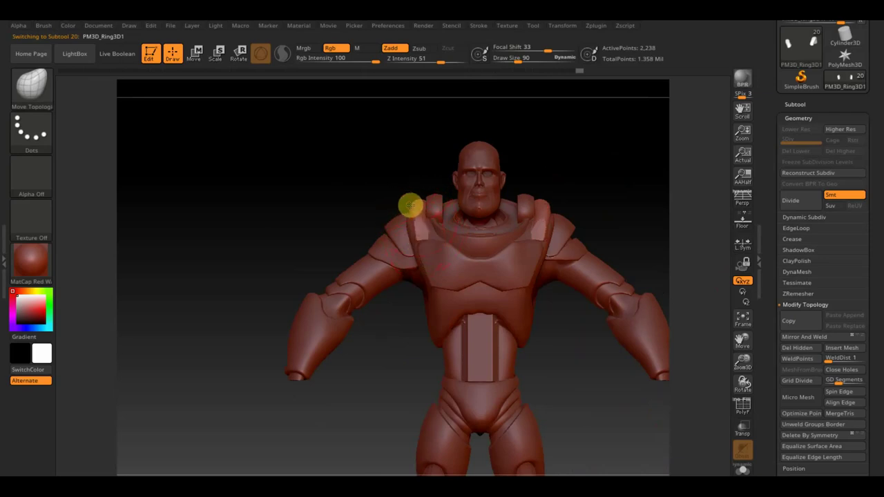
drag(593, 172, 574, 174)
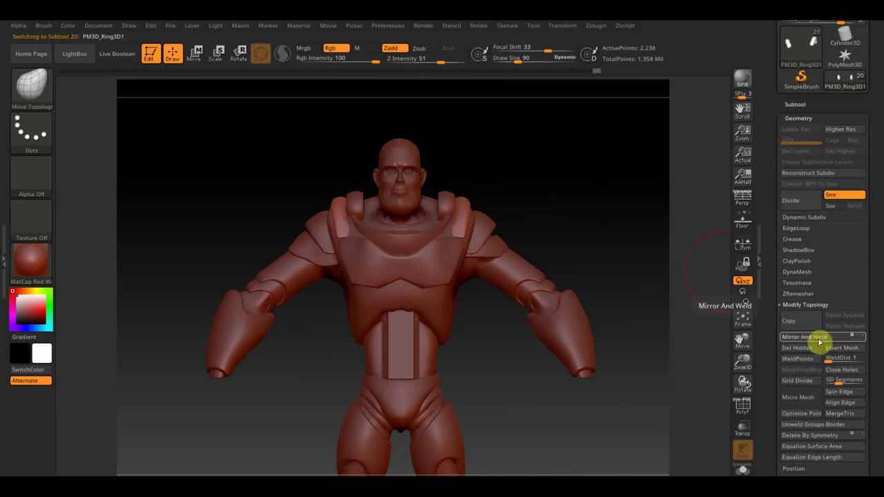
Step: Snap to a side profile, drop draw size to 15, and select the head subtool
alt+drag(649, 286, 600, 241)
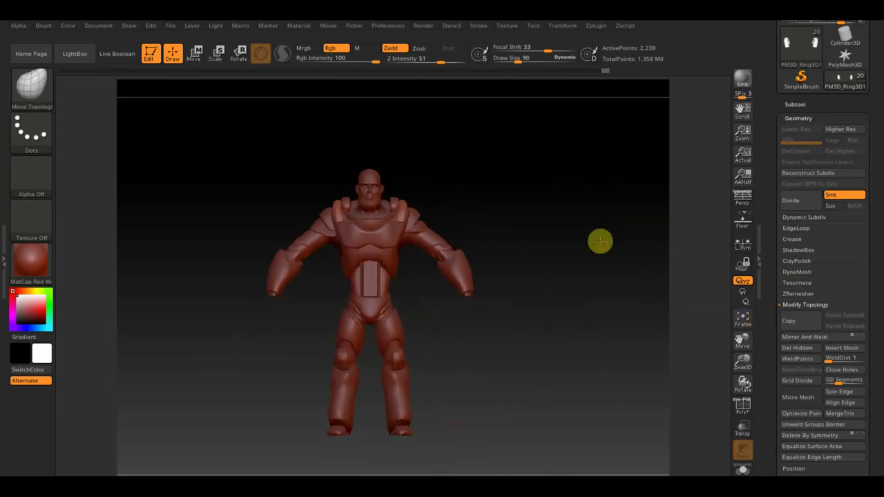
mouse_move(535, 219)
mouse_down()
mouse_move(574, 223)
mouse_move(624, 343)
mouse_move(618, 404)
mouse_up()
drag(512, 62, 508, 60)
mouse_move(525, 208)
mouse_down()
mouse_move(516, 265)
mouse_move(389, 251)
mouse_up()
key(shift)
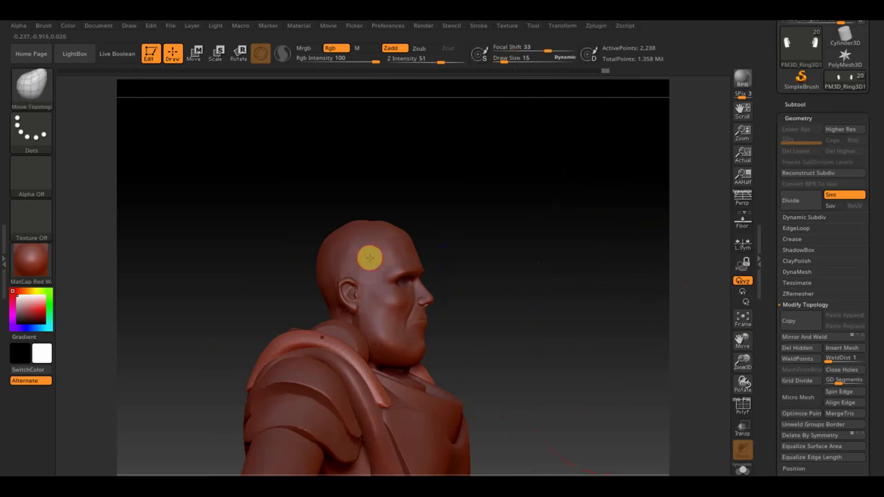
alt+click(372, 254)
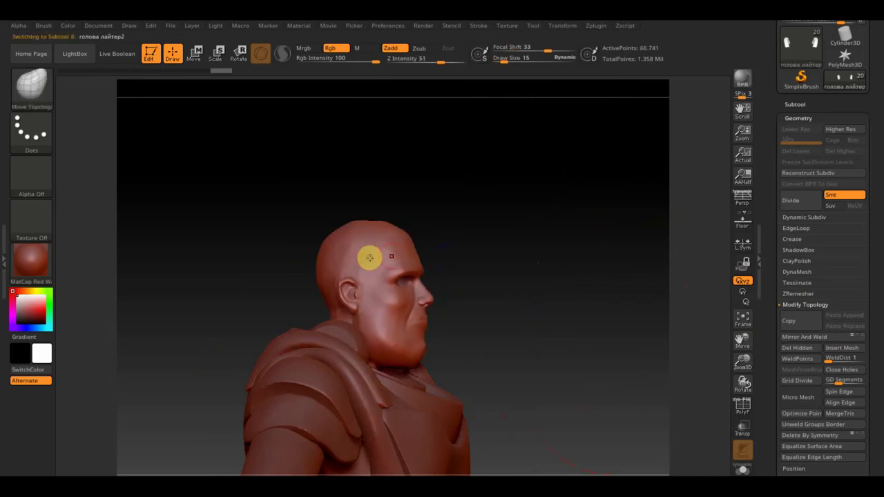
Step: Solo the head subtool from the Subtool palette
click(795, 104)
key(shift)
click(860, 127)
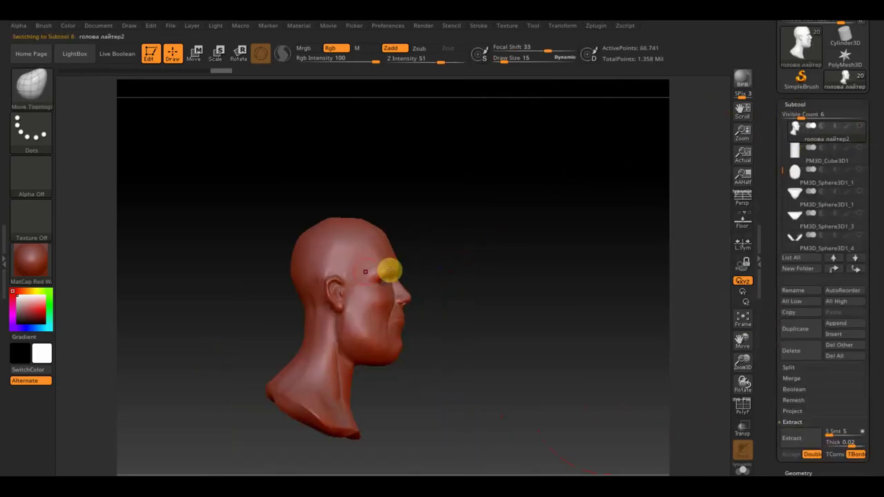
key(ctrl)
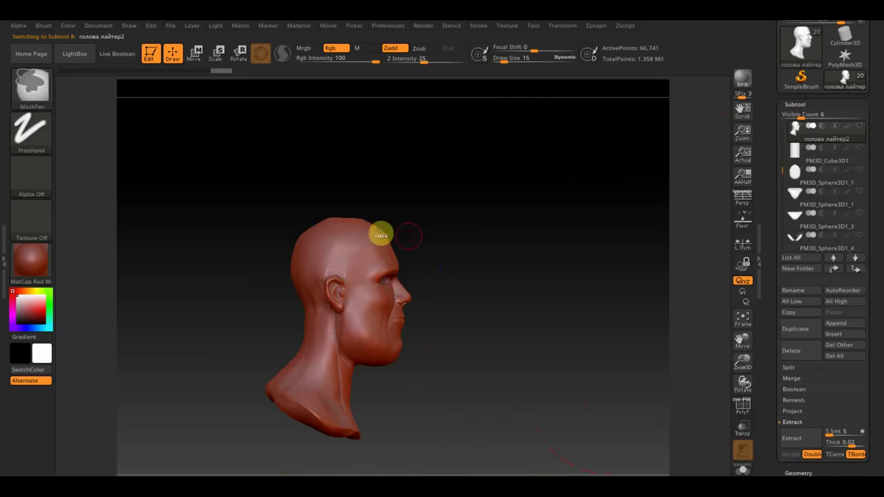
right_drag(381, 236, 388, 253)
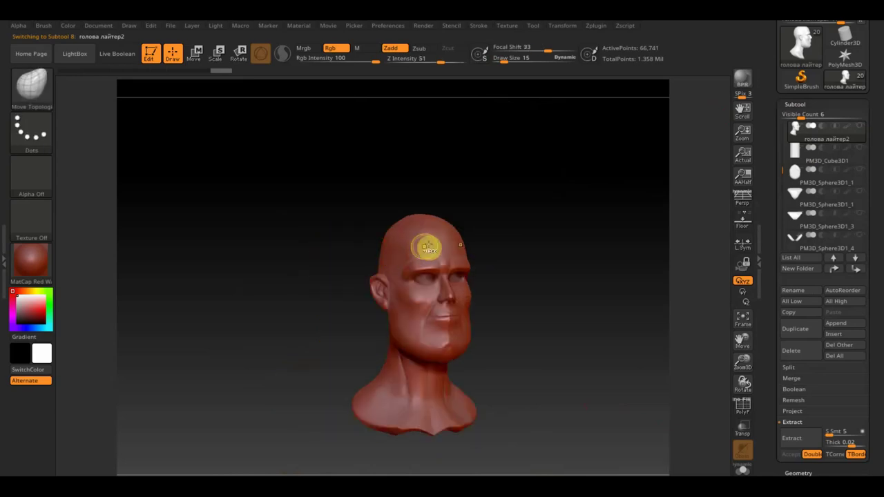
Step: Mask a band across the forehead, the neck and the back of the skull
key(ctrl)
mouse_move(452, 238)
ctrl+mouse_down()
mouse_move(418, 235)
mouse_move(384, 272)
ctrl+mouse_up()
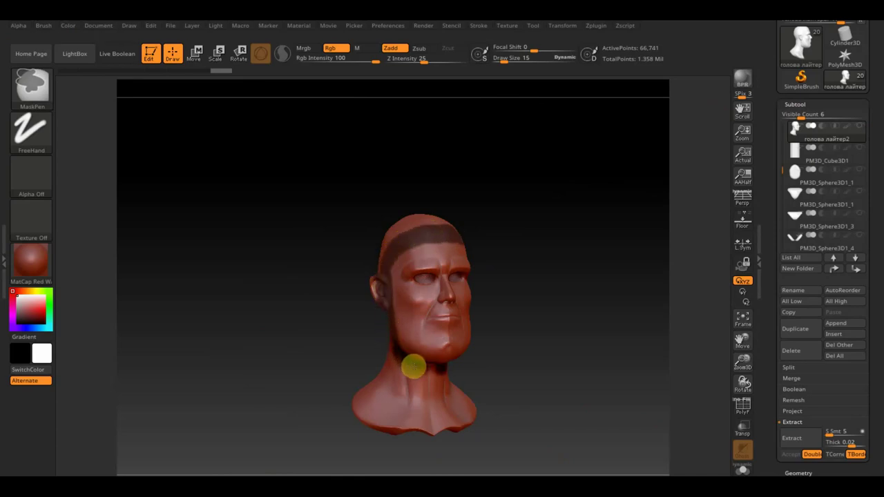
mouse_move(438, 377)
ctrl+mouse_down()
mouse_move(404, 377)
mouse_move(391, 349)
mouse_move(372, 366)
mouse_move(448, 402)
mouse_move(383, 382)
mouse_move(406, 402)
mouse_move(368, 380)
ctrl+mouse_up()
mouse_move(349, 347)
mouse_down()
mouse_move(352, 333)
mouse_move(410, 314)
mouse_move(421, 242)
mouse_move(416, 251)
mouse_move(445, 212)
mouse_move(447, 229)
mouse_move(414, 251)
mouse_move(393, 381)
mouse_move(338, 359)
mouse_move(403, 393)
mouse_move(361, 367)
mouse_move(384, 305)
mouse_move(397, 325)
mouse_move(415, 223)
mouse_move(380, 288)
mouse_move(377, 328)
mouse_up()
drag(515, 246, 517, 276)
mouse_move(422, 242)
ctrl+mouse_down()
mouse_move(394, 277)
mouse_move(378, 271)
mouse_move(383, 245)
mouse_move(408, 241)
mouse_move(406, 217)
mouse_move(394, 211)
ctrl+mouse_up()
Step: Extend the mask under the jaw and check the hood region from the front
drag(472, 200, 442, 217)
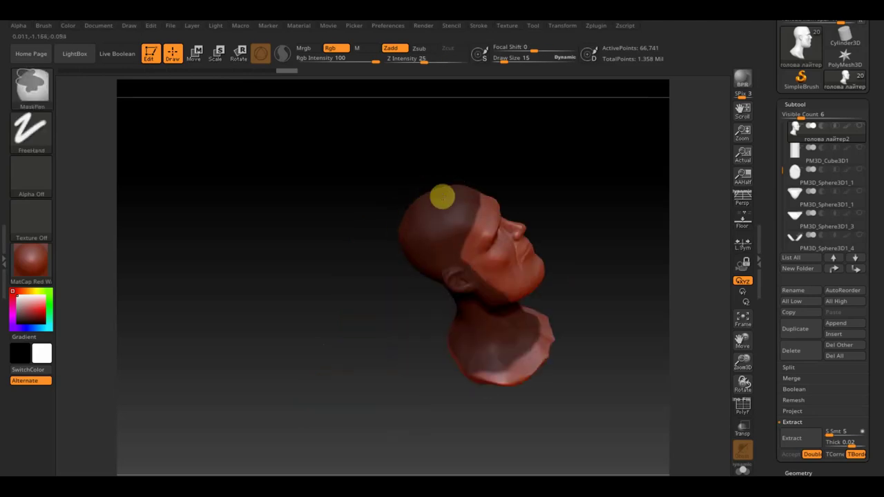
drag(511, 156, 473, 190)
key(ctrl)
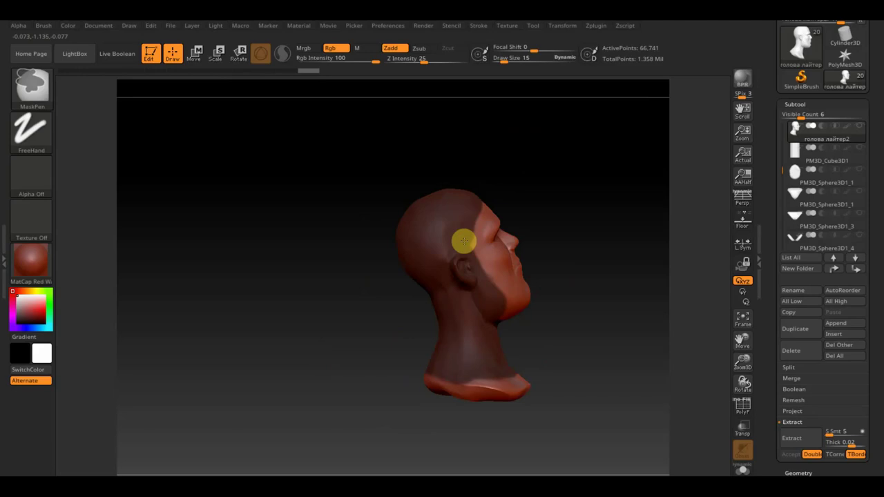
drag(598, 335, 562, 292)
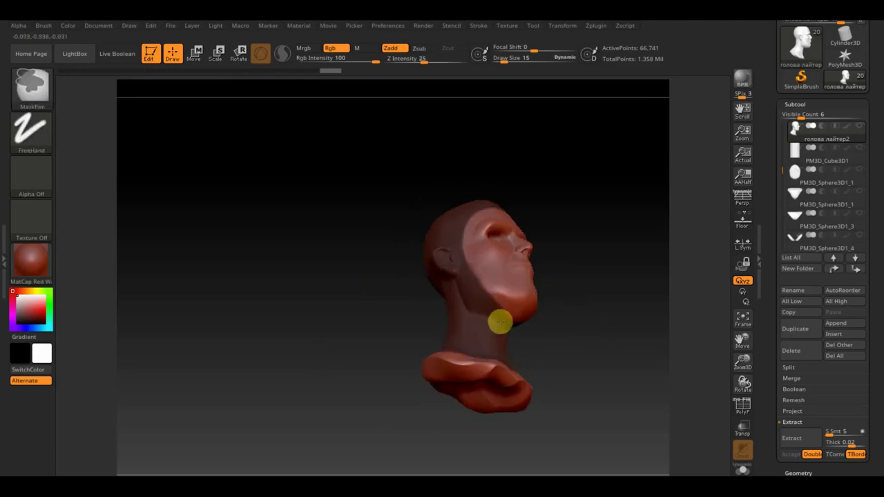
drag(564, 355, 595, 386)
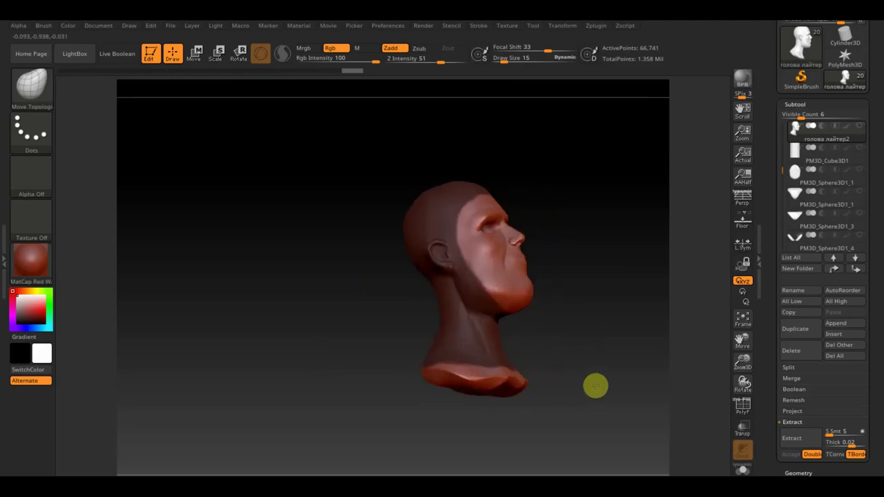
drag(546, 297, 612, 310)
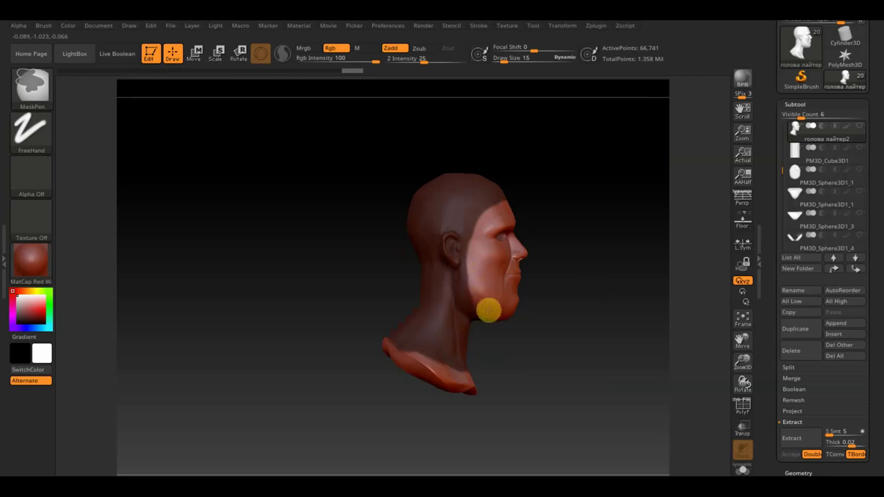
mouse_move(592, 348)
shift+mouse_down()
mouse_move(529, 359)
mouse_move(635, 336)
shift+mouse_up()
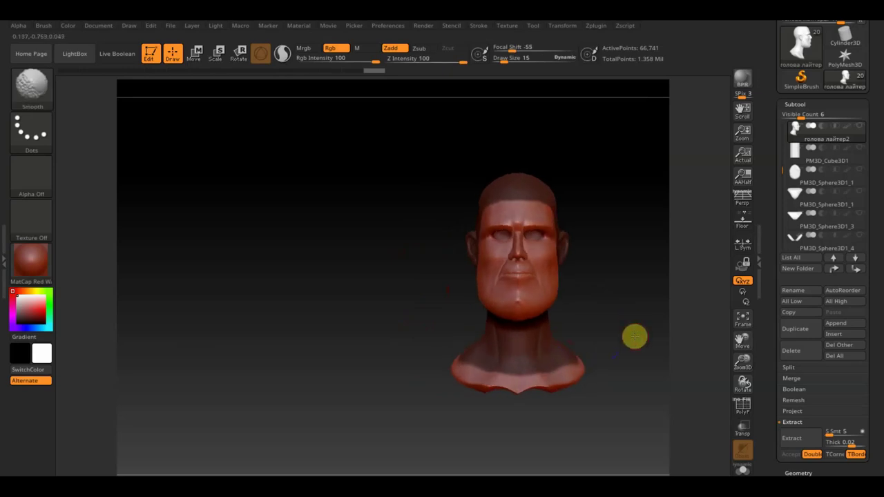
Step: Extract the masked area with Thick 0.00185 and accept it as a new subtool
click(794, 438)
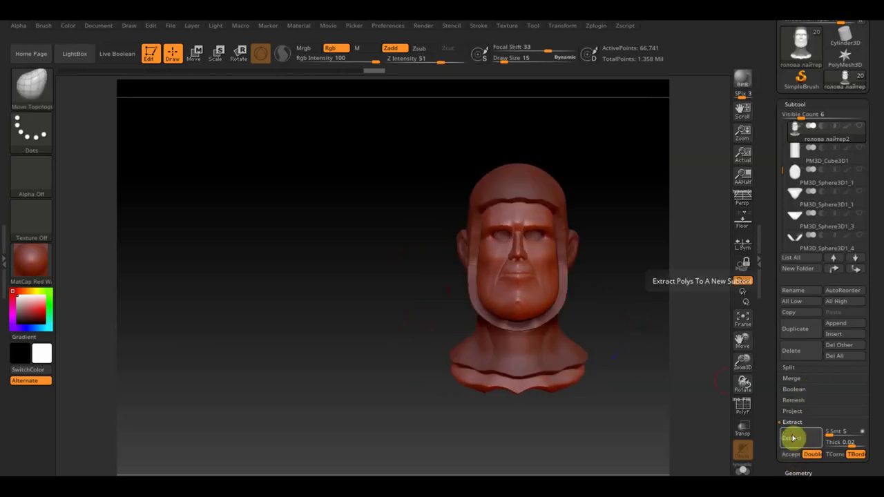
click(853, 443)
text(0.00185)
key(Return)
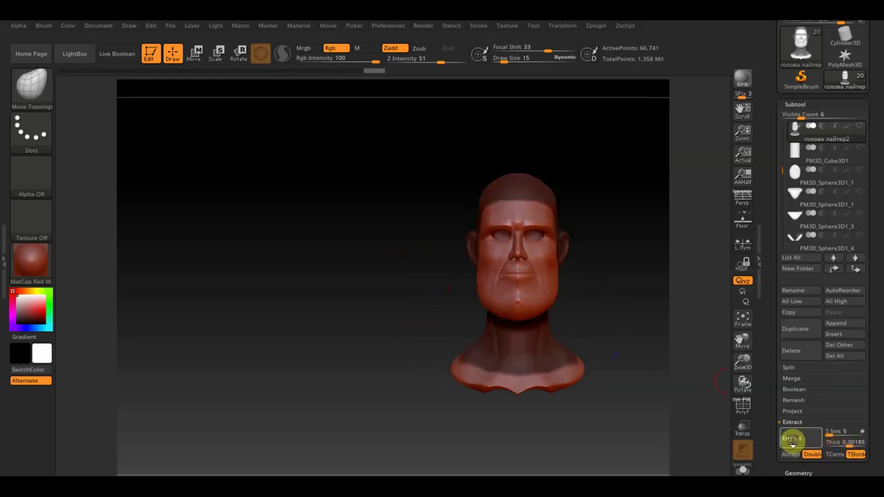
click(792, 438)
click(791, 454)
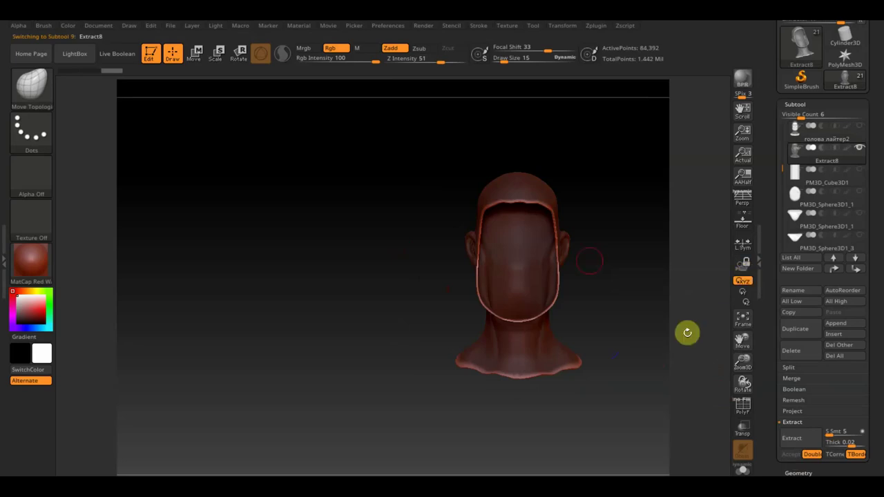
Step: Clear the head's mask, view it in side profile and enlarge the brush
mouse_move(625, 221)
ctrl+mouse_down()
mouse_move(657, 271)
mouse_move(542, 245)
ctrl+mouse_up()
drag(642, 228, 635, 255)
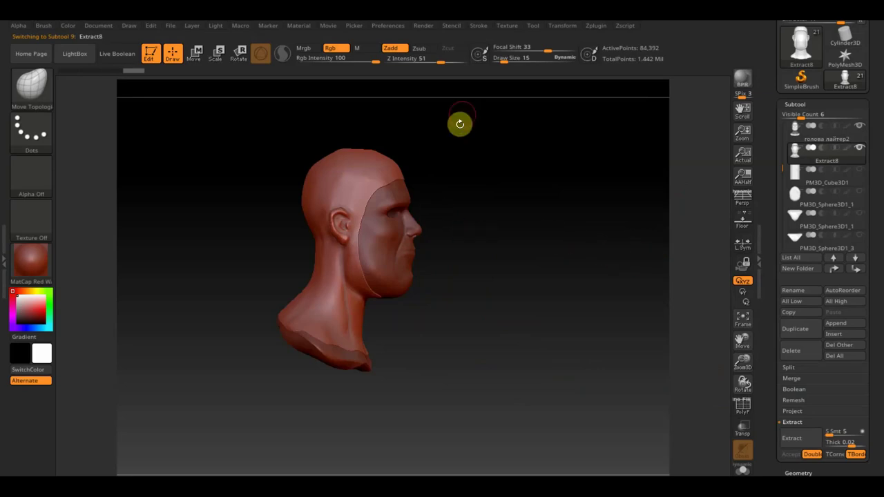
drag(505, 59, 513, 60)
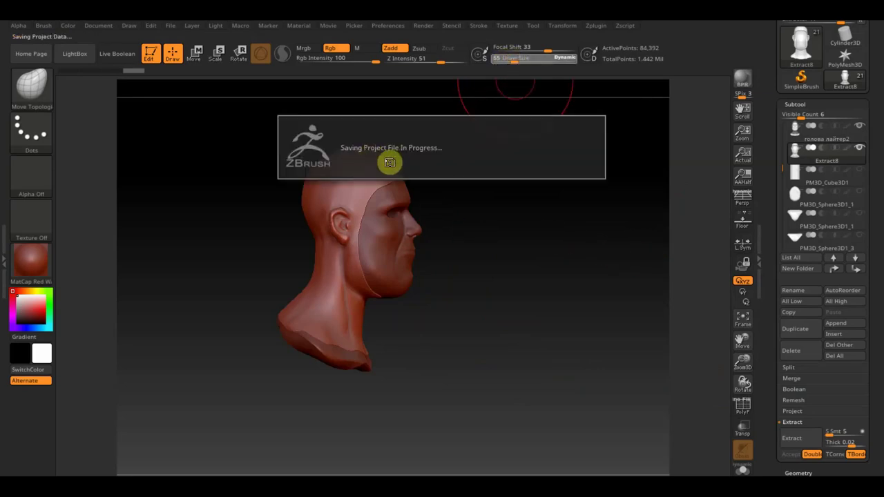
Step: Set draw size to 15 and choose the ClayBuildup brush
mouse_move(316, 163)
mouse_down()
mouse_move(440, 179)
mouse_move(359, 144)
mouse_move(338, 167)
mouse_move(387, 177)
mouse_move(357, 213)
mouse_move(365, 306)
mouse_move(483, 302)
mouse_move(483, 256)
mouse_move(448, 267)
mouse_move(487, 271)
mouse_move(574, 246)
mouse_move(579, 205)
mouse_move(598, 278)
mouse_move(566, 345)
mouse_up()
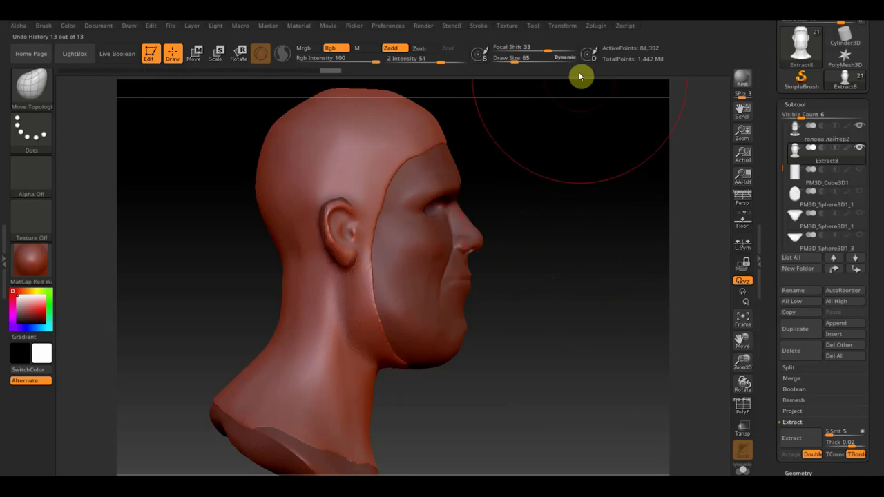
drag(514, 57, 505, 59)
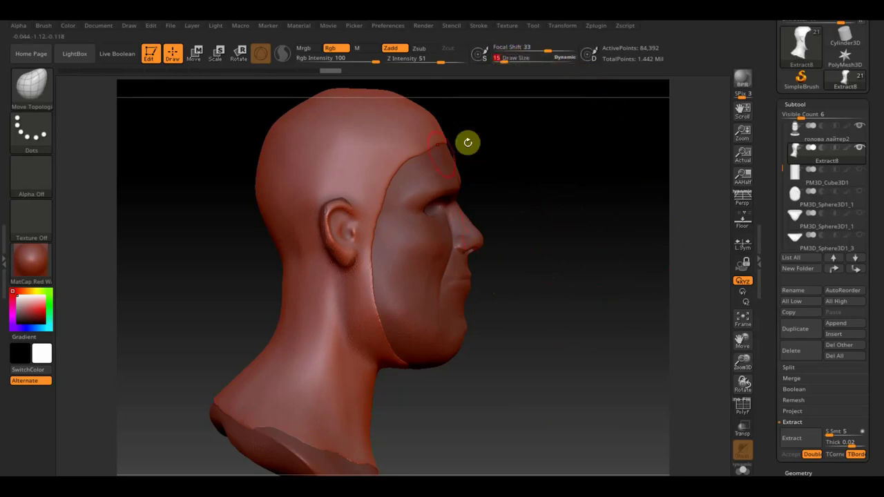
click(31, 87)
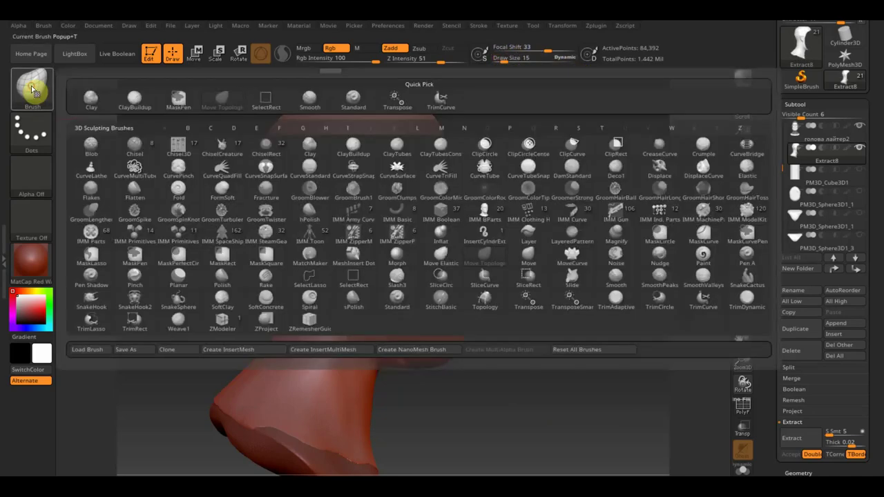
click(139, 101)
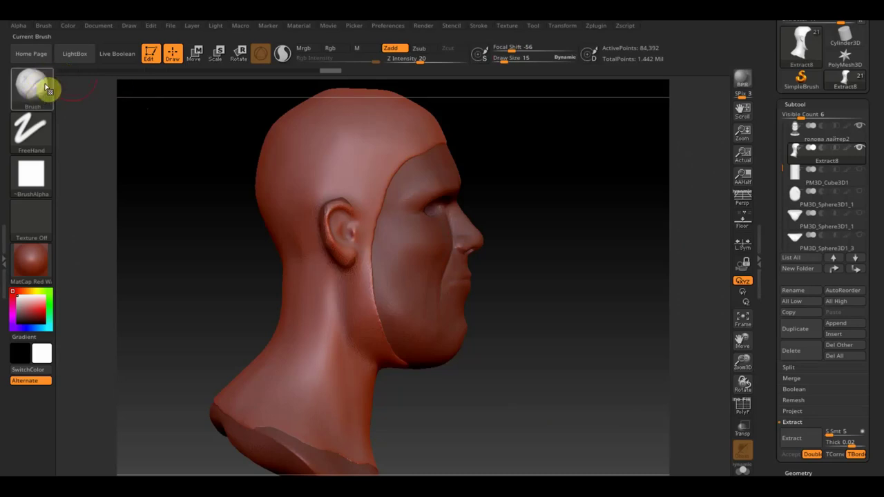
click(46, 28)
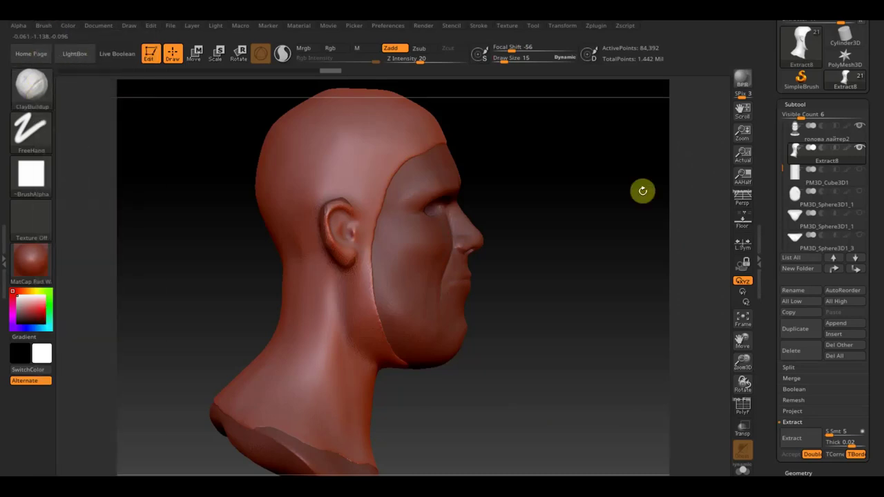
Step: Append a Sphere3D subtool, select it, toggle PolyF to inspect it, and activate Move
mouse_move(826, 242)
click(728, 281)
click(835, 323)
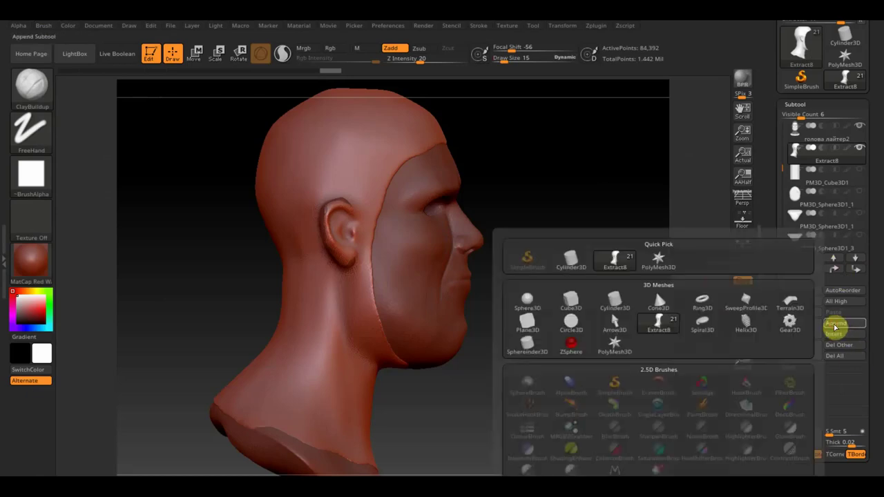
click(528, 305)
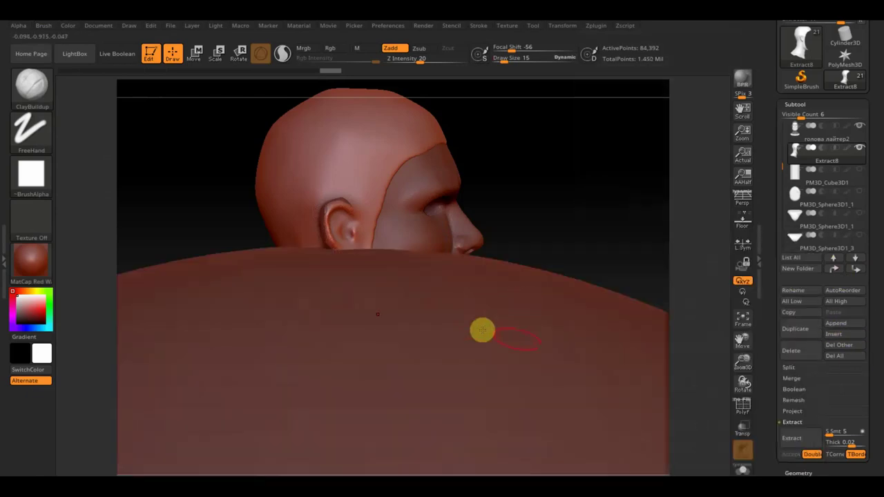
alt+click(534, 343)
mouse_move(636, 282)
mouse_down()
mouse_move(548, 89)
mouse_move(565, 240)
mouse_up()
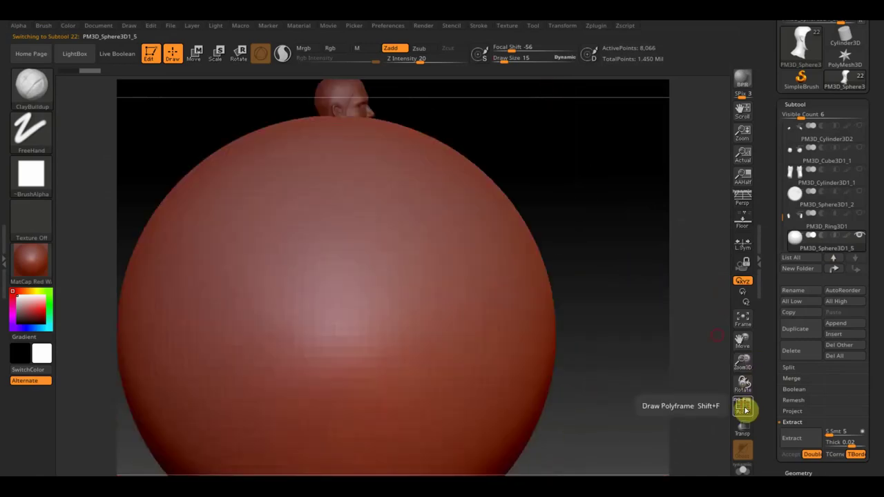
click(744, 407)
click(744, 409)
click(195, 54)
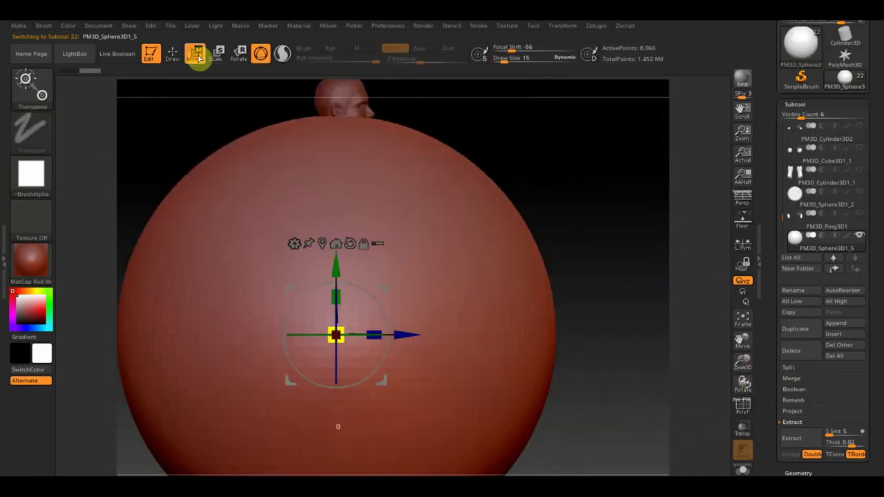
Step: Shrink the sphere and move it against the side of the head
drag(347, 333, 51, 169)
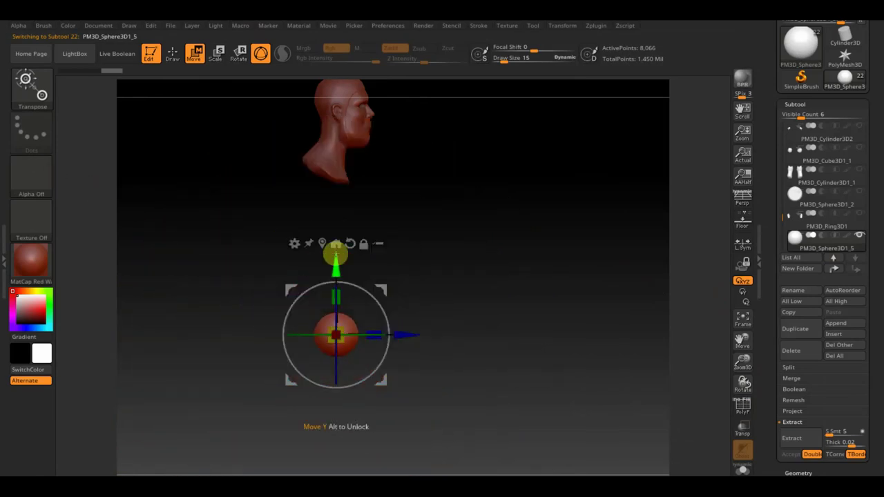
drag(336, 252, 339, 40)
mouse_move(540, 129)
mouse_down()
mouse_move(578, 282)
mouse_move(532, 290)
mouse_up()
key(f)
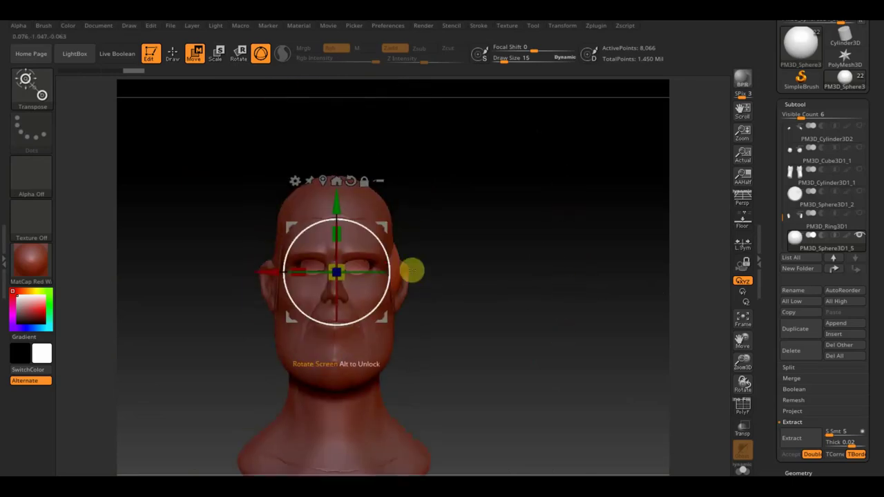
drag(389, 233, 360, 242)
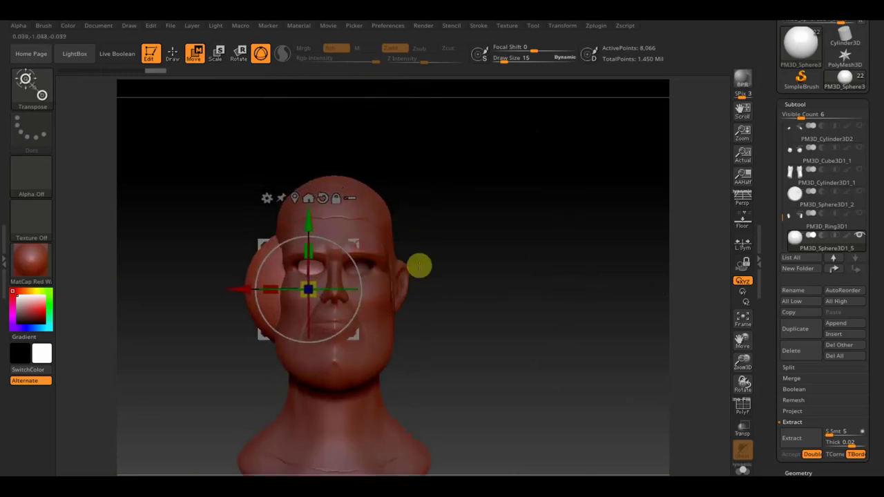
drag(418, 262, 545, 281)
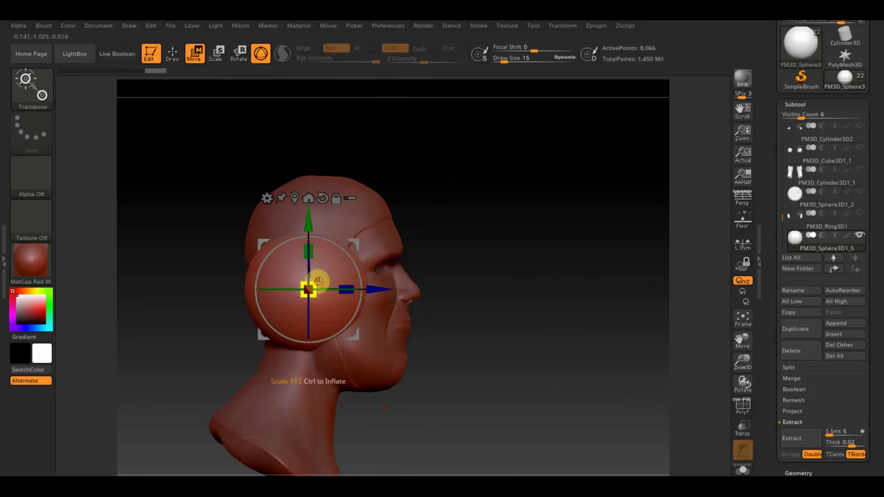
Step: Scale the sphere to ear size, stretch it taller, and position it over the ear
drag(318, 281, 287, 284)
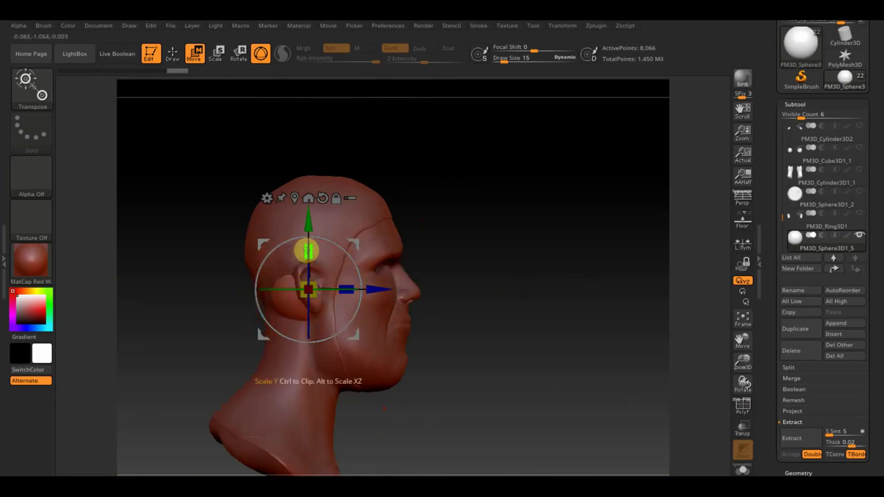
drag(312, 249, 314, 240)
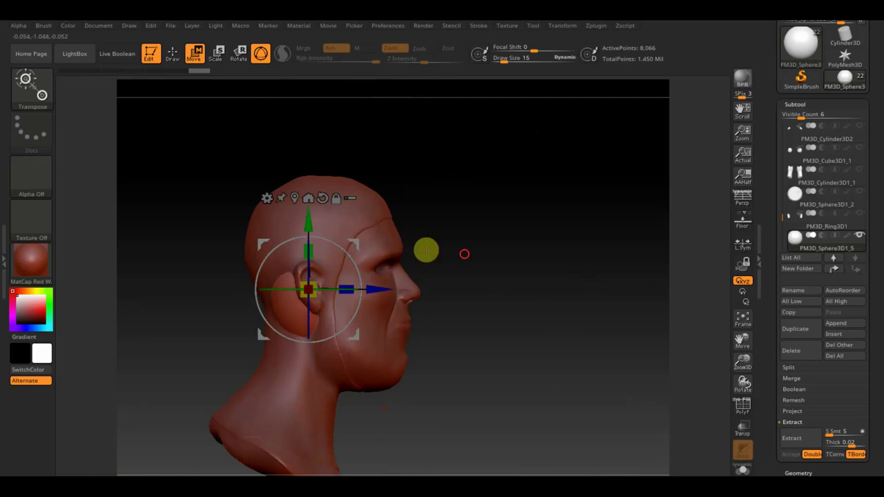
drag(426, 250, 507, 244)
drag(357, 247, 335, 270)
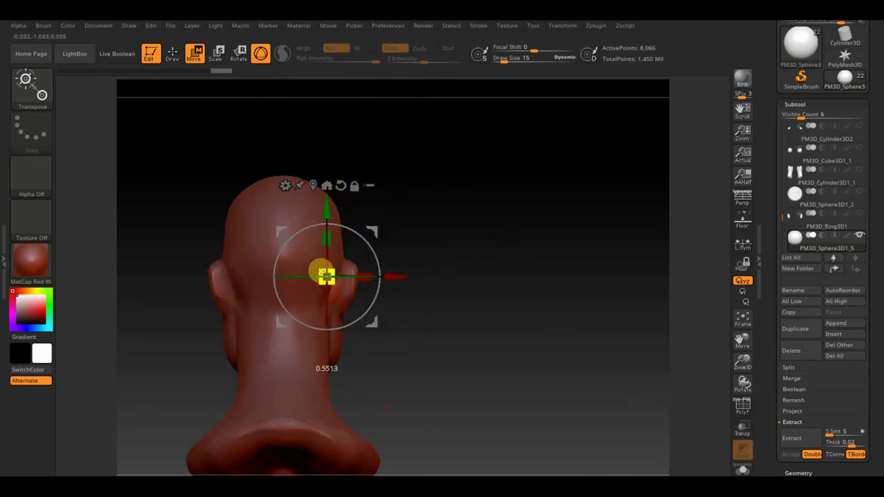
mouse_move(384, 244)
mouse_down()
mouse_move(538, 264)
mouse_move(590, 316)
mouse_move(530, 345)
mouse_up()
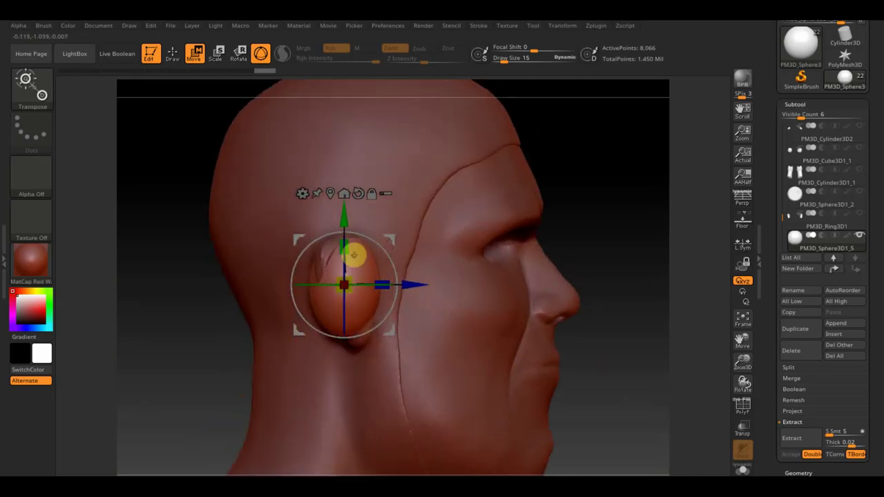
drag(350, 277, 357, 275)
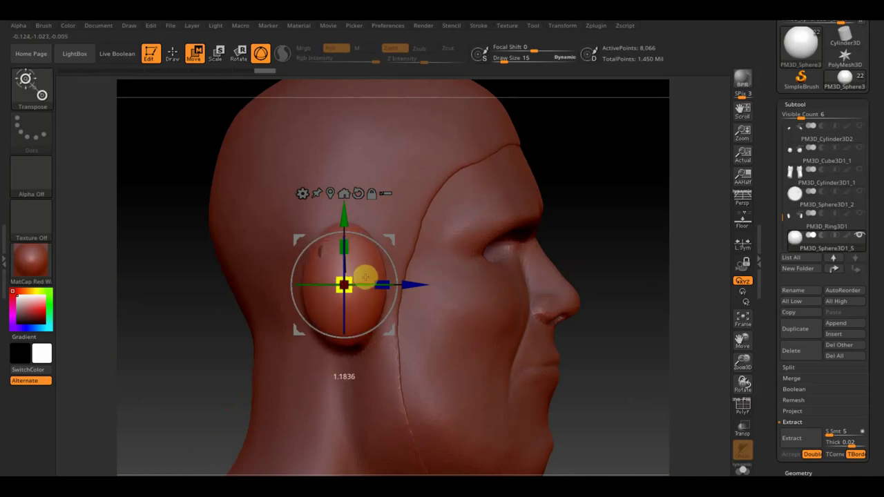
mouse_move(628, 200)
shift+mouse_down()
mouse_move(574, 191)
mouse_move(615, 183)
shift+mouse_up()
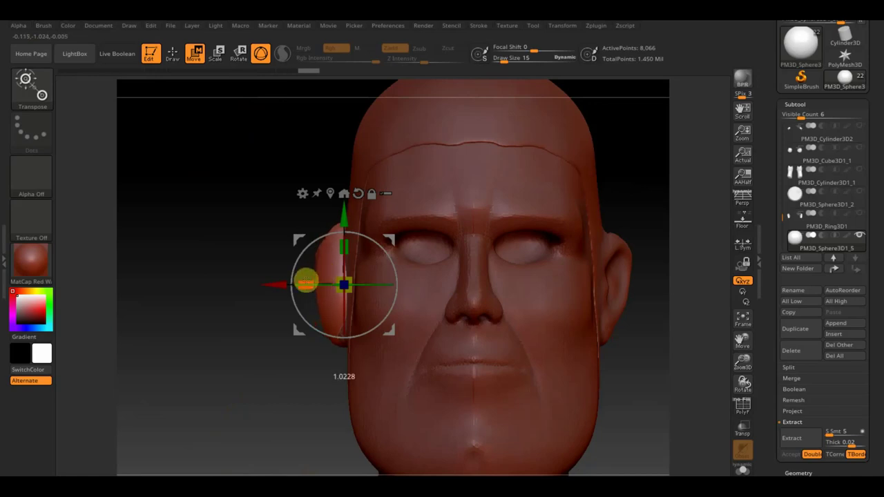
shift+drag(228, 209, 288, 209)
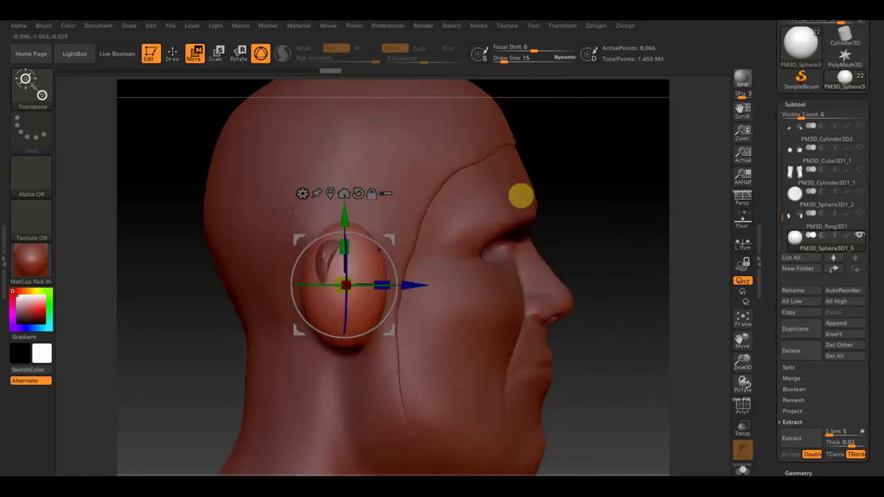
mouse_move(588, 211)
shift+mouse_down()
mouse_move(566, 156)
mouse_move(519, 186)
mouse_move(525, 198)
shift+mouse_up()
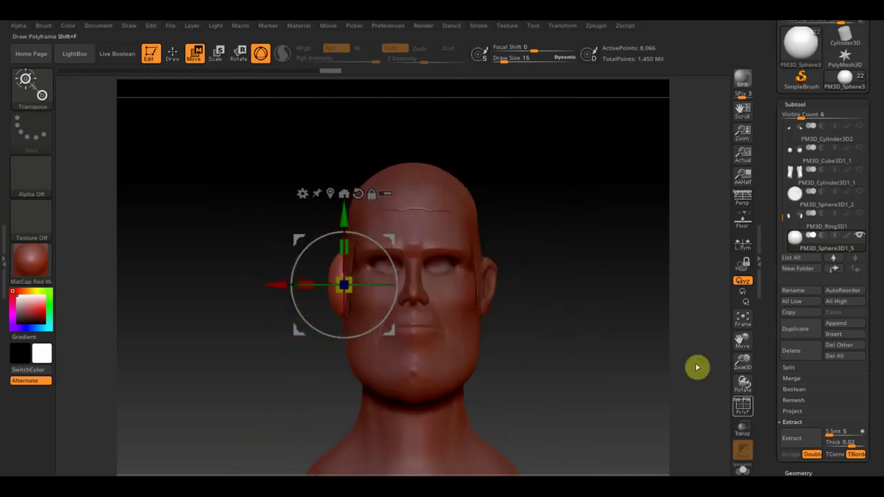
click(173, 54)
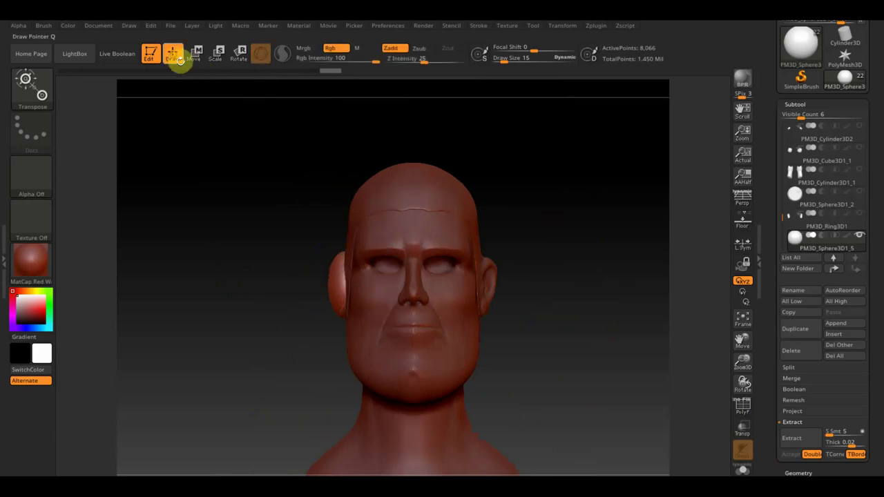
Step: Choose Move Topological at draw size 54 and pull the earpiece to hug the ear
key(ctrl+shift)
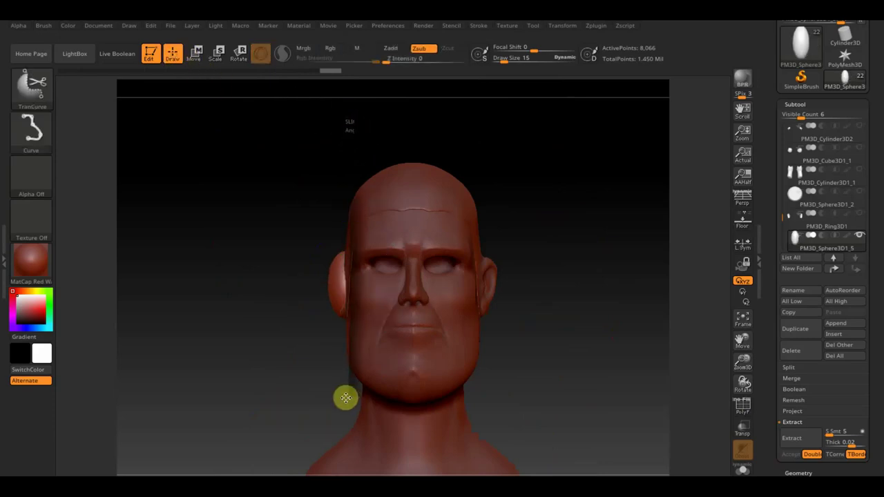
ctrl+shift+drag(344, 399, 345, 397)
mouse_move(507, 352)
mouse_down()
mouse_move(593, 352)
mouse_move(603, 328)
mouse_up()
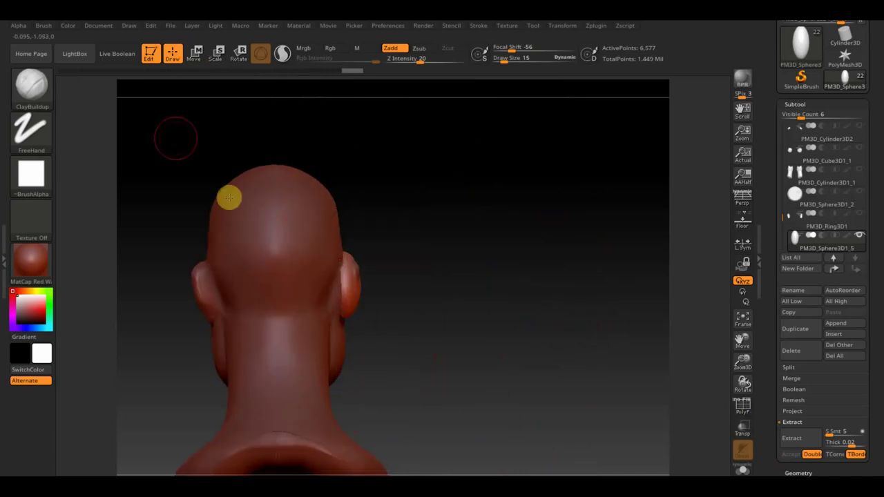
click(41, 103)
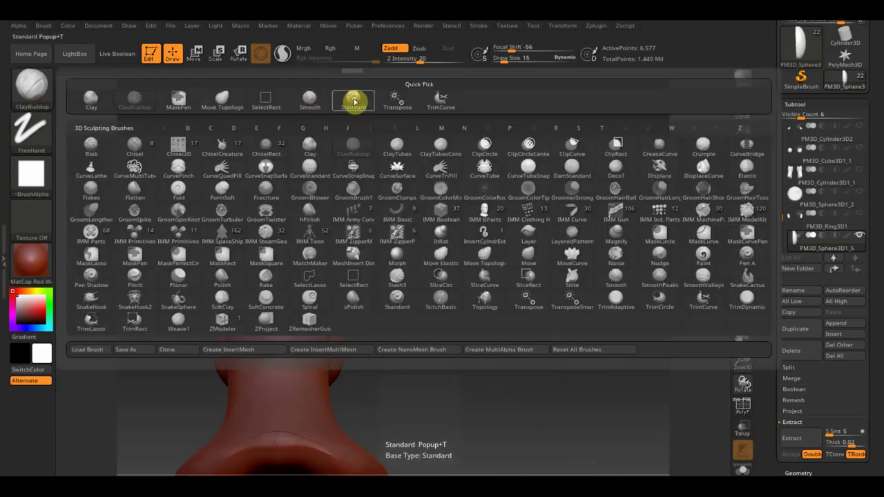
click(355, 99)
key(b)
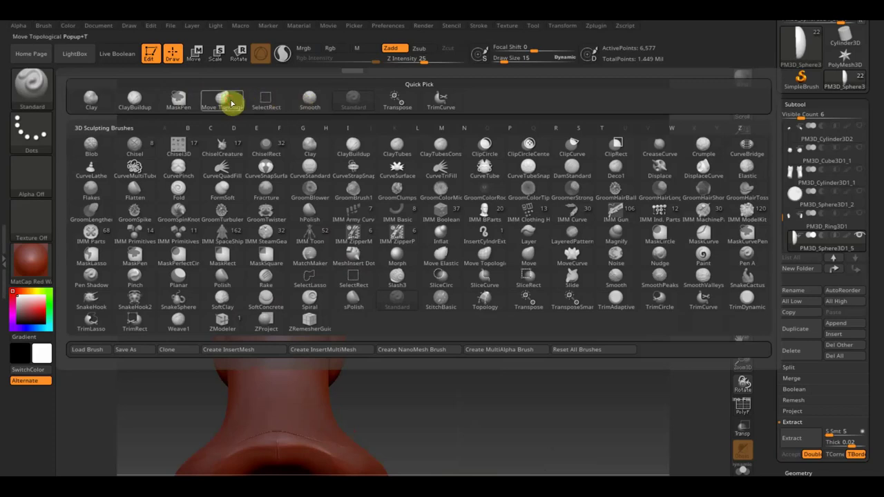
click(232, 99)
drag(513, 61, 511, 61)
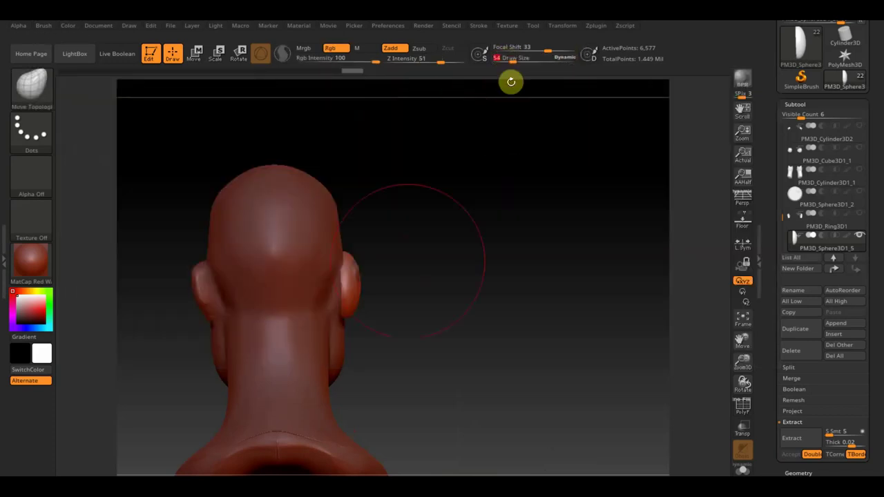
drag(340, 304, 370, 283)
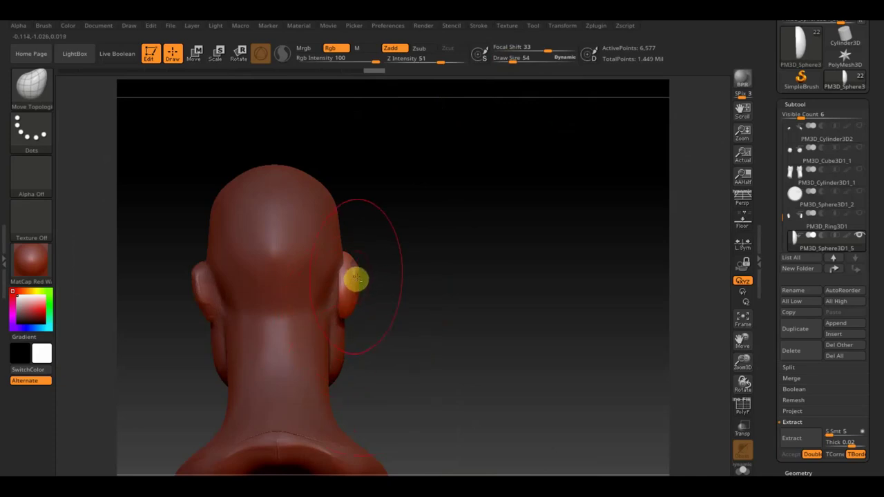
ctrl+click(446, 232)
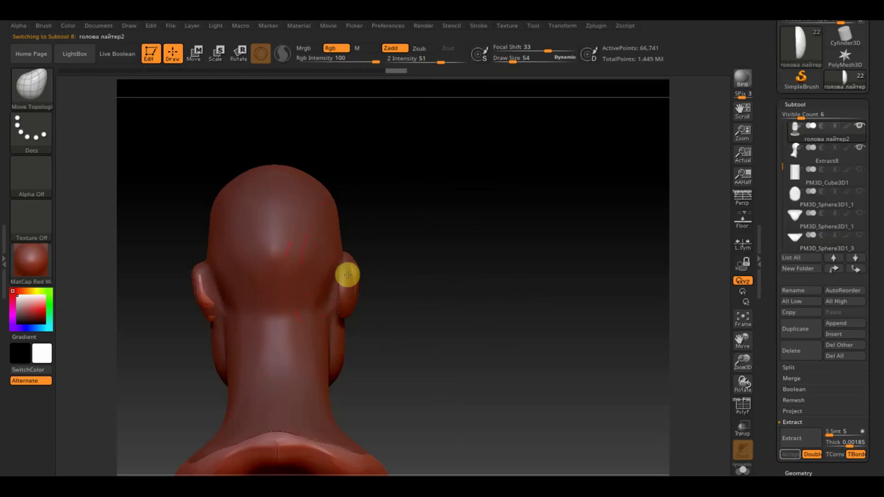
Step: Select the Extract8 hood shell and remesh it with DynaMesh
mouse_move(375, 278)
mouse_down()
mouse_move(444, 286)
mouse_move(356, 292)
mouse_move(543, 257)
mouse_move(589, 270)
mouse_move(390, 250)
mouse_up()
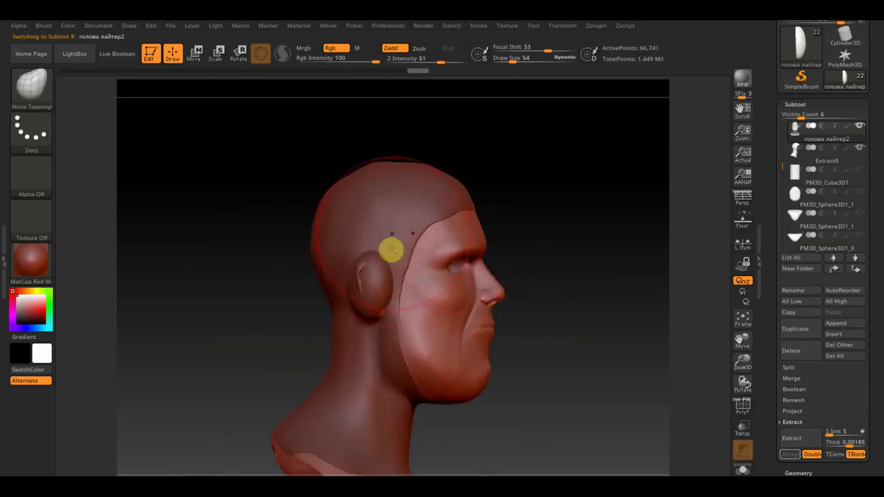
alt+click(391, 250)
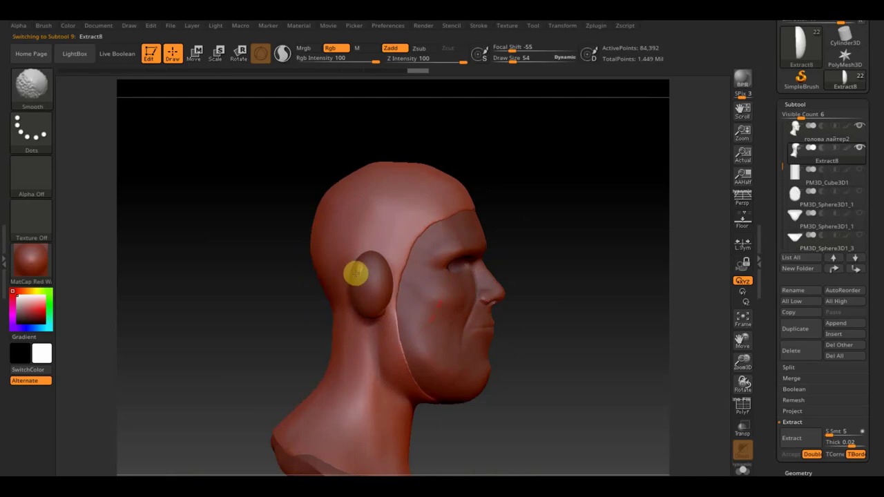
mouse_move(502, 340)
mouse_down()
mouse_move(568, 306)
mouse_move(525, 302)
mouse_up()
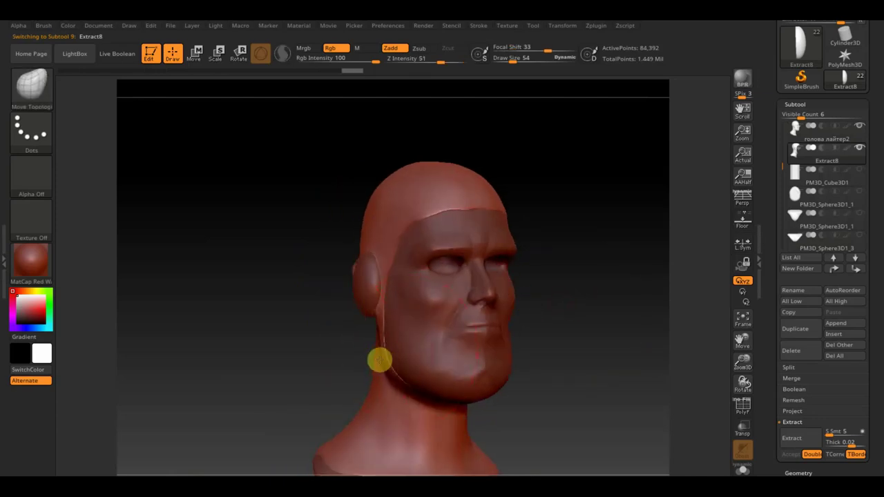
click(796, 472)
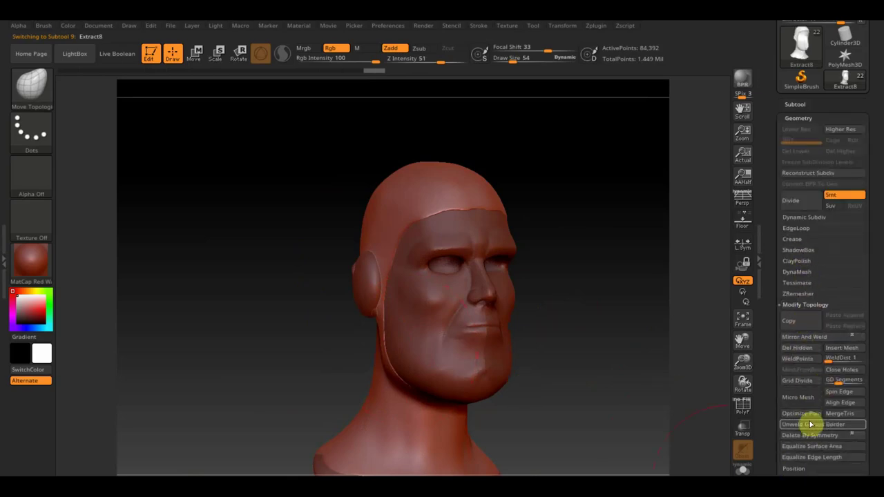
click(796, 272)
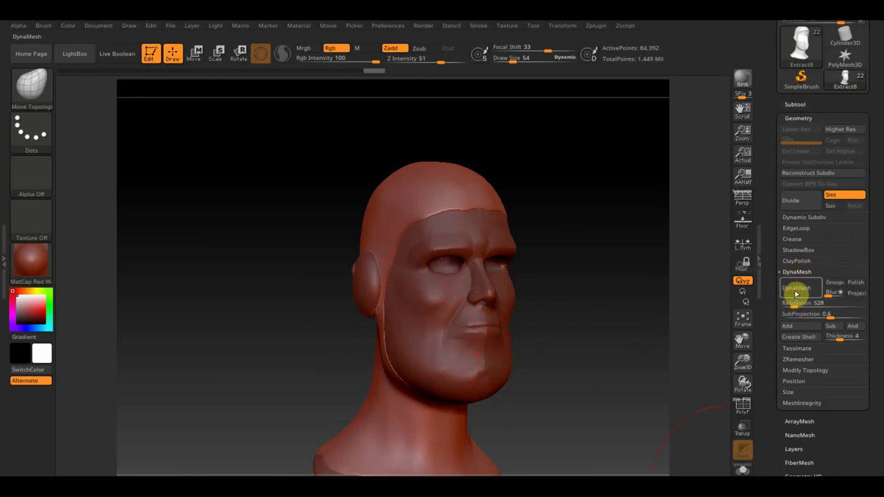
click(795, 291)
Step: Apply Mirror And Weld to Extract8 so both sides of the hood match
drag(737, 299, 638, 294)
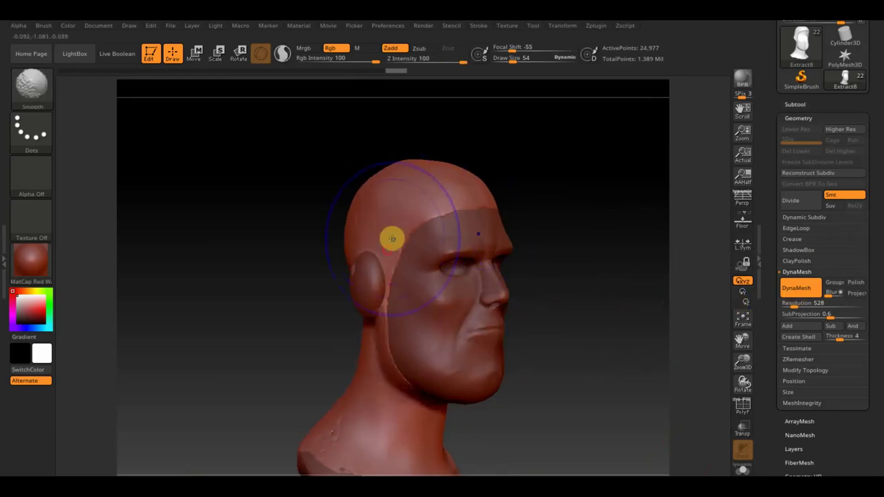
drag(535, 250, 580, 251)
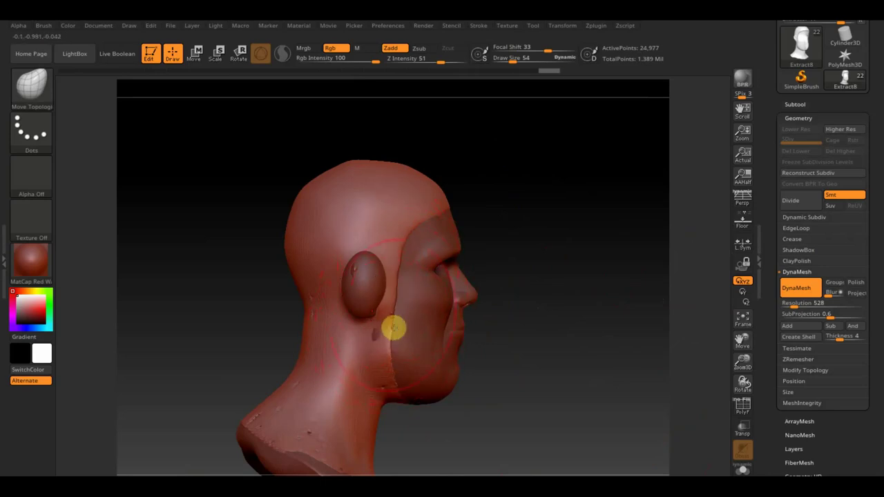
shift+drag(509, 328, 608, 330)
click(790, 387)
click(805, 370)
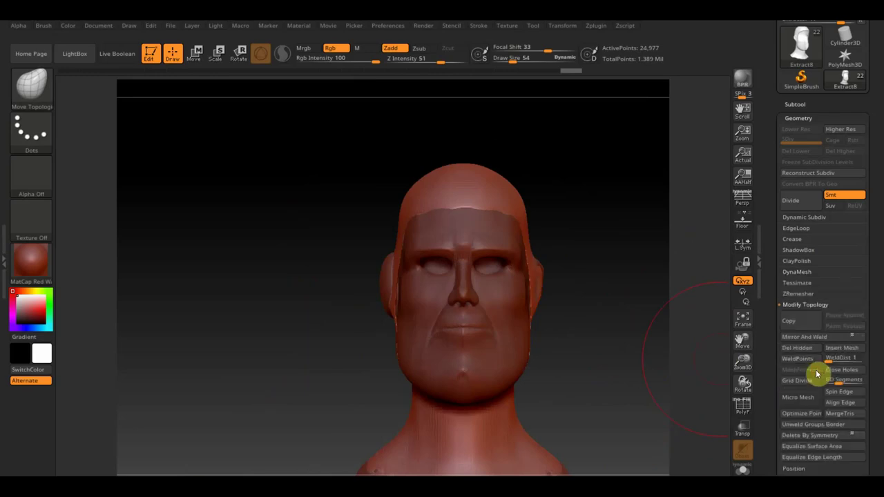
click(808, 337)
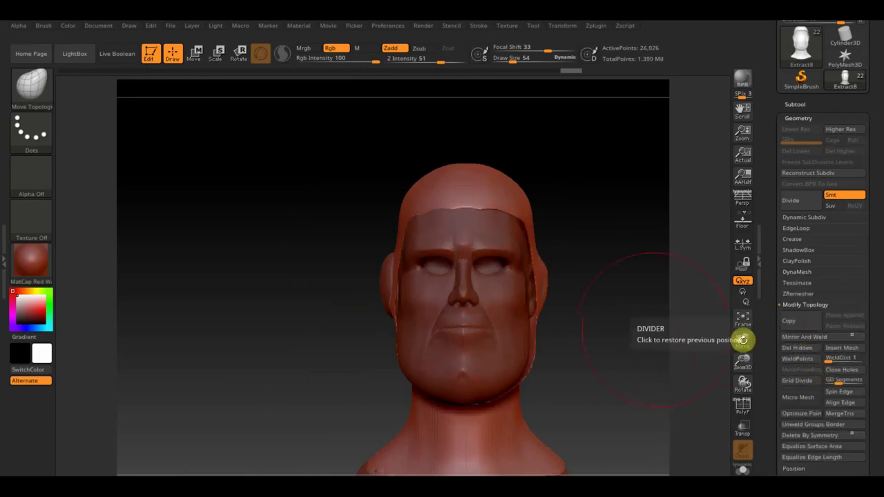
alt+drag(622, 331, 439, 309)
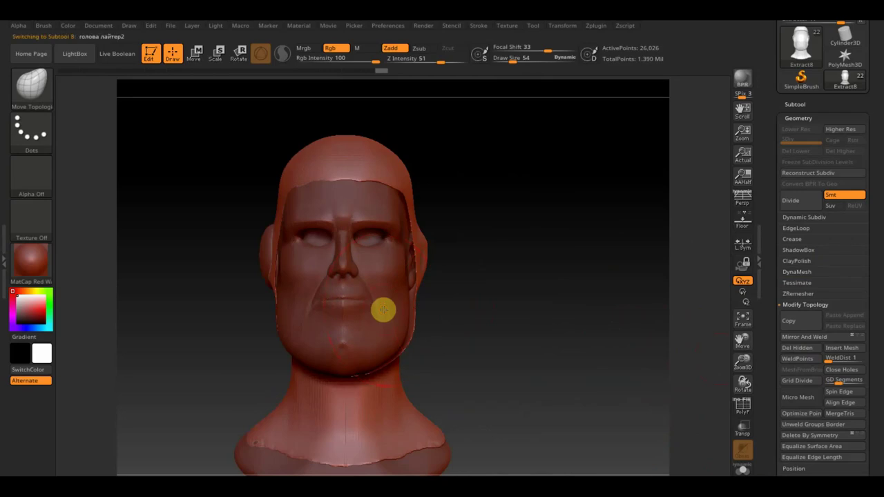
Step: Shift the head subtool a tiny amount along X with the Move gizmo, then select the earpiece sphere
alt+click(383, 310)
drag(488, 330, 489, 322)
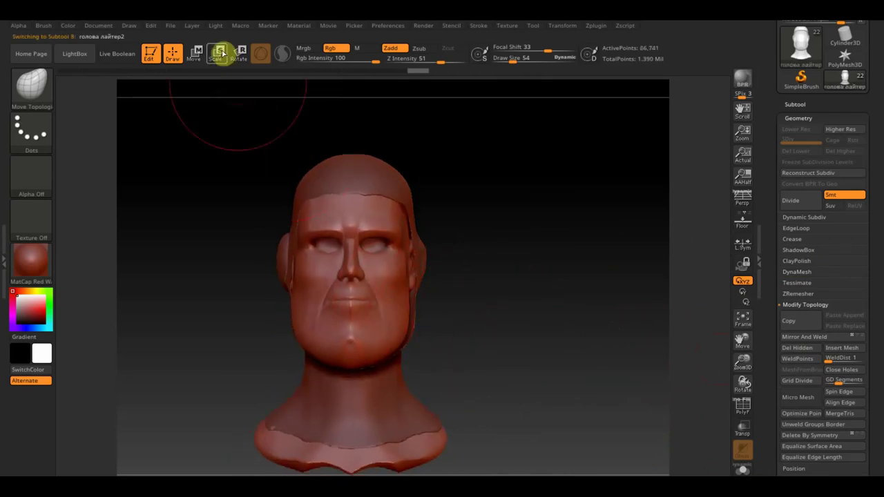
click(196, 54)
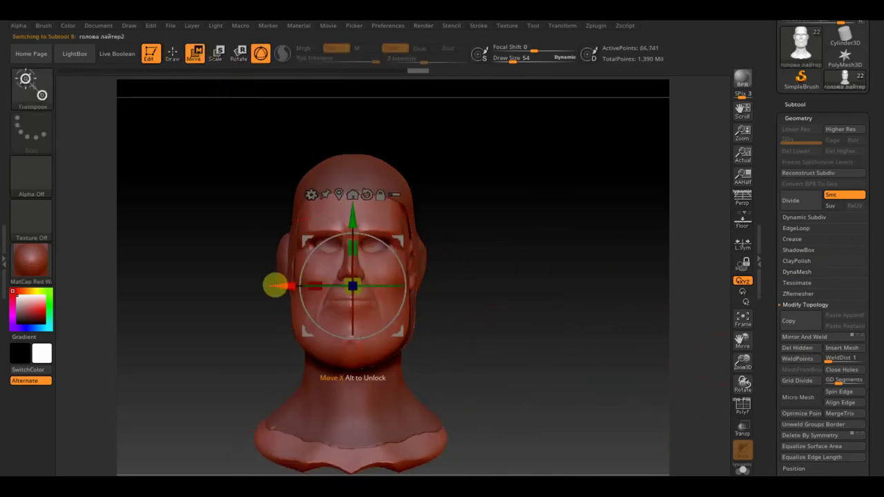
drag(276, 286, 280, 286)
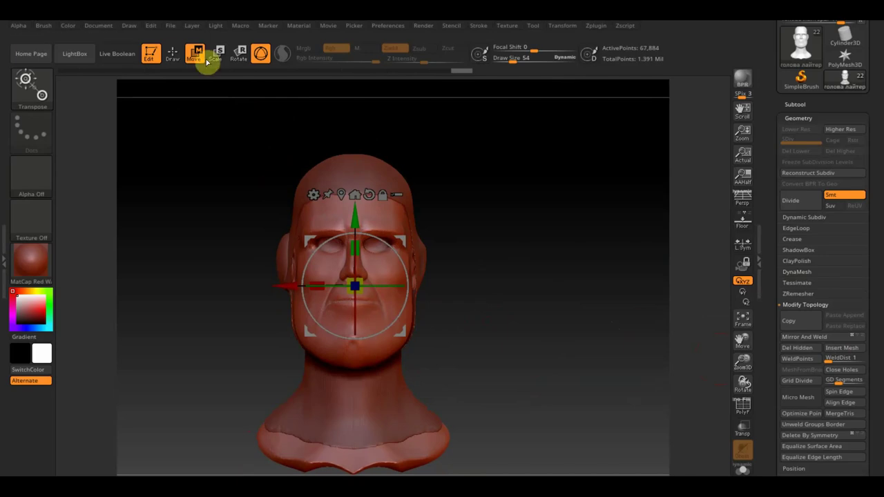
click(173, 55)
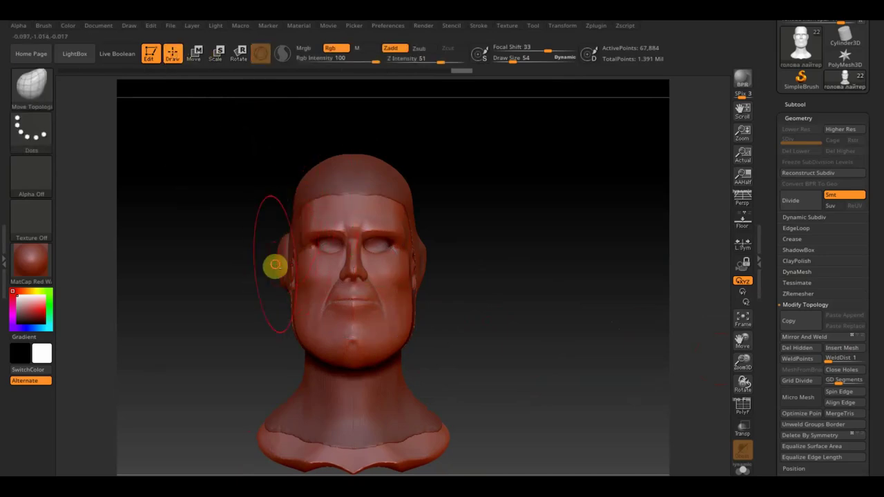
alt+click(285, 259)
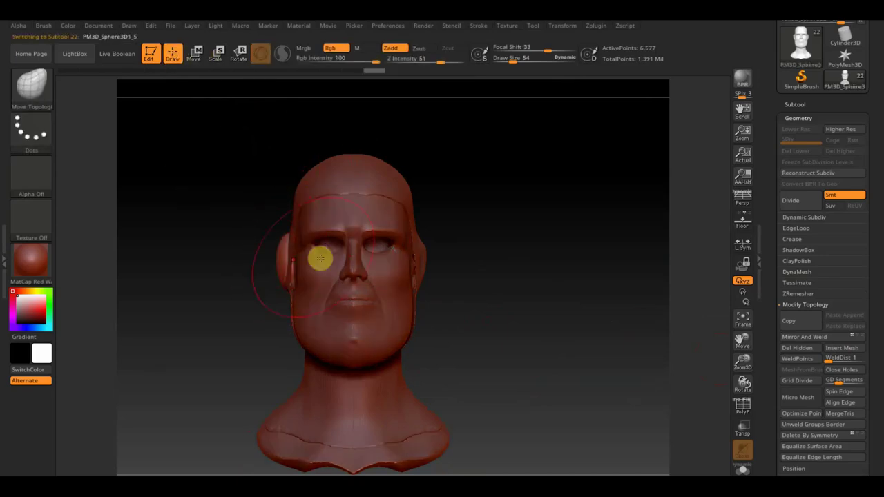
Step: Inspect the earpiece and Extract8 hood from side and back, then solo Extract8 in the Subtool list
click(804, 338)
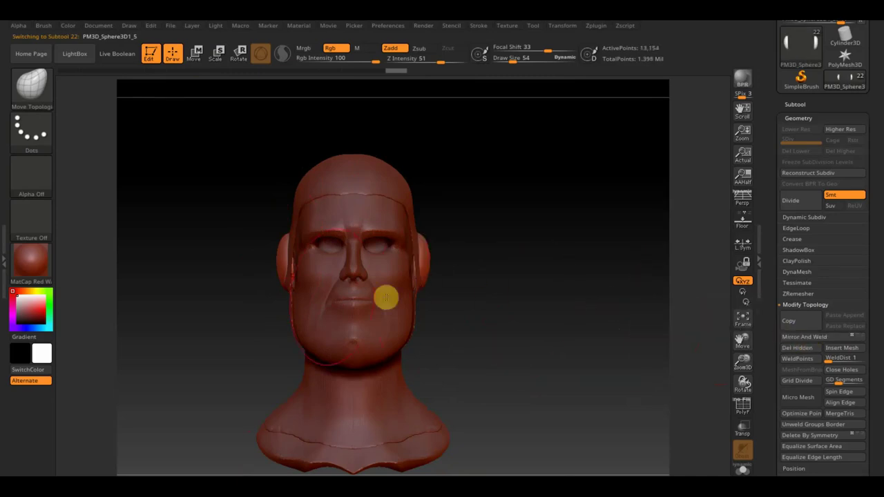
alt+click(288, 289)
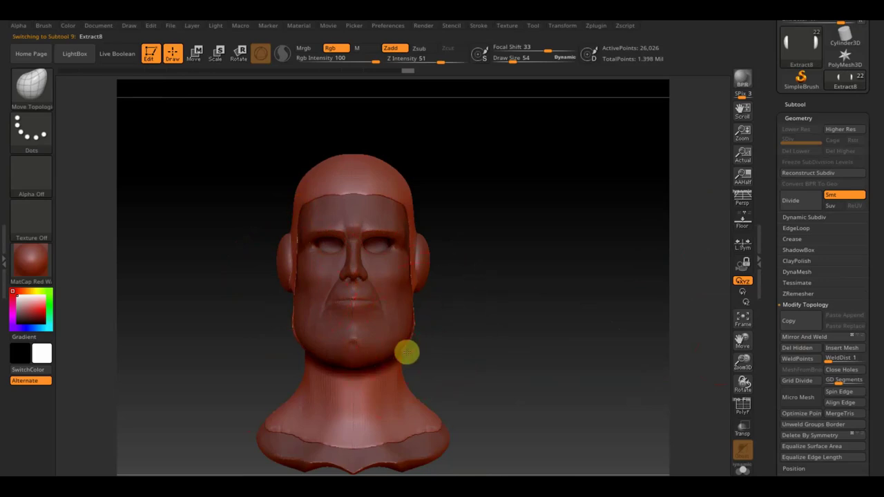
drag(471, 346, 539, 353)
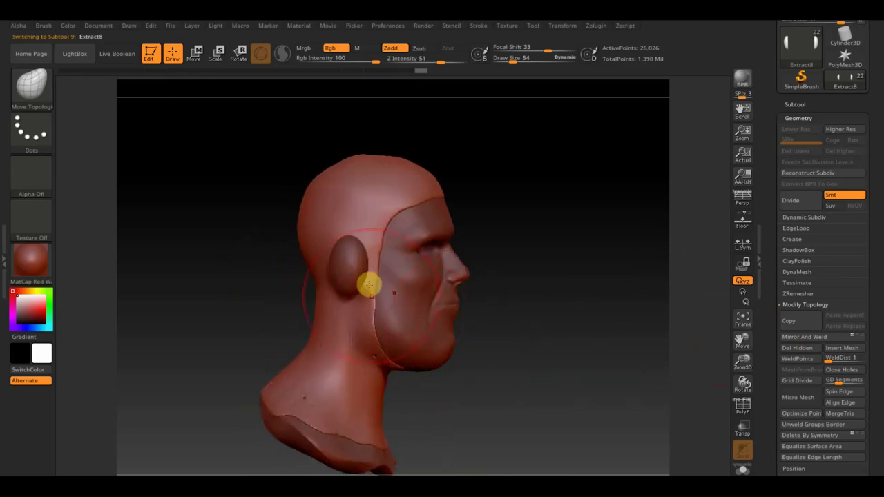
drag(491, 259, 638, 249)
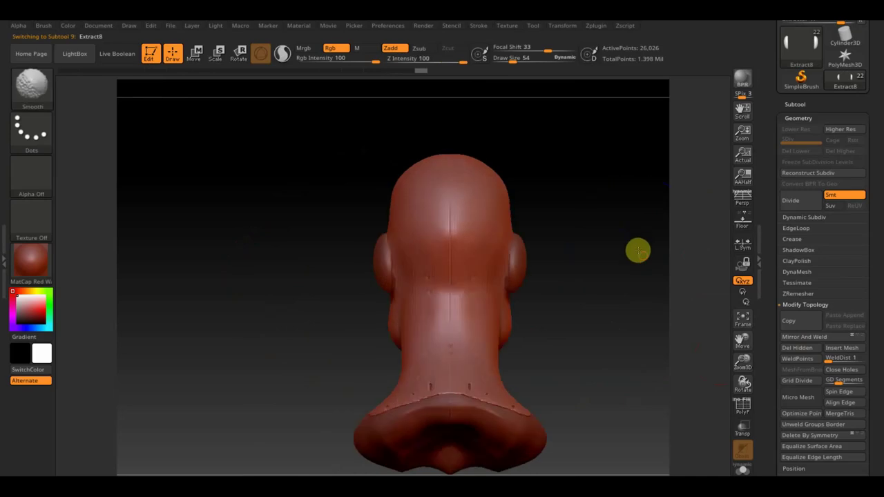
alt+click(519, 270)
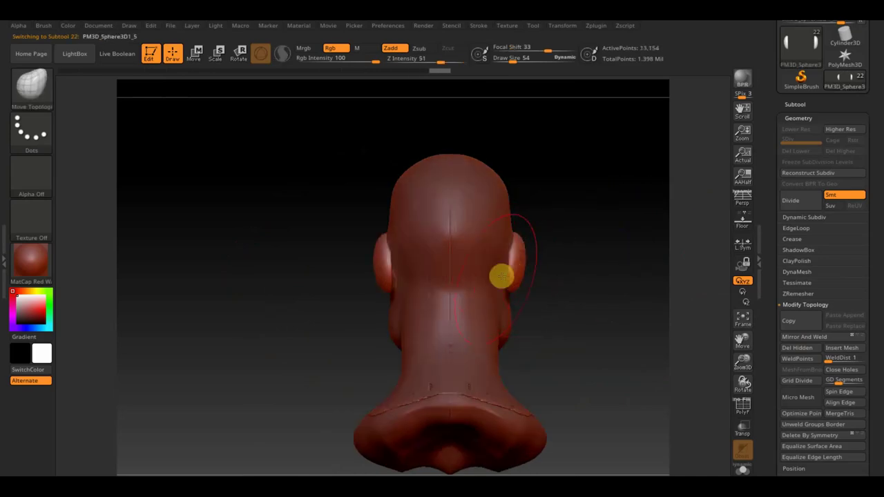
alt+click(496, 279)
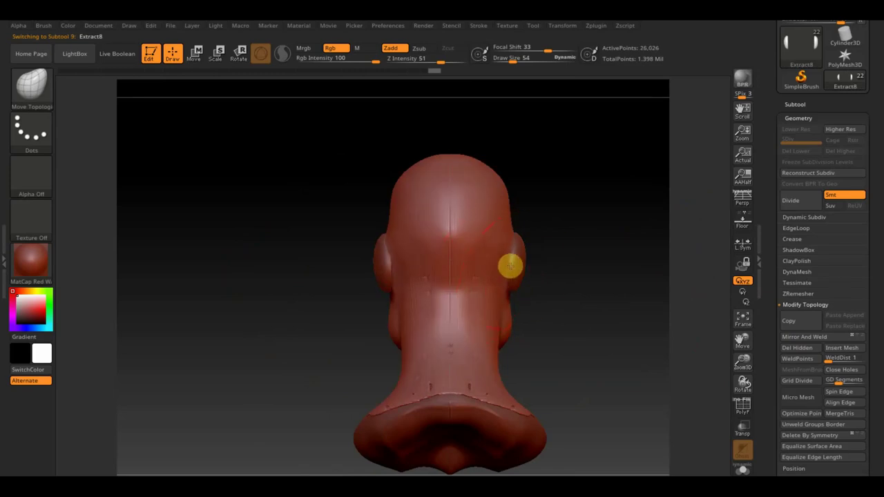
mouse_move(512, 258)
right_down()
mouse_move(557, 262)
mouse_move(458, 267)
mouse_move(405, 247)
mouse_move(310, 239)
right_up()
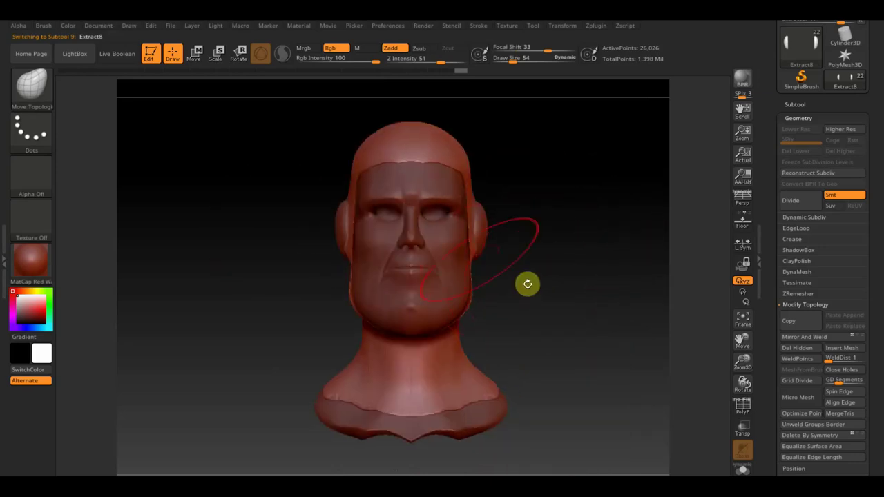
click(800, 105)
click(861, 130)
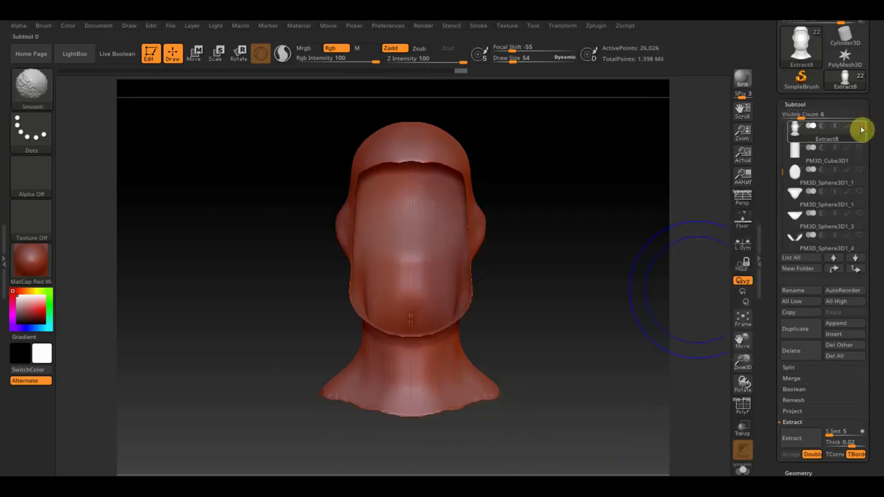
Step: Turn solo off to show every subtool, frame the head and chest, and bring up Subtool > Append
shift+click(861, 130)
mouse_move(630, 221)
alt+mouse_down()
mouse_move(603, 186)
mouse_move(614, 223)
mouse_move(426, 328)
alt+mouse_up()
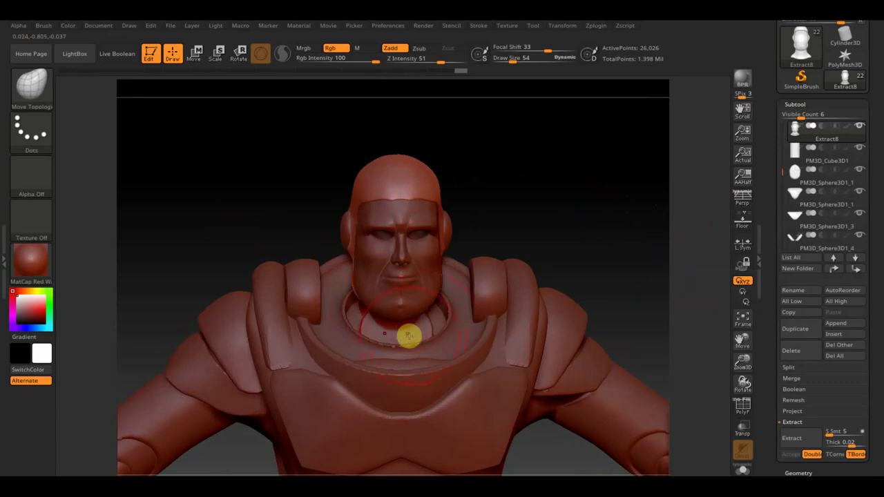
mouse_move(555, 219)
mouse_down()
mouse_move(557, 210)
mouse_move(551, 237)
mouse_move(579, 247)
mouse_move(558, 181)
mouse_move(562, 213)
mouse_move(546, 253)
mouse_move(576, 199)
mouse_move(580, 235)
mouse_move(522, 106)
mouse_move(577, 183)
mouse_up()
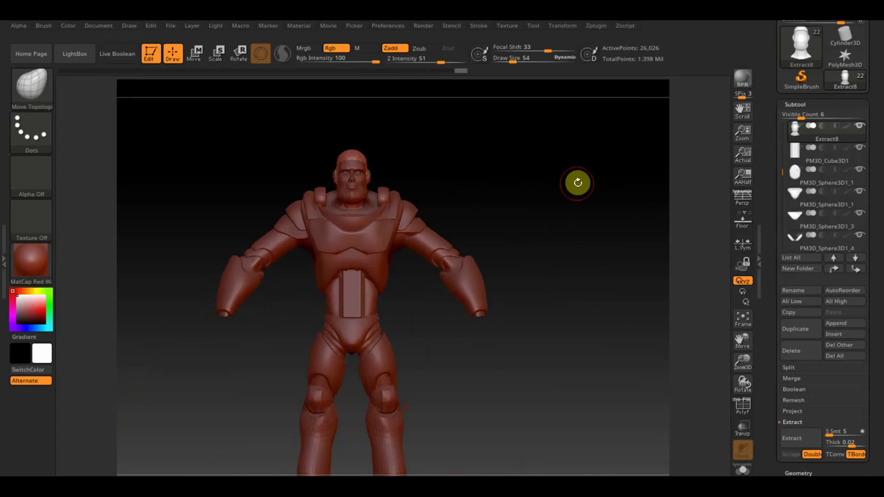
mouse_move(571, 193)
alt+mouse_down()
mouse_move(615, 329)
mouse_move(724, 288)
alt+mouse_up()
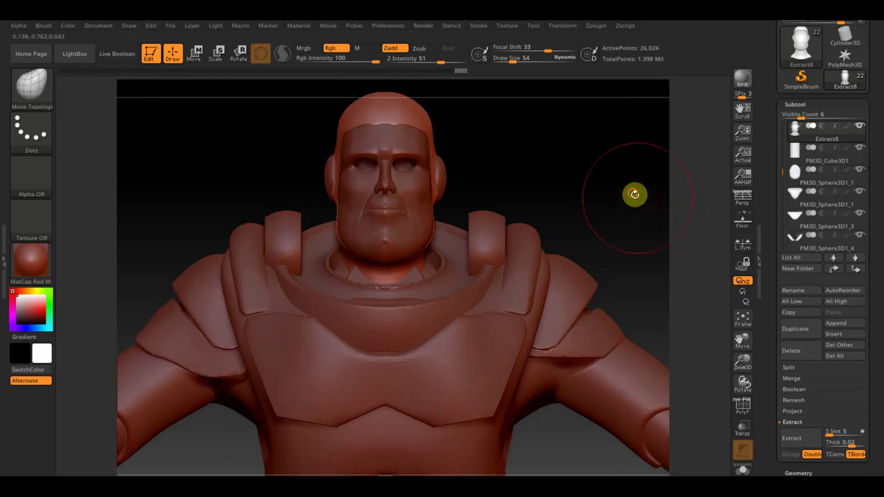
drag(633, 193, 571, 203)
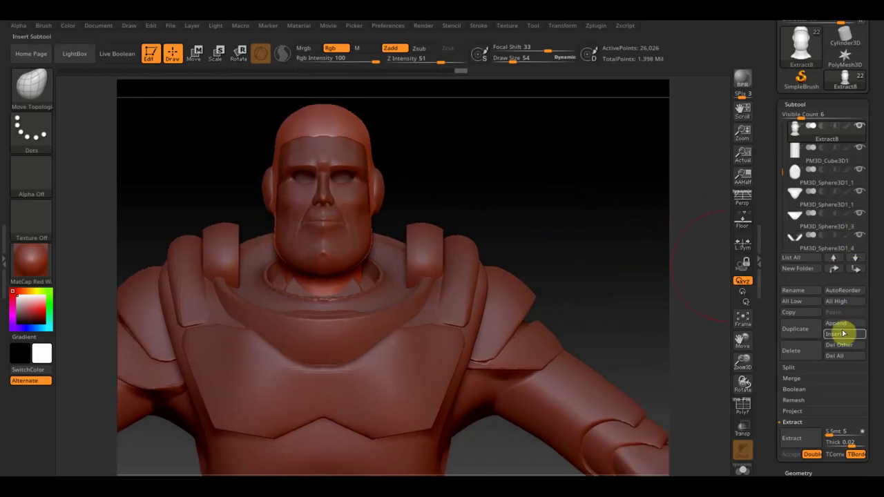
click(845, 325)
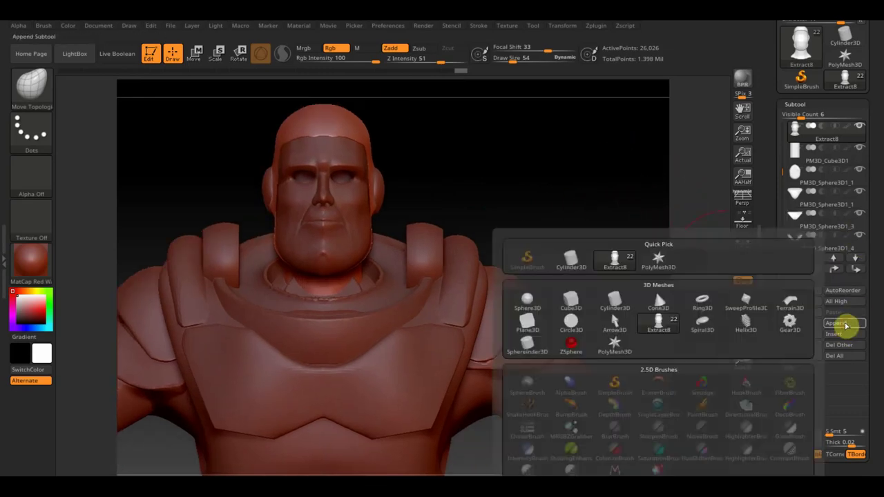
Step: Append a Sphere3D subtool, frame it, and scale it down into a small ball near the head
click(527, 301)
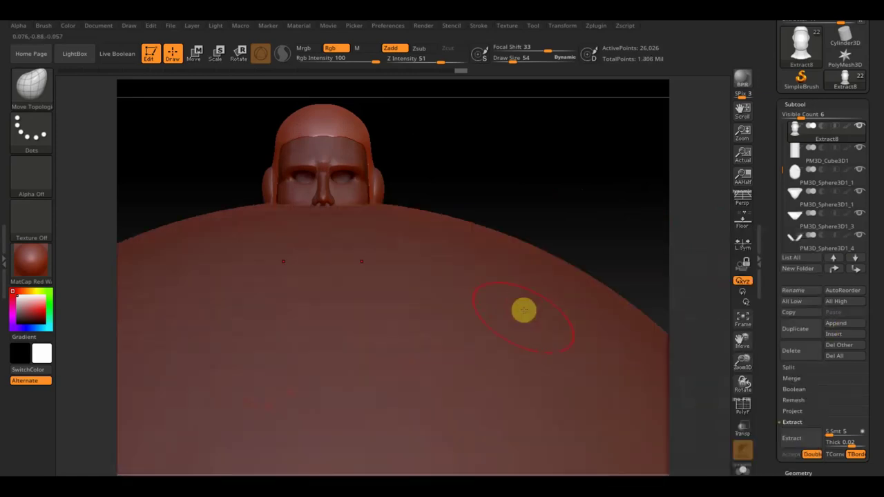
alt+click(592, 332)
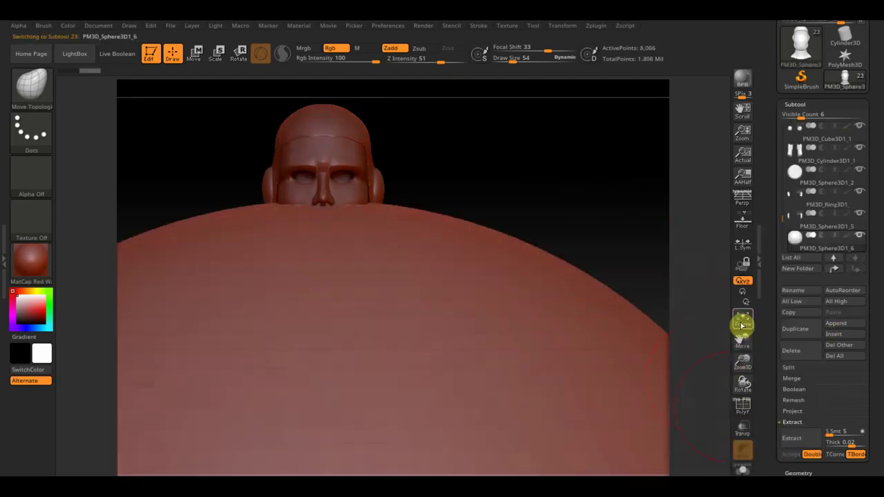
click(742, 320)
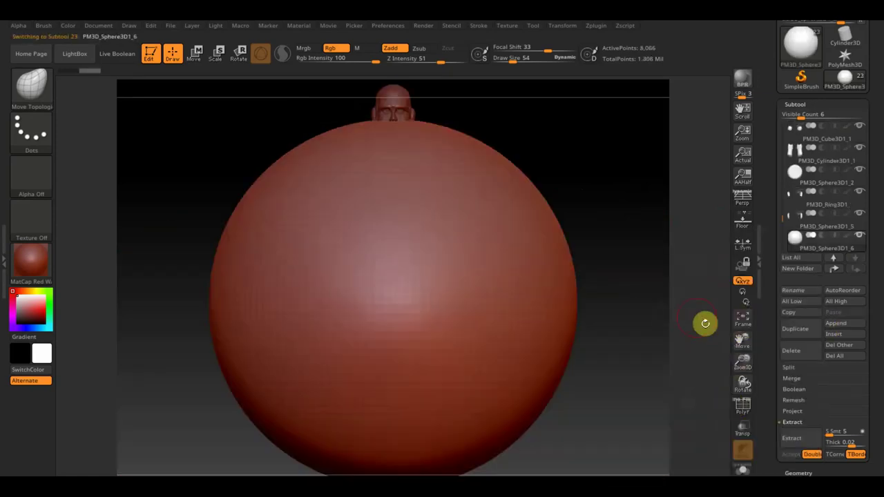
click(202, 62)
mouse_move(394, 299)
mouse_down()
mouse_move(403, 300)
mouse_move(375, 273)
mouse_move(620, 399)
mouse_move(579, 405)
mouse_move(628, 405)
mouse_move(446, 284)
mouse_move(470, 172)
mouse_move(470, 251)
mouse_move(438, 254)
mouse_move(479, 211)
mouse_move(495, 90)
mouse_up()
mouse_move(541, 191)
alt+mouse_down()
mouse_move(577, 339)
mouse_move(562, 262)
mouse_move(576, 458)
alt+mouse_up()
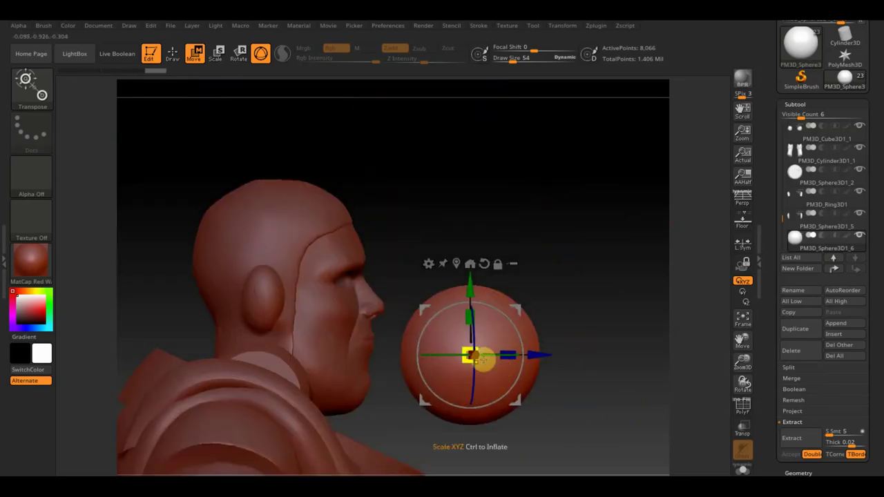
Step: Shrink the sphere to eyeball size and seat it in the left eye socket
mouse_move(464, 362)
mouse_down()
mouse_move(493, 311)
mouse_move(485, 282)
mouse_move(437, 241)
mouse_move(408, 232)
mouse_move(399, 240)
mouse_move(436, 264)
mouse_up()
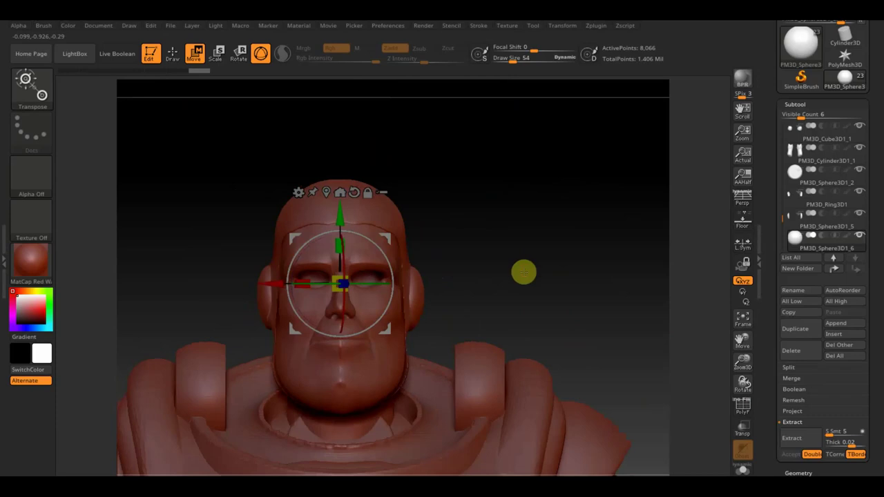
alt+drag(523, 270, 589, 366)
mouse_move(288, 282)
mouse_down()
mouse_move(215, 279)
mouse_move(239, 267)
mouse_up()
drag(264, 227, 276, 192)
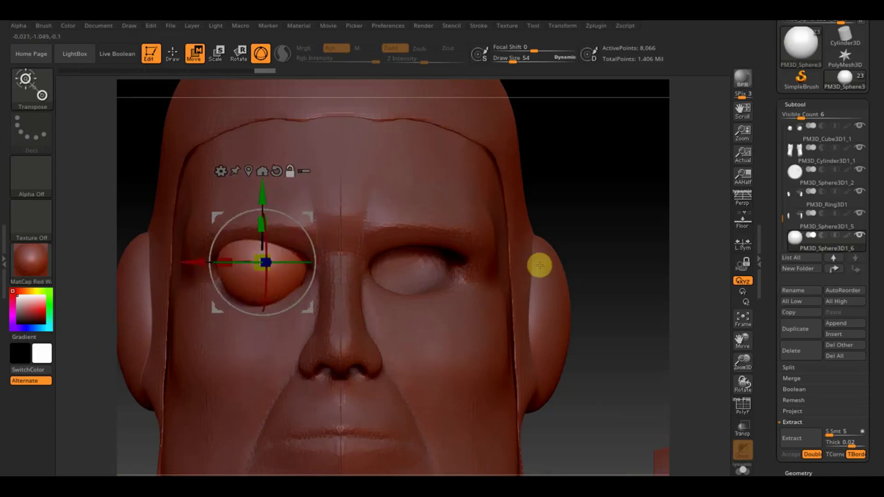
mouse_move(612, 283)
alt+mouse_down()
mouse_move(594, 196)
mouse_move(611, 201)
alt+mouse_up()
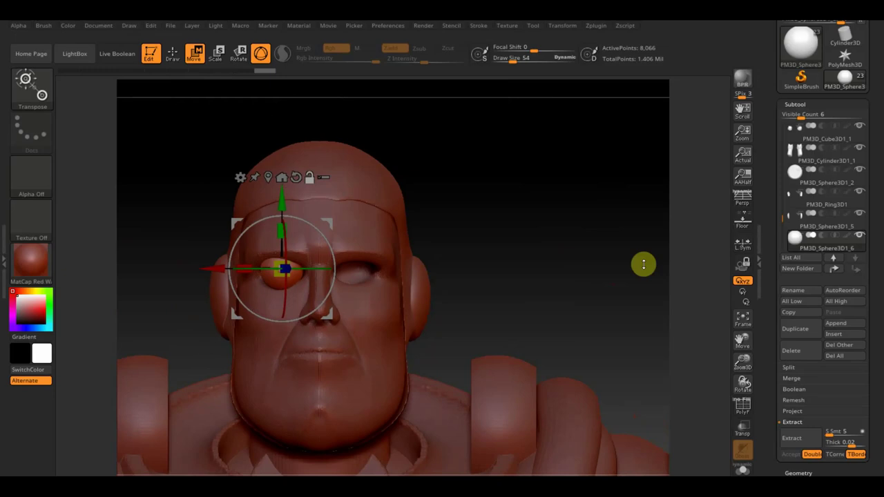
Step: Duplicate the eye sphere and slice the copy in half for an upper eyelid
click(798, 330)
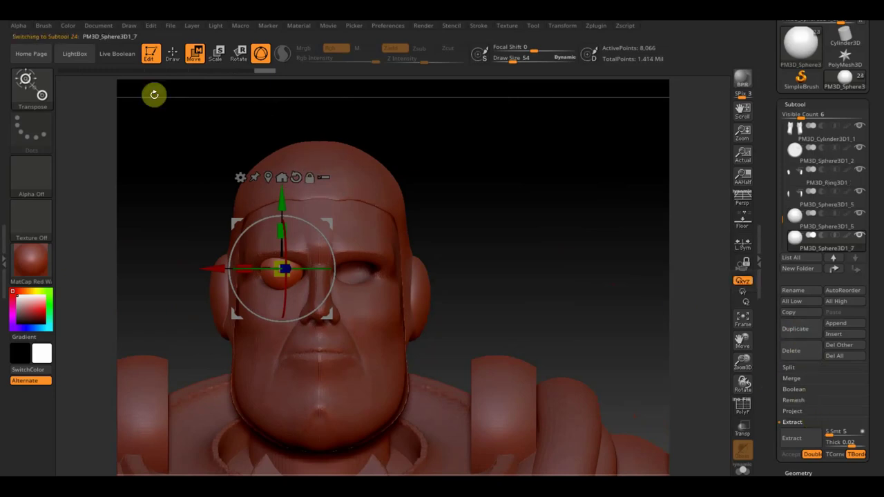
click(169, 55)
mouse_move(426, 277)
ctrl+shift+mouse_down()
mouse_move(547, 267)
mouse_move(143, 268)
ctrl+shift+mouse_up()
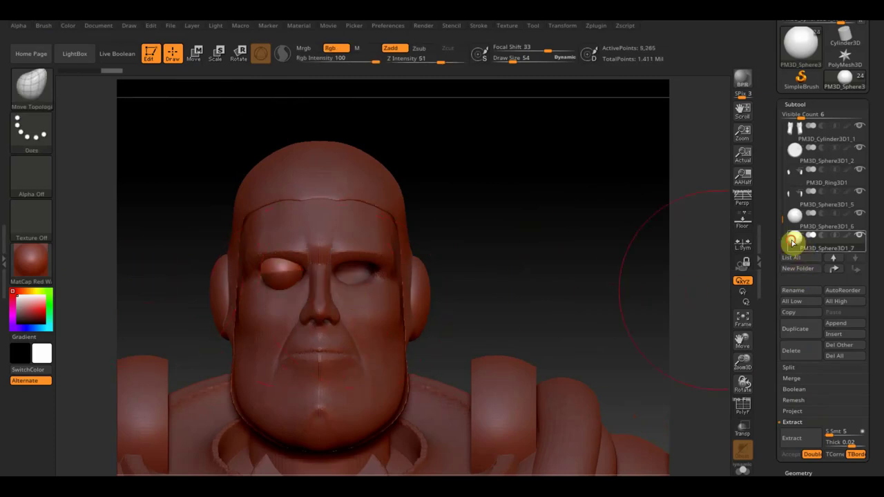
click(793, 242)
click(795, 225)
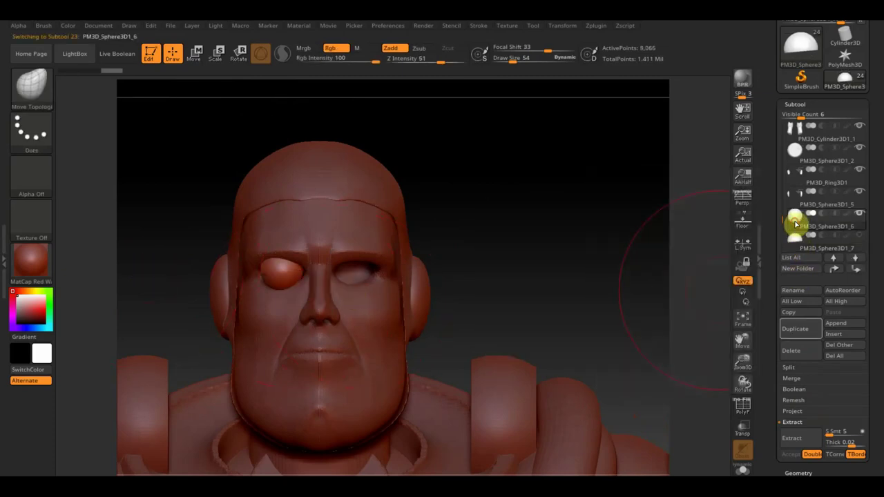
Step: Duplicate the eyeball sphere again and move the copy down and back beneath the left eye
click(793, 332)
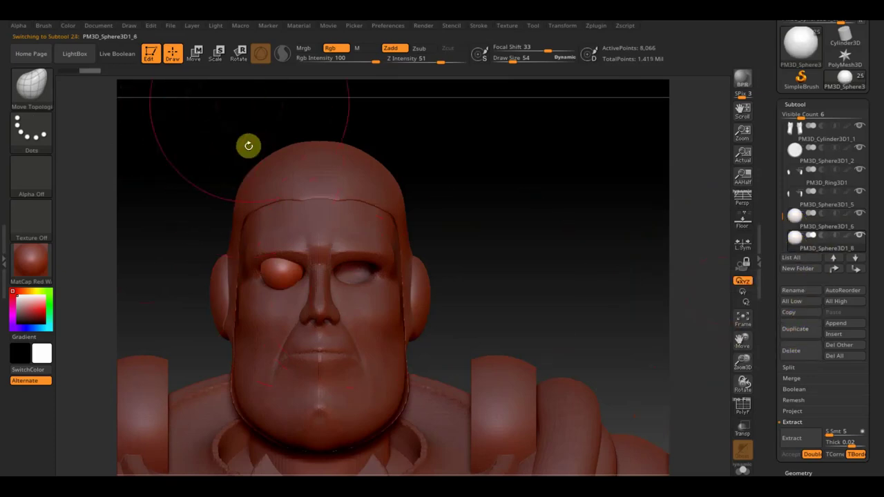
click(194, 53)
drag(288, 188, 283, 207)
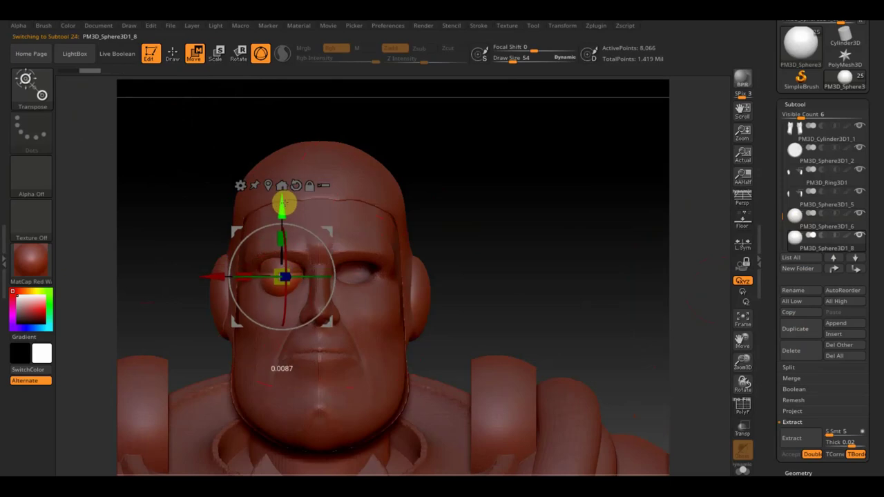
mouse_move(495, 254)
mouse_down()
mouse_move(588, 253)
mouse_move(537, 270)
mouse_up()
drag(327, 241, 314, 259)
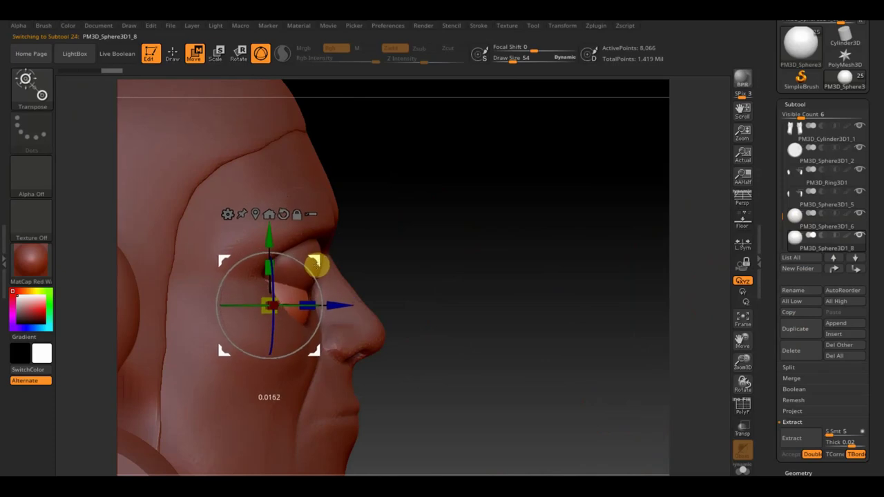
drag(479, 253, 581, 226)
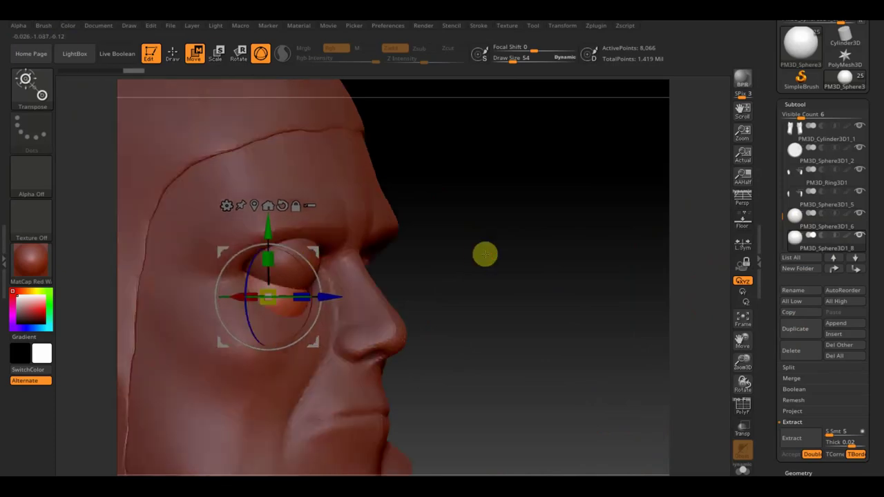
click(173, 53)
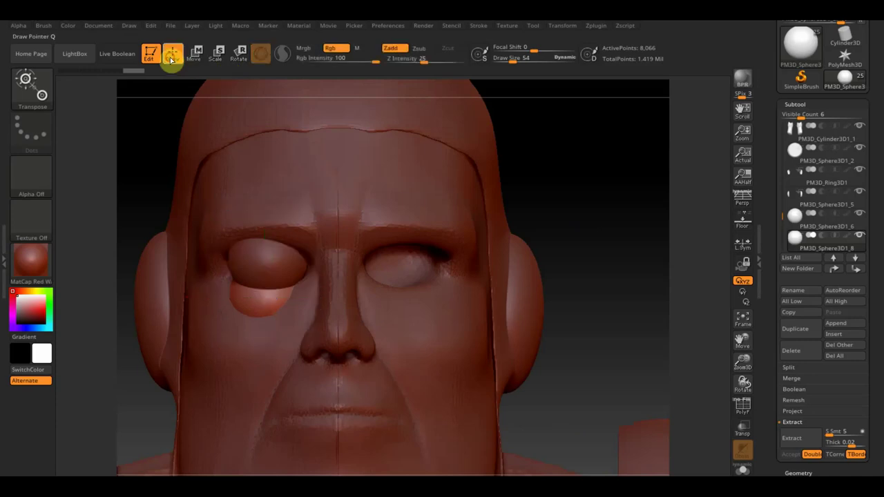
Step: Trim the lower sphere into a thin crescent lid, using brush size 23
mouse_move(299, 269)
ctrl+shift+mouse_down()
mouse_move(163, 260)
mouse_move(478, 260)
ctrl+shift+mouse_up()
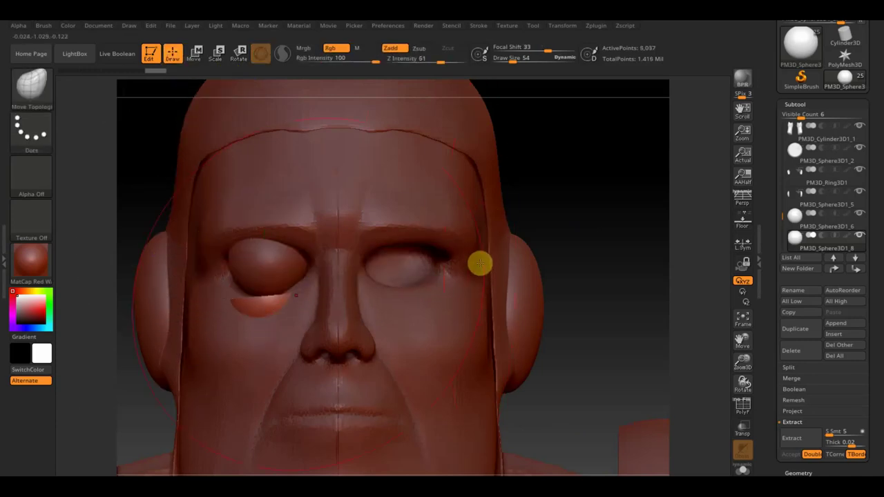
drag(513, 58, 507, 58)
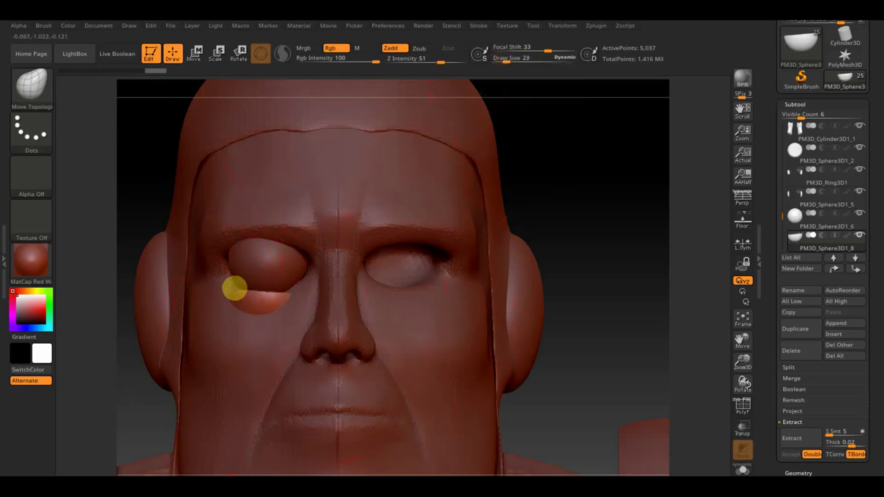
drag(296, 301, 302, 279)
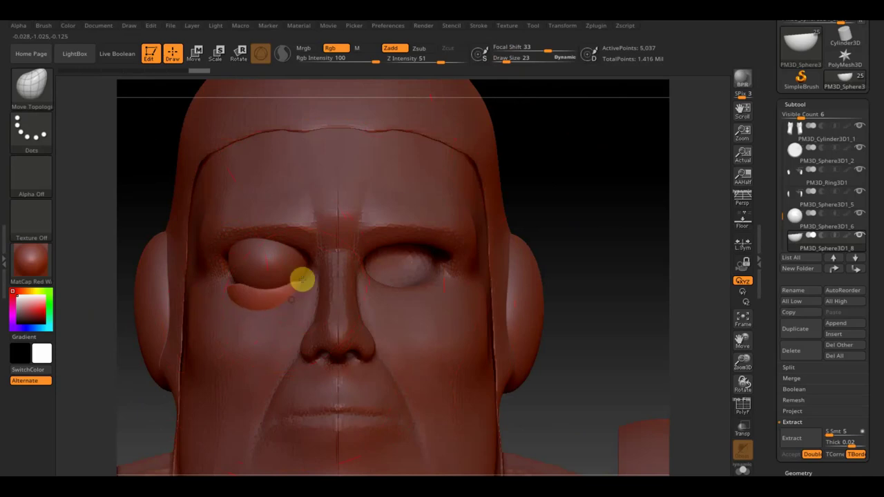
drag(559, 235, 476, 267)
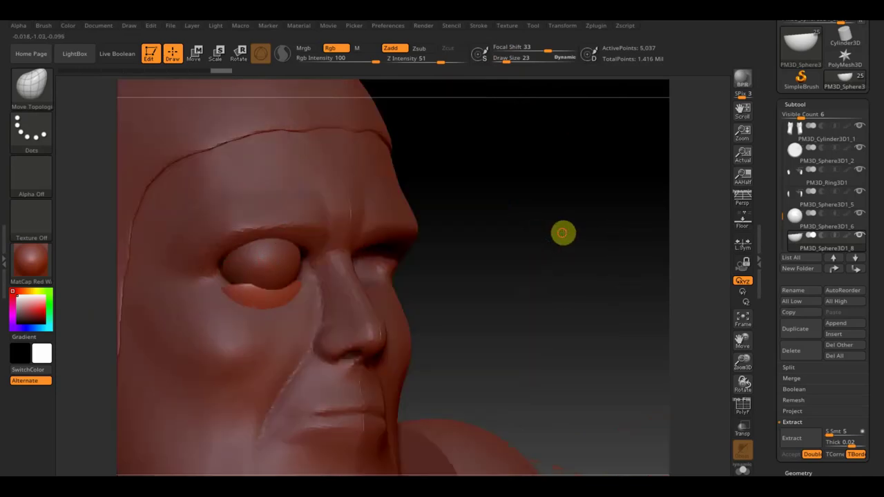
Step: Nudge the eyeball slightly back into the socket and check its placement
alt+click(297, 268)
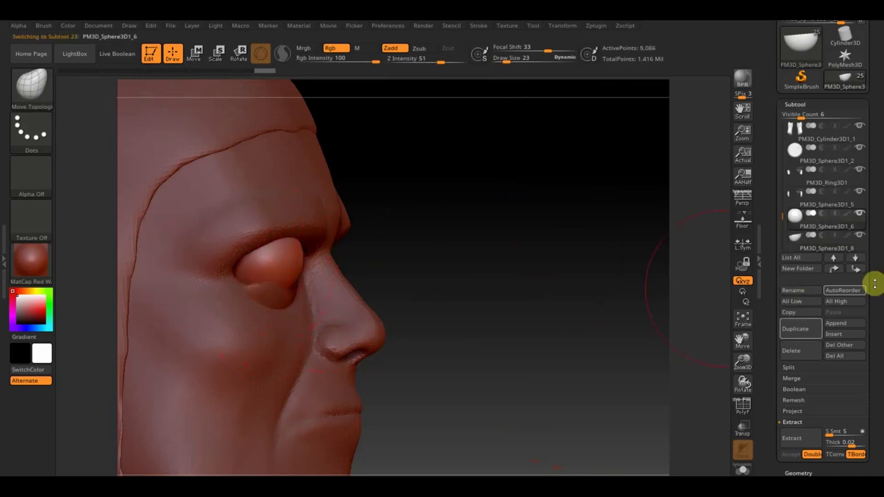
click(194, 52)
drag(340, 255, 327, 255)
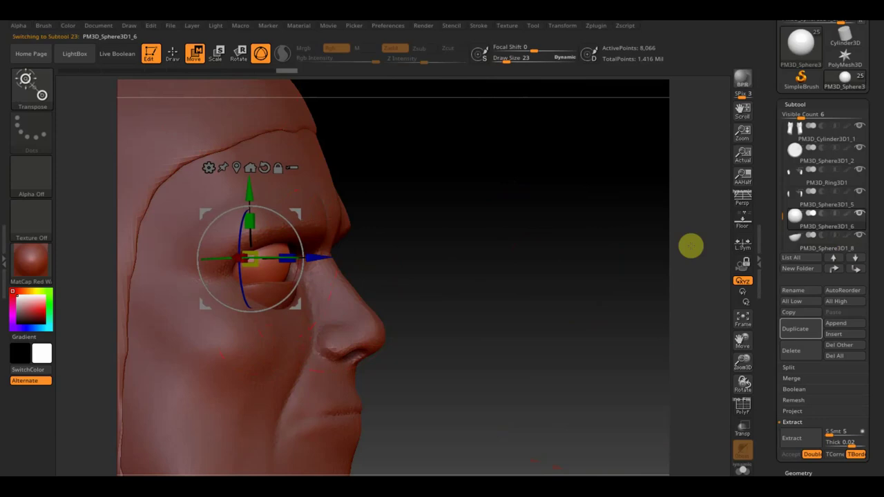
click(857, 221)
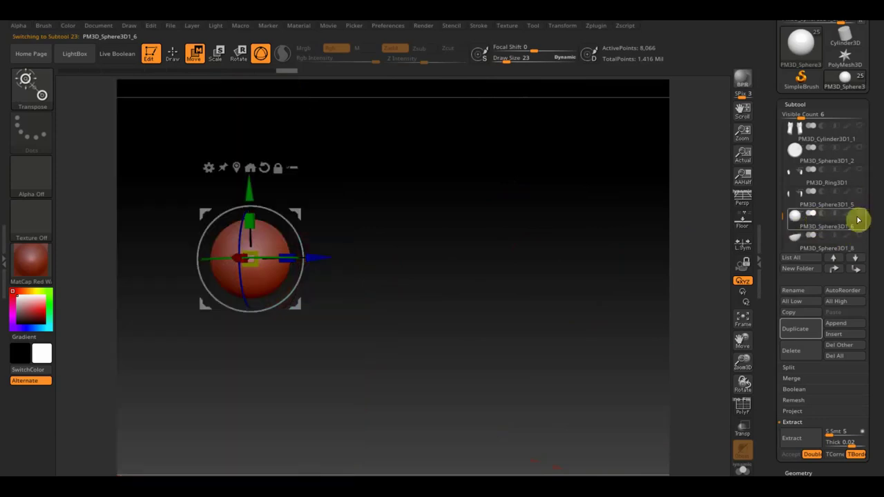
mouse_move(603, 276)
mouse_down()
mouse_move(519, 288)
mouse_move(624, 276)
mouse_up()
click(172, 56)
key(b)
key(m)
key(t)
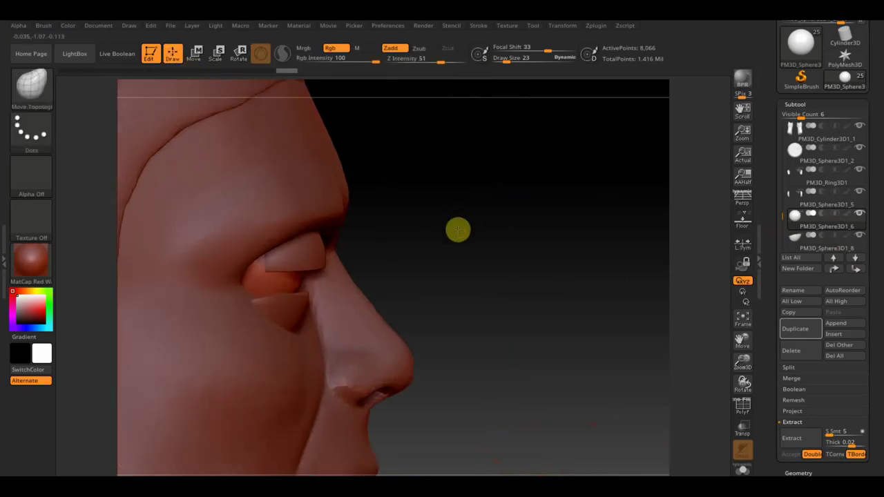
Step: Push the upper eyelid back over the eyeball, then select the lower lid
alt+click(306, 260)
click(194, 53)
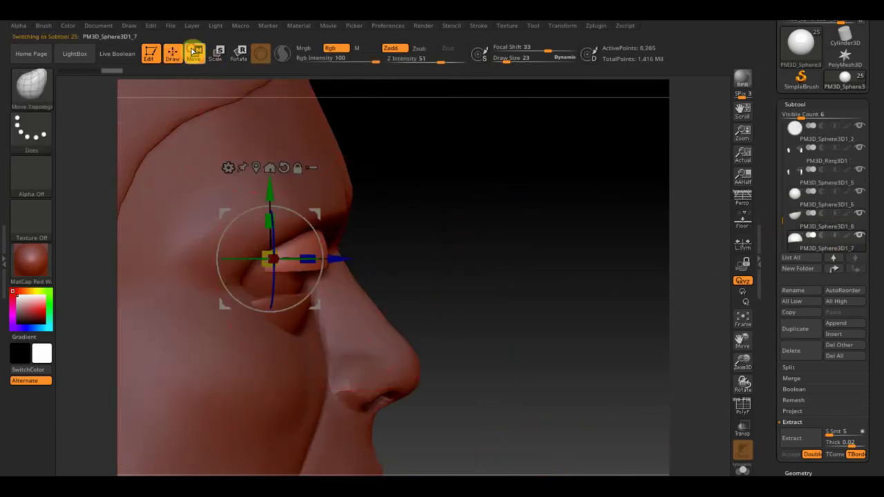
drag(325, 258, 584, 255)
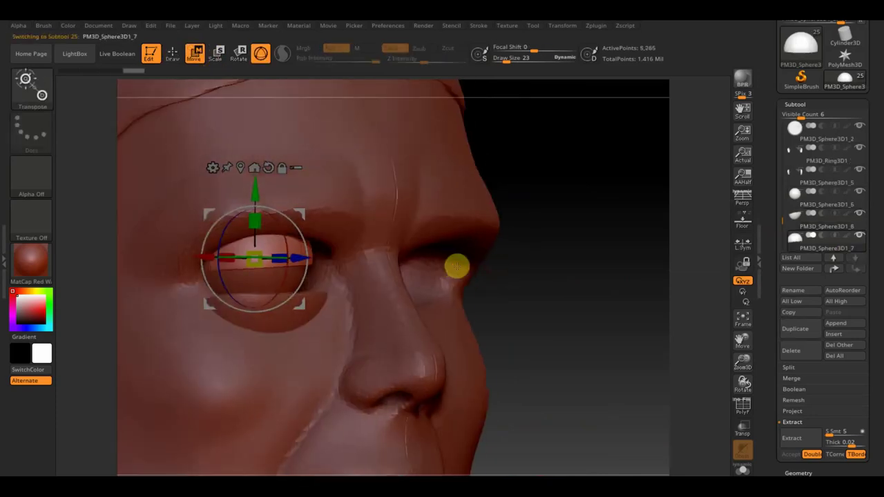
click(173, 55)
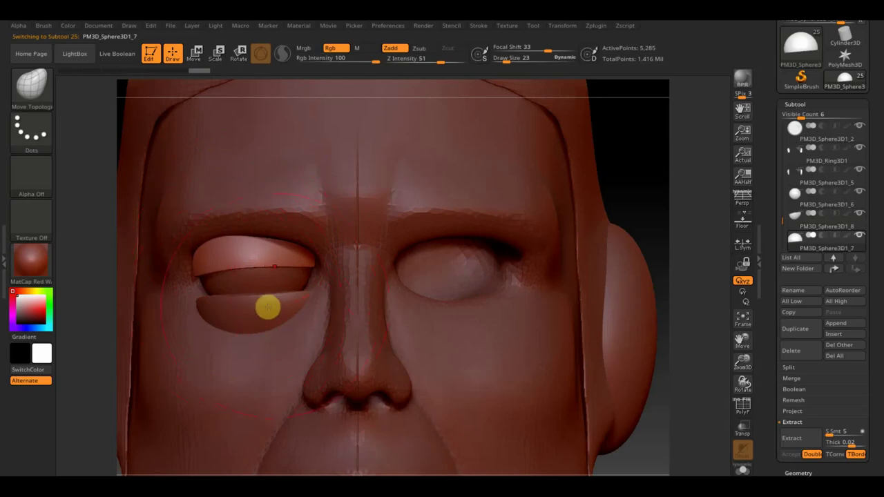
alt+click(261, 303)
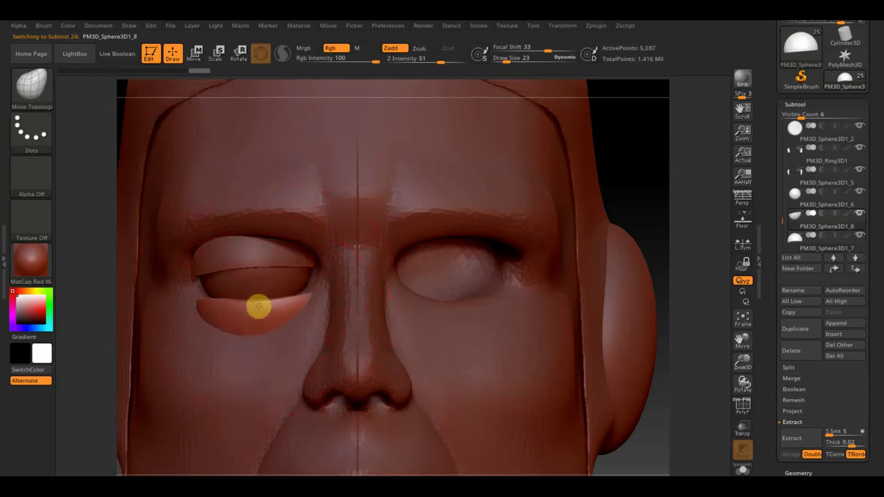
mouse_move(682, 210)
alt+mouse_down()
mouse_move(655, 213)
mouse_move(576, 35)
alt+mouse_up()
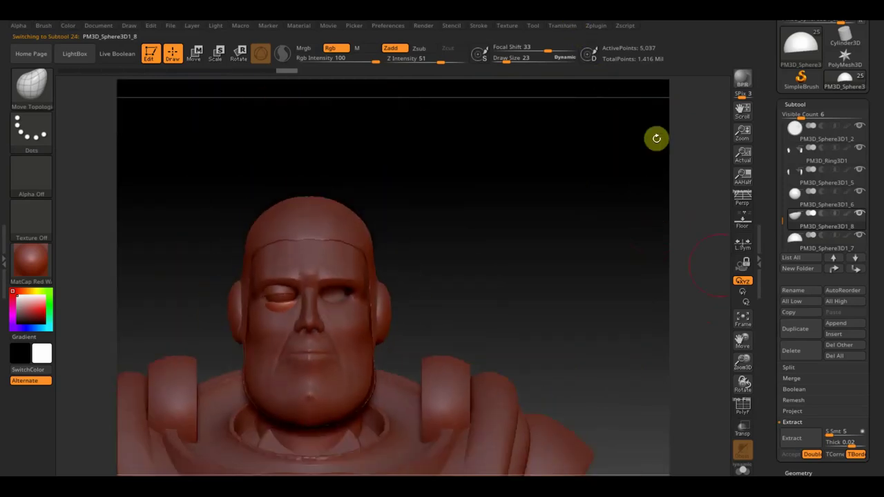
click(799, 473)
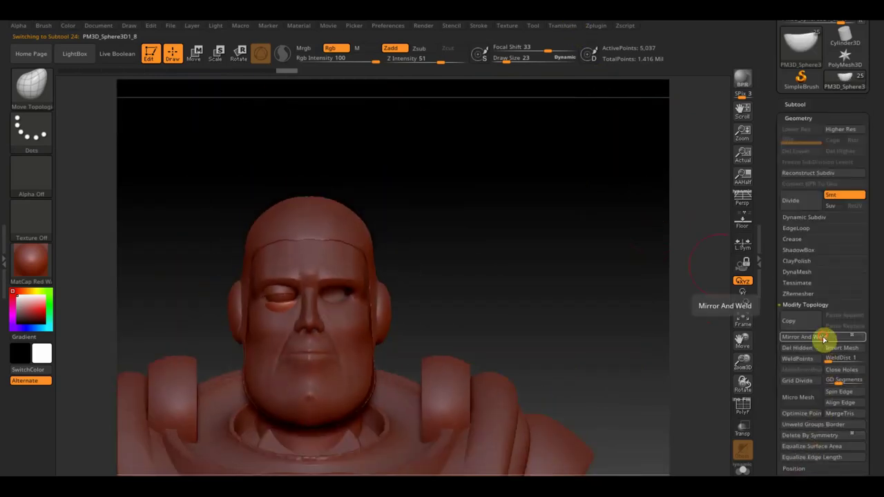
Step: Mirror And Weld the lower lid, upper lid and eyeball onto the right eye, then view the full figure
click(822, 337)
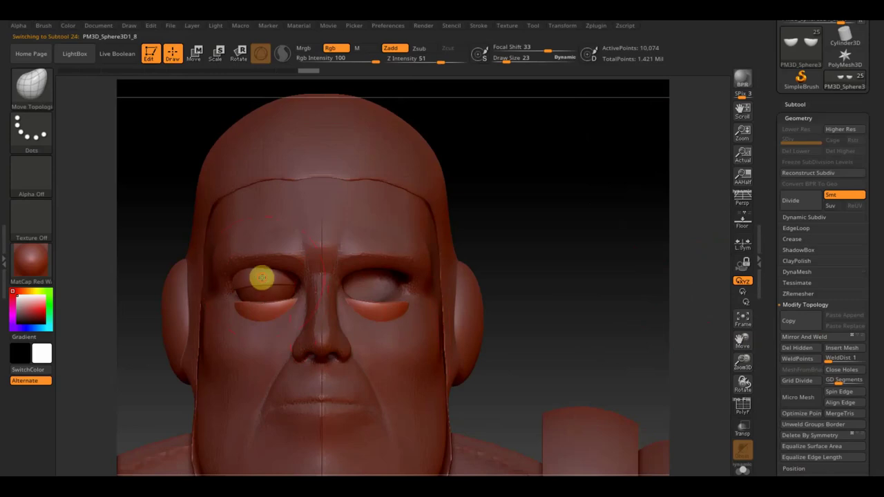
alt+click(262, 277)
click(822, 339)
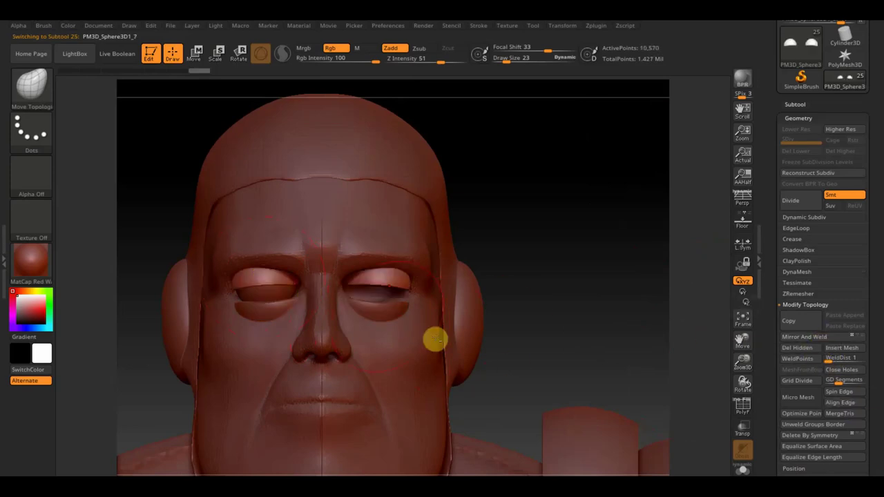
alt+click(277, 293)
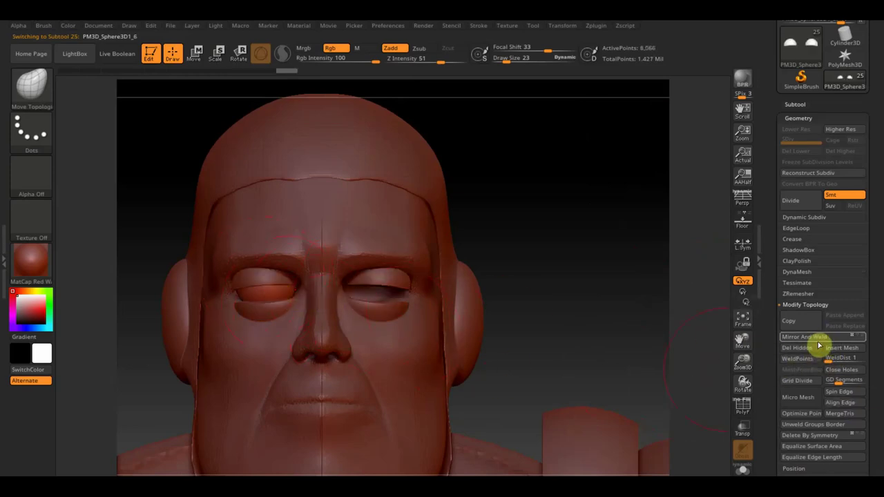
click(805, 337)
mouse_move(617, 361)
alt+mouse_down()
mouse_move(607, 327)
mouse_move(525, 235)
alt+mouse_up()
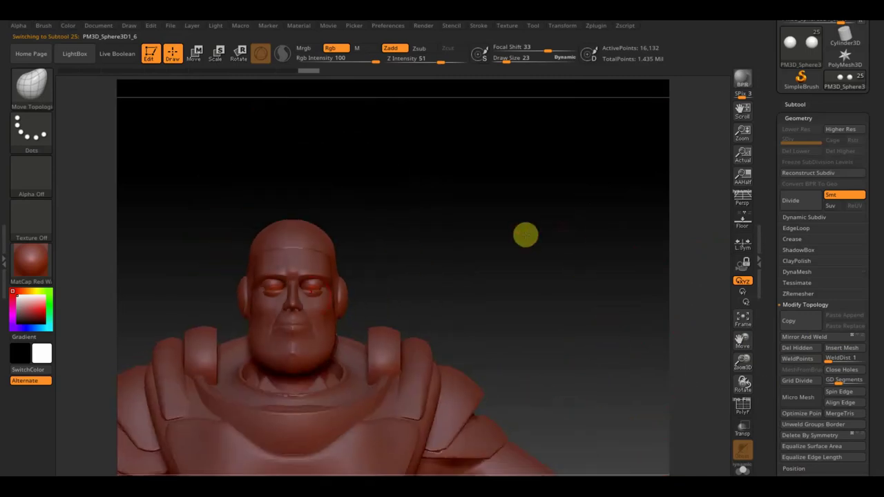
mouse_move(292, 338)
alt+mouse_down()
mouse_move(480, 298)
mouse_move(465, 235)
mouse_move(569, 231)
mouse_move(559, 281)
mouse_move(539, 258)
mouse_move(484, 384)
mouse_move(503, 395)
mouse_move(546, 390)
alt+mouse_up()
mouse_move(472, 401)
mouse_down()
mouse_move(474, 421)
mouse_move(499, 440)
mouse_move(498, 412)
mouse_move(546, 400)
mouse_move(535, 384)
mouse_move(562, 367)
mouse_move(523, 380)
mouse_up()
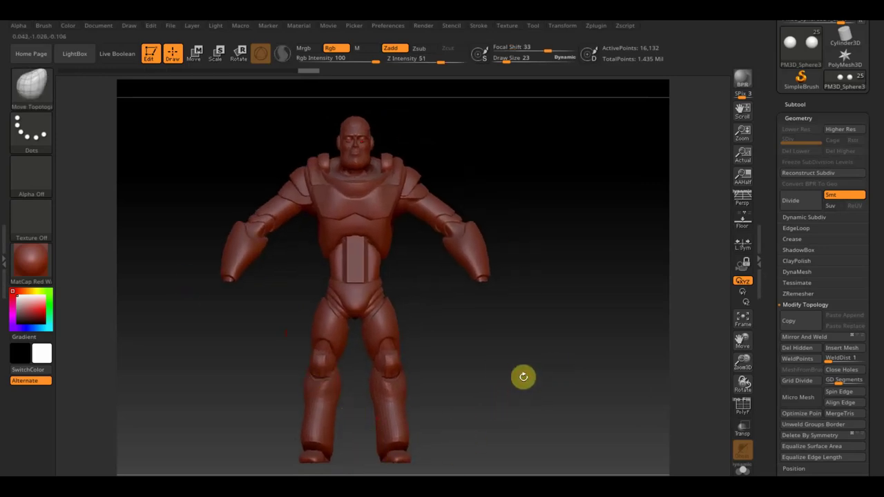
drag(523, 377, 532, 373)
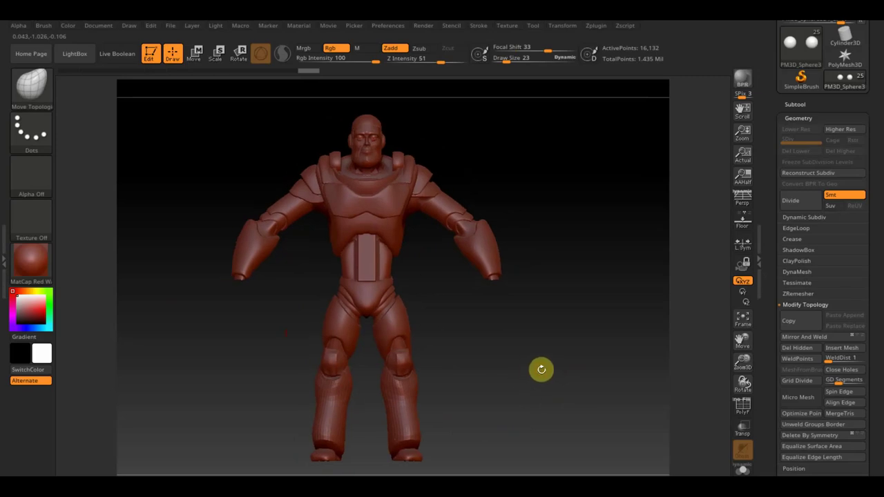